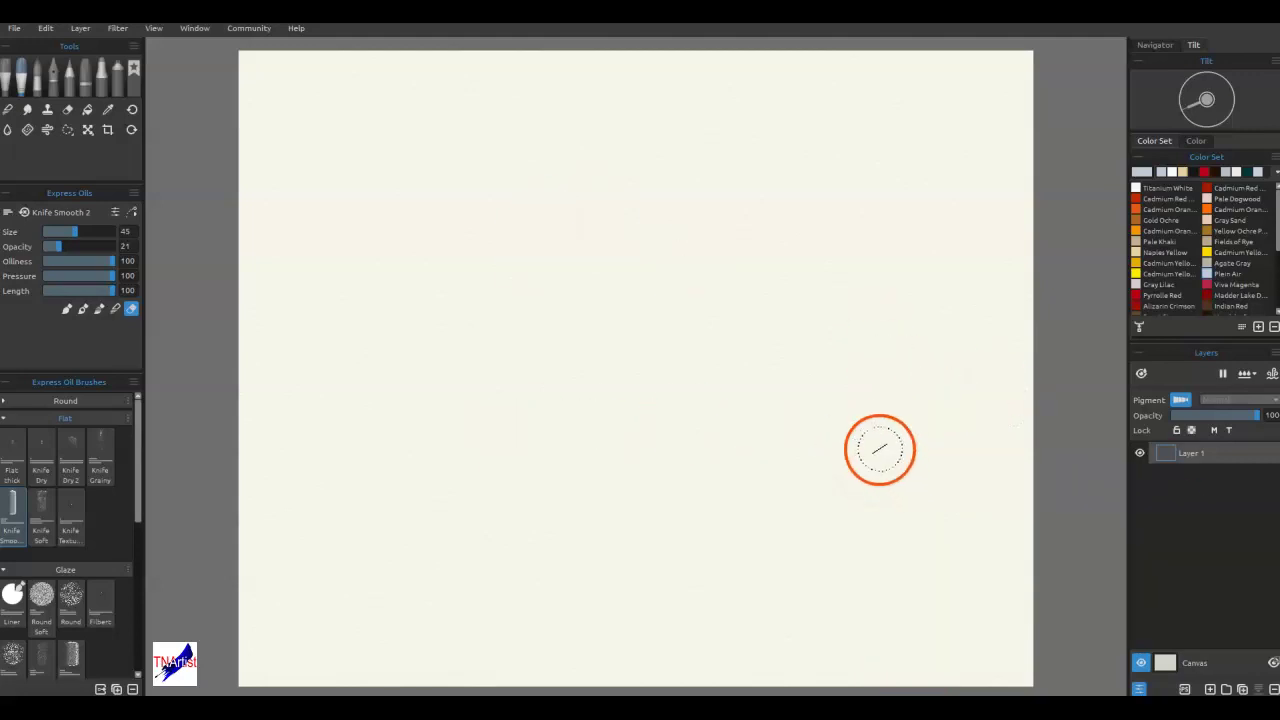
- Fill Layer 1 with grey-green #a1b3b0, adjusted from Agate Gray, with Wet the Layer enabled
left_click(1181, 399)
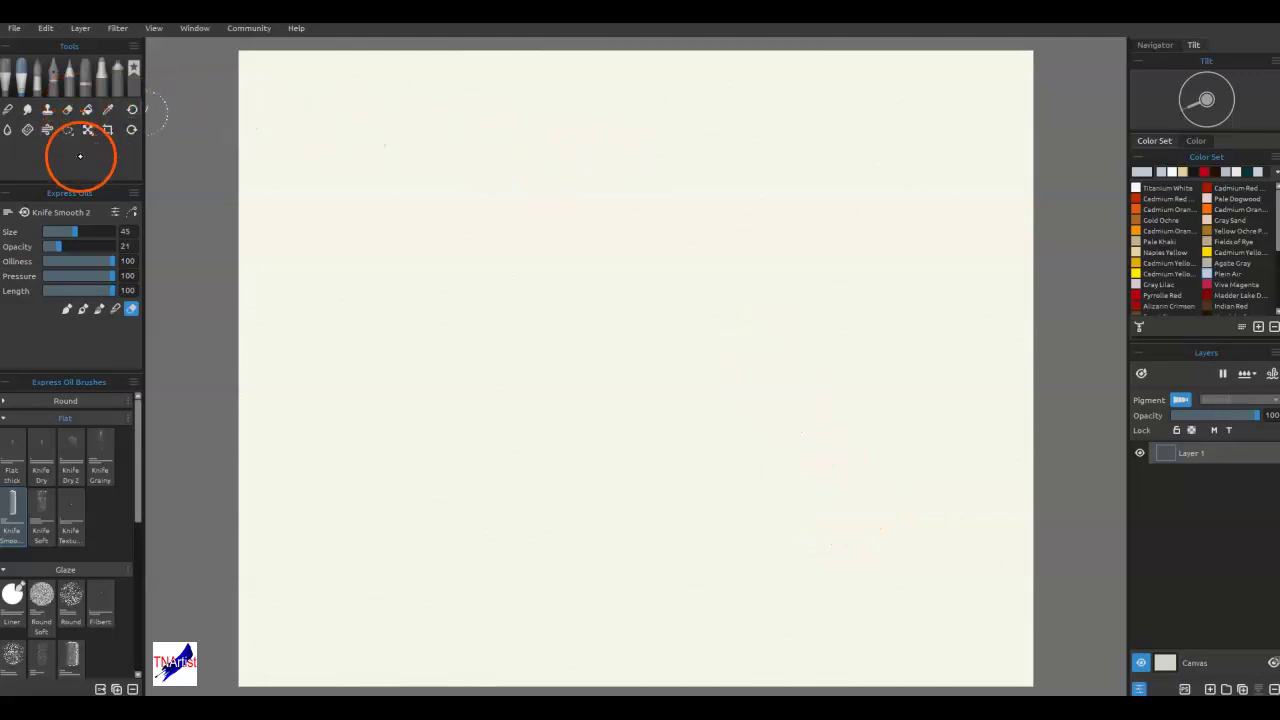
left_click(86, 109)
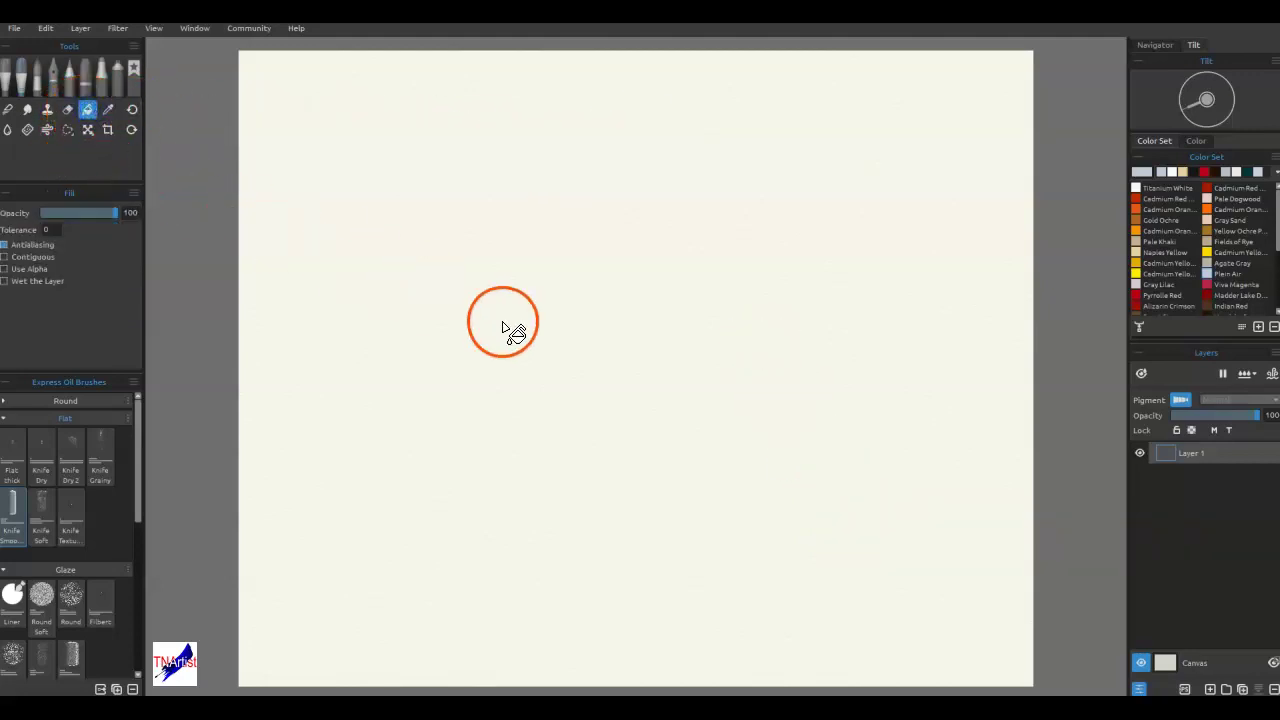
left_click(30, 281)
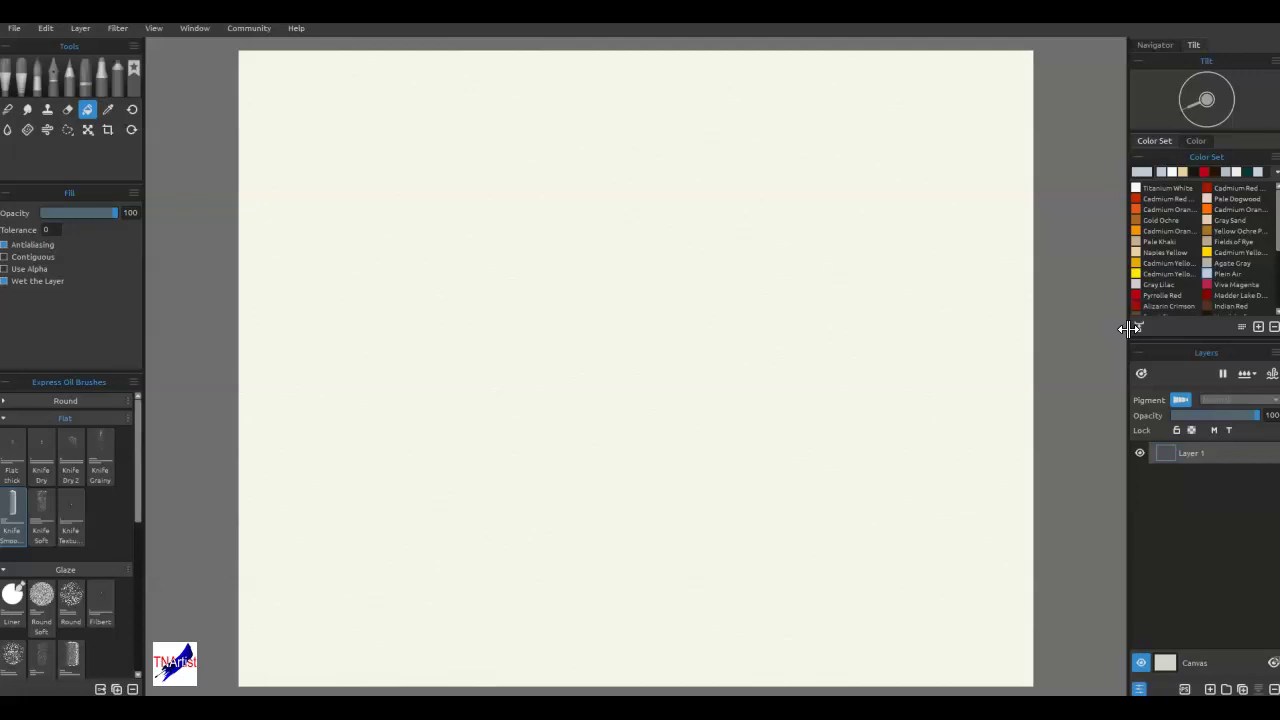
left_click(1228, 263)
left_click(1141, 171)
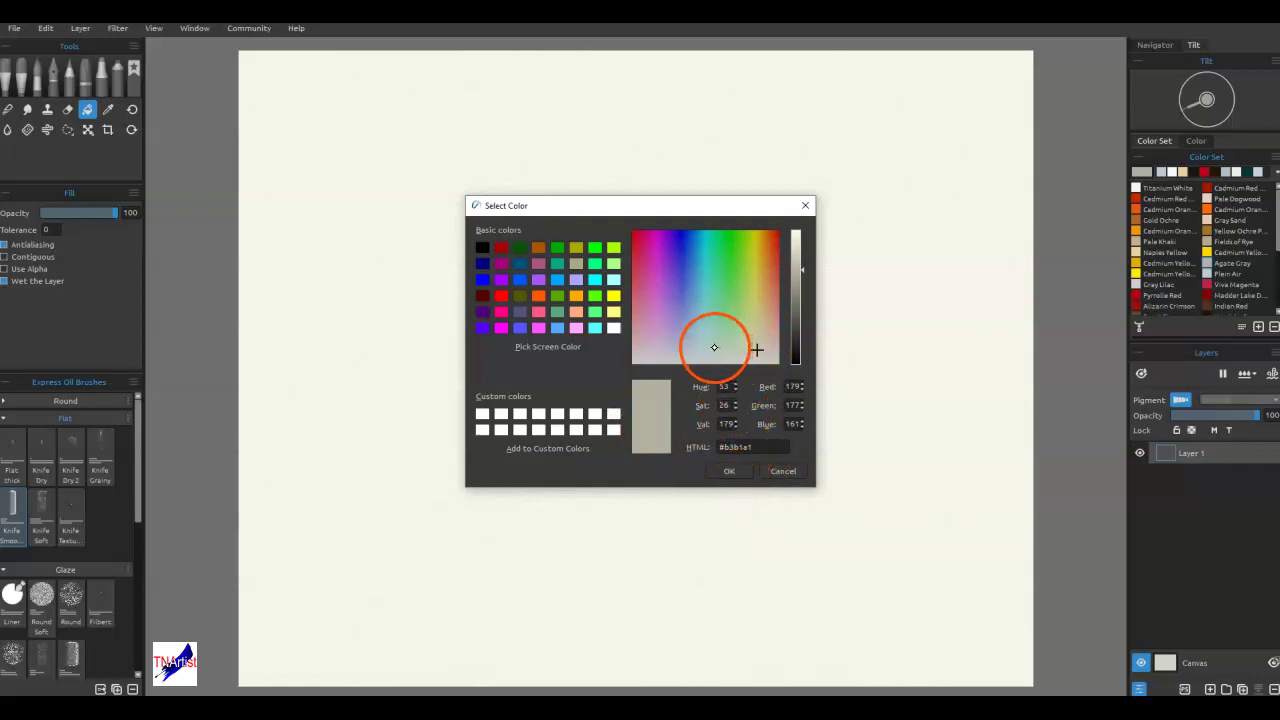
left_click(708, 349)
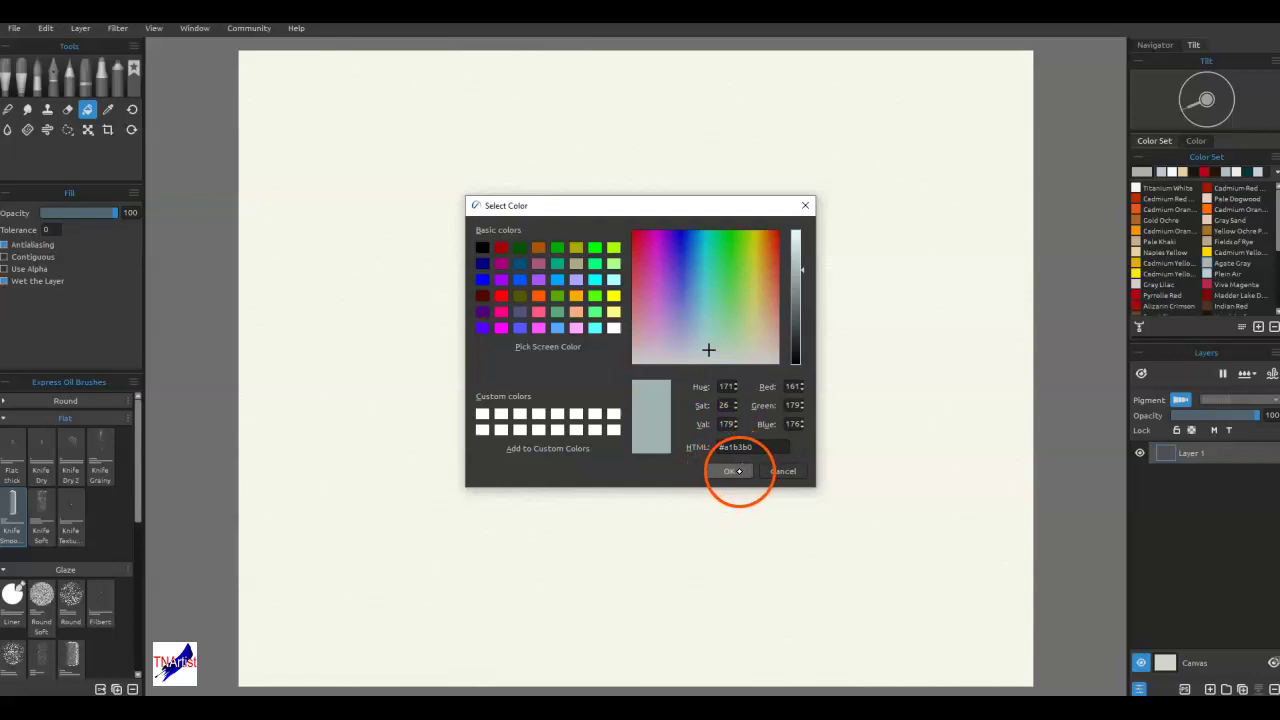
left_click(729, 472)
left_click(726, 264)
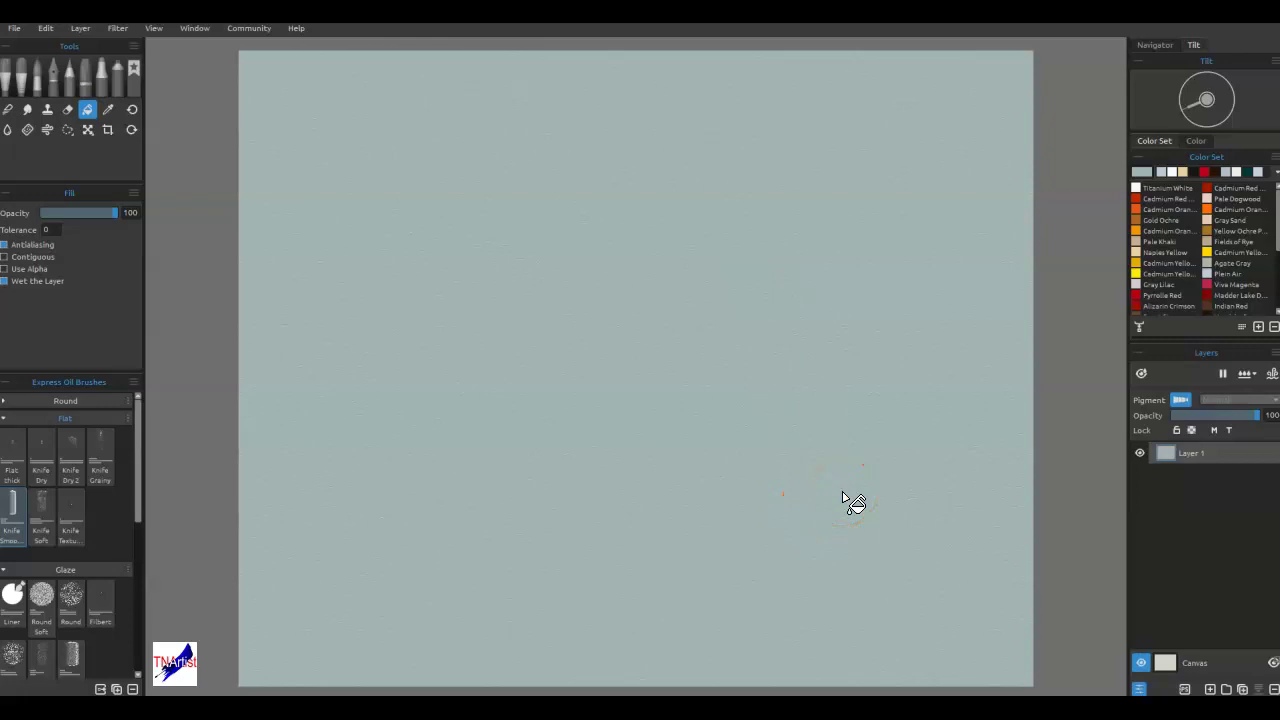
- Paint pale Plein Air cloud strokes near the top centre of the canvas with the Express Oils Knife Smooth 2 brush
left_click(20, 505)
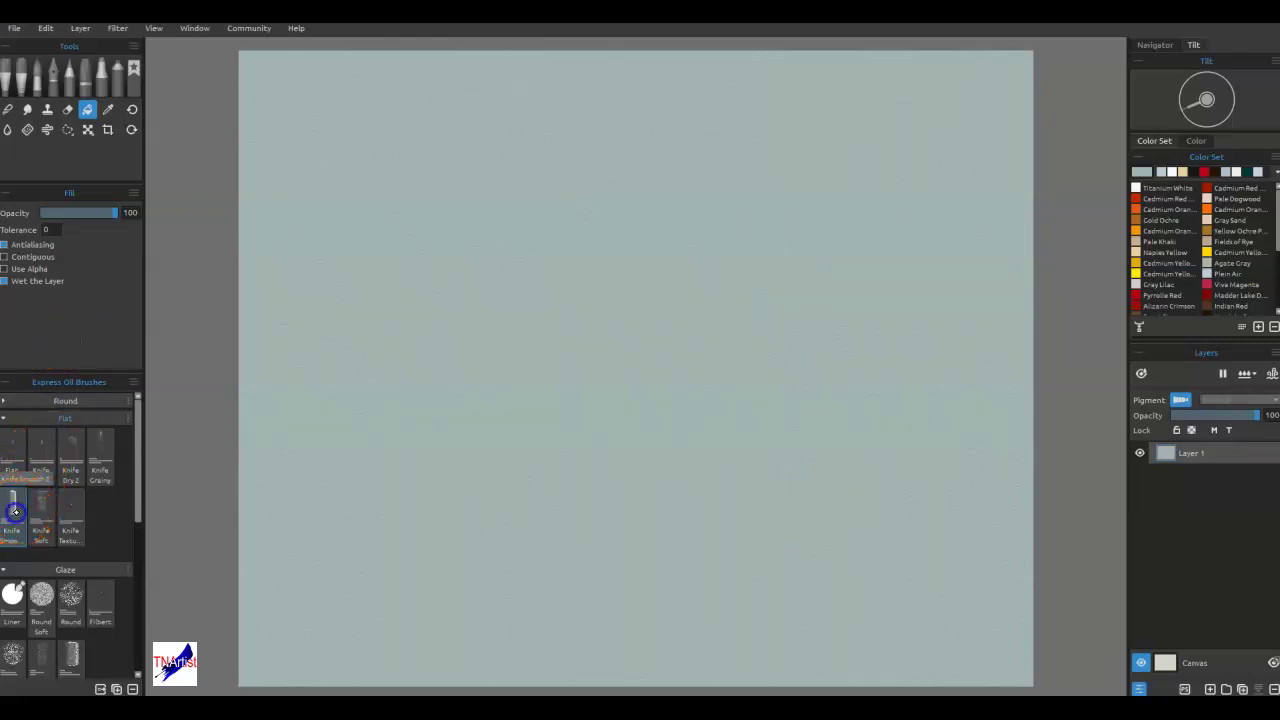
left_click(24, 77)
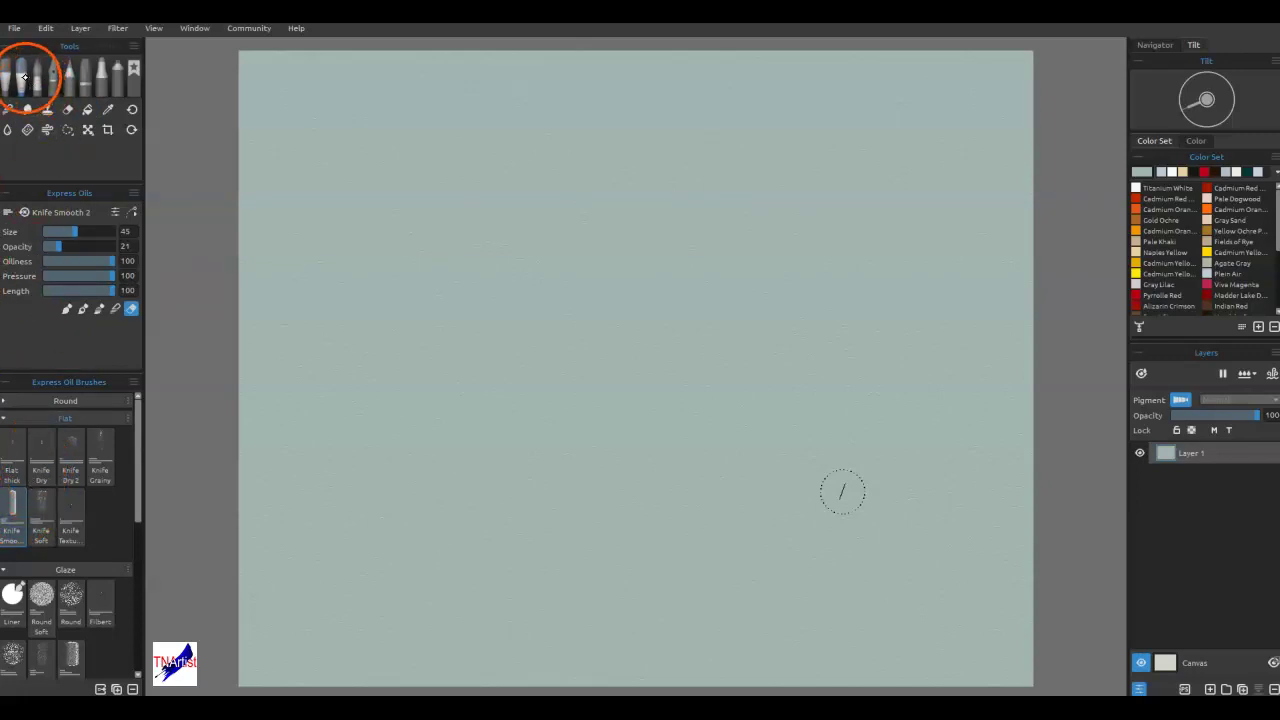
left_click(22, 518)
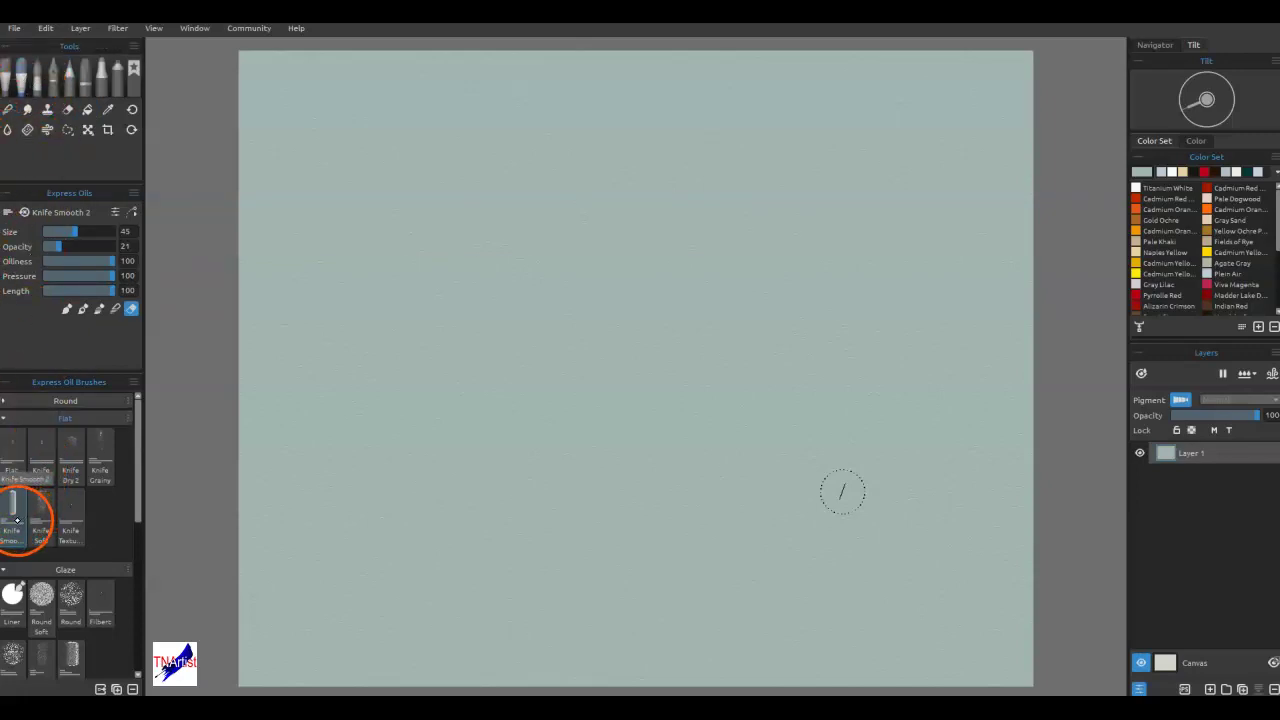
mouse_move(383, 399)
left_mouse_down()
mouse_move(521, 367)
mouse_move(531, 349)
left_mouse_up()
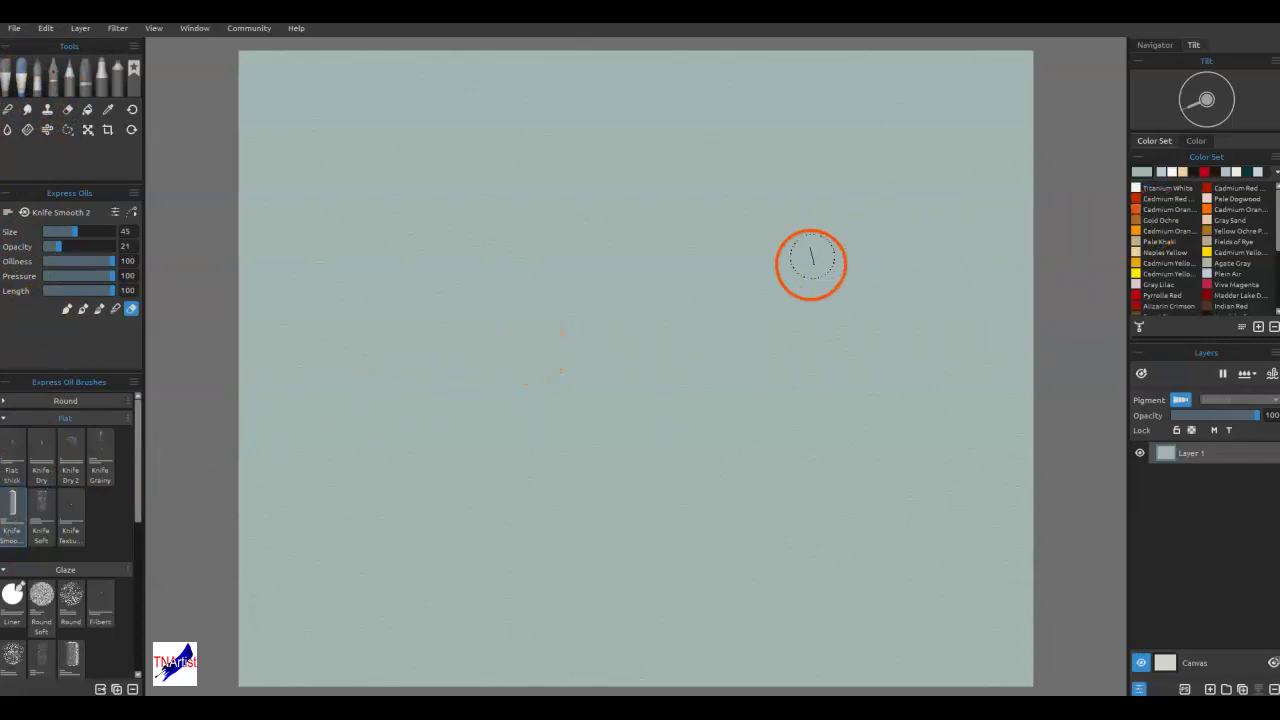
left_click(1220, 274)
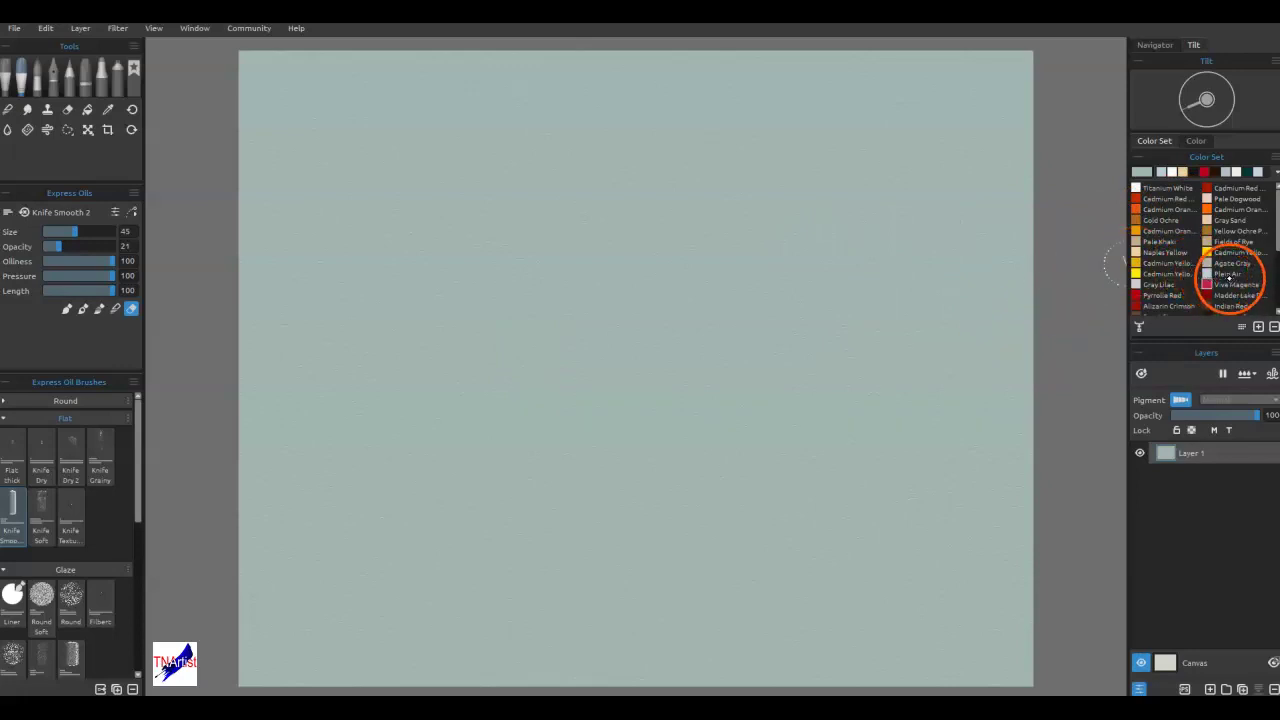
mouse_move(711, 132)
left_mouse_down()
mouse_move(783, 131)
mouse_move(792, 153)
left_mouse_up()
mouse_move(651, 180)
left_mouse_down()
mouse_move(766, 186)
mouse_move(820, 166)
mouse_move(714, 180)
mouse_move(889, 174)
mouse_move(860, 209)
mouse_move(984, 216)
mouse_move(914, 180)
mouse_move(760, 160)
mouse_move(764, 101)
mouse_move(634, 106)
mouse_move(523, 74)
left_mouse_up()
left_click_drag(664, 45, 646, 91)
- Paint broad horizontal Plein Air cloud bands across the right half of the sky
mouse_move(695, 241)
left_mouse_down()
mouse_move(961, 237)
mouse_move(1034, 252)
left_mouse_up()
left_click_drag(1034, 252, 880, 254)
left_click_drag(825, 269, 1045, 279)
mouse_move(755, 292)
left_mouse_down()
mouse_move(809, 291)
mouse_move(620, 292)
left_mouse_up()
mouse_move(935, 277)
left_mouse_down()
mouse_move(1014, 284)
mouse_move(840, 288)
left_mouse_up()
left_click_drag(649, 295, 977, 289)
mouse_move(769, 264)
left_mouse_down()
mouse_move(963, 279)
mouse_move(587, 322)
mouse_move(820, 316)
left_mouse_up()
mouse_move(1066, 316)
left_mouse_down()
mouse_move(1012, 336)
mouse_move(994, 363)
mouse_move(1014, 331)
mouse_move(980, 349)
mouse_move(956, 380)
mouse_move(1020, 371)
mouse_move(1040, 354)
mouse_move(1029, 366)
mouse_move(1030, 336)
mouse_move(749, 334)
mouse_move(823, 394)
mouse_move(760, 380)
mouse_move(1005, 378)
left_mouse_up()
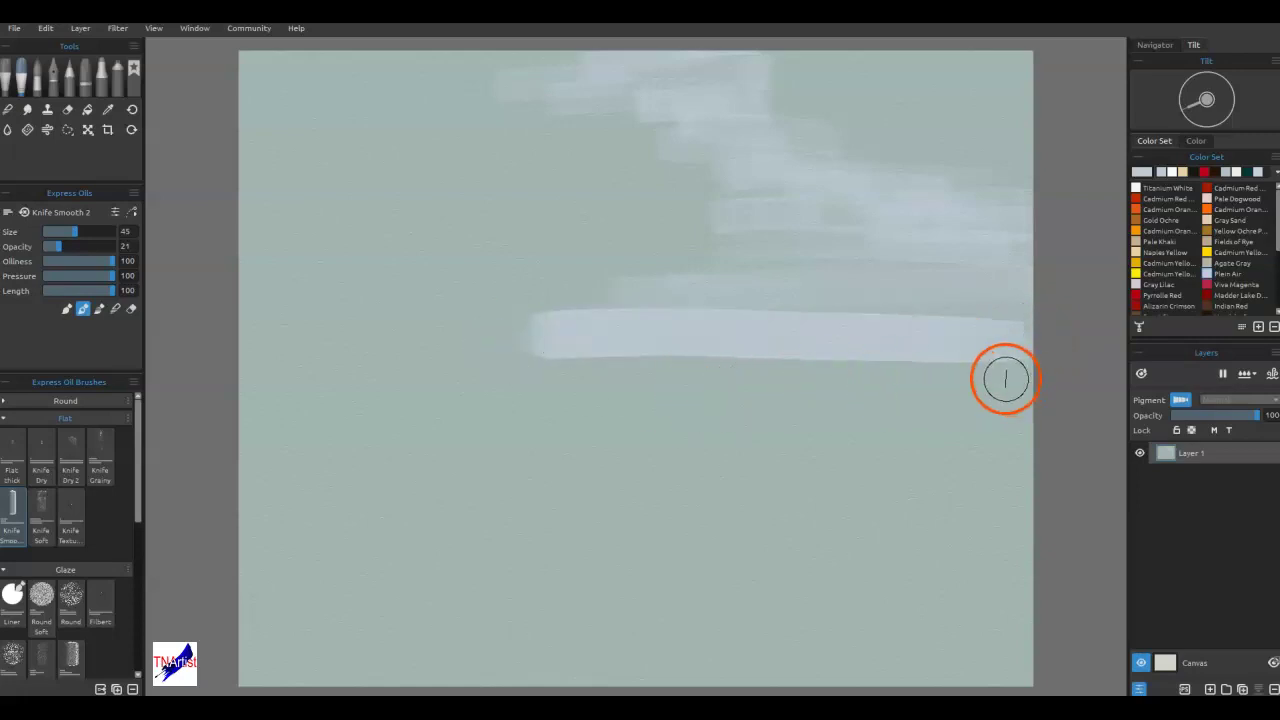
key("d")
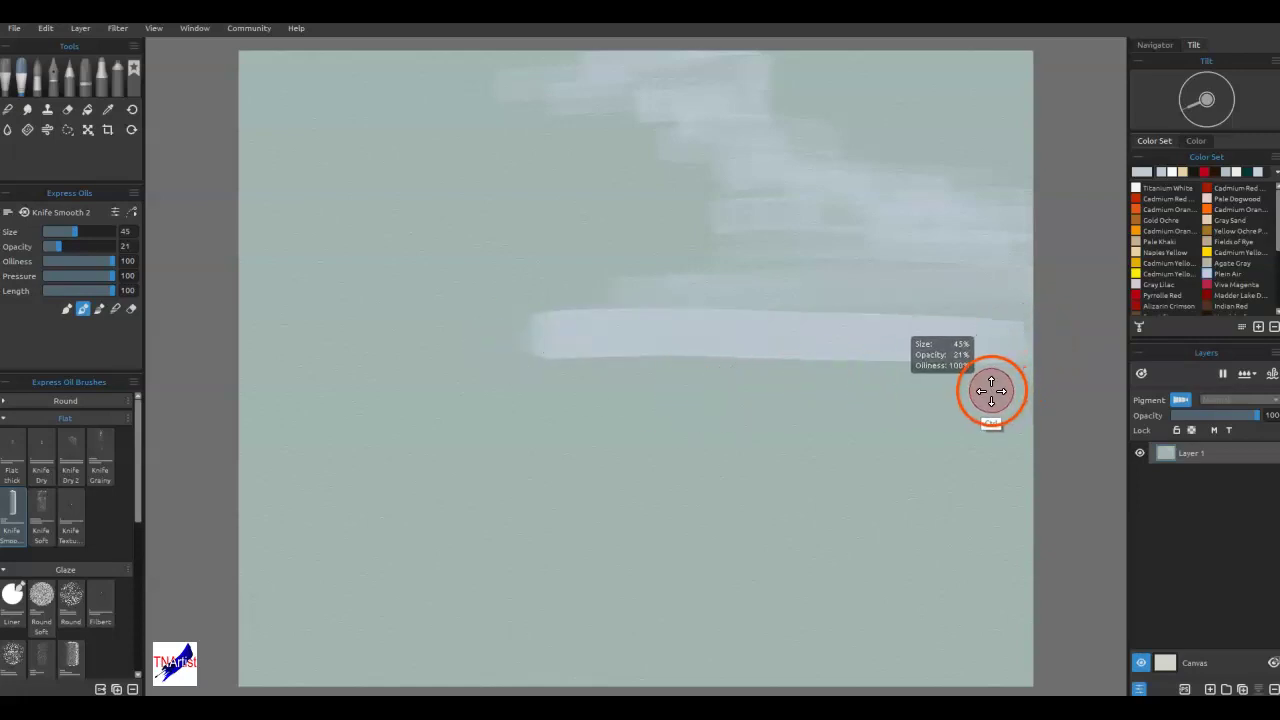
key("ctrl+z")
- Extend the pale cloud bands toward the canvas's right edge and down along the base of the sky
mouse_move(649, 303)
left_mouse_down()
mouse_move(969, 314)
mouse_move(1047, 301)
mouse_move(634, 309)
mouse_move(1009, 263)
mouse_move(794, 242)
left_mouse_up()
left_click_drag(876, 200, 831, 200)
mouse_move(1014, 171)
left_mouse_down()
mouse_move(966, 163)
mouse_move(1030, 142)
left_mouse_up()
mouse_move(854, 156)
left_mouse_down()
mouse_move(968, 134)
mouse_move(991, 100)
left_mouse_up()
left_click_drag(854, 192, 1067, 101)
mouse_move(821, 225)
left_mouse_down()
mouse_move(711, 217)
mouse_move(573, 260)
left_mouse_up()
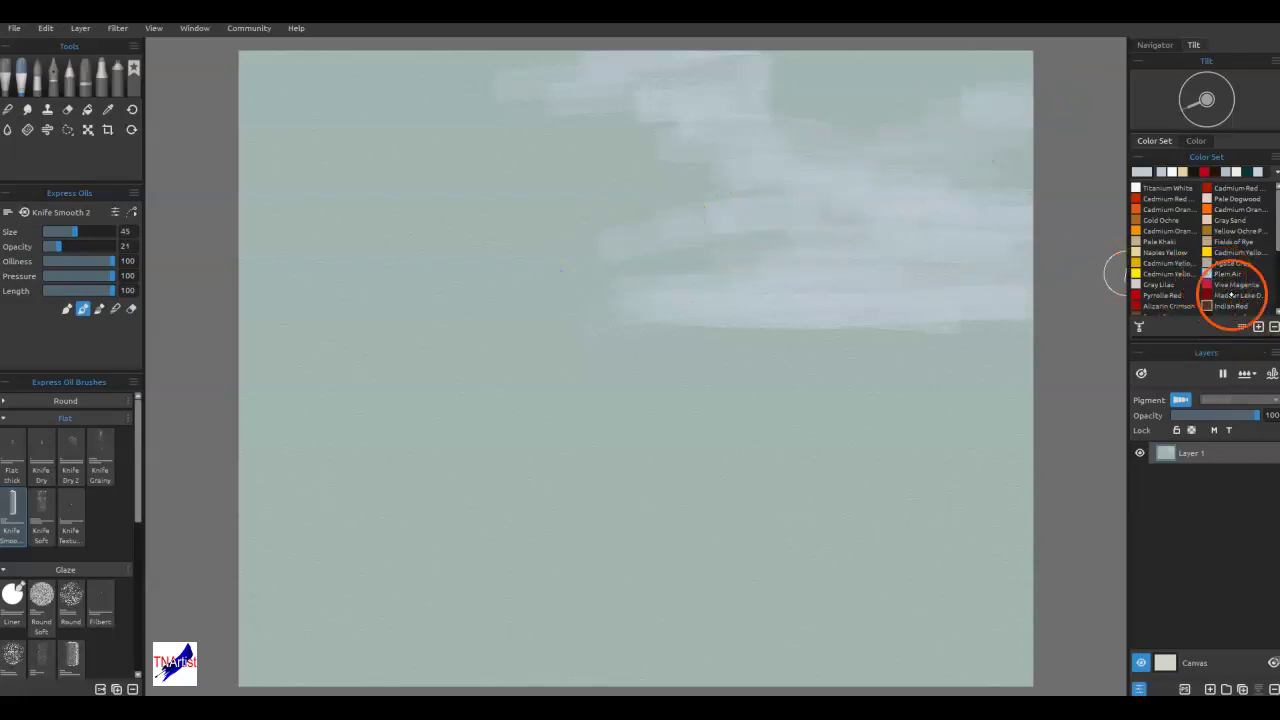
- Change the paint colour to pale lilac #c2c0d6 and paint cloud strokes over the sky's left half
double_click(1142, 171)
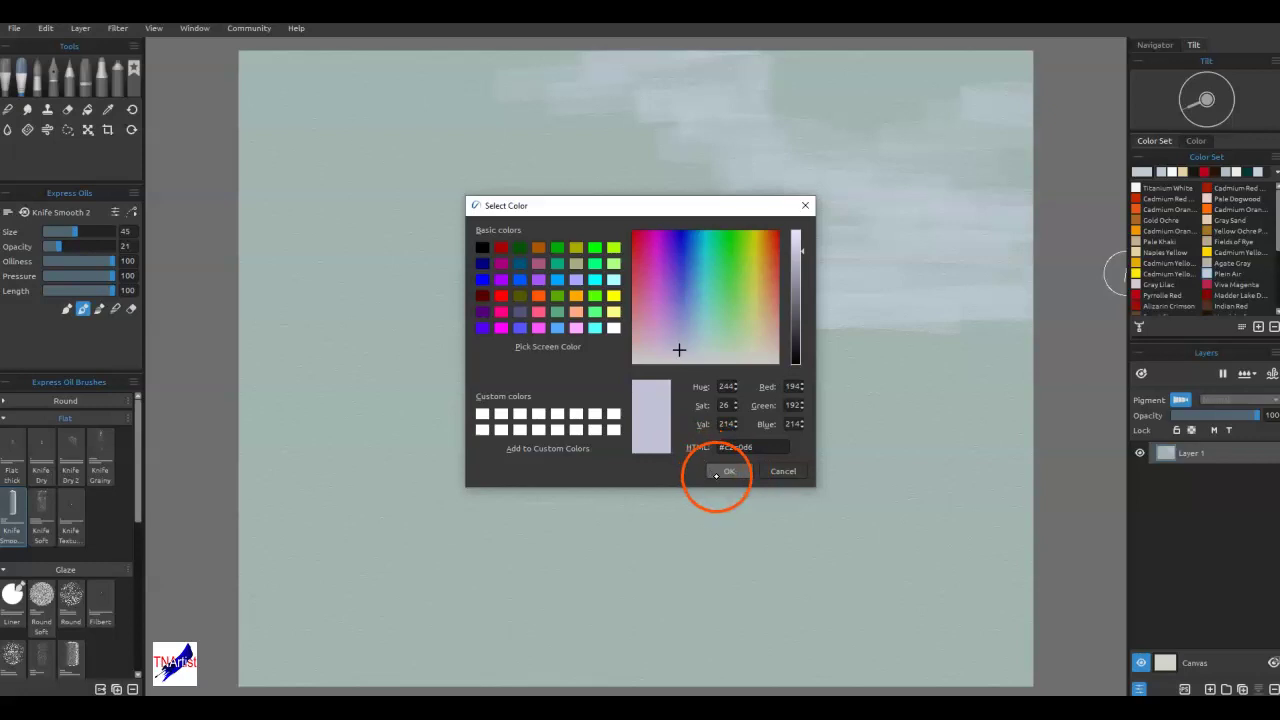
left_click(726, 471)
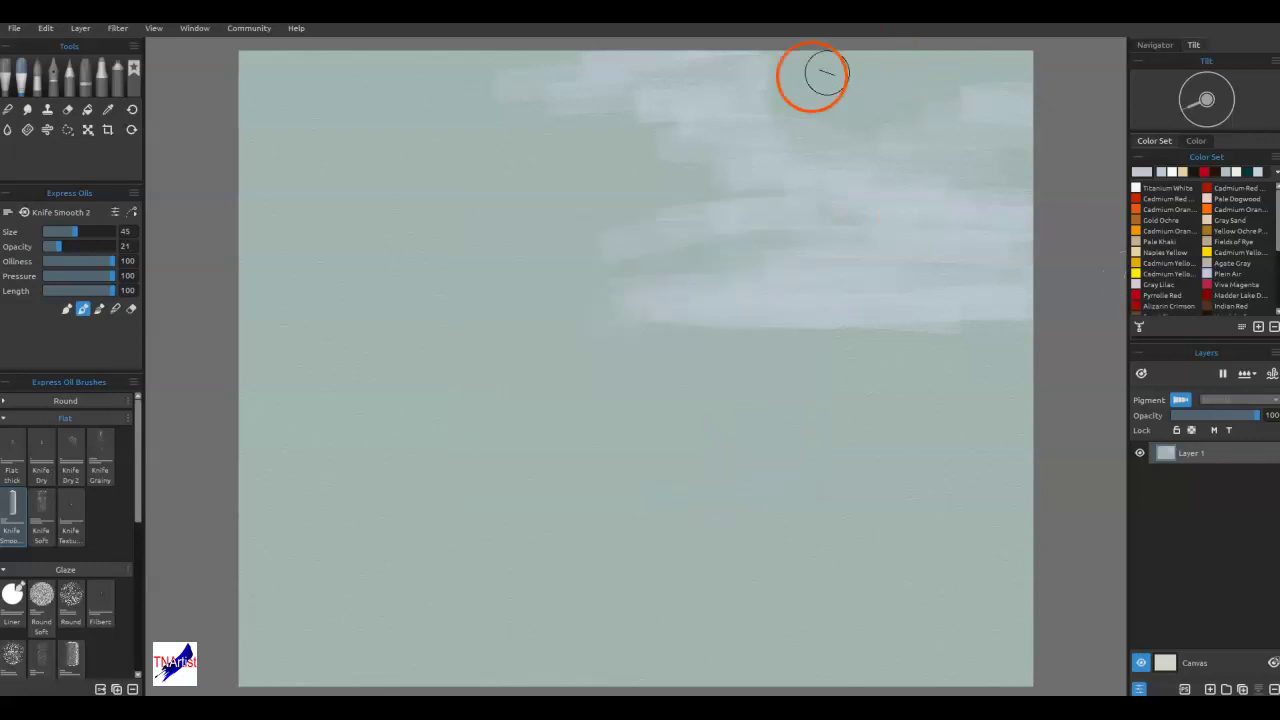
left_click_drag(544, 100, 608, 105)
left_click_drag(514, 137, 643, 147)
left_click_drag(485, 157, 645, 154)
mouse_move(554, 171)
left_mouse_down()
mouse_move(680, 164)
mouse_move(620, 200)
mouse_move(649, 129)
left_mouse_up()
left_click_drag(453, 82, 370, 240)
mouse_move(694, 276)
left_mouse_down()
mouse_move(455, 322)
mouse_move(690, 305)
left_mouse_up()
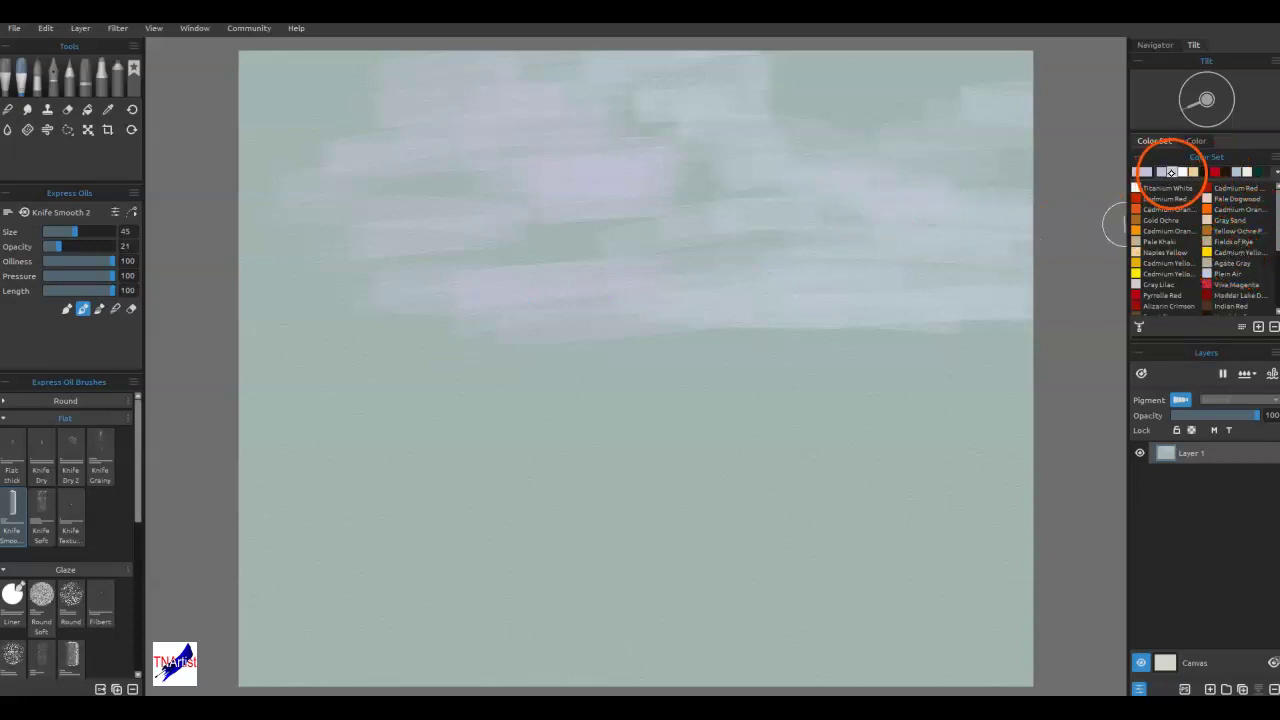
- Choose a more saturated light blue and paint open-sky patches in the upper-right part of the canvas
left_click(1139, 172)
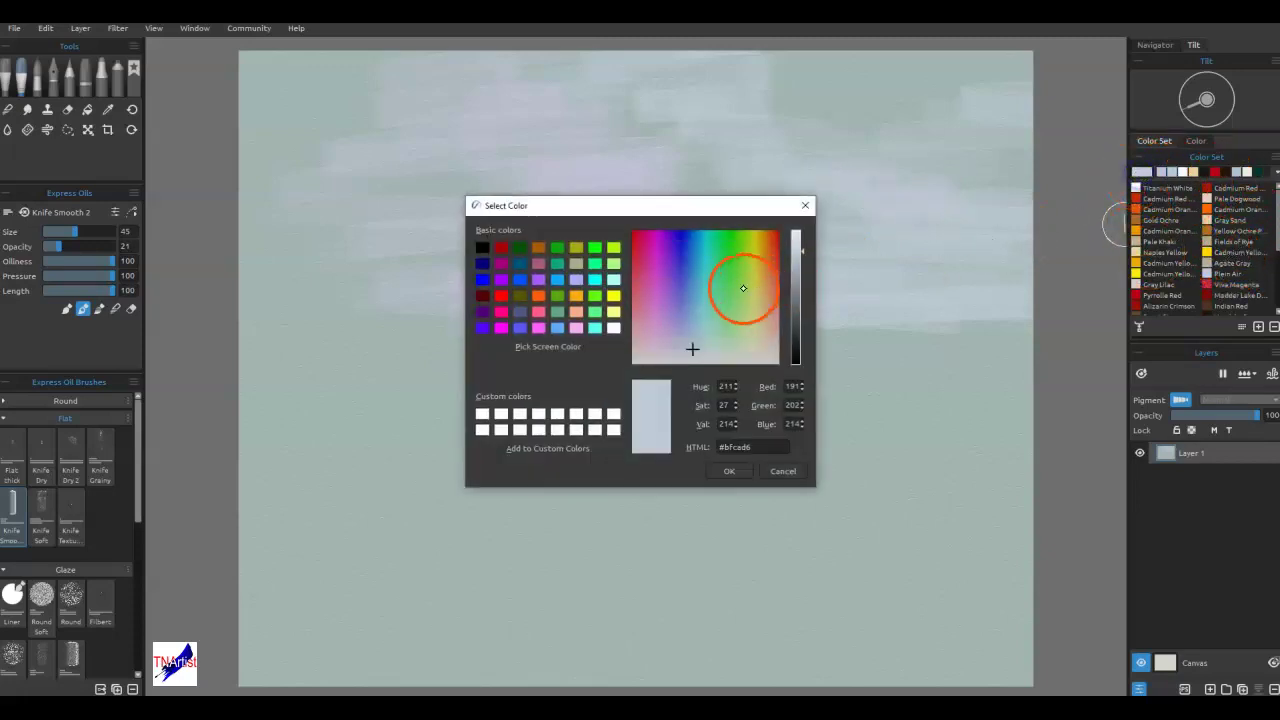
left_click(694, 331)
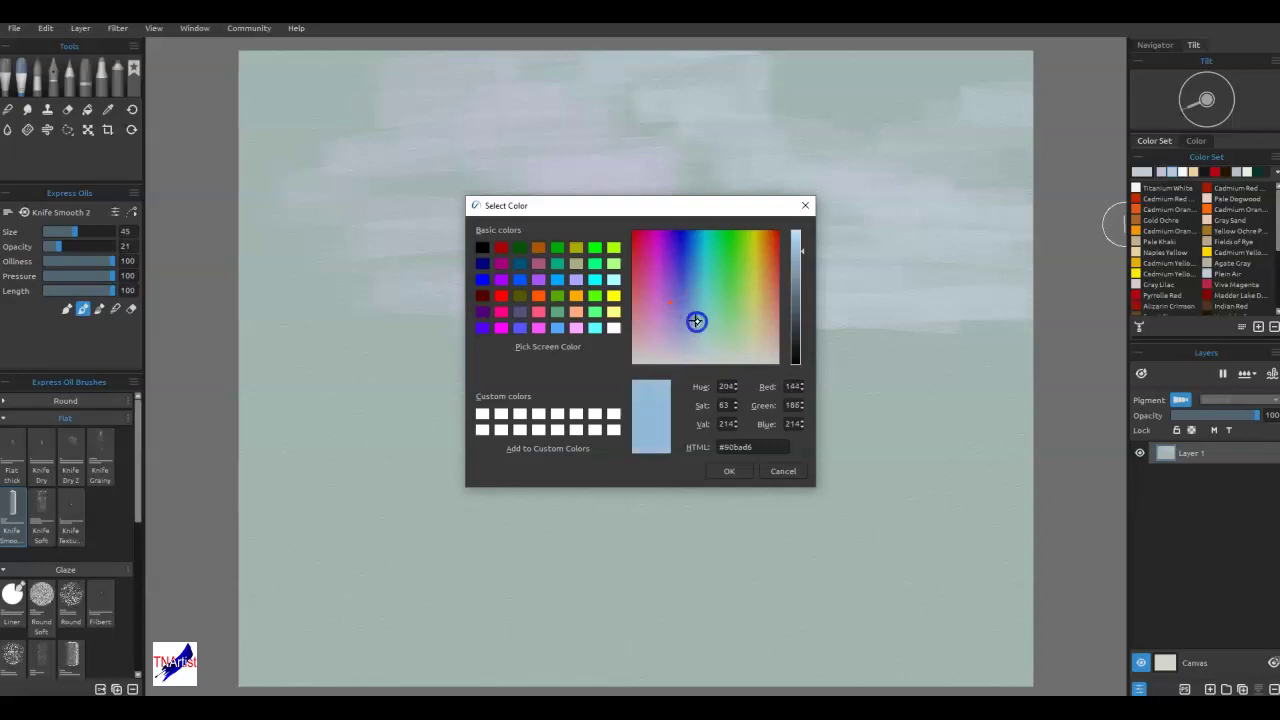
left_click(691, 329)
left_click(726, 469)
left_click_drag(876, 121, 904, 116)
left_click_drag(843, 123, 809, 131)
left_click_drag(985, 113, 751, 103)
left_click_drag(965, 89, 743, 84)
left_click_drag(1069, 71, 750, 72)
left_click_drag(1071, 57, 983, 57)
- Carry the light blue across the middle of the sky and into its left side
mouse_move(986, 151)
left_mouse_down()
mouse_move(577, 154)
mouse_move(626, 174)
mouse_move(1006, 174)
mouse_move(481, 250)
mouse_move(860, 237)
left_mouse_up()
mouse_move(438, 147)
left_mouse_down()
mouse_move(626, 131)
mouse_move(287, 119)
mouse_move(420, 155)
mouse_move(281, 199)
left_mouse_up()
left_click_drag(419, 214, 976, 228)
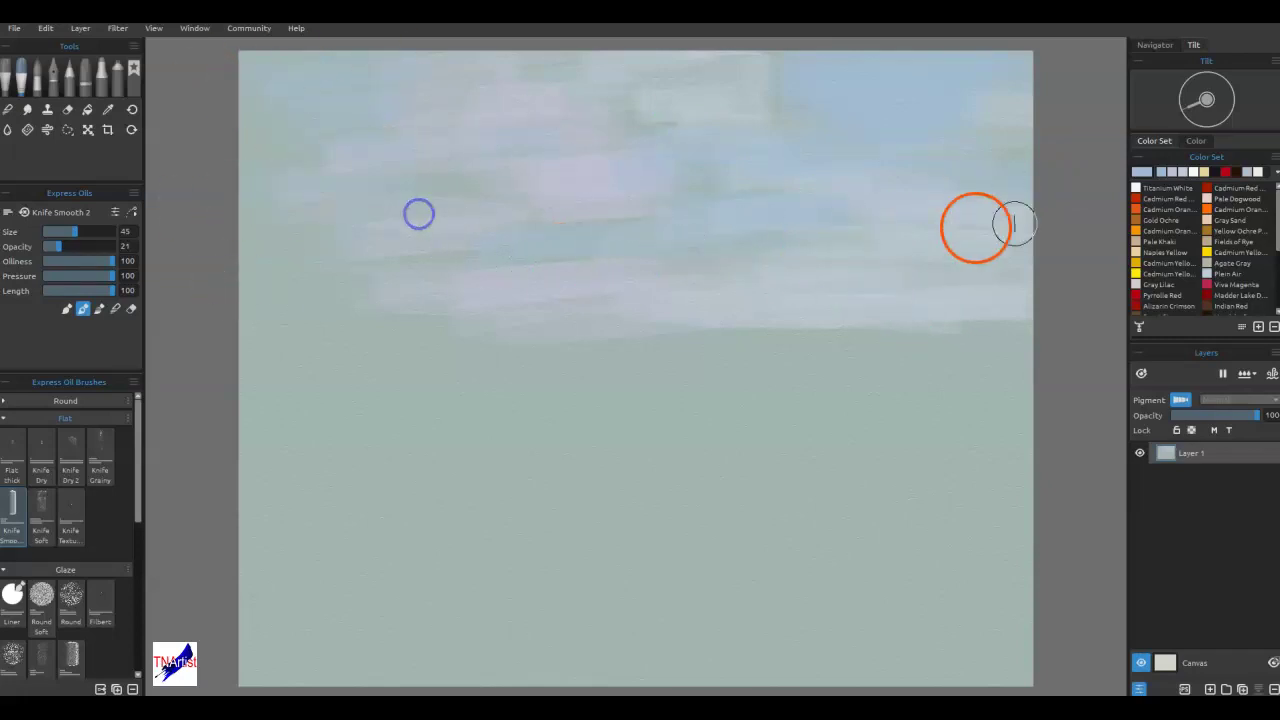
- Darken the paint colour to violet-grey #807f8d and paint dark cloud strokes in the upper-left part of the sky
double_click(1143, 172)
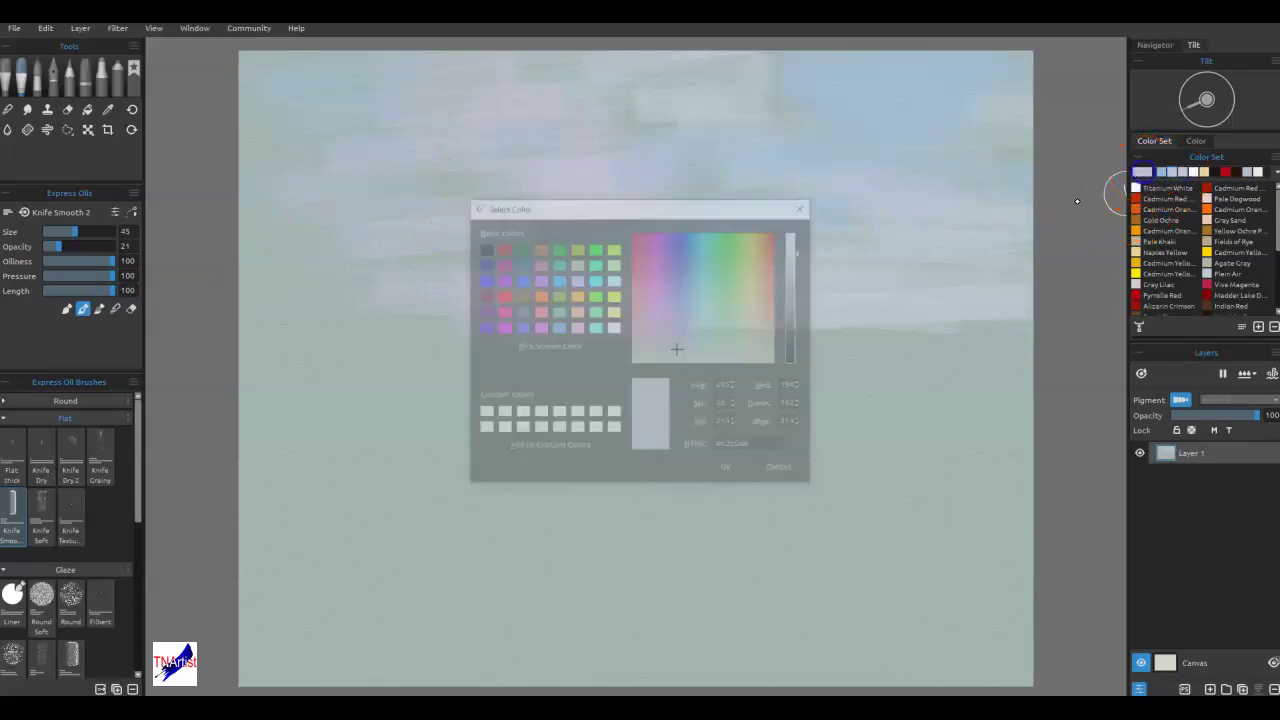
left_click(676, 349)
left_click(808, 315)
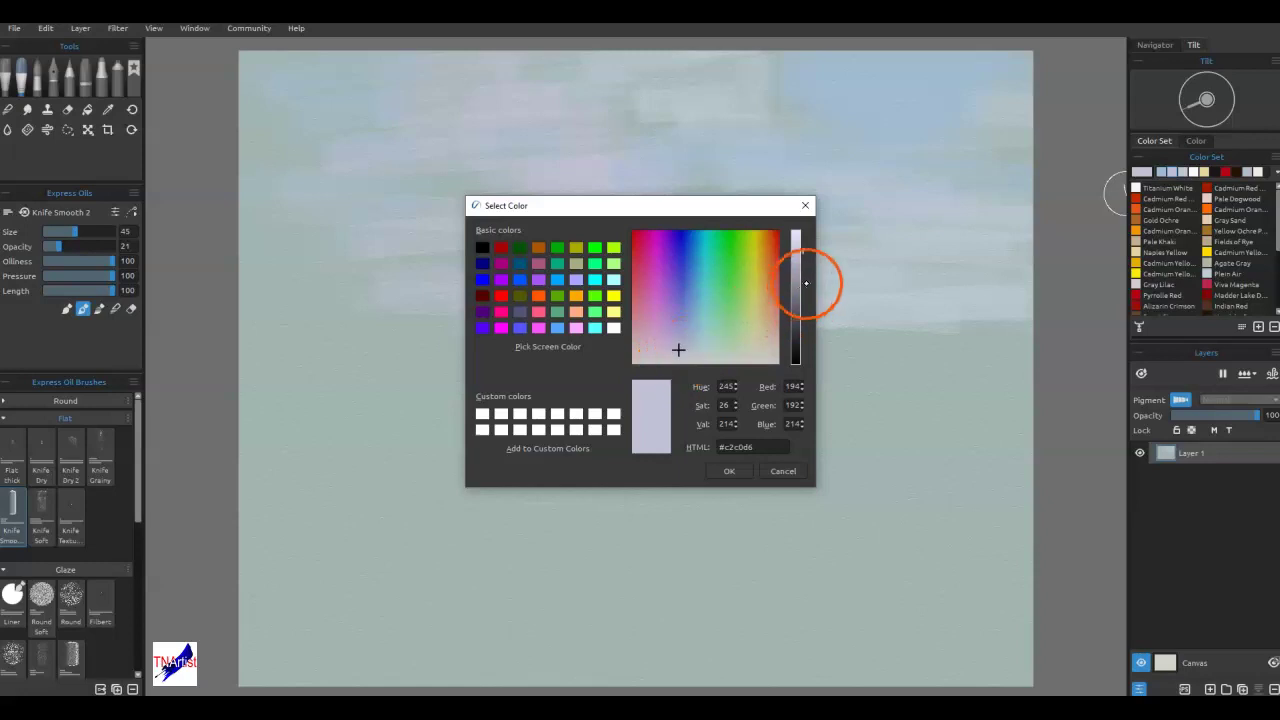
left_click(798, 289)
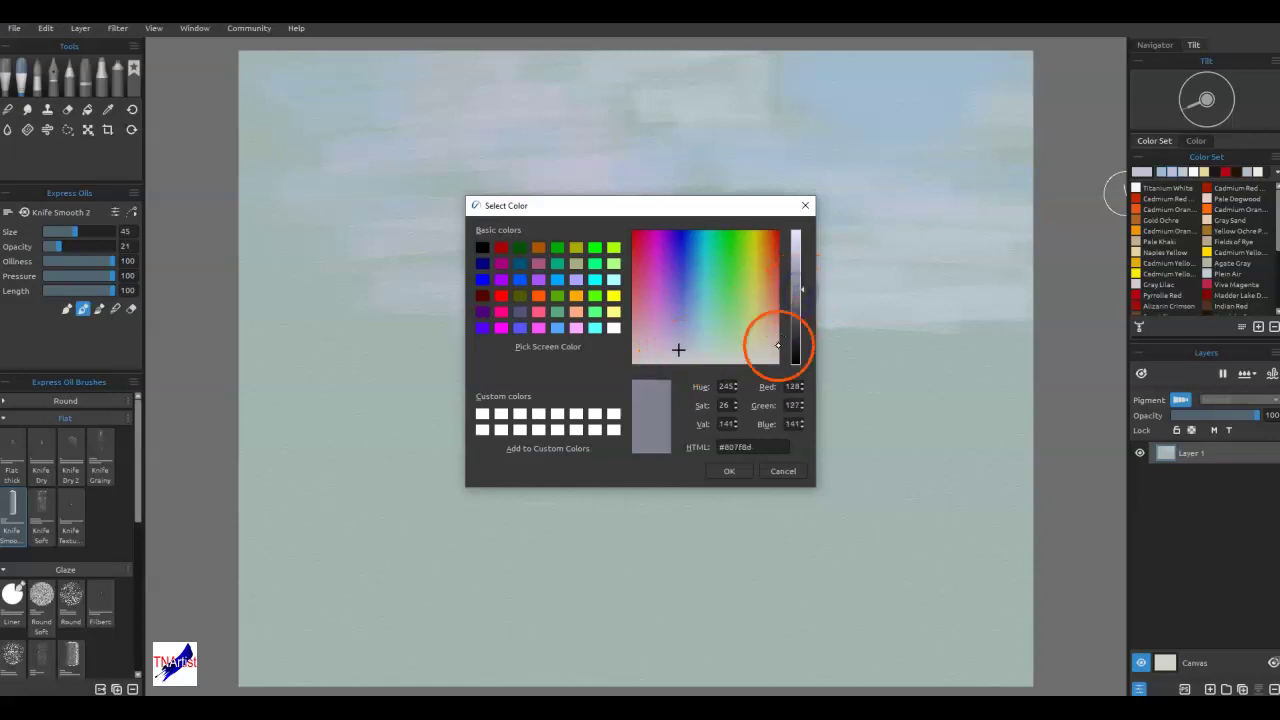
left_click(729, 470)
mouse_move(608, 121)
left_mouse_down()
mouse_move(549, 134)
mouse_move(554, 154)
mouse_move(674, 163)
mouse_move(514, 143)
mouse_move(583, 91)
mouse_move(551, 76)
mouse_move(577, 49)
mouse_move(605, 45)
left_mouse_up()
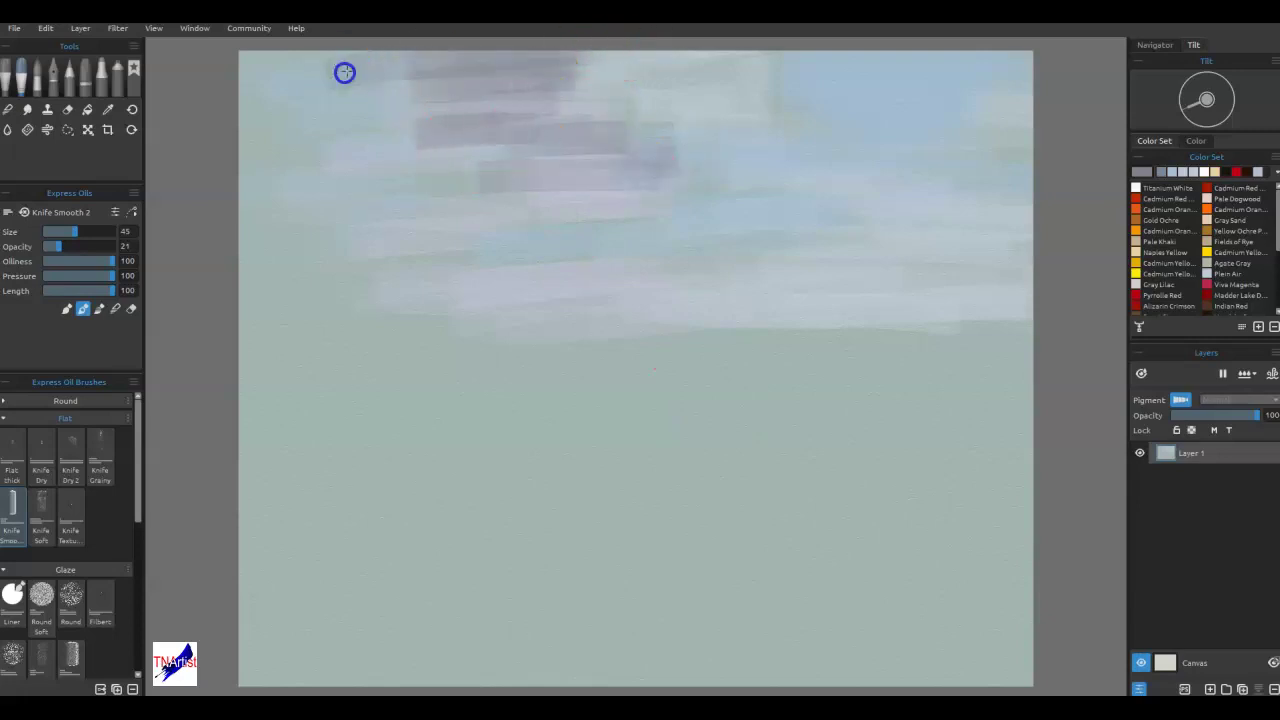
left_click_drag(344, 72, 654, 51)
mouse_move(740, 62)
left_mouse_down()
mouse_move(794, 140)
mouse_move(821, 226)
left_mouse_up()
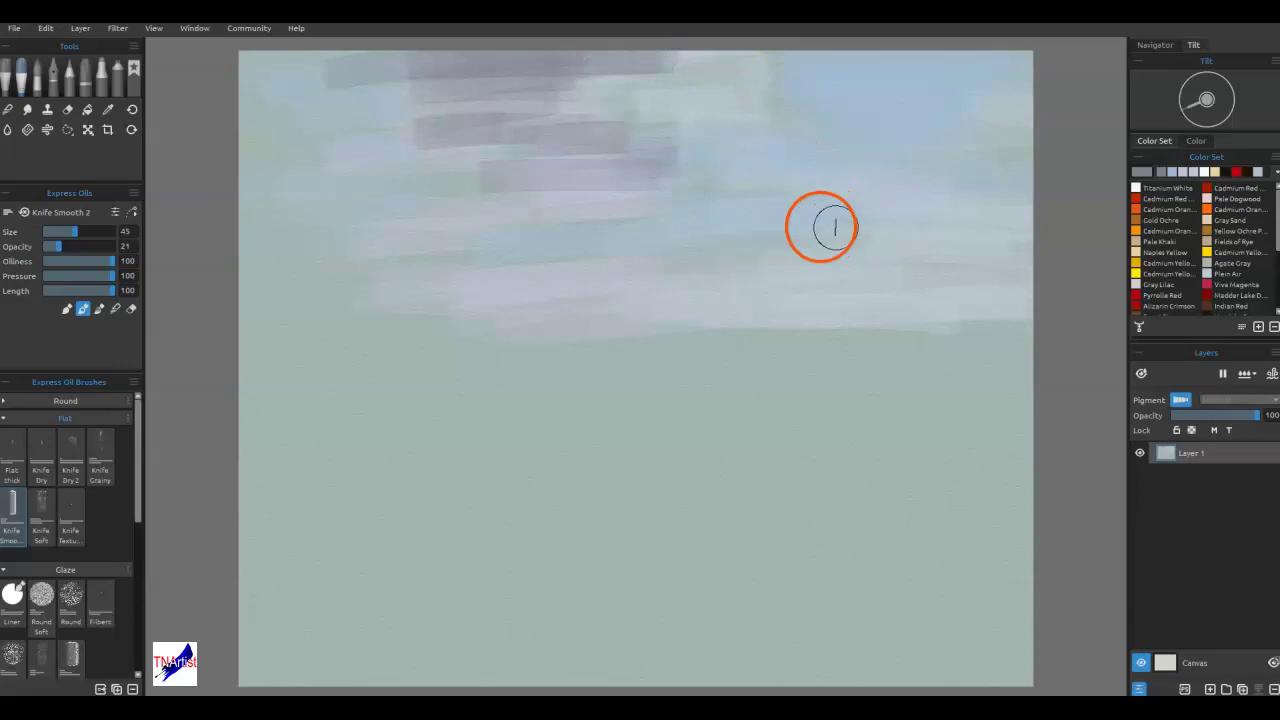
- Choose warm beige #baab99, reduce the brush size to 18 and paint thin streaks over the blue patch of sky
double_click(1143, 172)
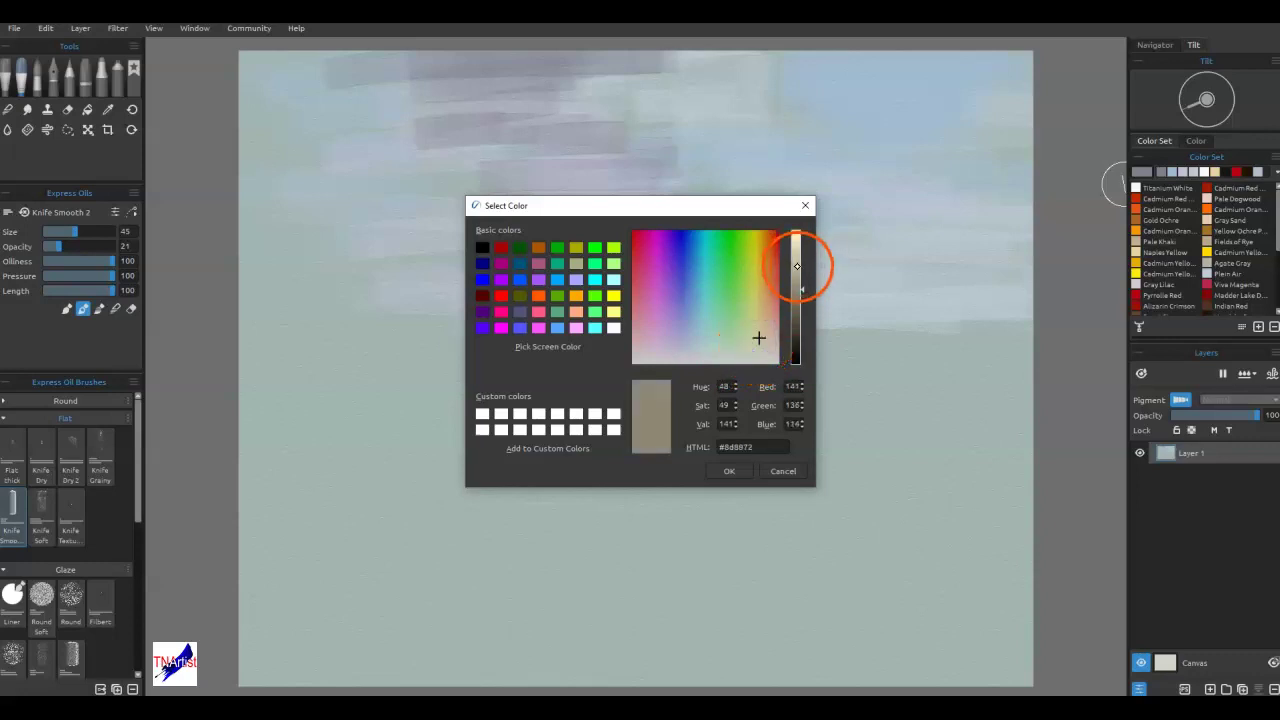
left_click(797, 265)
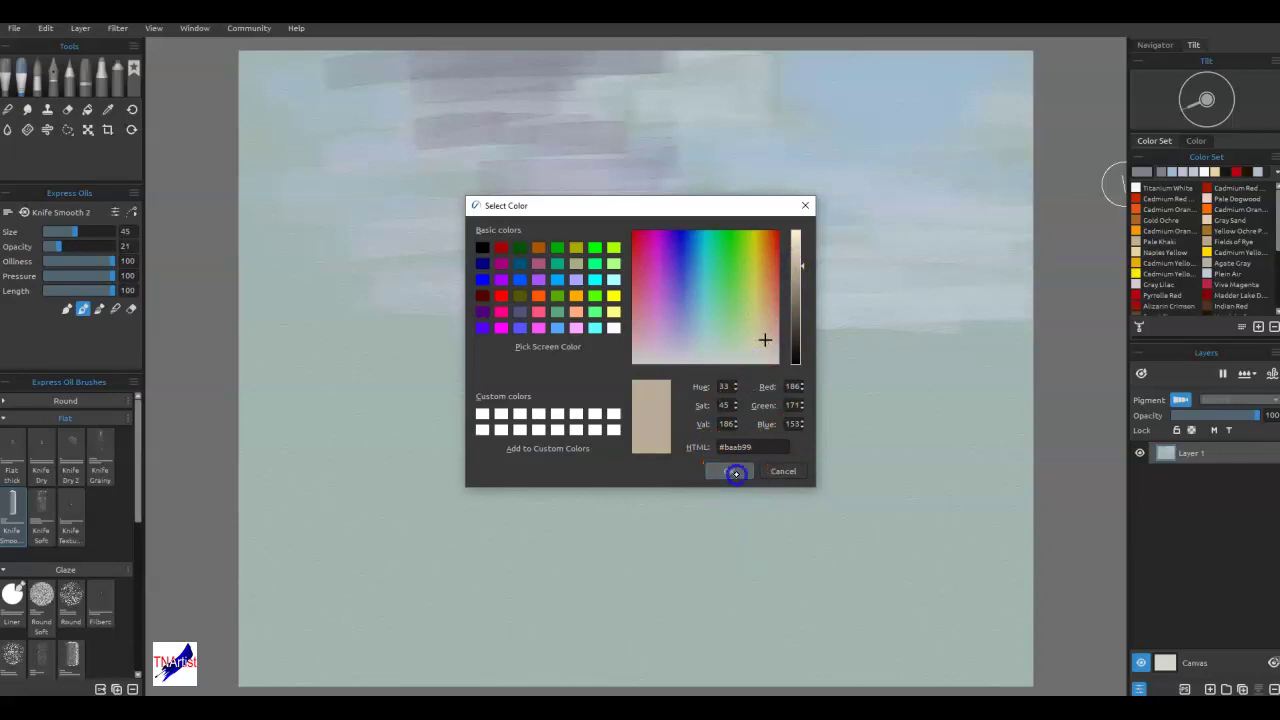
left_click(735, 473)
key("bracketleft")
key("bracketleft")
key("bracketleft")
key("bracketleft")
key("bracketleft")
key("bracketleft")
left_click_drag(883, 166, 914, 167)
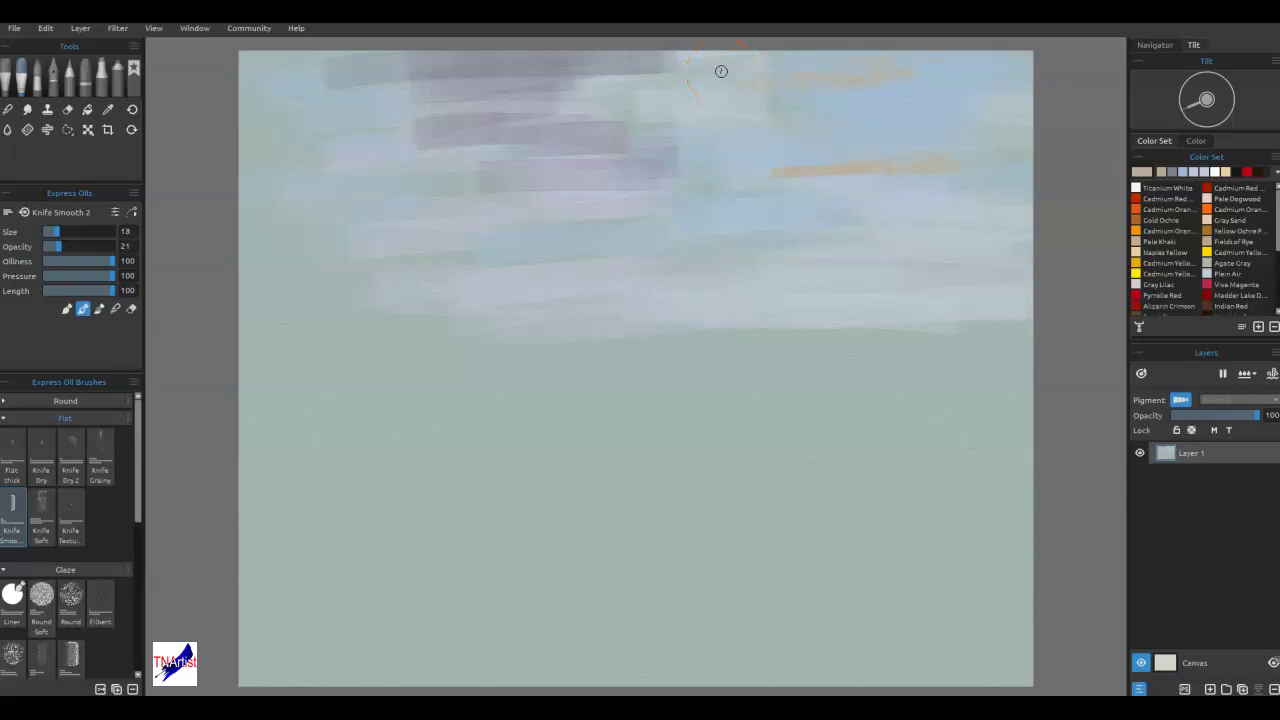
- Add thin beige accent strokes among the clouds through the middle and left of the sky
mouse_move(769, 257)
left_mouse_down()
mouse_move(609, 265)
mouse_move(566, 242)
mouse_move(508, 243)
left_mouse_up()
left_click_drag(749, 229, 780, 208)
left_click(757, 190)
left_click_drag(813, 108, 909, 106)
left_click_drag(974, 103, 1000, 109)
left_click_drag(663, 106, 505, 95)
left_click_drag(353, 165, 338, 178)
left_click_drag(583, 184, 531, 190)
left_click_drag(343, 243, 292, 256)
left_click(1002, 257)
- Blend the dark cloud strokes in the upper left using Knife Smooth 2 in blend mode at size 60
left_click(115, 308)
mouse_move(317, 283)
left_mouse_down()
mouse_move(374, 275)
mouse_move(927, 408)
mouse_move(944, 439)
left_mouse_up()
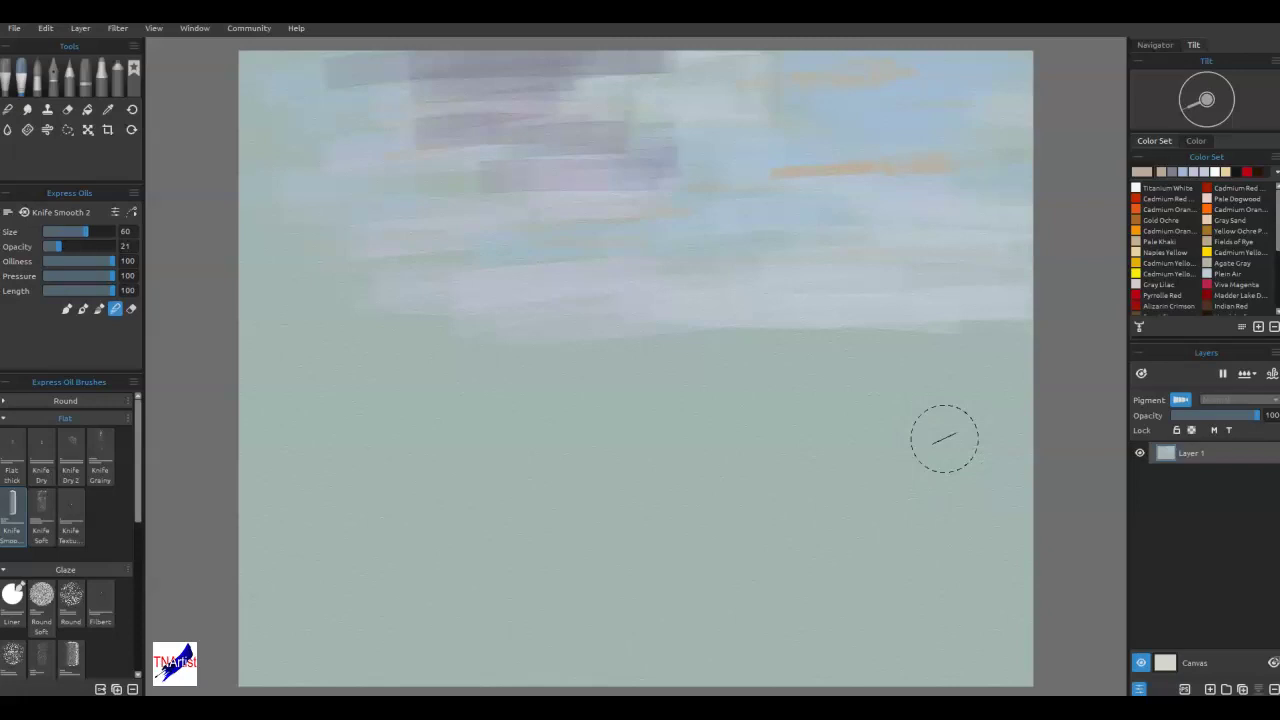
left_click_drag(606, 137, 589, 73)
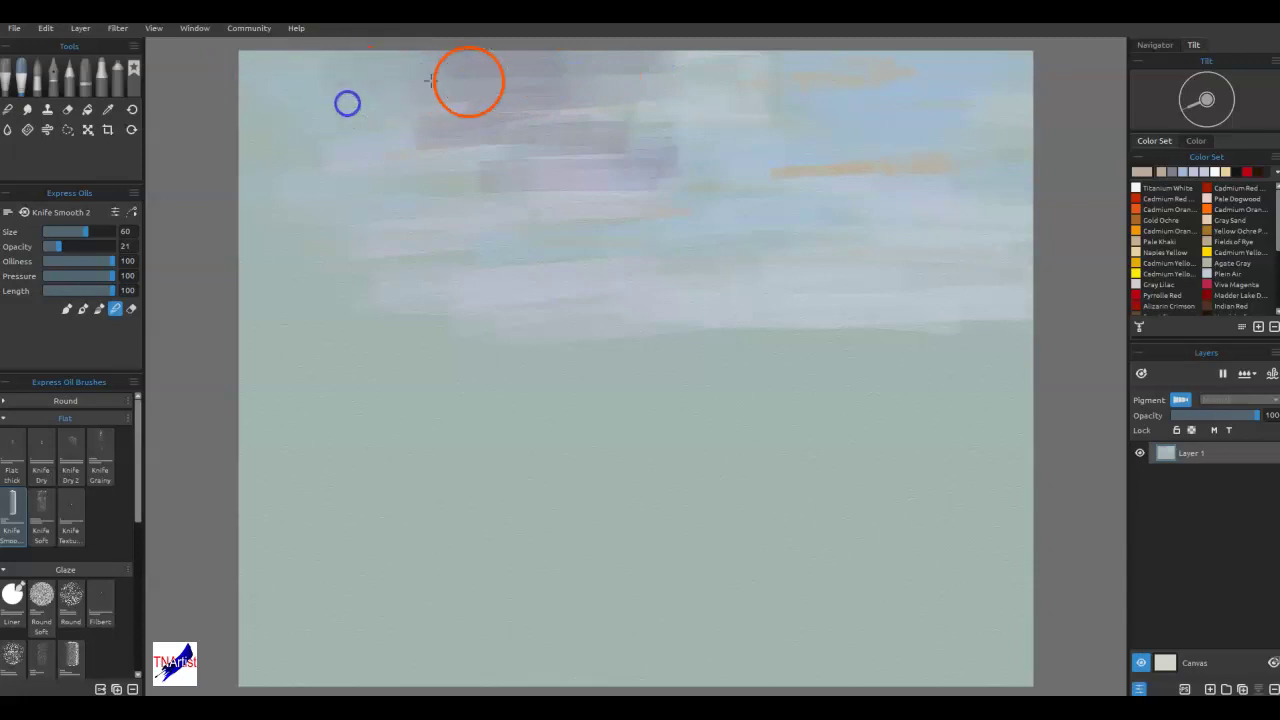
mouse_move(556, 112)
left_mouse_down()
mouse_move(610, 117)
mouse_move(631, 186)
left_mouse_up()
mouse_move(452, 173)
left_mouse_down()
mouse_move(276, 147)
mouse_move(622, 133)
left_mouse_up()
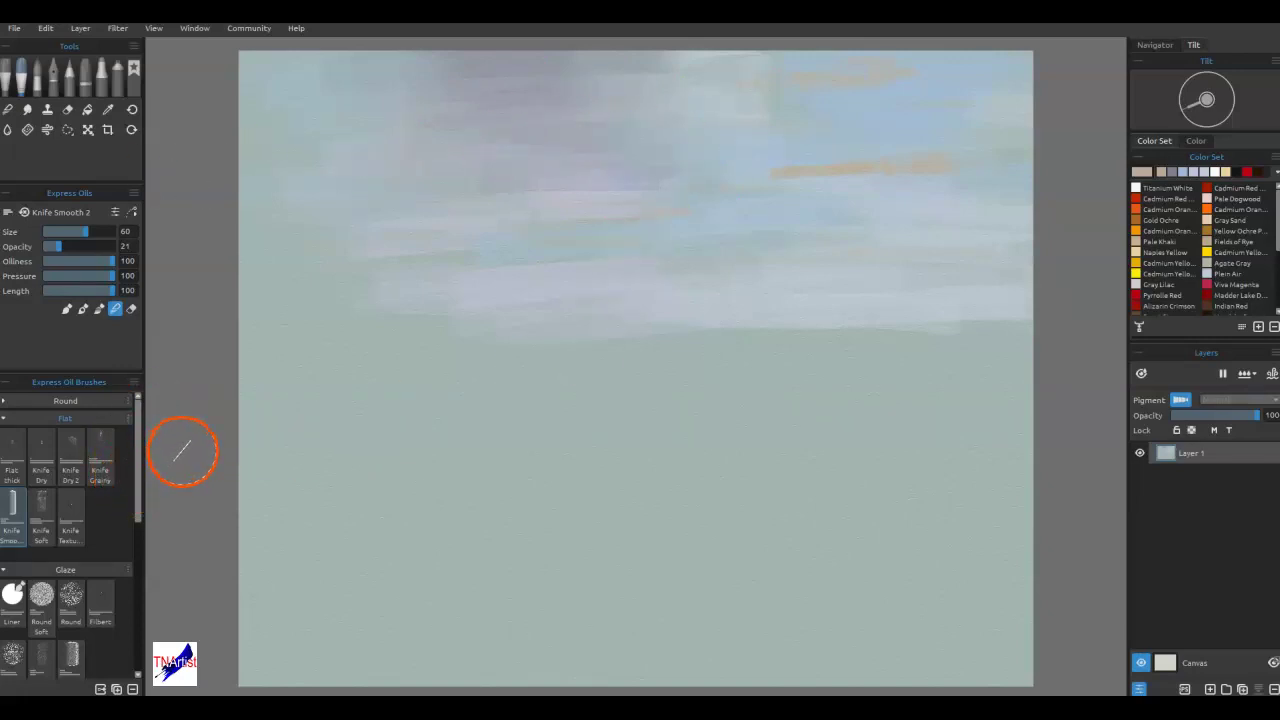
mouse_move(210, 441)
left_mouse_down()
mouse_move(480, 343)
mouse_move(416, 374)
left_mouse_up()
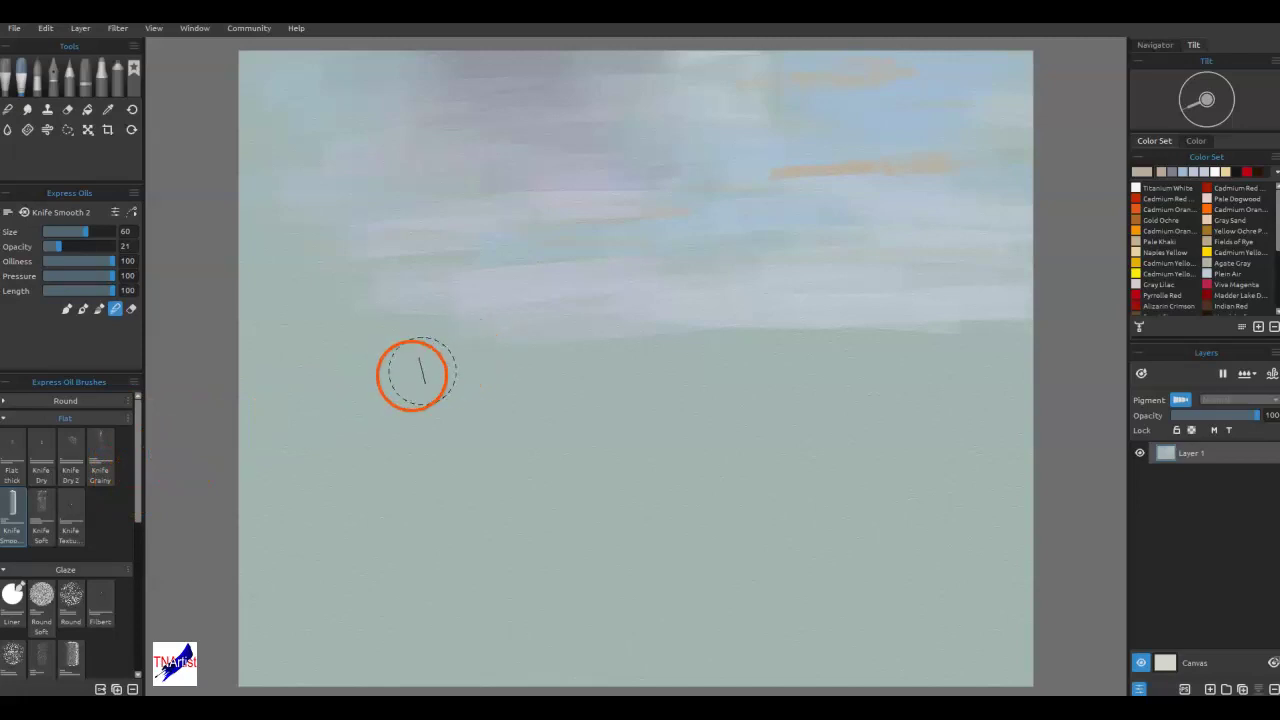
- Blend the cloud bands across the middle of the sky with the Knife Soft brush at size 45
left_click(41, 512)
mouse_move(609, 277)
left_mouse_down()
mouse_move(766, 314)
mouse_move(793, 306)
left_mouse_up()
key("bracketleft")
key("bracketleft")
key("bracketleft")
key("bracketleft")
key("bracketleft")
mouse_move(609, 251)
left_mouse_down()
mouse_move(760, 240)
mouse_move(667, 256)
mouse_move(645, 277)
mouse_move(495, 277)
left_mouse_up()
mouse_move(326, 292)
left_mouse_down()
mouse_move(711, 271)
mouse_move(1031, 294)
mouse_move(1030, 252)
mouse_move(770, 220)
mouse_move(934, 206)
mouse_move(686, 183)
mouse_move(907, 174)
mouse_move(776, 170)
left_mouse_up()
- Soften the remaining strokes along the top of the sky and smooth the clouds down to the horizon edge
mouse_move(792, 122)
left_mouse_down()
mouse_move(1034, 83)
mouse_move(636, 111)
left_mouse_up()
left_click_drag(861, 57, 714, 55)
left_click_drag(513, 64, 484, 109)
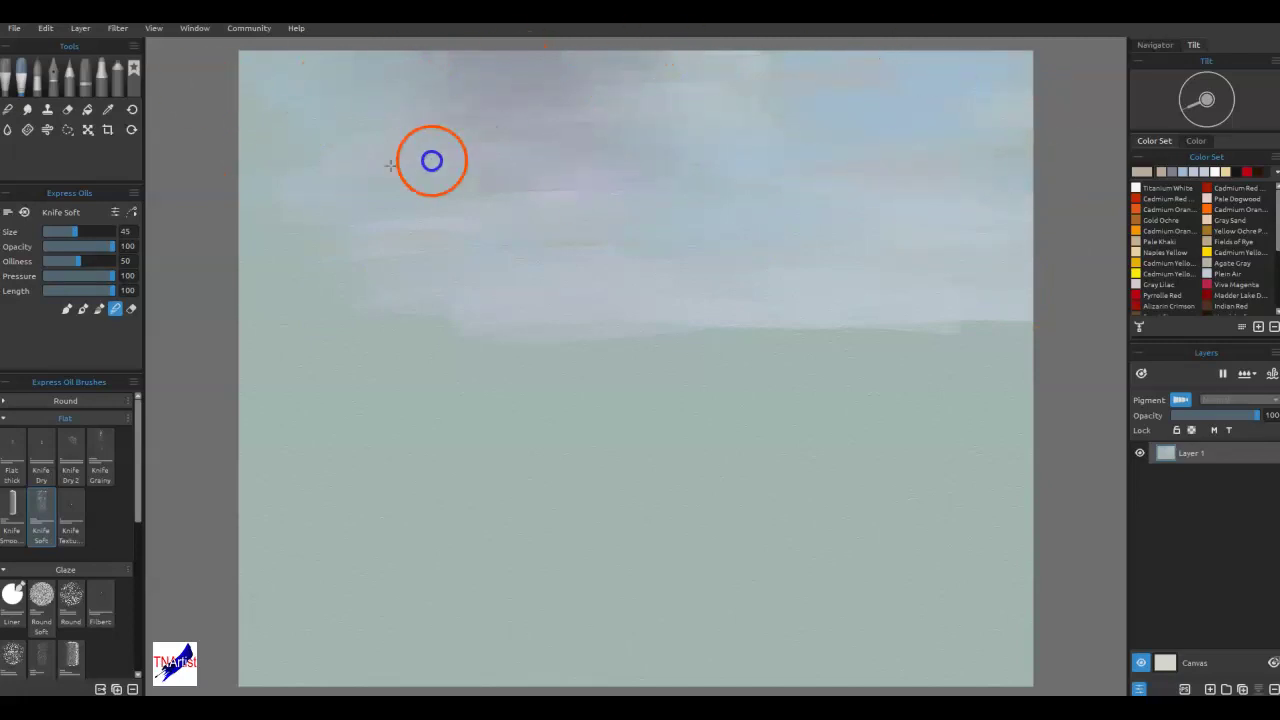
mouse_move(418, 202)
left_mouse_down()
mouse_move(506, 237)
mouse_move(581, 241)
left_mouse_up()
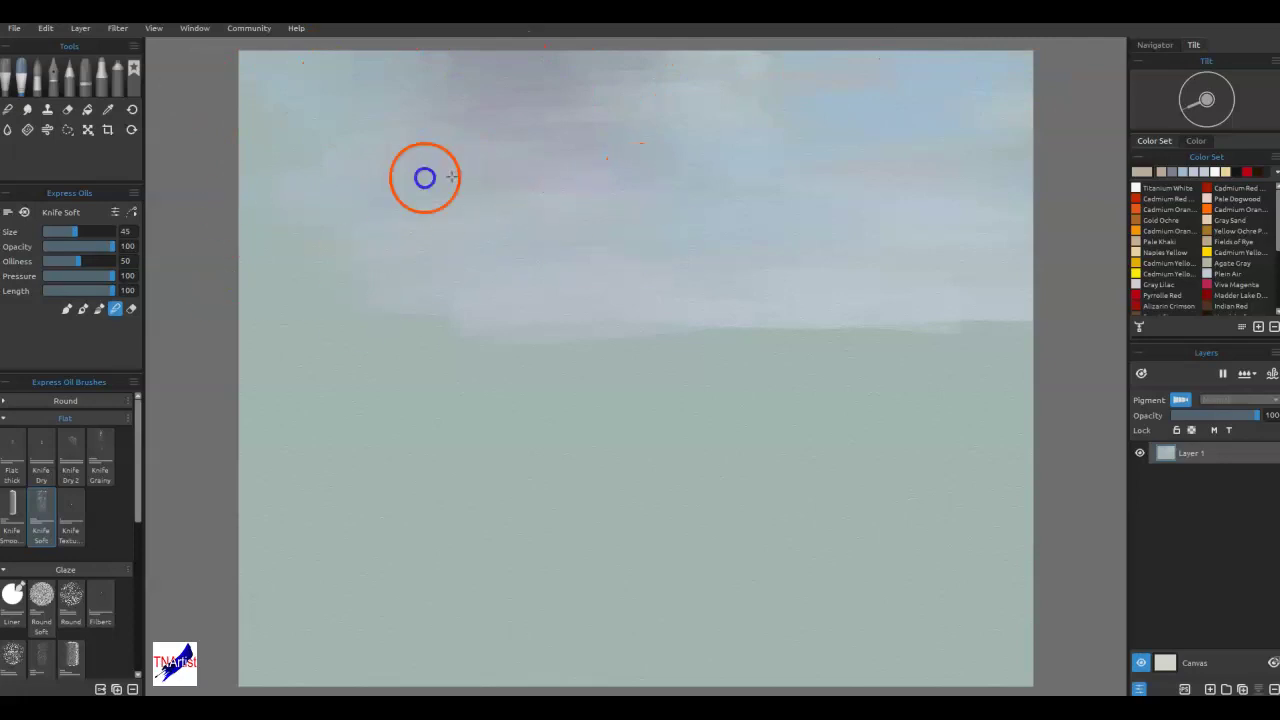
mouse_move(270, 345)
left_mouse_down()
mouse_move(920, 303)
mouse_move(657, 316)
left_mouse_up()
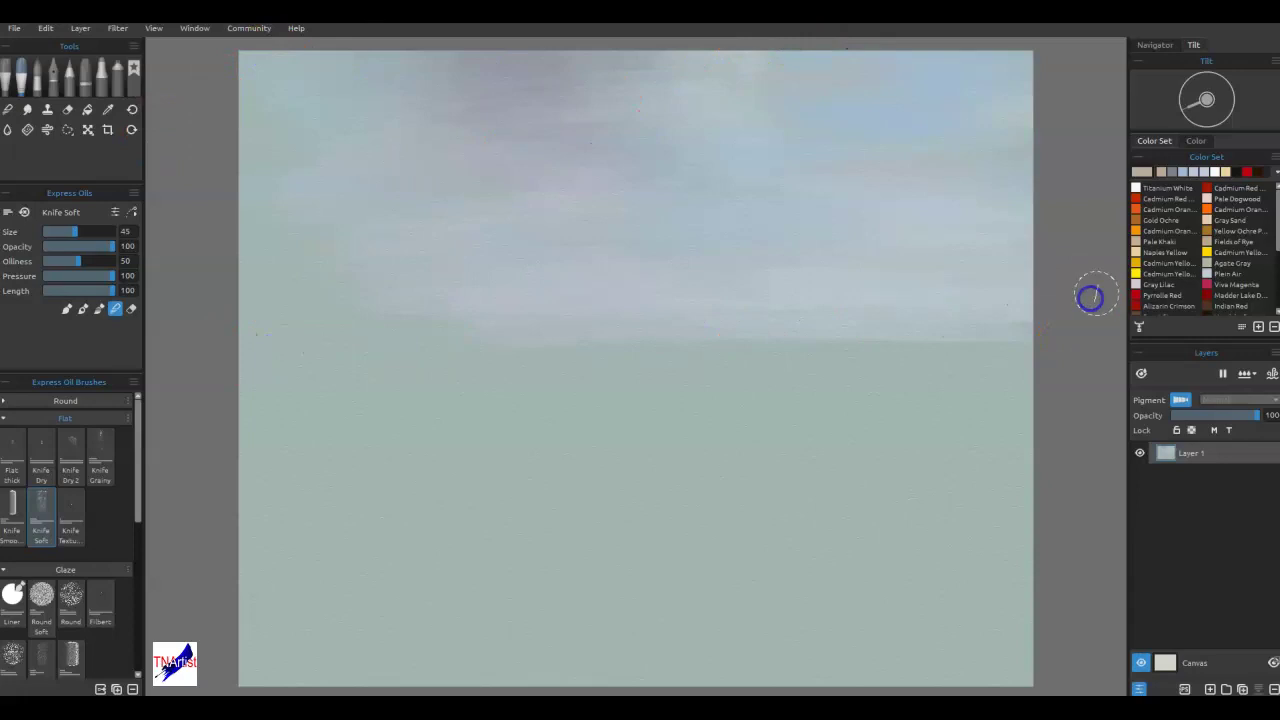
- Blend the purple and light clouds across the upper sky with the Knife Soft brush, reducing its size to 40
mouse_move(592, 233)
left_mouse_down()
mouse_move(486, 186)
mouse_move(500, 186)
left_mouse_up()
mouse_move(596, 183)
left_mouse_down()
mouse_move(814, 206)
mouse_move(700, 223)
mouse_move(757, 188)
left_mouse_up()
left_click_drag(572, 191, 565, 192)
key("bracketleft")
mouse_move(396, 180)
left_mouse_down()
mouse_move(620, 186)
mouse_move(826, 349)
mouse_move(506, 234)
mouse_move(286, 123)
mouse_move(774, 194)
mouse_move(1000, 120)
mouse_move(931, 127)
left_mouse_up()
mouse_move(583, 120)
left_mouse_down()
mouse_move(571, 77)
mouse_move(520, 77)
mouse_move(609, 99)
left_mouse_up()
left_click_drag(531, 106, 651, 108)
left_click_drag(432, 116, 427, 97)
left_click_drag(643, 79, 643, 80)
mouse_move(742, 481)
left_mouse_down()
mouse_move(814, 560)
mouse_move(802, 584)
left_mouse_up()
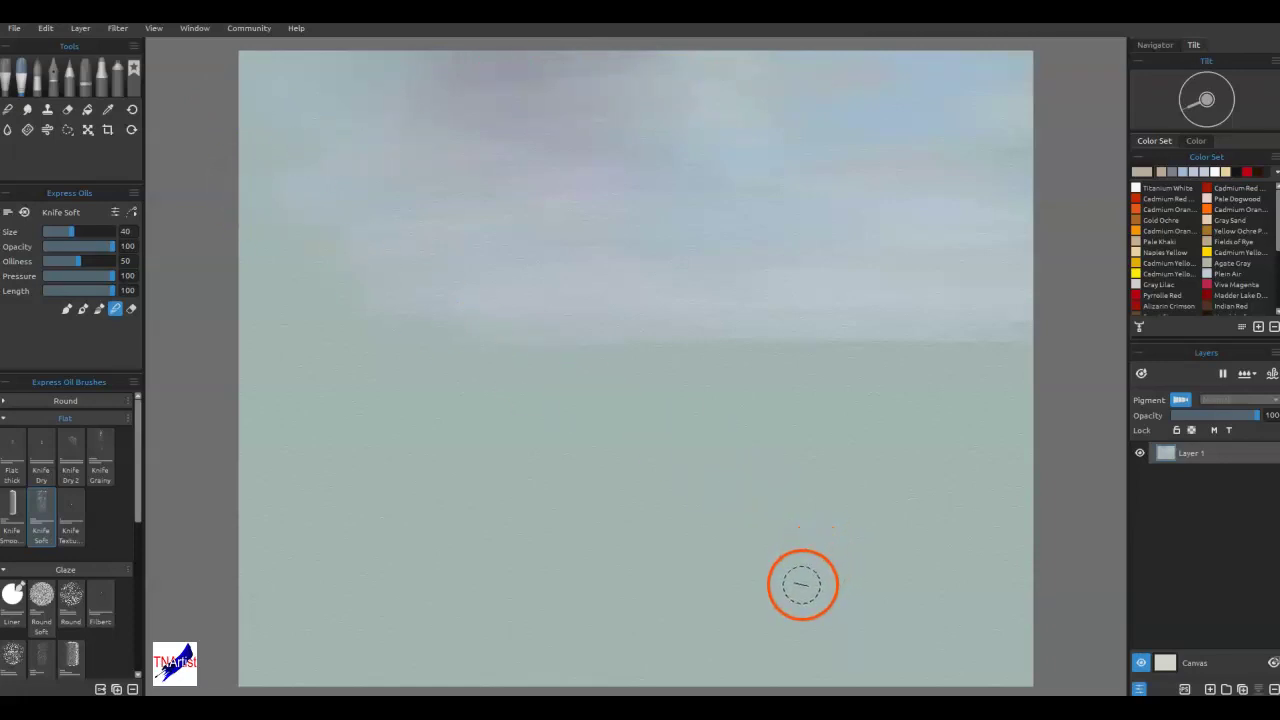
- Smooth the blue and grey cloud patches in the upper right and middle of the sky with long horizontal blending strokes
mouse_move(949, 132)
left_mouse_down()
mouse_move(934, 131)
mouse_move(970, 111)
mouse_move(741, 104)
left_mouse_up()
mouse_move(949, 106)
left_mouse_down()
mouse_move(636, 84)
mouse_move(612, 64)
left_mouse_up()
left_click_drag(866, 54, 500, 127)
left_click_drag(803, 118, 474, 149)
left_click_drag(668, 172, 617, 171)
mouse_move(764, 177)
left_mouse_down()
mouse_move(499, 208)
mouse_move(825, 211)
left_mouse_up()
left_click_drag(814, 223, 322, 262)
- Blend the lower sky bands sideways and soften the horizon edge into the grey-green ground
mouse_move(776, 239)
left_mouse_down()
mouse_move(931, 238)
mouse_move(437, 267)
left_mouse_up()
left_click_drag(535, 263, 994, 271)
mouse_move(994, 271)
left_mouse_down()
mouse_move(597, 286)
mouse_move(362, 317)
left_mouse_up()
left_click_drag(769, 297, 1005, 289)
mouse_move(1046, 301)
left_mouse_down()
mouse_move(444, 335)
mouse_move(989, 337)
mouse_move(301, 330)
mouse_move(200, 344)
left_mouse_up()
mouse_move(290, 314)
left_mouse_down()
mouse_move(684, 295)
mouse_move(289, 300)
left_mouse_up()
mouse_move(385, 269)
left_mouse_down()
mouse_move(735, 250)
mouse_move(327, 261)
left_mouse_up()
left_click(145, 353)
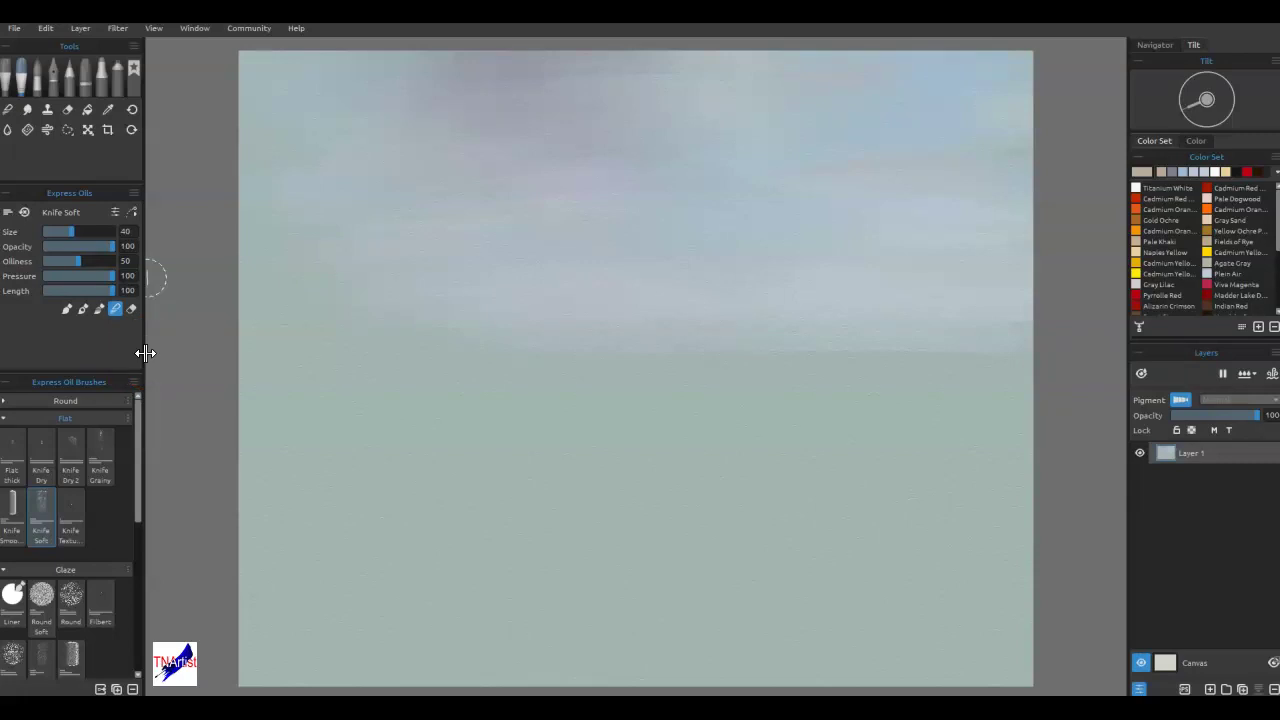
mouse_move(915, 535)
left_mouse_down()
mouse_move(766, 563)
mouse_move(789, 515)
left_mouse_up()
- Duplicate the sky layer and set the copy to Multiply blending at 25 opacity
left_click(1241, 688)
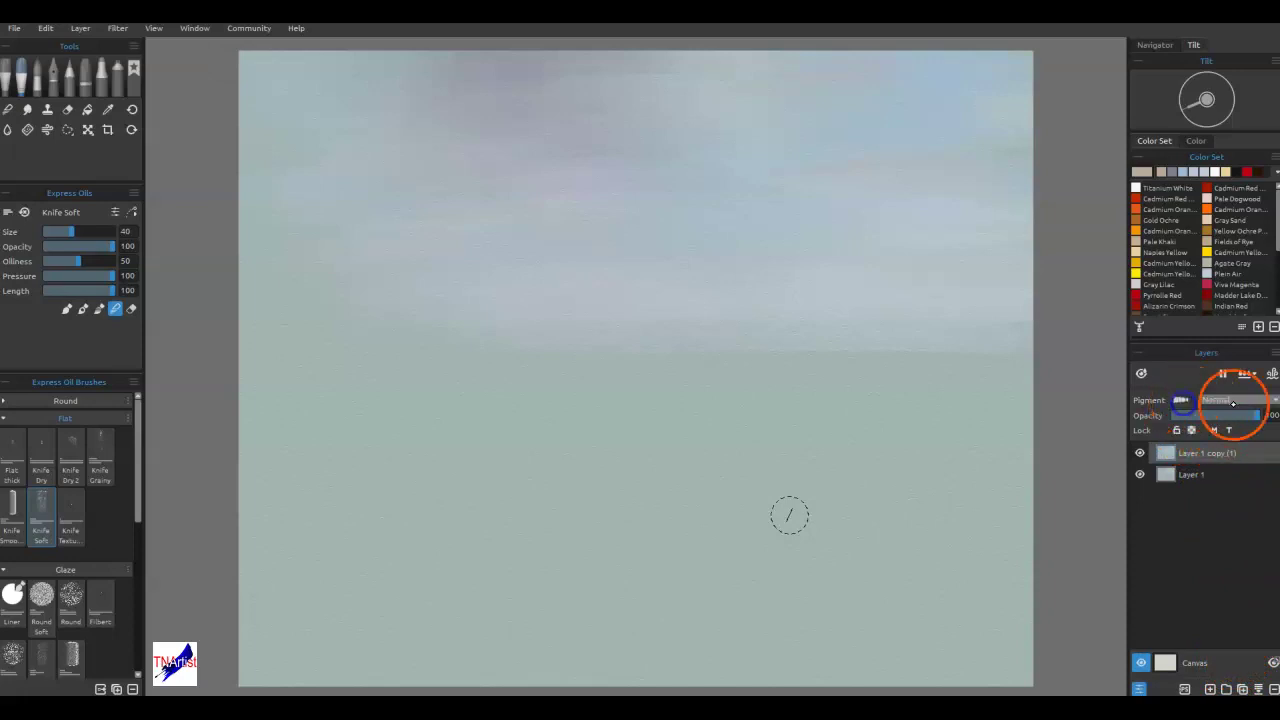
left_click(1235, 400)
left_click(1227, 431)
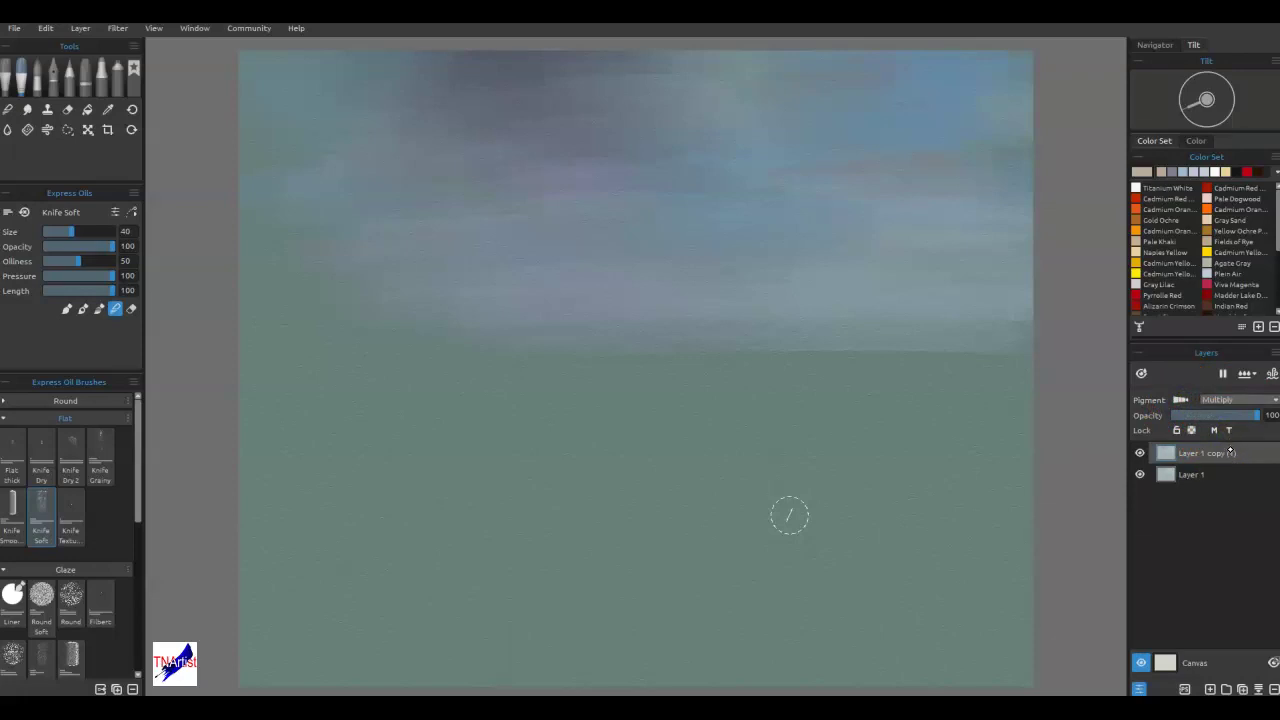
left_click_drag(1256, 414, 1196, 414)
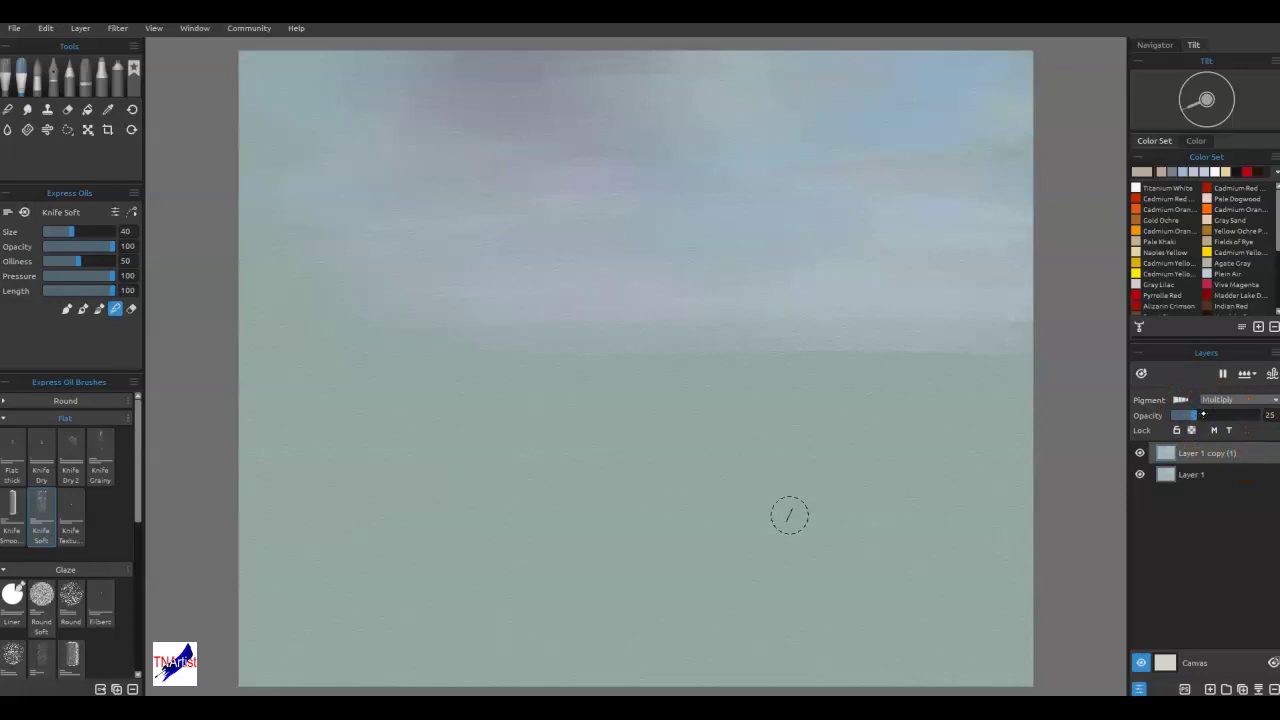
- Compare the sky with and without the Multiply copy, merge it down and turn pigment mixing back on
left_click(1140, 453)
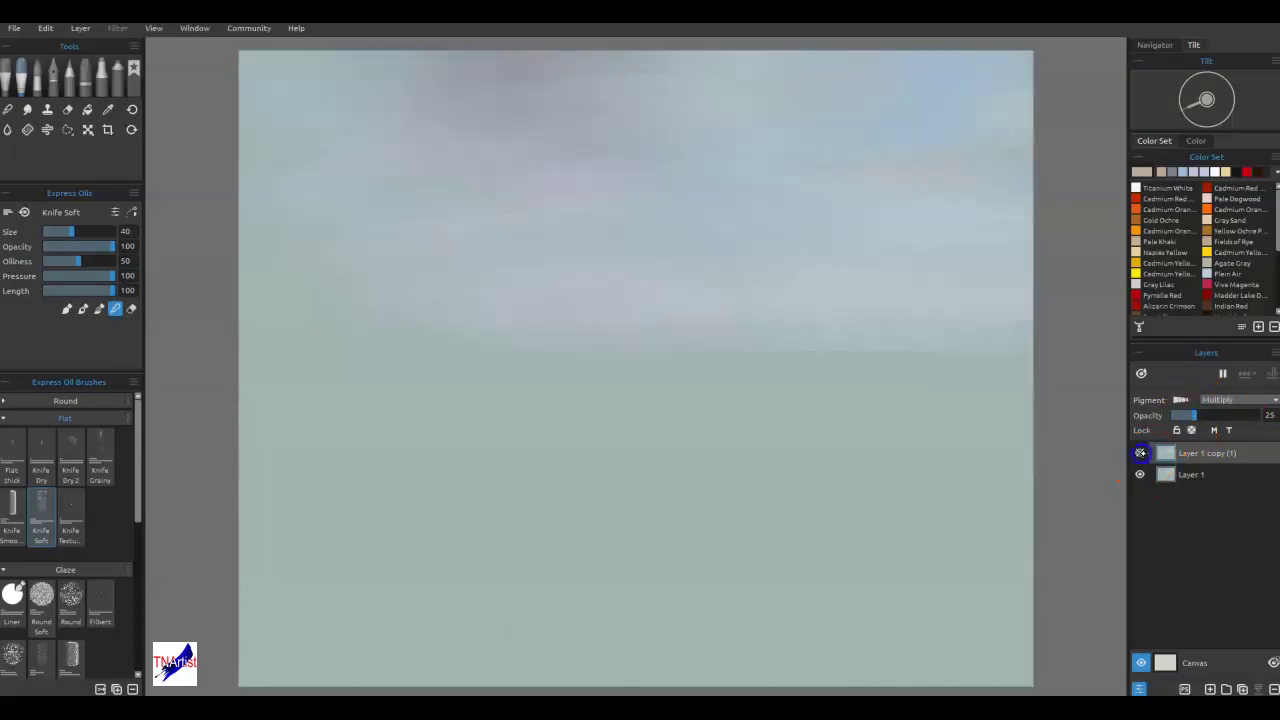
left_click(1141, 453)
left_click(1141, 453)
left_click(1141, 453)
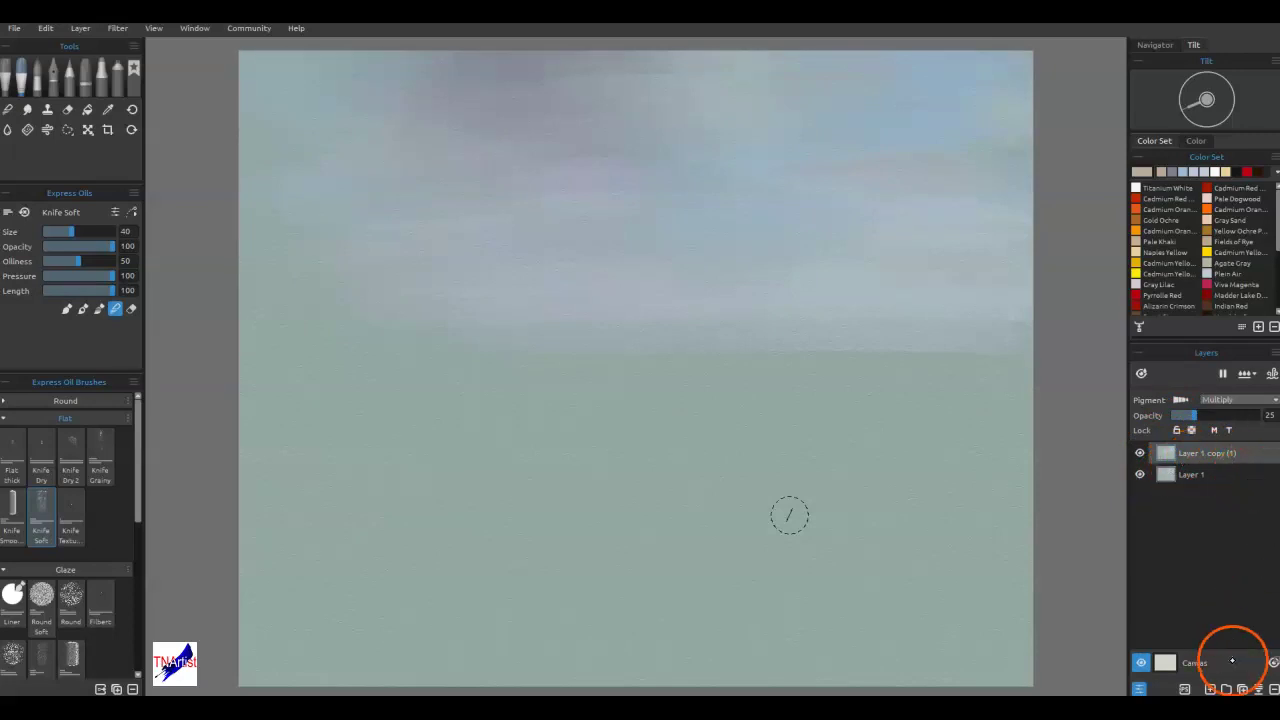
left_click(1257, 688)
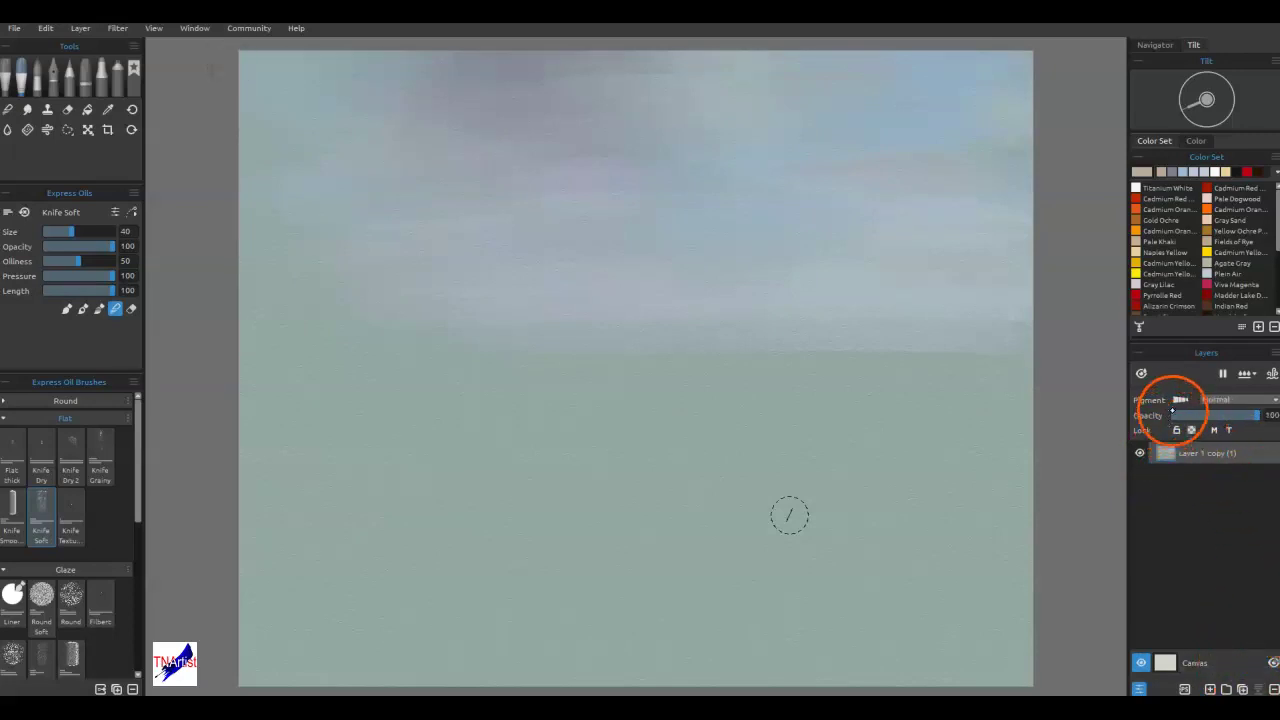
left_click(1178, 400)
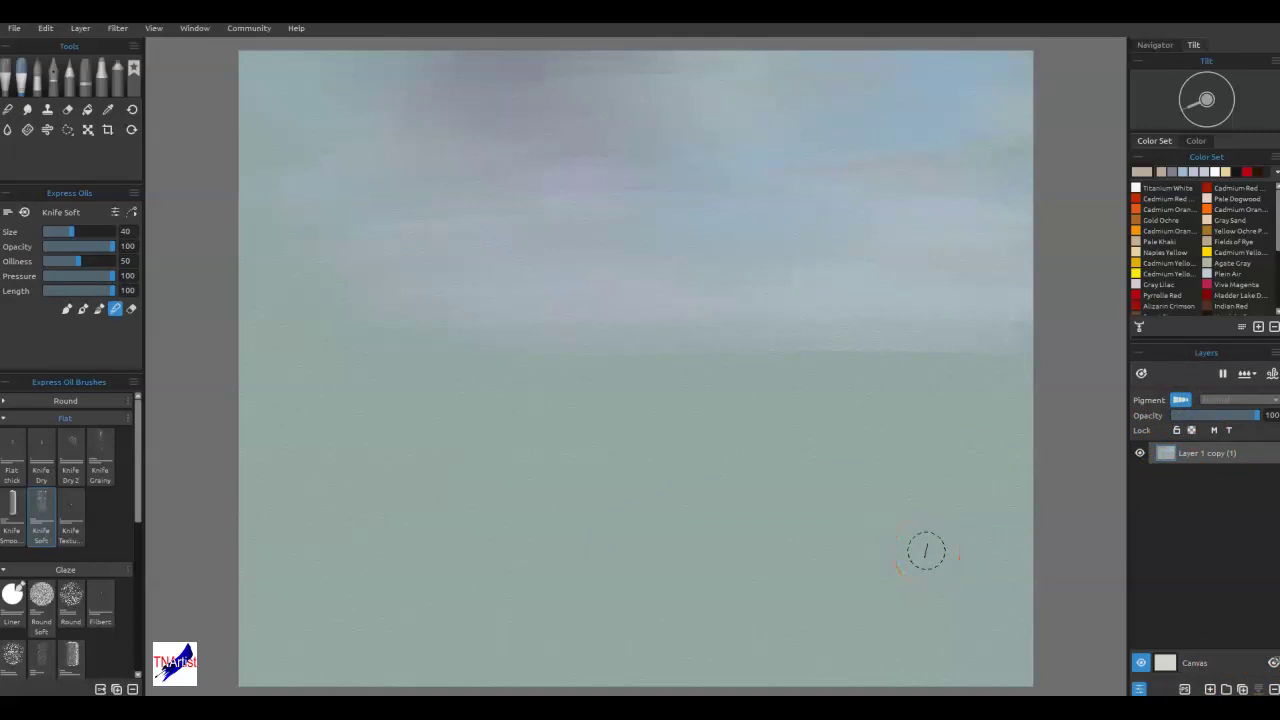
- Paint a thin, wavy pale yellow cloud edge in the right part of the sky with Knife Soft at size 12
left_click(1225, 173)
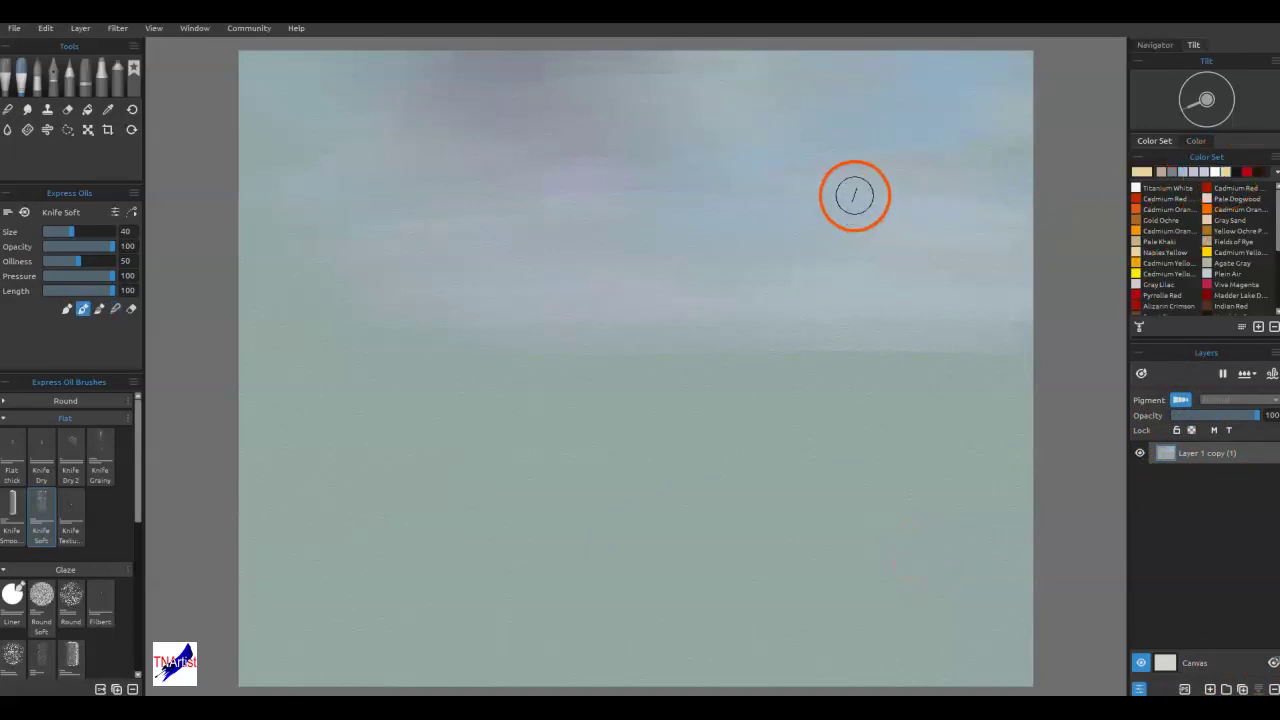
key("bracketleft")
key("bracketleft")
key("bracketleft")
key("bracketleft")
key("bracketleft")
key("bracketleft")
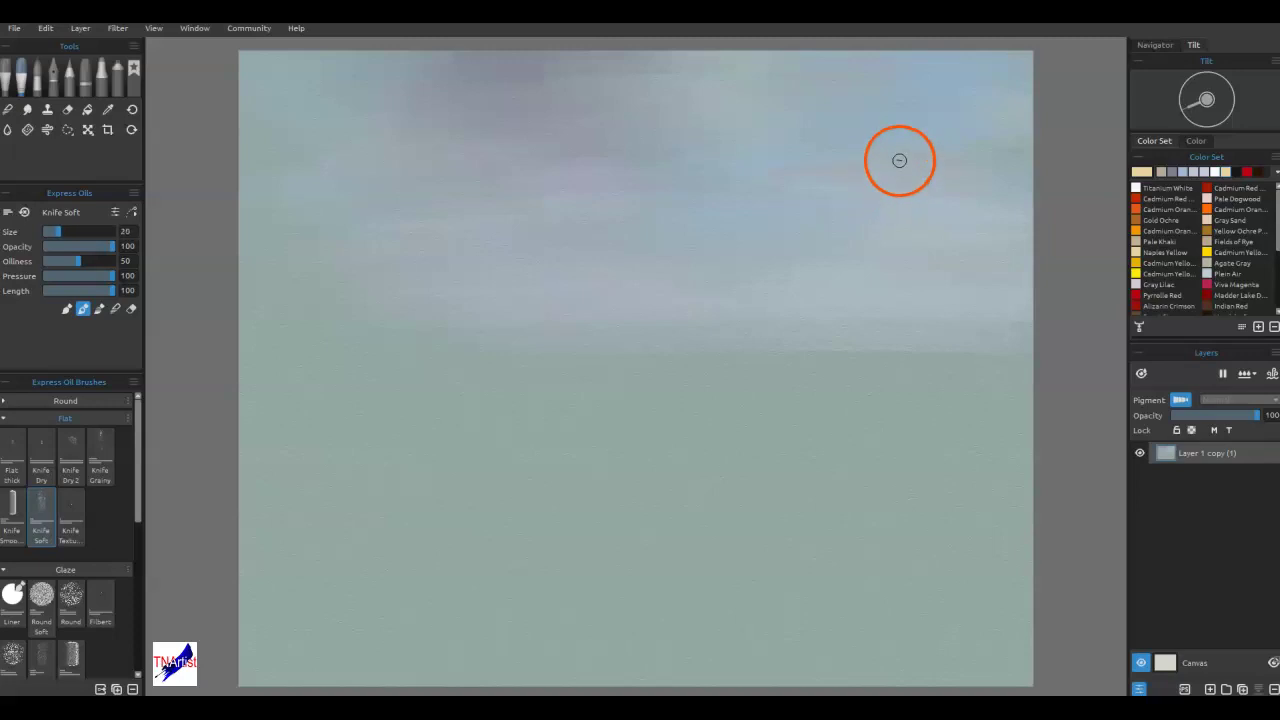
key("bracketleft")
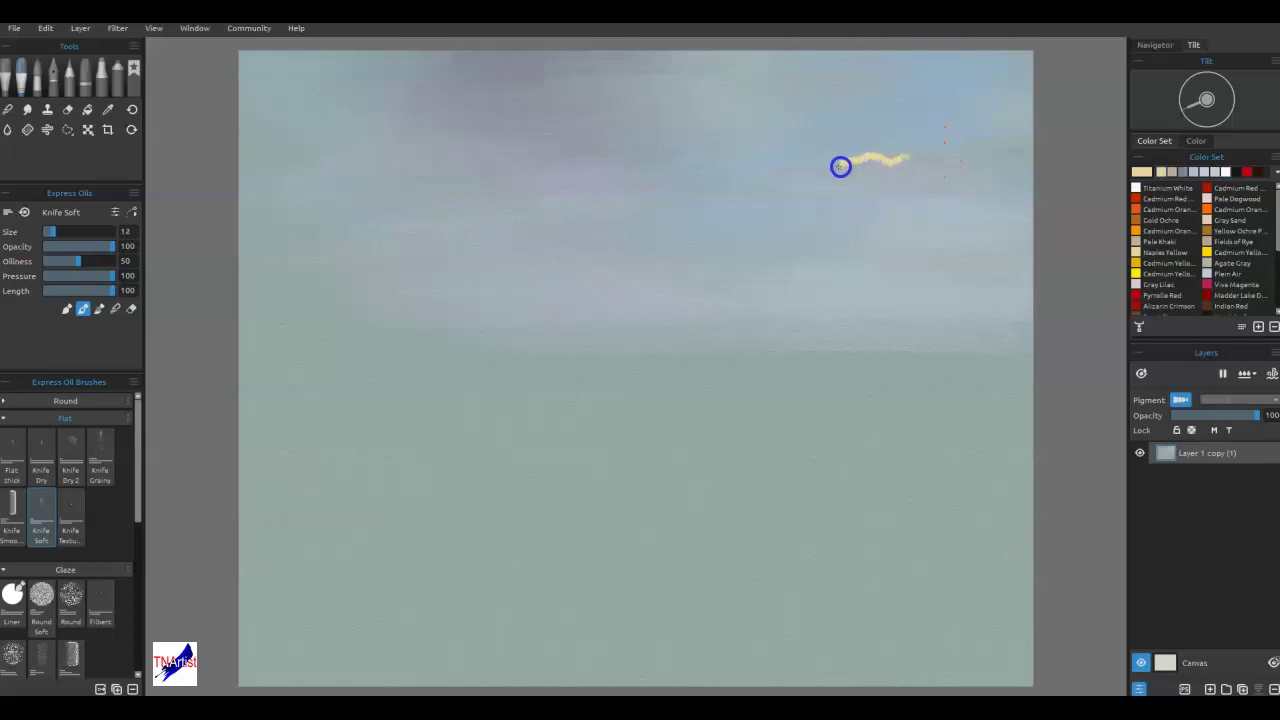
left_click_drag(706, 177, 893, 158)
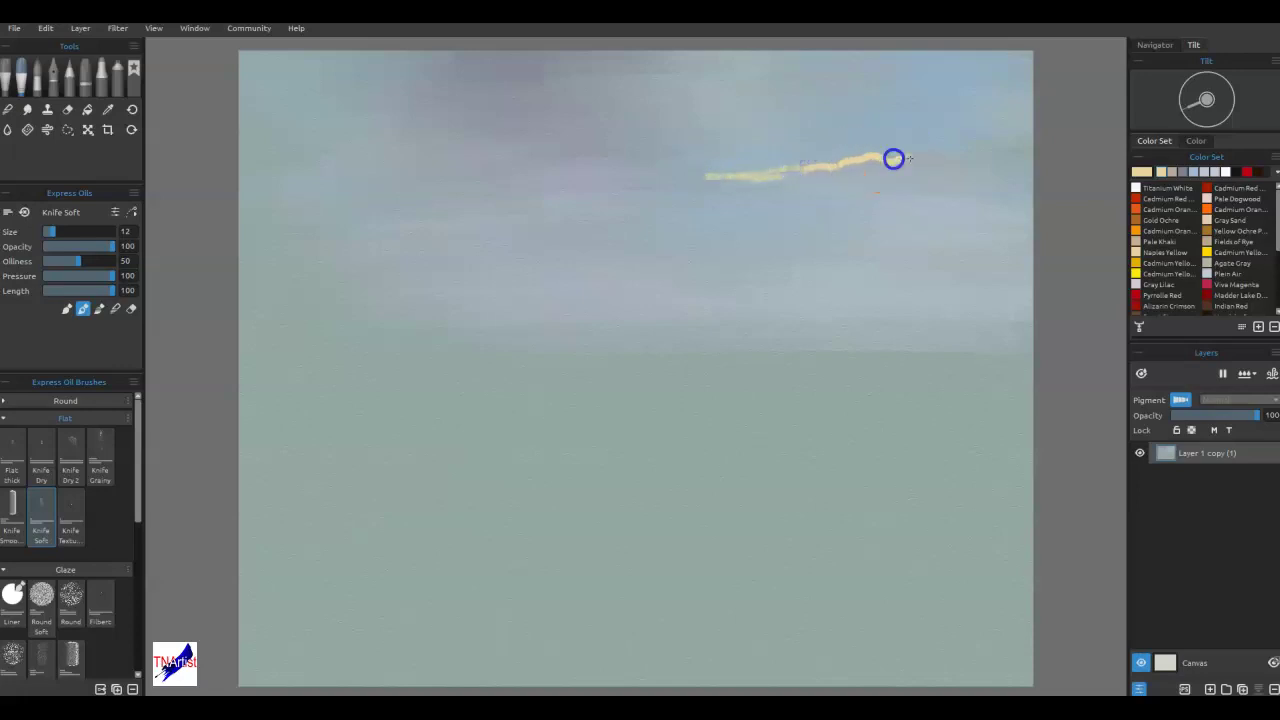
- Fill in the cloud body under the yellow edge with white and light grey strokes
left_click(1219, 171)
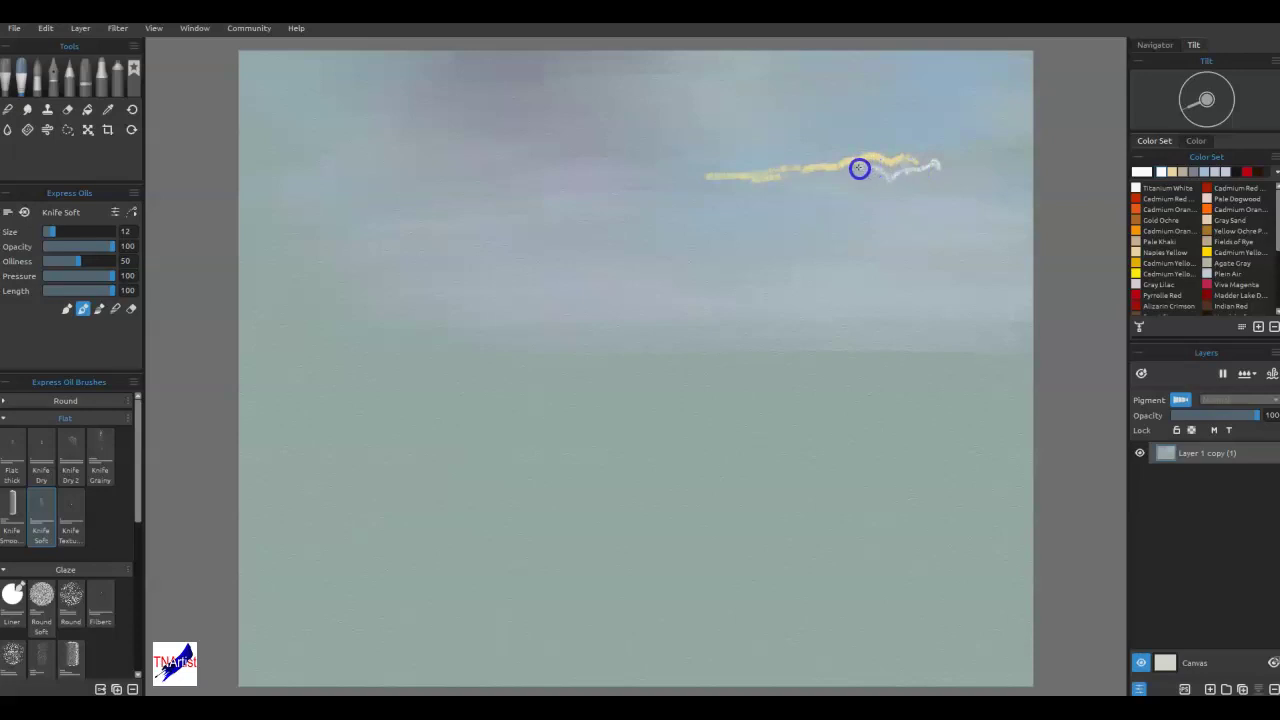
left_click_drag(830, 182, 928, 171)
left_click(1229, 172)
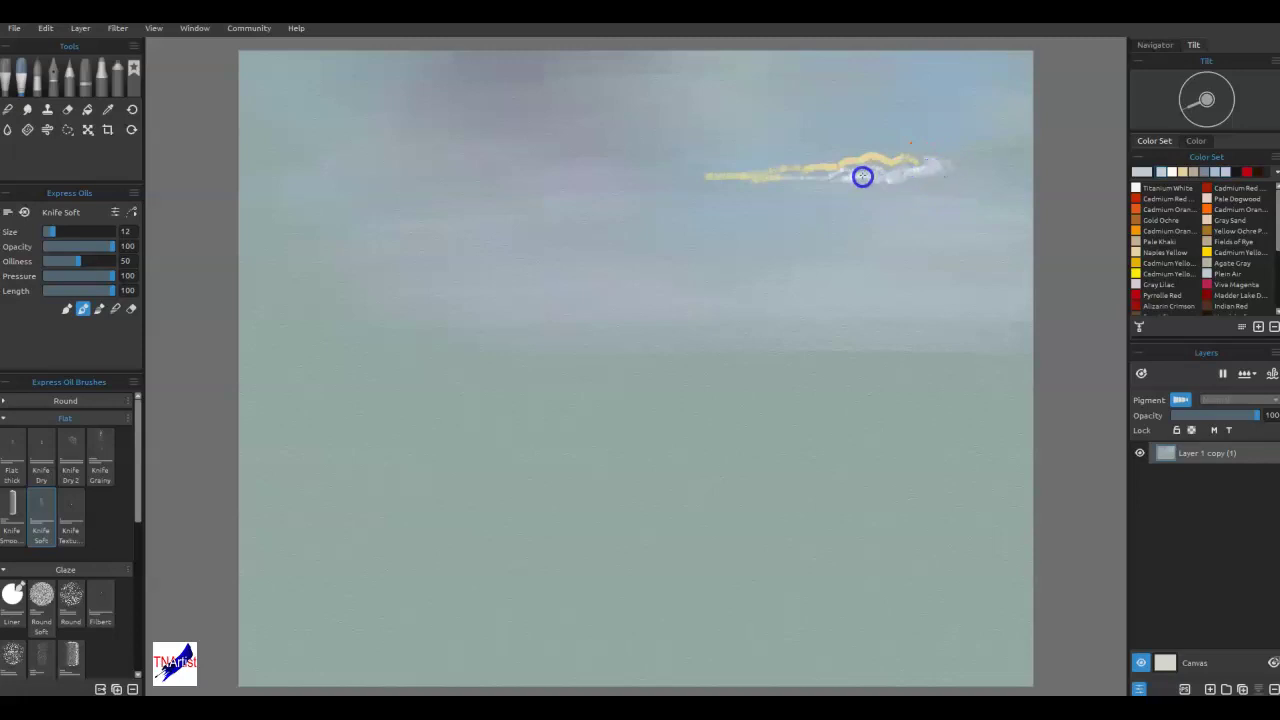
left_click_drag(780, 178, 738, 178)
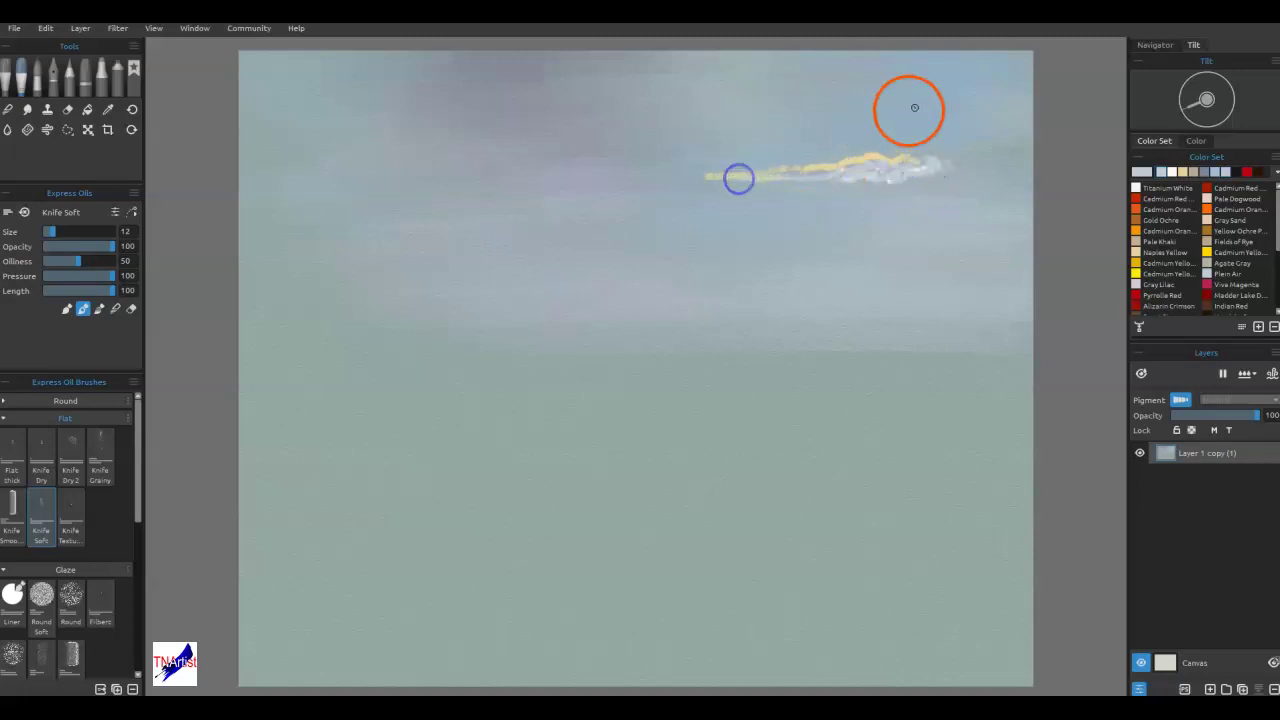
- Blend the yellow, white and grey strokes of the cloud together in blend mode
key("b")
left_click_drag(912, 160, 901, 160)
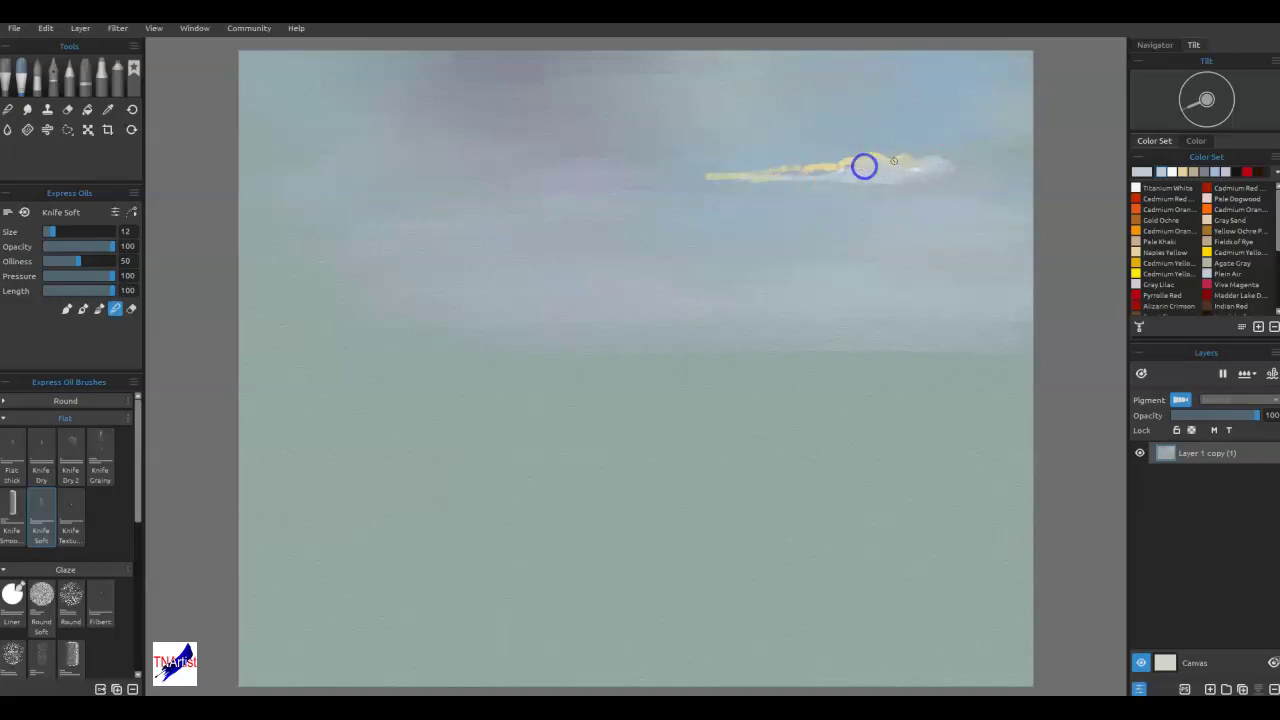
left_click_drag(864, 166, 848, 165)
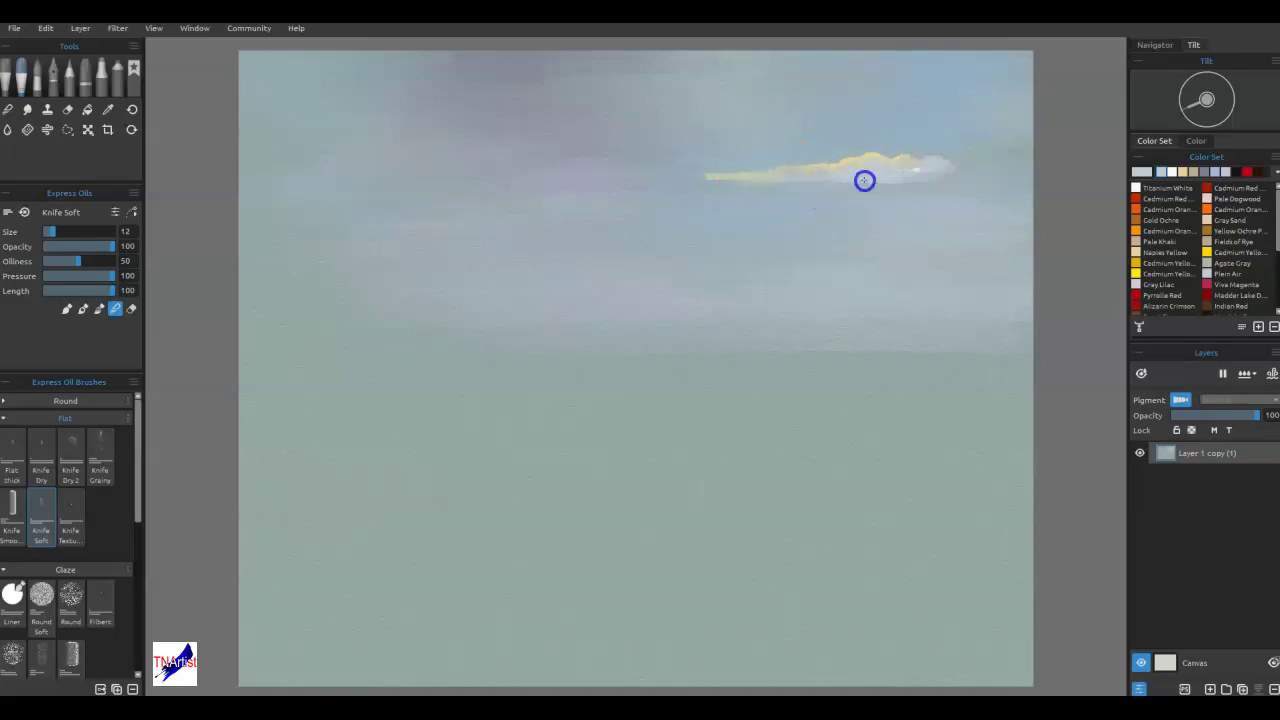
left_click_drag(933, 169, 730, 178)
mouse_move(831, 183)
left_mouse_down()
mouse_move(801, 180)
mouse_move(824, 172)
left_mouse_up()
left_click(937, 171)
mouse_move(1006, 177)
left_mouse_down()
mouse_move(871, 160)
mouse_move(831, 169)
mouse_move(998, 160)
left_mouse_up()
left_click_drag(882, 163, 896, 161)
- Sample the cream colour from the cloud and paint short highlight streaks along the top of the sky
left_click(879, 160, "alt")
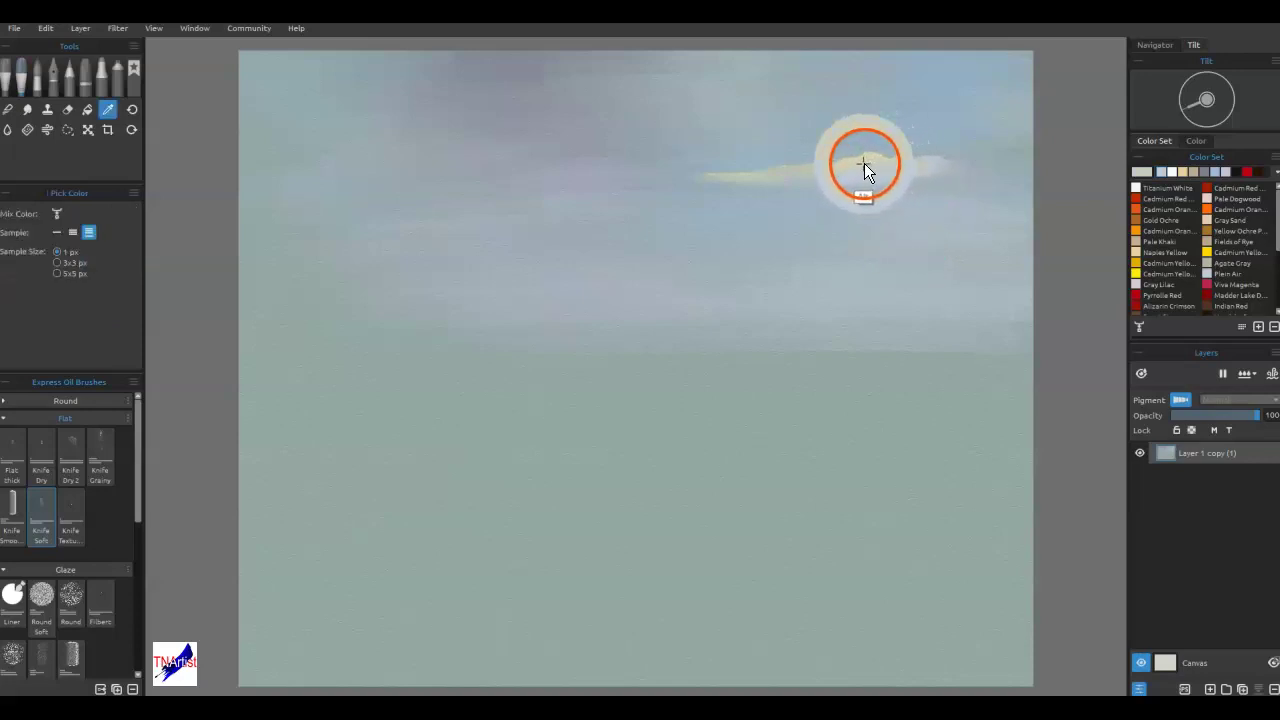
left_click(864, 163, "alt")
left_click_drag(760, 64, 829, 68)
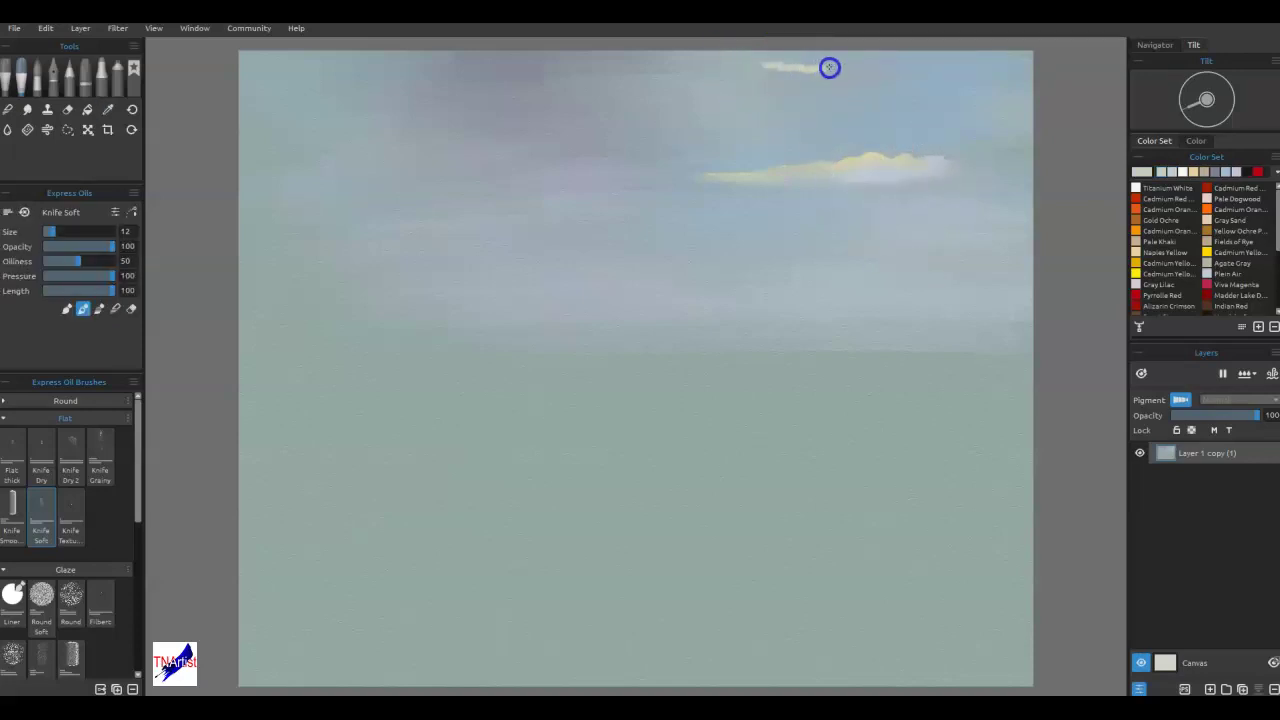
left_click_drag(675, 74, 573, 85)
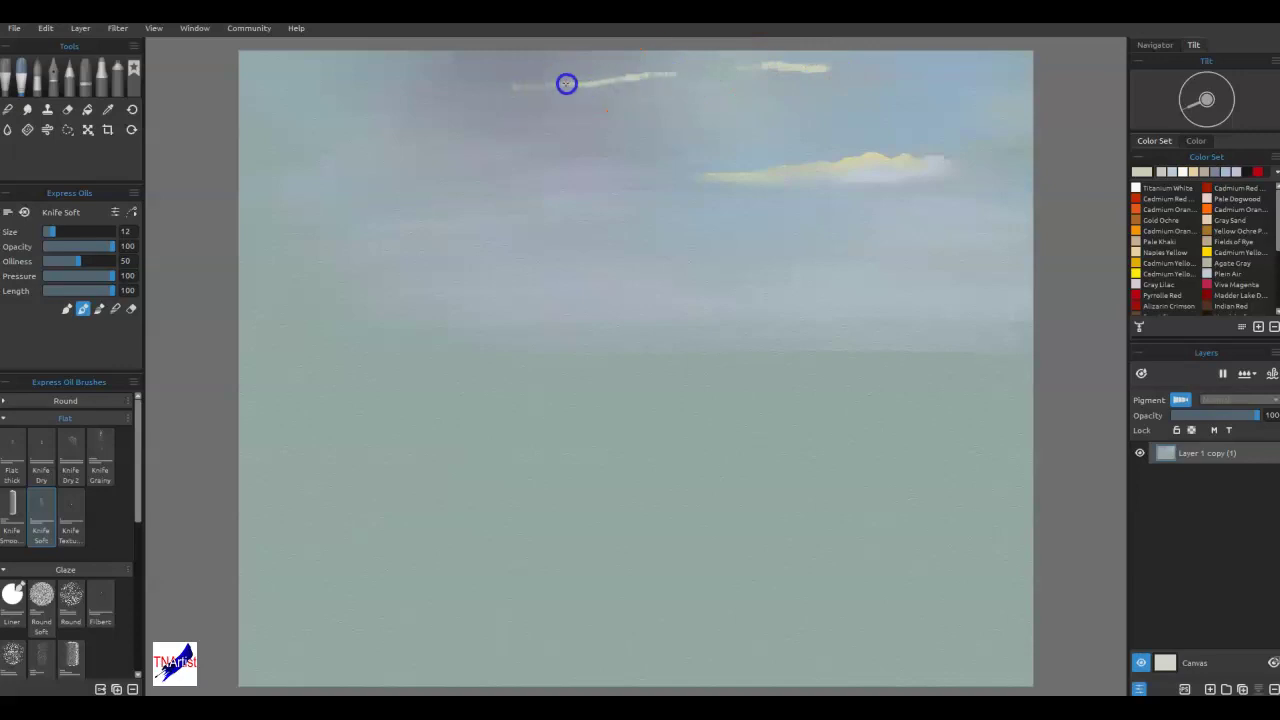
left_click_drag(832, 92, 880, 94)
- Sample the cloud's light grey and add thin strokes around the small upper clouds and below the yellow cloud
key("i")
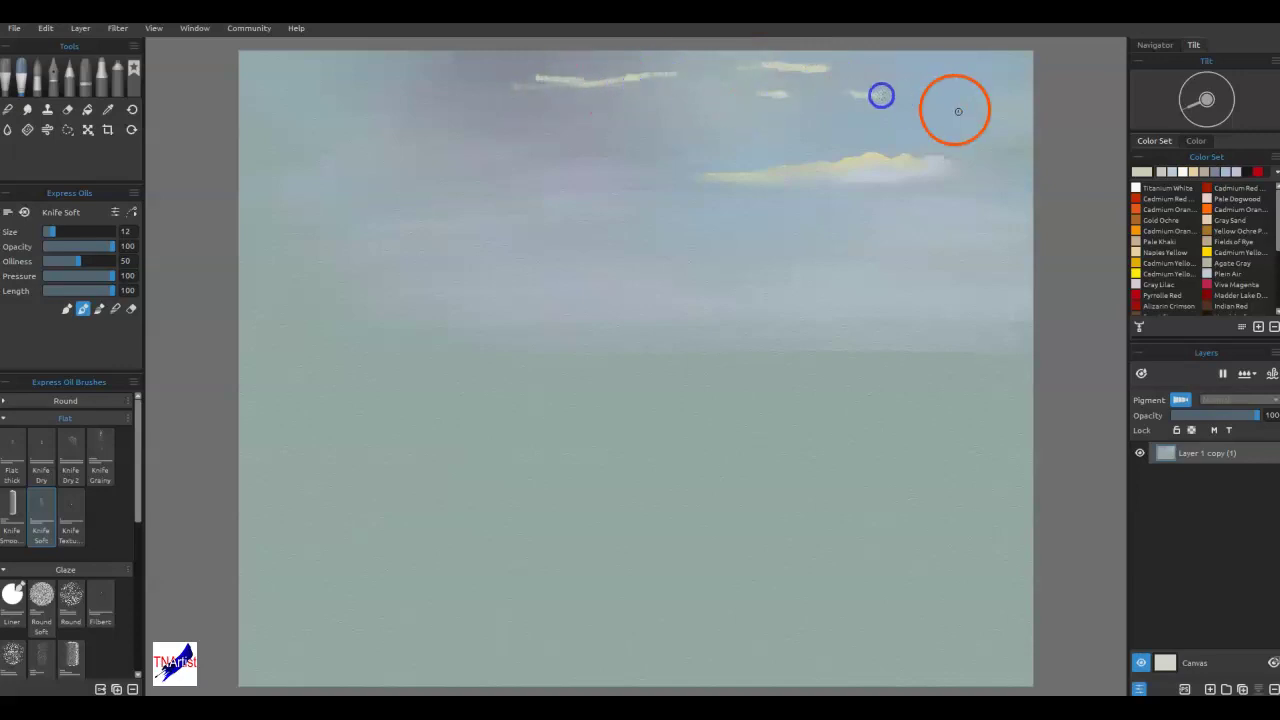
left_click(939, 175)
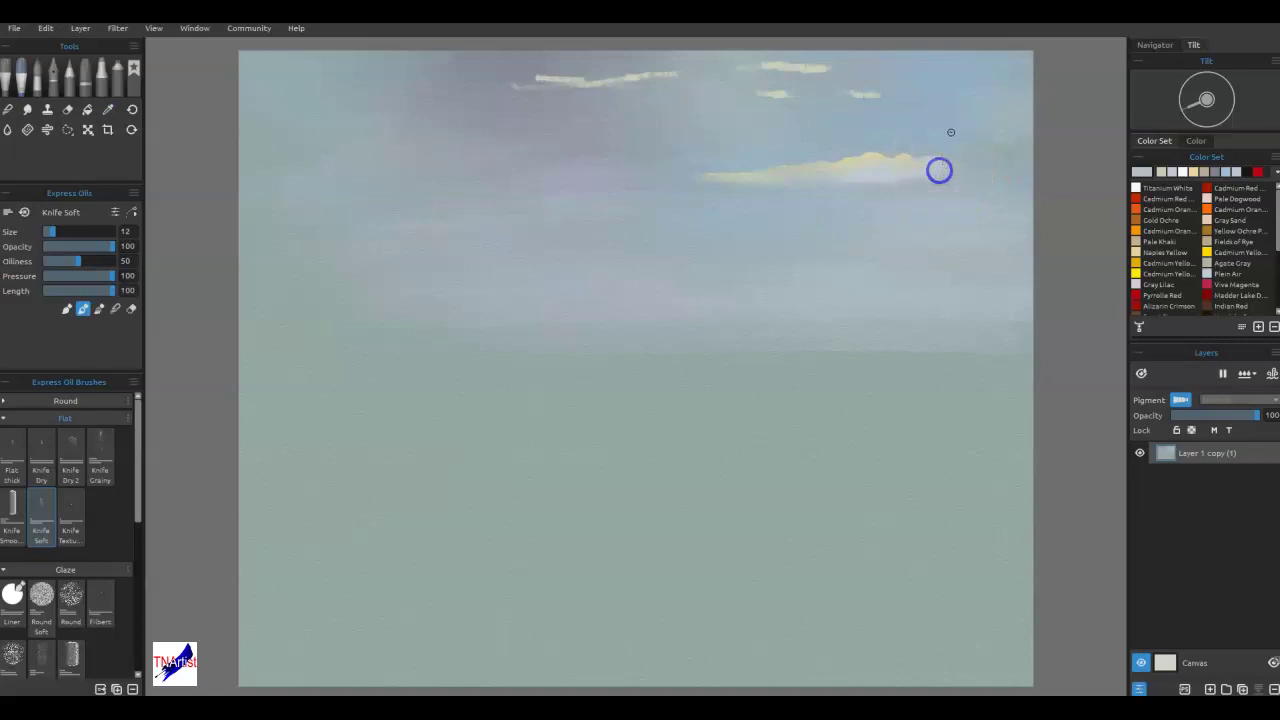
left_click_drag(879, 99, 886, 97)
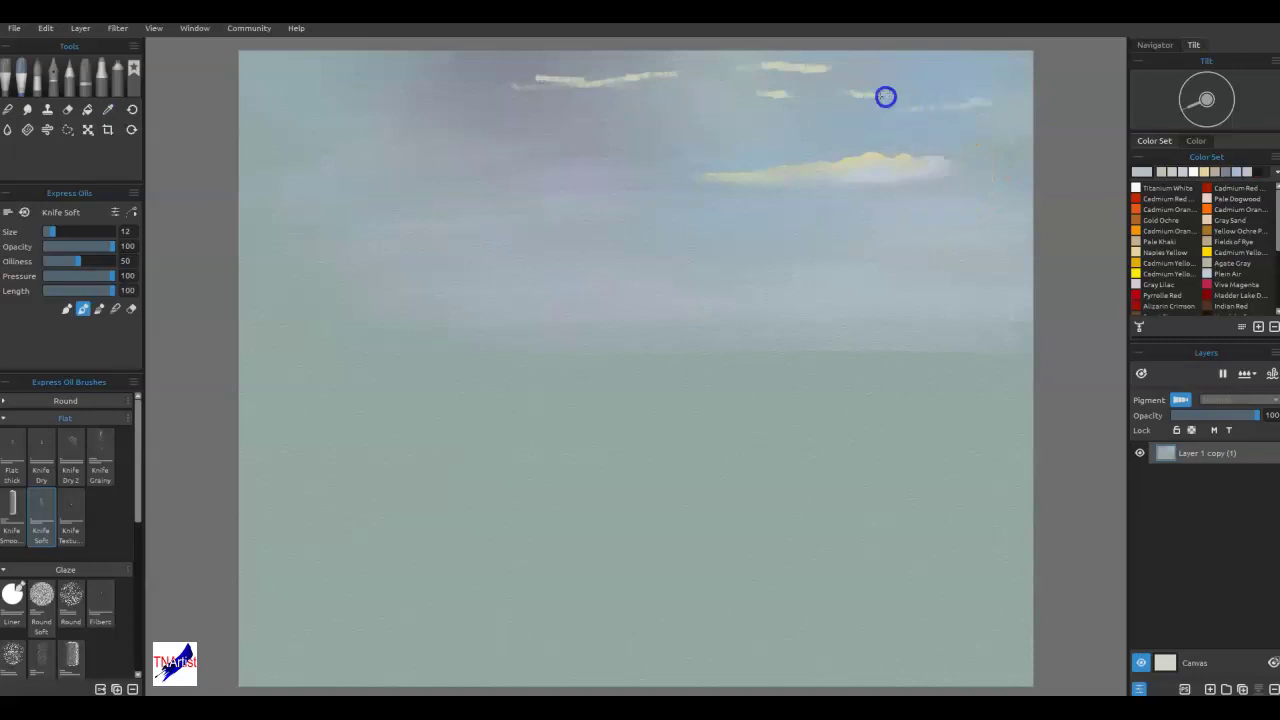
left_click_drag(777, 97, 777, 80)
left_click_drag(676, 79, 606, 83)
left_click_drag(866, 197, 890, 230)
left_click_drag(968, 233, 831, 231)
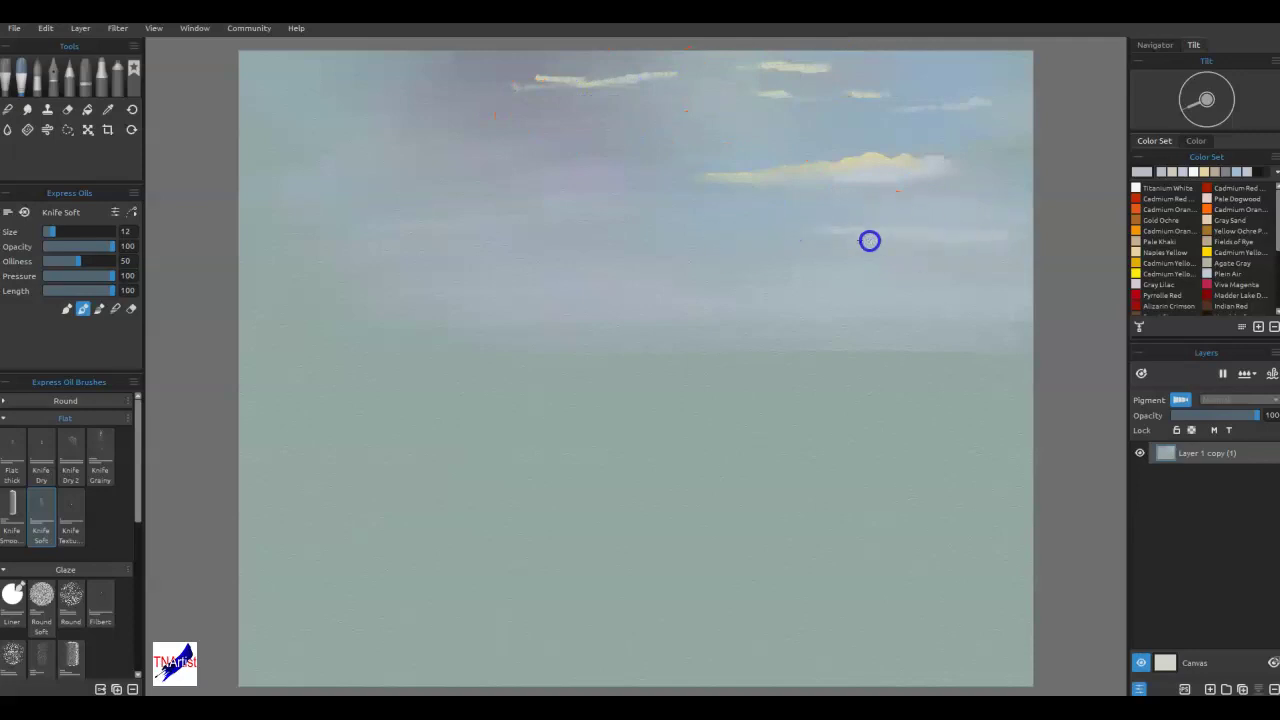
mouse_move(954, 249)
left_mouse_down()
mouse_move(742, 249)
mouse_move(980, 237)
mouse_move(817, 237)
mouse_move(960, 234)
mouse_move(849, 260)
mouse_move(726, 257)
left_mouse_up()
- Blend the new pale cloud bands below the yellow cloud and the small streaks in the upper right
key("b")
left_click(863, 195)
left_click(961, 115)
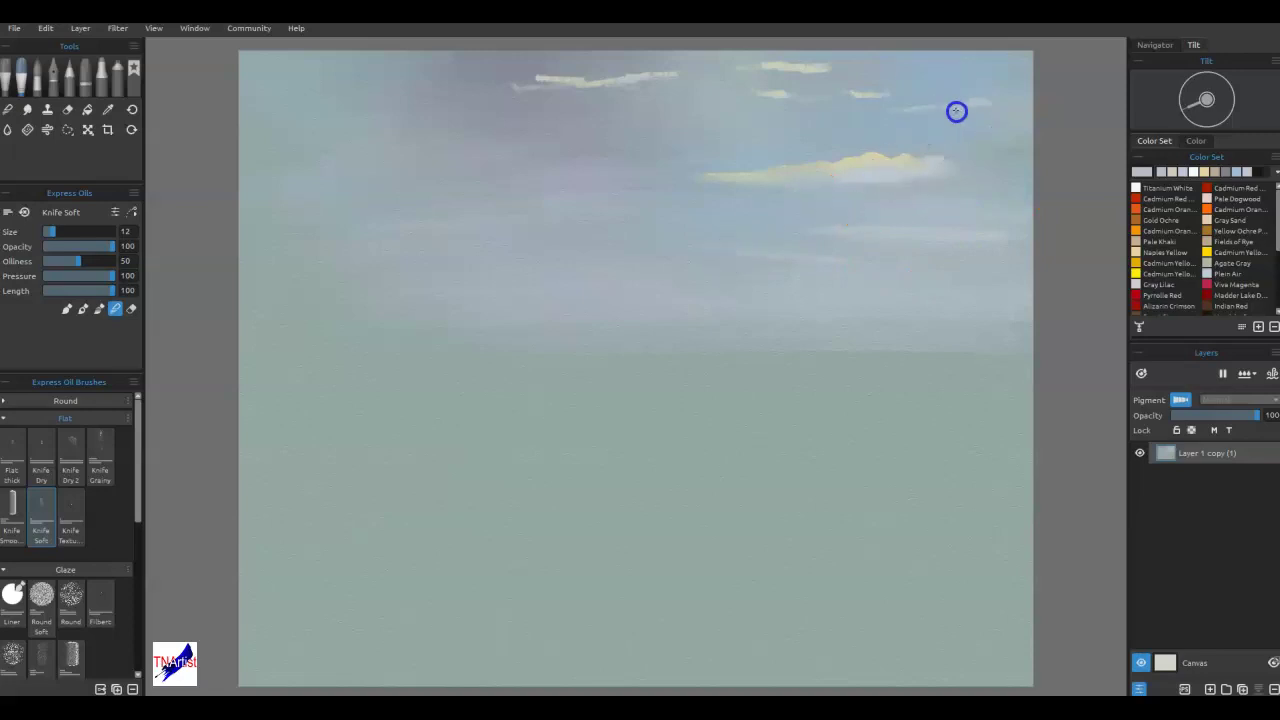
mouse_move(948, 101)
left_mouse_down()
mouse_move(1003, 103)
mouse_move(992, 110)
left_mouse_up()
left_click_drag(907, 109, 994, 101)
mouse_move(754, 96)
left_mouse_down()
mouse_move(656, 94)
mouse_move(752, 102)
left_mouse_up()
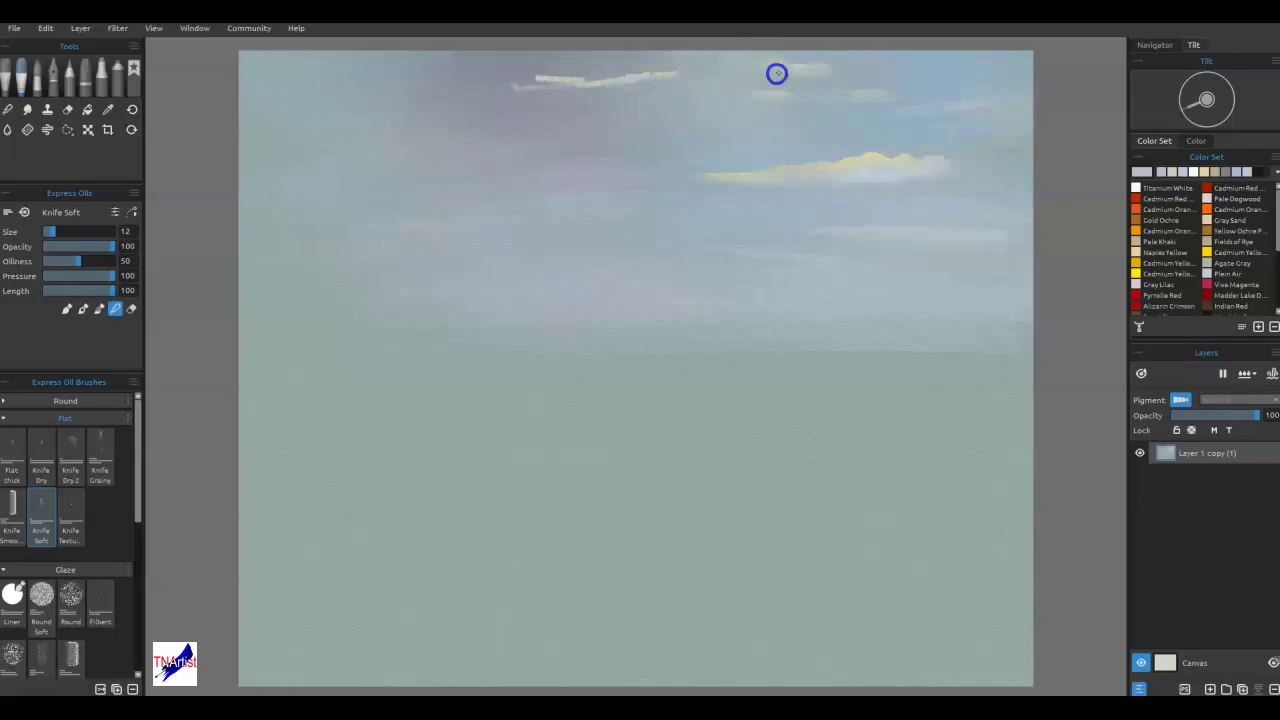
- Blend the long cream streak over the purple cloud area into the surrounding sky
left_click_drag(650, 86, 676, 76)
mouse_move(542, 80)
left_mouse_down()
mouse_move(429, 91)
mouse_move(648, 83)
left_mouse_up()
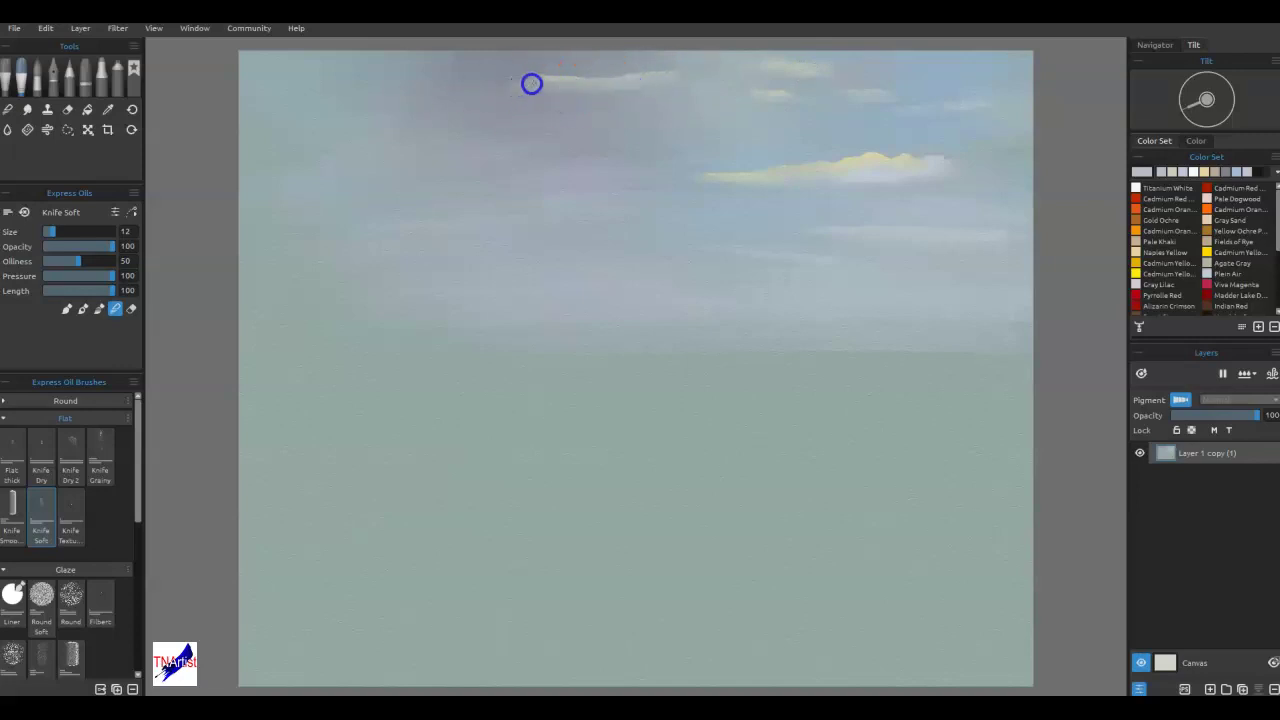
left_click_drag(519, 82, 659, 81)
mouse_move(619, 91)
left_mouse_down()
mouse_move(497, 77)
mouse_move(654, 82)
left_mouse_up()
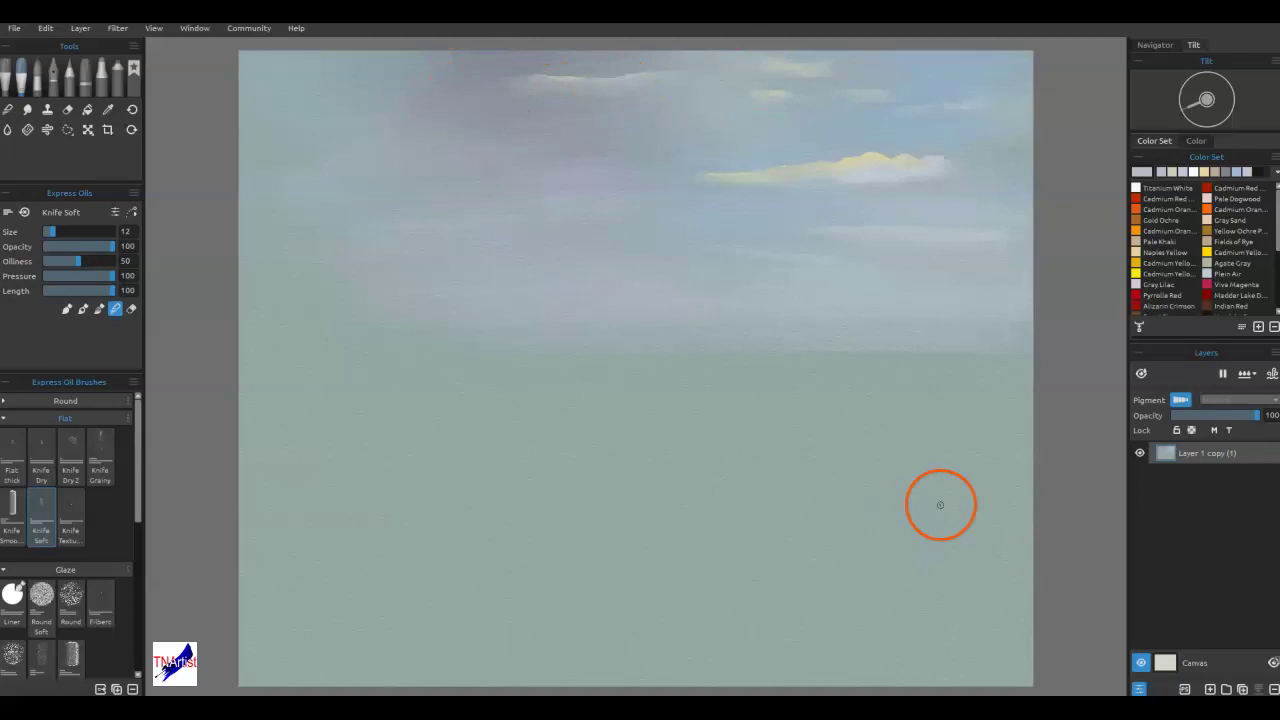
- Soften the top edge and tapered left end of the yellow cloud and blend its right side
left_click_drag(855, 155, 870, 166)
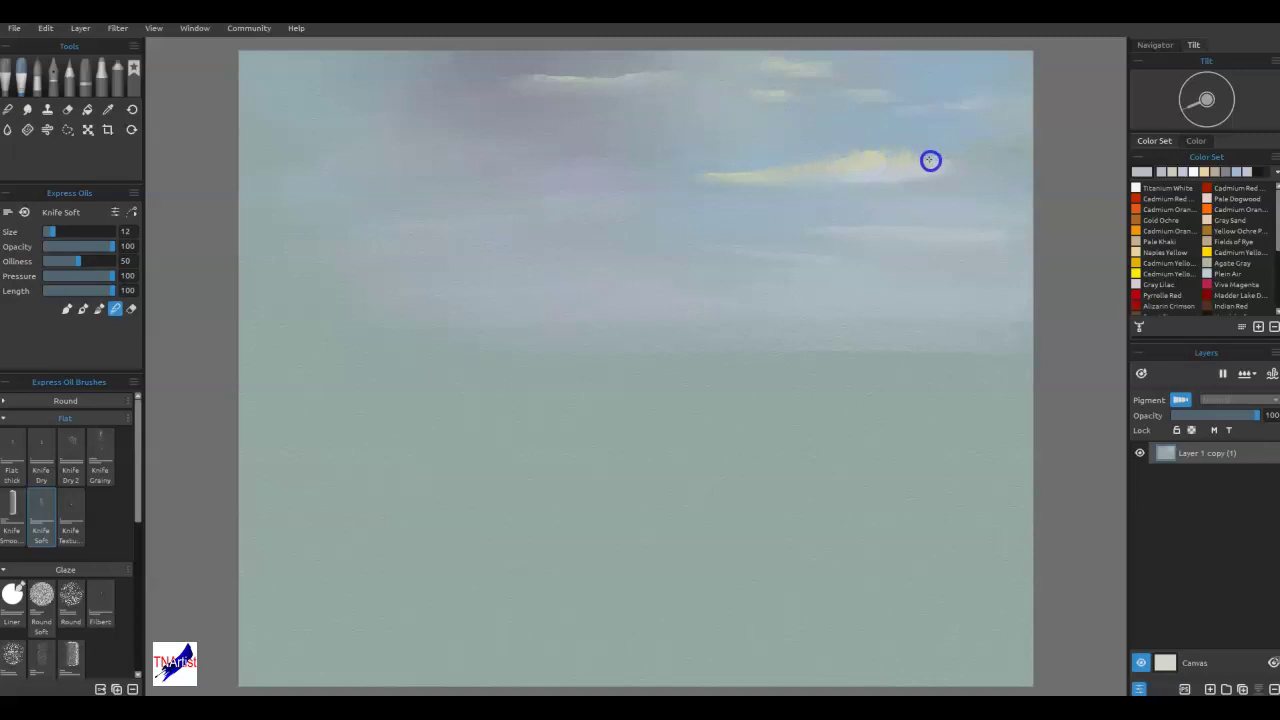
left_click_drag(731, 178, 638, 186)
mouse_move(940, 470)
left_mouse_down()
mouse_move(949, 180)
mouse_move(659, 187)
mouse_move(720, 189)
left_mouse_up()
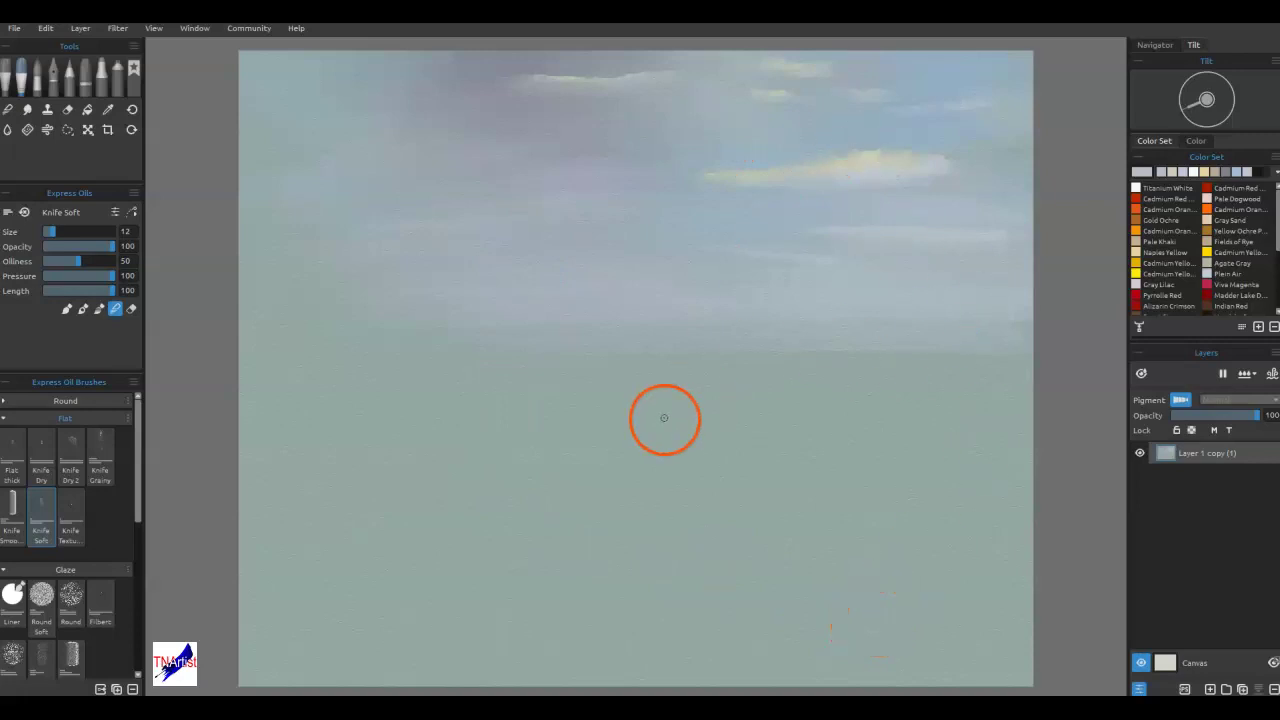
left_click_drag(900, 162, 946, 165)
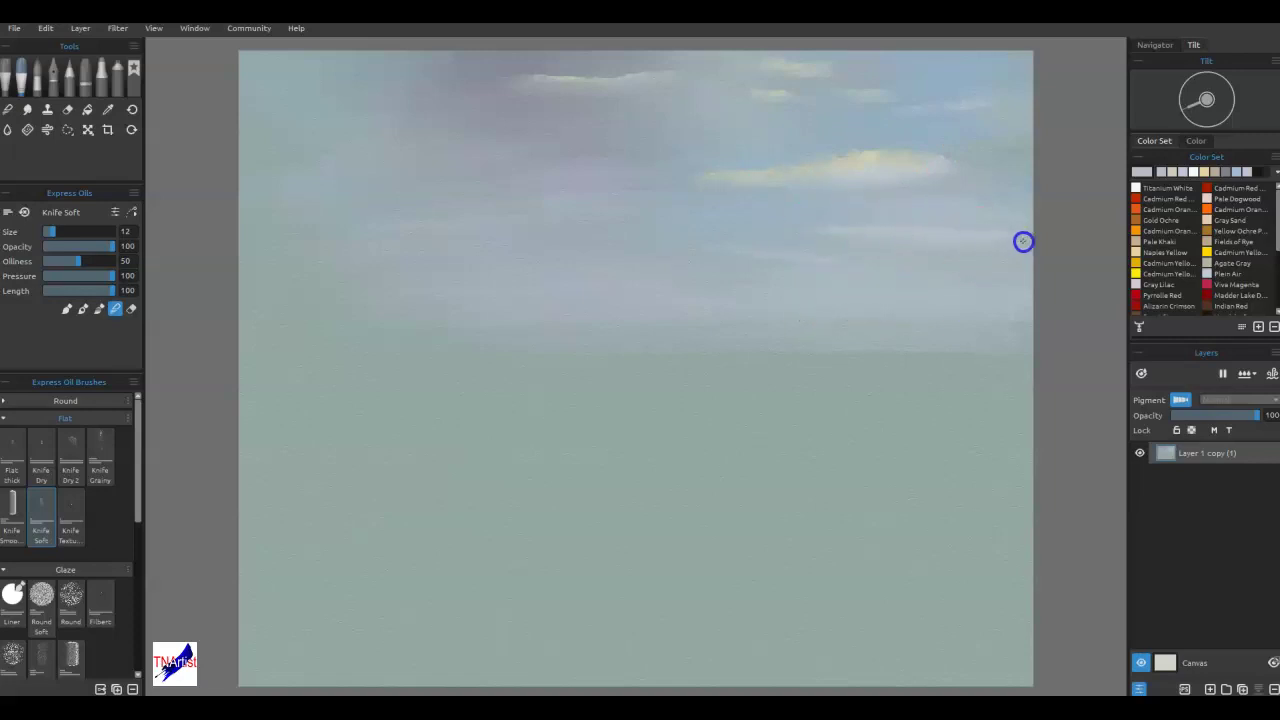
- Sample the grey-purple from the dark cloud and paint a distant hill ridge above the right horizon on a new layer
left_click(578, 138, "alt")
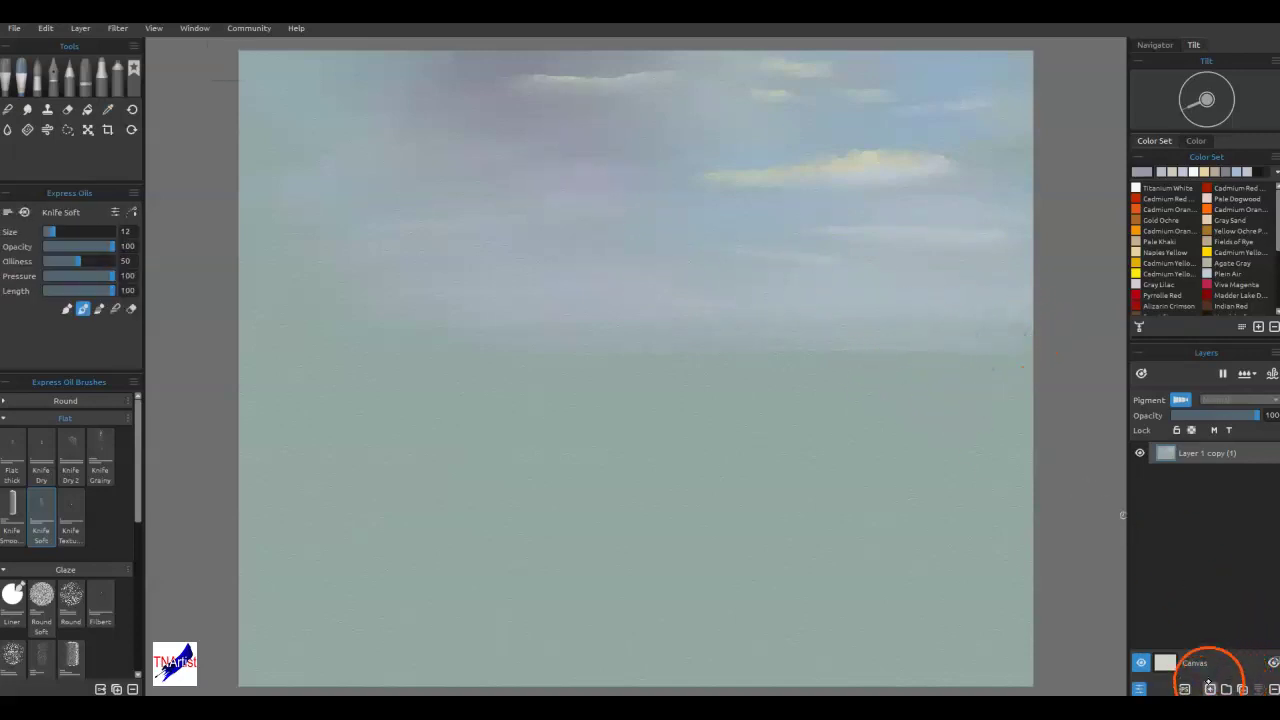
left_click(1212, 686)
left_click_drag(1034, 311, 970, 296)
left_click_drag(857, 309, 795, 314)
left_click_drag(694, 318, 592, 331)
mouse_move(912, 320)
left_mouse_down()
mouse_move(859, 324)
mouse_move(953, 302)
left_mouse_up()
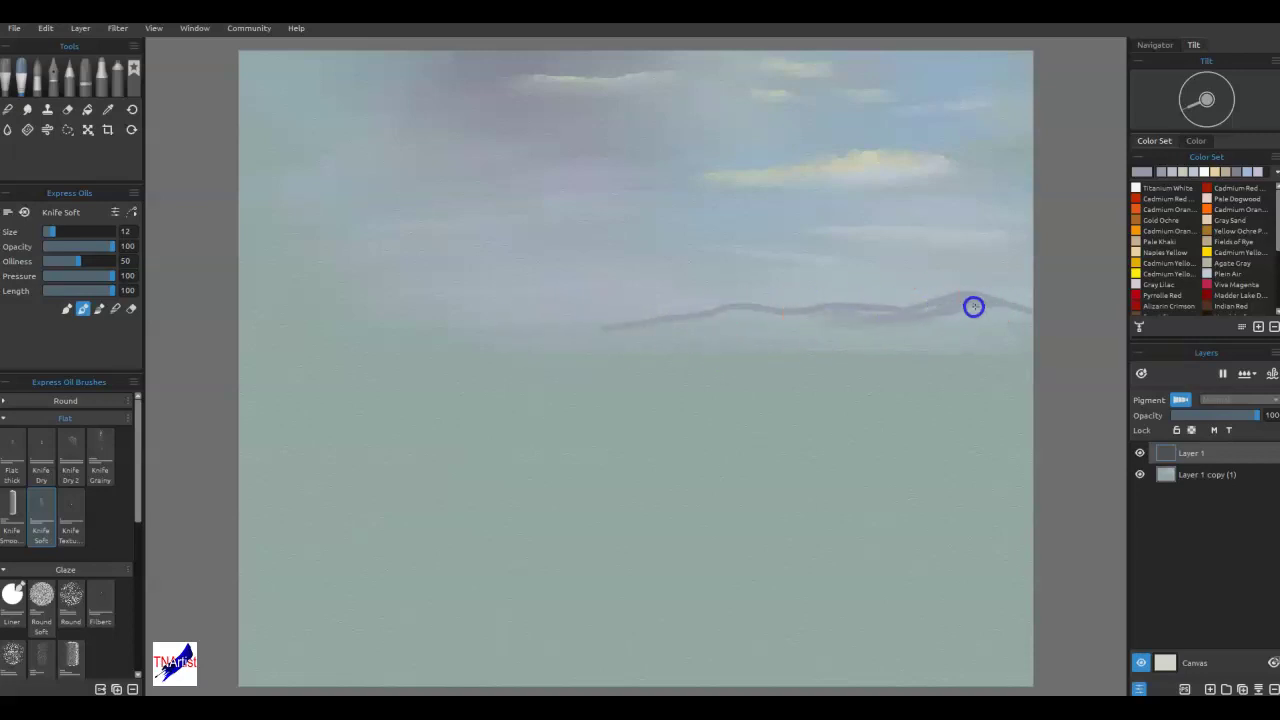
mouse_move(1031, 320)
left_mouse_down()
mouse_move(789, 314)
mouse_move(593, 340)
left_mouse_up()
key("n")
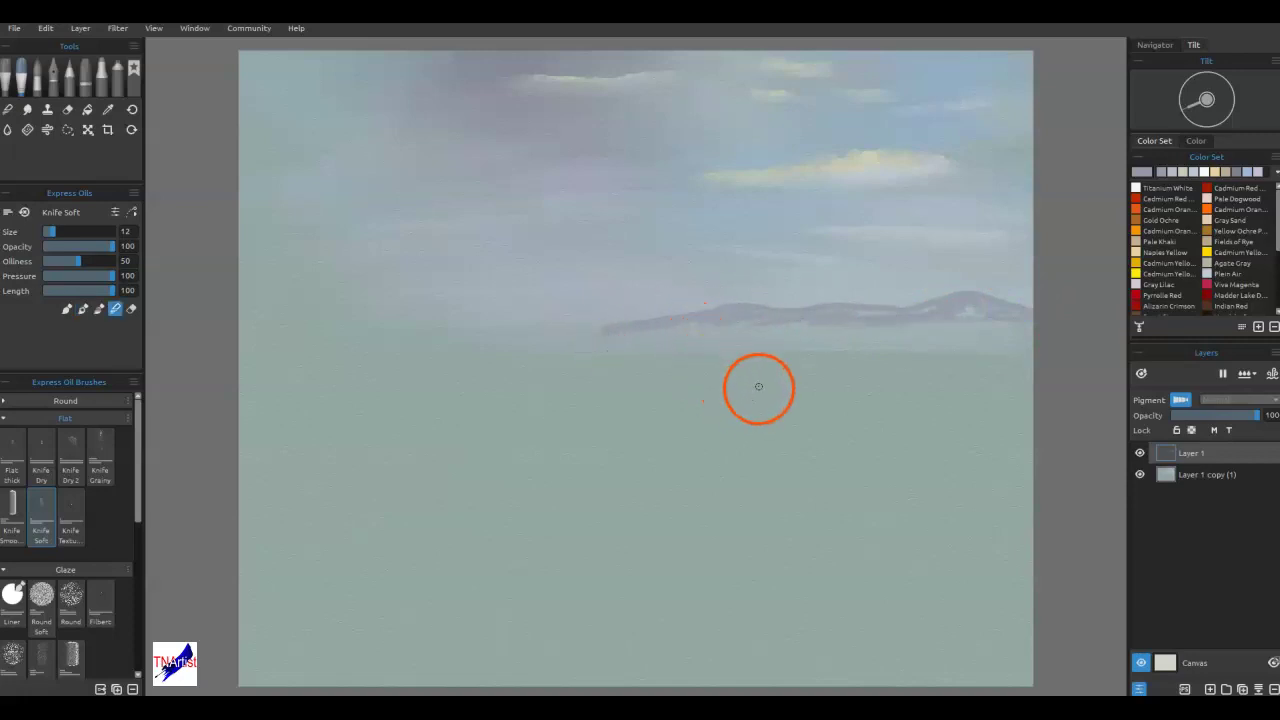
- Smooth the distant purple hill ridge above the horizon with the Knife Smooth 2 blender at size 20, evening out its streaks
left_click(13, 510)
mouse_move(899, 308)
left_mouse_down()
mouse_move(911, 340)
mouse_move(897, 406)
left_mouse_up()
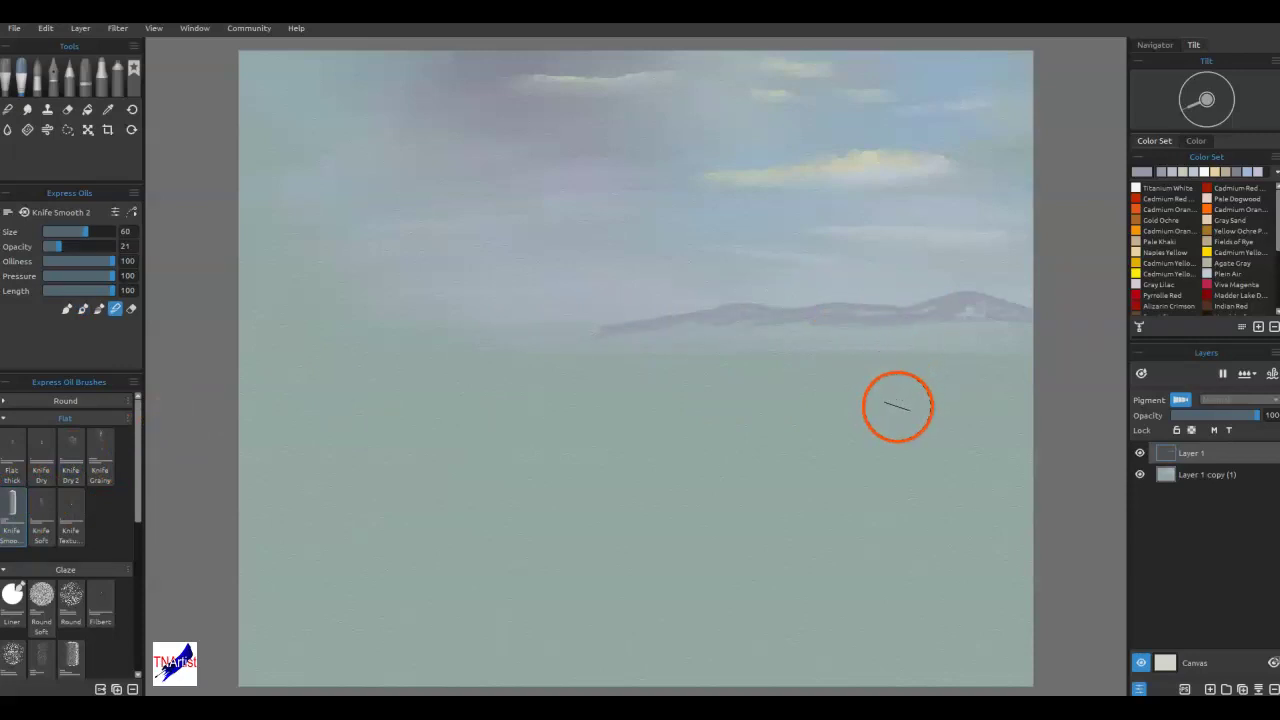
key("[")
mouse_move(1005, 378)
left_mouse_down()
mouse_move(983, 323)
mouse_move(1014, 315)
left_mouse_up()
key("[")
key("[")
key("[")
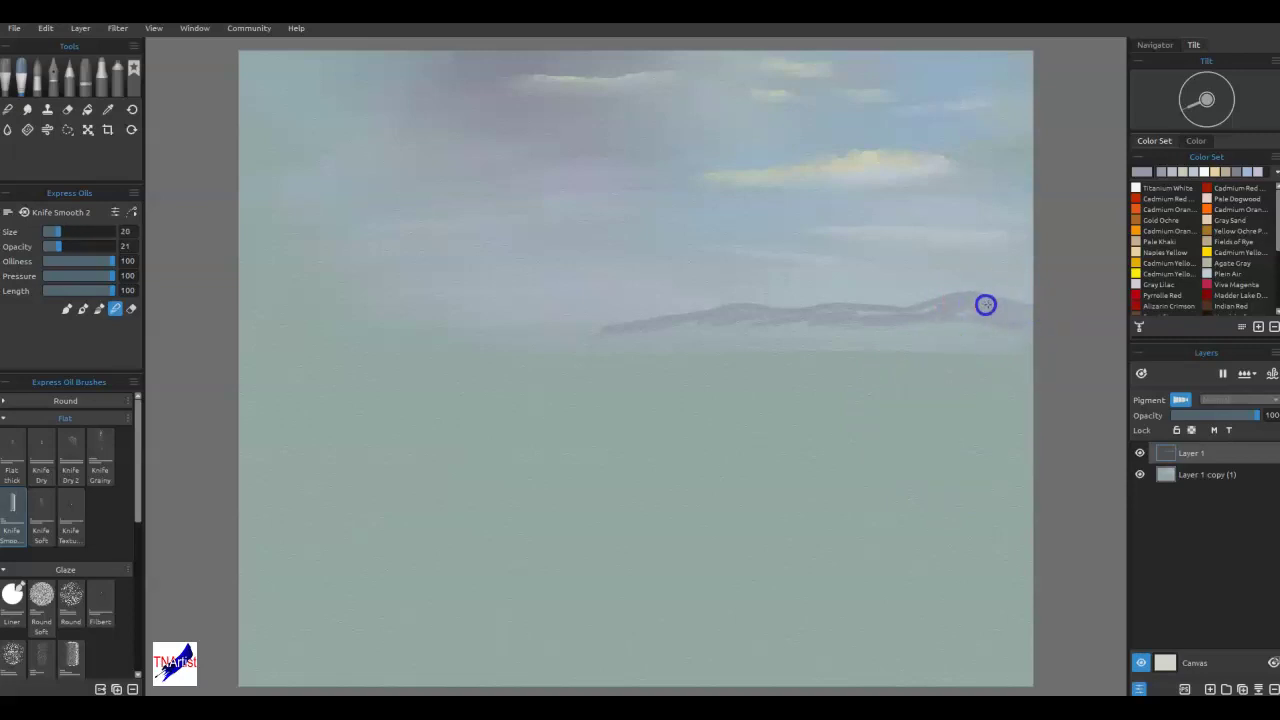
mouse_move(903, 318)
left_mouse_down()
mouse_move(977, 323)
mouse_move(936, 311)
mouse_move(680, 323)
mouse_move(731, 315)
left_mouse_up()
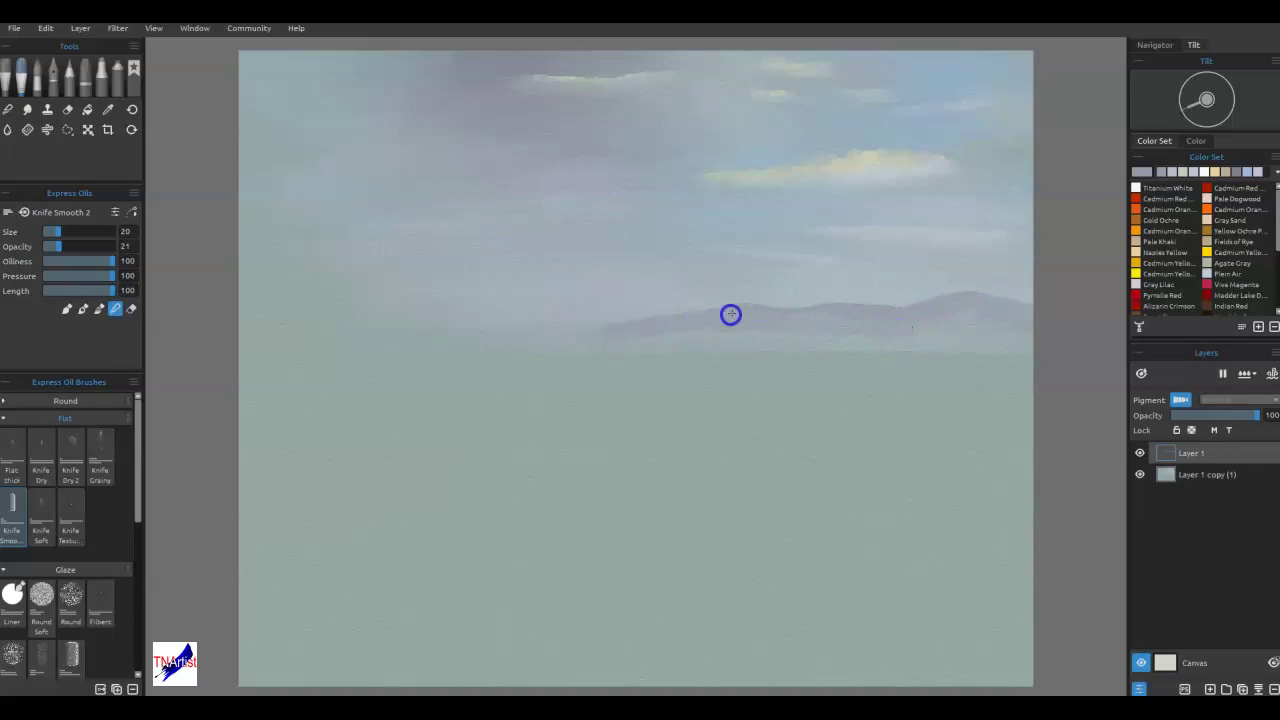
mouse_move(619, 329)
left_mouse_down()
mouse_move(736, 305)
mouse_move(909, 309)
mouse_move(923, 306)
mouse_move(900, 297)
mouse_move(935, 290)
left_mouse_up()
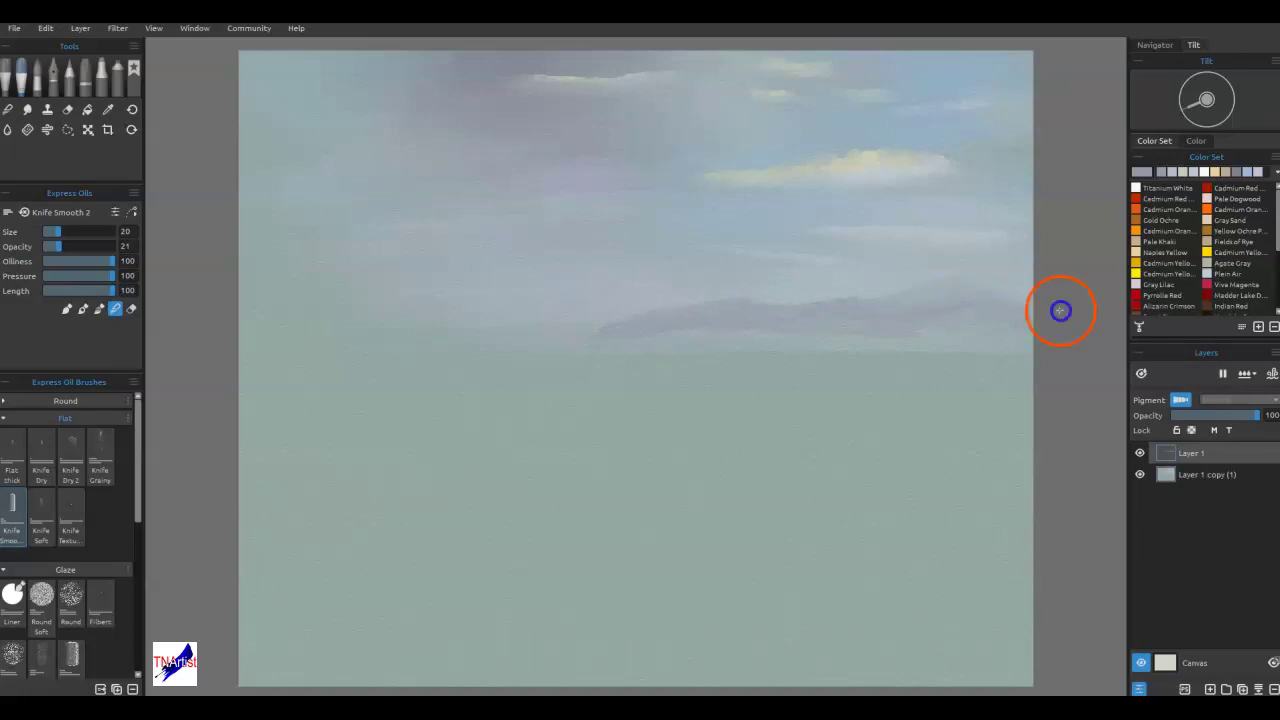
- Soften the base and far slopes of the distant purple hills into the haze and extend them further left along the horizon
left_click_drag(926, 297, 691, 320)
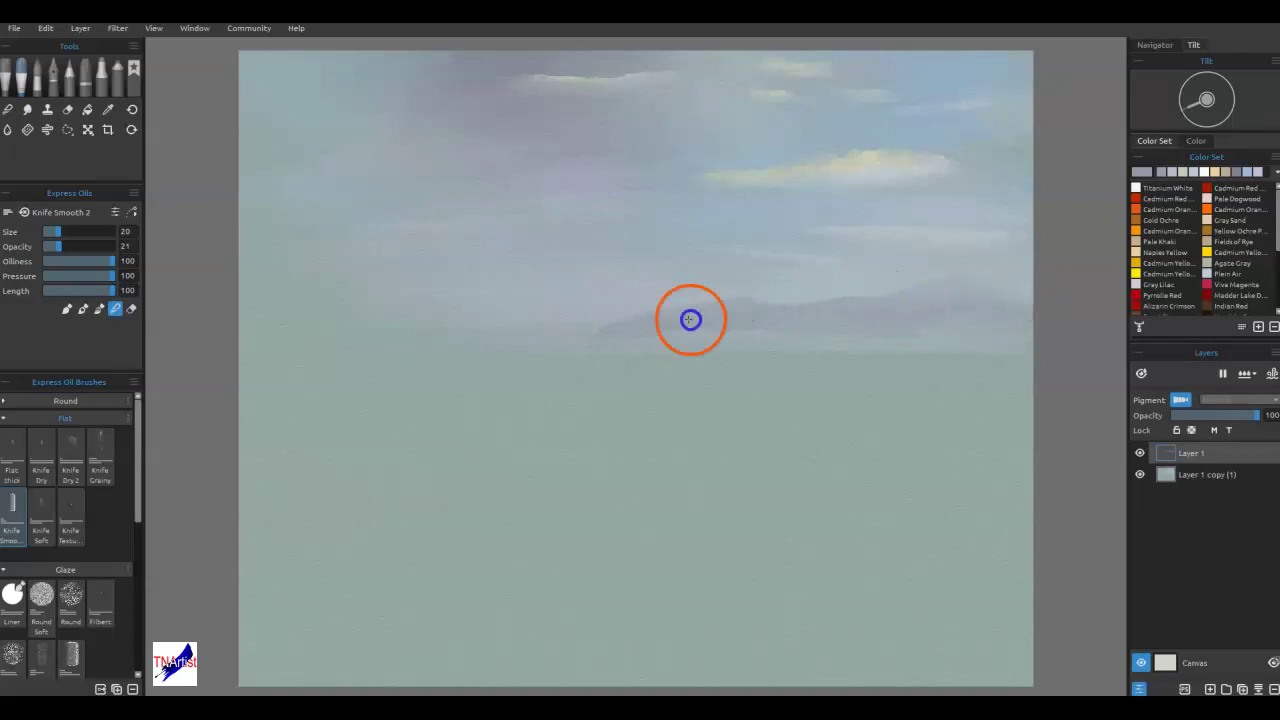
left_click_drag(1000, 320, 780, 329)
mouse_move(560, 346)
left_mouse_down()
mouse_move(629, 366)
mouse_move(787, 360)
left_mouse_up()
left_click_drag(877, 333, 738, 309)
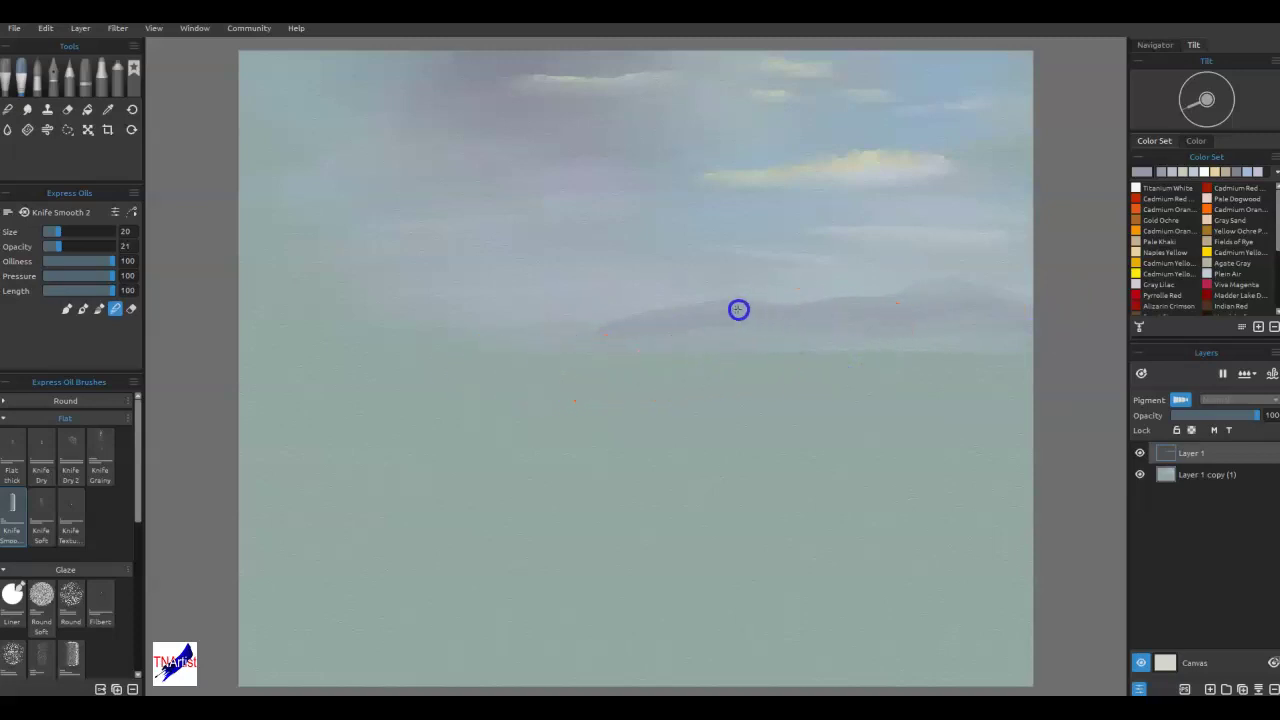
mouse_move(547, 306)
left_mouse_down()
mouse_move(566, 331)
mouse_move(1020, 329)
mouse_move(755, 353)
mouse_move(600, 350)
left_mouse_up()
left_click_drag(1028, 340, 745, 369)
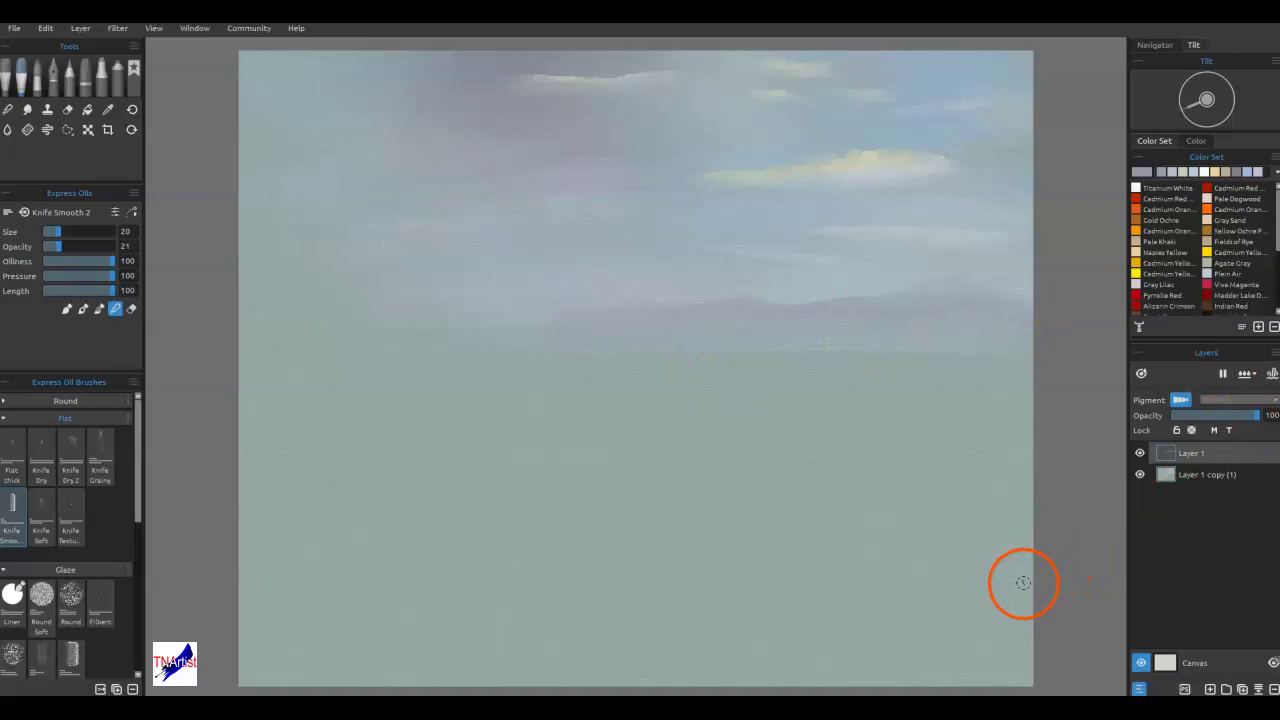
- Add a new layer and mix a muted khaki paint colour, #a79567, starting from Gold Ochre
left_click(1211, 688)
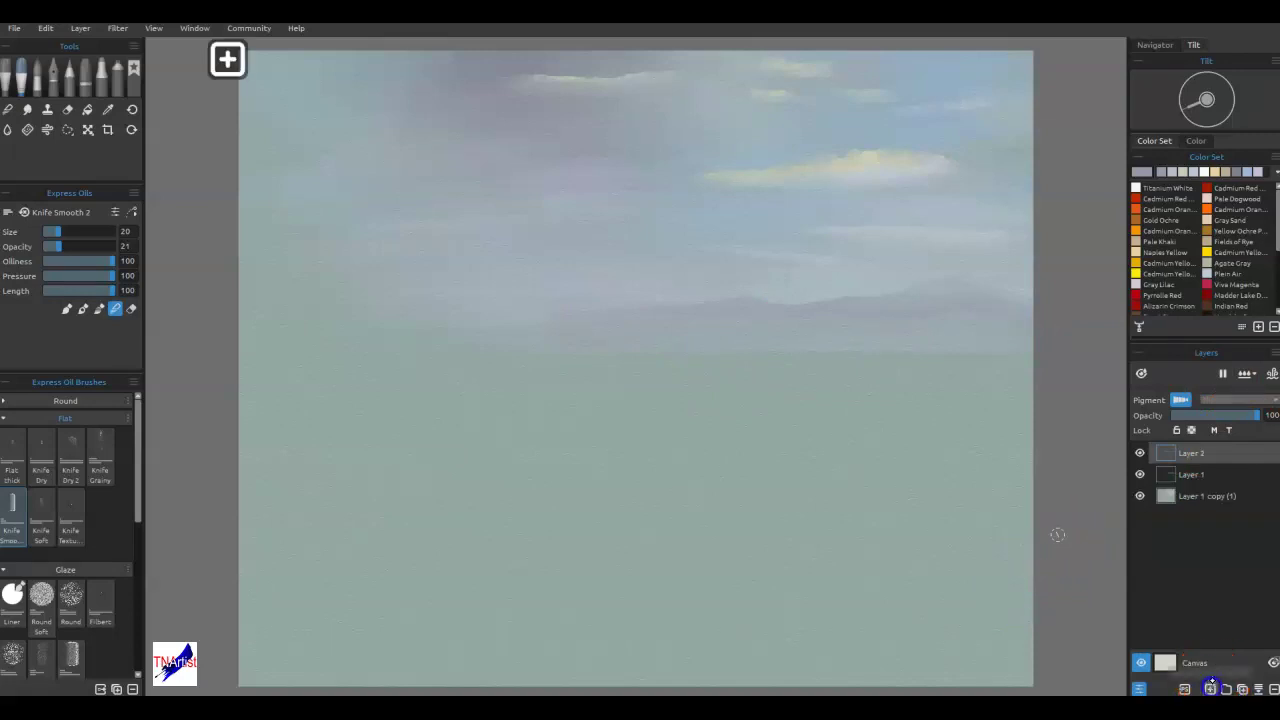
left_click_drag(779, 342, 1036, 255)
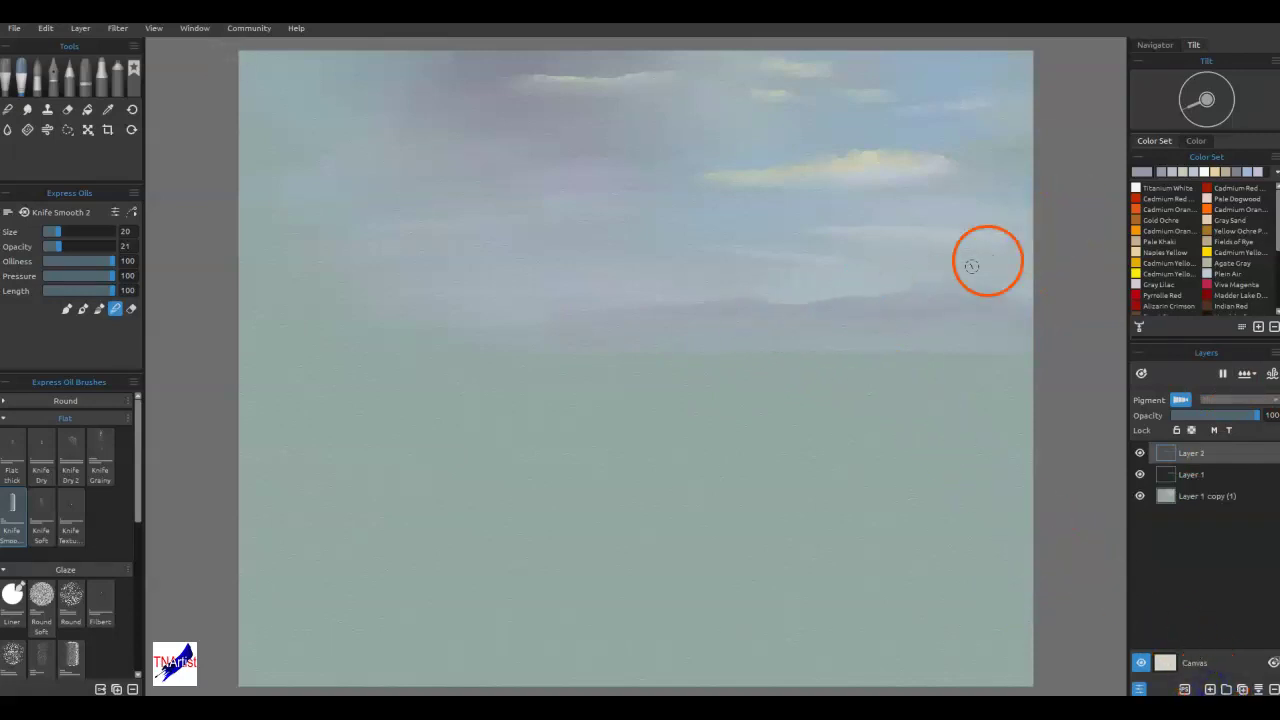
left_click(1138, 220)
left_click(1138, 173)
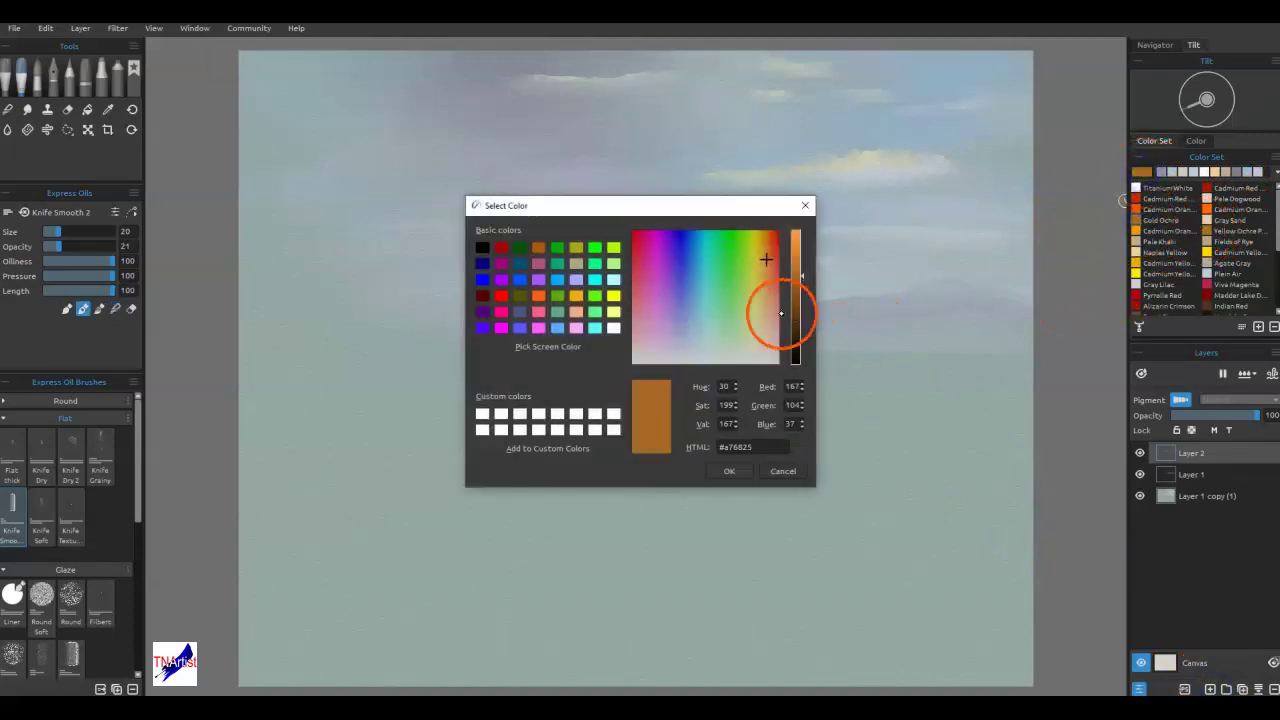
left_click(767, 337)
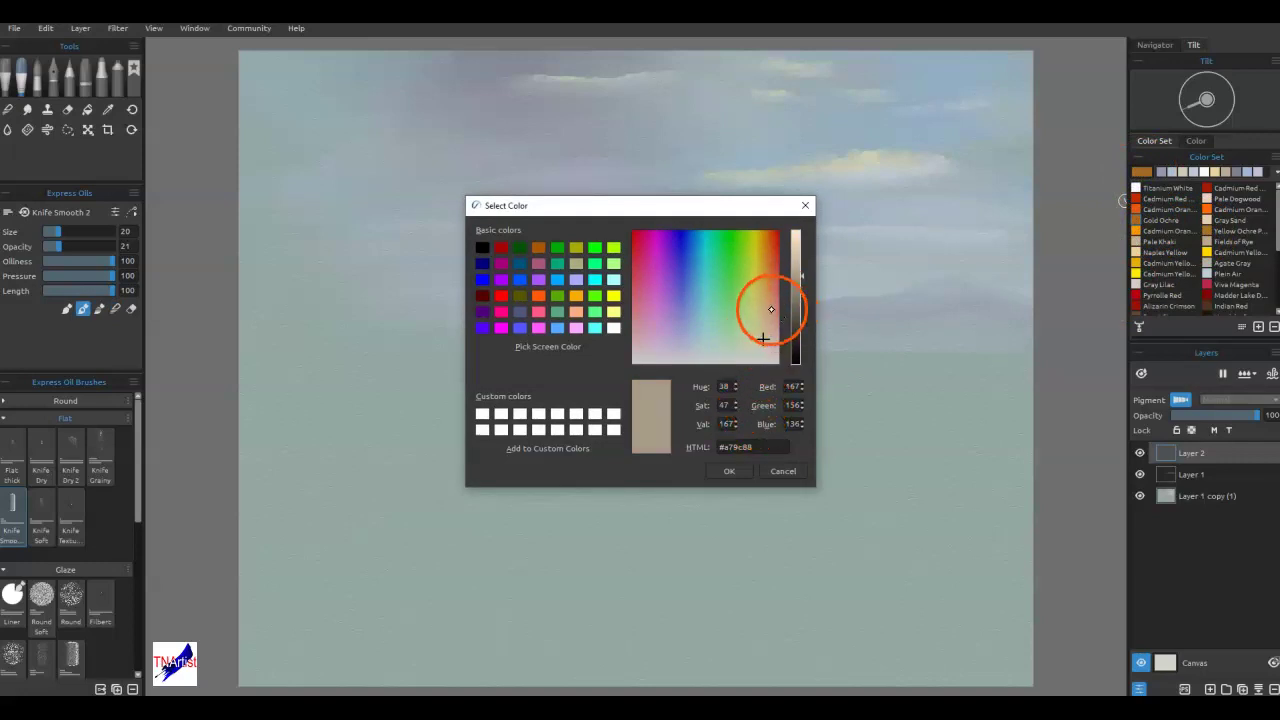
left_click(763, 325)
left_click(729, 471)
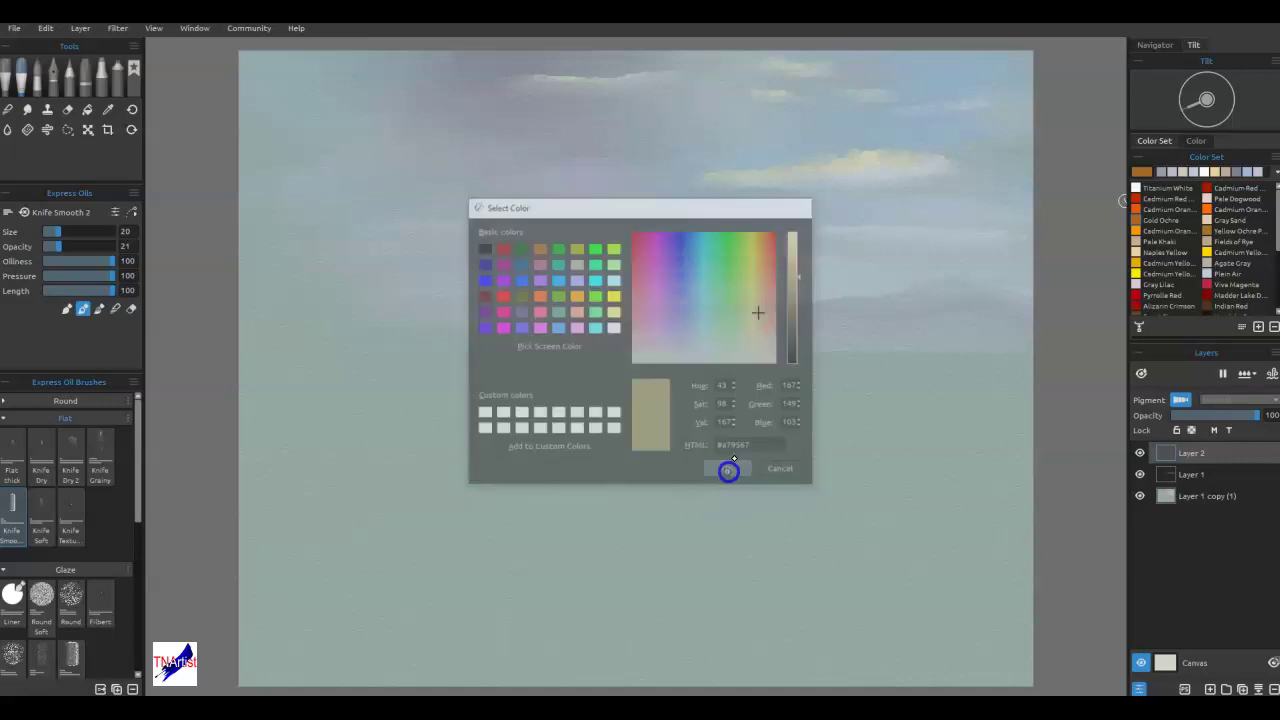
- Paint the khaki outline of a large hill descending from the left to low land on the right, plus a near-level shoreline beneath it
left_click_drag(940, 340, 997, 342)
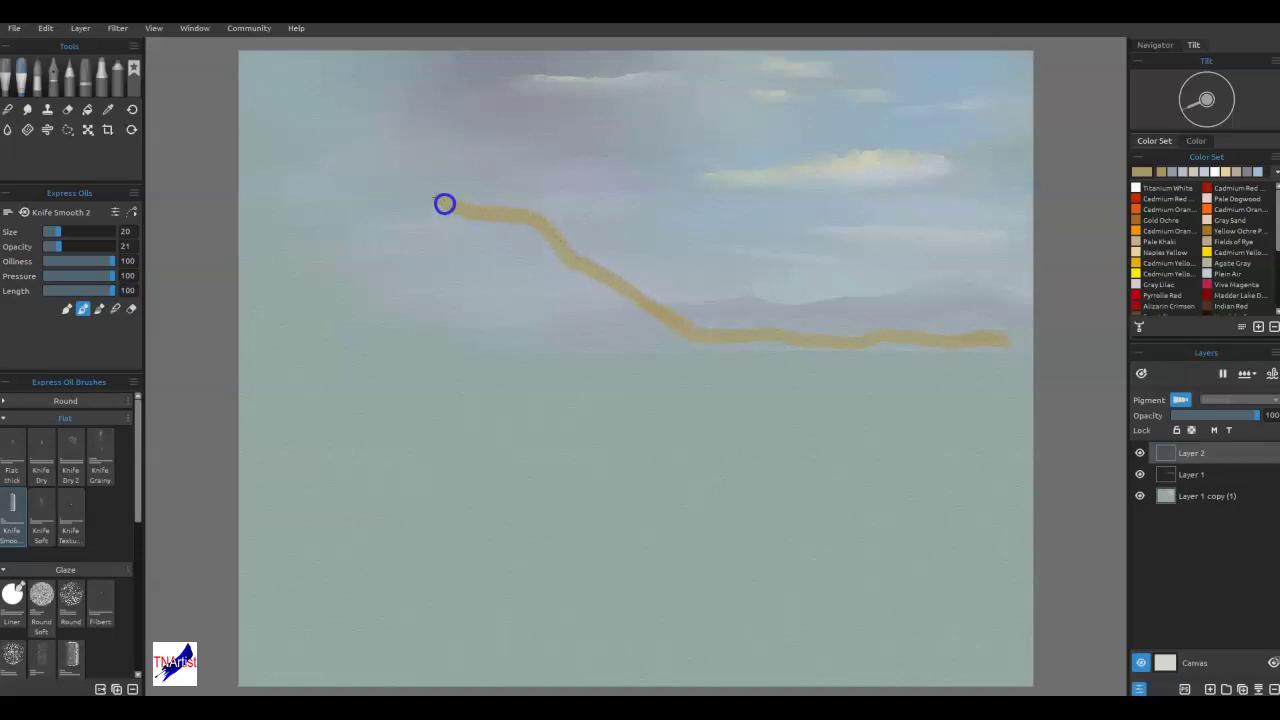
mouse_move(128, 156)
left_mouse_down()
mouse_move(729, 329)
mouse_move(1052, 344)
left_mouse_up()
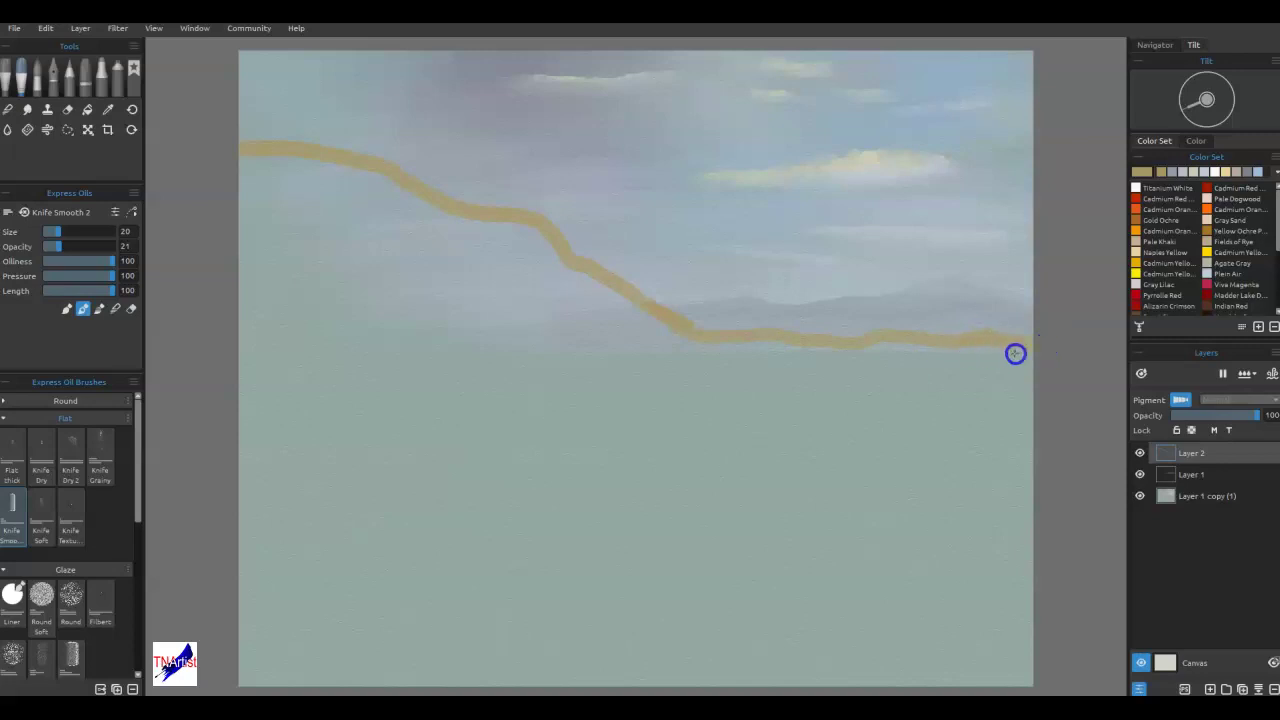
left_click_drag(1026, 351, 627, 360)
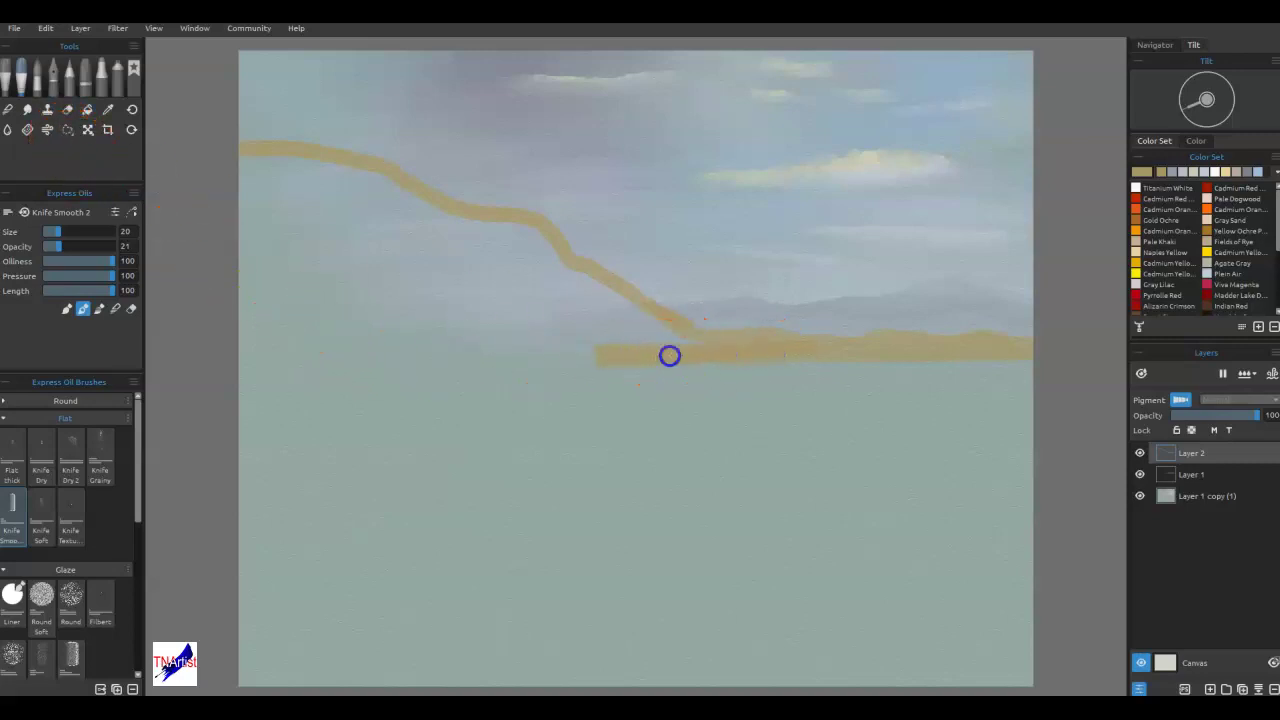
left_click_drag(462, 366, 326, 377)
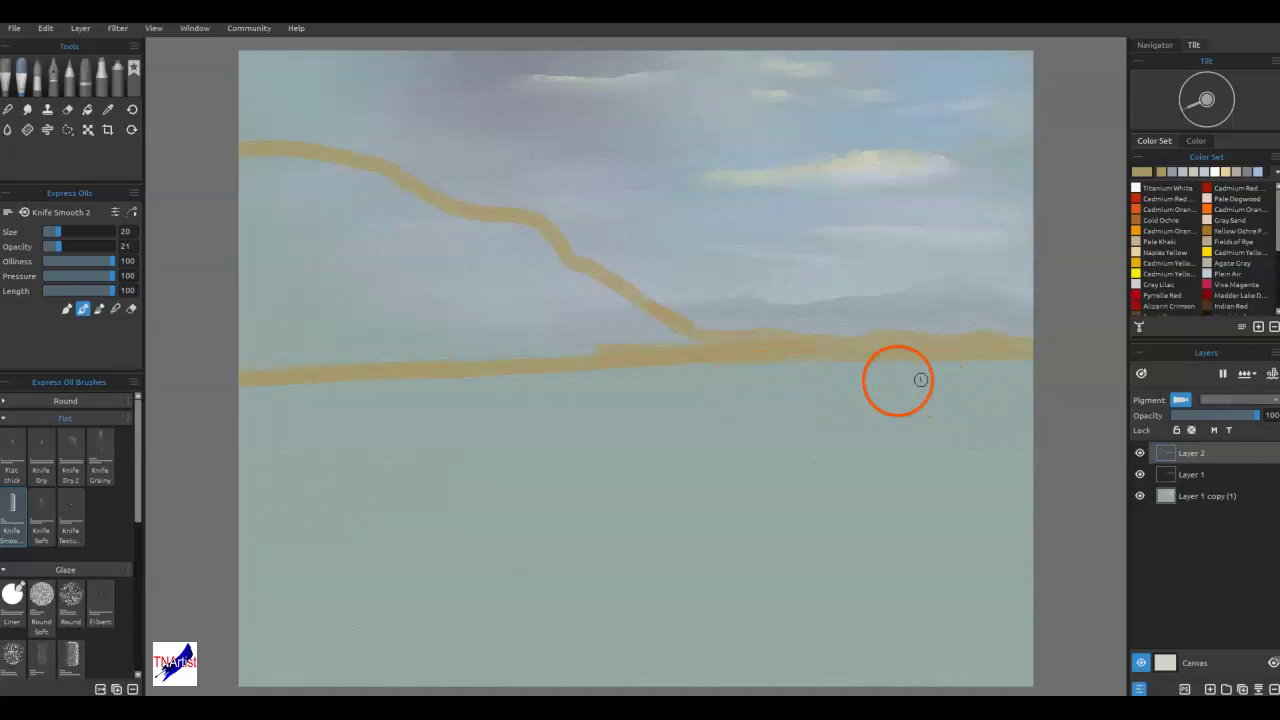
- Fill the lower part of the hill just above the shoreline with broad khaki strokes
mouse_move(553, 380)
left_mouse_down()
mouse_move(229, 437)
mouse_move(640, 363)
mouse_move(409, 380)
mouse_move(768, 355)
left_mouse_up()
left_click_drag(565, 360, 690, 351)
mouse_move(565, 377)
left_mouse_down()
mouse_move(997, 349)
mouse_move(465, 355)
left_mouse_up()
mouse_move(615, 347)
left_mouse_down()
mouse_move(260, 363)
mouse_move(616, 330)
left_mouse_up()
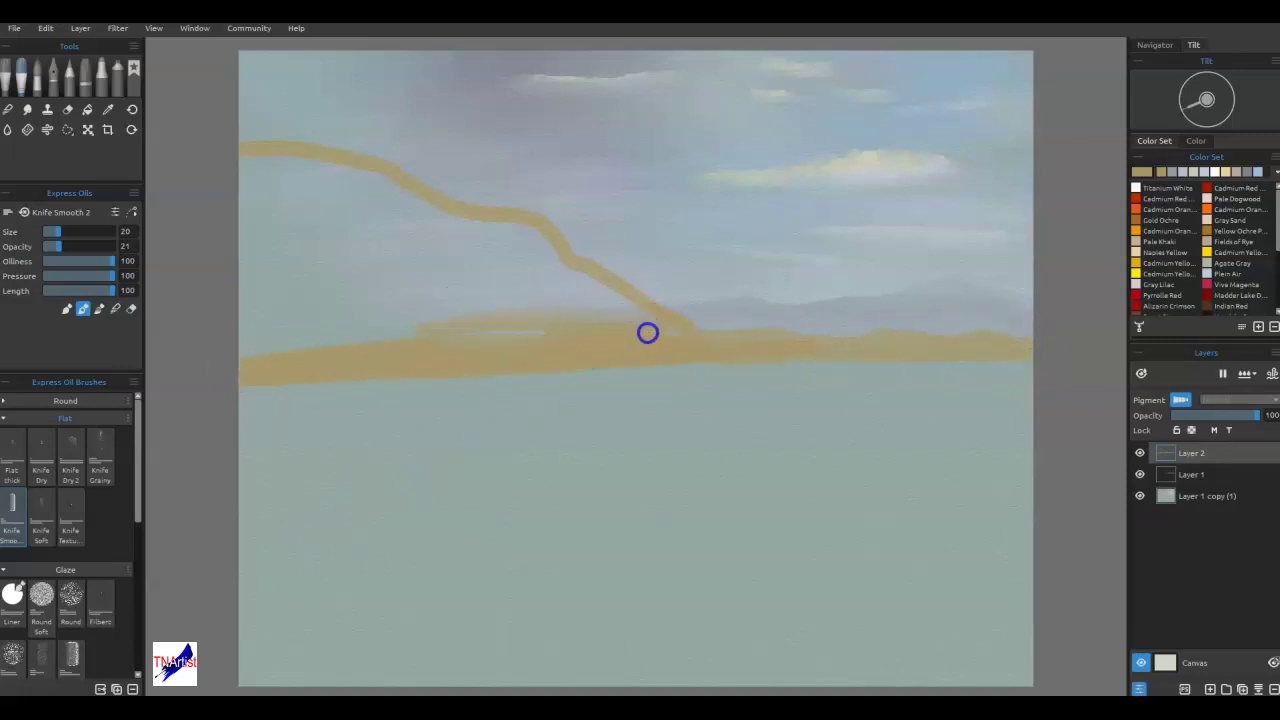
- Select a rectangle below the shoreline, delete the khaki paint inside it for a straight water edge, deselect, and return to the oil brush
left_click(67, 129)
left_click(9, 213)
left_click_drag(1057, 490, 246, 407)
left_click_drag(188, 361, 186, 360)
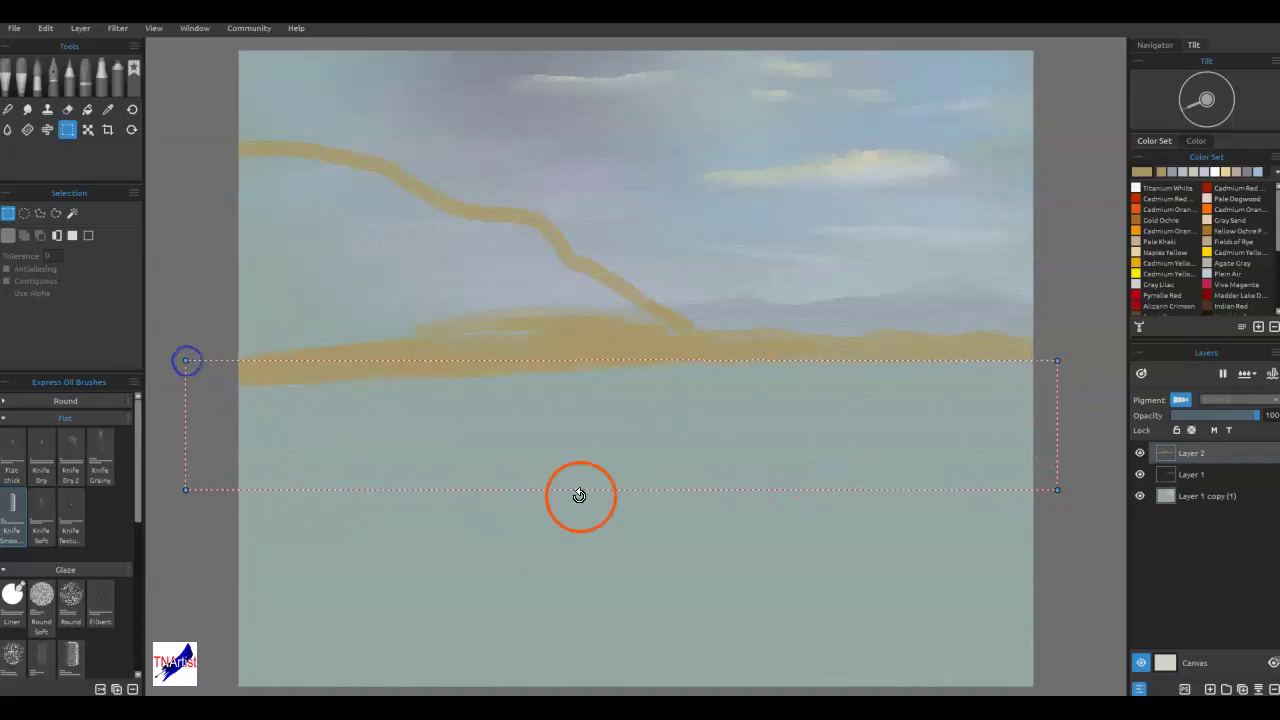
double_click(1003, 480)
key("Delete")
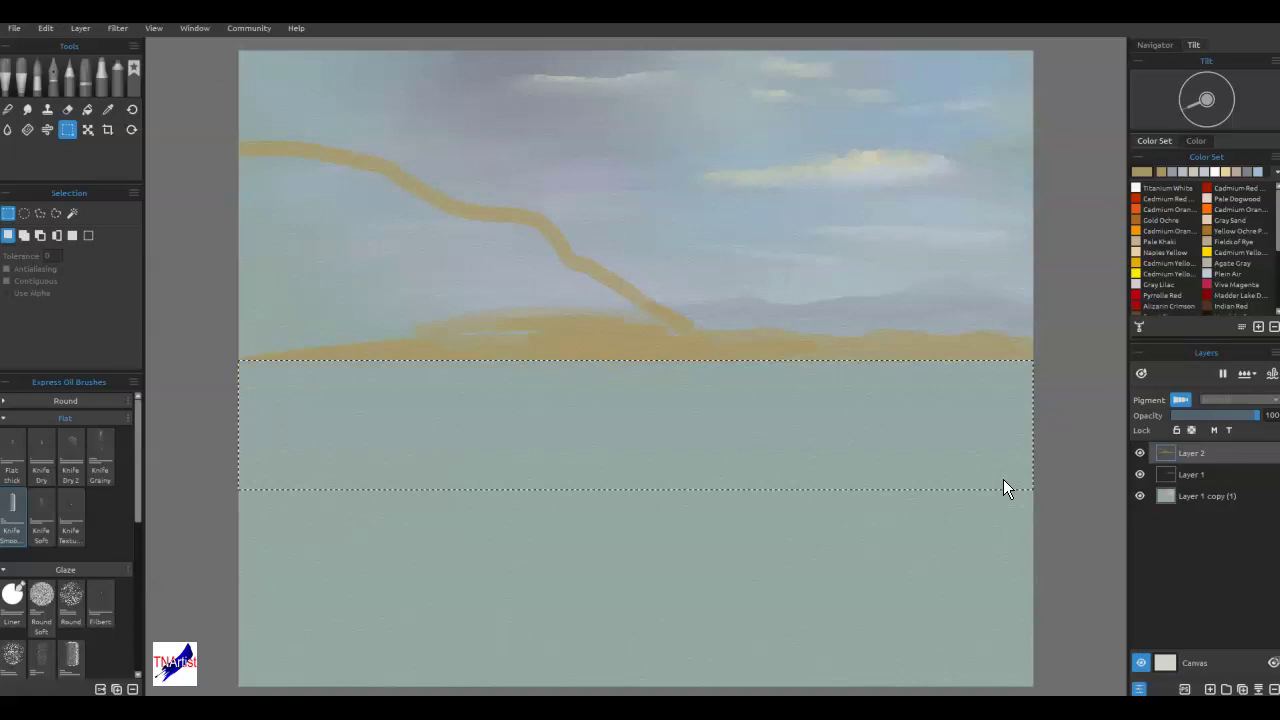
key("ctrl+d")
left_click(23, 75)
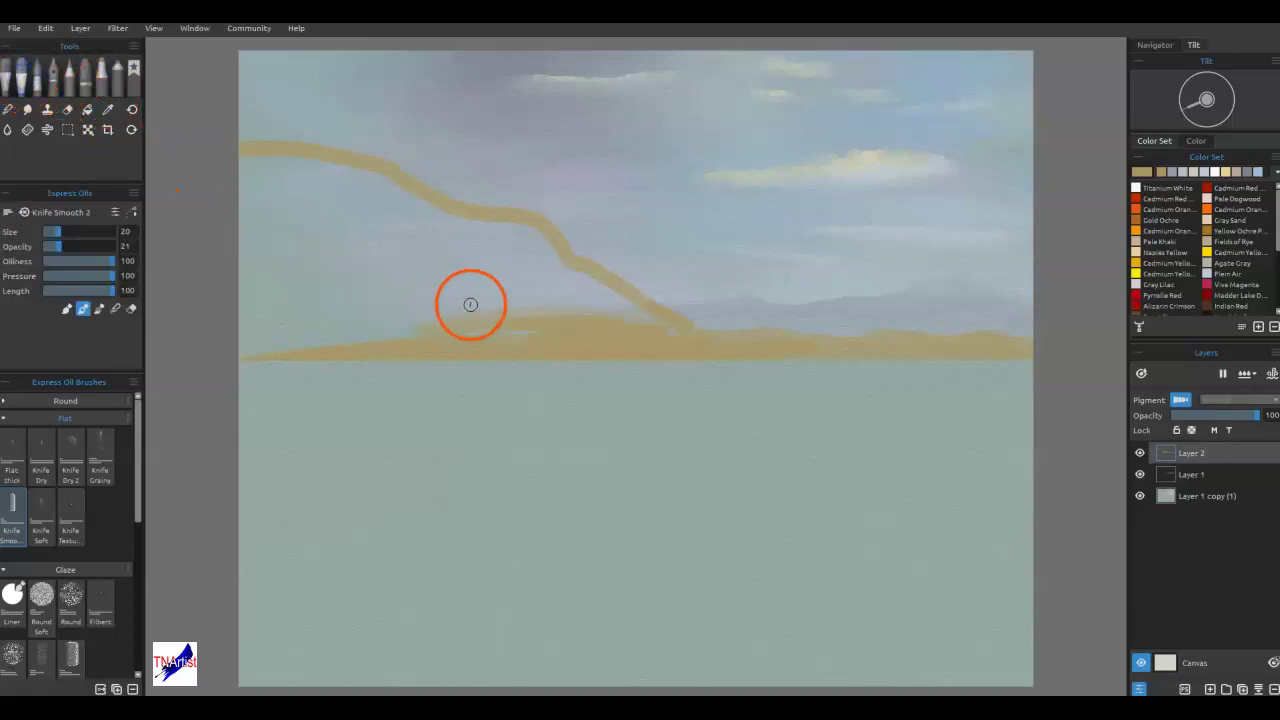
- Fill the large hill with khaki paint at brush size 35 and smooth its junction with the low land
key("]")
key("[")
mouse_move(560, 302)
left_mouse_down()
mouse_move(660, 334)
mouse_move(520, 234)
mouse_move(428, 224)
left_mouse_up()
mouse_move(361, 181)
left_mouse_down()
mouse_move(237, 177)
mouse_move(317, 197)
mouse_move(229, 220)
mouse_move(244, 287)
mouse_move(220, 334)
mouse_move(523, 323)
mouse_move(485, 318)
mouse_move(511, 274)
mouse_move(531, 300)
mouse_move(505, 330)
left_mouse_up()
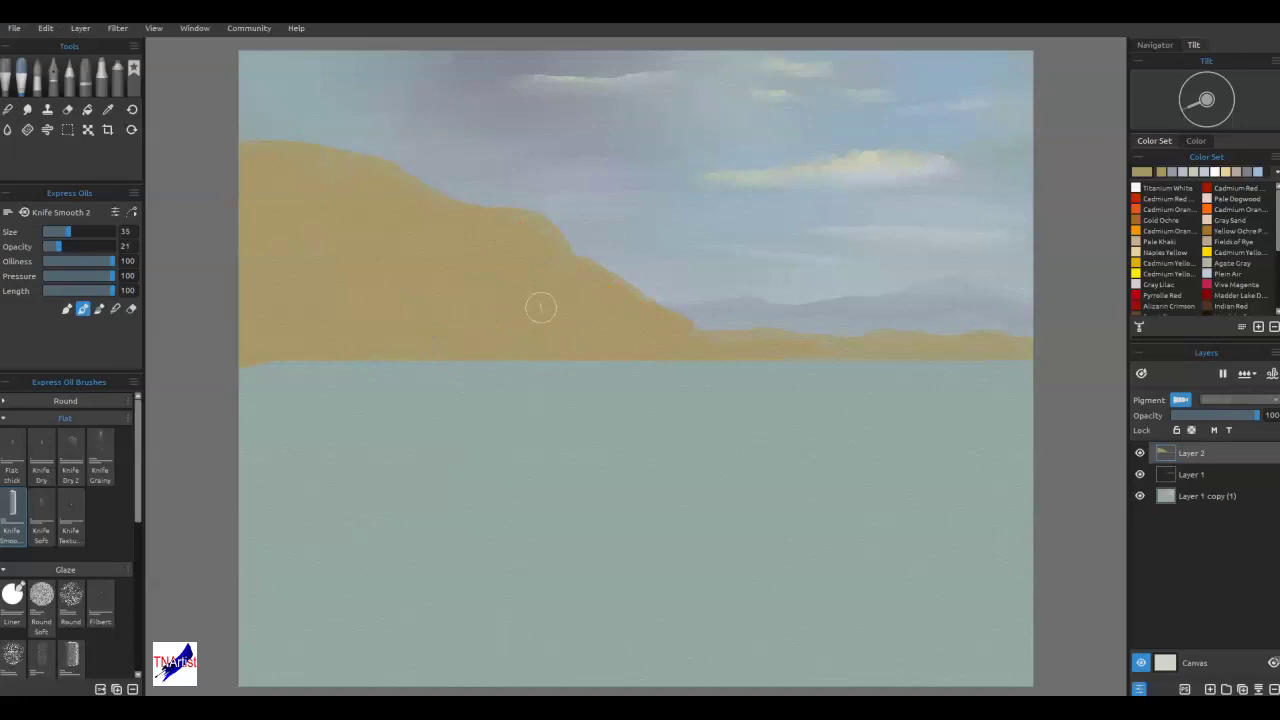
mouse_move(741, 345)
left_mouse_down()
mouse_move(683, 335)
mouse_move(923, 306)
mouse_move(763, 334)
mouse_move(914, 340)
mouse_move(952, 313)
mouse_move(862, 349)
mouse_move(714, 349)
mouse_move(698, 380)
left_mouse_up()
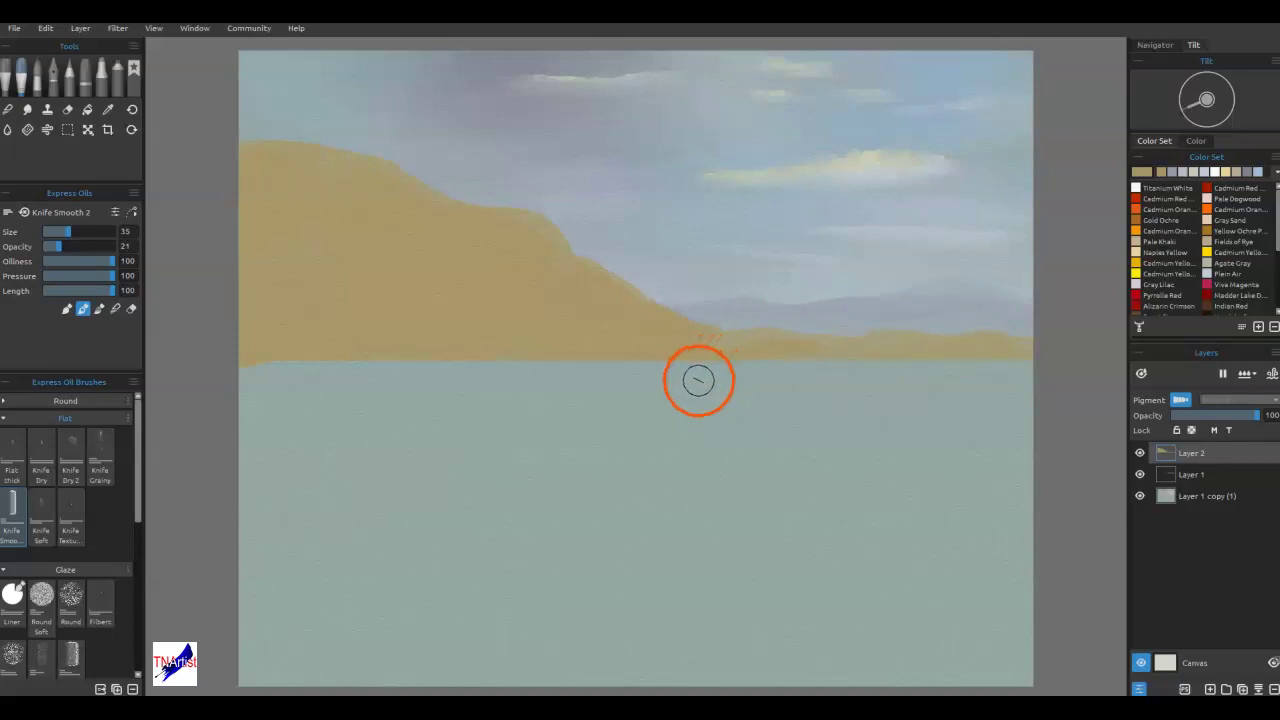
- Dab Gold Ochre, Yellow Ochre and Indian Red side by side on the middle of the hill and blend them together
left_click(1137, 230)
left_click_drag(488, 268, 503, 312)
left_click(1208, 233)
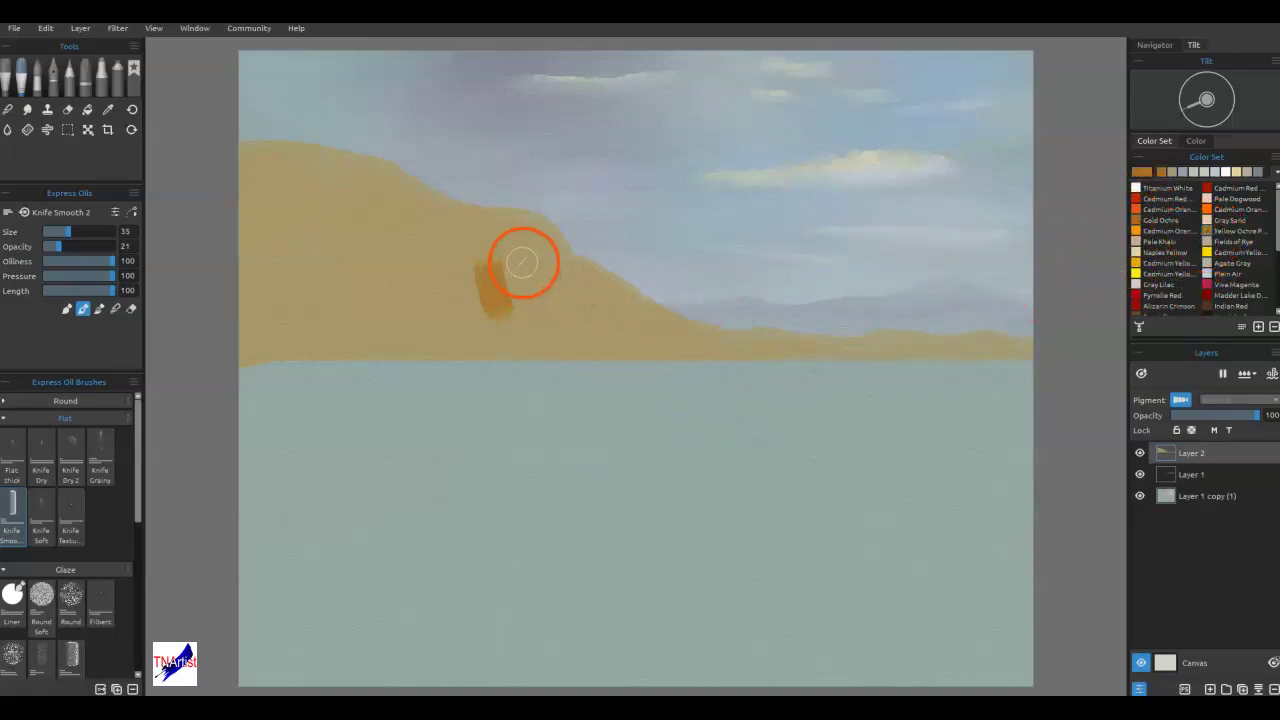
left_click_drag(508, 265, 523, 310)
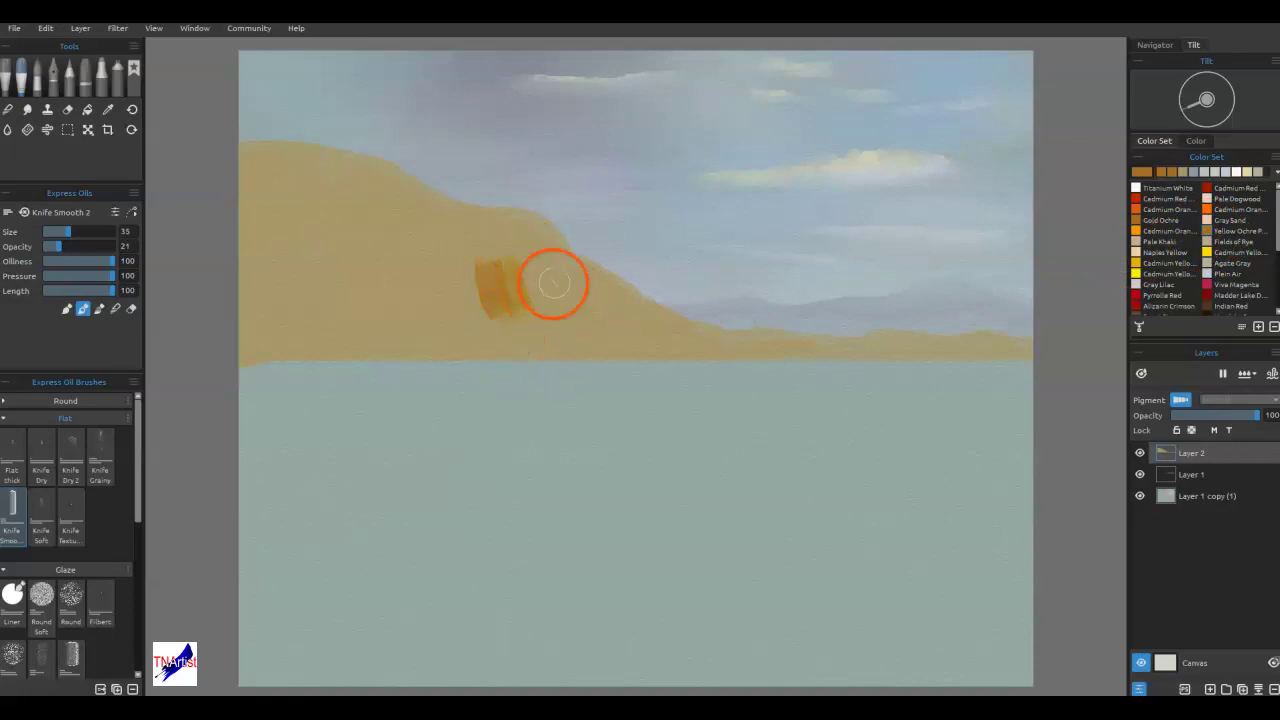
left_click(1237, 306)
left_click(516, 268)
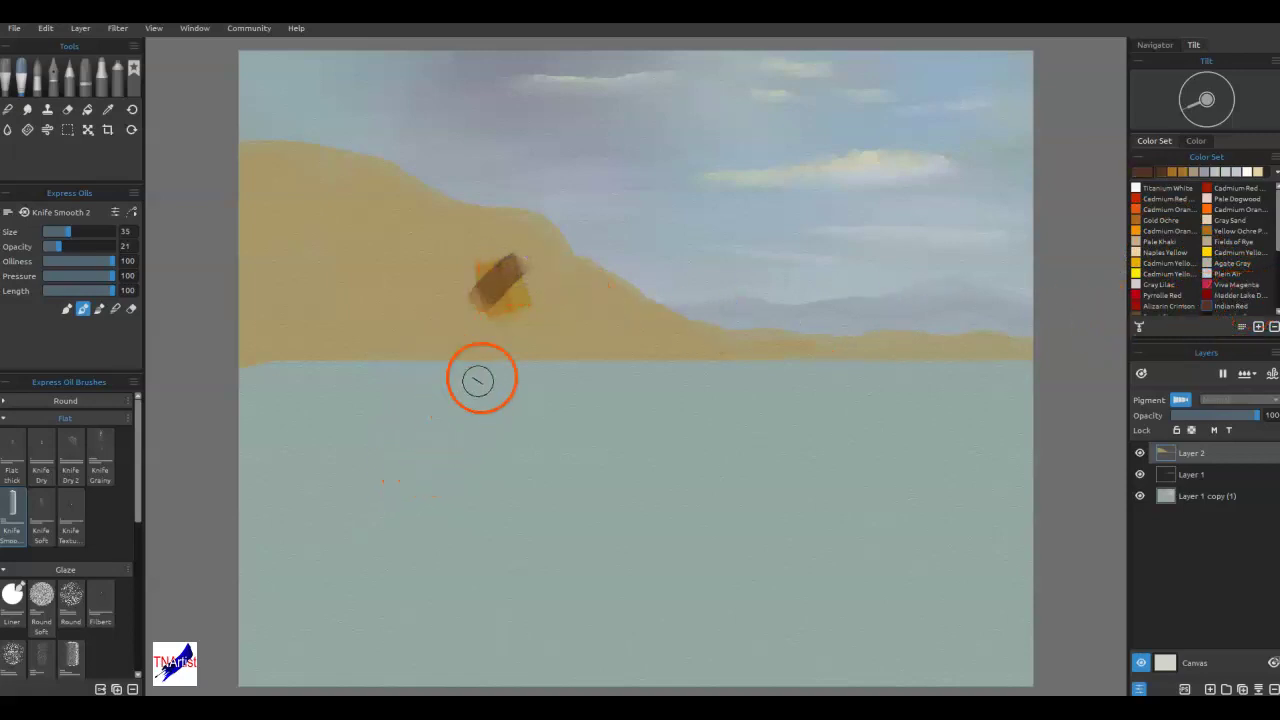
key("b")
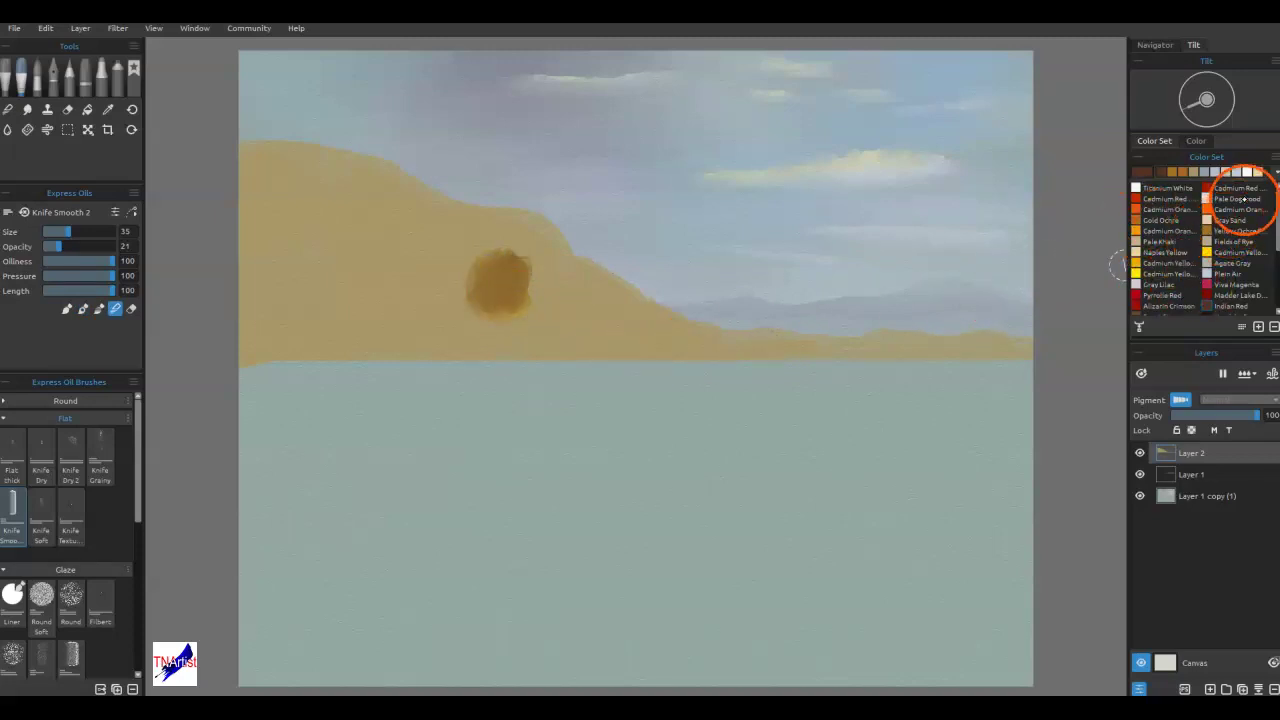
- Add Cadmium Red and Burnt Sienna to the mixed patch on the hill and blend them into a reddish brown
left_click(1236, 188)
key("b")
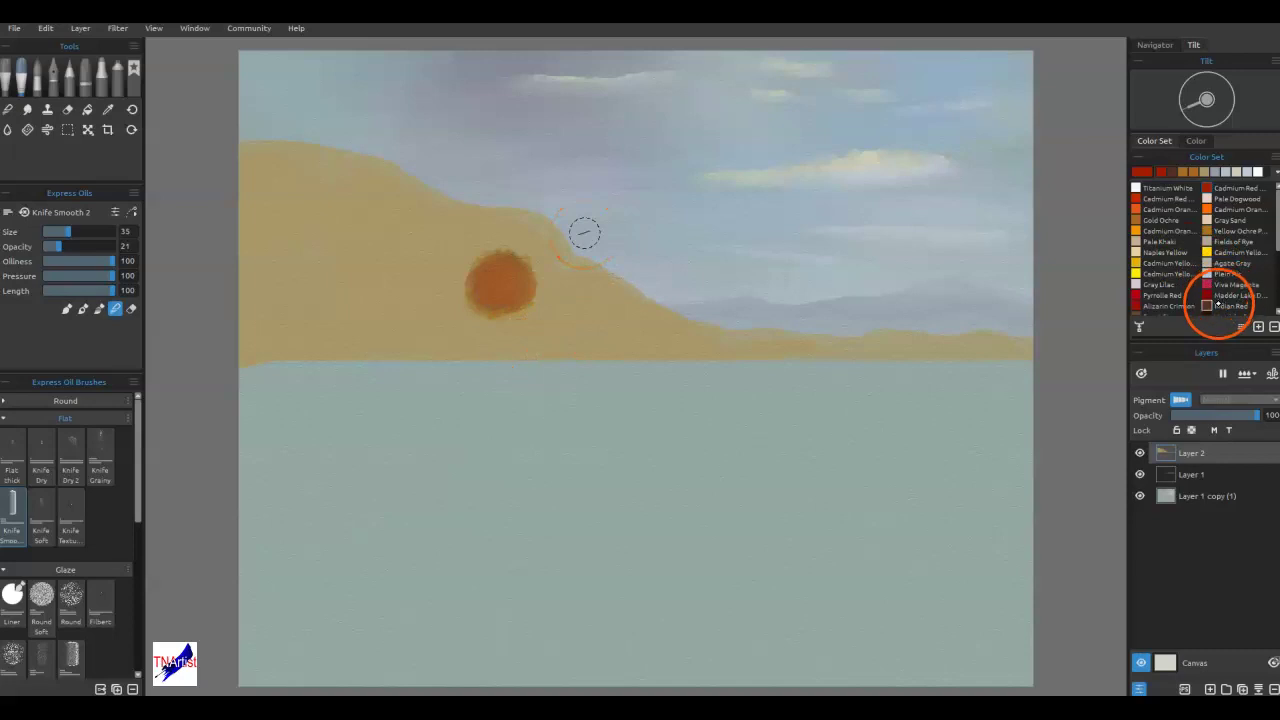
left_click(1277, 312)
left_click(1168, 306)
mouse_move(516, 300)
left_mouse_down()
mouse_move(518, 273)
mouse_move(477, 308)
mouse_move(493, 304)
left_mouse_up()
key("n")
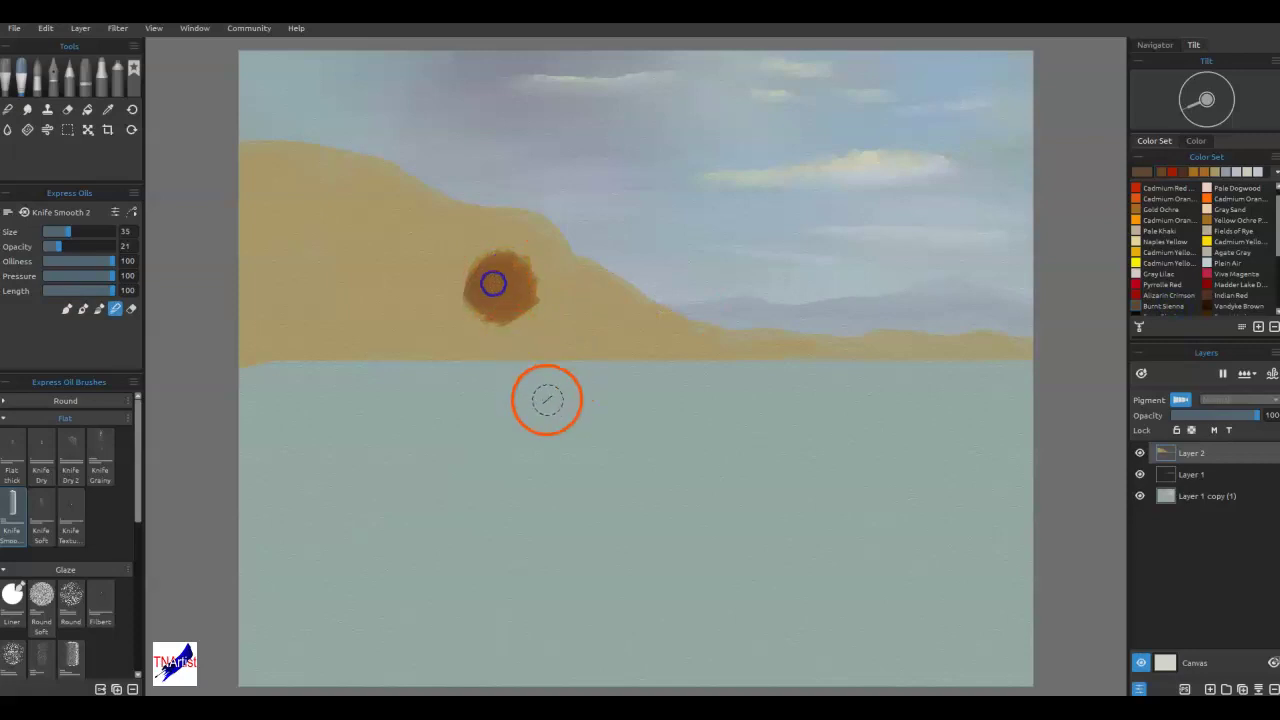
- Spread and soften the brown patch's right and lower edges, sample its reddish brown, and dab that colour over the patch
mouse_move(502, 280)
left_mouse_down()
mouse_move(518, 306)
mouse_move(548, 277)
left_mouse_up()
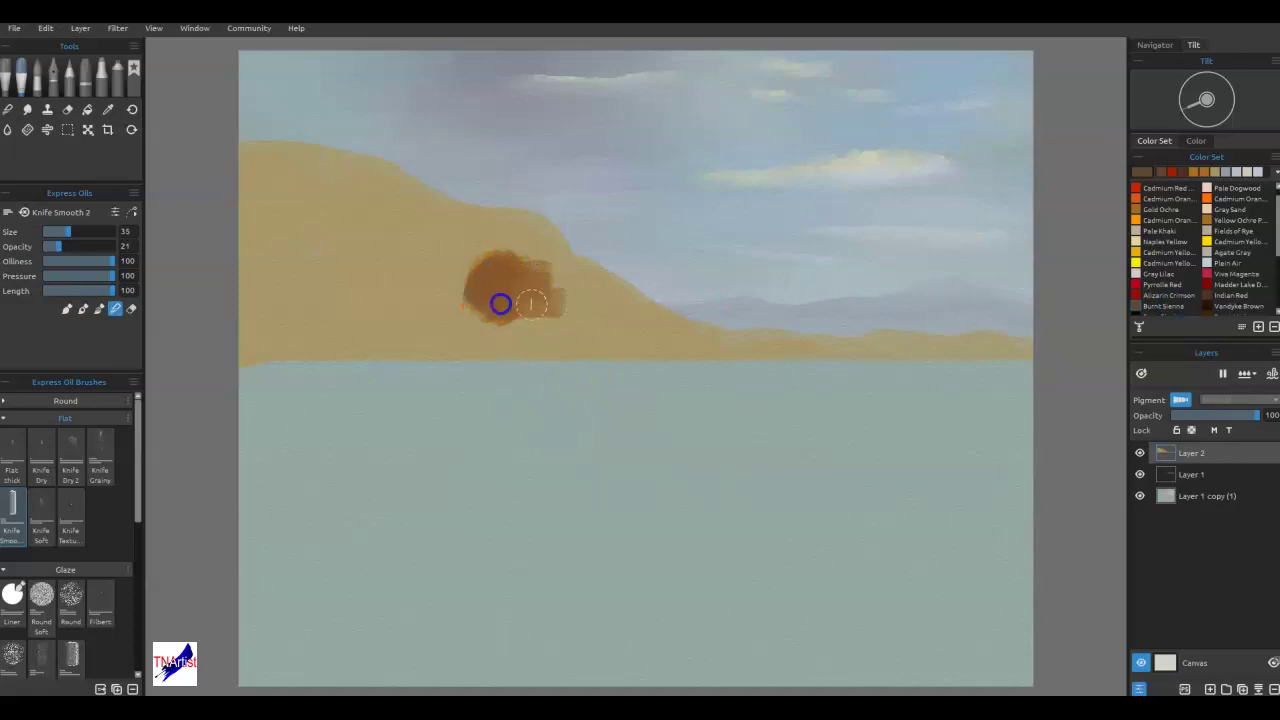
left_click_drag(476, 316, 475, 307)
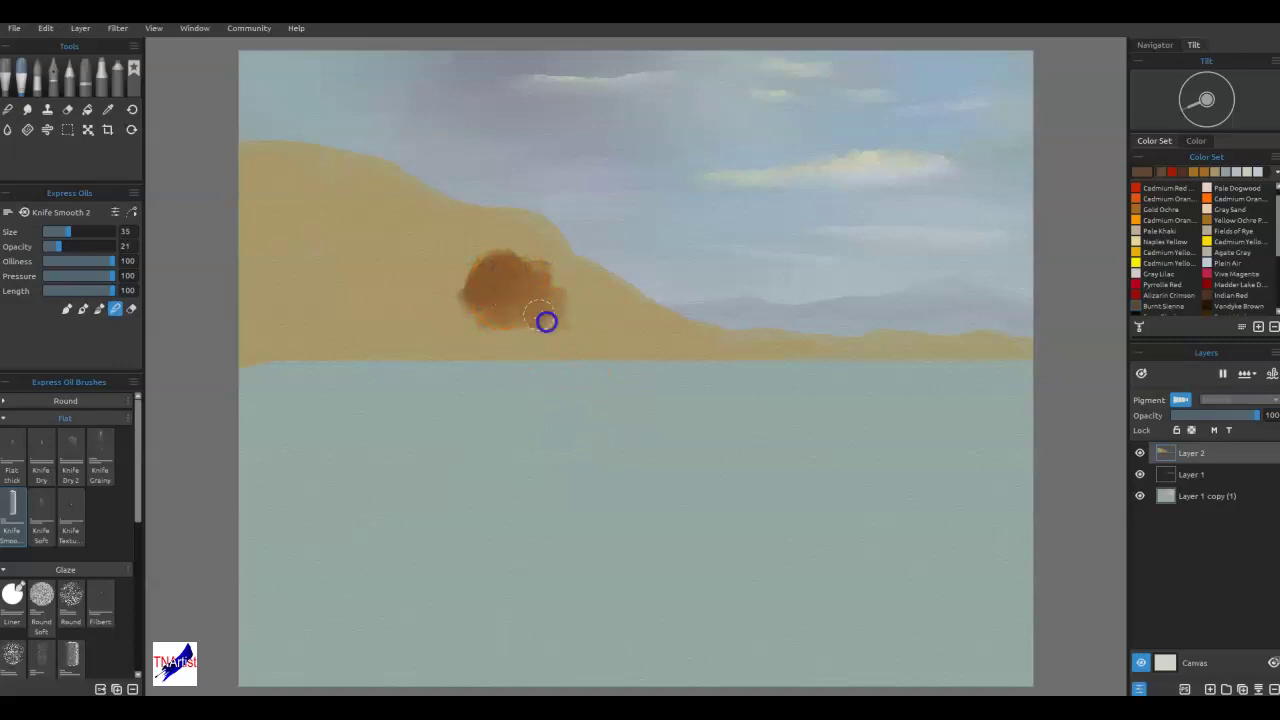
mouse_move(559, 345)
left_mouse_down()
mouse_move(560, 360)
mouse_move(562, 305)
left_mouse_up()
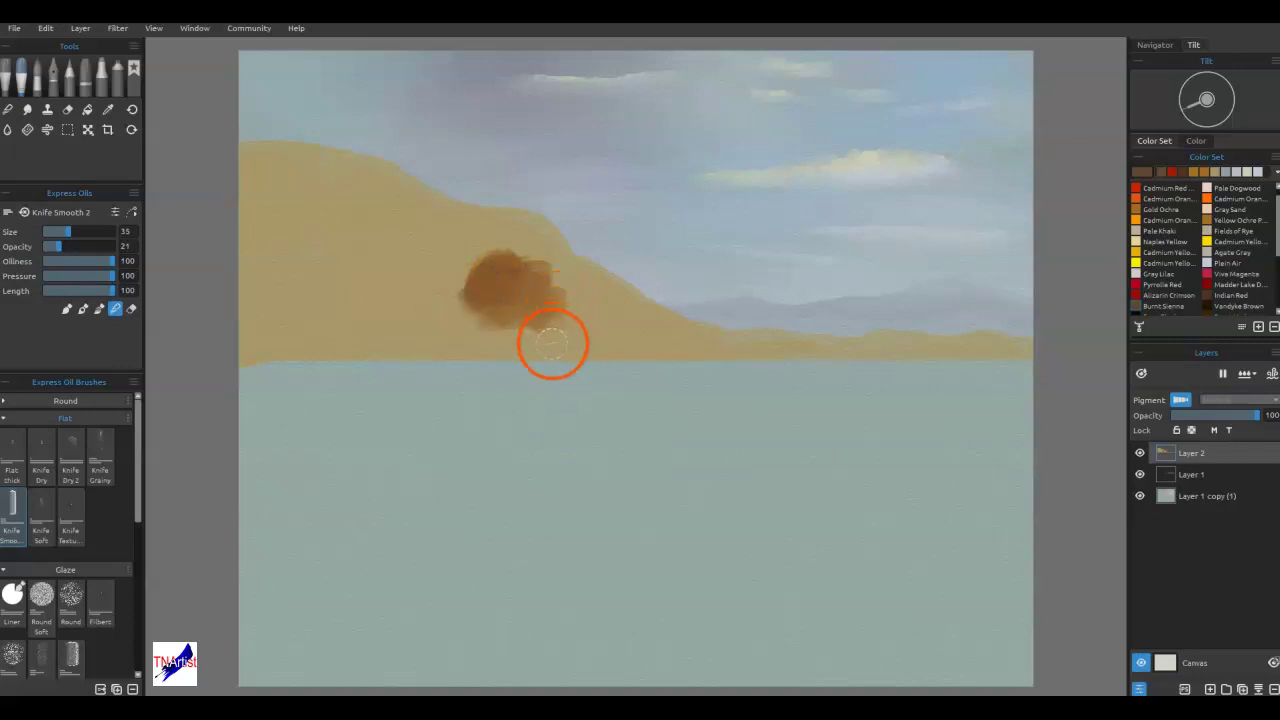
left_click(502, 281, "alt")
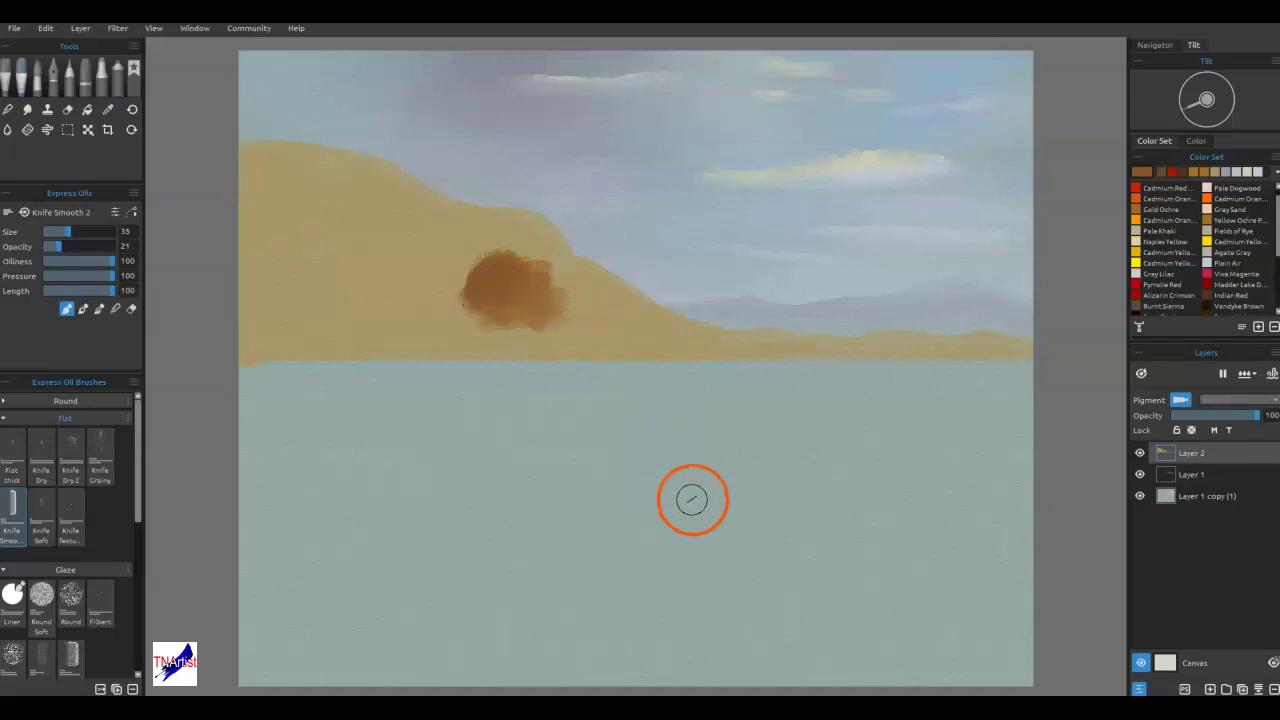
mouse_move(500, 270)
left_mouse_down()
mouse_move(486, 306)
mouse_move(543, 266)
mouse_move(220, 229)
left_mouse_up()
- Load the painted area of Layer 2 as a selection around the hill and low land
left_click(67, 129)
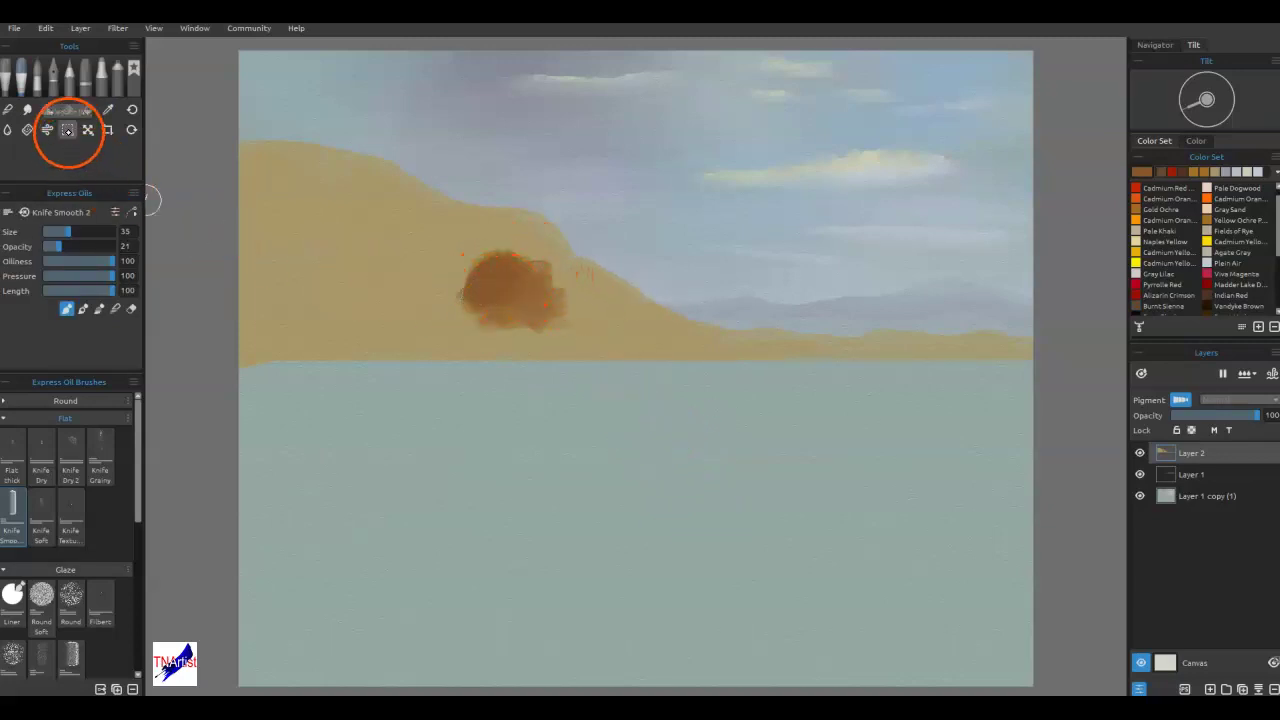
left_click(55, 213)
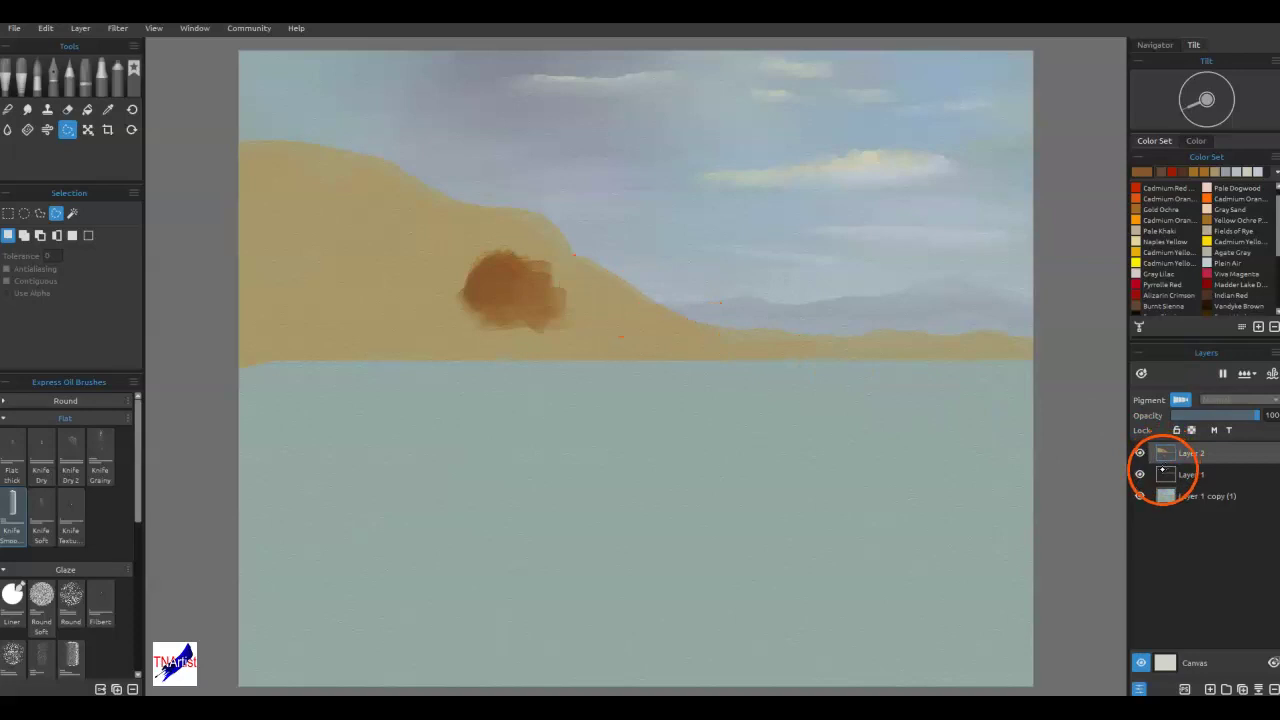
left_click(1165, 455, "ctrl")
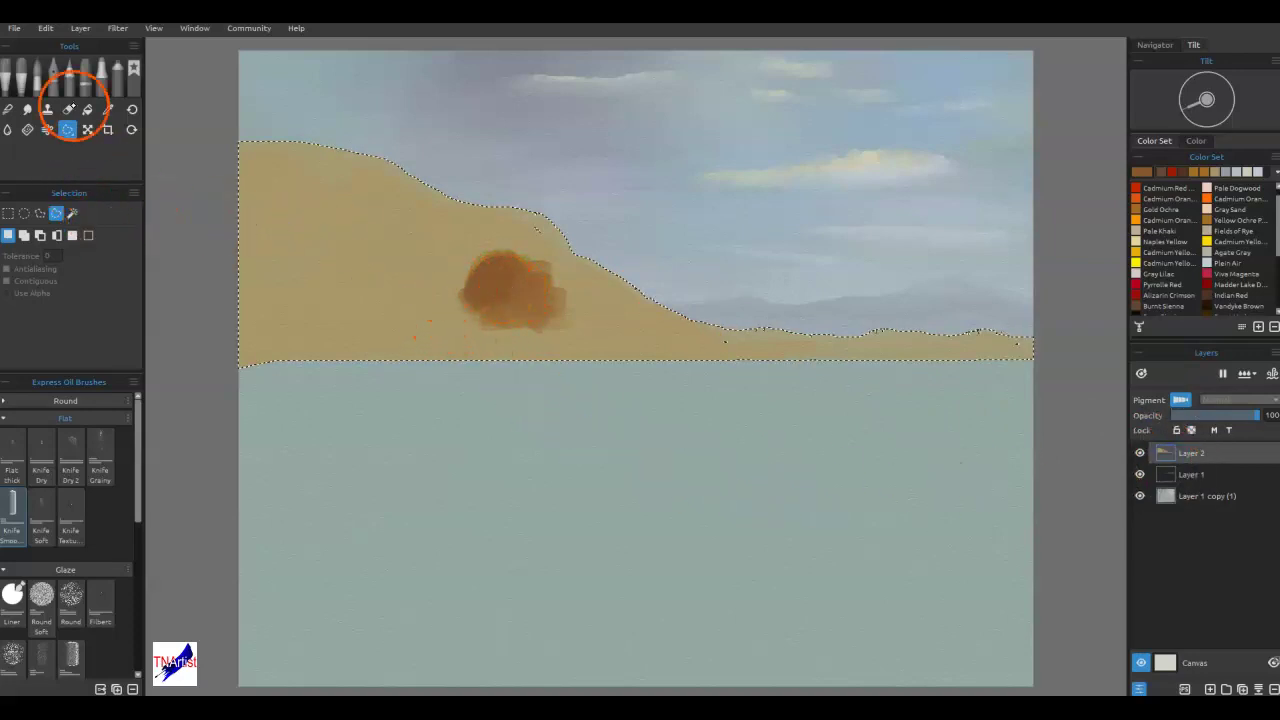
- Cover the selected hill with reddish brown, leaving the low distant land ochre
left_click(68, 109)
mouse_move(470, 275)
left_mouse_down()
mouse_move(500, 214)
mouse_move(531, 249)
mouse_move(551, 229)
mouse_move(466, 200)
mouse_move(444, 245)
mouse_move(391, 231)
mouse_move(383, 209)
mouse_move(250, 201)
mouse_move(343, 211)
left_mouse_up()
mouse_move(608, 331)
left_mouse_down()
mouse_move(586, 306)
mouse_move(614, 307)
mouse_move(657, 345)
mouse_move(634, 316)
mouse_move(700, 371)
mouse_move(680, 331)
mouse_move(703, 349)
left_mouse_up()
mouse_move(639, 274)
left_mouse_down()
mouse_move(609, 349)
mouse_move(511, 277)
mouse_move(226, 286)
mouse_move(260, 363)
mouse_move(429, 351)
mouse_move(386, 277)
mouse_move(255, 160)
left_mouse_up()
left_click_drag(439, 362, 677, 314)
mouse_move(709, 383)
left_mouse_down()
mouse_move(440, 266)
mouse_move(613, 177)
left_mouse_up()
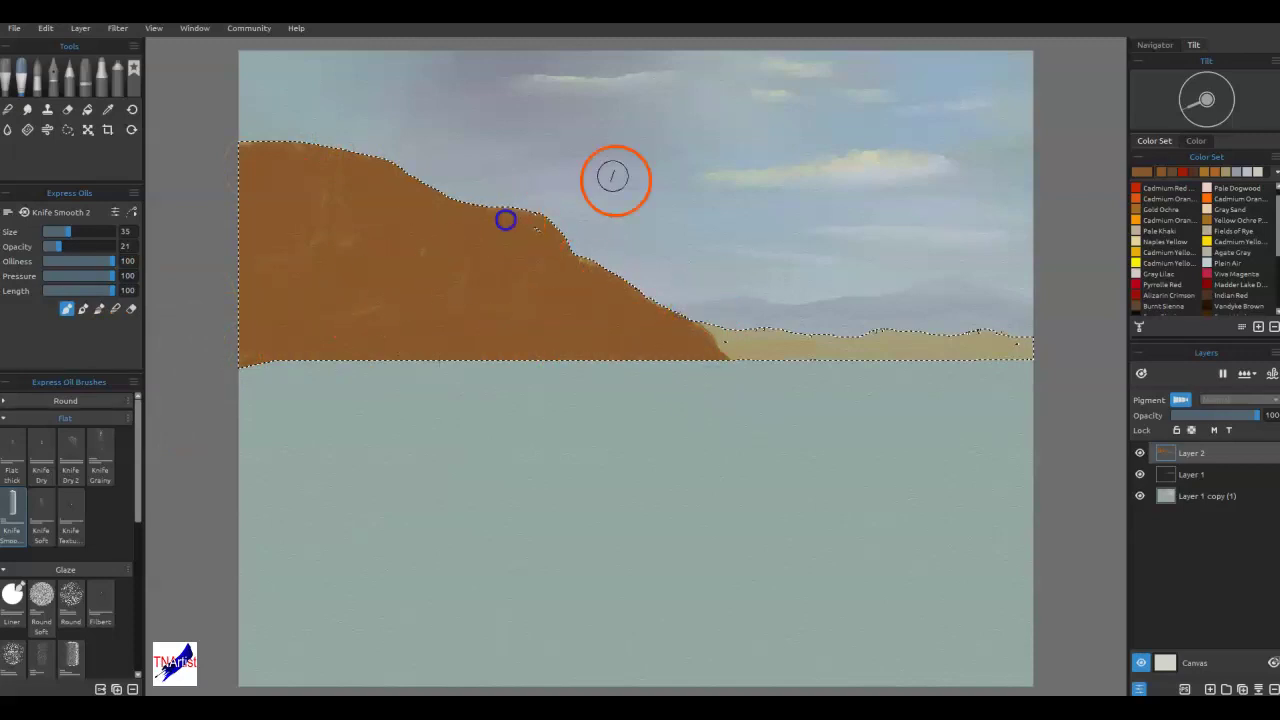
- Change the brush colour to the dark brown #5a4323
left_click(1142, 170)
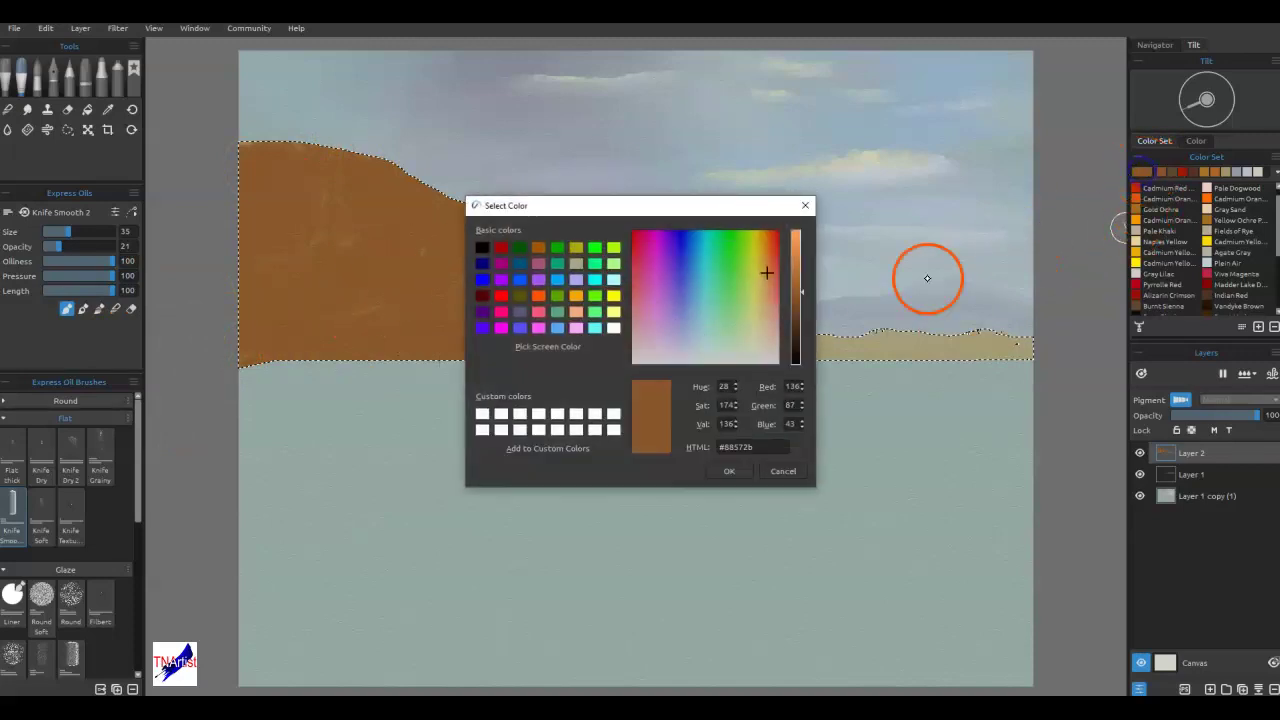
left_click(797, 307)
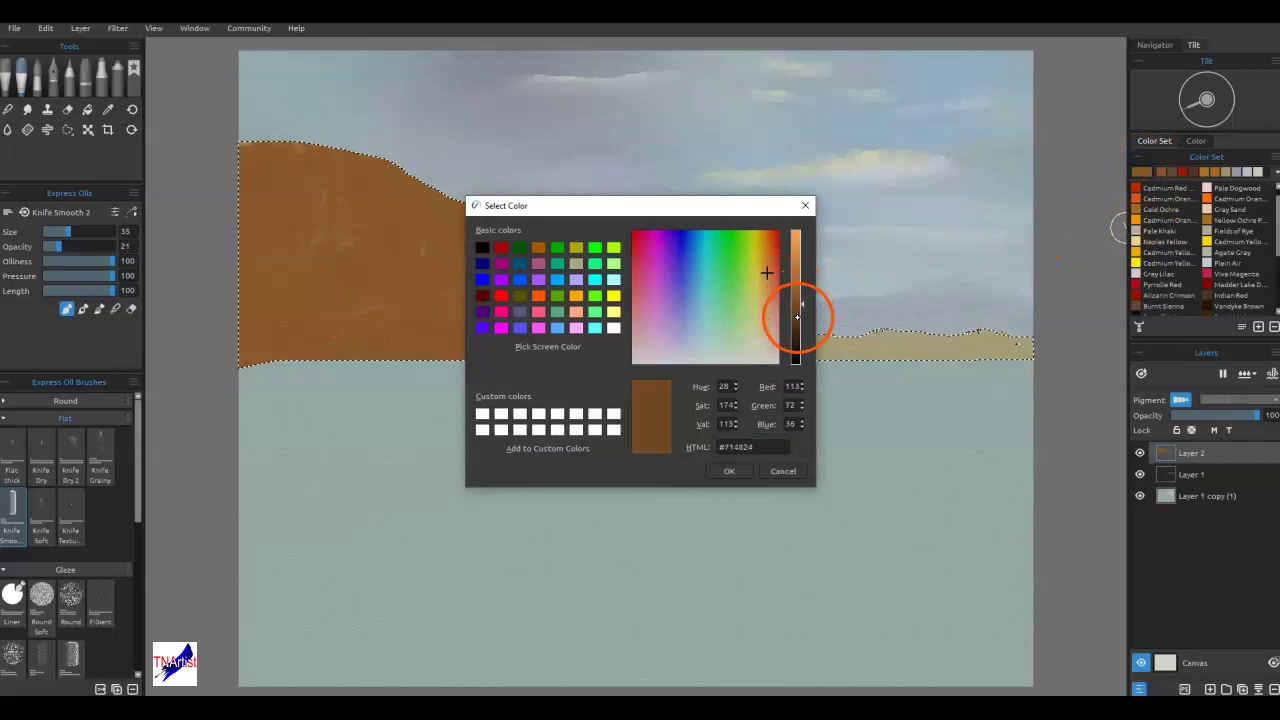
left_click(797, 317)
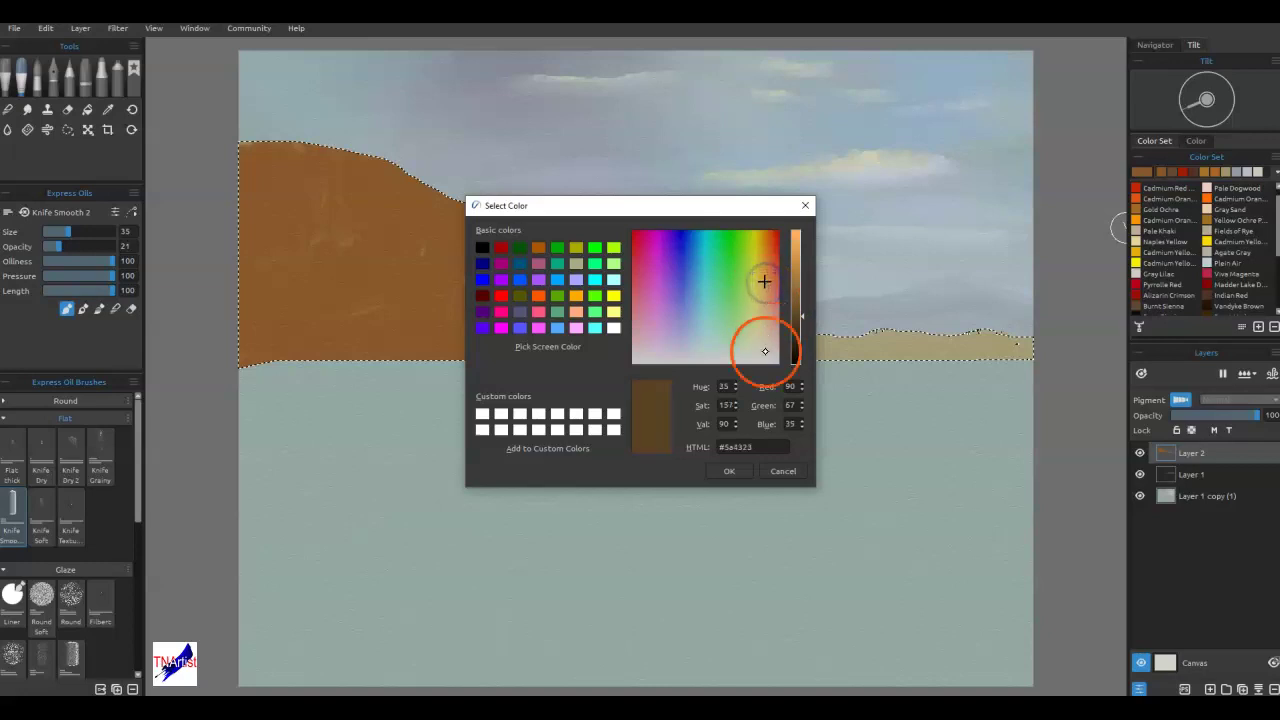
left_click(731, 470)
- Paint dark brown shadow patches across the hill's base, middle and upper slope, then clear the selection
mouse_move(317, 217)
left_mouse_down()
mouse_move(286, 234)
mouse_move(434, 262)
mouse_move(423, 313)
mouse_move(243, 321)
mouse_move(304, 318)
mouse_move(314, 289)
mouse_move(369, 349)
mouse_move(486, 328)
mouse_move(544, 358)
left_mouse_up()
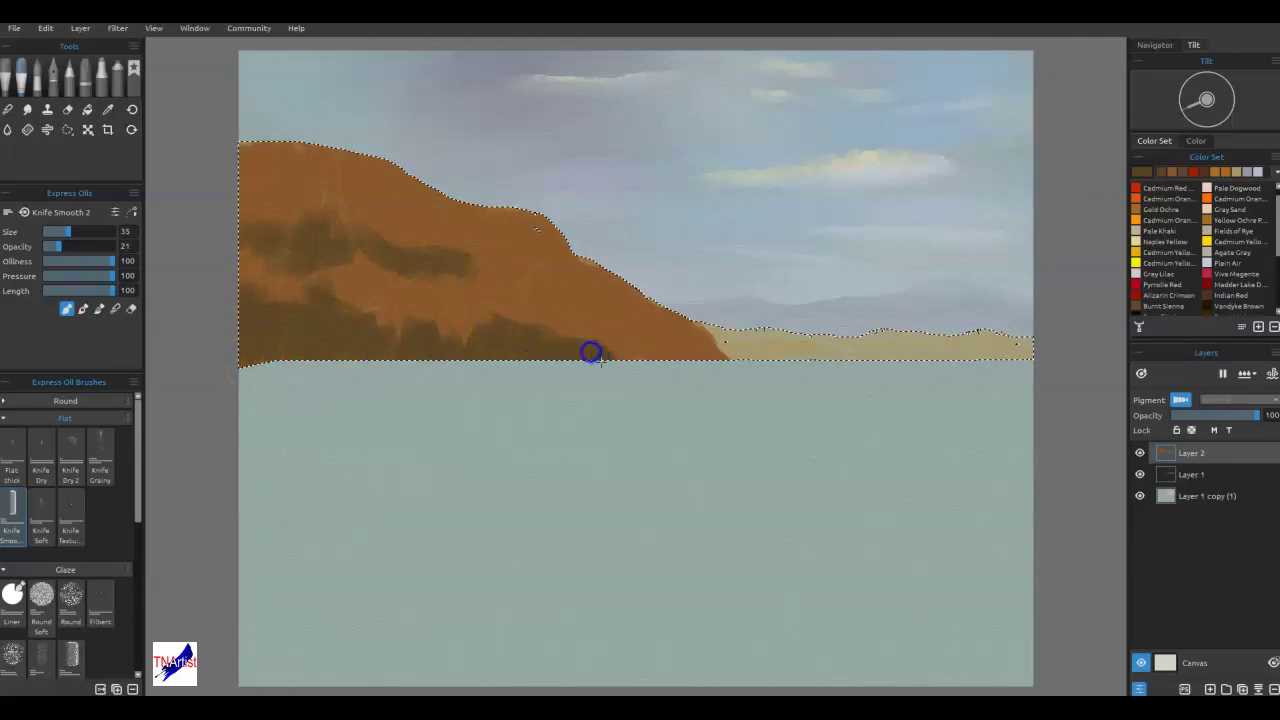
mouse_move(570, 275)
left_mouse_down()
mouse_move(586, 257)
mouse_move(543, 243)
mouse_move(486, 271)
mouse_move(337, 206)
mouse_move(257, 228)
mouse_move(294, 163)
mouse_move(340, 206)
left_mouse_up()
mouse_move(249, 304)
left_mouse_down()
mouse_move(306, 303)
mouse_move(254, 277)
left_mouse_up()
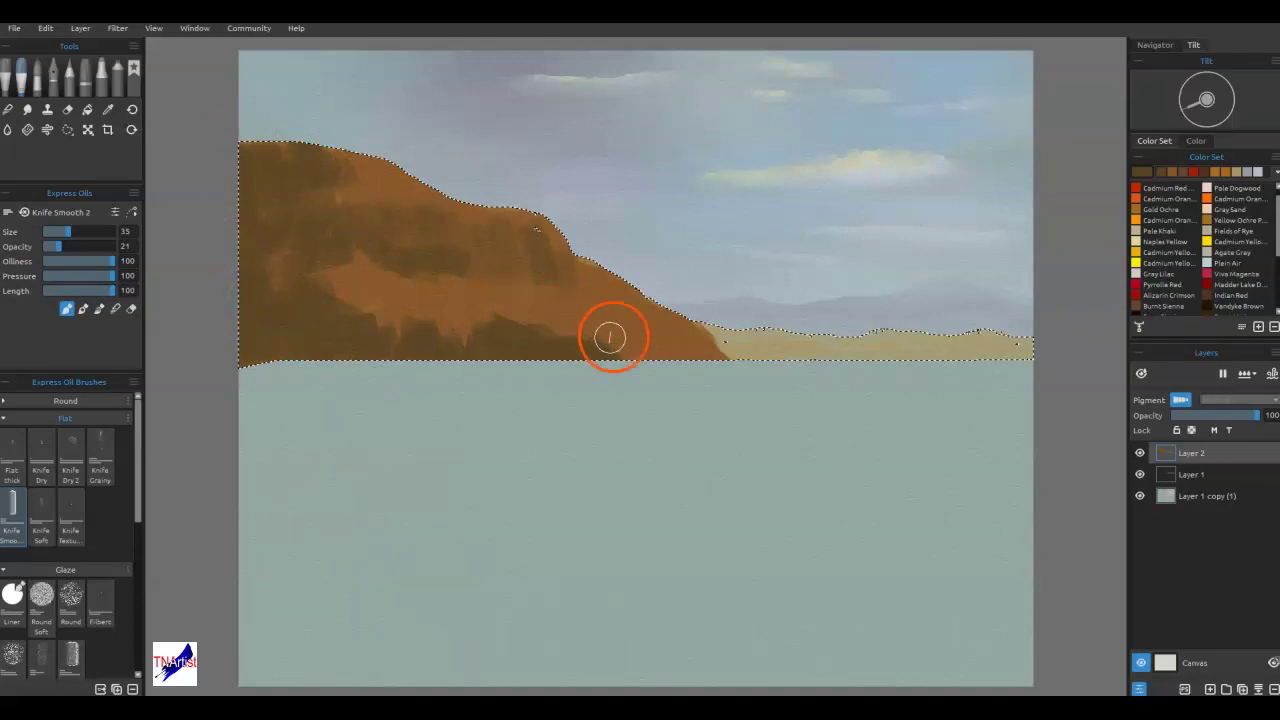
left_click_drag(598, 334, 633, 357)
mouse_move(554, 322)
left_mouse_down()
mouse_move(483, 294)
mouse_move(509, 223)
left_mouse_up()
left_click_drag(427, 221, 263, 204)
left_click_drag(248, 153, 248, 190)
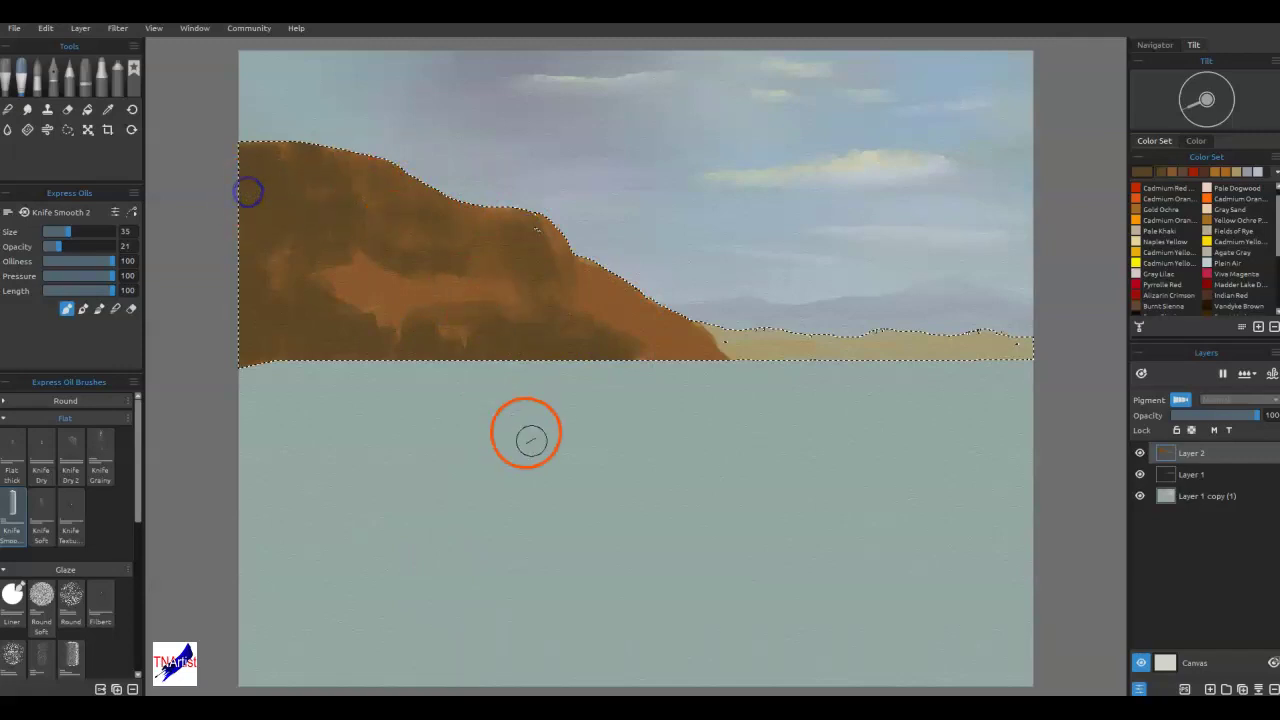
key("ctrl+d")
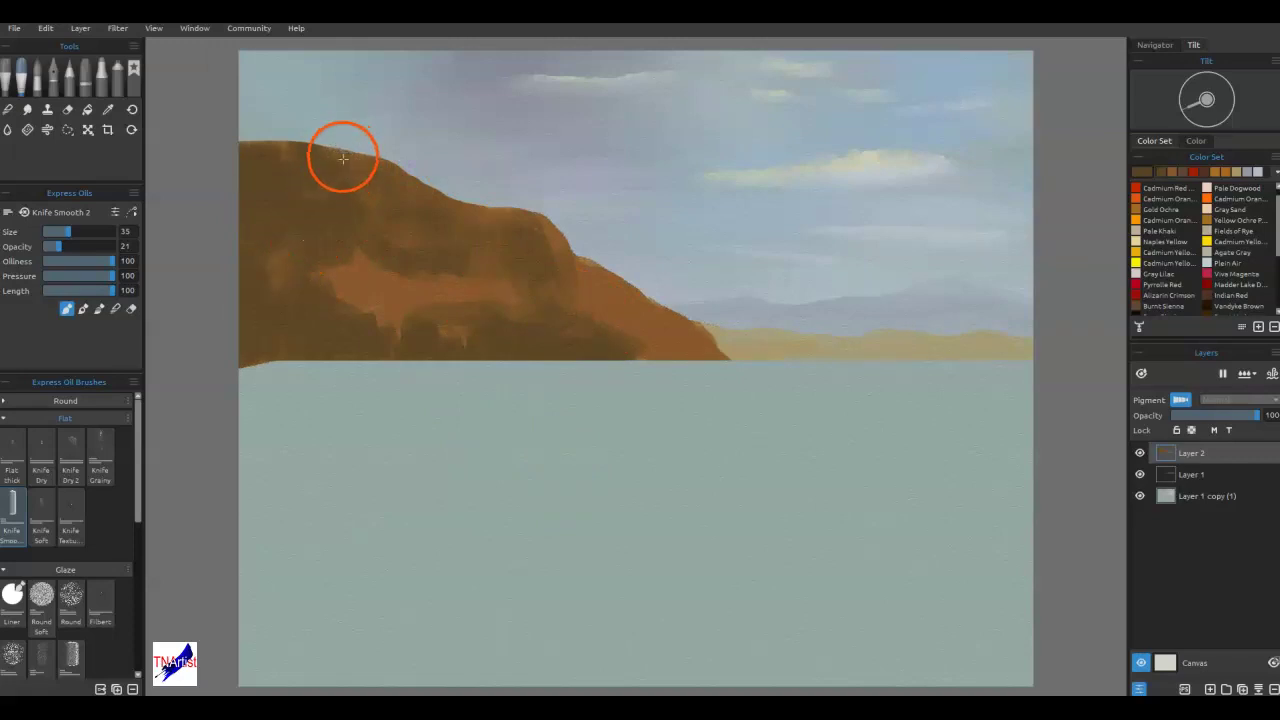
- Reduce the brush size to 16 and dab a bumpy dark brown treeline along the hill's crest and upper slope
key("bracketleft")
key("bracketleft")
key("bracketleft")
key("bracketleft")
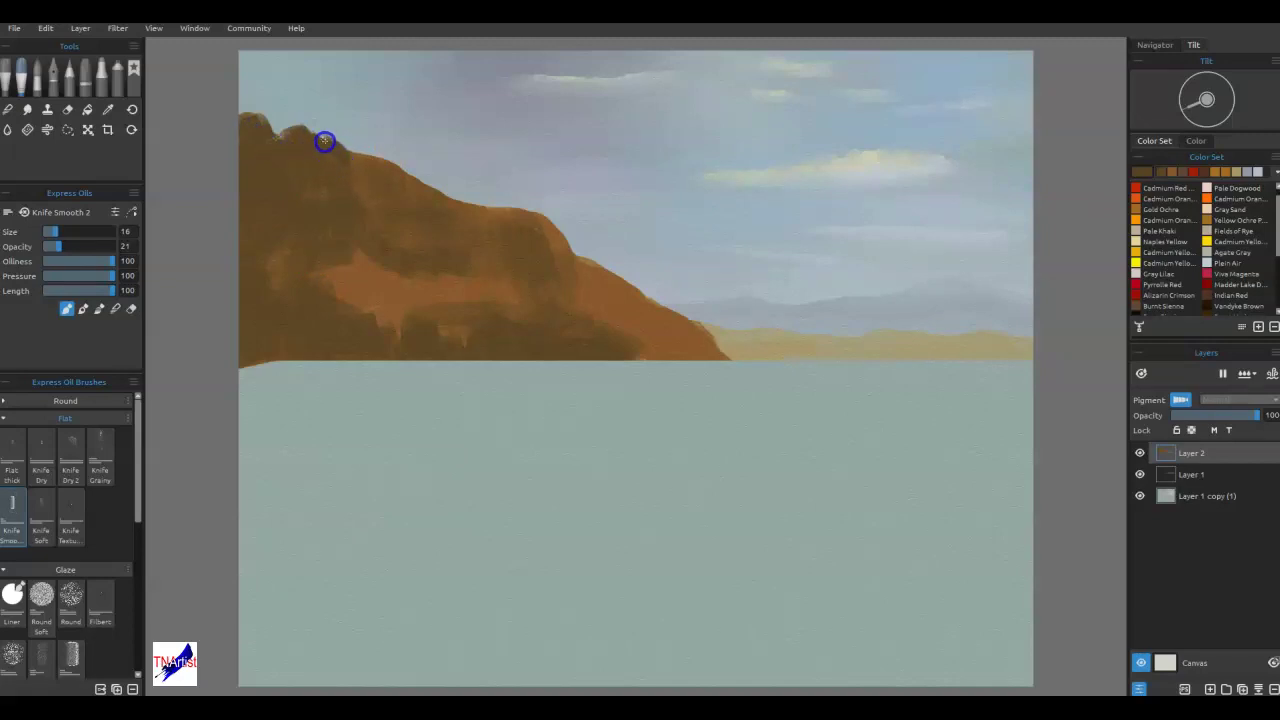
left_click_drag(337, 142, 362, 172)
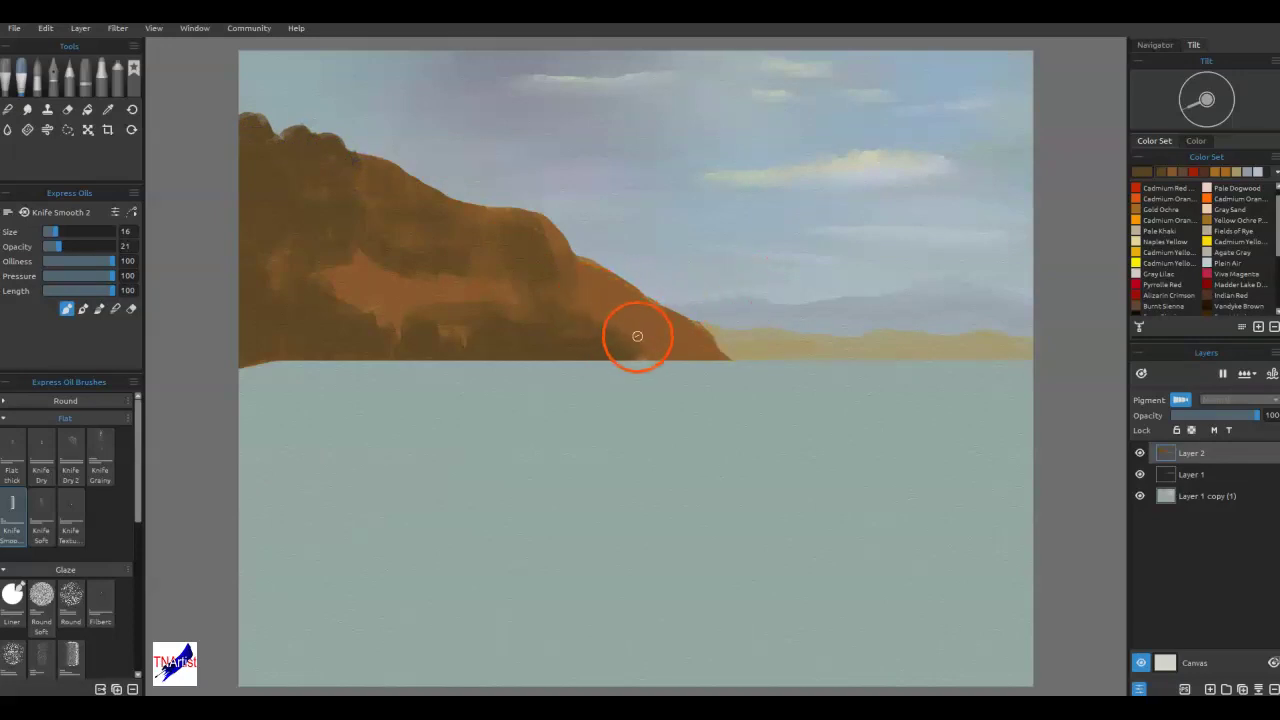
mouse_move(620, 271)
left_mouse_down()
mouse_move(457, 186)
mouse_move(350, 153)
left_mouse_up()
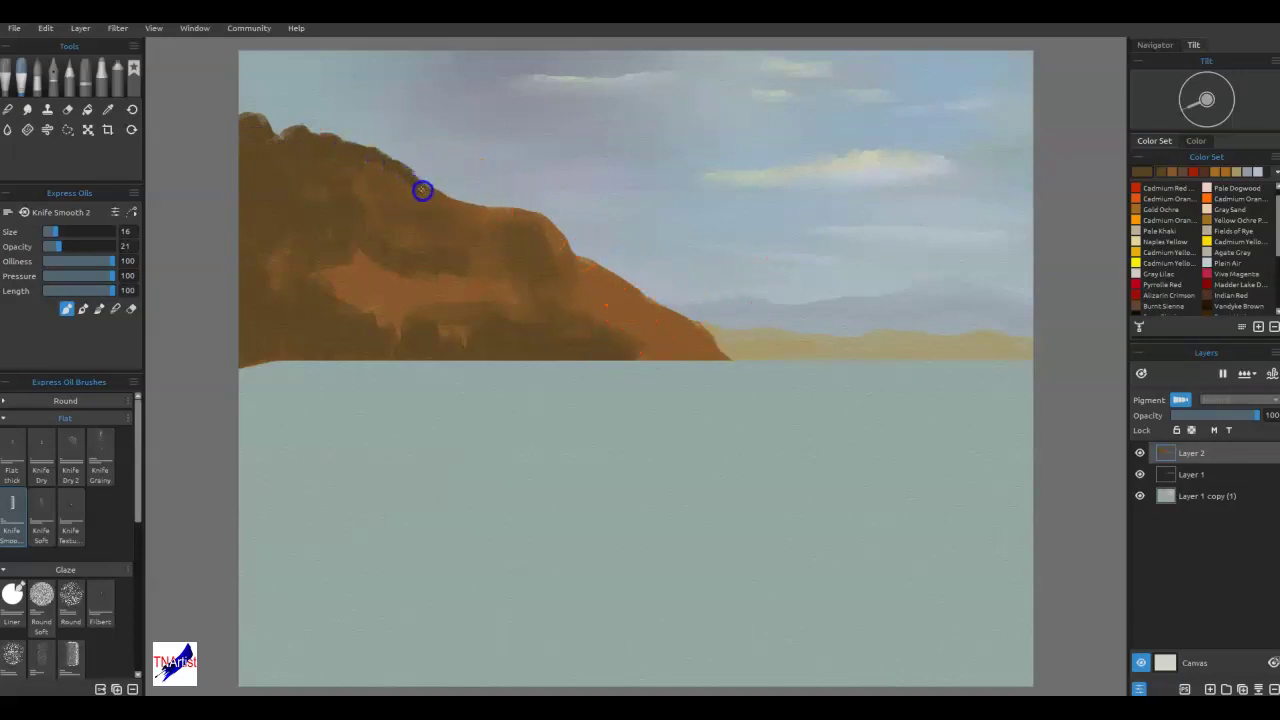
mouse_move(598, 252)
left_mouse_down()
mouse_move(649, 289)
mouse_move(565, 259)
left_mouse_up()
mouse_move(577, 317)
left_mouse_down()
mouse_move(589, 349)
mouse_move(600, 343)
mouse_move(569, 343)
mouse_move(1102, 183)
left_mouse_up()
- Change the brush colour to the muted purple #5a4450
left_click(1144, 173)
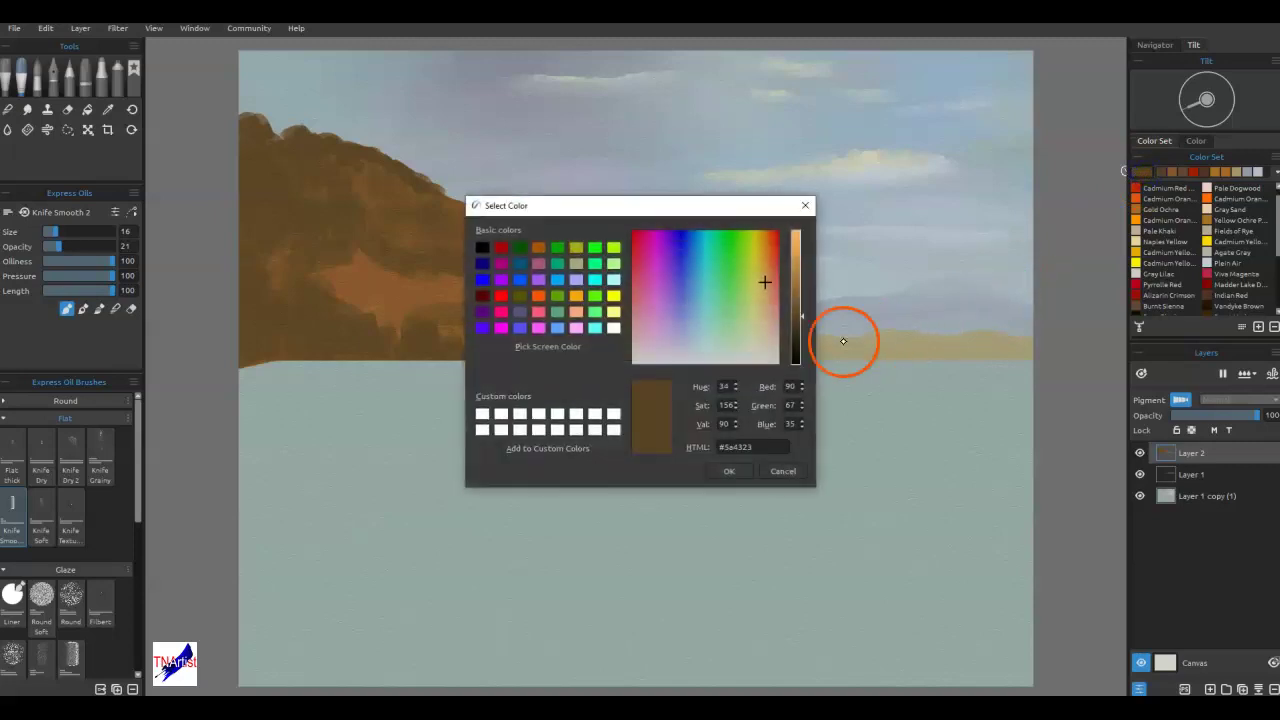
mouse_move(665, 286)
left_mouse_down()
mouse_move(672, 278)
mouse_move(648, 283)
left_mouse_up()
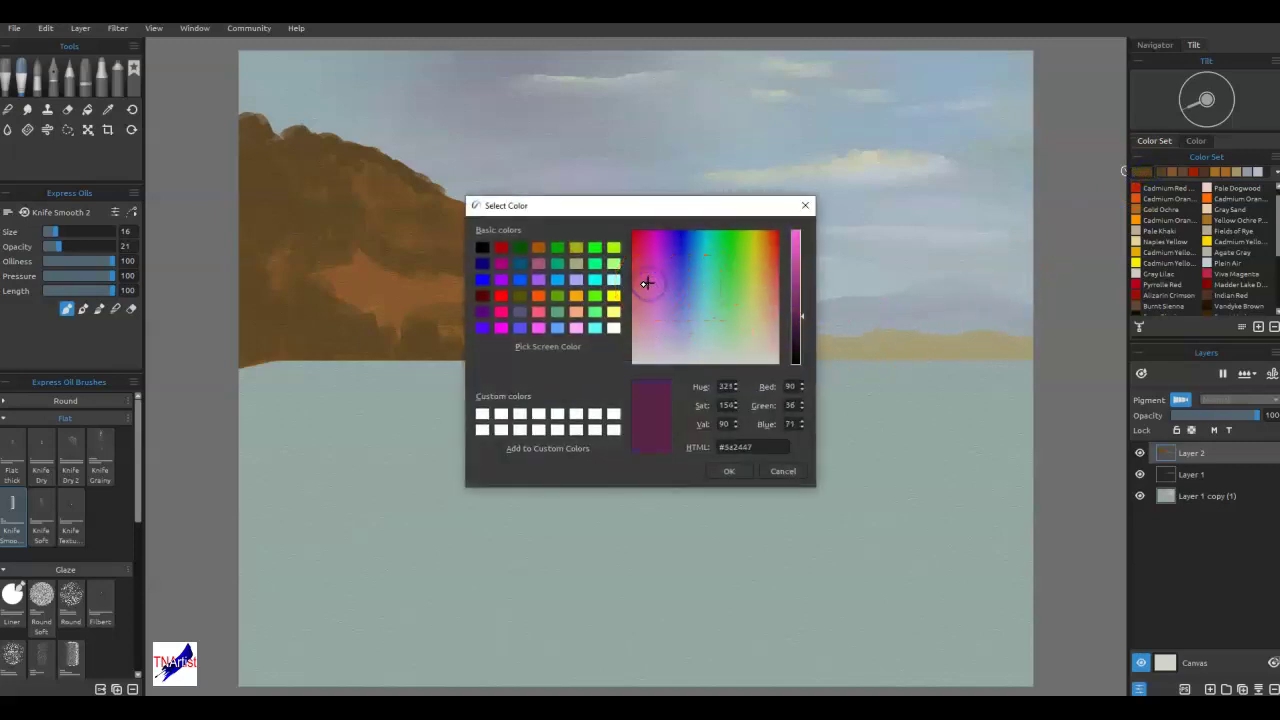
left_click(646, 314)
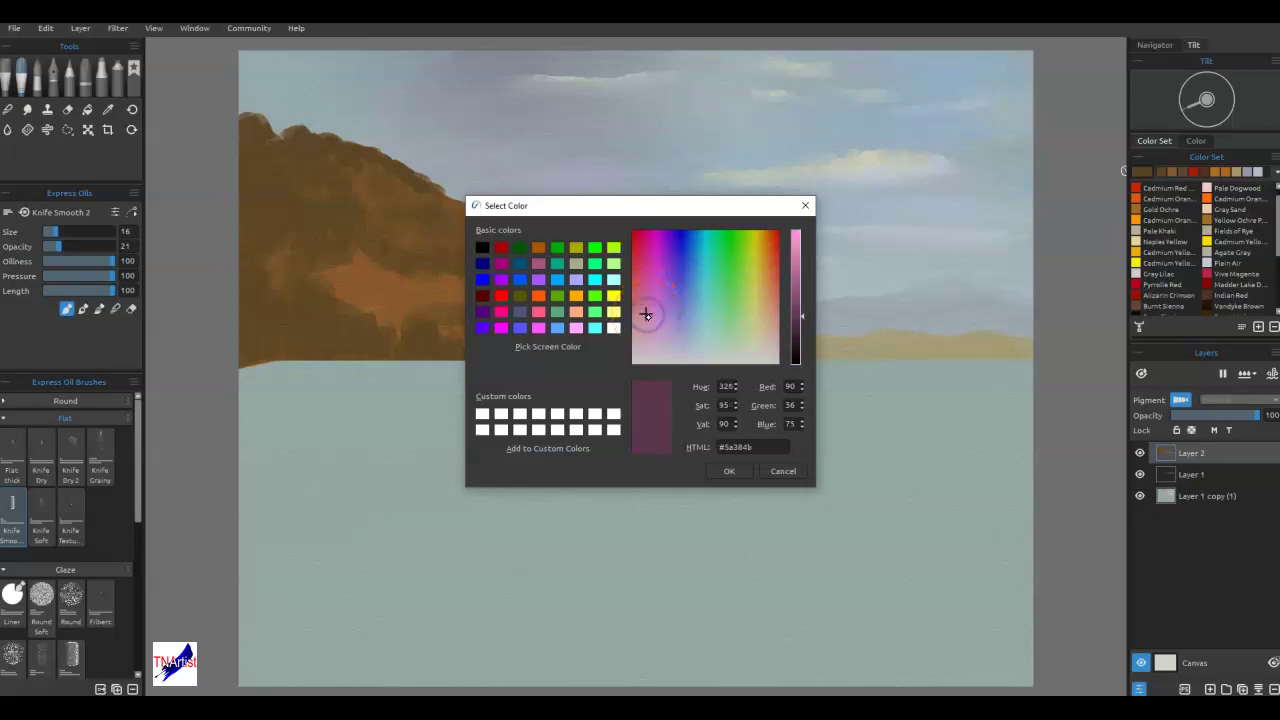
left_click_drag(646, 335, 645, 331)
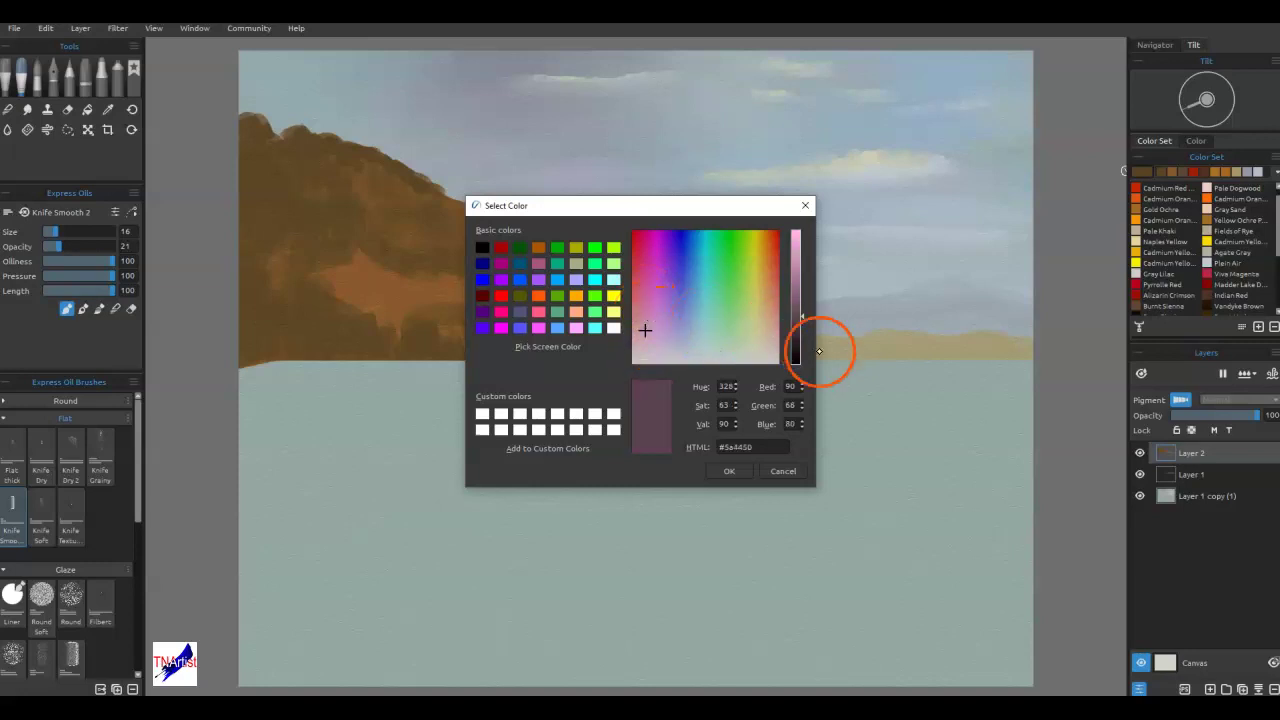
left_click(729, 471)
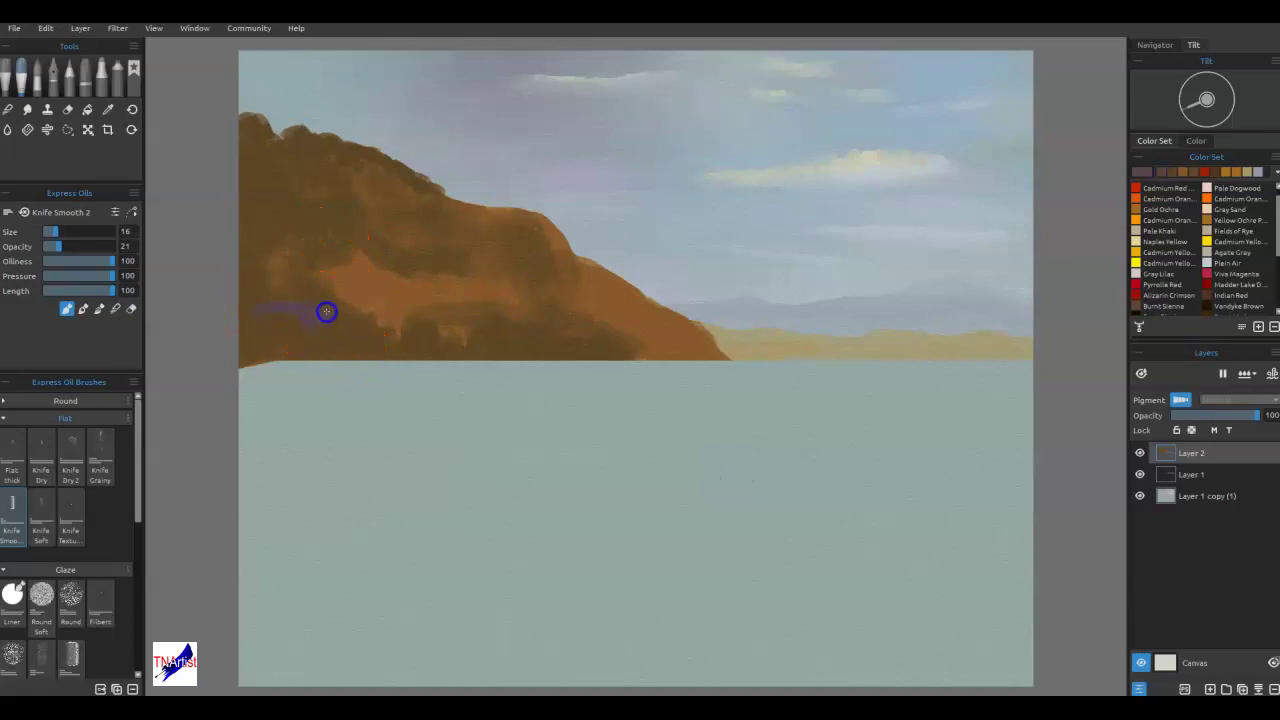
- Darken the purple, stroke it over the hill's lower left area, and sample the resulting colour there
left_click(1143, 173)
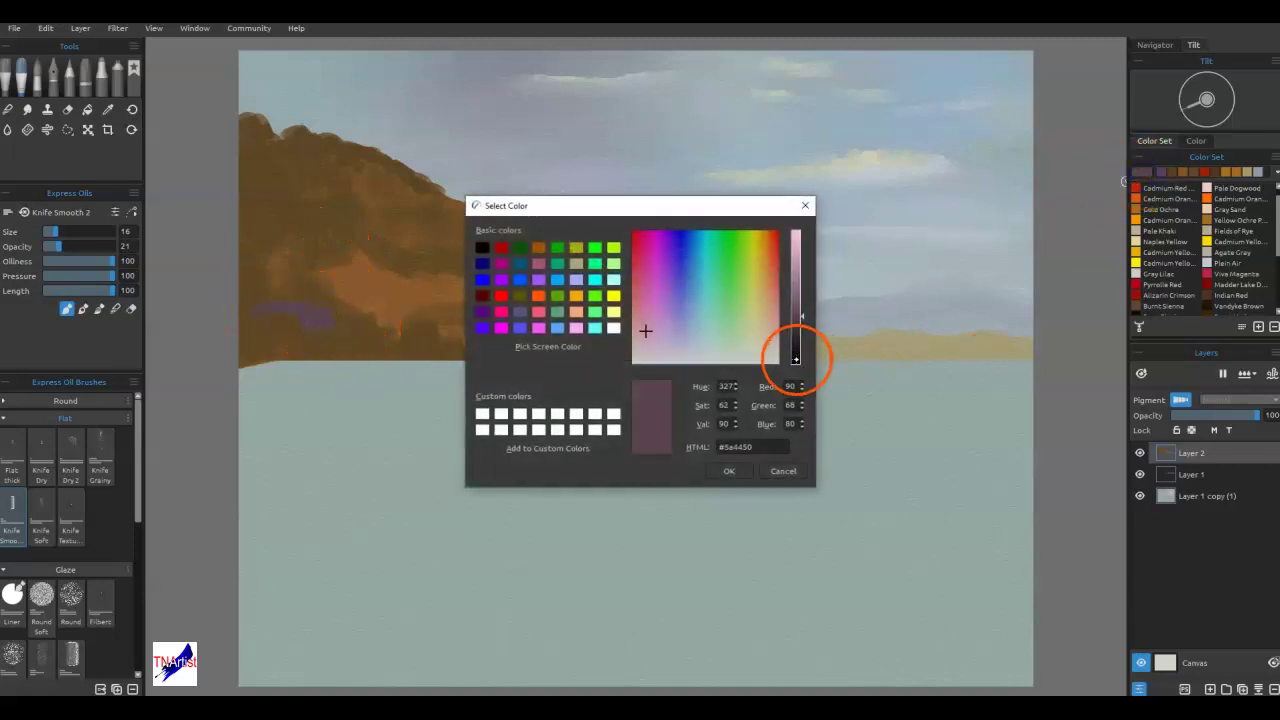
left_click(796, 332)
left_click(725, 470)
mouse_move(297, 335)
left_mouse_down()
mouse_move(300, 314)
mouse_move(320, 324)
mouse_move(277, 340)
mouse_move(320, 316)
left_mouse_up()
key("n")
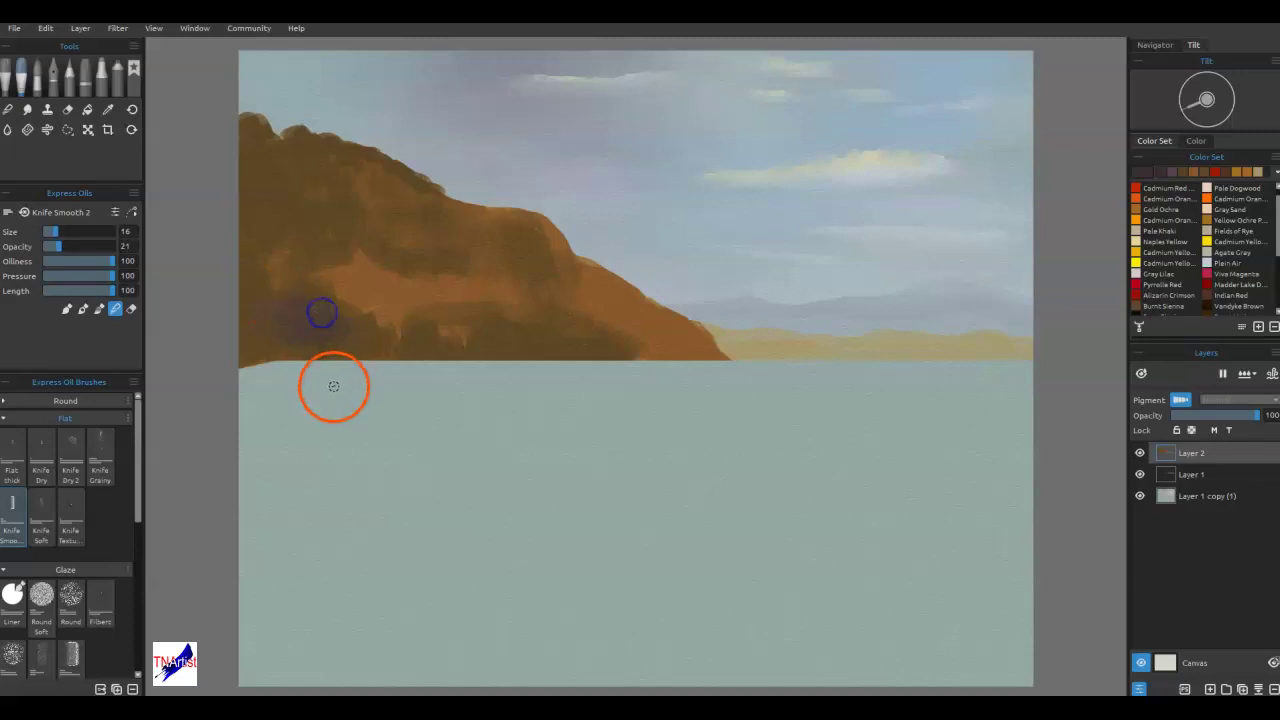
left_click(303, 329, "alt")
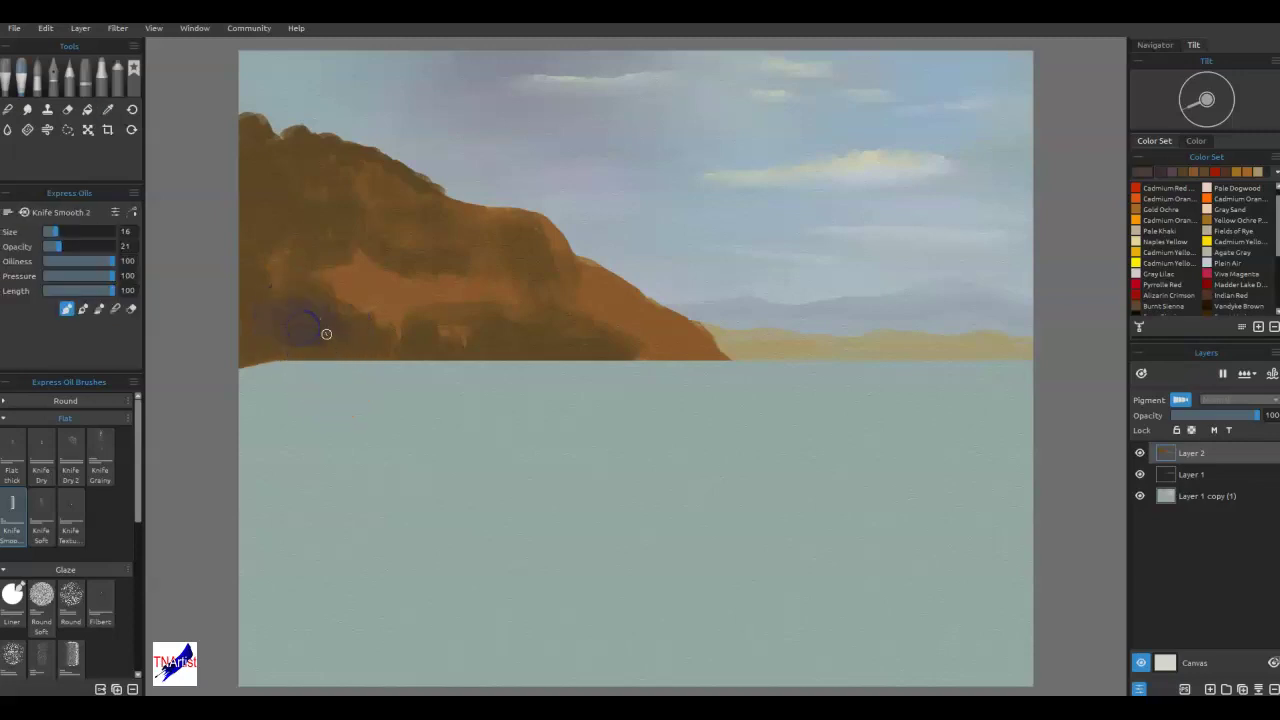
- Paint a dark purple-brown shadow with a rounded upper edge along the hill's base by the shoreline
left_click_drag(354, 327, 349, 347)
mouse_move(349, 346)
left_mouse_down()
mouse_move(393, 342)
mouse_move(408, 303)
left_mouse_up()
left_click_drag(365, 357, 354, 325)
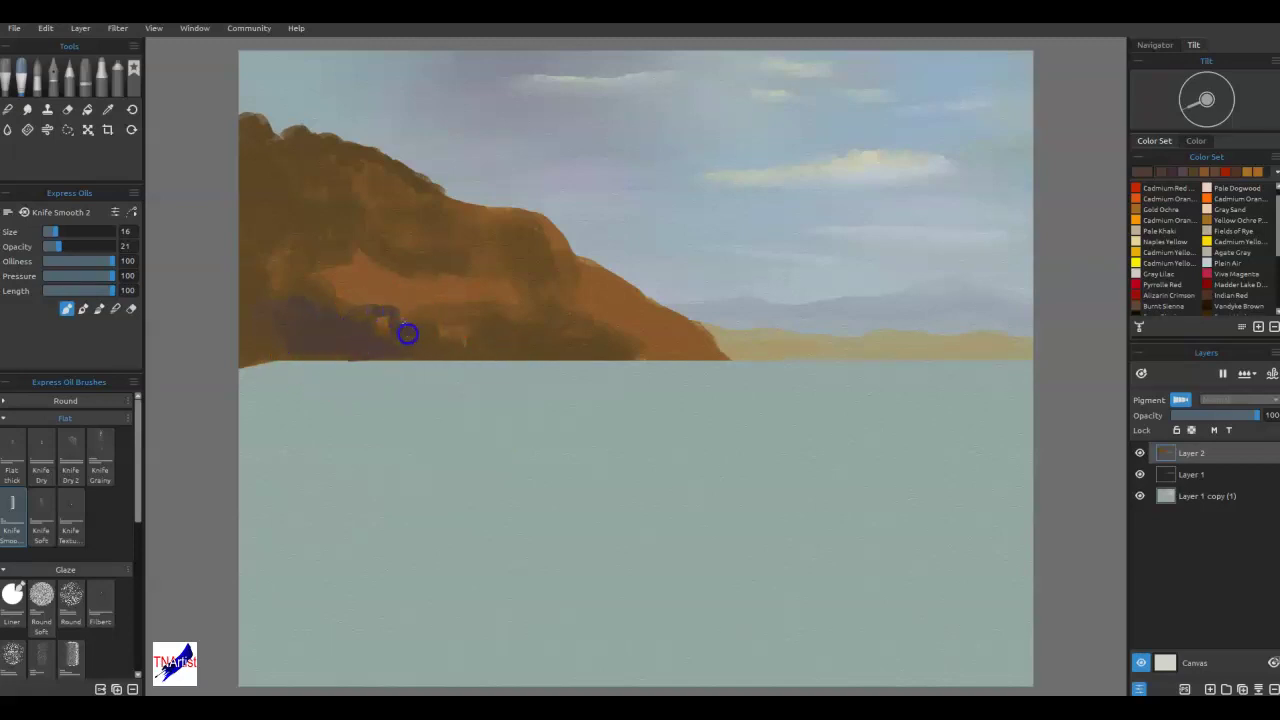
mouse_move(232, 307)
left_mouse_down()
mouse_move(297, 346)
mouse_move(386, 314)
mouse_move(447, 335)
left_mouse_up()
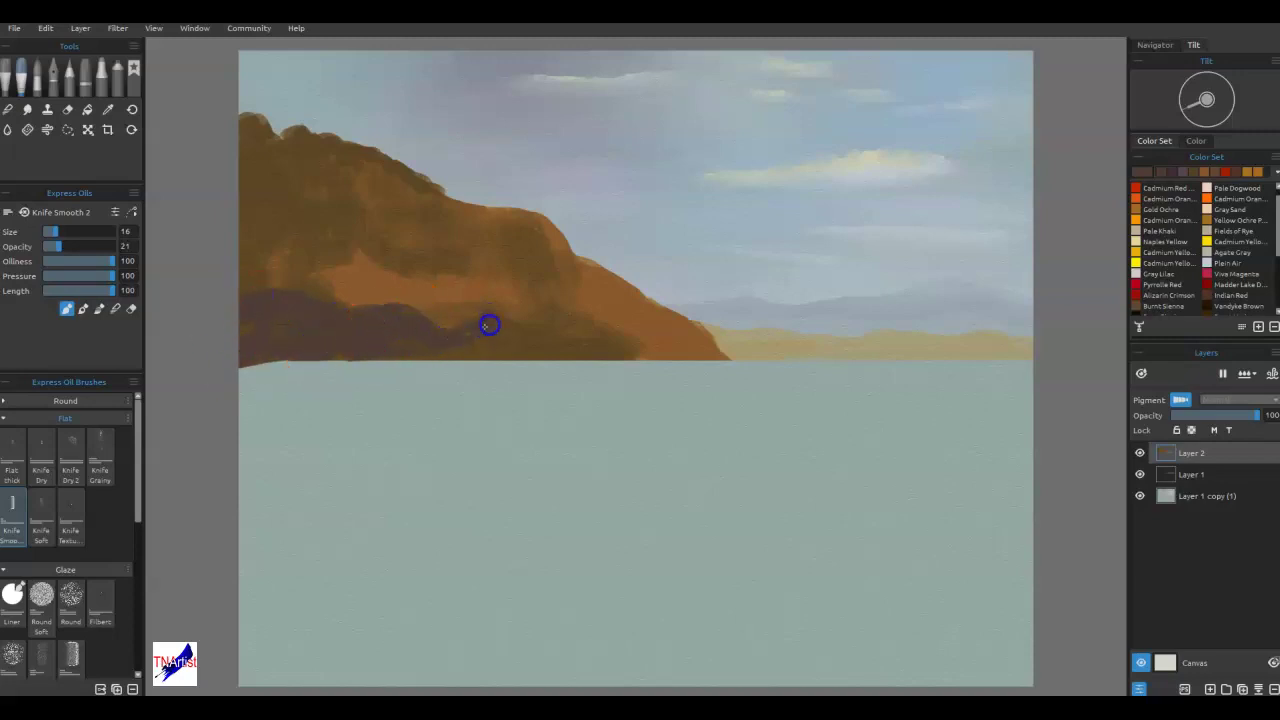
left_click_drag(530, 353, 549, 350)
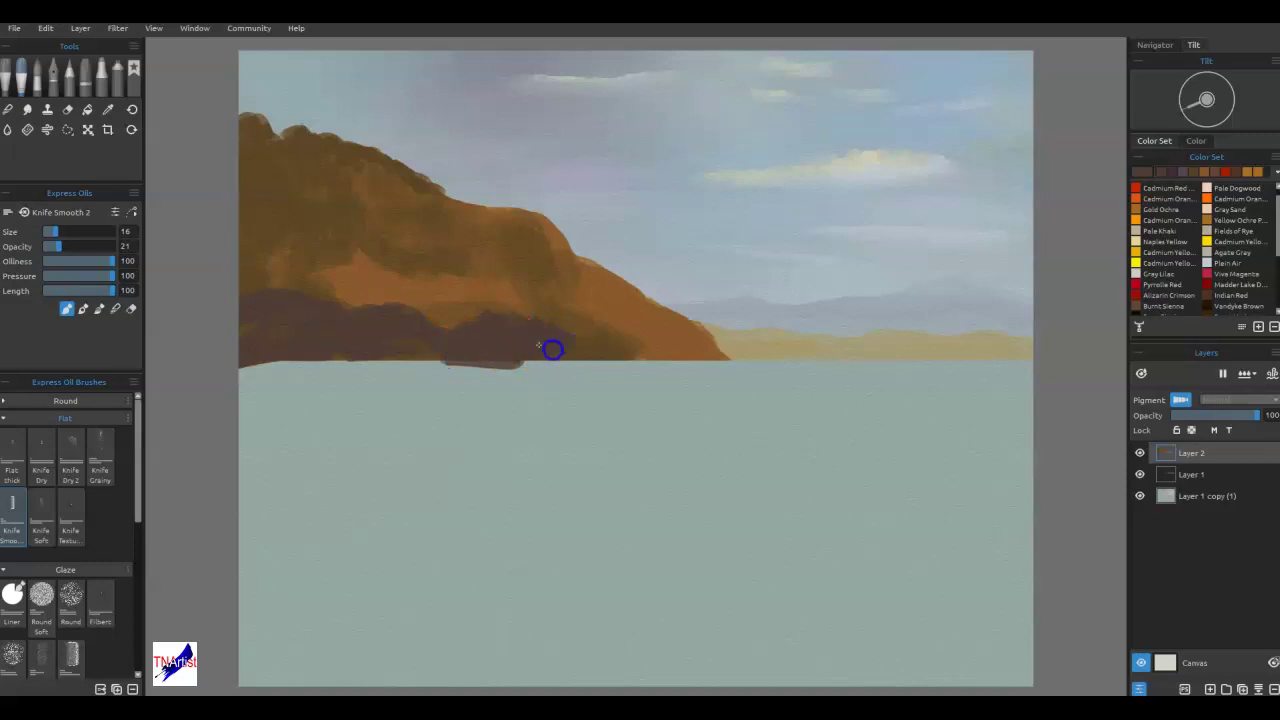
- Add a dark purple-brown shadow band across the middle of the hill and dark dabs along its crest
left_click_drag(469, 357, 258, 226)
left_click_drag(431, 253, 490, 258)
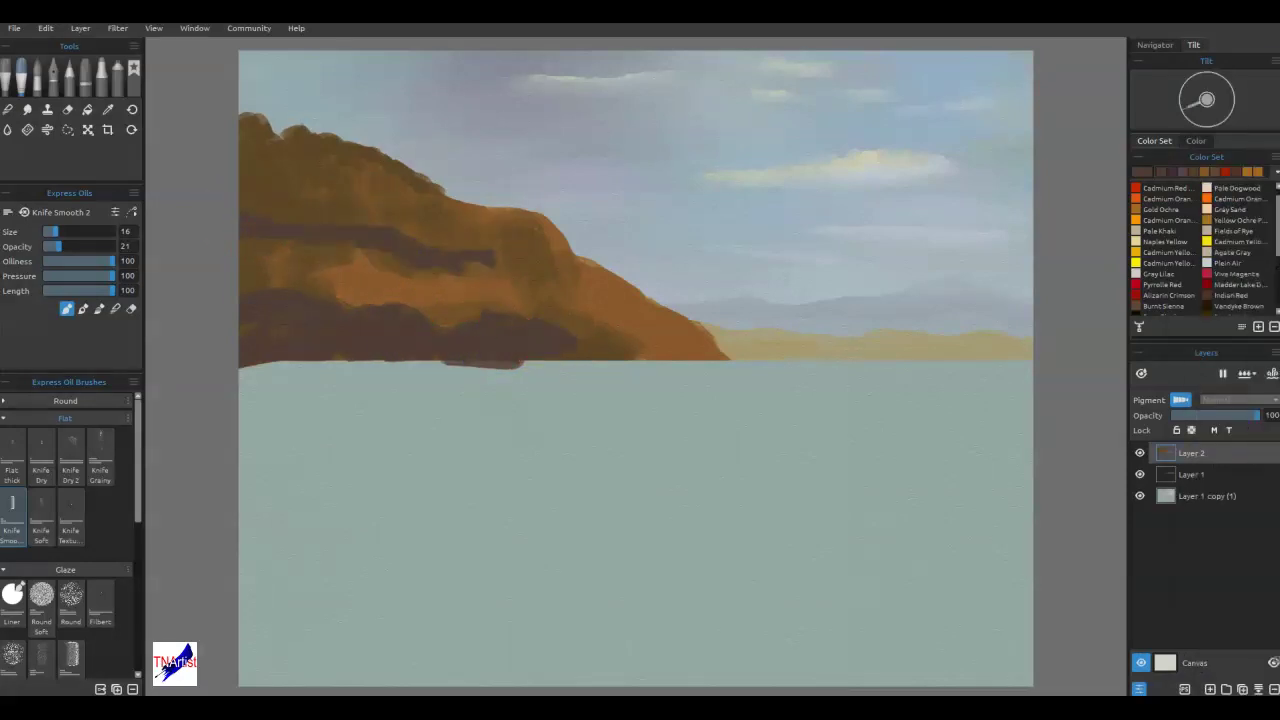
mouse_move(478, 219)
left_mouse_down()
mouse_move(480, 263)
mouse_move(463, 200)
mouse_move(477, 229)
mouse_move(423, 246)
mouse_move(363, 200)
mouse_move(266, 163)
mouse_move(254, 131)
left_mouse_up()
left_click_drag(342, 152, 355, 150)
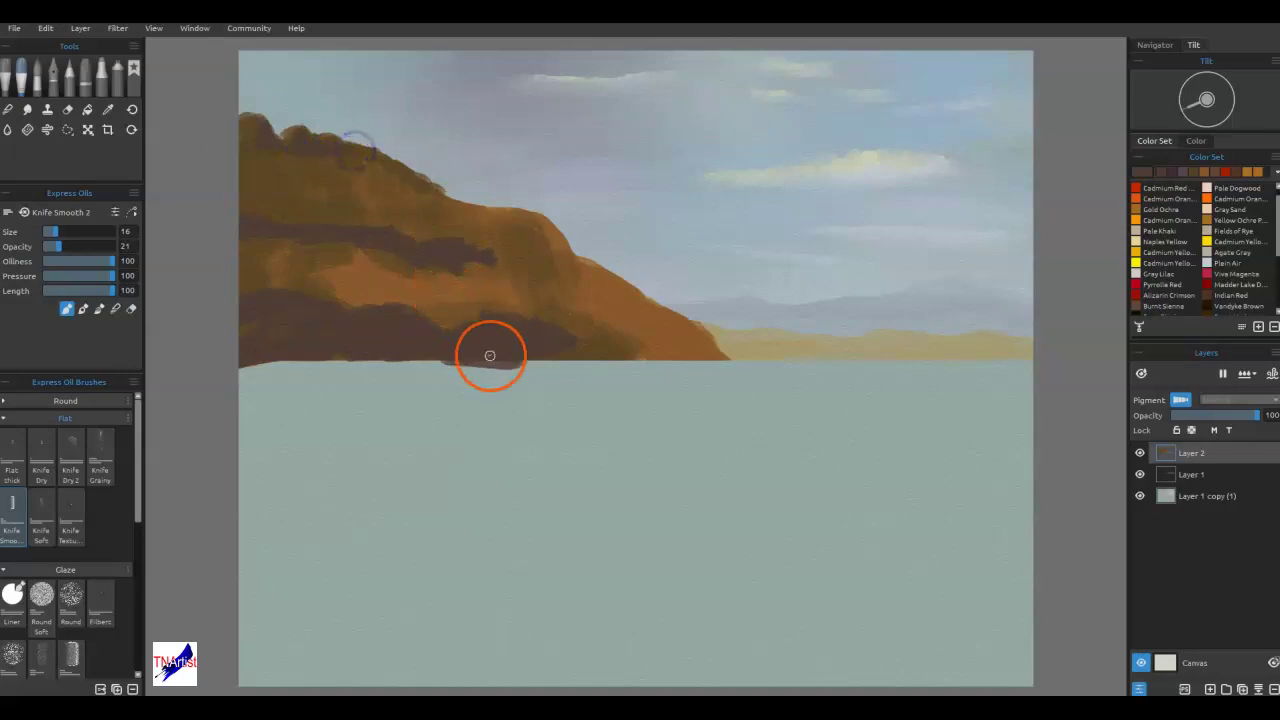
- Build a rounded headland at the hill's right end in dark purple-brown, filling its face with browns sampled from the hill
mouse_move(490, 355)
left_mouse_down()
mouse_move(563, 343)
mouse_move(566, 366)
mouse_move(473, 347)
left_mouse_up()
mouse_move(576, 354)
left_mouse_down()
mouse_move(560, 327)
mouse_move(745, 362)
mouse_move(626, 357)
mouse_move(637, 315)
mouse_move(591, 349)
mouse_move(563, 343)
mouse_move(659, 268)
mouse_move(626, 294)
mouse_move(626, 354)
mouse_move(643, 288)
mouse_move(649, 310)
mouse_move(551, 300)
mouse_move(549, 289)
left_mouse_up()
left_click(667, 343, "alt")
left_click(585, 286, "alt")
left_click_drag(660, 270, 666, 273)
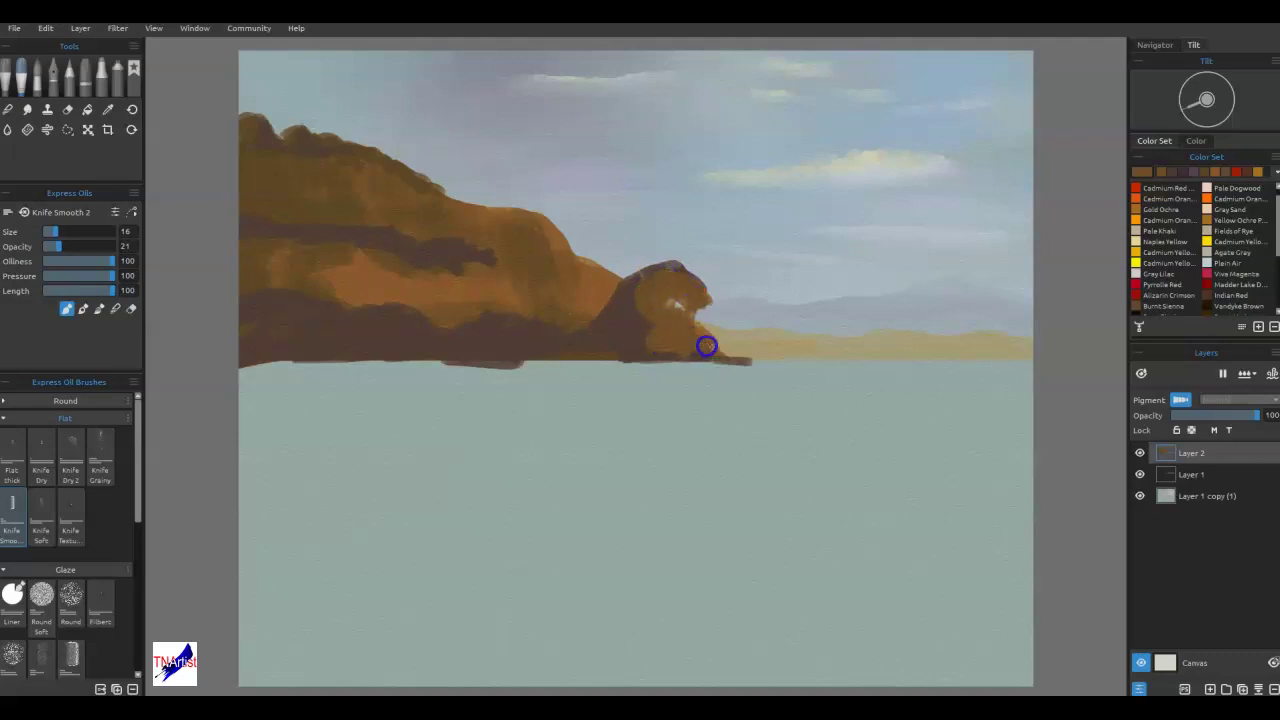
- Shape the headland's right slope and foot in sampled dark purple-brown, and fill the gaps in its face with sampled brown
left_click(635, 352, "alt")
left_click_drag(718, 349, 705, 314)
left_click_drag(742, 354, 706, 346)
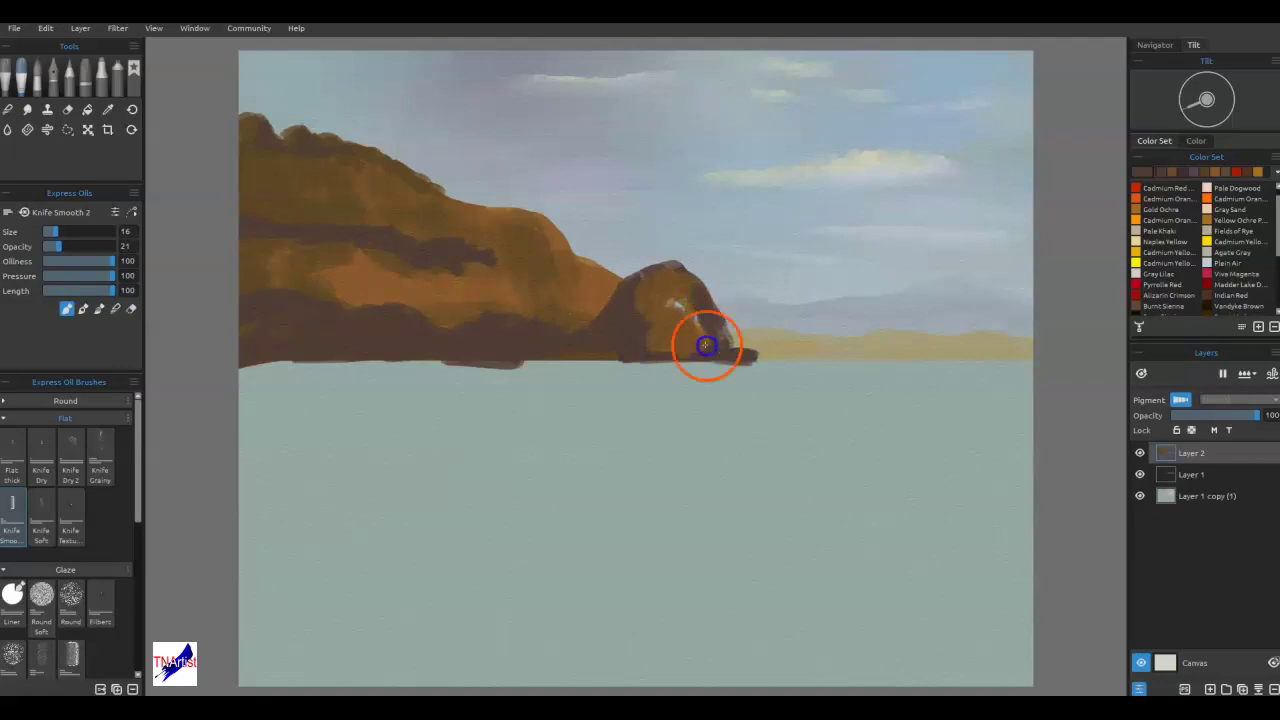
left_click(684, 335, "alt")
mouse_move(698, 294)
left_mouse_down()
mouse_move(712, 349)
mouse_move(725, 350)
mouse_move(668, 305)
left_mouse_up()
key("alt")
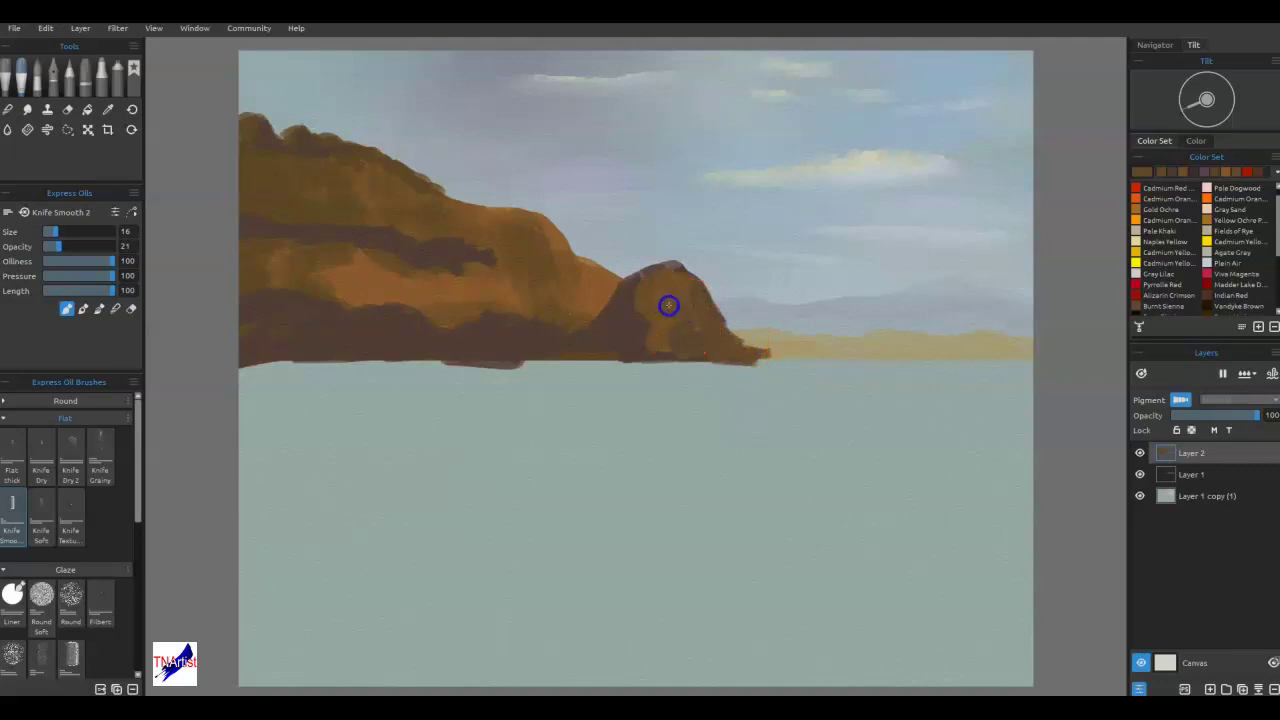
left_click_drag(698, 352, 694, 329)
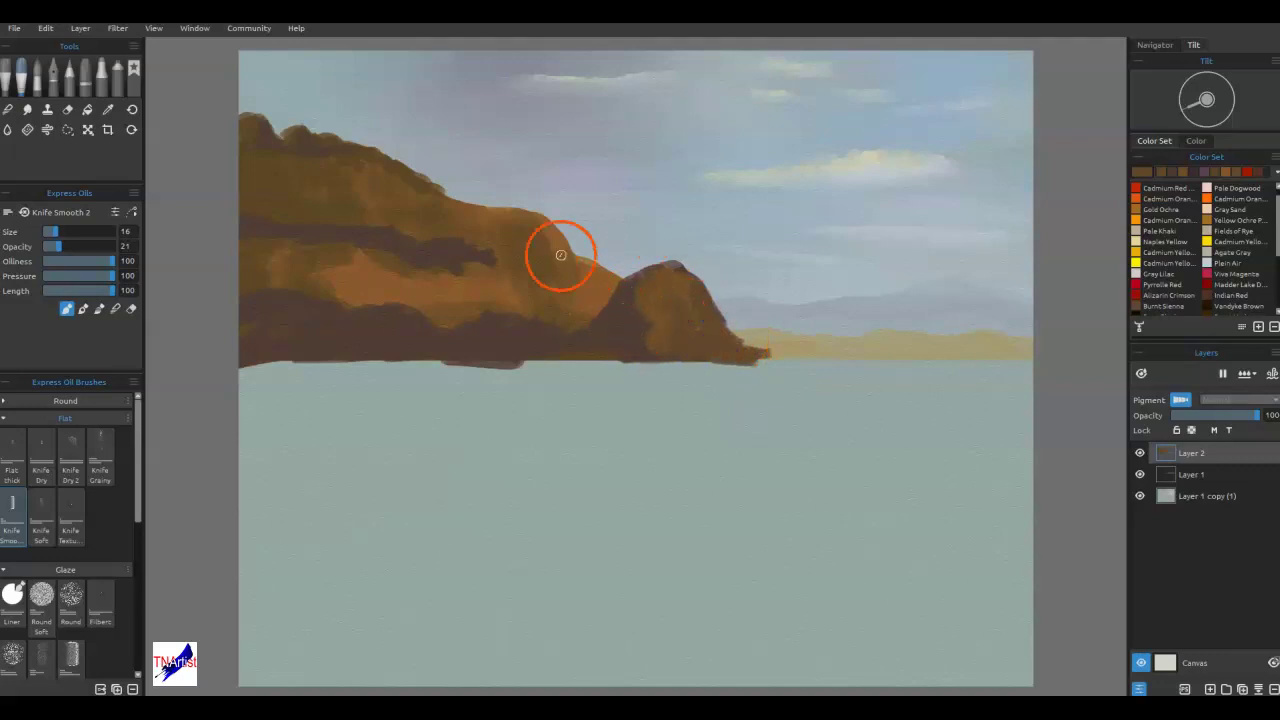
- Refine the headland's crest, left face and right slope with sampled brown tones
left_click_drag(650, 292, 658, 274)
key("alt")
left_click_drag(642, 331, 650, 336)
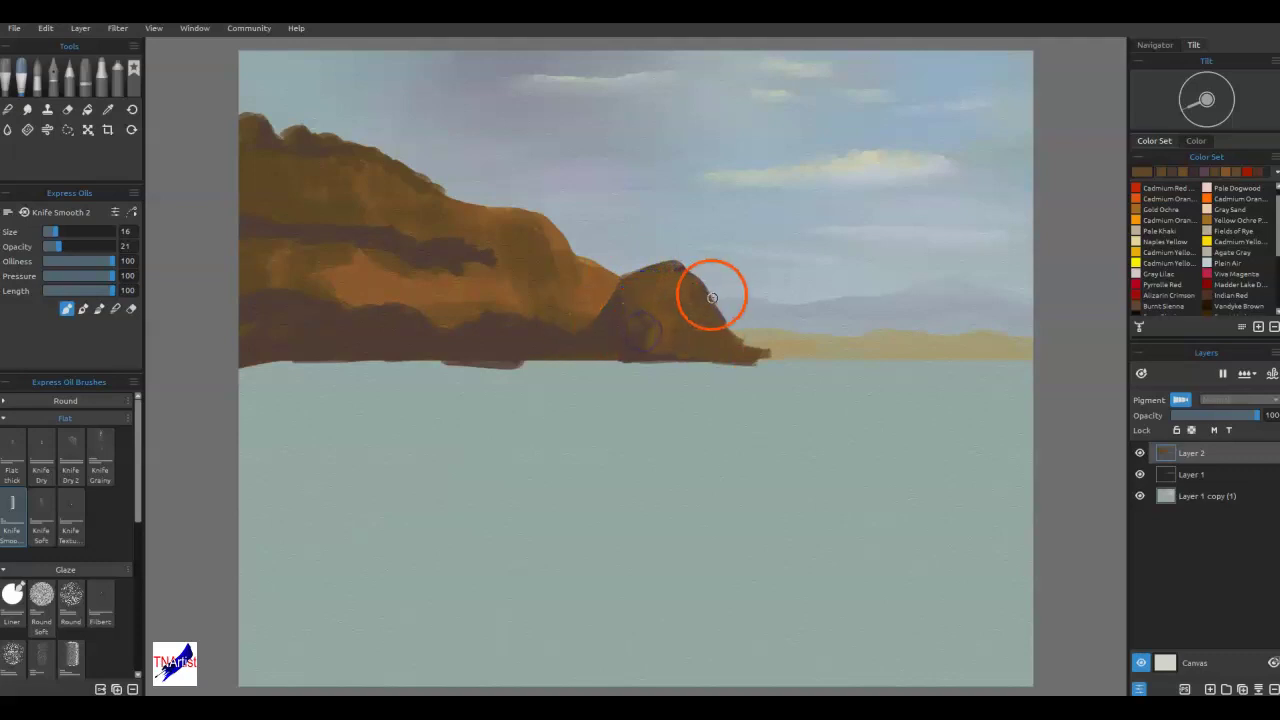
left_click_drag(728, 342, 765, 358)
key("alt")
left_click_drag(706, 311, 722, 322)
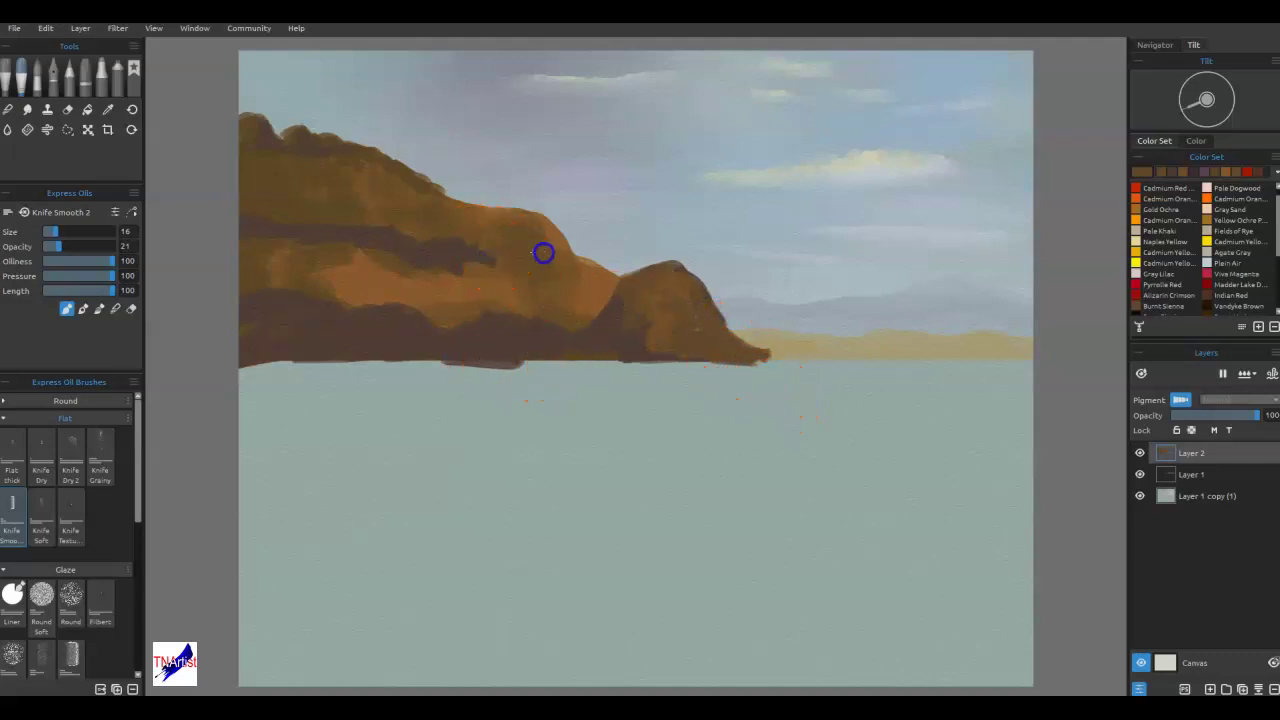
- Dab brown over the orange areas in the hill's middle and right slope to break them up
mouse_move(554, 283)
left_mouse_down()
mouse_move(563, 303)
mouse_move(524, 277)
mouse_move(498, 284)
left_mouse_up()
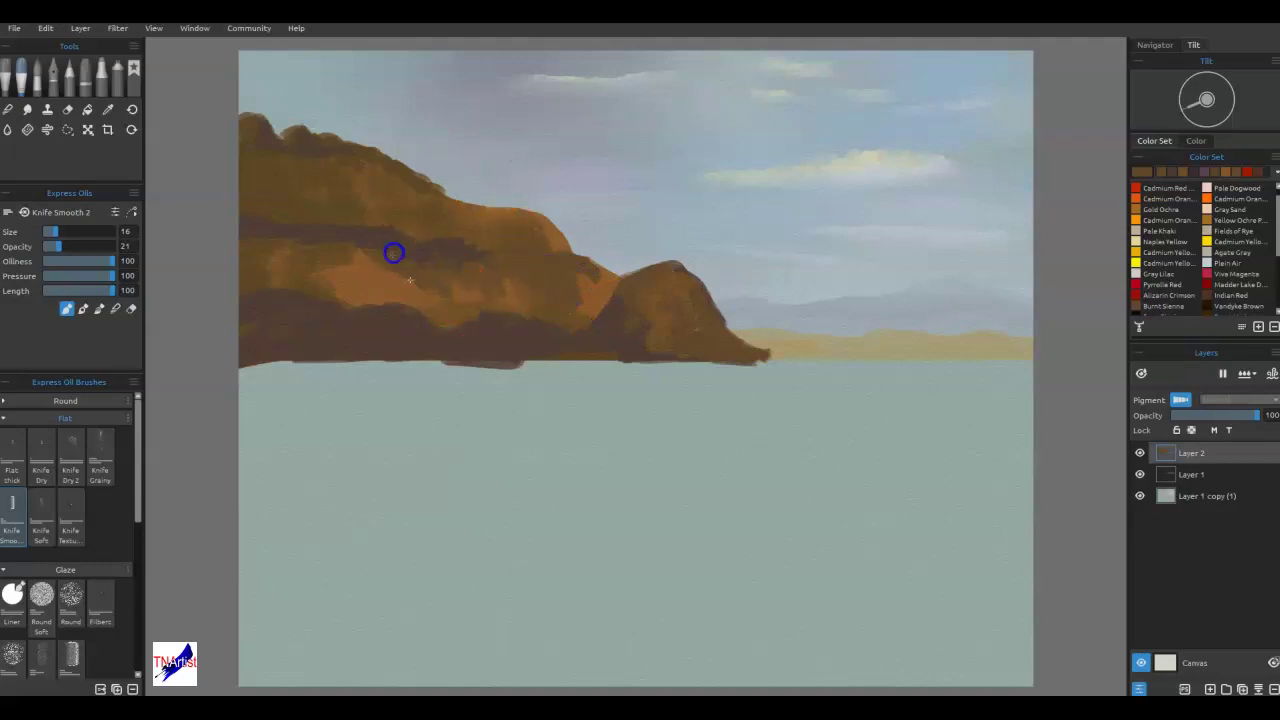
left_click_drag(366, 276, 364, 290)
mouse_move(422, 277)
left_mouse_down()
mouse_move(453, 305)
mouse_move(551, 251)
mouse_move(583, 289)
mouse_move(527, 241)
left_mouse_up()
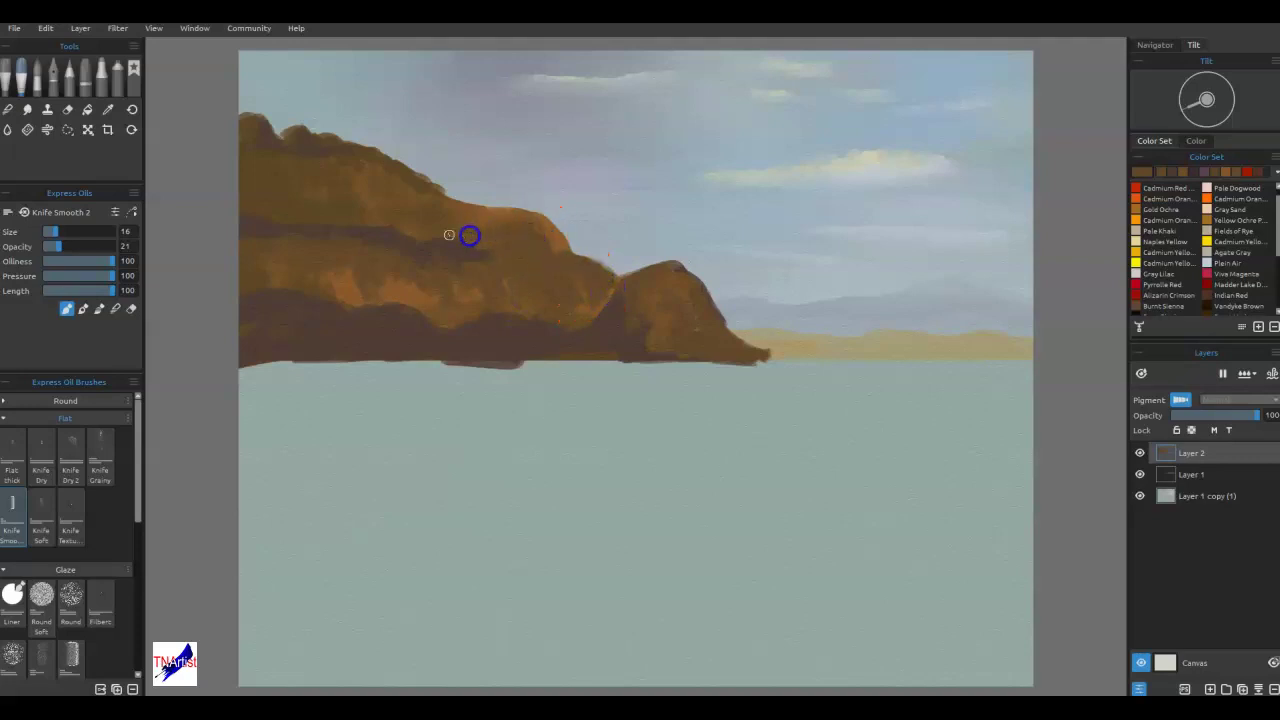
- Work brown into the hill's shadow bands and base, and extend the headland's low tip to the right along the shoreline
mouse_move(380, 217)
left_mouse_down()
mouse_move(329, 157)
mouse_move(348, 162)
left_mouse_up()
mouse_move(383, 288)
left_mouse_down()
mouse_move(273, 344)
mouse_move(349, 337)
mouse_move(382, 352)
left_mouse_up()
left_click_drag(616, 348, 666, 357)
left_click(815, 375)
mouse_move(827, 521)
left_mouse_down()
mouse_move(851, 526)
mouse_move(720, 357)
mouse_move(746, 346)
mouse_move(735, 345)
mouse_move(808, 357)
left_mouse_up()
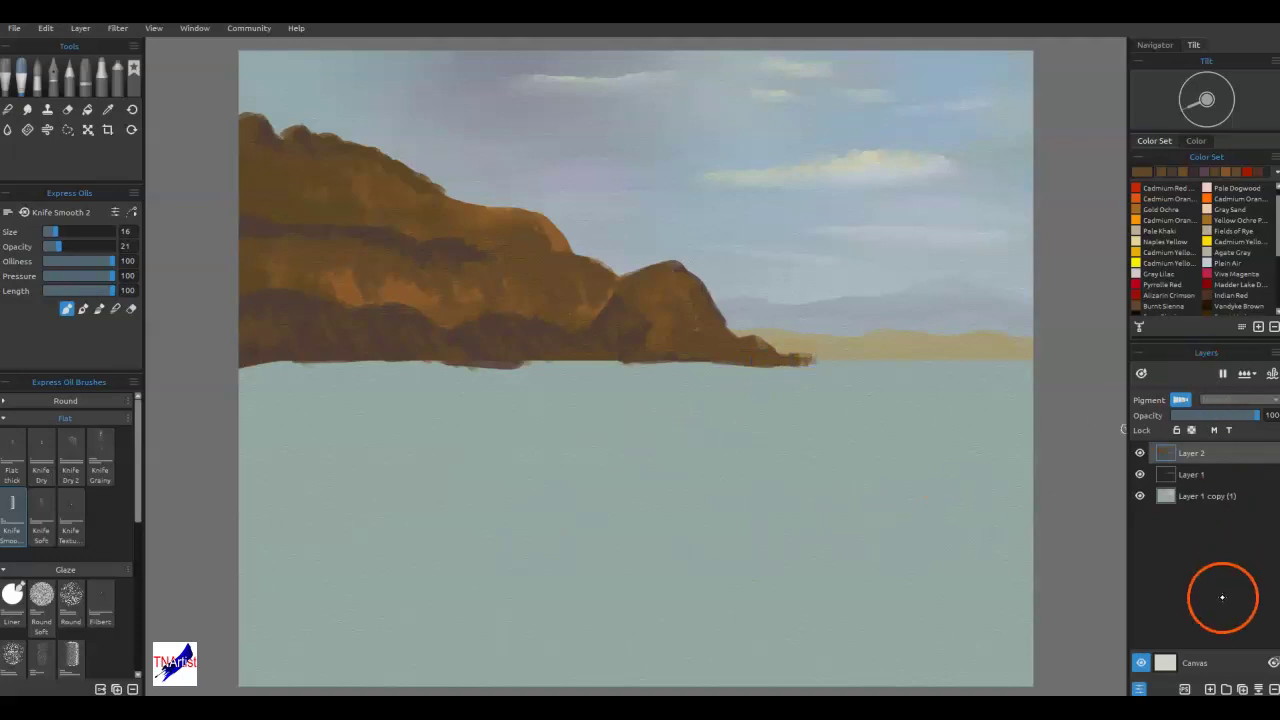
- Add a new layer above Layer 2 and brush horizontal Cobalt Turquoise strokes on the water below the headland
left_click(1209, 688)
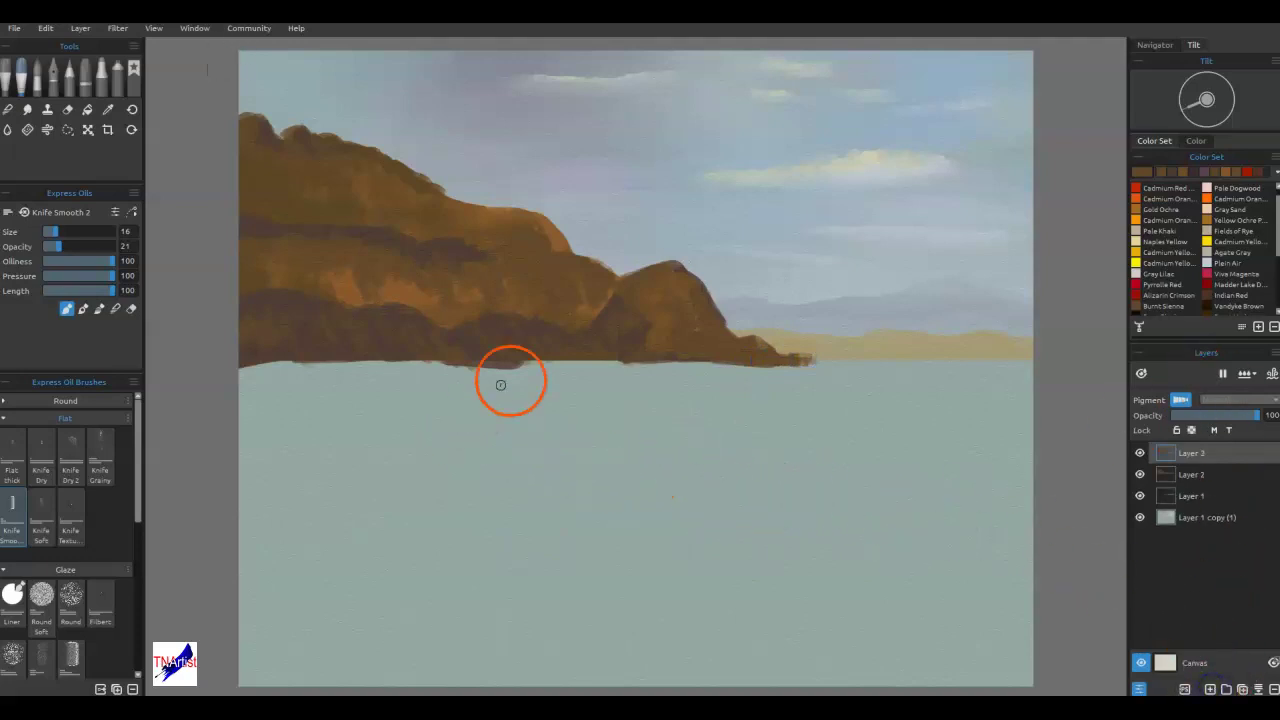
scroll(1272, 288, "down", 3)
left_click(1235, 255)
mouse_move(612, 404)
left_mouse_down()
mouse_move(769, 411)
mouse_move(716, 397)
mouse_move(794, 414)
left_mouse_up()
mouse_move(871, 429)
left_mouse_down()
mouse_move(546, 423)
mouse_move(583, 436)
left_mouse_up()
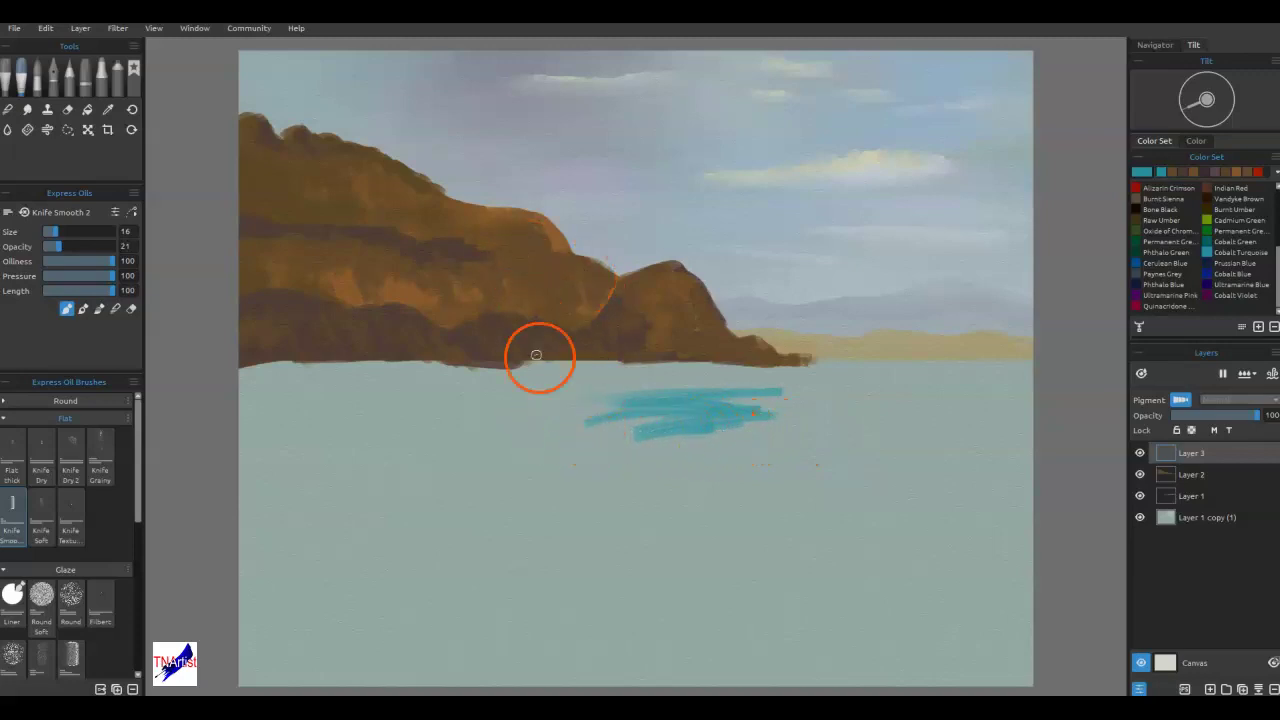
- Brush horizontal strokes of sampled dark brown on the water at the right edge and in the left foreground
key("alt")
left_click(601, 325, "alt")
left_click_drag(995, 440, 889, 443)
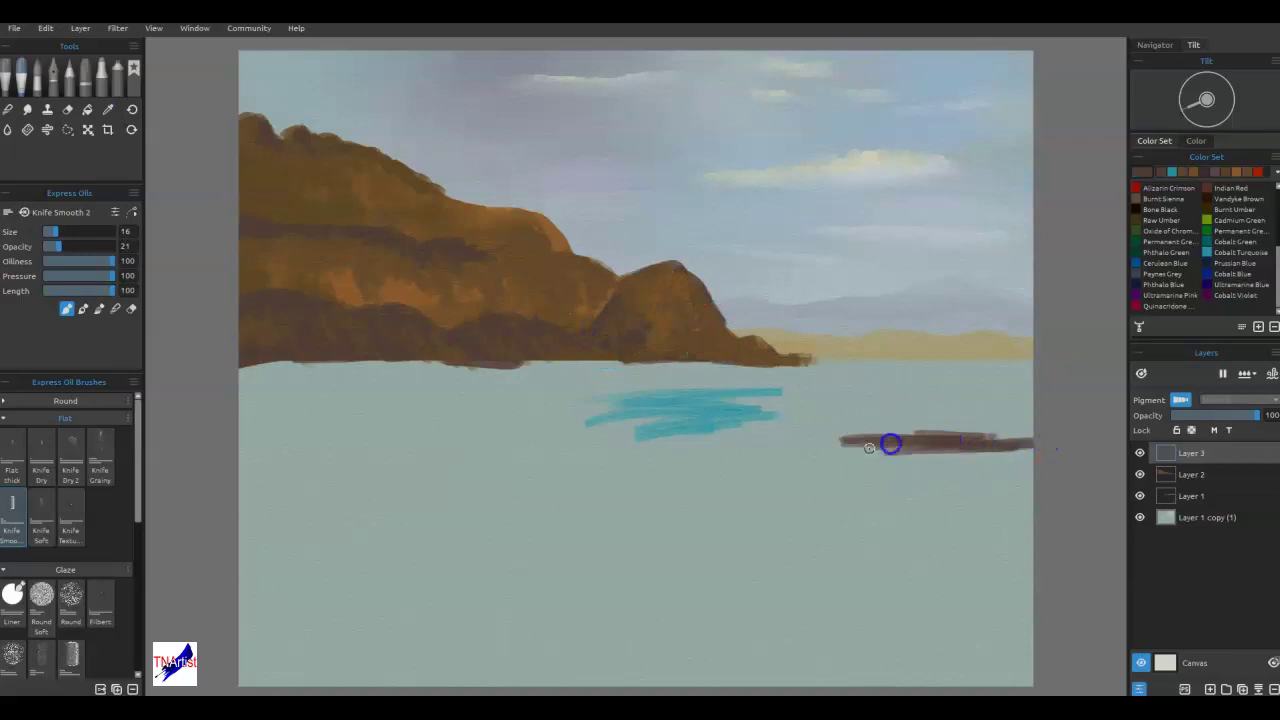
mouse_move(398, 504)
left_mouse_down()
mouse_move(220, 519)
mouse_move(513, 531)
left_mouse_up()
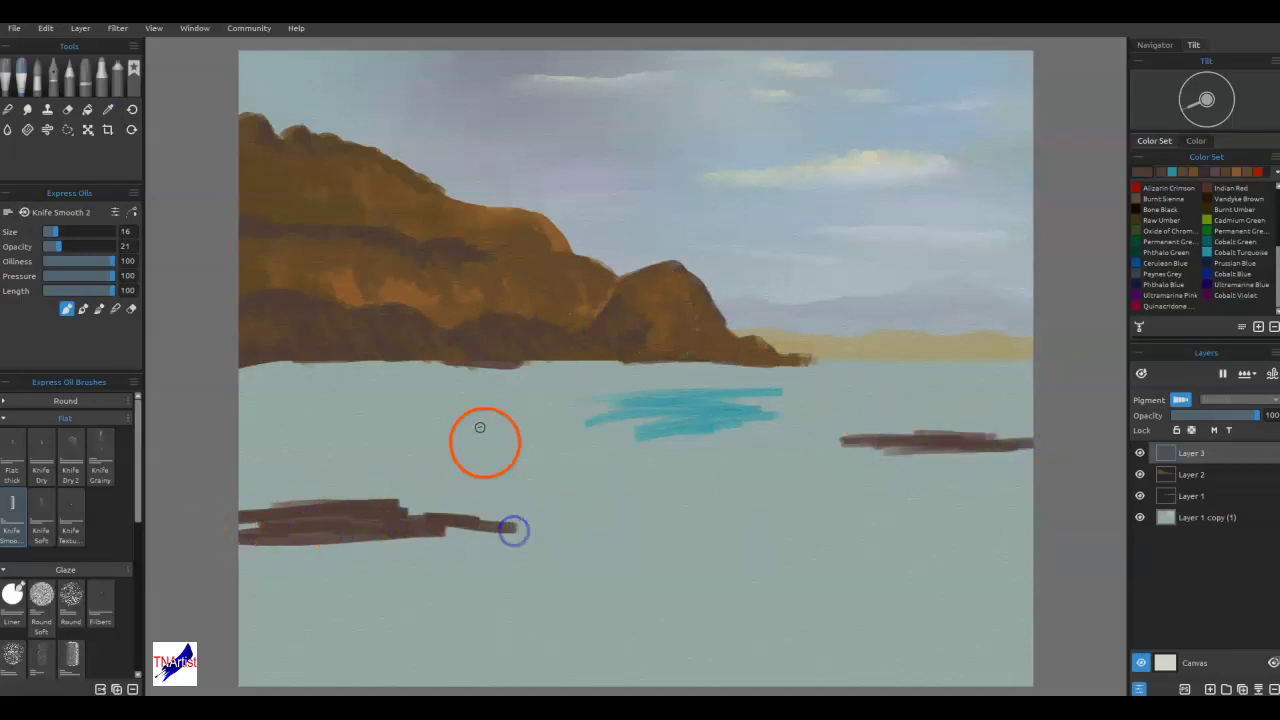
- Paint sampled orange-brown across the left foreground water, and with the brush size at 40 add broad tan strokes to the right foreground
left_click(586, 311, "alt")
left_click_drag(323, 614, 349, 613)
mouse_move(517, 567)
left_mouse_down()
mouse_move(406, 603)
mouse_move(263, 623)
mouse_move(540, 632)
mouse_move(600, 620)
mouse_move(654, 643)
mouse_move(403, 595)
mouse_move(460, 560)
mouse_move(580, 523)
mouse_move(793, 515)
left_mouse_up()
key("]")
key("]")
key("]")
key("]")
key("]")
key("]")
mouse_move(902, 513)
left_mouse_down()
mouse_move(963, 534)
mouse_move(837, 560)
mouse_move(813, 584)
left_mouse_up()
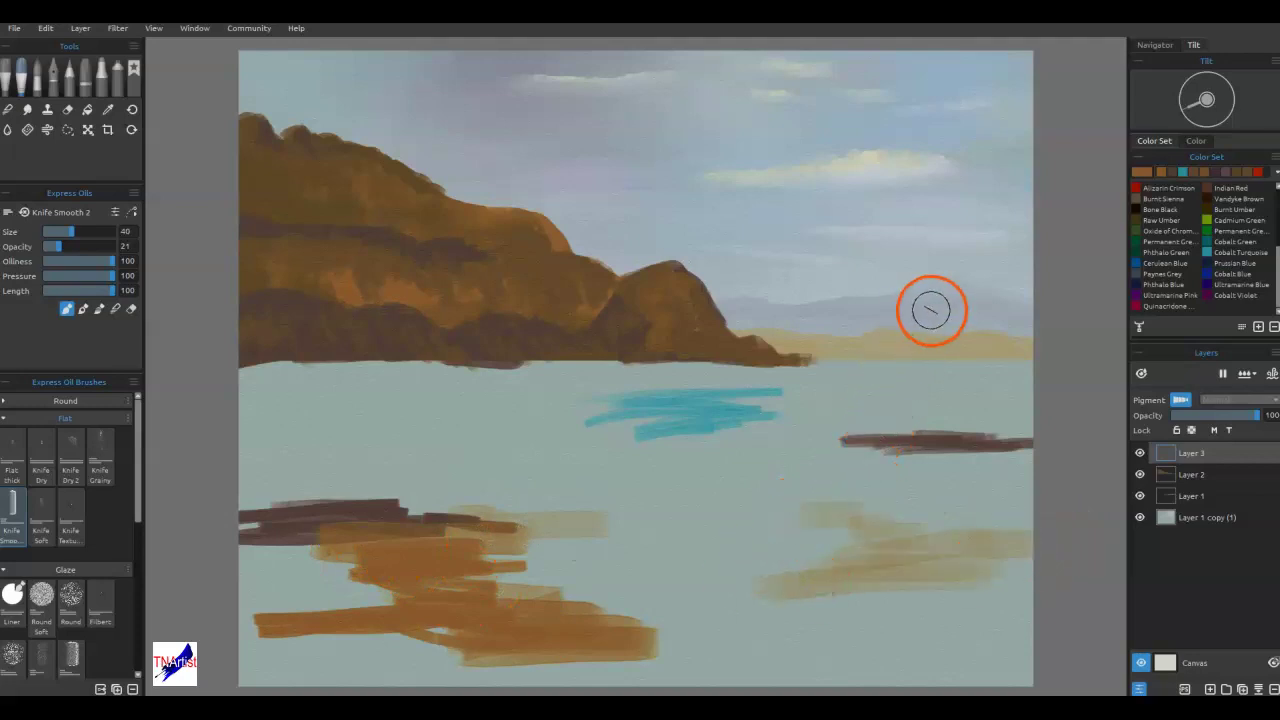
- Brush sampled pale sky blue across the middle and right foreground of the water
left_click(914, 72, "alt")
left_click_drag(691, 505, 857, 480)
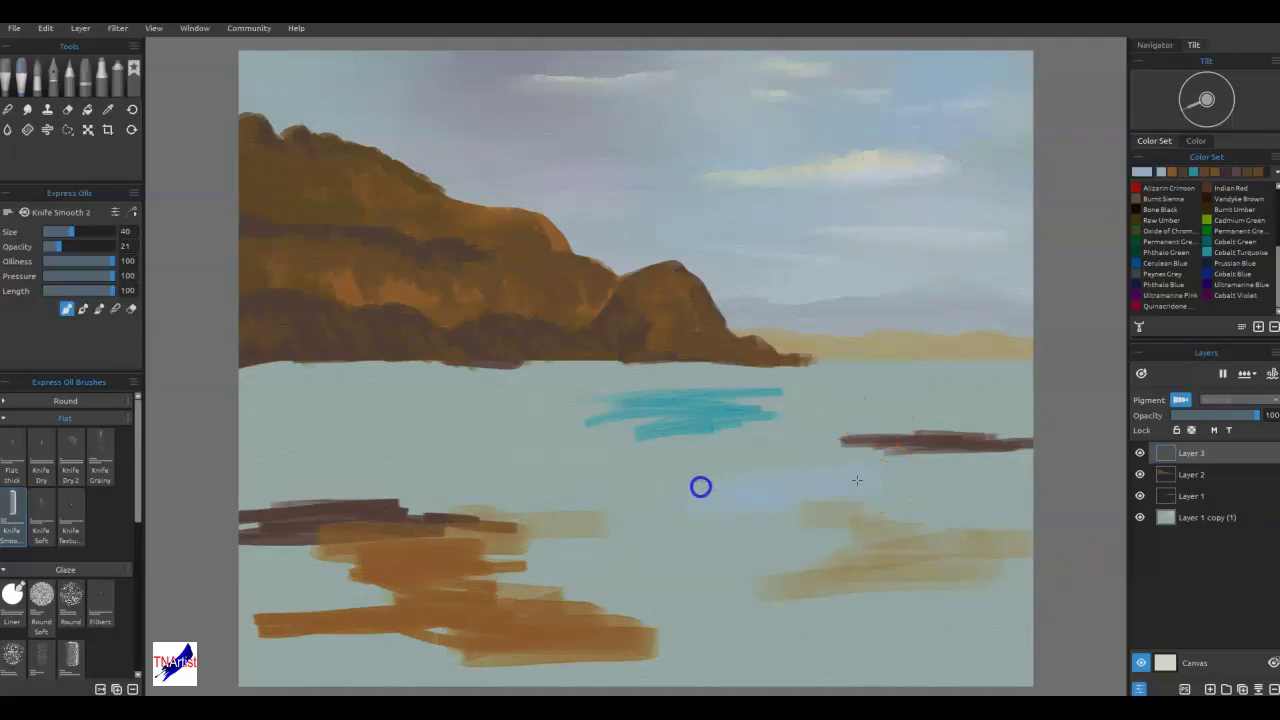
left_click_drag(776, 533, 831, 534)
mouse_move(765, 569)
left_mouse_down()
mouse_move(873, 594)
mouse_move(1022, 592)
left_mouse_up()
left_click_drag(893, 613, 985, 601)
left_click_drag(729, 603, 778, 583)
- Spread sampled turquoise in horizontal strokes over the foreground, the right side and the water along the horizon below the headland
left_click(686, 416, "alt")
mouse_move(697, 560)
left_mouse_down()
mouse_move(772, 558)
mouse_move(647, 563)
mouse_move(625, 523)
left_mouse_up()
mouse_move(597, 578)
left_mouse_down()
mouse_move(876, 586)
mouse_move(1031, 571)
left_mouse_up()
left_click_drag(968, 485, 800, 470)
left_click(974, 470)
left_click_drag(906, 471, 766, 466)
mouse_move(727, 450)
left_mouse_down()
mouse_move(980, 417)
mouse_move(797, 417)
mouse_move(939, 410)
mouse_move(846, 391)
mouse_move(894, 380)
mouse_move(1044, 378)
left_mouse_up()
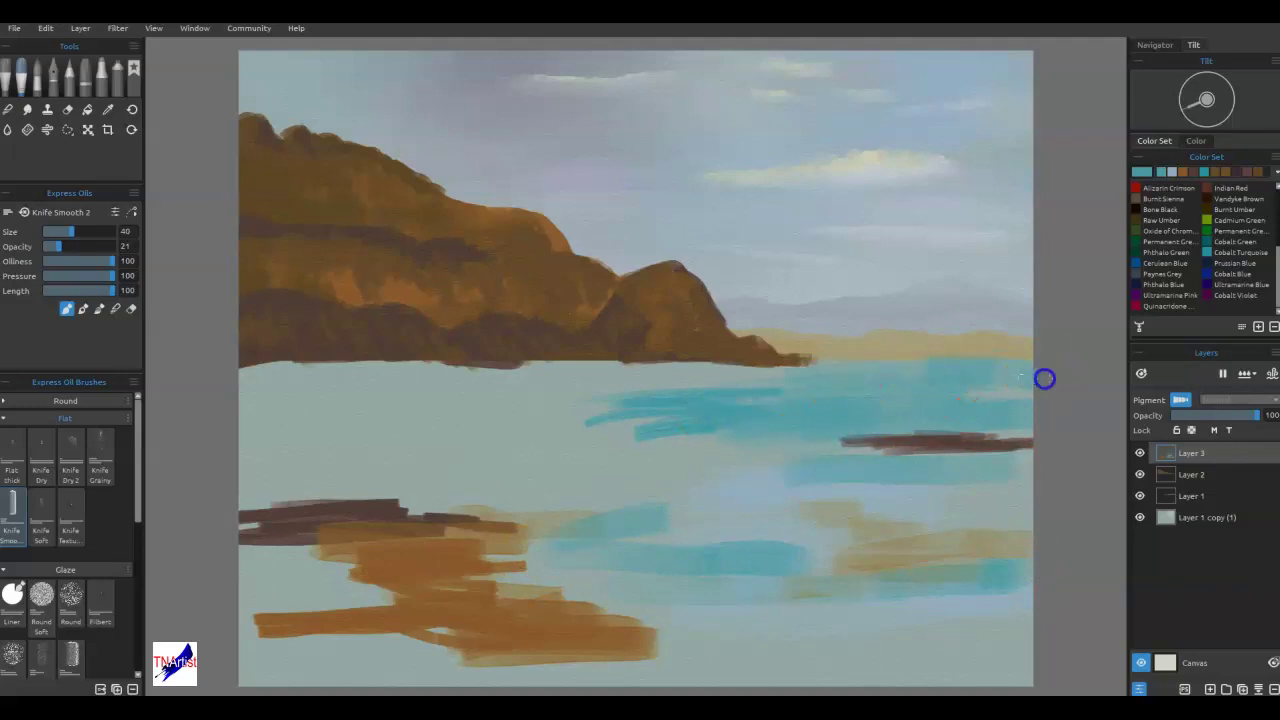
mouse_move(828, 397)
left_mouse_down()
mouse_move(677, 383)
mouse_move(760, 380)
mouse_move(546, 377)
mouse_move(603, 426)
left_mouse_up()
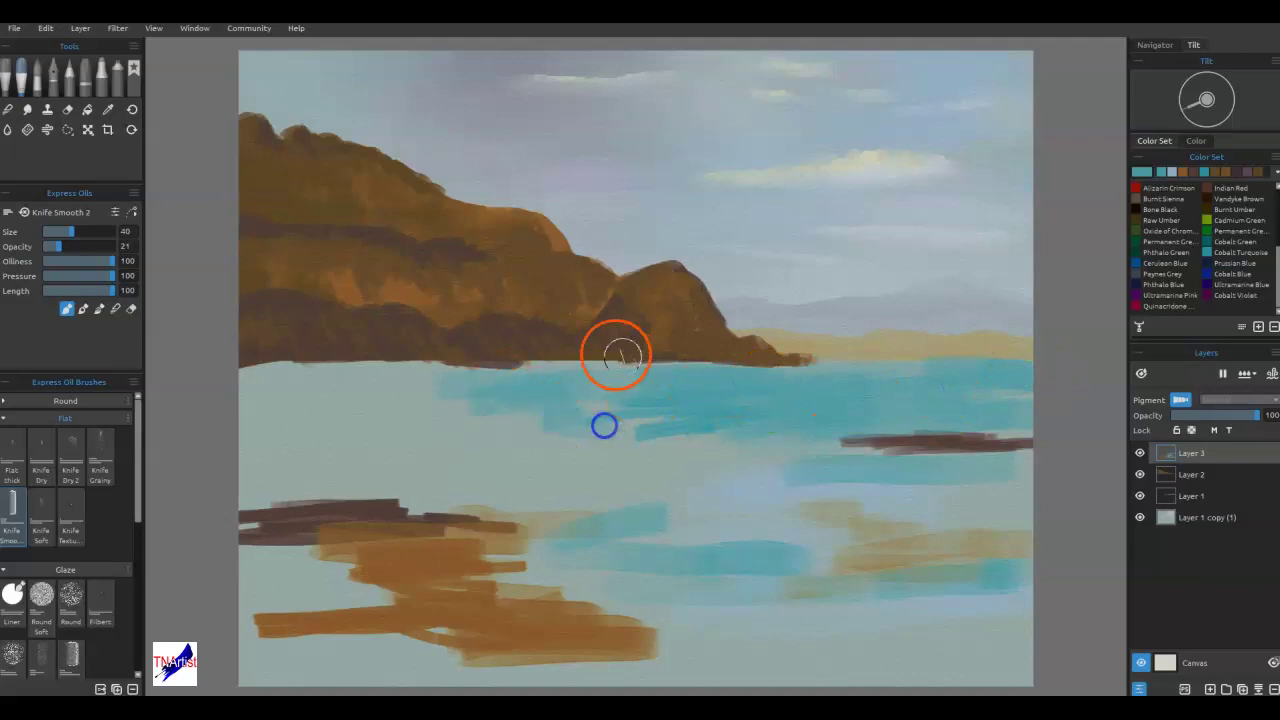
- Lay sampled lilac-grey over the middle of the water and grey-brown reflection strokes below the left hill
left_click(538, 142, "alt")
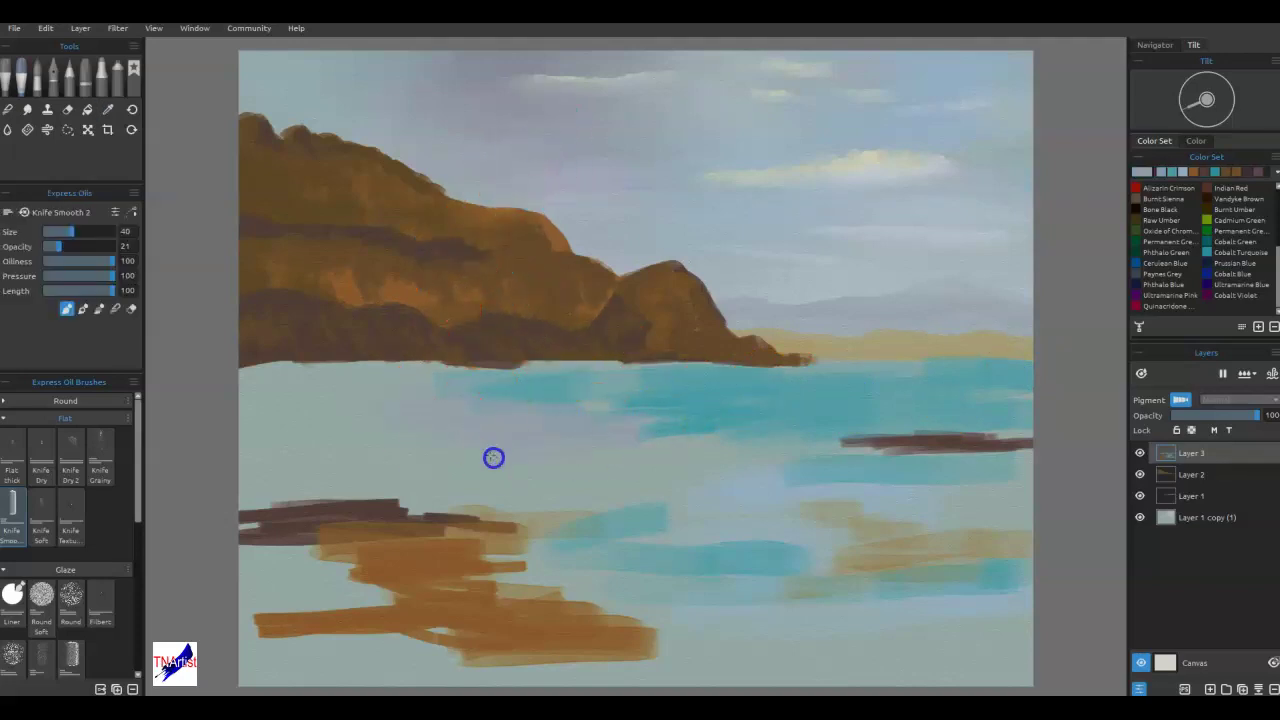
mouse_move(763, 441)
left_mouse_down()
mouse_move(566, 489)
mouse_move(480, 445)
left_mouse_up()
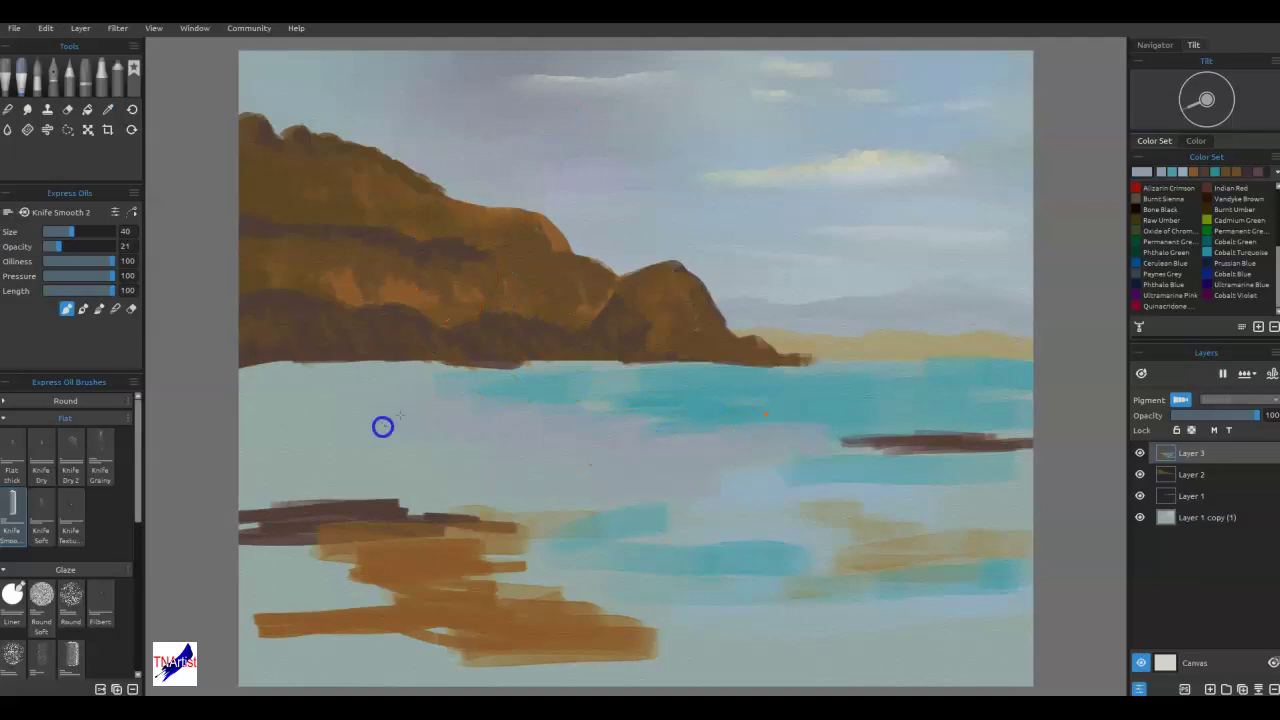
mouse_move(476, 378)
left_mouse_down()
mouse_move(543, 329)
mouse_move(509, 324)
left_mouse_up()
mouse_move(295, 382)
left_mouse_down()
mouse_move(460, 380)
mouse_move(237, 383)
left_mouse_up()
mouse_move(340, 425)
left_mouse_down()
mouse_move(266, 434)
mouse_move(389, 466)
mouse_move(373, 467)
left_mouse_up()
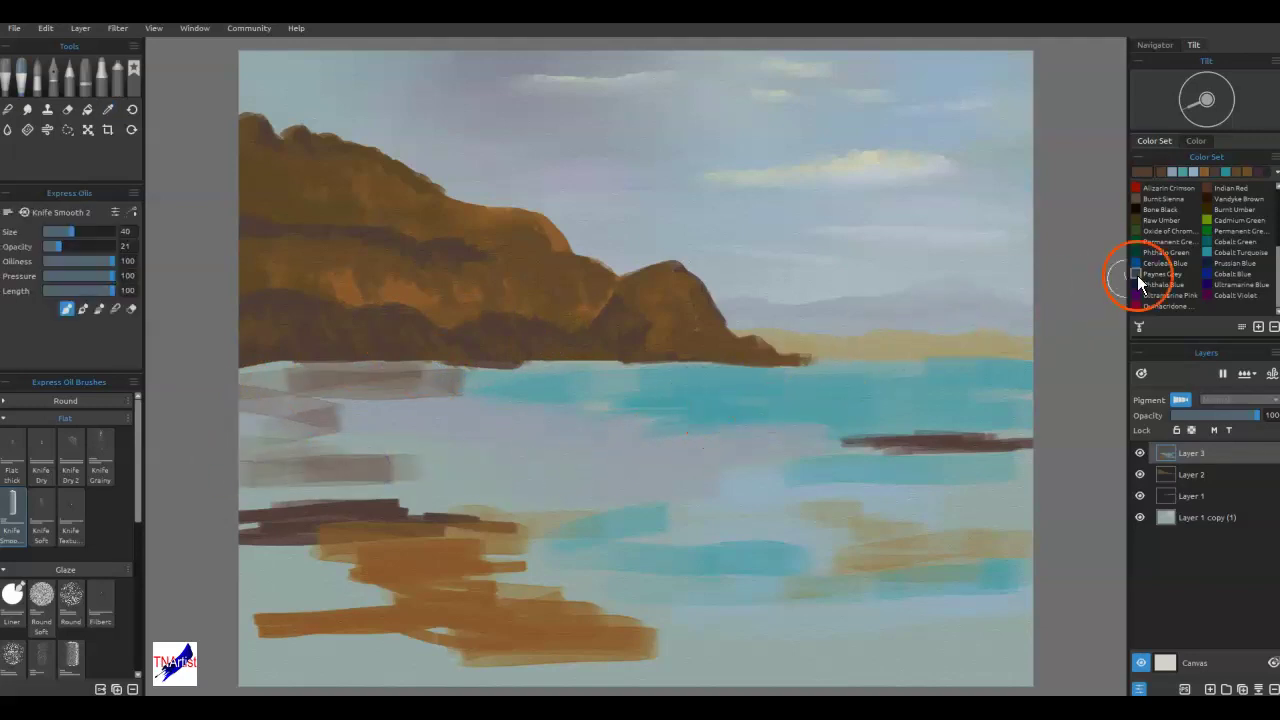
- Add Cobalt Blue accent strokes to the middle, left and right edge of the water
left_click(1222, 273)
left_click_drag(593, 427, 616, 414)
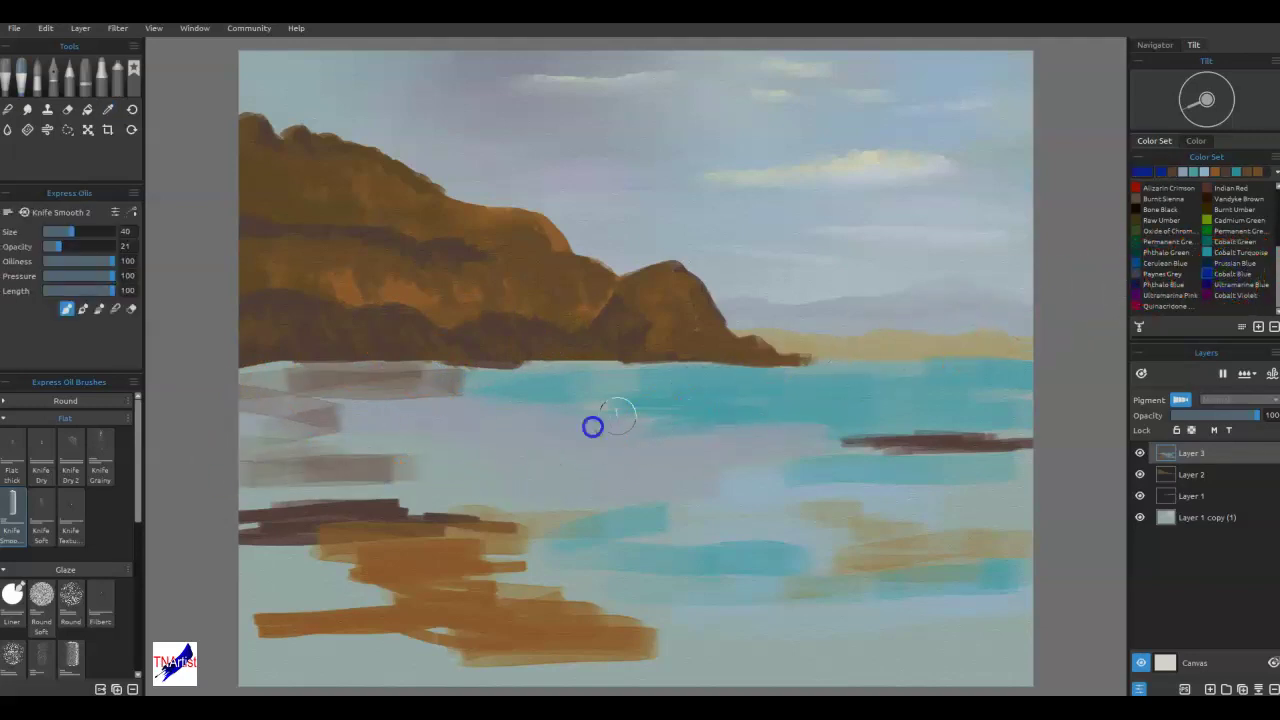
mouse_move(708, 419)
left_mouse_down()
mouse_move(634, 423)
mouse_move(649, 449)
left_mouse_up()
left_click_drag(446, 491, 666, 500)
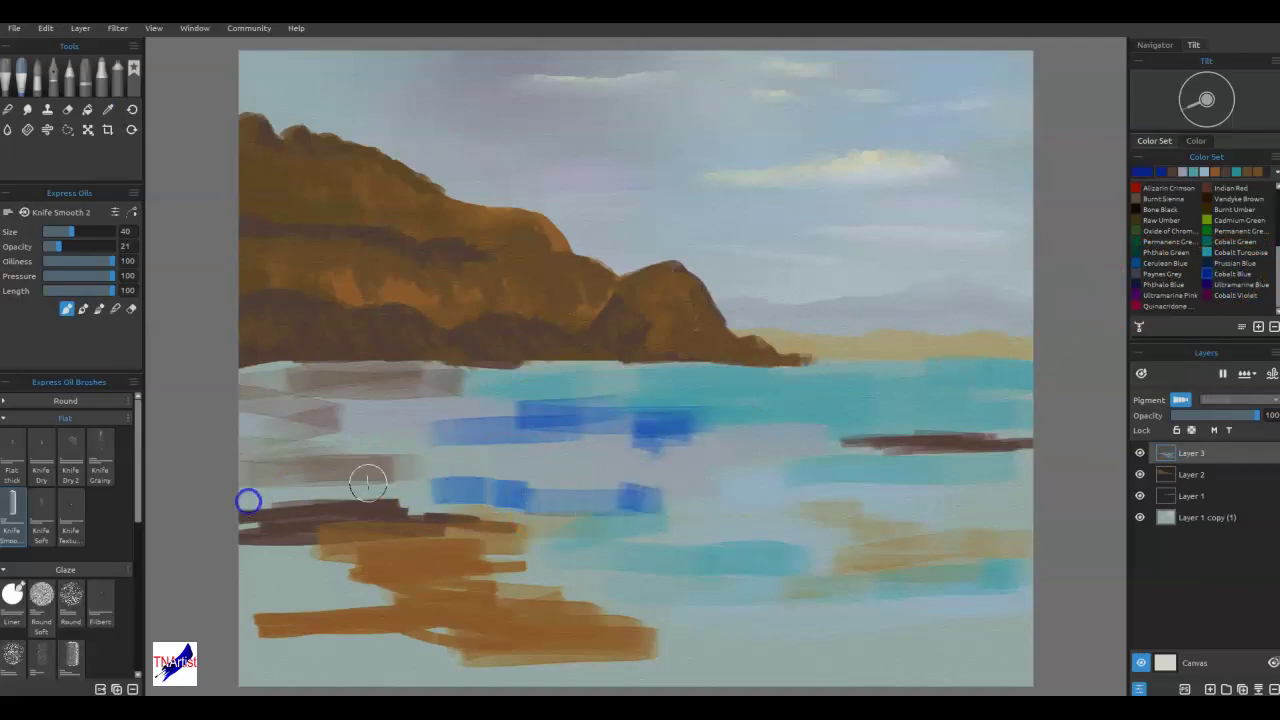
left_click(962, 510)
mouse_move(962, 510)
left_mouse_down()
mouse_move(926, 500)
mouse_move(1027, 518)
left_mouse_up()
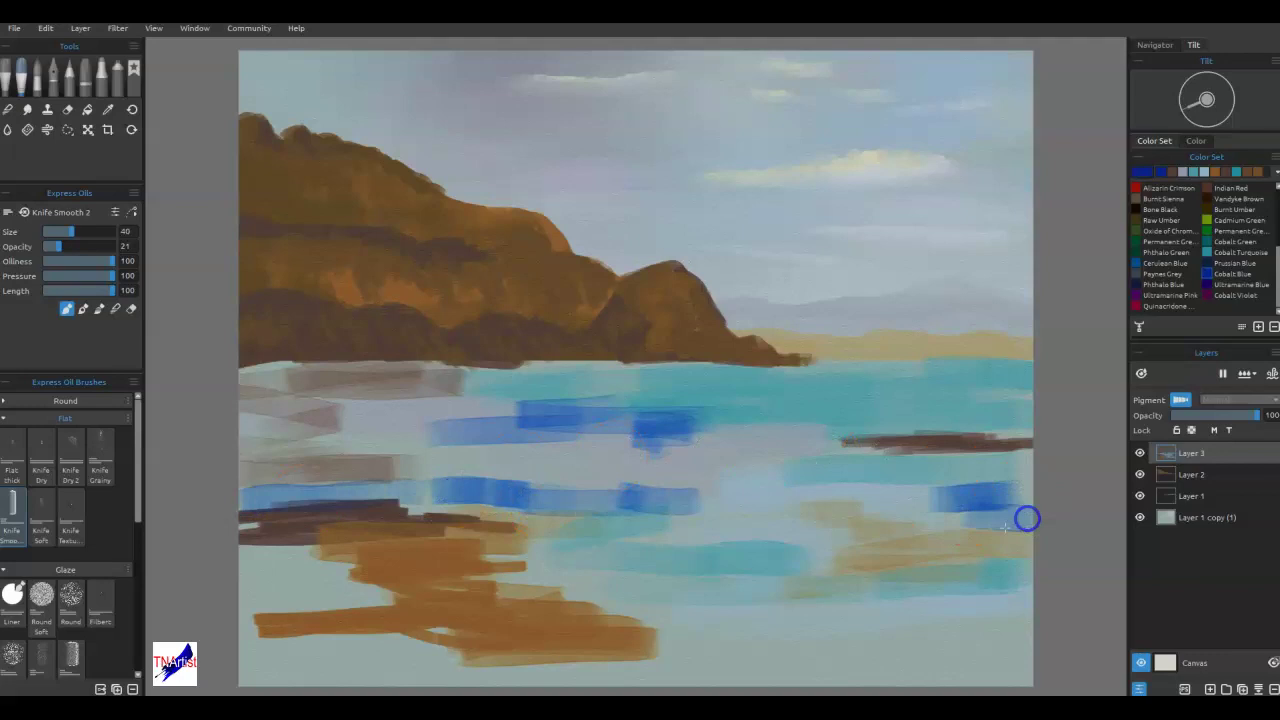
left_click_drag(1026, 472, 992, 484)
left_click_drag(992, 435, 1040, 441)
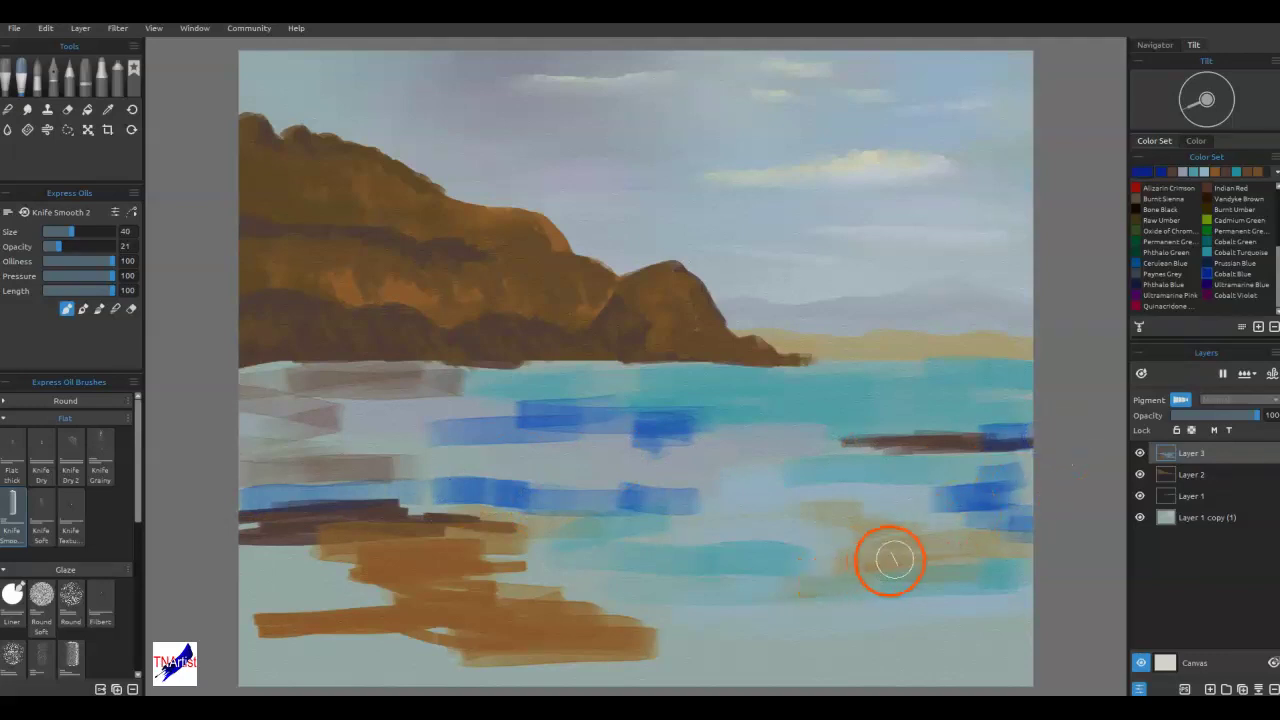
left_click_drag(913, 562, 967, 577)
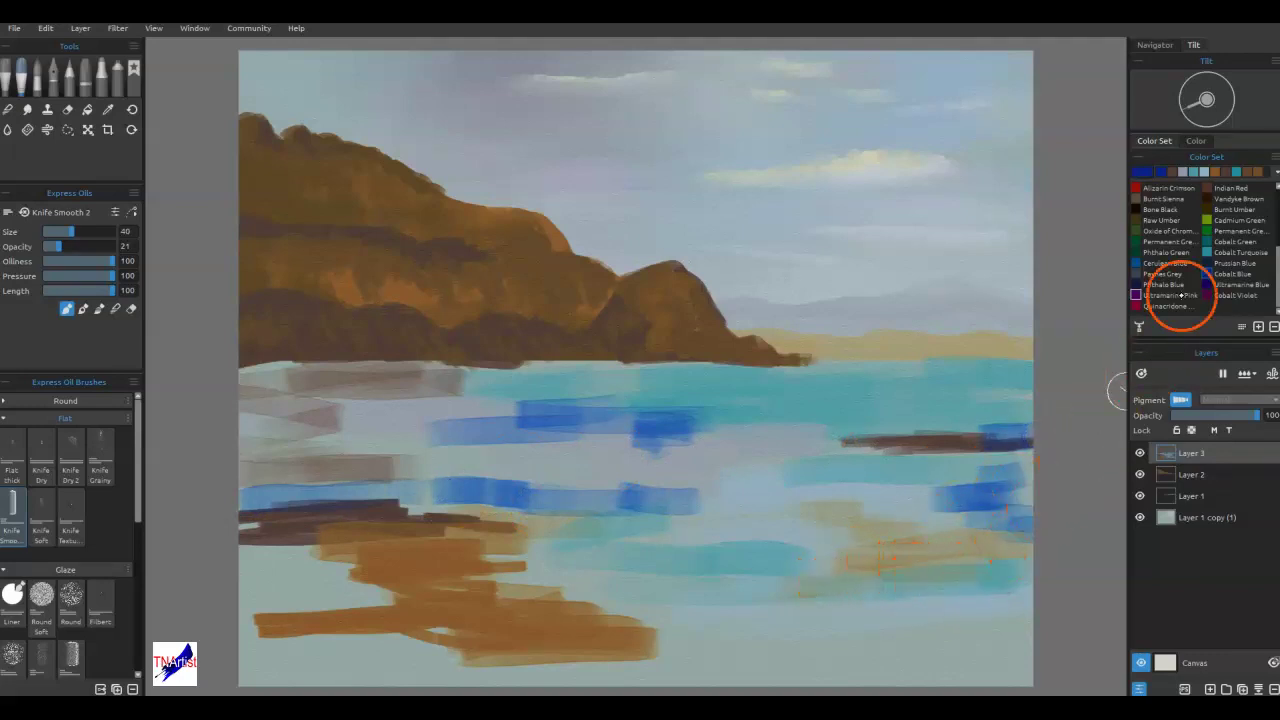
- Mix a greyer turquoise with saturation 88 and brush it with sampled grey-green along the bottom foreground water
left_click(1194, 172)
left_click(1141, 174)
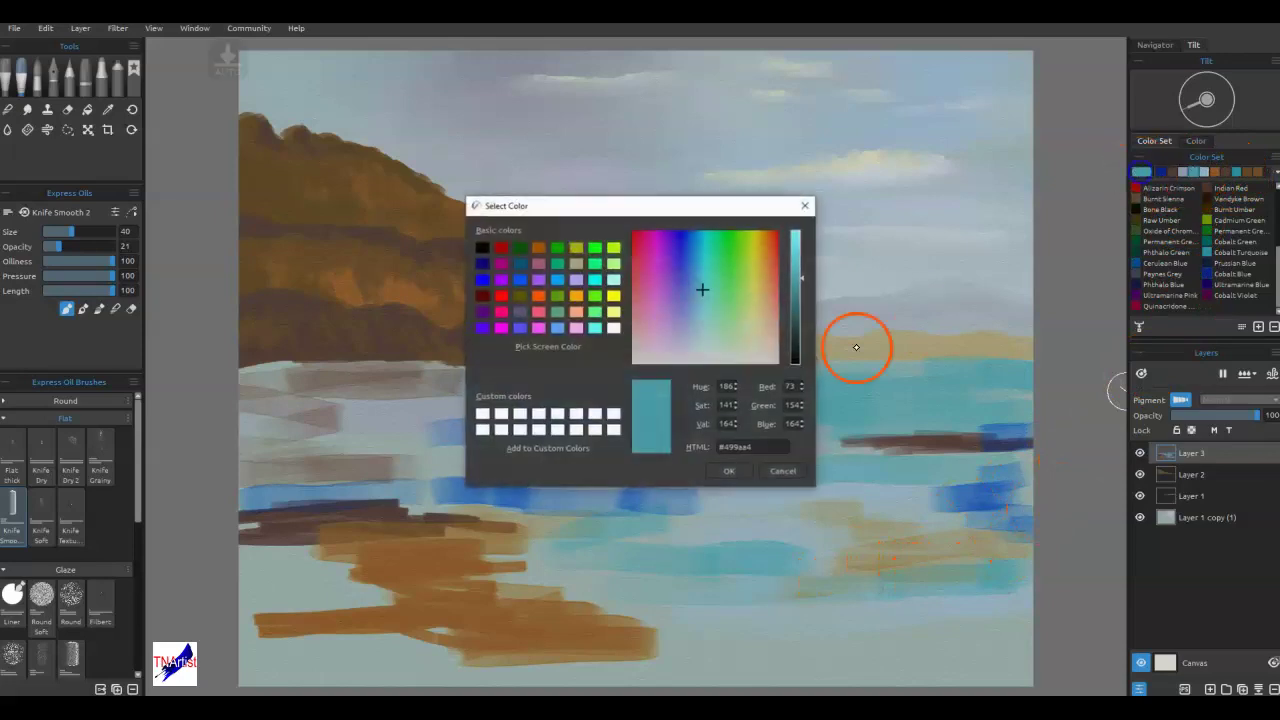
left_click(704, 317)
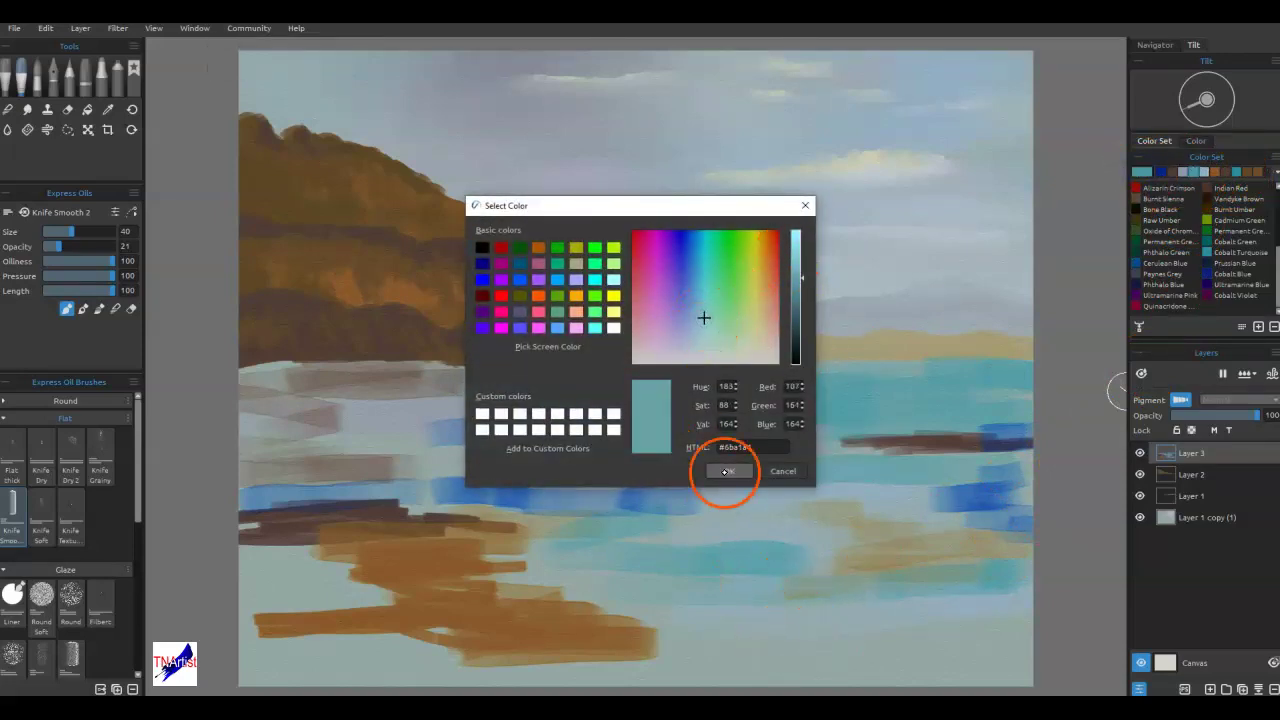
left_click(725, 471)
left_click(686, 643)
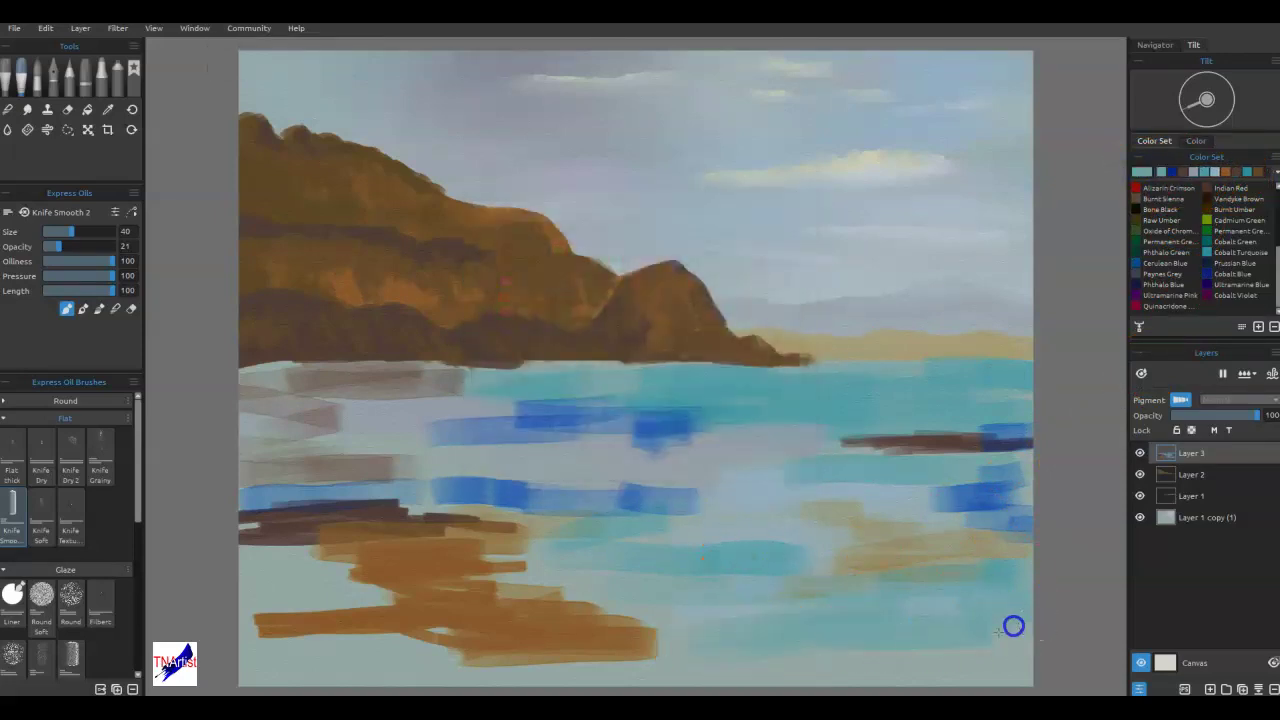
left_click(608, 668, "alt")
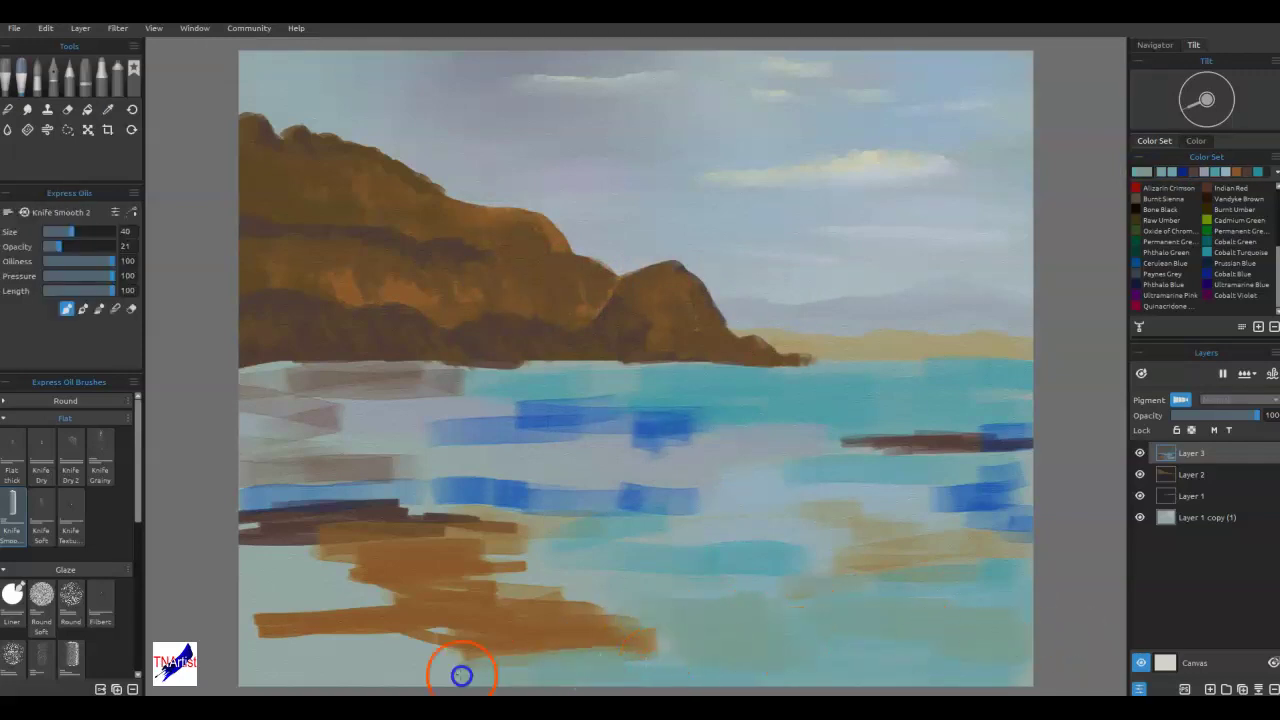
- Dab sampled tan in the foreground's centre, and brush sampled grey-green over the right and left middle water
left_click(510, 597, "alt")
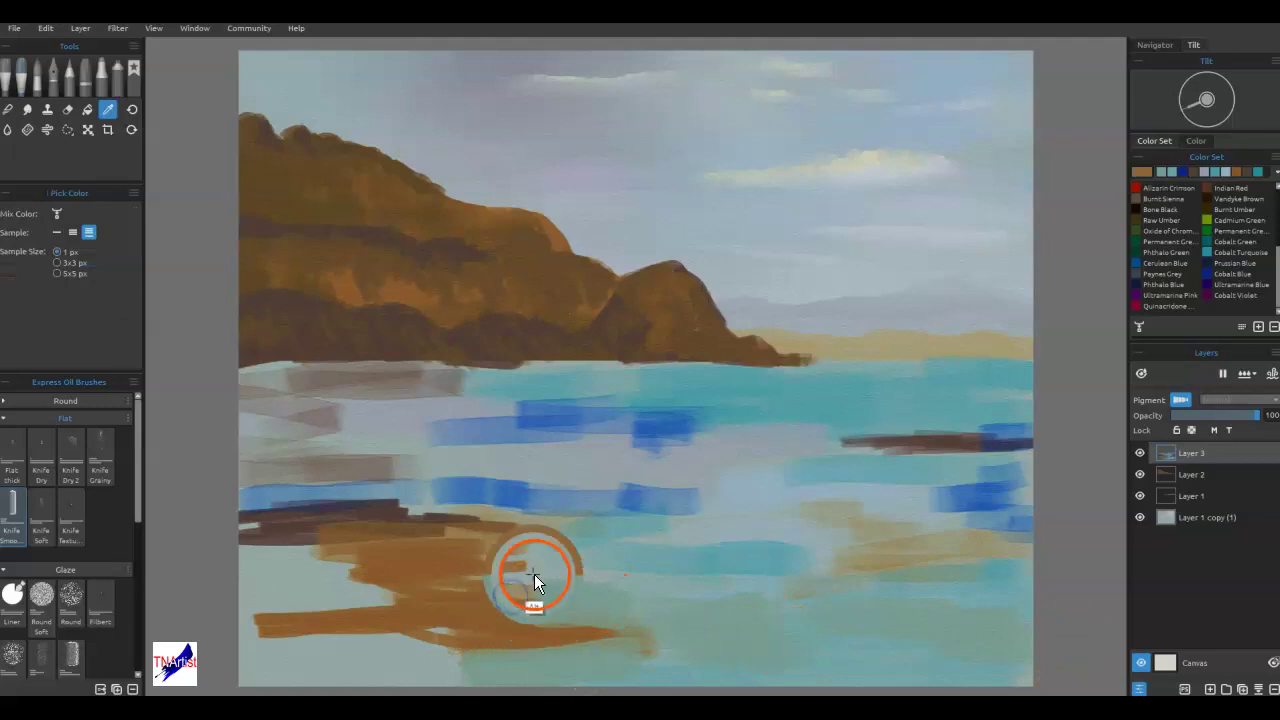
left_click_drag(530, 577, 609, 576)
left_click_drag(692, 579, 750, 577)
left_click(615, 609, "alt")
left_click_drag(832, 533, 726, 535)
mouse_move(810, 504)
left_mouse_down()
mouse_move(954, 482)
mouse_move(752, 488)
mouse_move(1014, 457)
left_mouse_up()
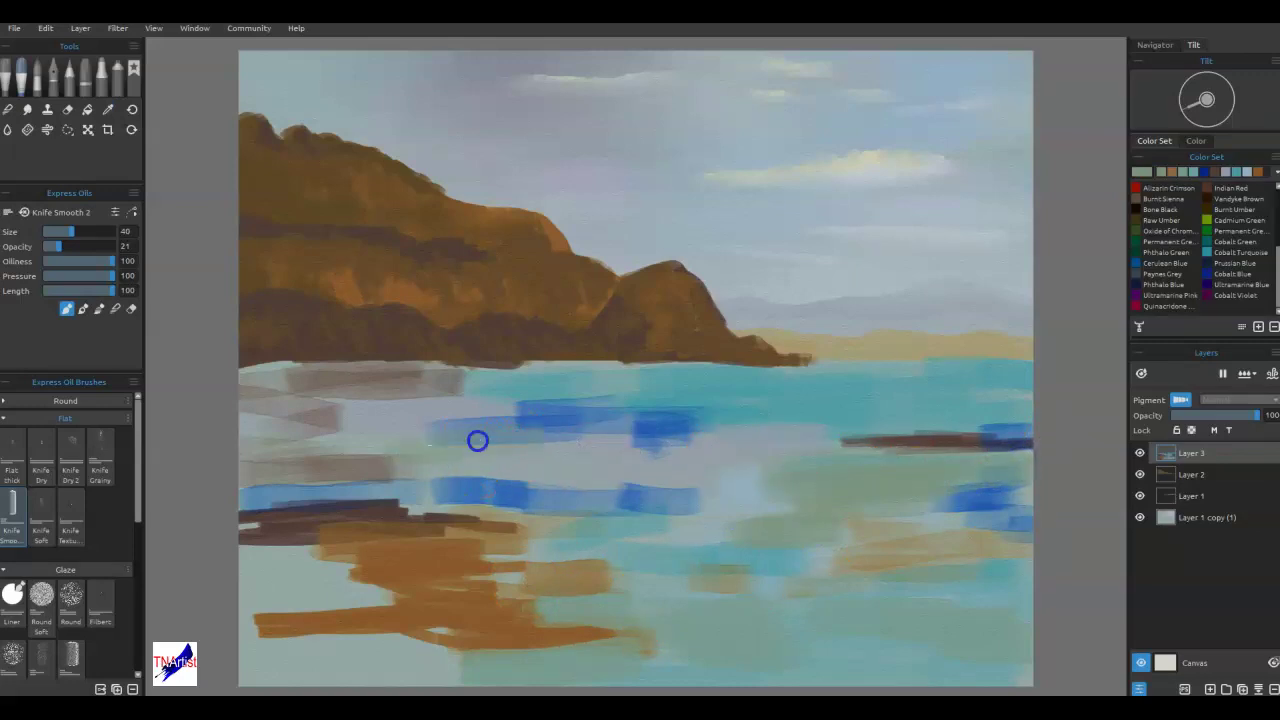
left_click_drag(343, 445, 600, 417)
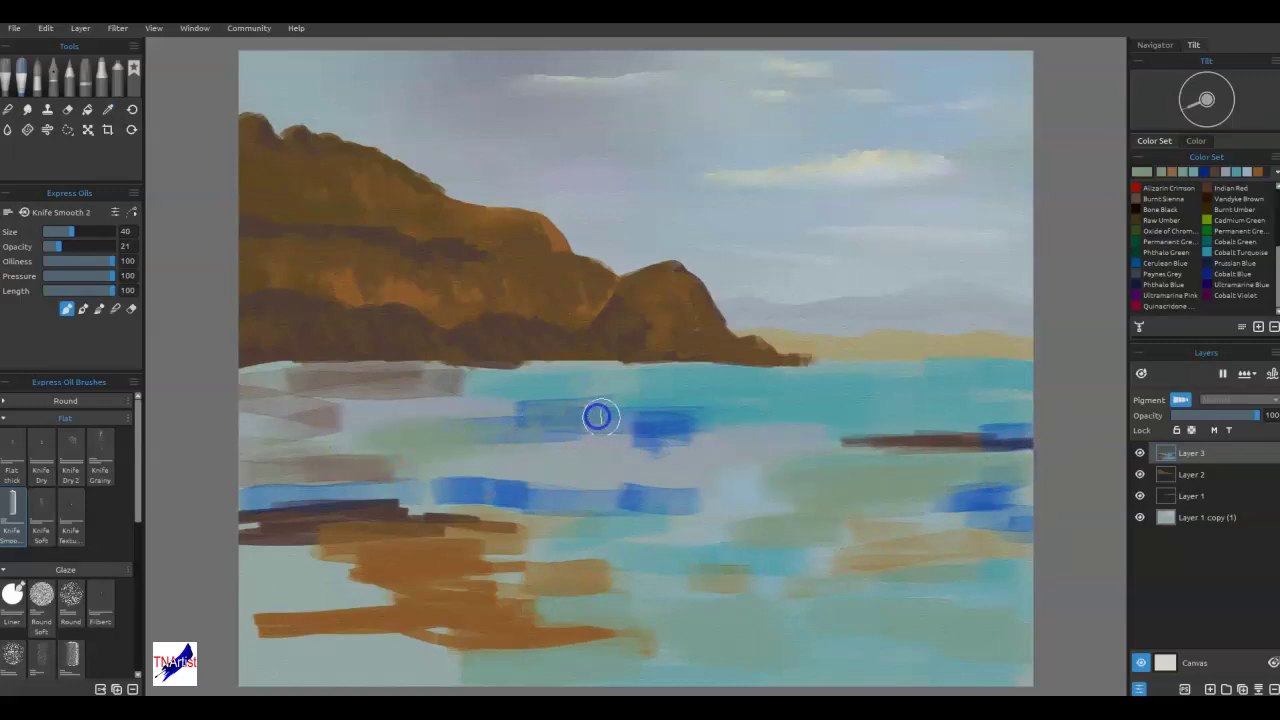
- Brush sampled grey-blue on the water below the hill, down the right side and in the bottom right foreground
key("alt")
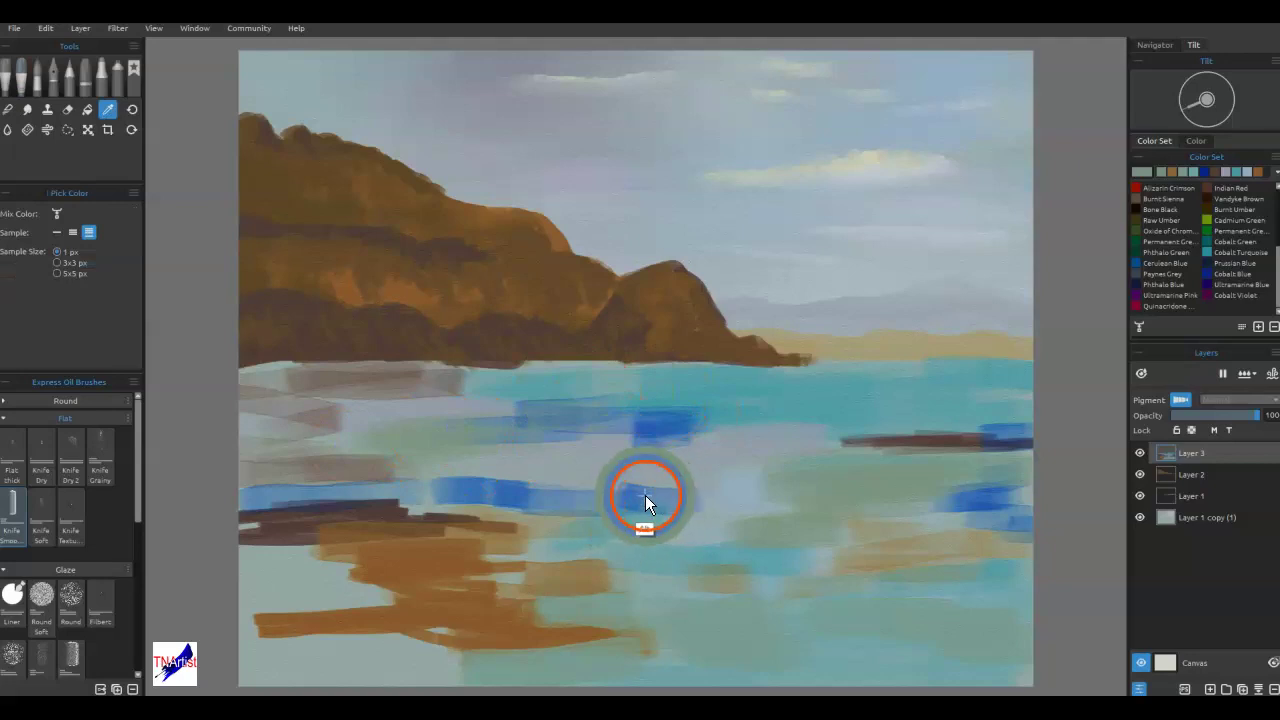
mouse_move(343, 409)
left_mouse_down()
mouse_move(517, 409)
mouse_move(317, 380)
mouse_move(708, 372)
left_mouse_up()
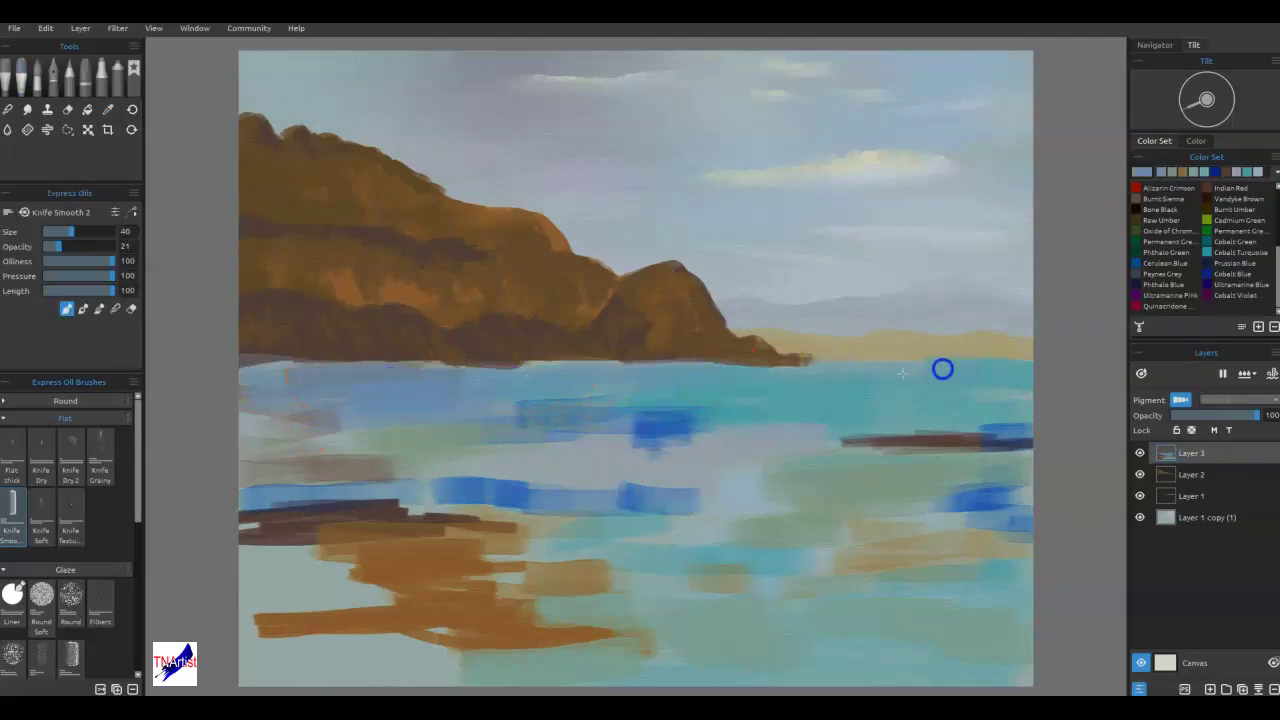
mouse_move(757, 508)
left_mouse_down()
mouse_move(920, 500)
mouse_move(854, 463)
left_mouse_up()
left_click_drag(868, 533, 975, 505)
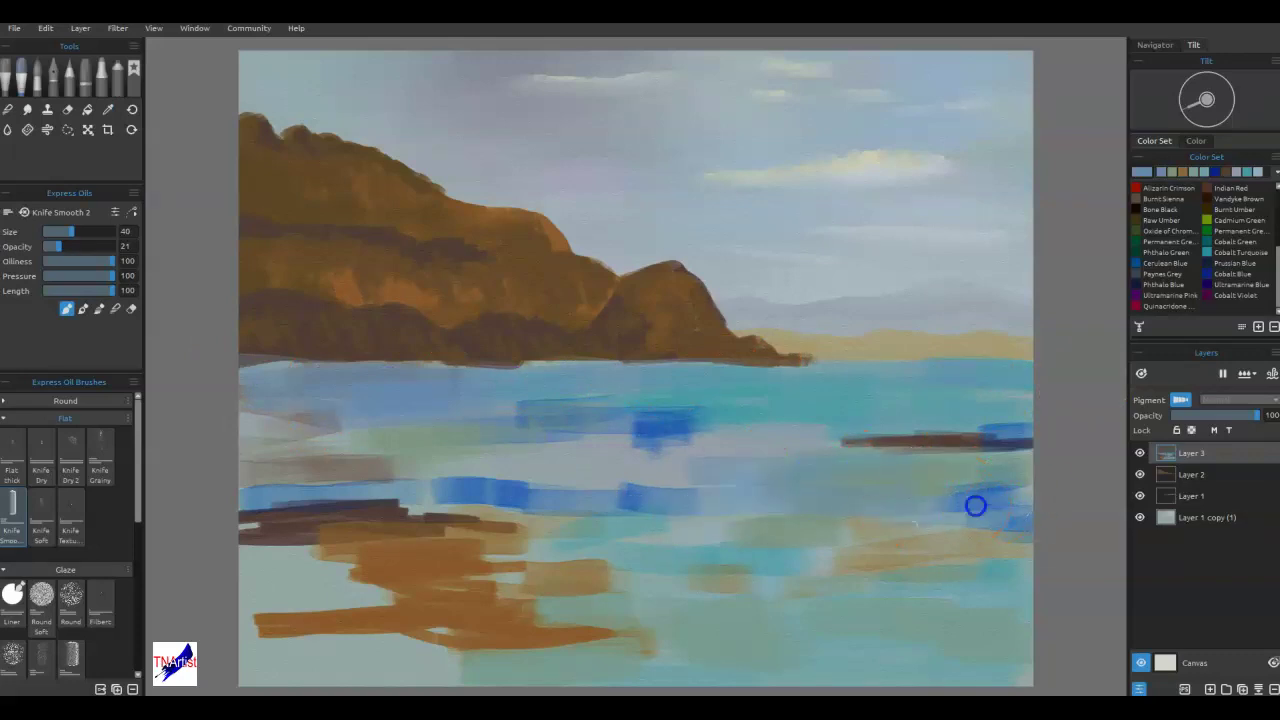
left_click_drag(1015, 451, 1058, 501)
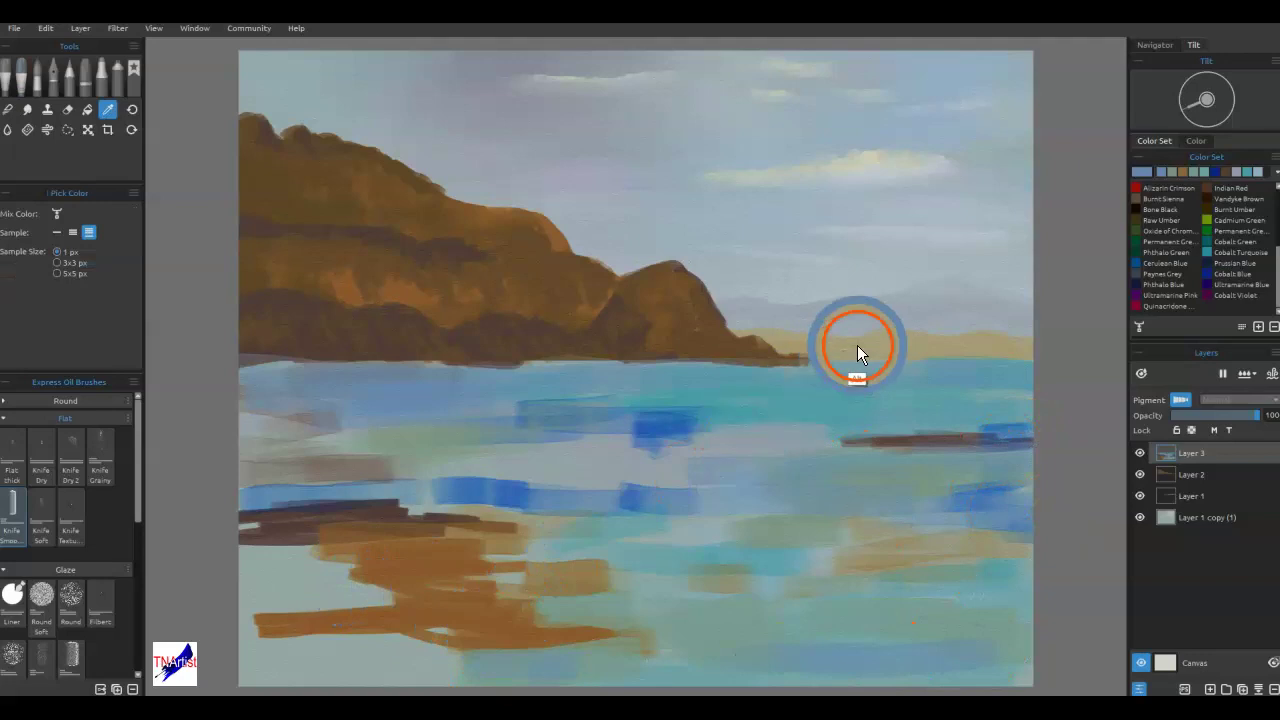
- Cover much of the left foreground with sampled sand tone, and soften the right foreground and upper water with pale grey strokes
mouse_move(356, 588)
left_mouse_down()
mouse_move(274, 594)
mouse_move(326, 557)
mouse_move(350, 557)
left_mouse_up()
mouse_move(402, 645)
left_mouse_down()
mouse_move(236, 653)
mouse_move(256, 661)
left_mouse_up()
mouse_move(413, 666)
left_mouse_down()
mouse_move(443, 617)
mouse_move(445, 646)
mouse_move(314, 563)
mouse_move(423, 591)
mouse_move(523, 580)
mouse_move(558, 640)
mouse_move(609, 523)
mouse_move(863, 371)
mouse_move(827, 547)
left_mouse_up()
mouse_move(1008, 546)
left_mouse_down()
mouse_move(760, 531)
mouse_move(991, 486)
mouse_move(640, 400)
mouse_move(305, 388)
left_mouse_up()
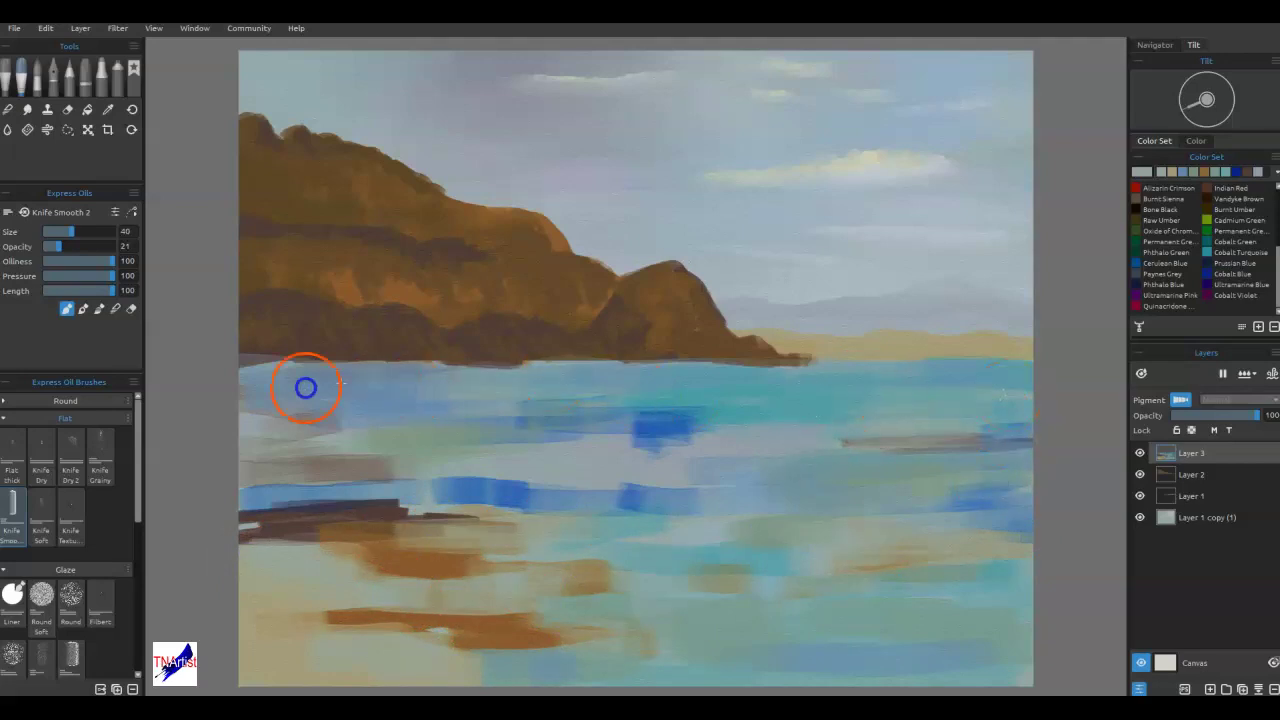
left_click_drag(669, 389, 997, 375)
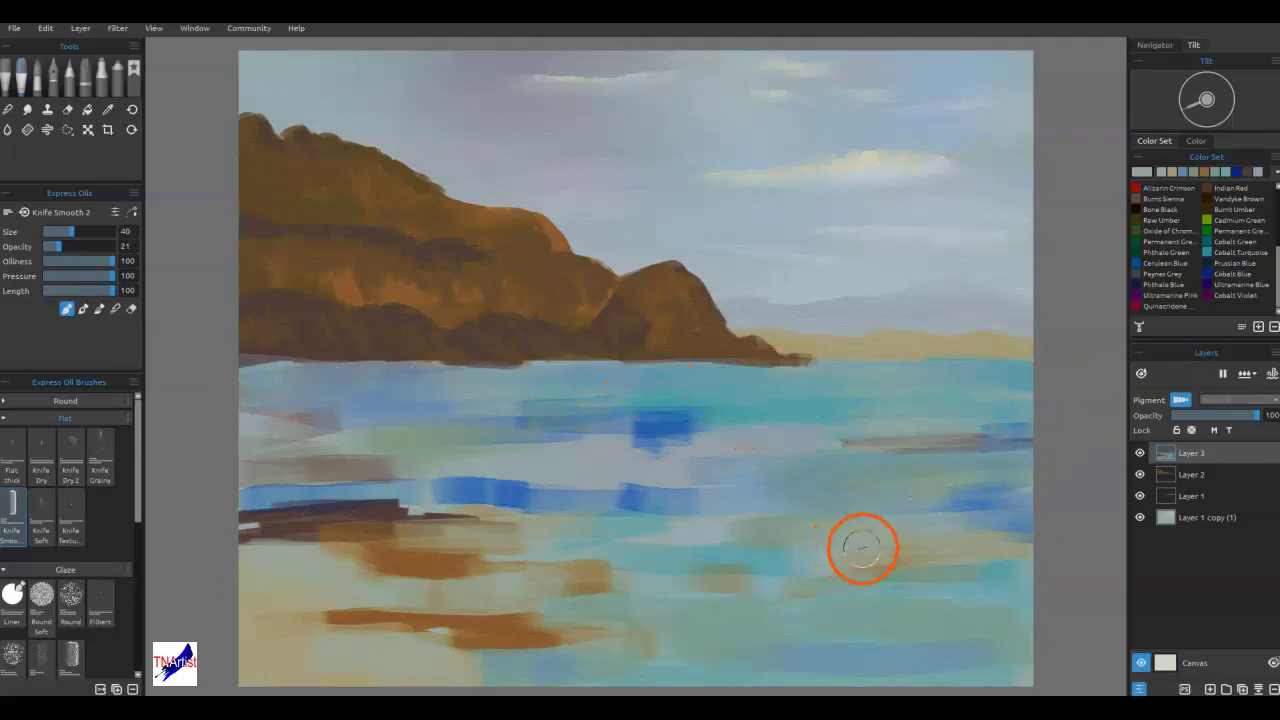
- Blend sampled blue-turquoise across the middle water and along the right side near the horizon
left_click(858, 416, "alt")
left_click_drag(790, 426, 680, 463)
mouse_move(540, 448)
left_mouse_down()
mouse_move(814, 438)
mouse_move(689, 483)
mouse_move(871, 460)
mouse_move(1005, 474)
left_mouse_up()
left_click_drag(964, 396, 1011, 391)
left_click_drag(880, 393, 1055, 376)
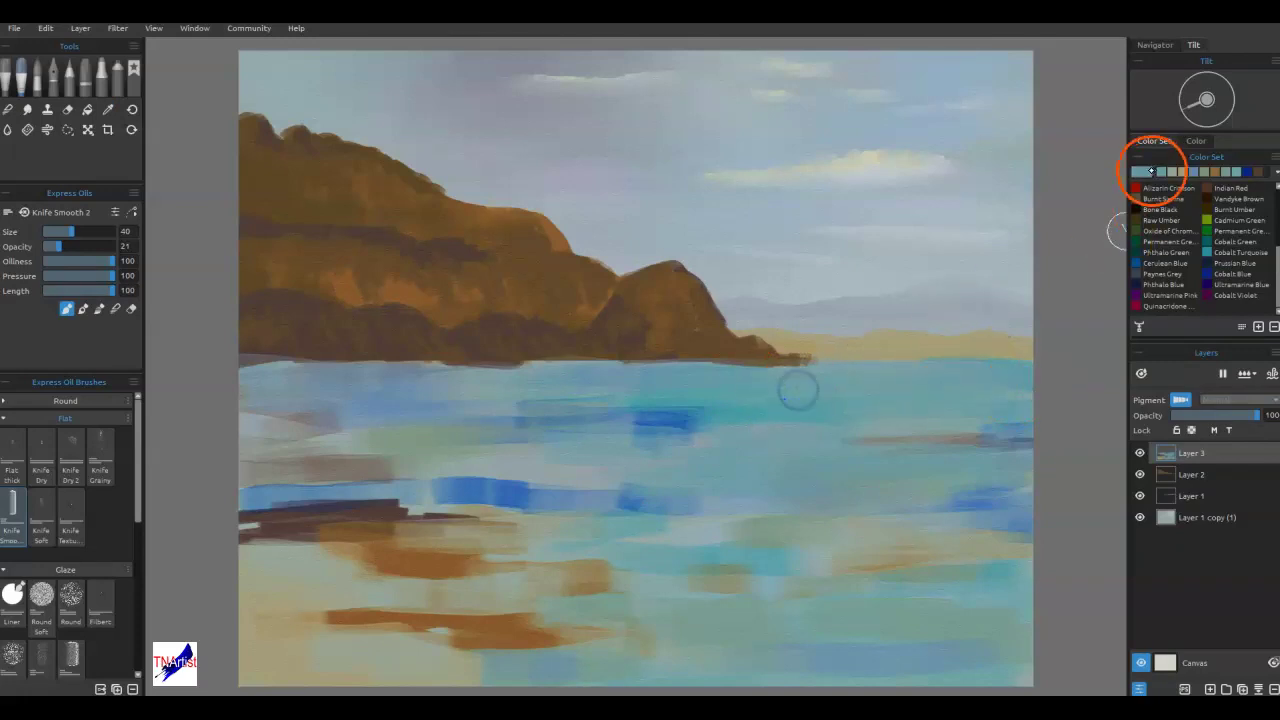
- Choose a lighter turquoise and brush highlights on the water along the right horizon, through the middle and across the right foreground
left_click(1147, 172)
left_click(794, 254)
left_click(730, 471)
left_click_drag(1014, 386, 696, 394)
left_click_drag(848, 386, 699, 382)
left_click_drag(688, 383, 610, 397)
mouse_move(757, 434)
left_mouse_down()
mouse_move(948, 447)
mouse_move(1012, 478)
mouse_move(843, 528)
left_mouse_up()
left_click_drag(978, 538, 1070, 544)
left_click_drag(906, 561, 778, 572)
left_click_drag(1000, 574, 806, 583)
mouse_move(695, 593)
left_mouse_down()
mouse_move(963, 589)
mouse_move(740, 611)
left_mouse_up()
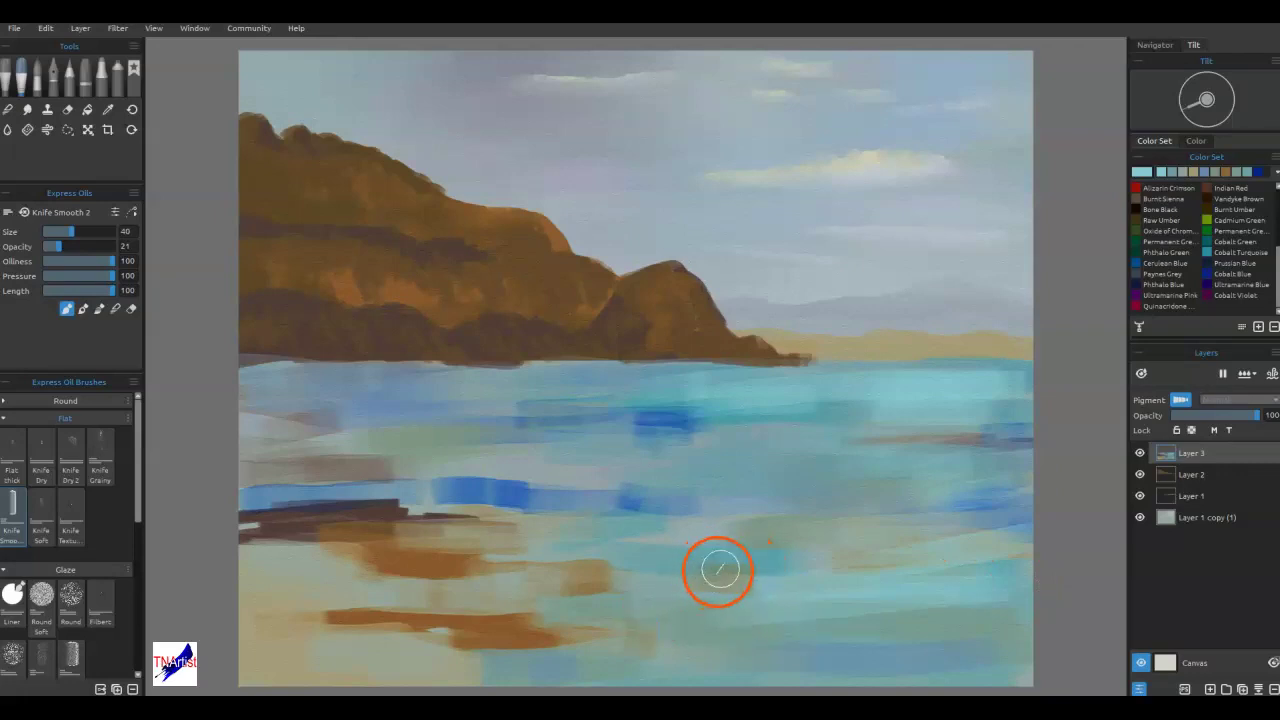
- Reduce the brush size to 18 and tidy the waterline at the headland's base with light turquoise
key("[")
key("[")
key("[")
key("[")
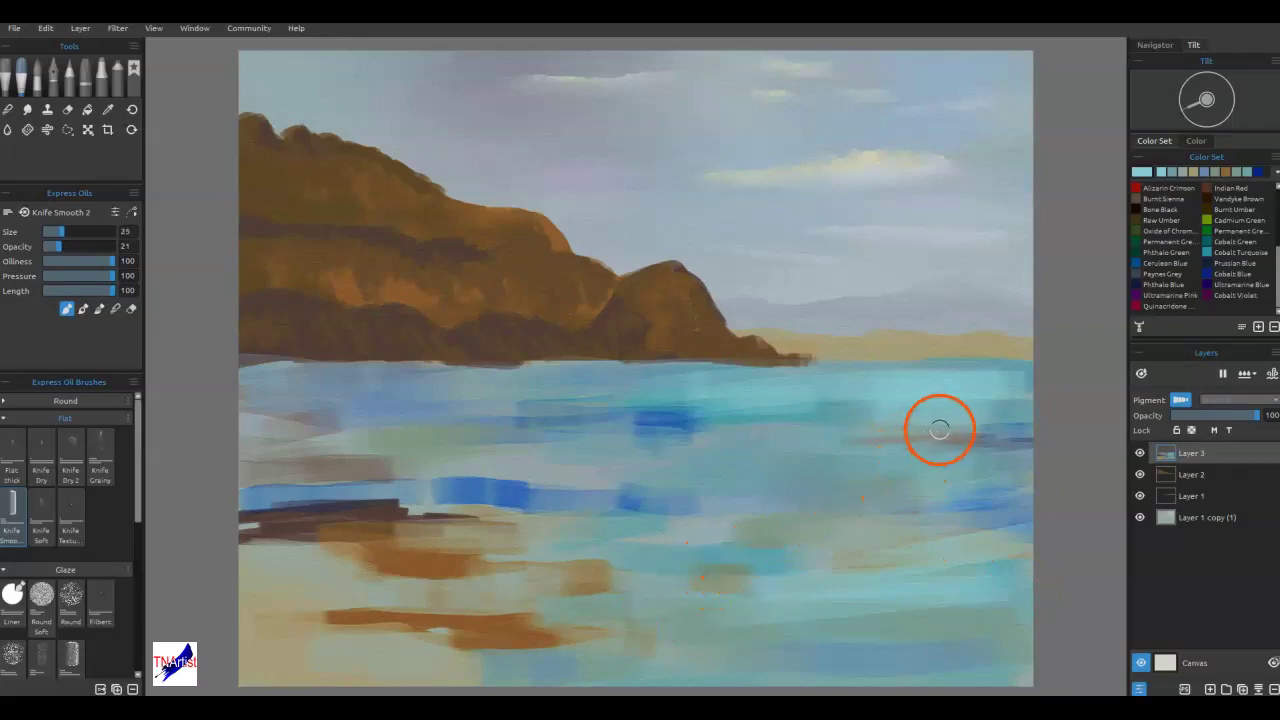
left_click_drag(711, 363, 632, 351)
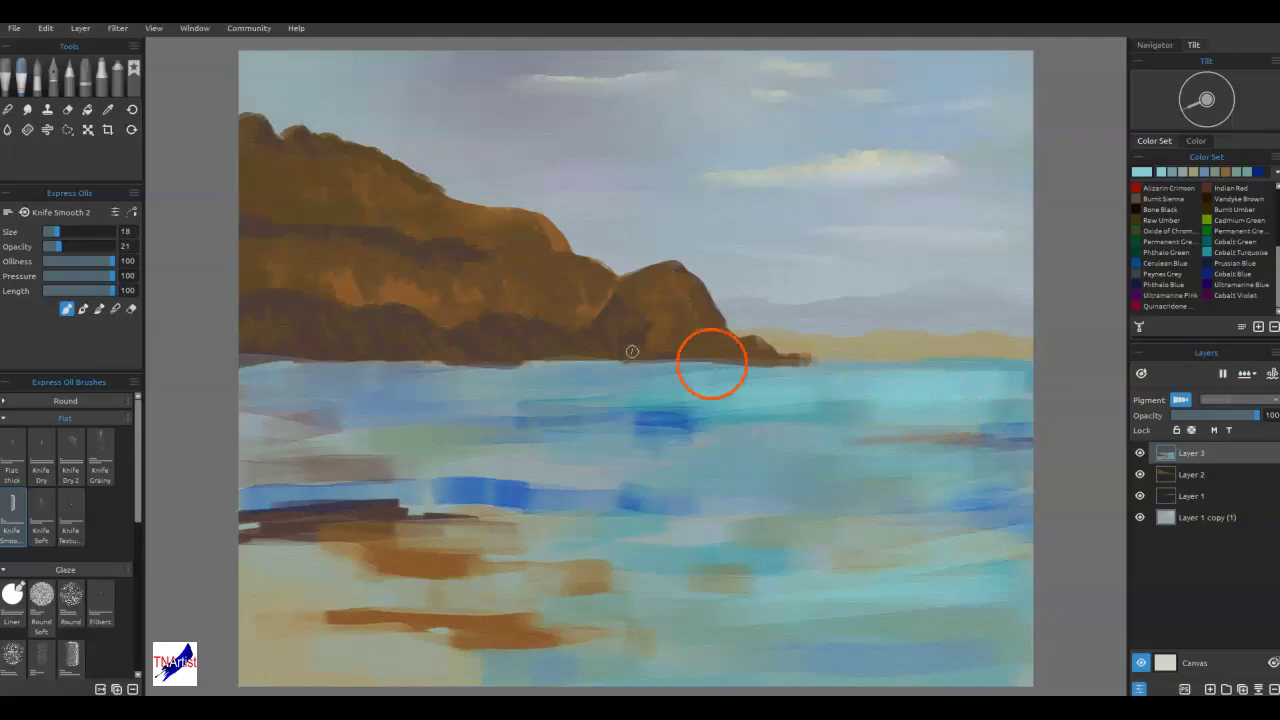
- Switch the brush to its blending mode and smooth the water's edge along the right horizon
left_click(115, 308)
left_click_drag(912, 381, 960, 375)
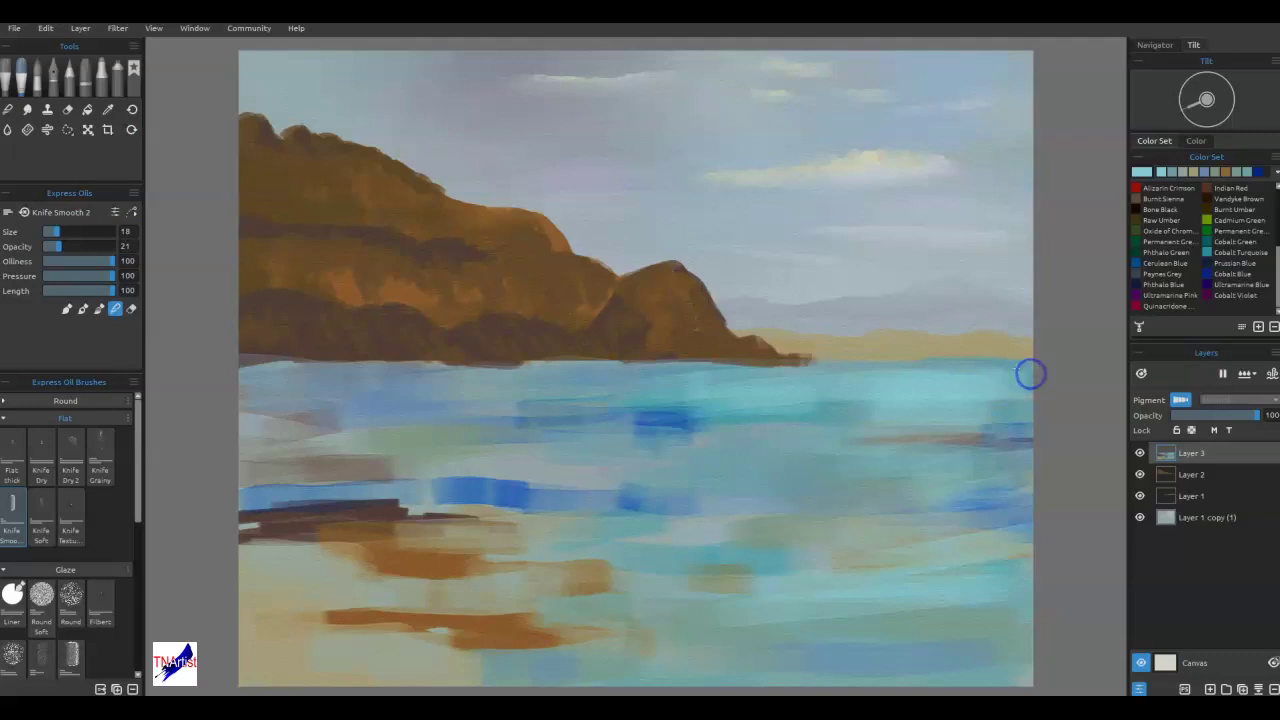
mouse_move(1037, 361)
left_mouse_down()
mouse_move(891, 346)
mouse_move(697, 209)
mouse_move(689, 217)
mouse_move(808, 239)
left_mouse_up()
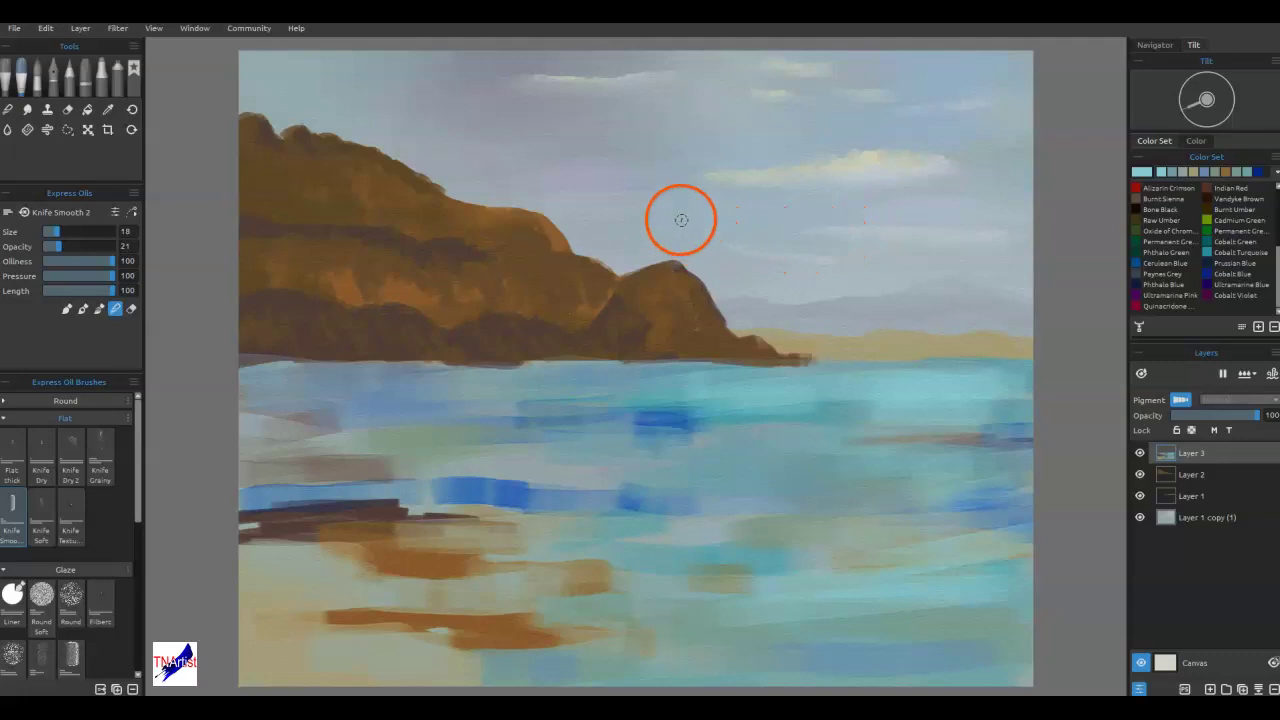
left_click(1140, 187)
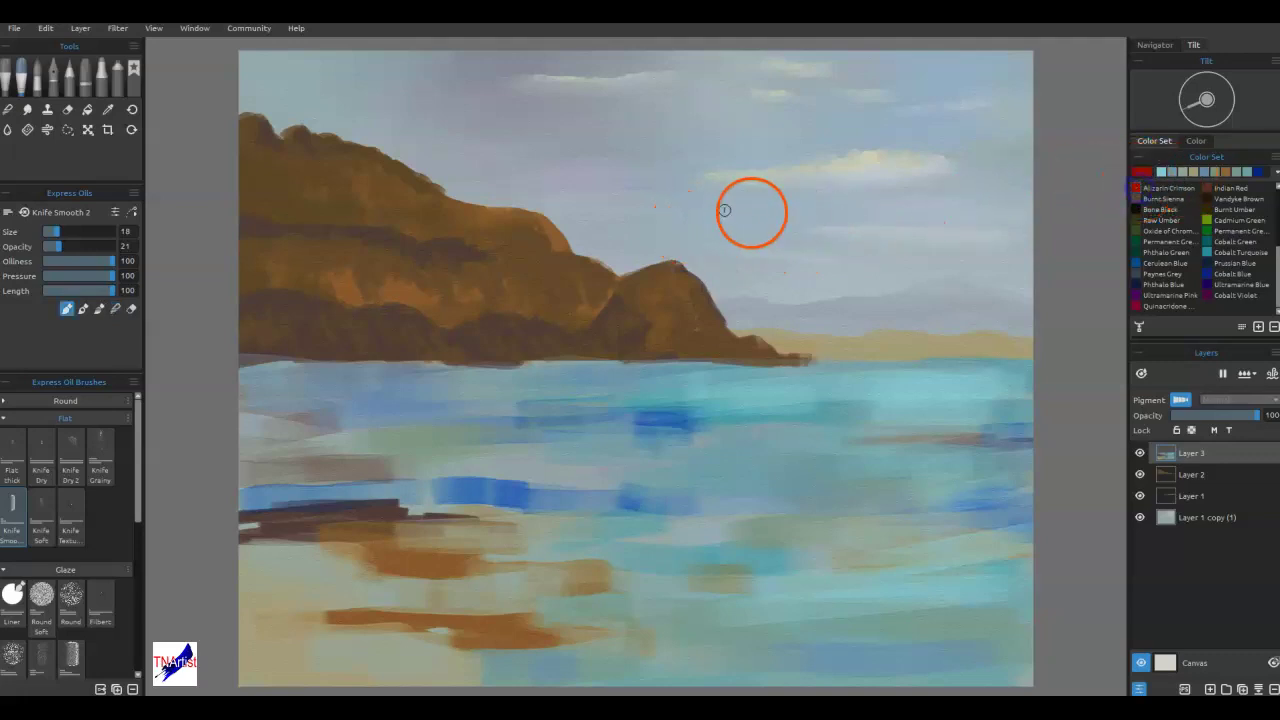
mouse_move(691, 205)
left_mouse_down()
mouse_move(837, 209)
mouse_move(690, 209)
mouse_move(838, 198)
left_mouse_up()
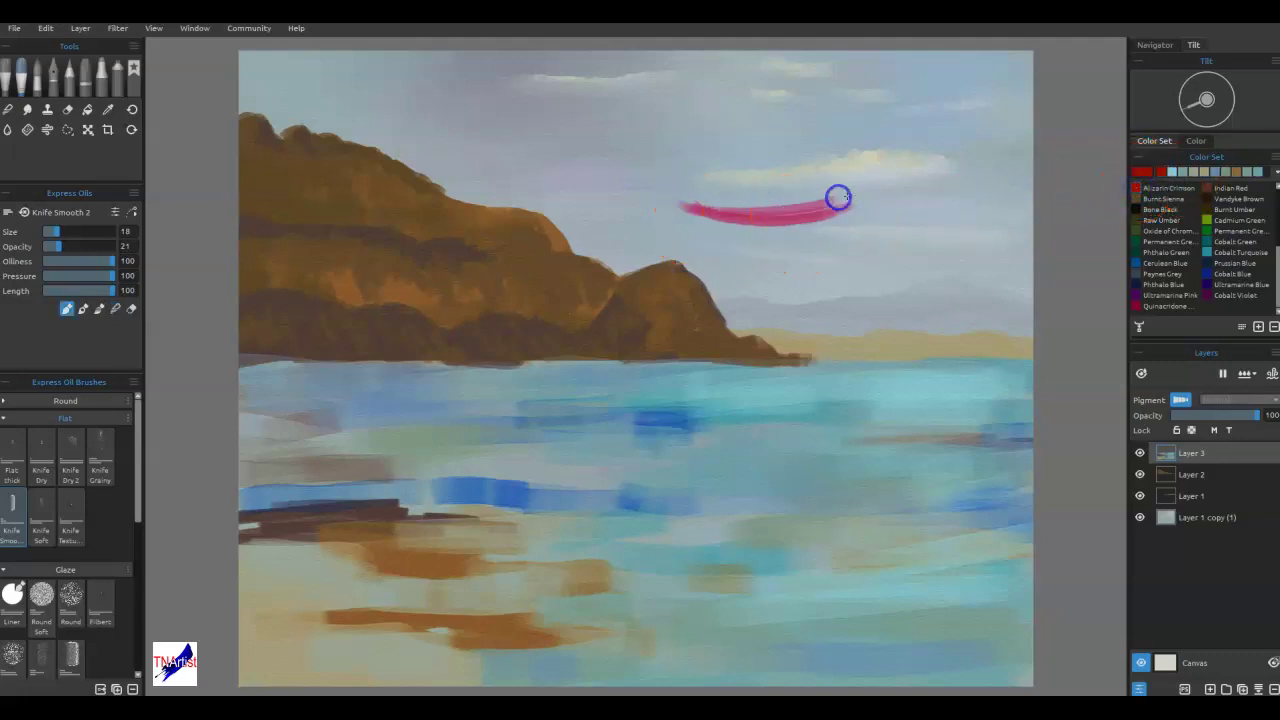
mouse_move(730, 215)
left_mouse_down()
mouse_move(951, 209)
mouse_move(829, 203)
mouse_move(983, 211)
left_mouse_up()
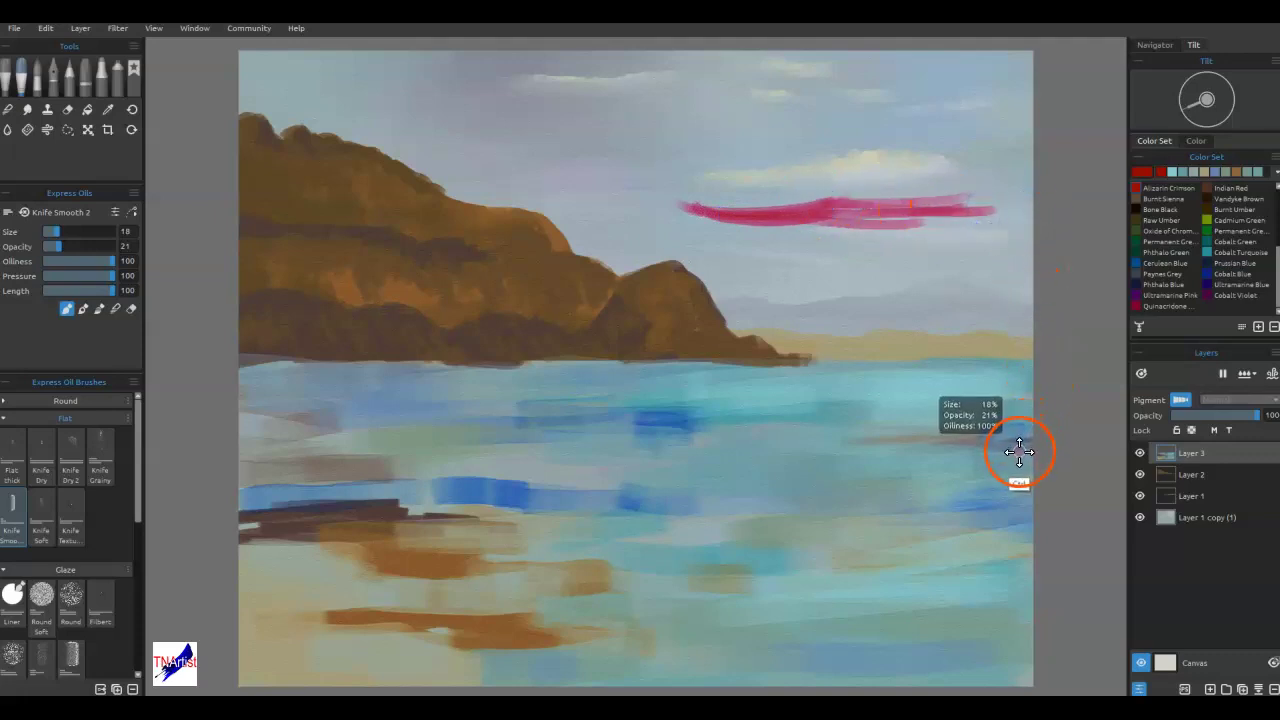
key("ctrl+z")
key("ctrl+z")
key("ctrl+z")
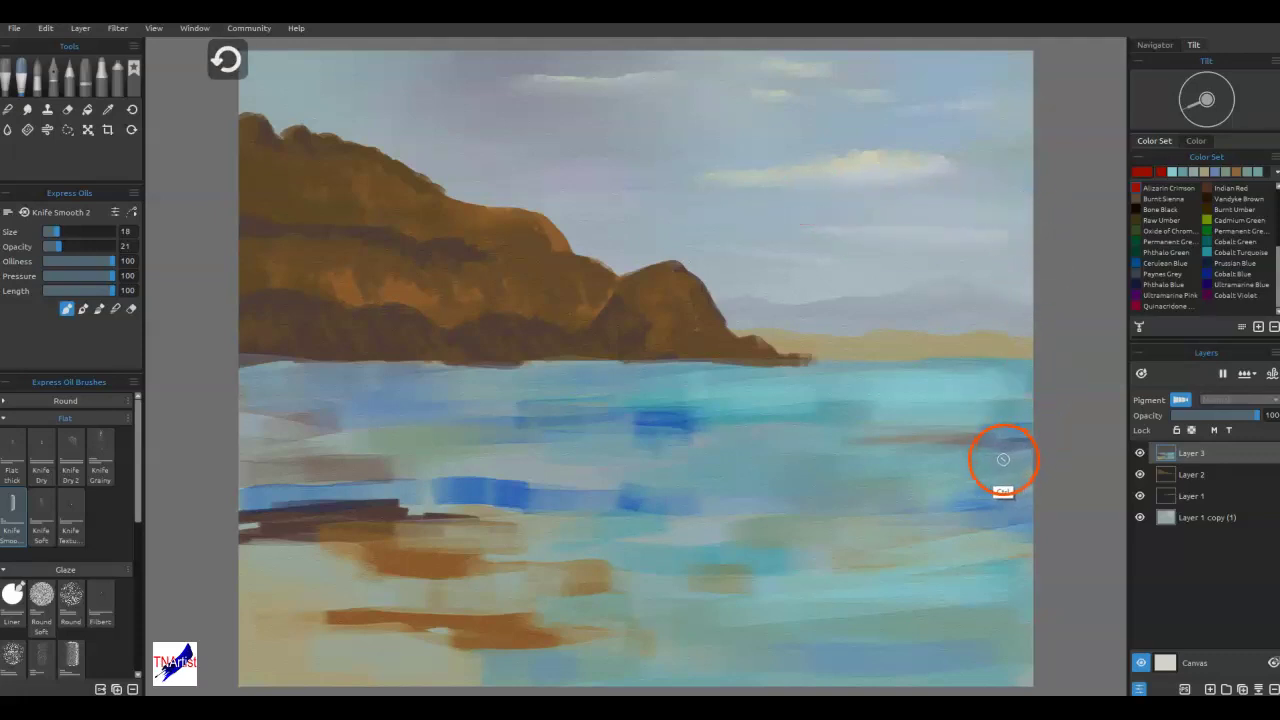
- Sample turquoise, switch the brush to its blending mode and blend the water along the right horizon and around the middle dark blue patch
left_click(941, 387, "alt")
key("n")
left_click_drag(956, 367, 983, 367)
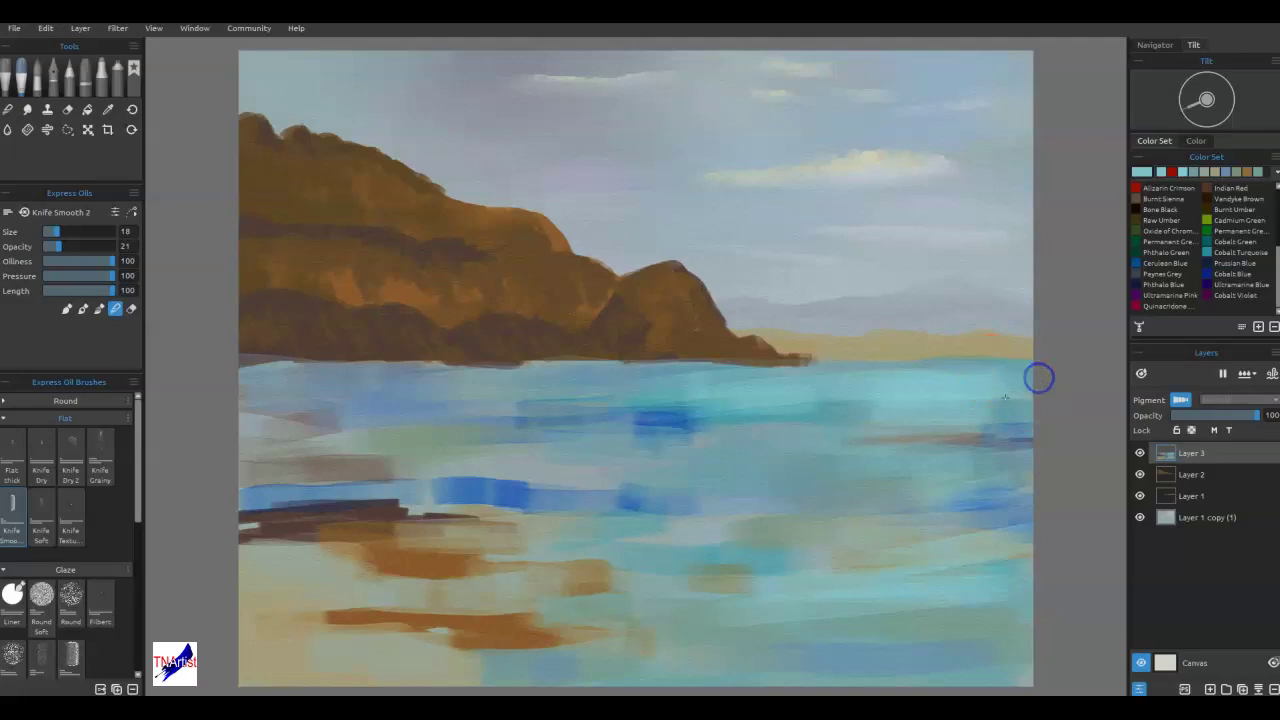
left_click(987, 406, "alt")
left_click(828, 409, "alt")
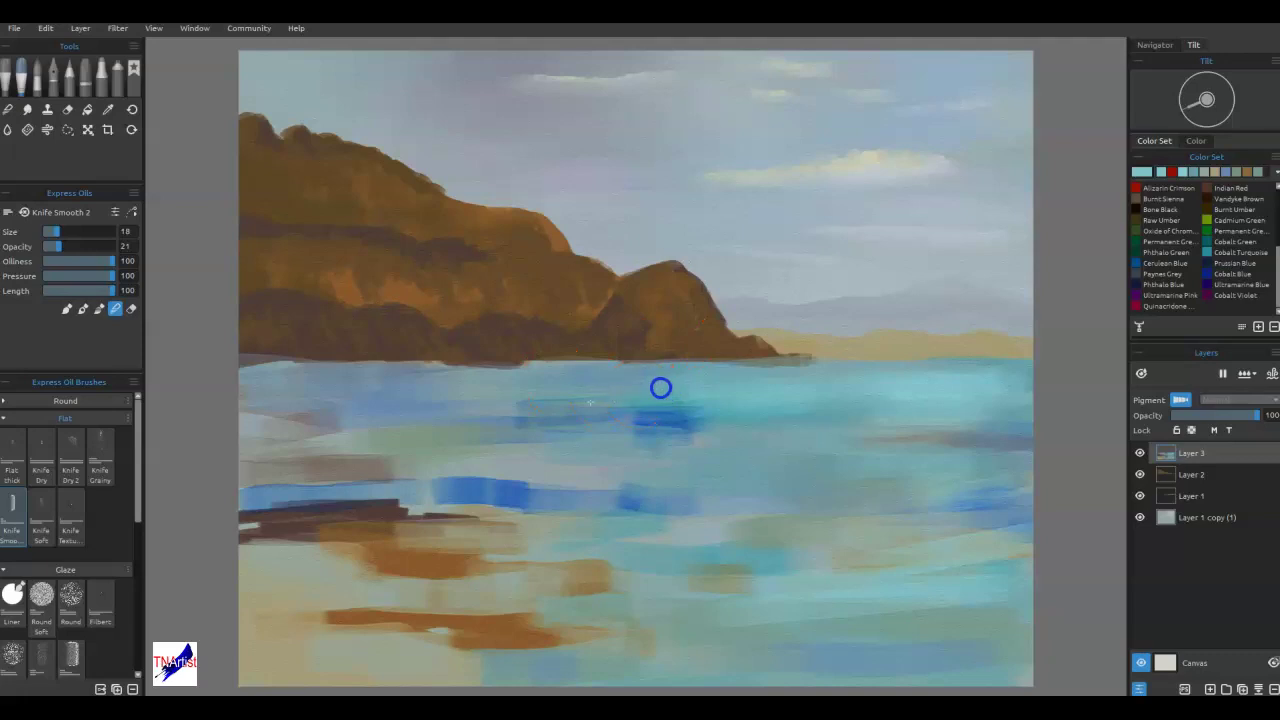
mouse_move(710, 420)
left_mouse_down()
mouse_move(737, 426)
mouse_move(652, 426)
left_mouse_up()
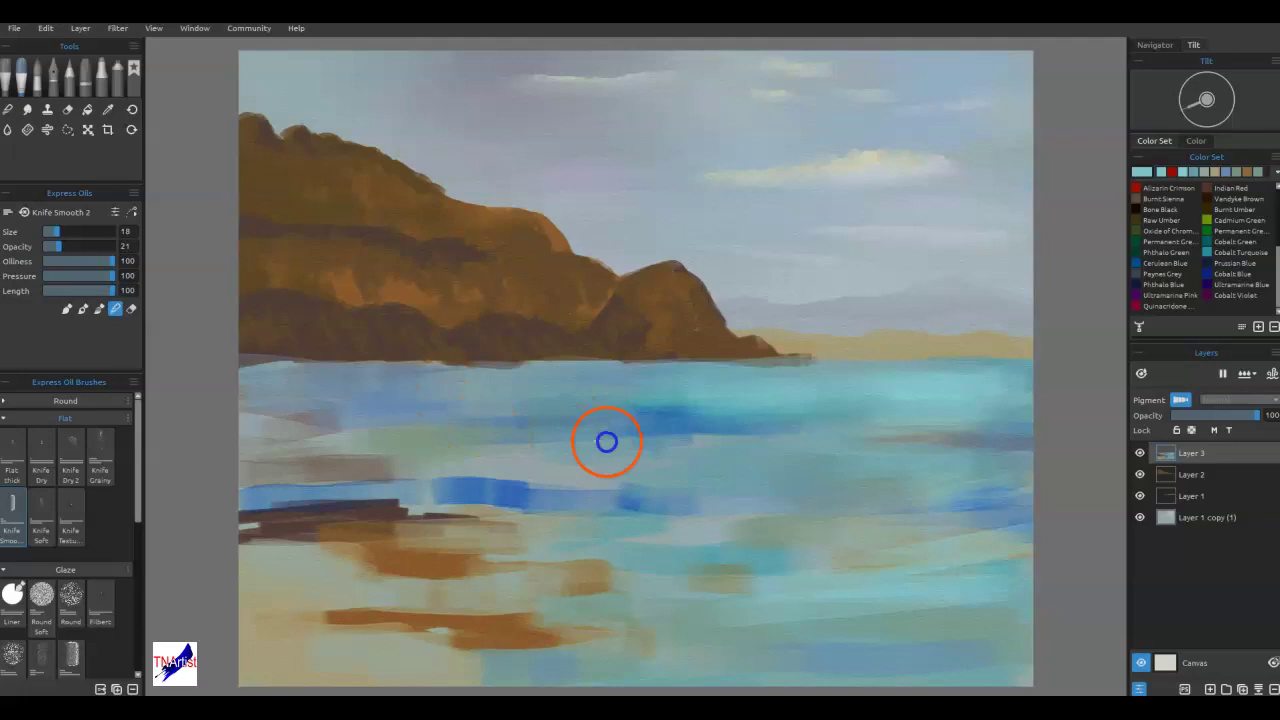
left_click_drag(684, 427, 719, 428)
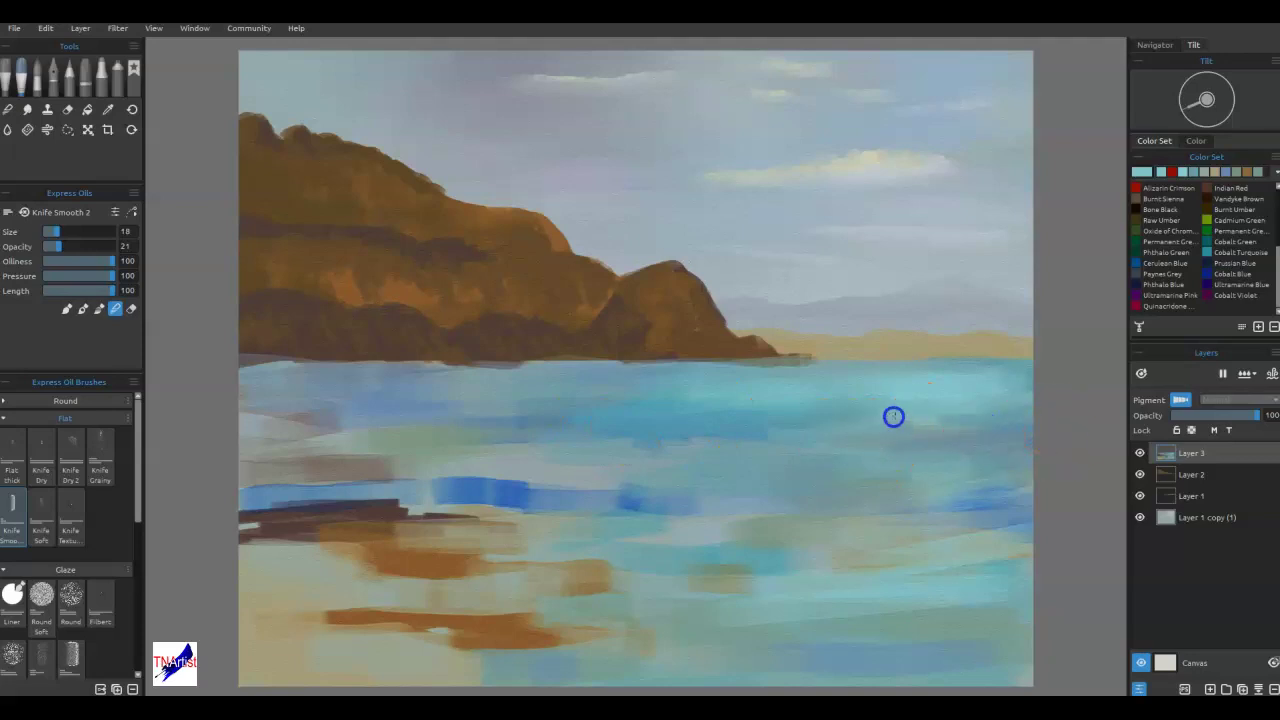
- Blend the water below the brown hill, across the middle distance and along the central blue band
left_click_drag(419, 363, 356, 389)
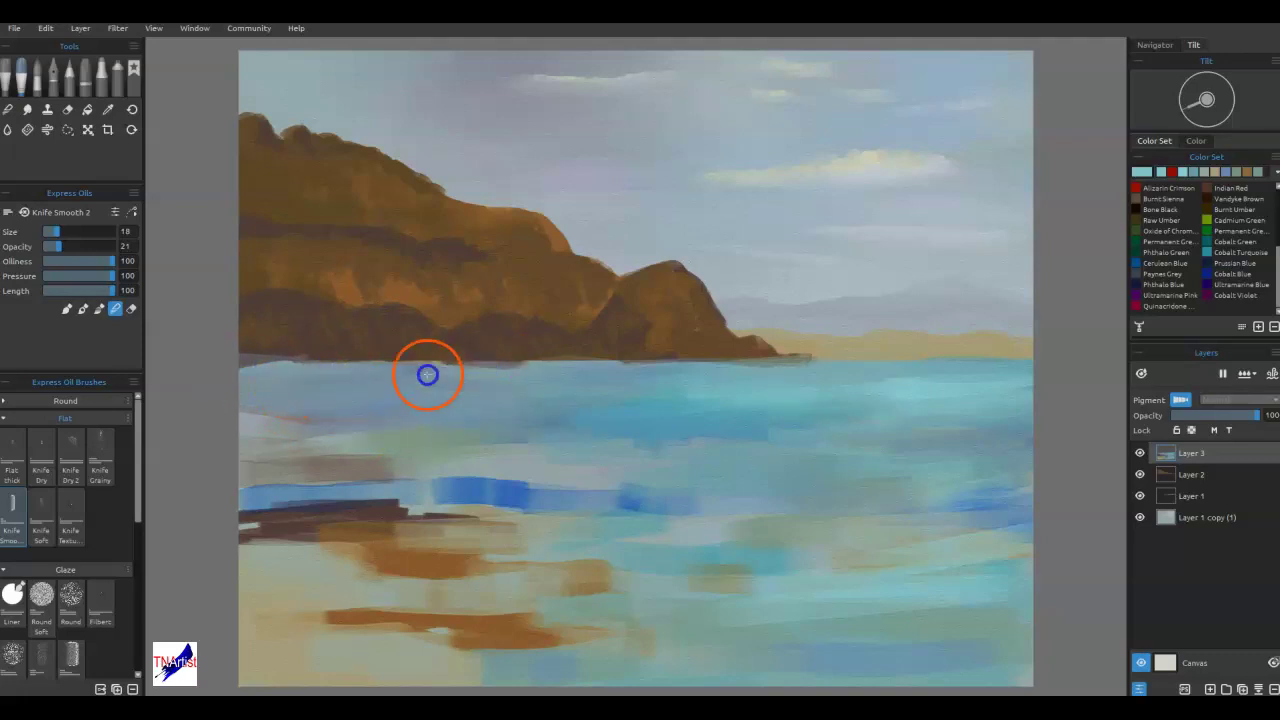
left_click_drag(620, 438, 697, 439)
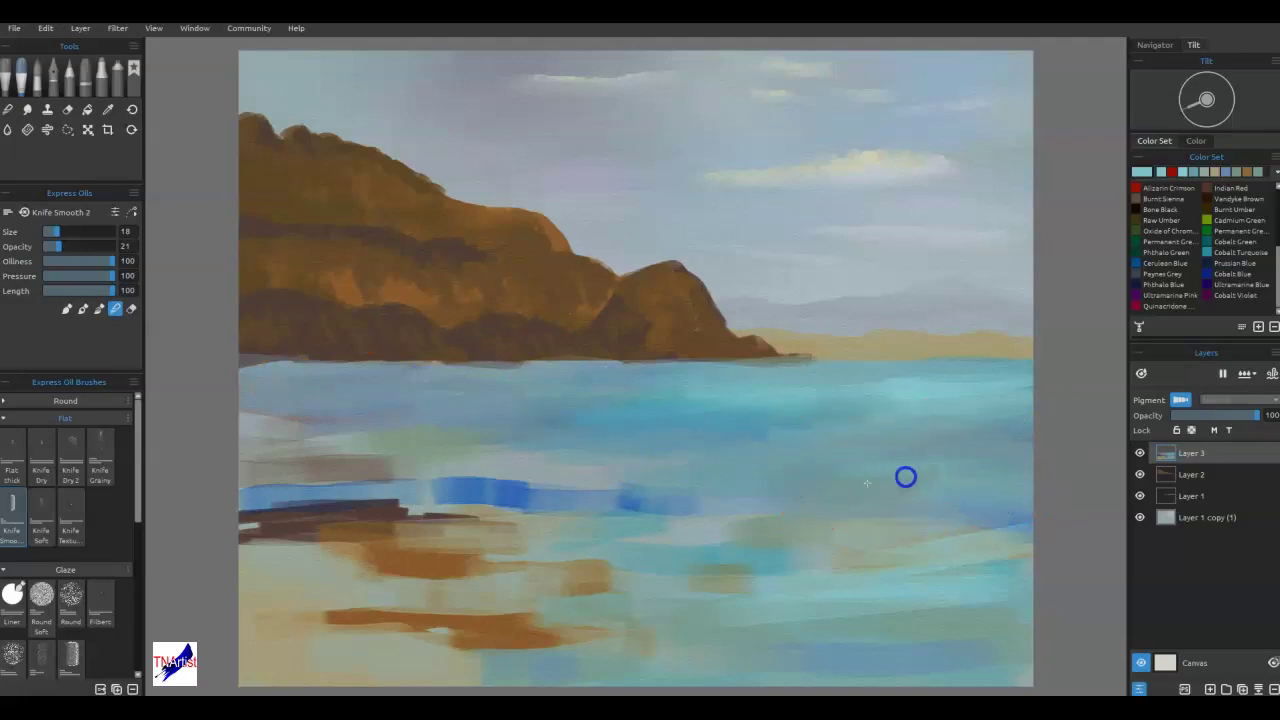
left_click_drag(843, 464, 748, 466)
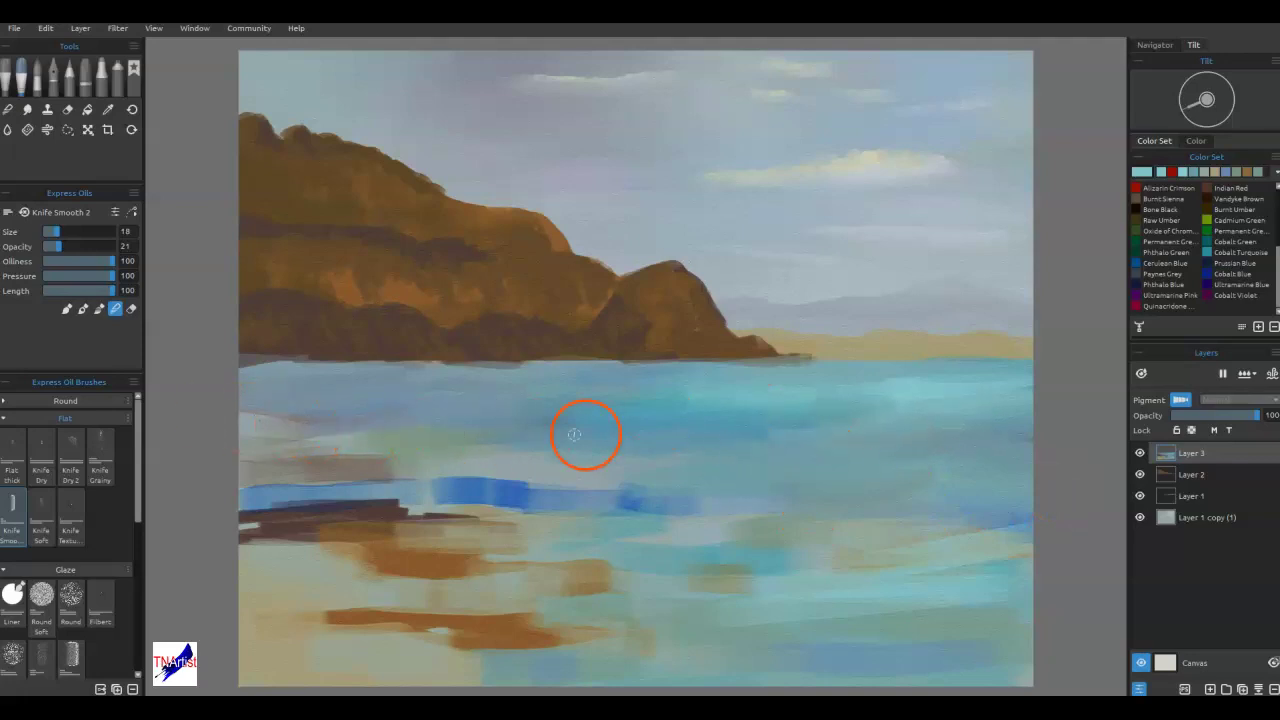
left_click_drag(581, 490, 642, 492)
left_click_drag(529, 491, 602, 488)
left_click_drag(494, 471, 560, 486)
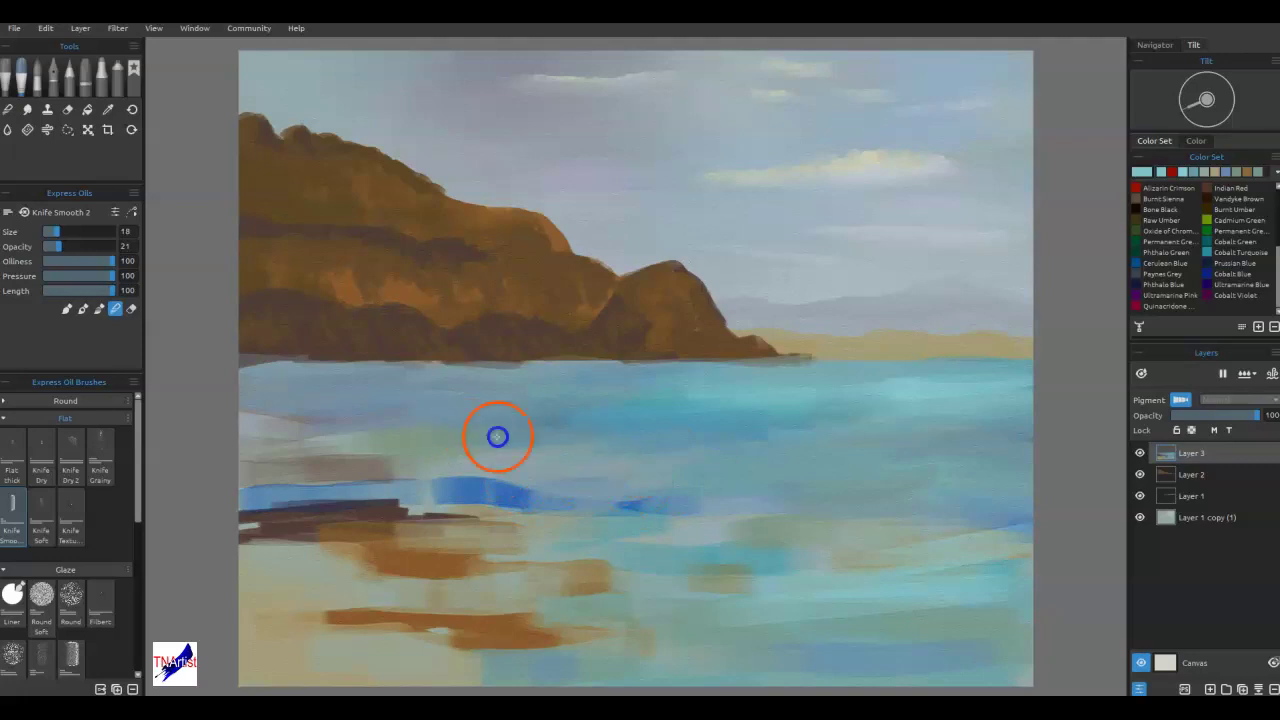
- Smooth the blue band, the dark shoreline streak and the orange-brown patches of the left foreground into the surrounding sand and water
mouse_move(390, 455)
left_mouse_down()
mouse_move(240, 483)
mouse_move(469, 480)
mouse_move(571, 494)
left_mouse_up()
left_click_drag(466, 494, 591, 511)
left_click_drag(510, 519, 563, 523)
mouse_move(369, 511)
left_mouse_down()
mouse_move(517, 504)
mouse_move(309, 523)
mouse_move(460, 506)
mouse_move(220, 509)
mouse_move(503, 506)
mouse_move(405, 540)
mouse_move(589, 531)
mouse_move(517, 551)
mouse_move(371, 529)
mouse_move(433, 535)
mouse_move(374, 549)
mouse_move(577, 563)
mouse_move(546, 597)
mouse_move(503, 594)
mouse_move(521, 567)
mouse_move(363, 583)
mouse_move(460, 609)
mouse_move(389, 617)
mouse_move(498, 605)
mouse_move(511, 634)
mouse_move(374, 611)
mouse_move(551, 609)
mouse_move(327, 622)
mouse_move(520, 631)
mouse_move(634, 620)
mouse_move(453, 618)
left_mouse_up()
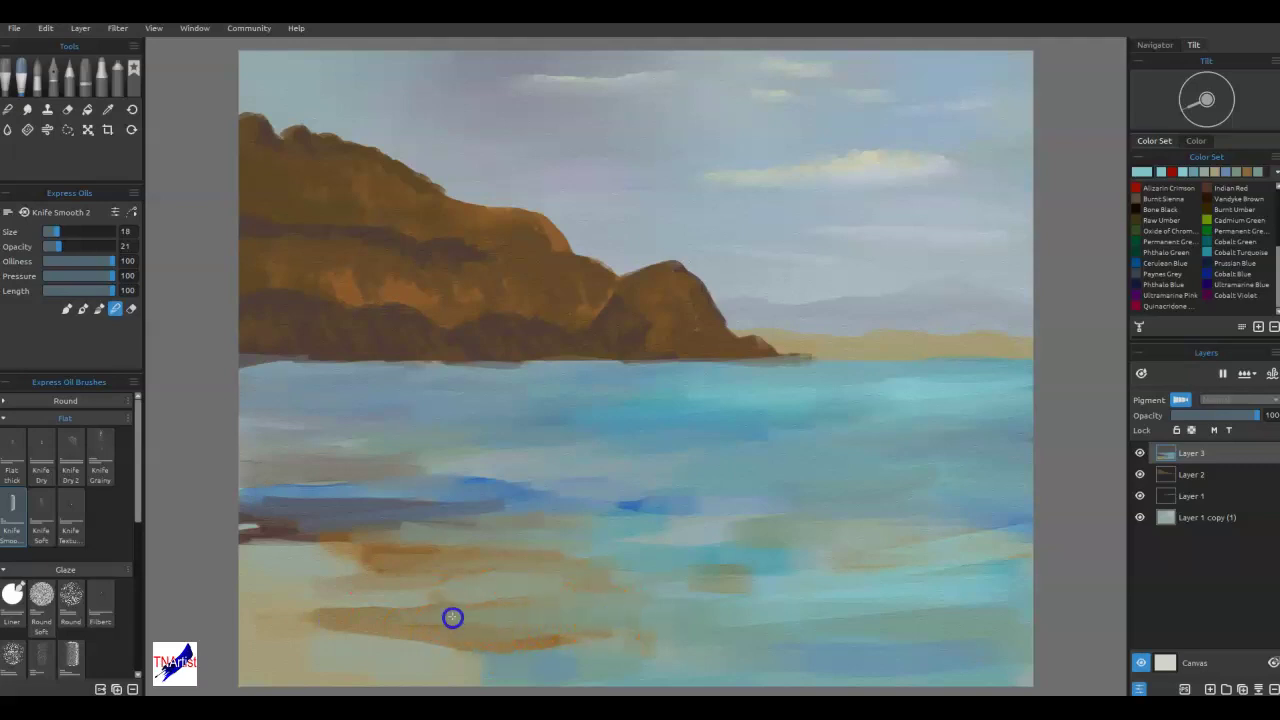
mouse_move(517, 656)
left_mouse_down()
mouse_move(526, 634)
mouse_move(549, 680)
mouse_move(437, 640)
mouse_move(503, 626)
mouse_move(345, 603)
left_mouse_up()
left_click_drag(560, 597, 332, 566)
mouse_move(440, 557)
left_mouse_down()
mouse_move(302, 561)
mouse_move(226, 523)
mouse_move(420, 517)
mouse_move(413, 494)
mouse_move(240, 486)
mouse_move(384, 506)
left_mouse_up()
mouse_move(699, 527)
left_mouse_down()
mouse_move(906, 537)
mouse_move(784, 553)
left_mouse_up()
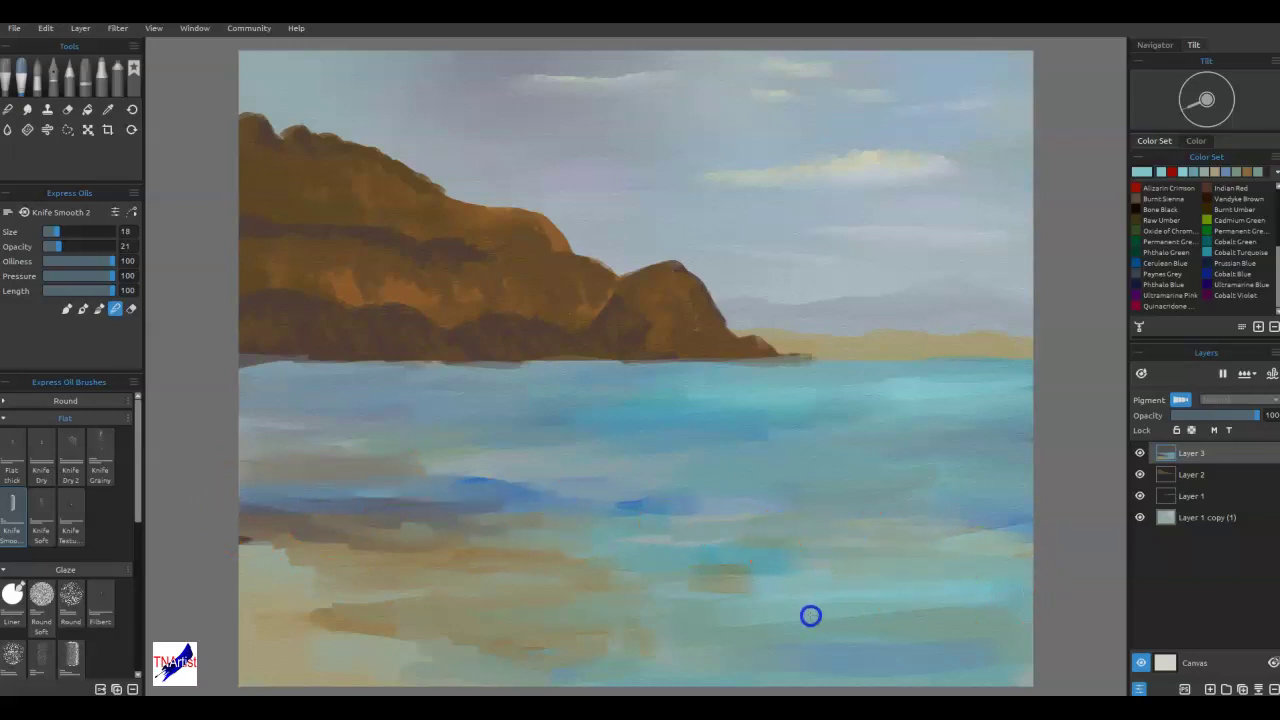
- Blend the right foreground water and the central blue and turquoise patches with long horizontal strokes
mouse_move(997, 649)
left_mouse_down()
mouse_move(1011, 666)
mouse_move(831, 677)
mouse_move(745, 660)
mouse_move(823, 614)
left_mouse_up()
mouse_move(730, 582)
left_mouse_down()
mouse_move(570, 576)
mouse_move(711, 540)
mouse_move(880, 532)
mouse_move(990, 556)
left_mouse_up()
left_click_drag(676, 520, 314, 484)
mouse_move(600, 502)
left_mouse_down()
mouse_move(789, 534)
mouse_move(968, 484)
mouse_move(966, 531)
mouse_move(940, 531)
left_mouse_up()
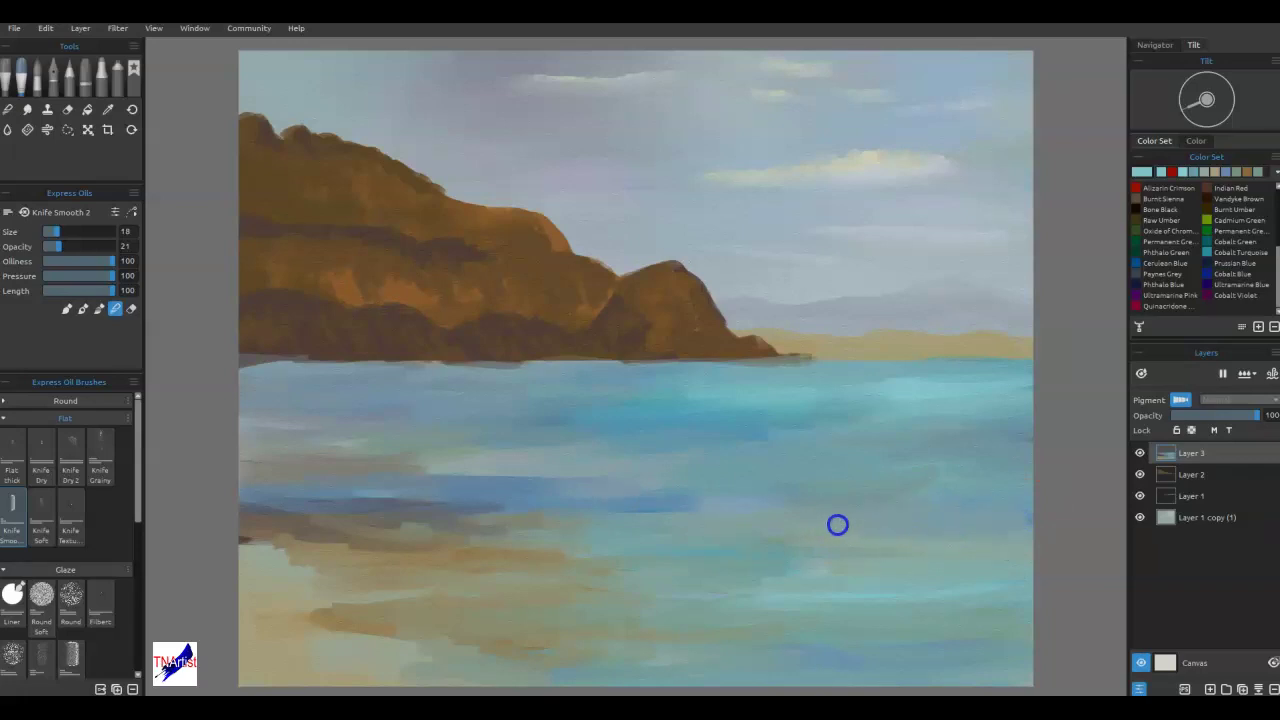
mouse_move(885, 540)
left_mouse_down()
mouse_move(871, 546)
mouse_move(880, 536)
left_mouse_up()
mouse_move(1025, 520)
left_mouse_down()
mouse_move(968, 502)
mouse_move(772, 522)
mouse_move(520, 480)
mouse_move(757, 477)
mouse_move(620, 506)
left_mouse_up()
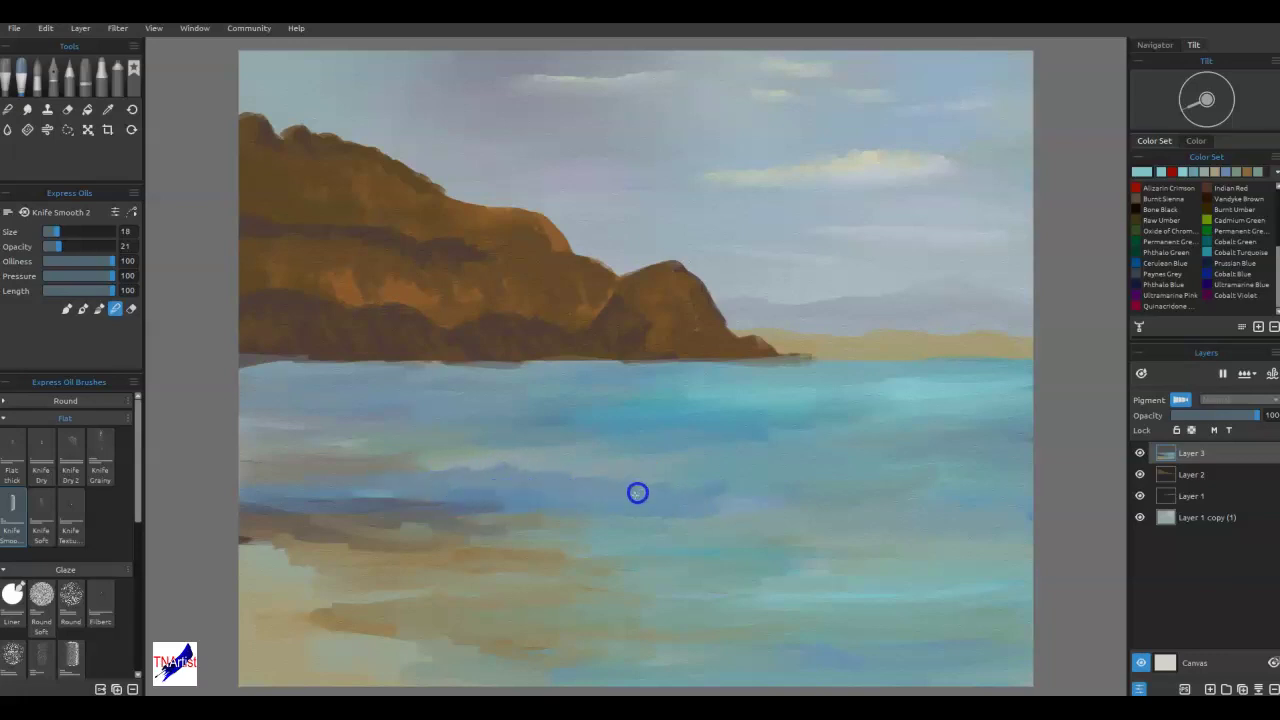
- Soften the blue band's edges and blend the middle water up to the waterline below the headland
mouse_move(634, 524)
left_mouse_down()
mouse_move(649, 437)
mouse_move(737, 443)
mouse_move(613, 446)
mouse_move(714, 434)
mouse_move(586, 480)
mouse_move(692, 431)
mouse_move(657, 506)
mouse_move(705, 503)
left_mouse_up()
mouse_move(405, 501)
left_mouse_down()
mouse_move(426, 503)
mouse_move(438, 467)
mouse_move(377, 480)
mouse_move(460, 472)
left_mouse_up()
mouse_move(469, 475)
left_mouse_down()
mouse_move(737, 437)
mouse_move(649, 417)
mouse_move(688, 422)
left_mouse_up()
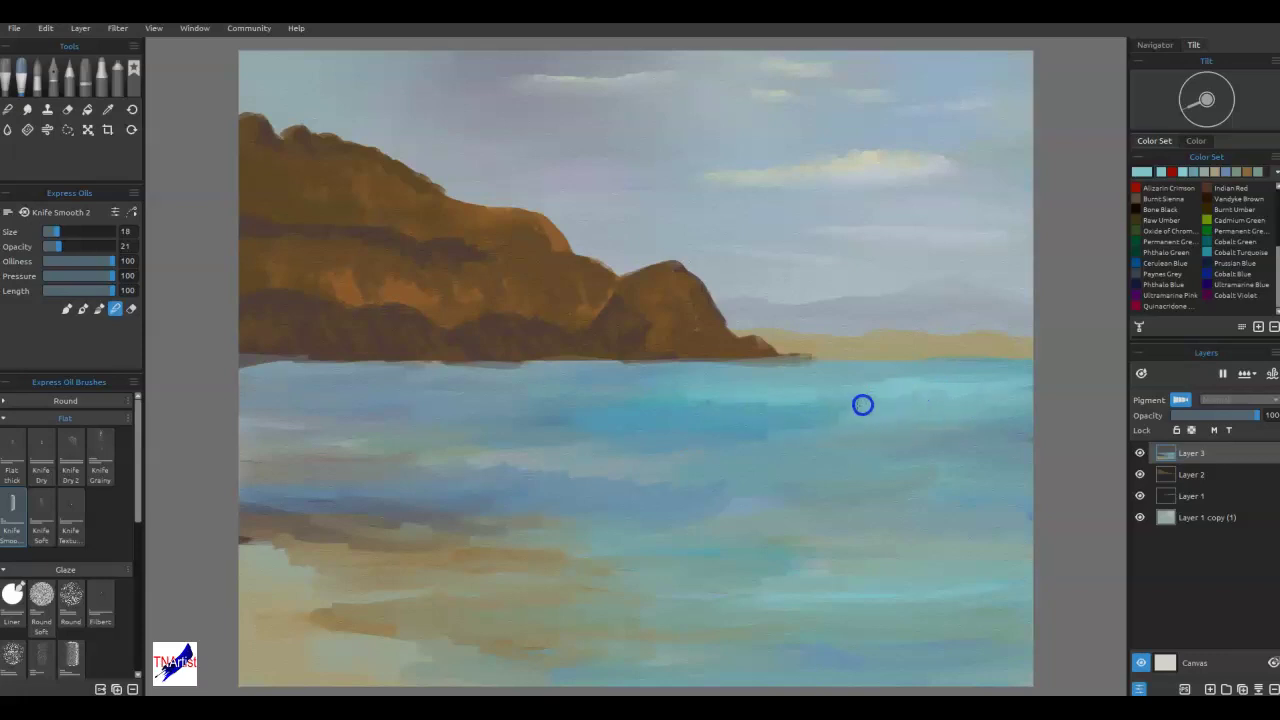
mouse_move(829, 450)
left_mouse_down()
mouse_move(886, 457)
mouse_move(357, 446)
left_mouse_up()
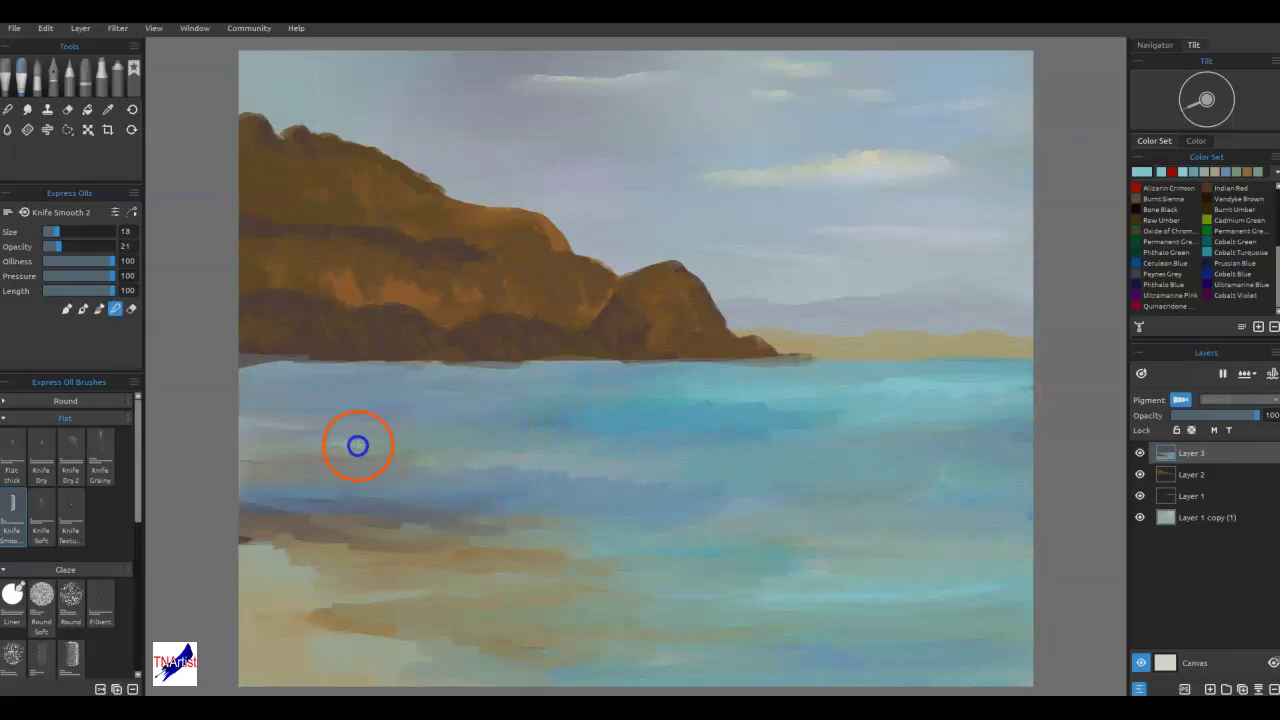
mouse_move(318, 406)
left_mouse_down()
mouse_move(543, 381)
mouse_move(815, 382)
mouse_move(719, 367)
left_mouse_up()
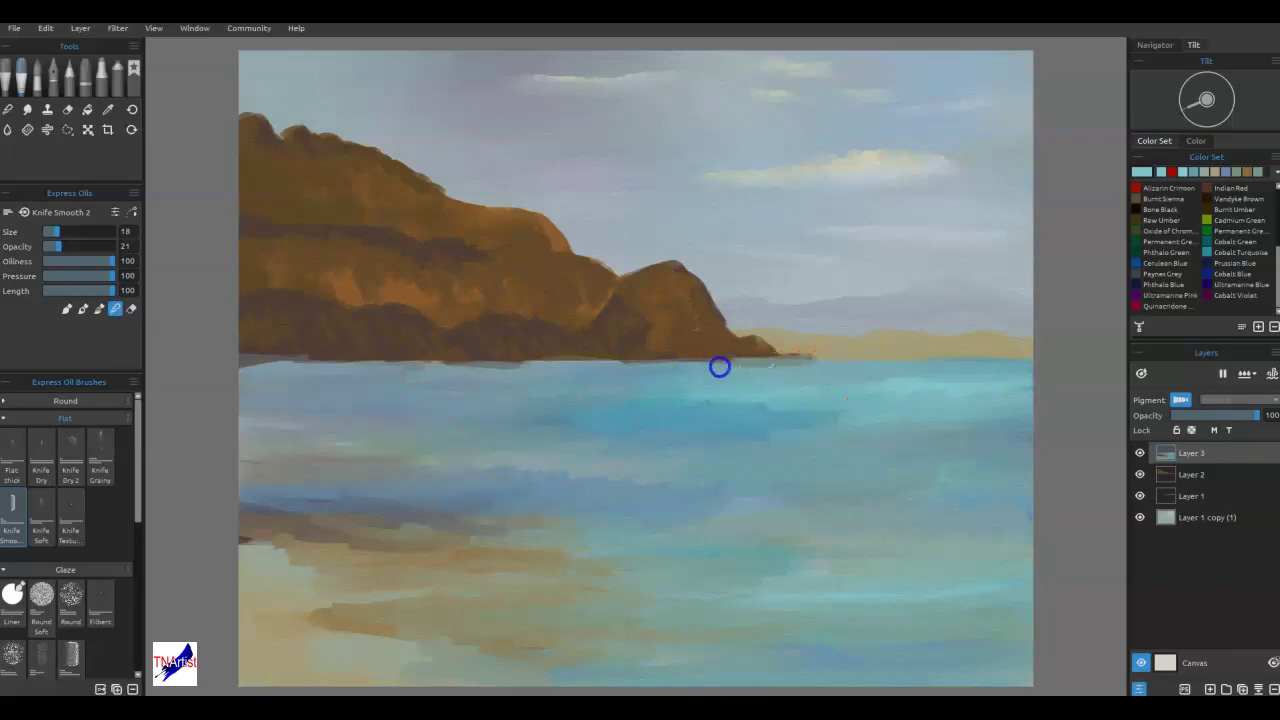
- Blend the water's left edge, the shoreline and the sandy foreground, and smooth the turquoise in the middle water
left_click_drag(431, 371, 235, 371)
left_click_drag(345, 448, 620, 463)
mouse_move(254, 517)
left_mouse_down()
mouse_move(217, 517)
mouse_move(349, 523)
left_mouse_up()
mouse_move(262, 541)
left_mouse_down()
mouse_move(342, 552)
mouse_move(294, 577)
mouse_move(400, 625)
left_mouse_up()
mouse_move(487, 664)
left_mouse_down()
mouse_move(642, 673)
mouse_move(919, 657)
left_mouse_up()
mouse_move(597, 429)
left_mouse_down()
mouse_move(543, 423)
mouse_move(677, 437)
mouse_move(963, 426)
mouse_move(829, 423)
left_mouse_up()
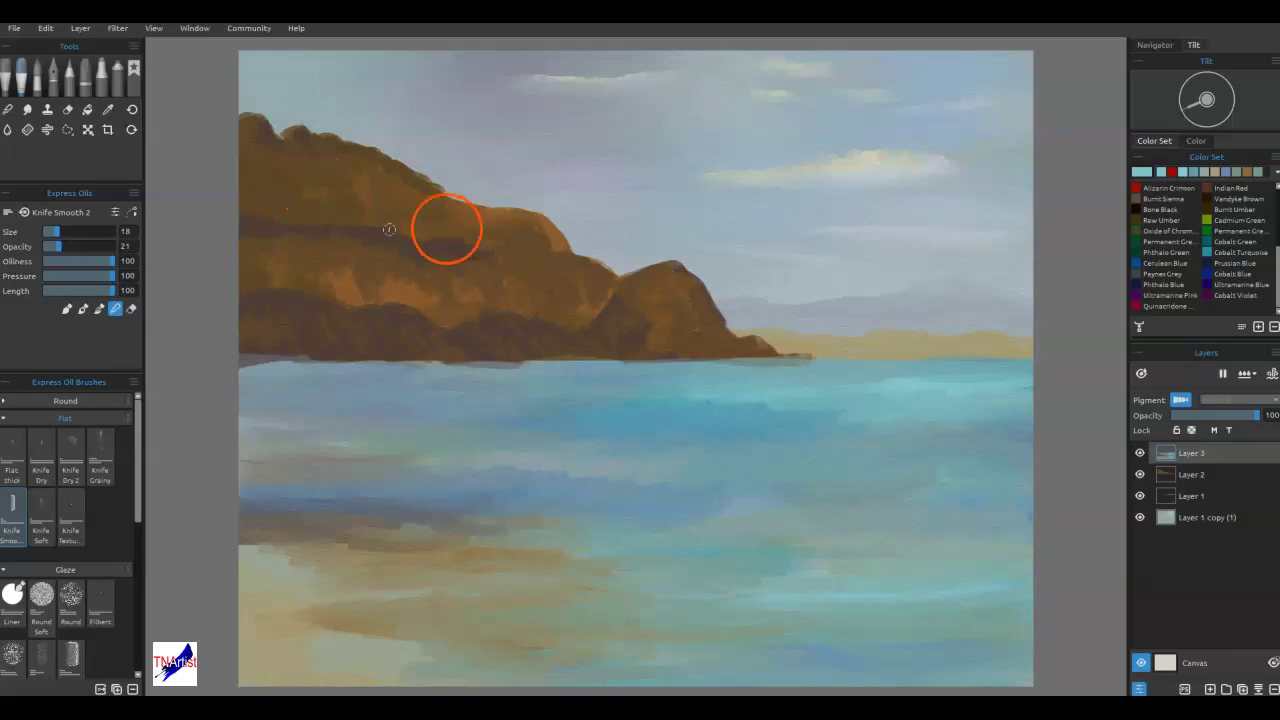
- Choose Oxide of Chromium and brush dark green onto the upper slope of the hill on Layer 2
left_click(1147, 233)
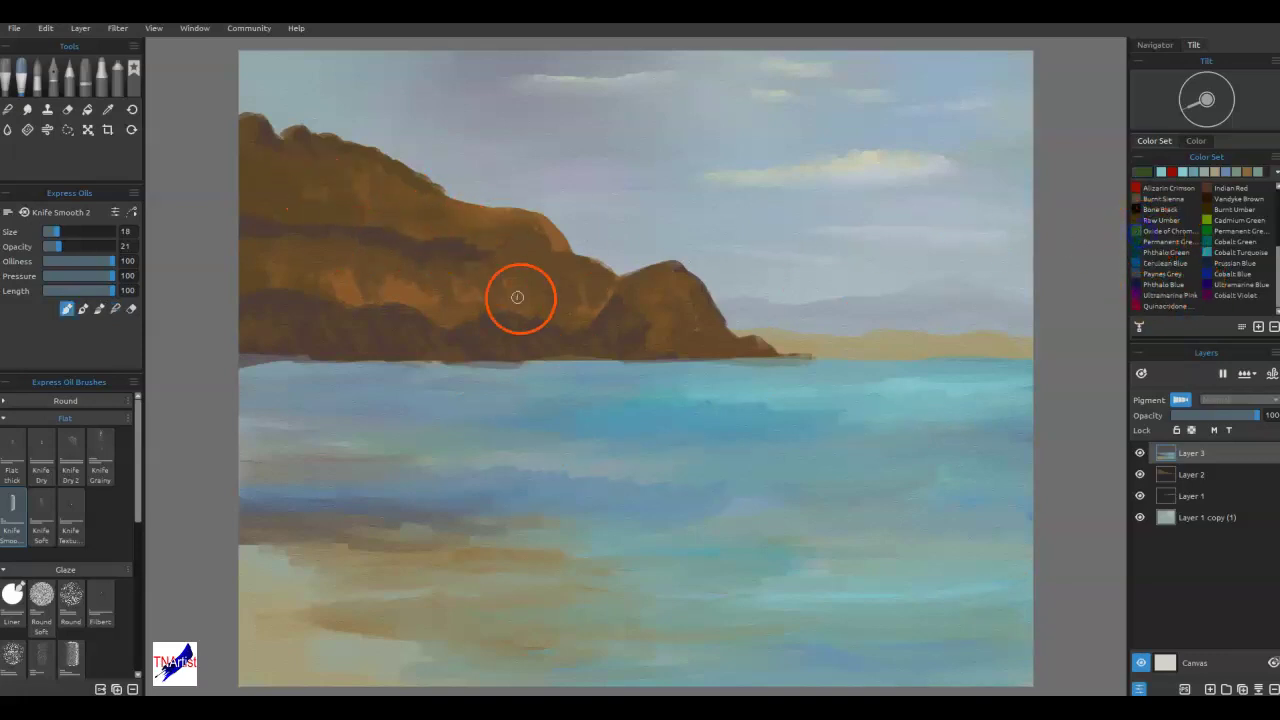
mouse_move(389, 191)
left_mouse_down()
mouse_move(403, 191)
mouse_move(354, 181)
mouse_move(429, 206)
mouse_move(617, 314)
mouse_move(593, 380)
left_mouse_up()
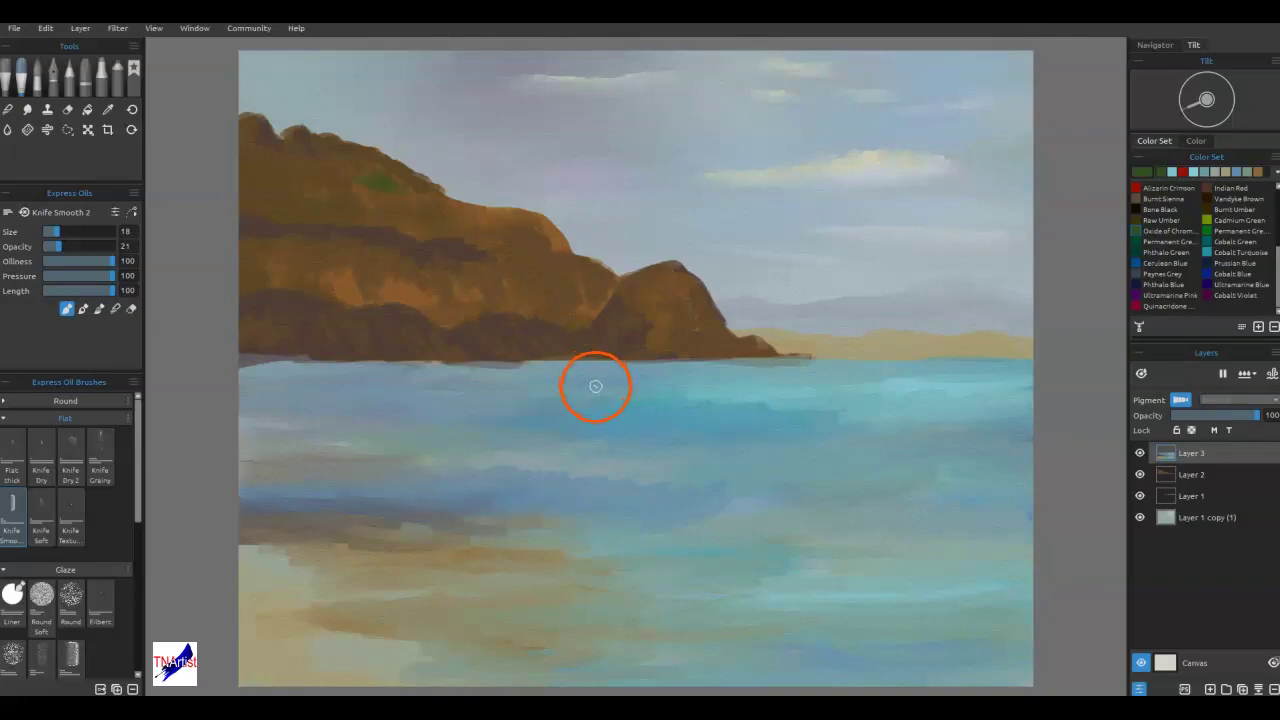
key("ctrl+z")
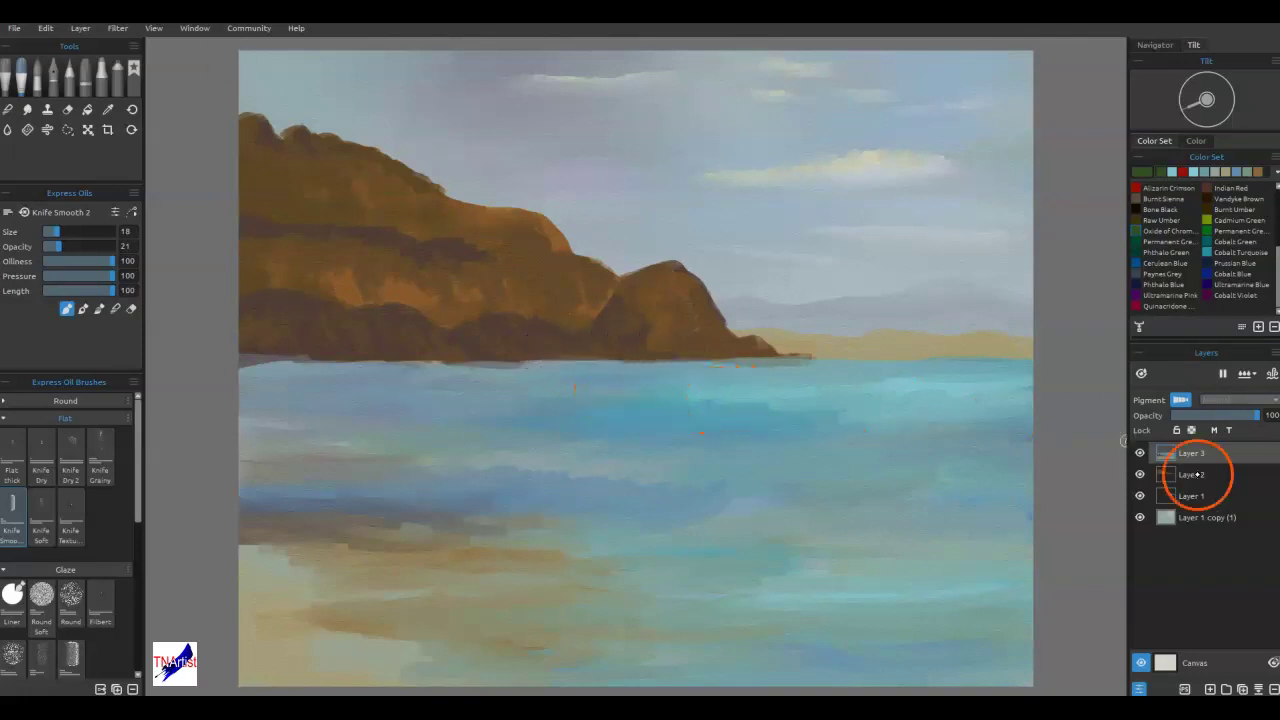
left_click(1186, 477)
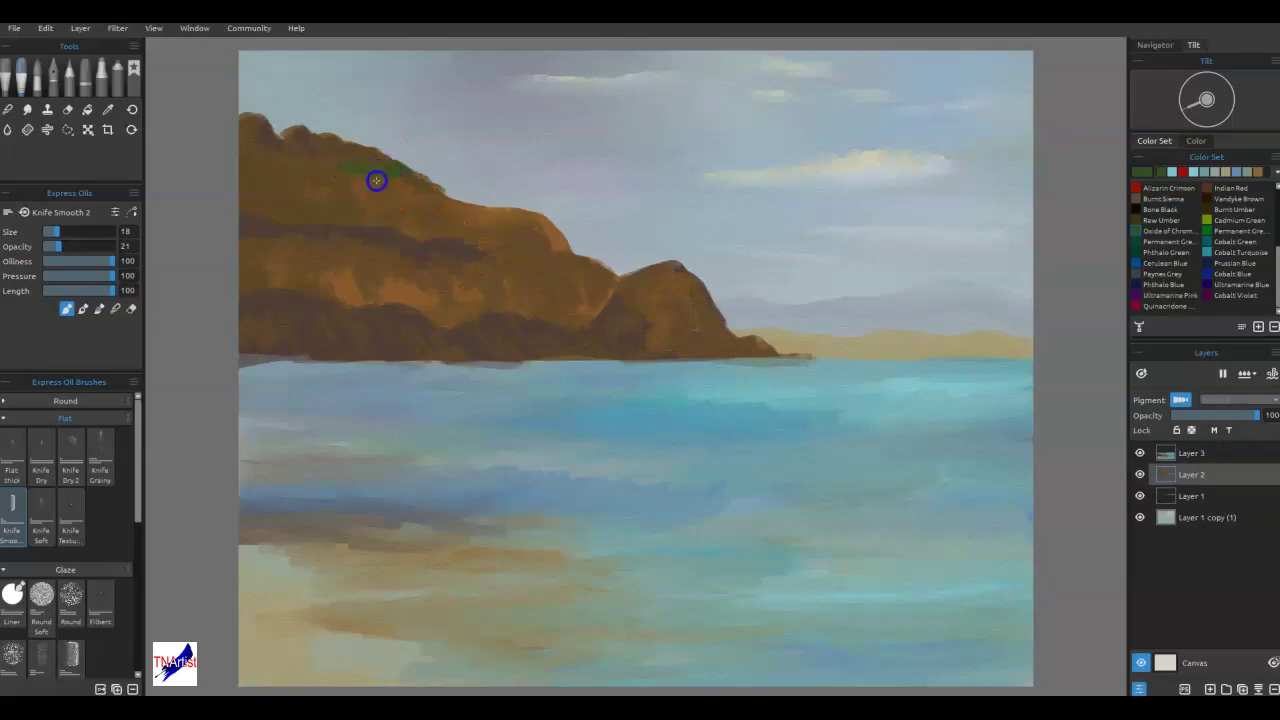
left_click_drag(346, 175, 297, 177)
- Add Cadmium Green to the hill's upper slope and blend it into the surrounding brown
left_click(1211, 220)
left_click(345, 166)
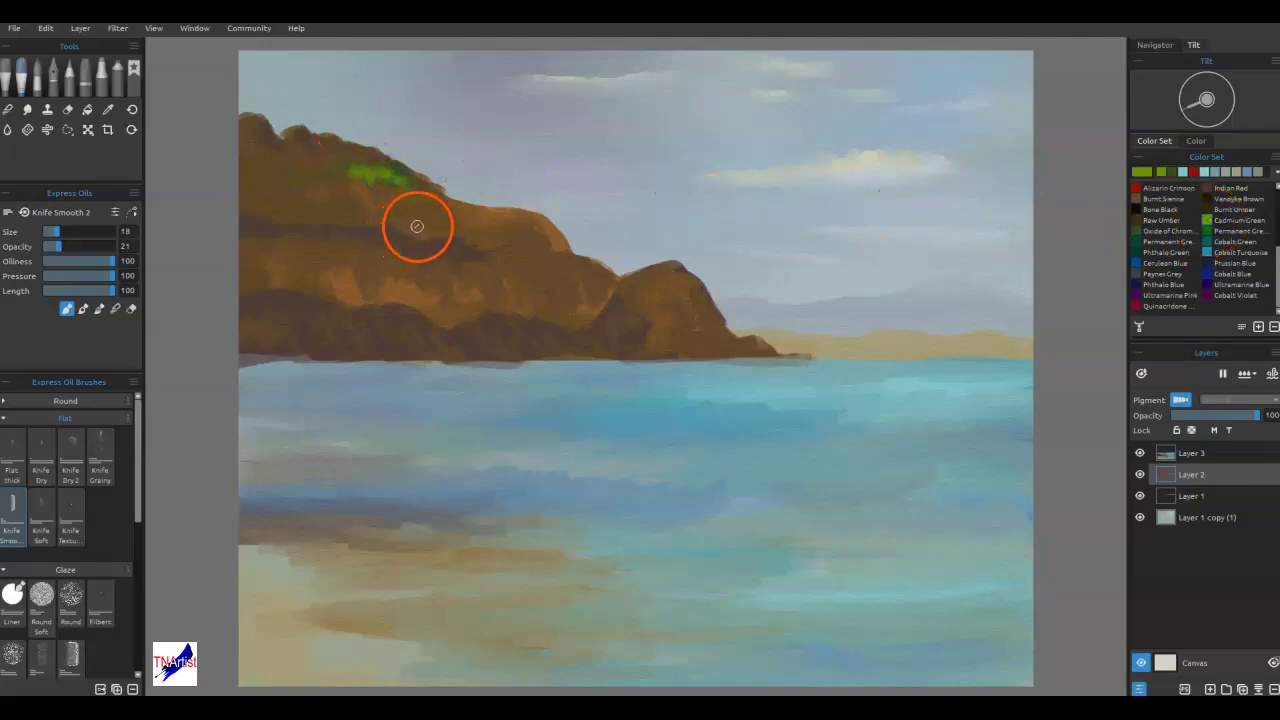
key("b")
left_click_drag(367, 181, 383, 173)
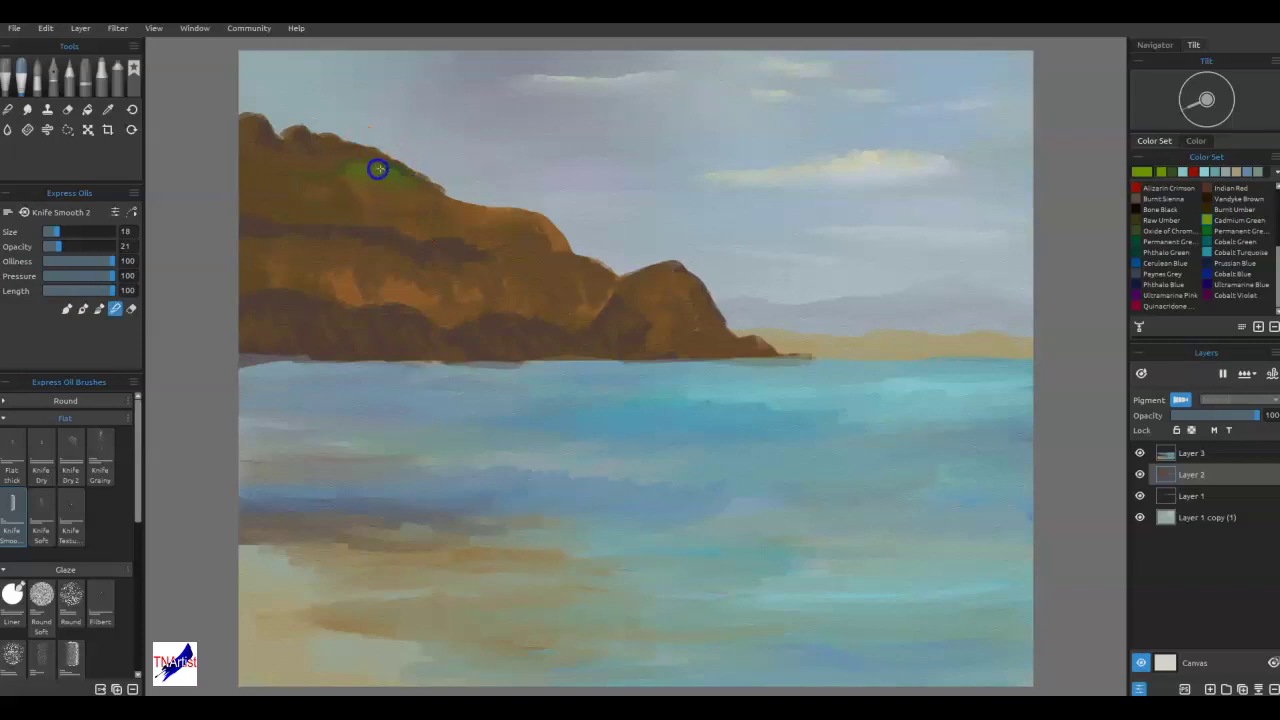
left_click_drag(377, 190, 380, 162)
mouse_move(411, 208)
left_mouse_down()
mouse_move(393, 213)
mouse_move(391, 231)
mouse_move(377, 211)
left_mouse_up()
- Sample the blended olive green and paint it over the hill's upper slope and along the lower slope's middle band
left_click(373, 171, "alt")
left_click(373, 170)
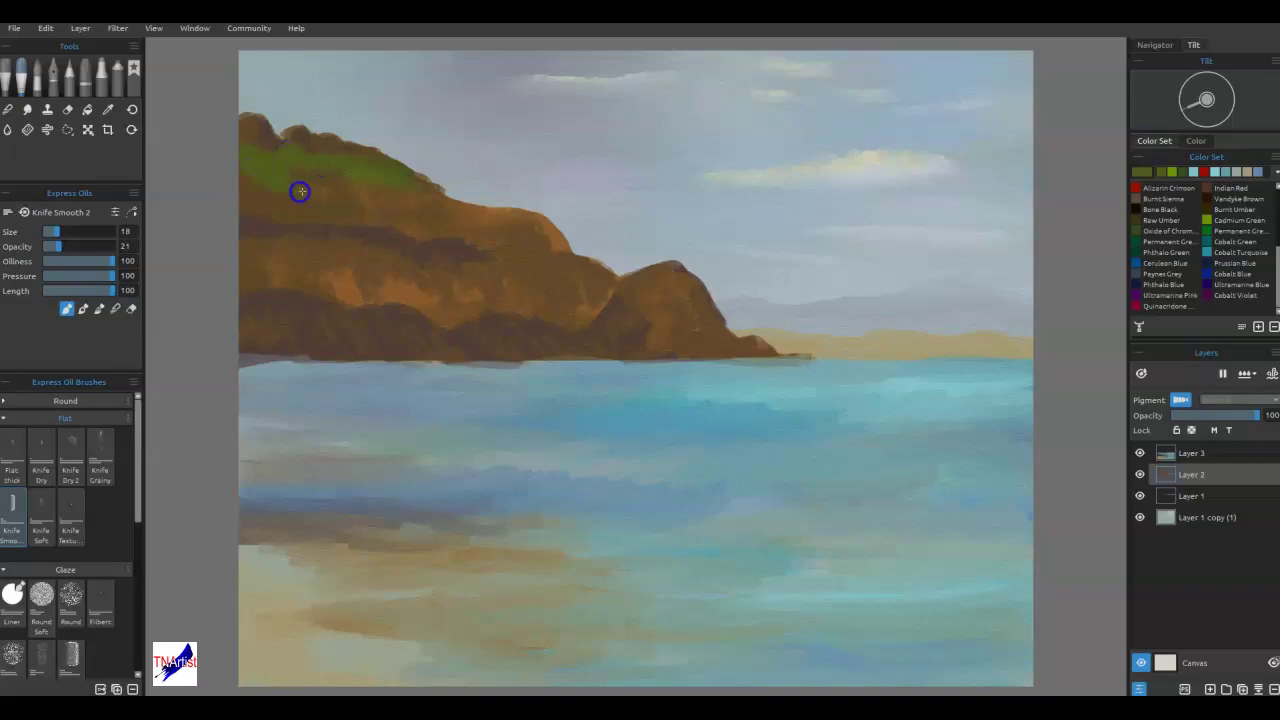
left_click_drag(487, 223, 457, 239)
left_click_drag(364, 214, 347, 213)
left_click_drag(253, 209, 300, 212)
mouse_move(400, 226)
left_mouse_down()
mouse_move(380, 214)
mouse_move(494, 211)
mouse_move(356, 187)
left_mouse_up()
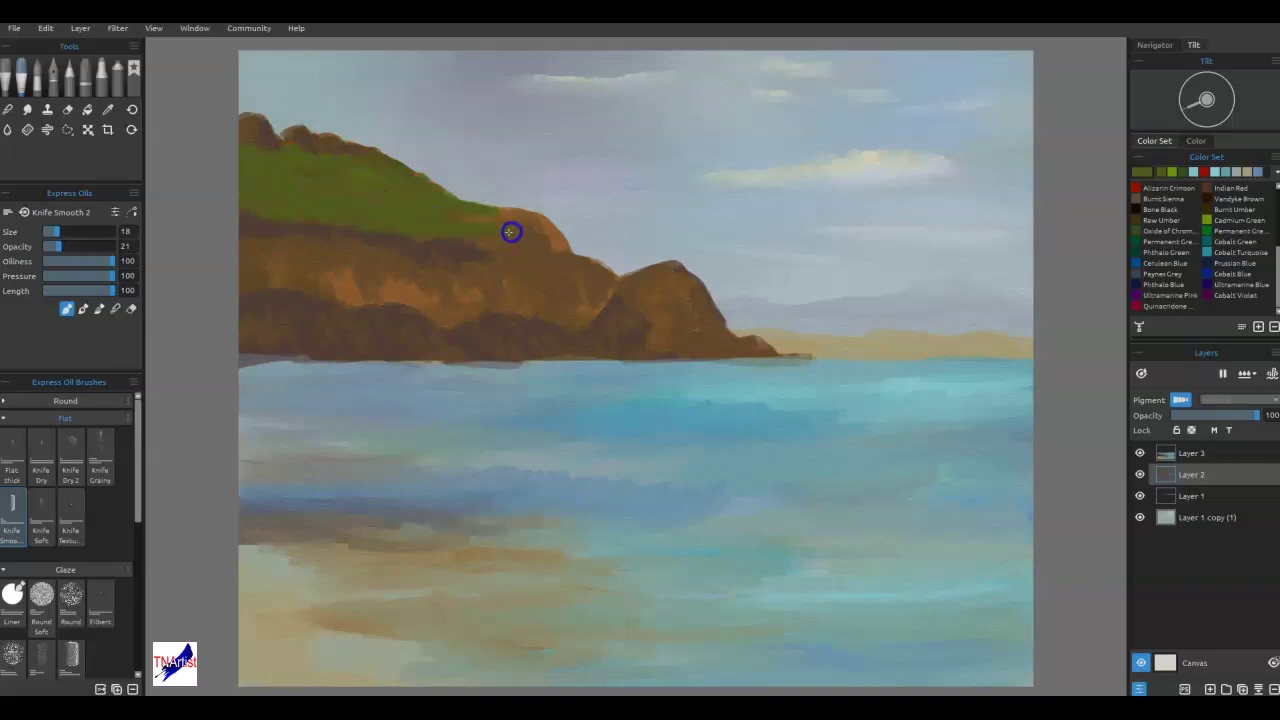
mouse_move(552, 237)
left_mouse_down()
mouse_move(566, 234)
mouse_move(491, 208)
mouse_move(471, 223)
mouse_move(526, 239)
mouse_move(494, 303)
mouse_move(509, 294)
mouse_move(494, 297)
mouse_move(505, 308)
left_mouse_up()
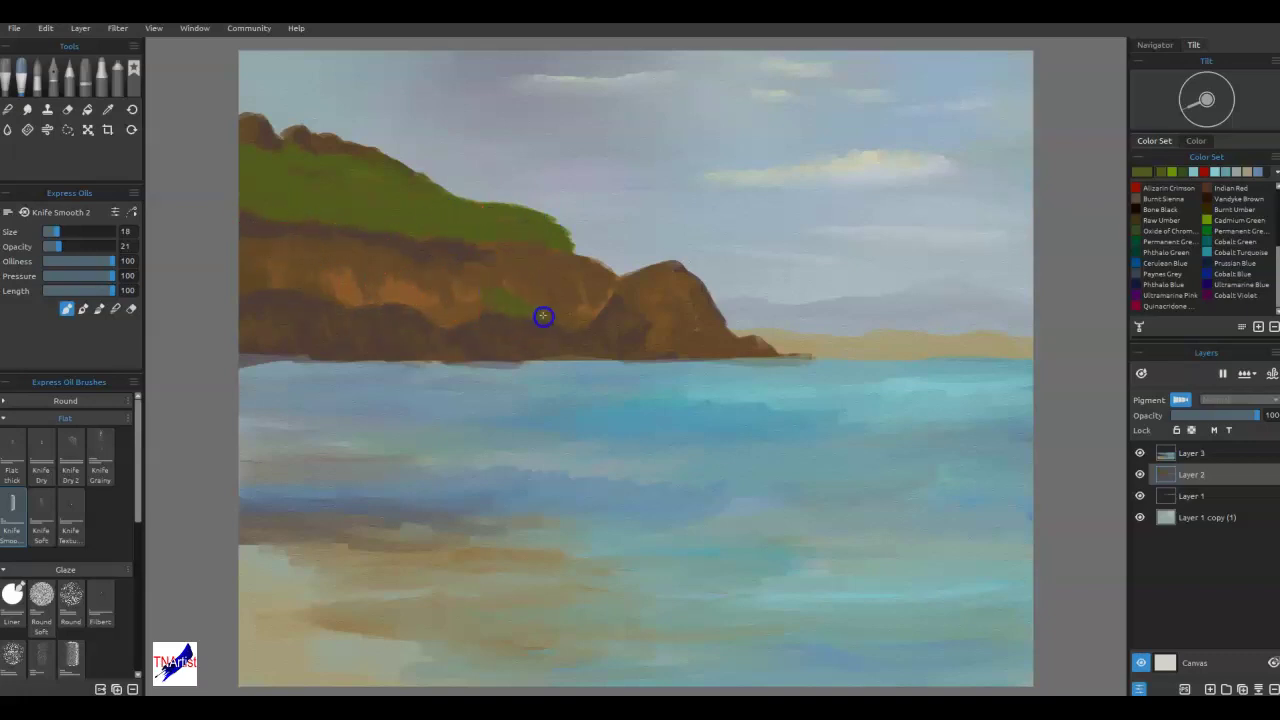
left_click_drag(424, 296, 392, 288)
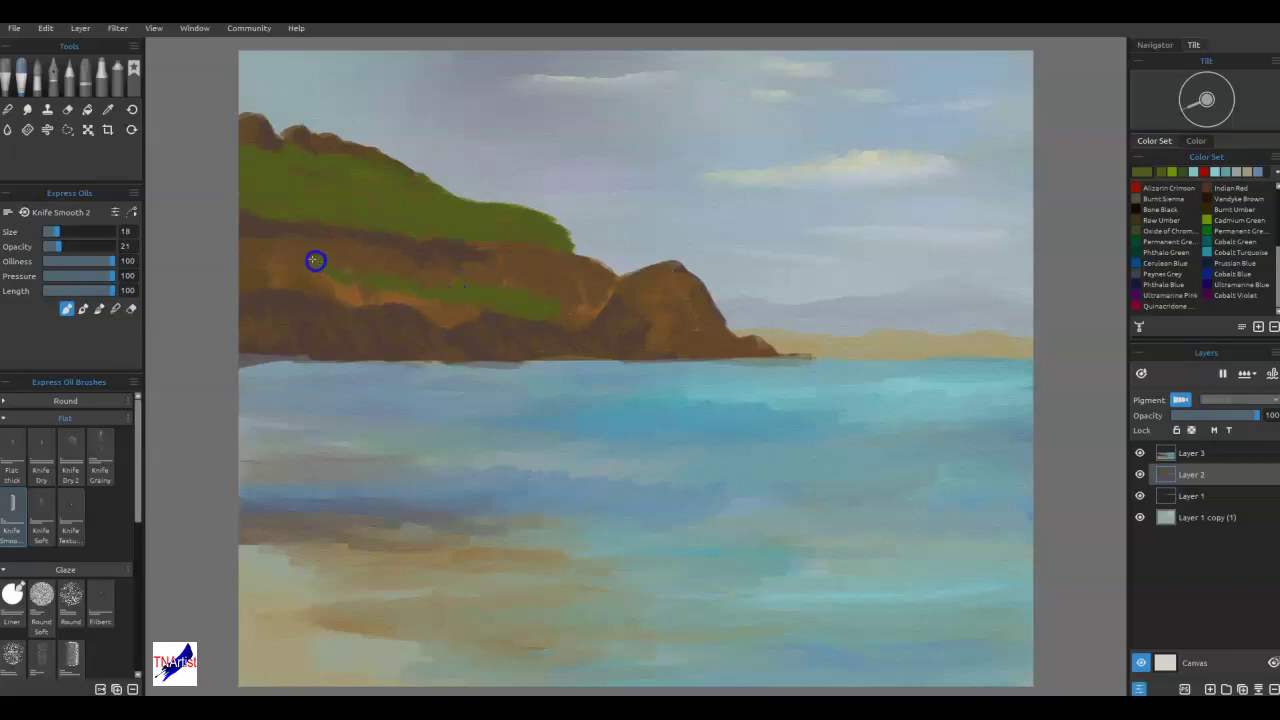
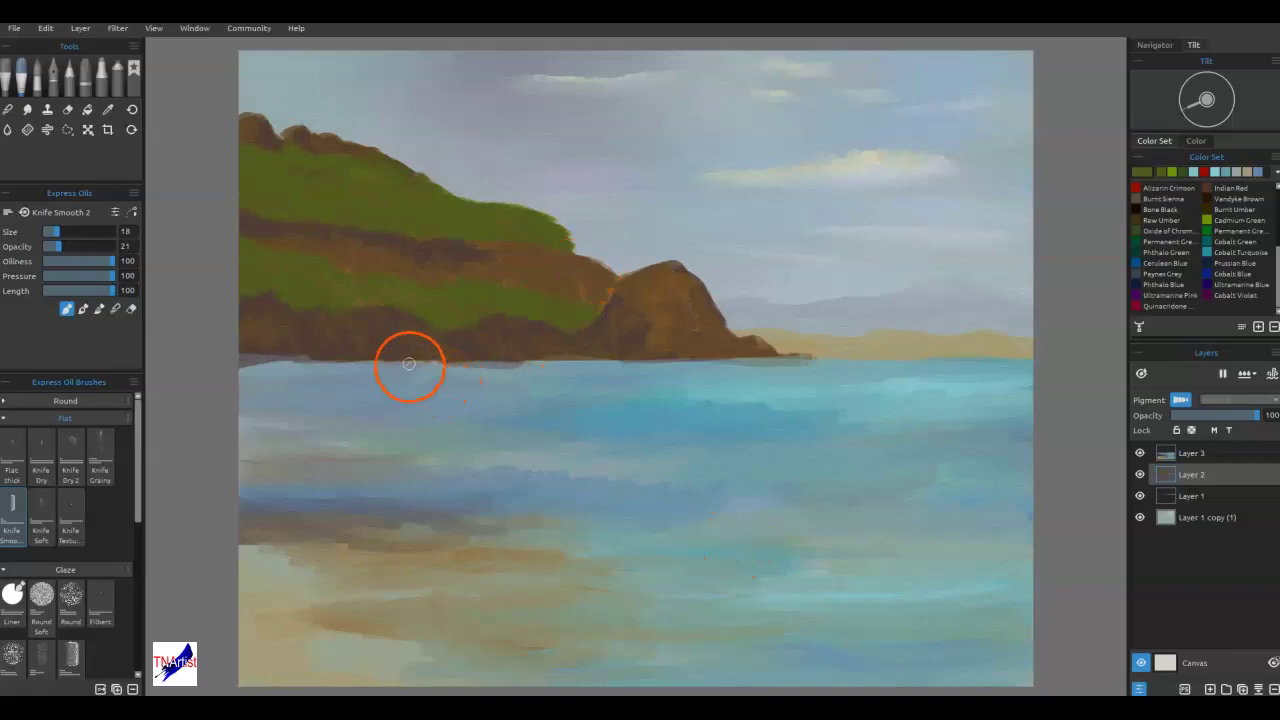
- Blend the green and brown together between the two slopes and at the hill's left edge
mouse_move(505, 252)
left_mouse_down()
mouse_move(586, 300)
mouse_move(546, 289)
left_mouse_up()
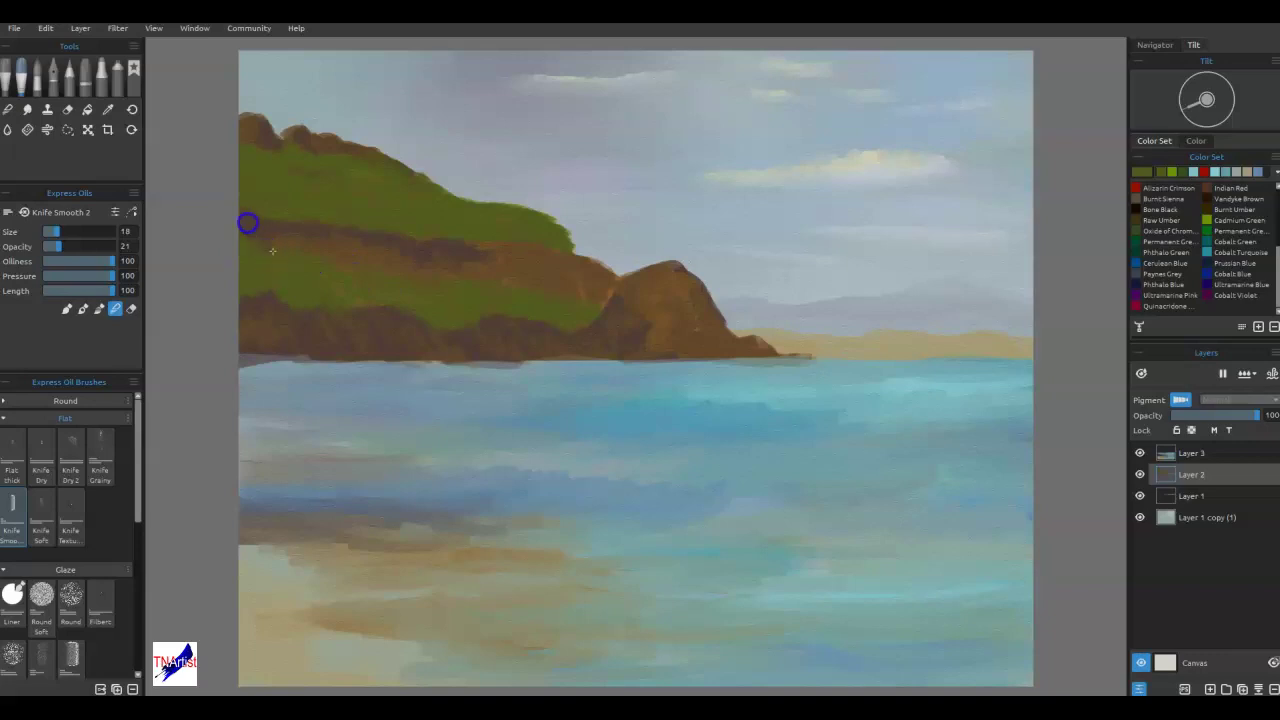
left_click_drag(252, 229, 284, 250)
left_click(297, 263)
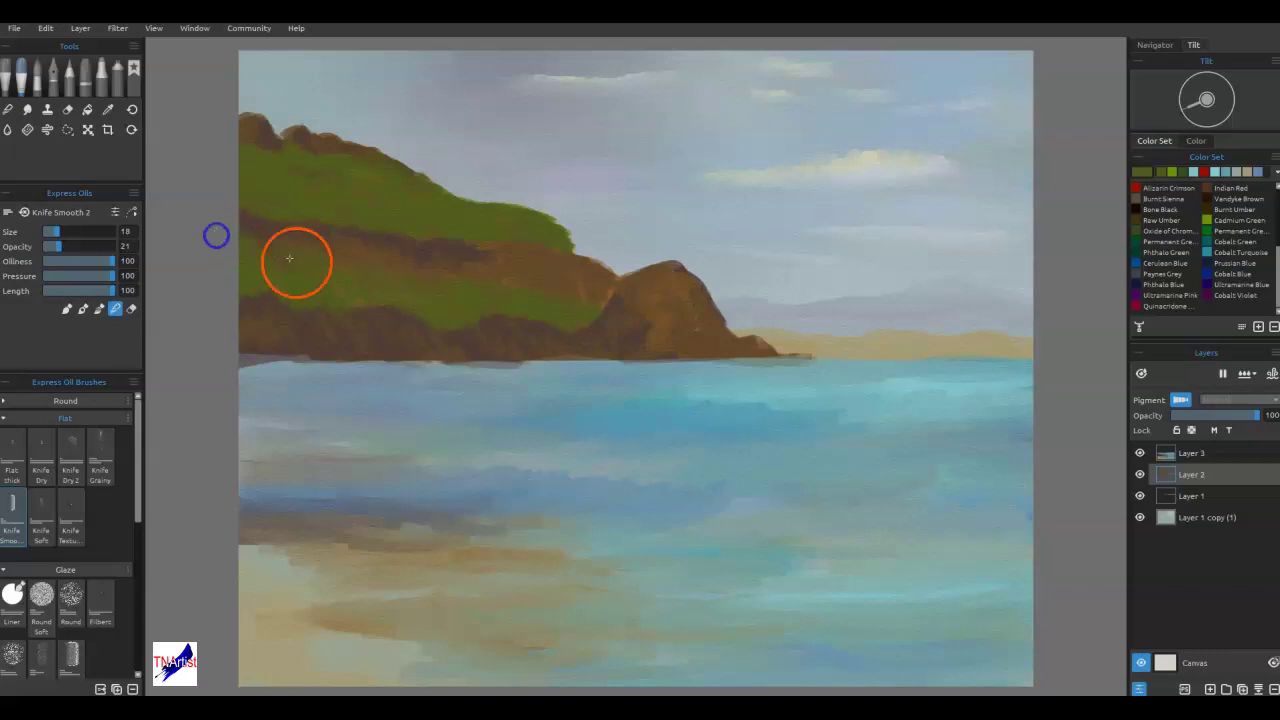
mouse_move(478, 380)
left_mouse_down()
mouse_move(520, 420)
mouse_move(519, 451)
left_mouse_up()
- Sample the olive brown, brush it over parts of both green slopes and blend the strokes into the hill
left_click(283, 261, "alt")
left_click_drag(247, 284, 271, 291)
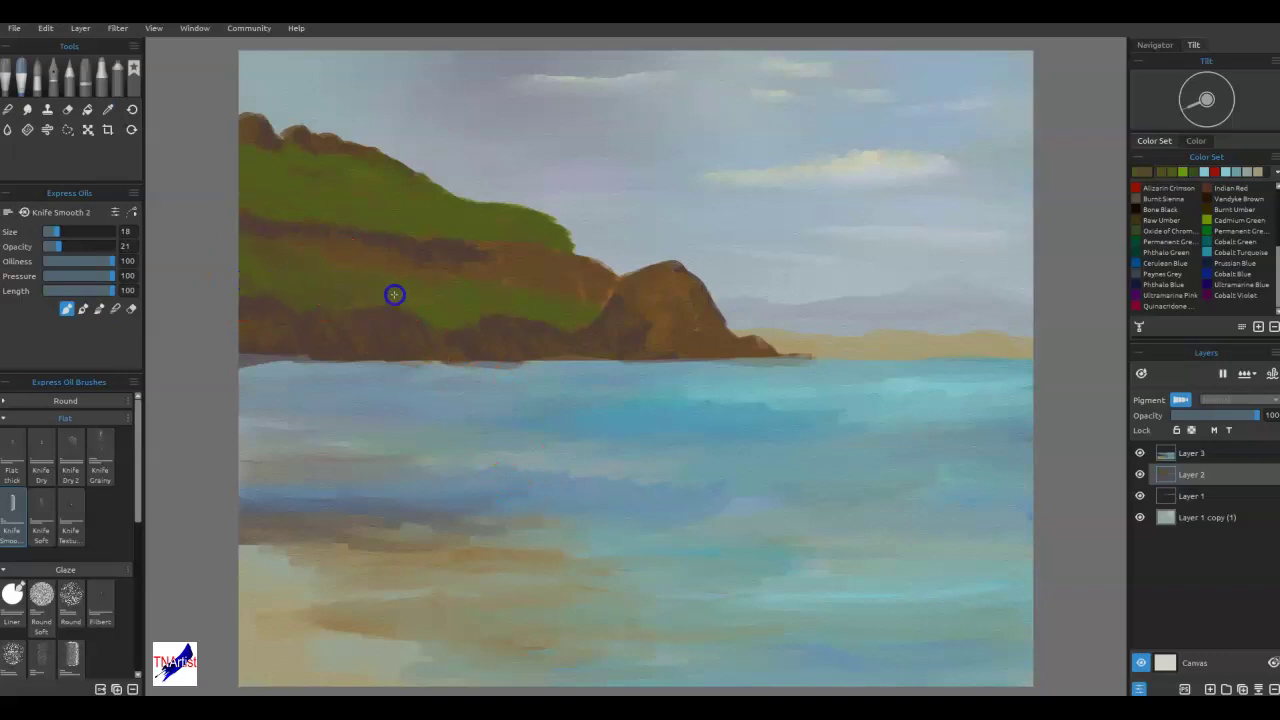
mouse_move(300, 182)
left_mouse_down()
mouse_move(260, 177)
mouse_move(290, 182)
left_mouse_up()
left_click_drag(316, 185, 272, 170)
key("n")
mouse_move(363, 194)
left_mouse_down()
mouse_move(384, 183)
mouse_move(354, 191)
mouse_move(280, 163)
mouse_move(273, 195)
mouse_move(320, 180)
mouse_move(423, 217)
mouse_move(469, 300)
left_mouse_up()
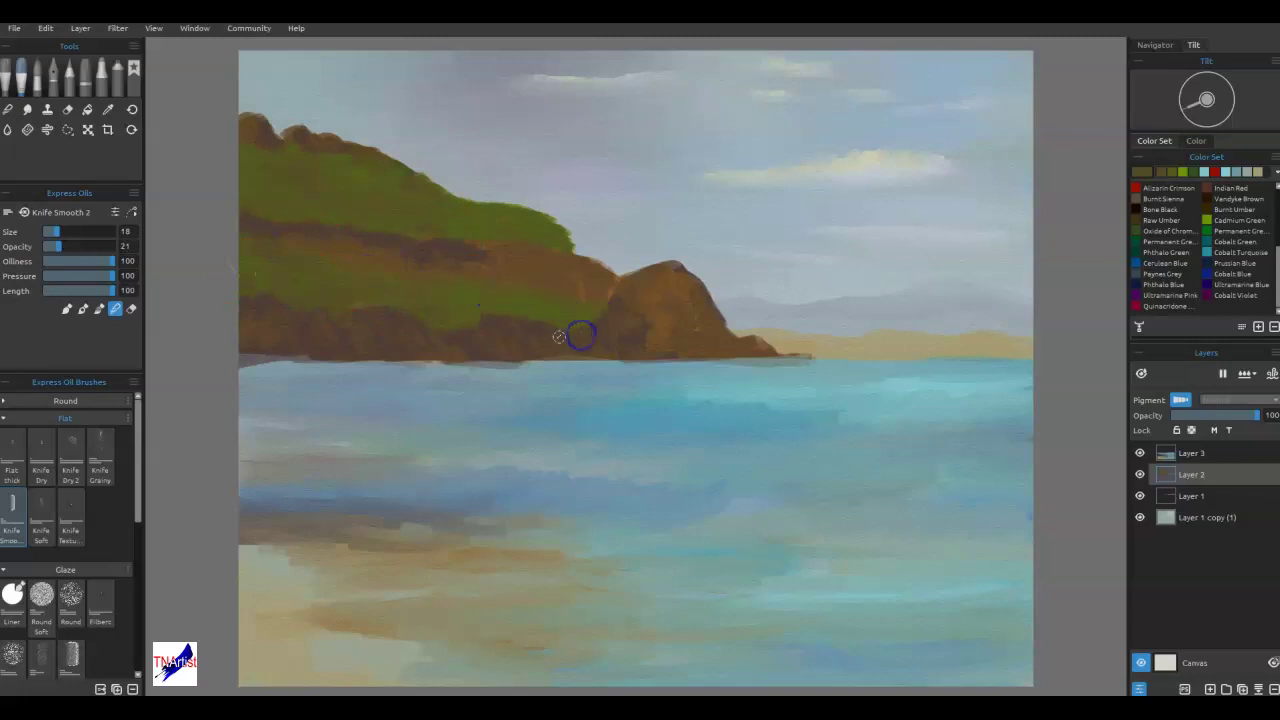
- Blend the green and brown at the hill's right end, then brush Naples Yellow onto the upper slope's crest and blend it in
left_click_drag(605, 285, 566, 243)
mouse_move(560, 249)
left_mouse_down()
mouse_move(535, 247)
mouse_move(505, 271)
left_mouse_up()
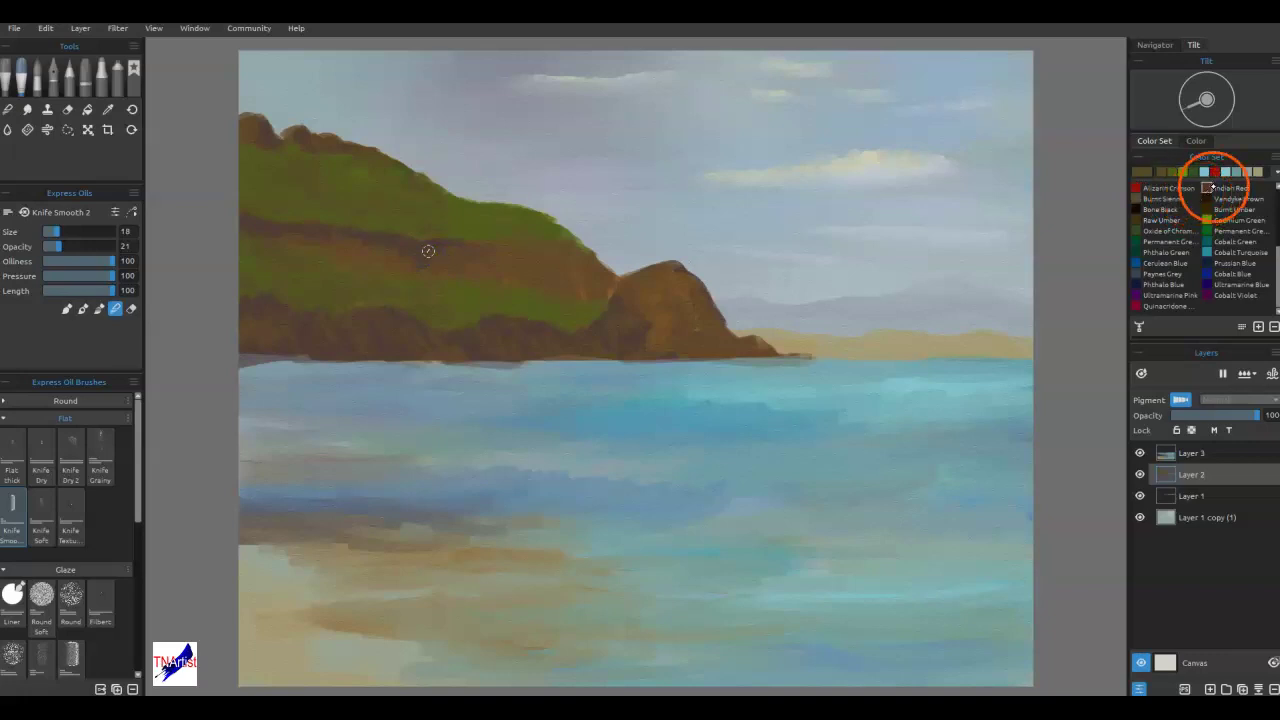
left_click(1276, 197)
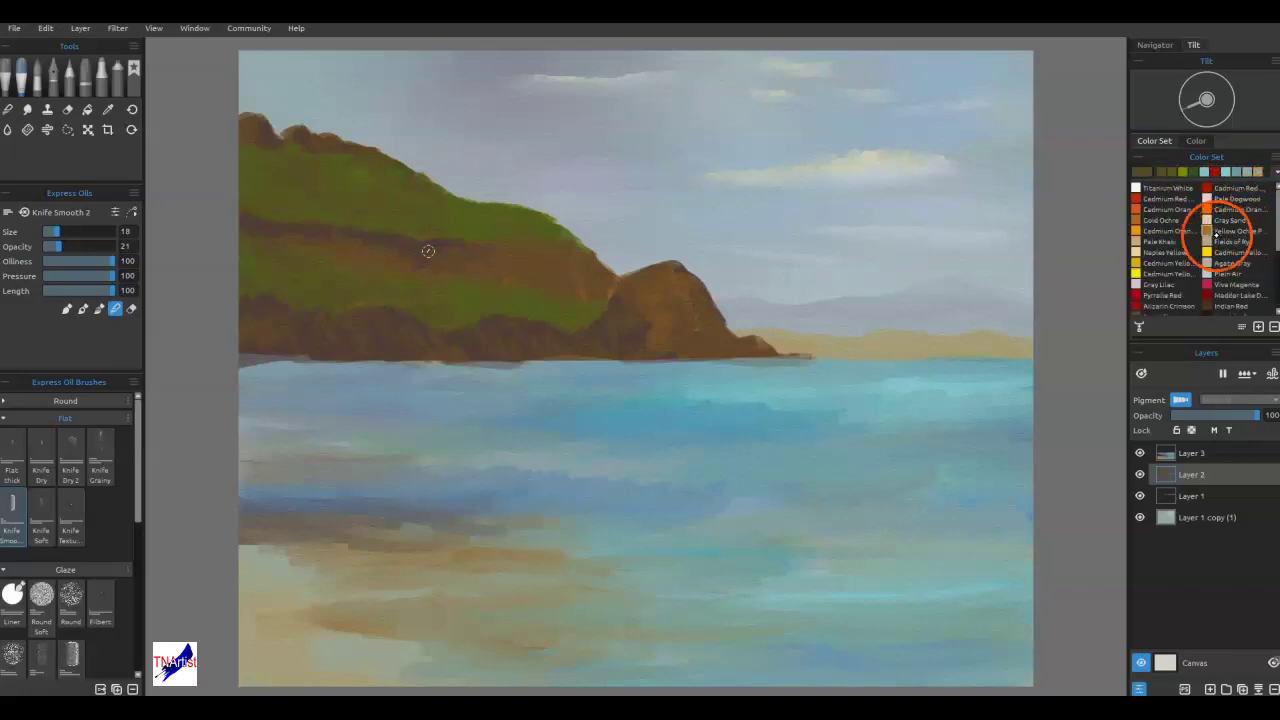
left_click(1139, 254)
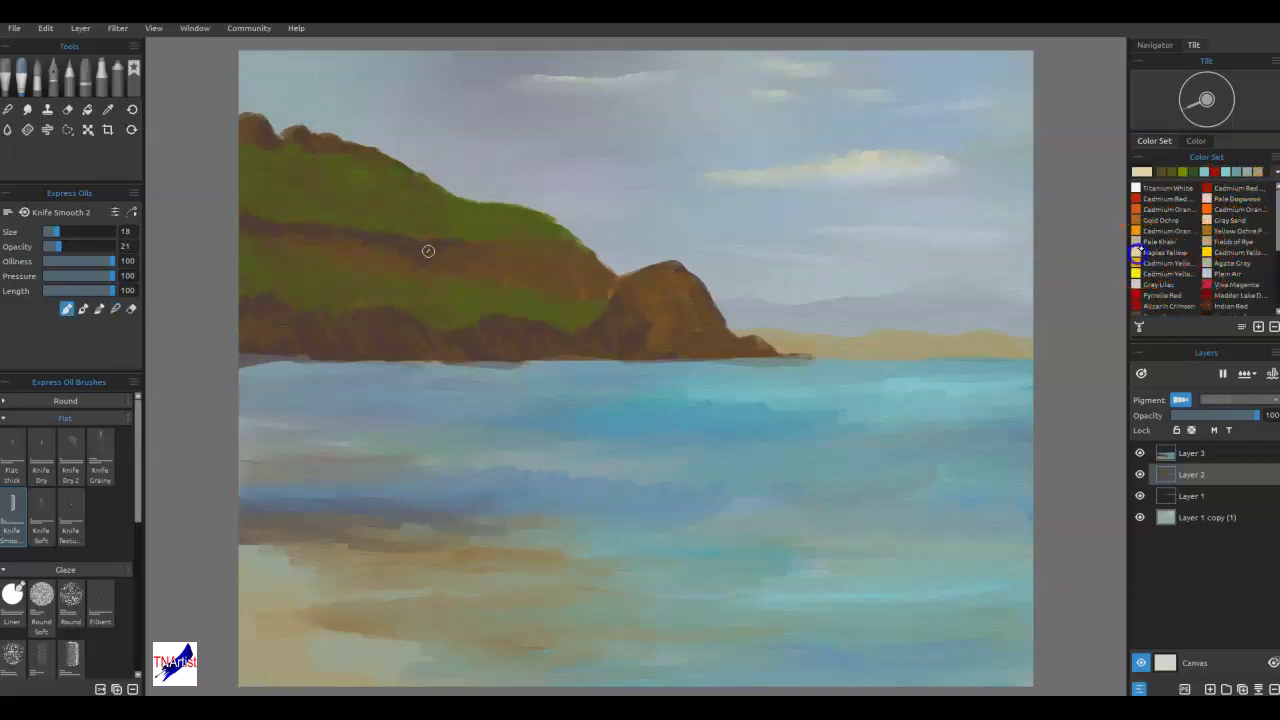
mouse_move(515, 213)
left_mouse_down()
mouse_move(537, 221)
mouse_move(528, 228)
mouse_move(538, 218)
mouse_move(513, 224)
mouse_move(509, 257)
mouse_move(566, 206)
left_mouse_up()
key("b")
- Sample the lightened green, reduce the brush size to 10 and paint highlights over the hill's upper and lower green slopes
left_click(526, 224, "alt")
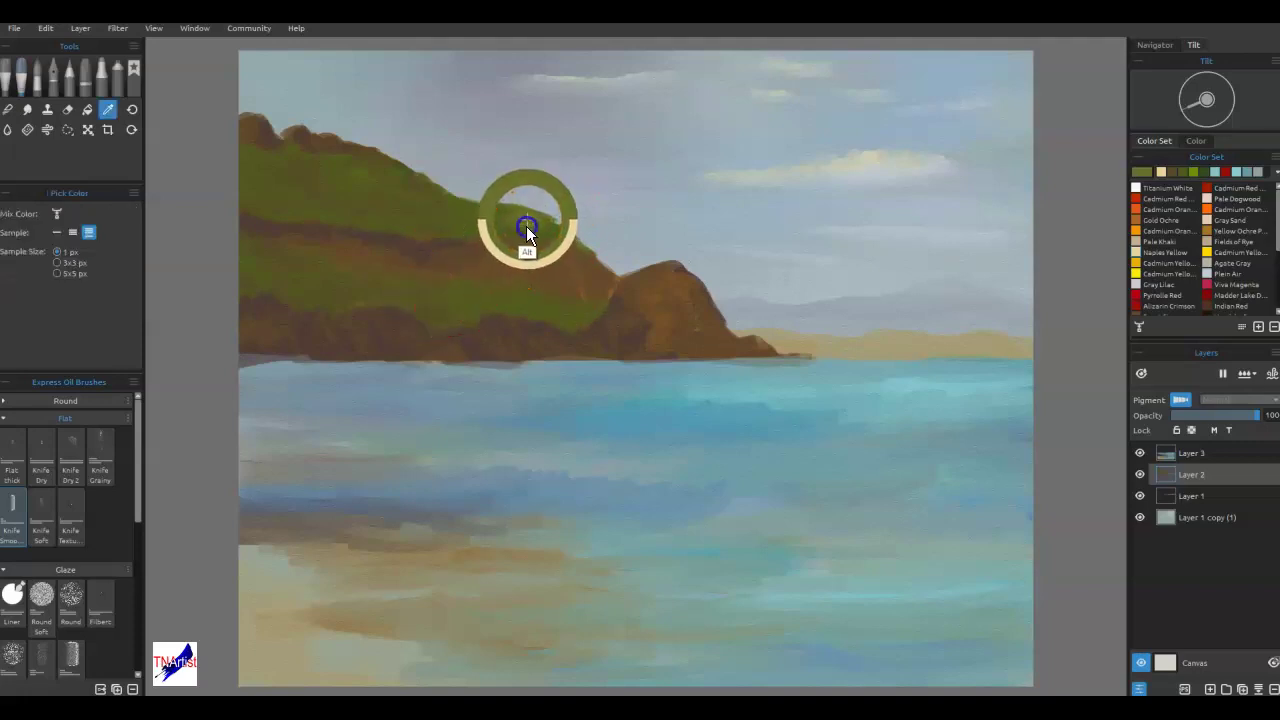
mouse_move(521, 254)
left_mouse_down()
mouse_move(491, 206)
mouse_move(514, 211)
left_mouse_up()
key("bracketleft")
left_click(543, 225)
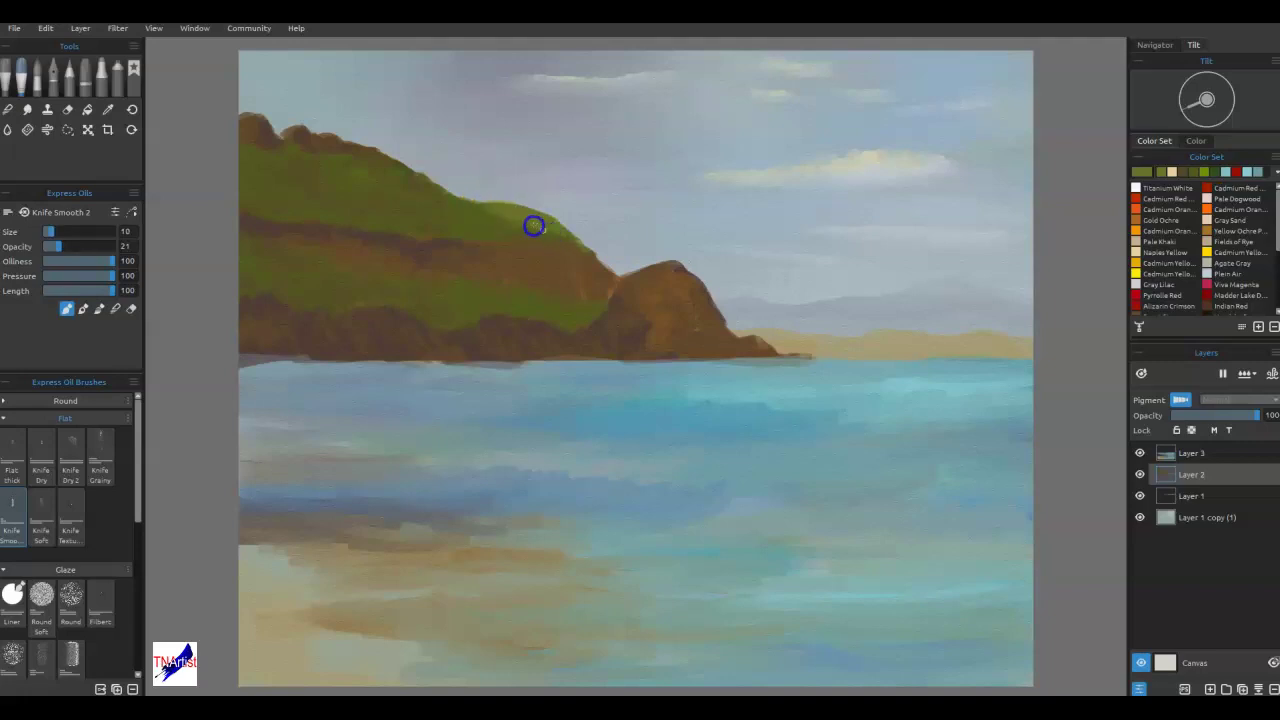
mouse_move(552, 232)
left_mouse_down()
mouse_move(634, 294)
mouse_move(566, 303)
mouse_move(580, 304)
left_mouse_up()
mouse_move(595, 314)
left_mouse_down()
mouse_move(509, 306)
mouse_move(394, 209)
mouse_move(430, 212)
left_mouse_up()
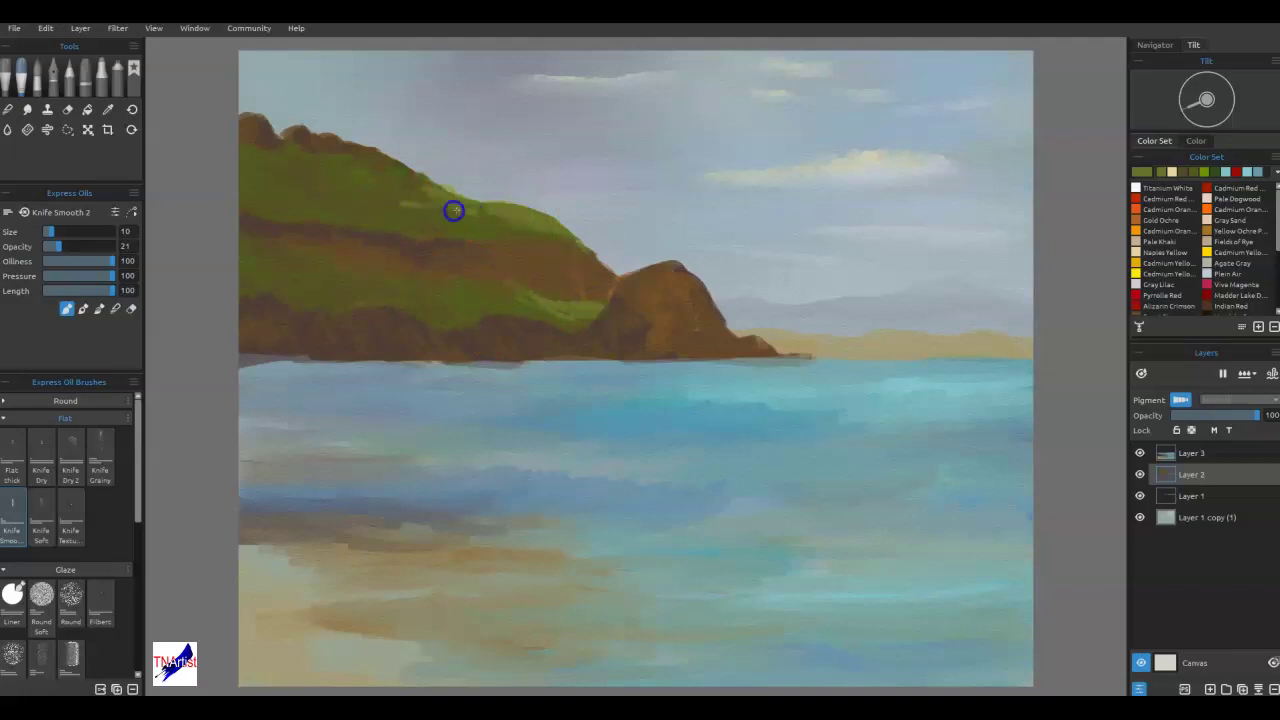
mouse_move(477, 210)
left_mouse_down()
mouse_move(829, 303)
mouse_move(656, 412)
mouse_move(466, 349)
mouse_move(309, 114)
mouse_move(563, 274)
mouse_move(479, 229)
mouse_move(303, 52)
mouse_move(334, 108)
mouse_move(459, 161)
mouse_move(345, 295)
mouse_move(389, 283)
mouse_move(526, 360)
mouse_move(474, 417)
mouse_move(465, 372)
mouse_move(517, 274)
mouse_move(477, 291)
mouse_move(577, 326)
mouse_move(566, 320)
mouse_move(594, 309)
mouse_move(555, 305)
mouse_move(511, 271)
mouse_move(546, 480)
mouse_move(463, 209)
mouse_move(478, 217)
left_mouse_up()
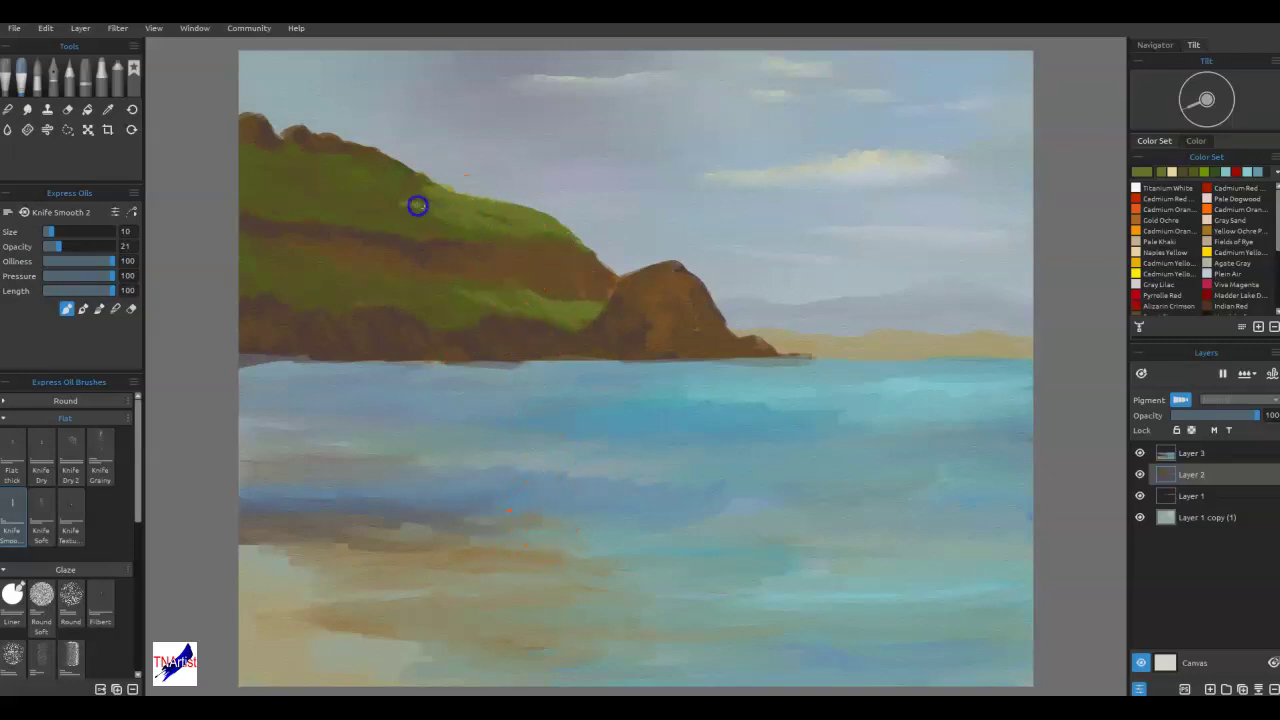
mouse_move(399, 197)
left_mouse_down()
mouse_move(374, 166)
mouse_move(420, 331)
mouse_move(565, 452)
left_mouse_up()
left_click_drag(664, 276, 656, 267)
left_click_drag(721, 291, 704, 313)
key("ctrl+z")
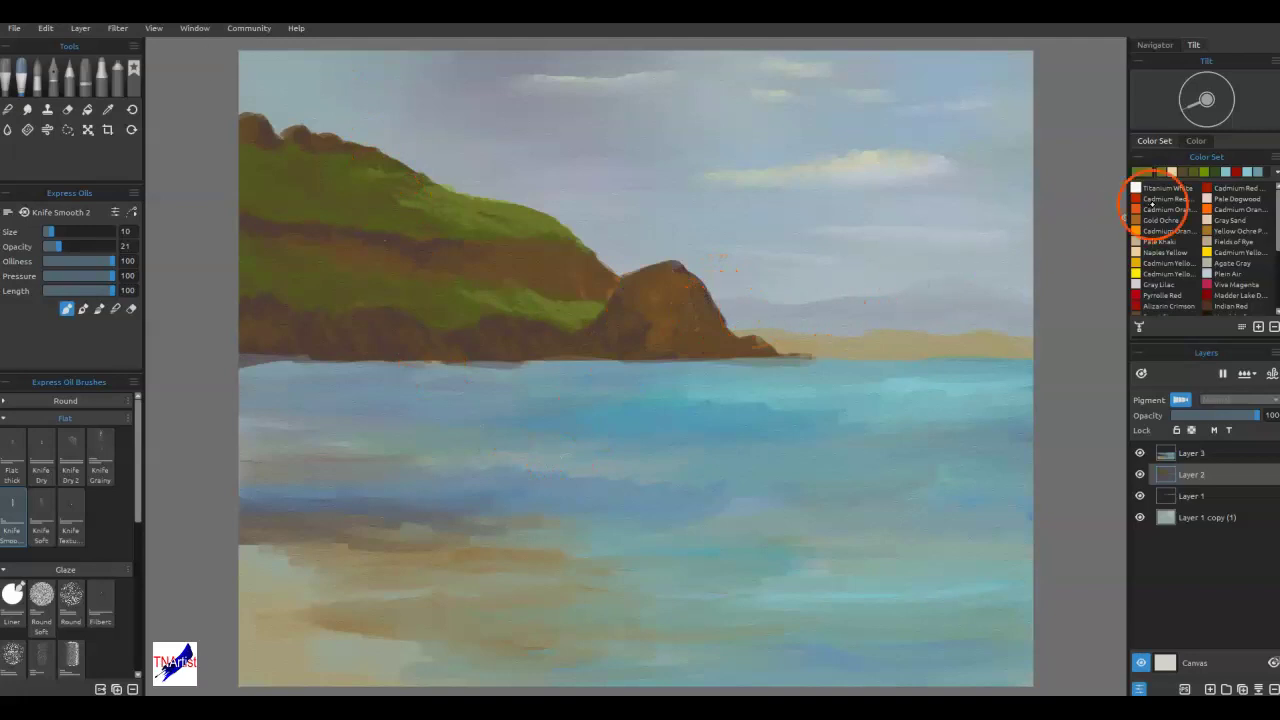
- Brush pale yellow #ead39c along the headland's upper edge and blend it down into the brown
left_click(1171, 175)
left_click_drag(648, 277, 664, 271)
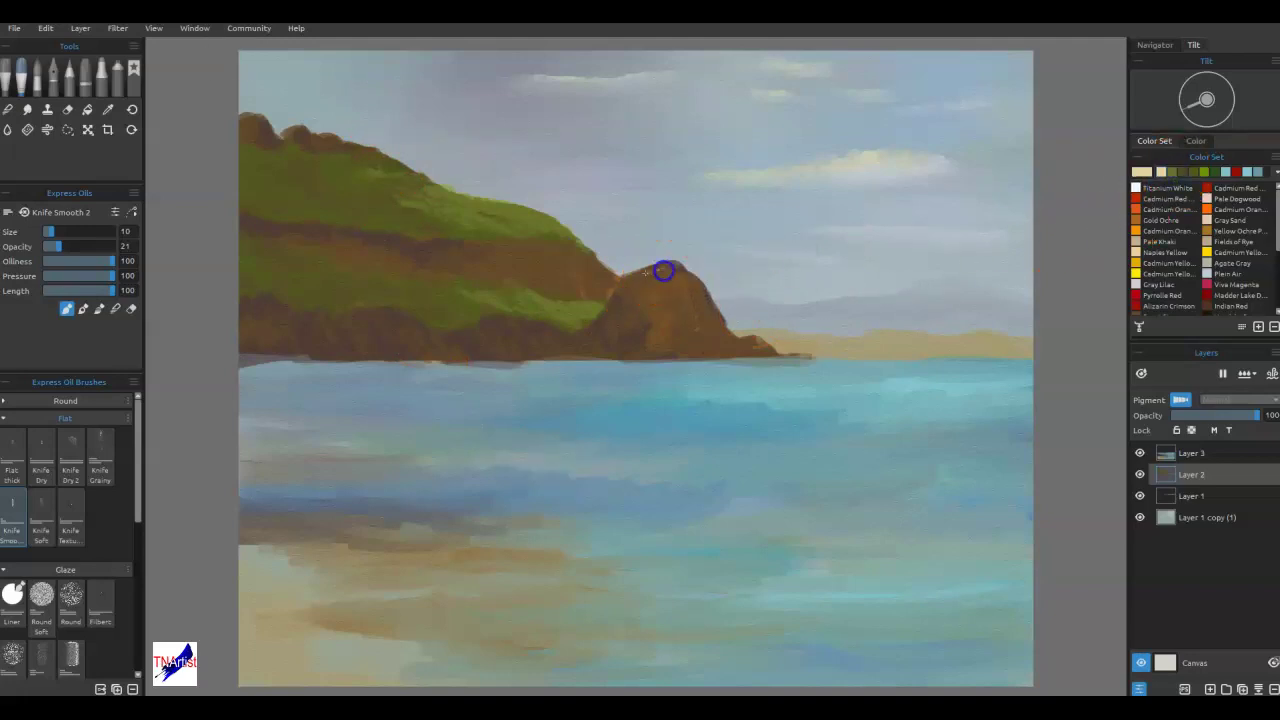
left_click(1143, 174)
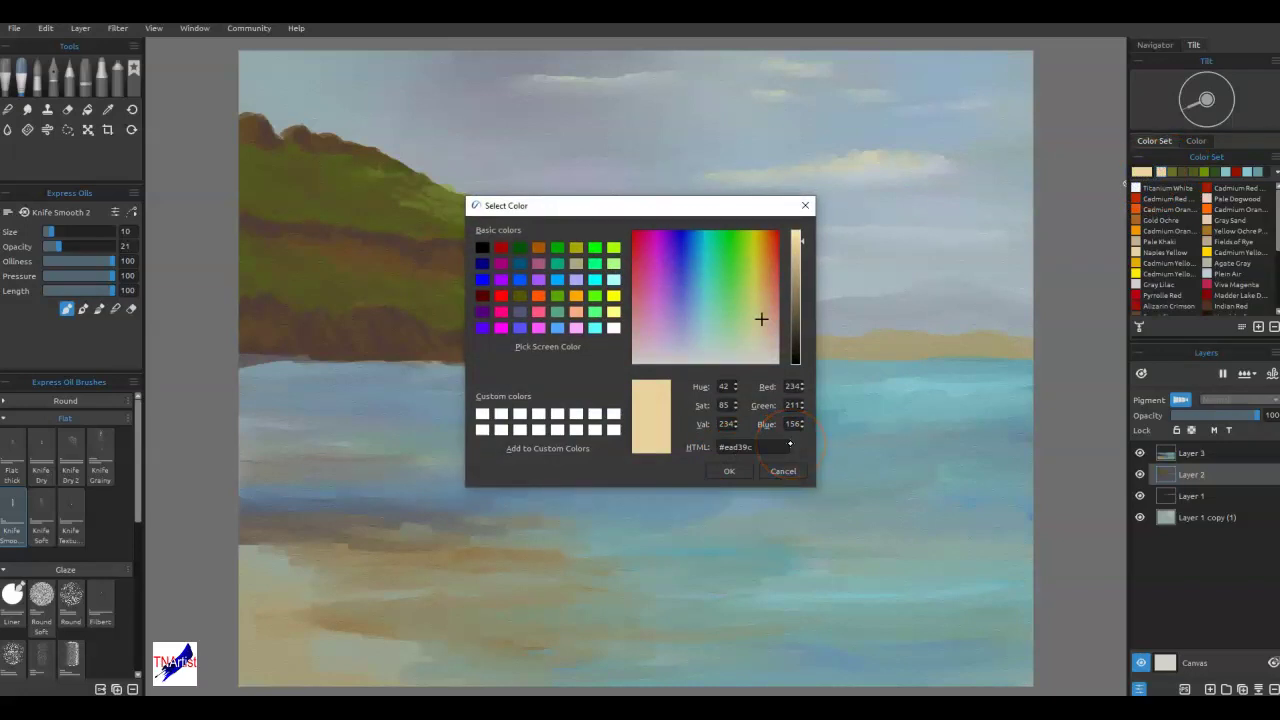
left_click(729, 471)
left_click_drag(630, 279, 657, 271)
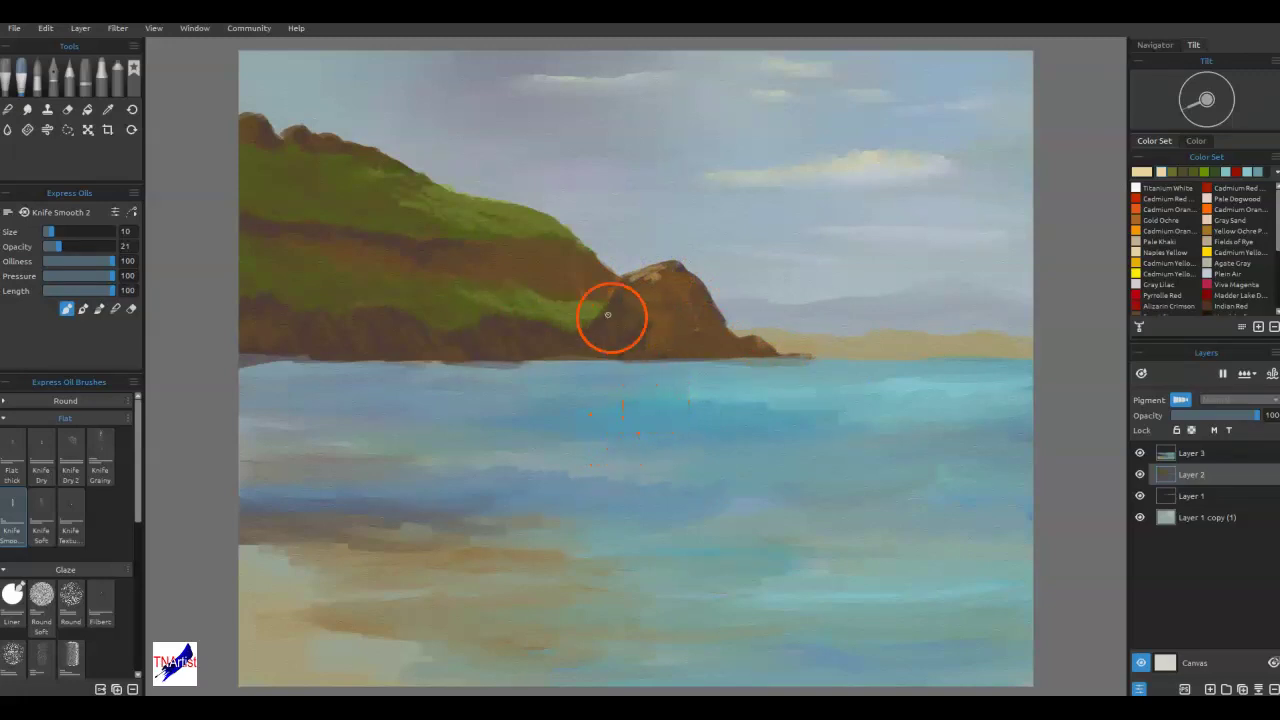
key("b")
left_click_drag(656, 275, 653, 275)
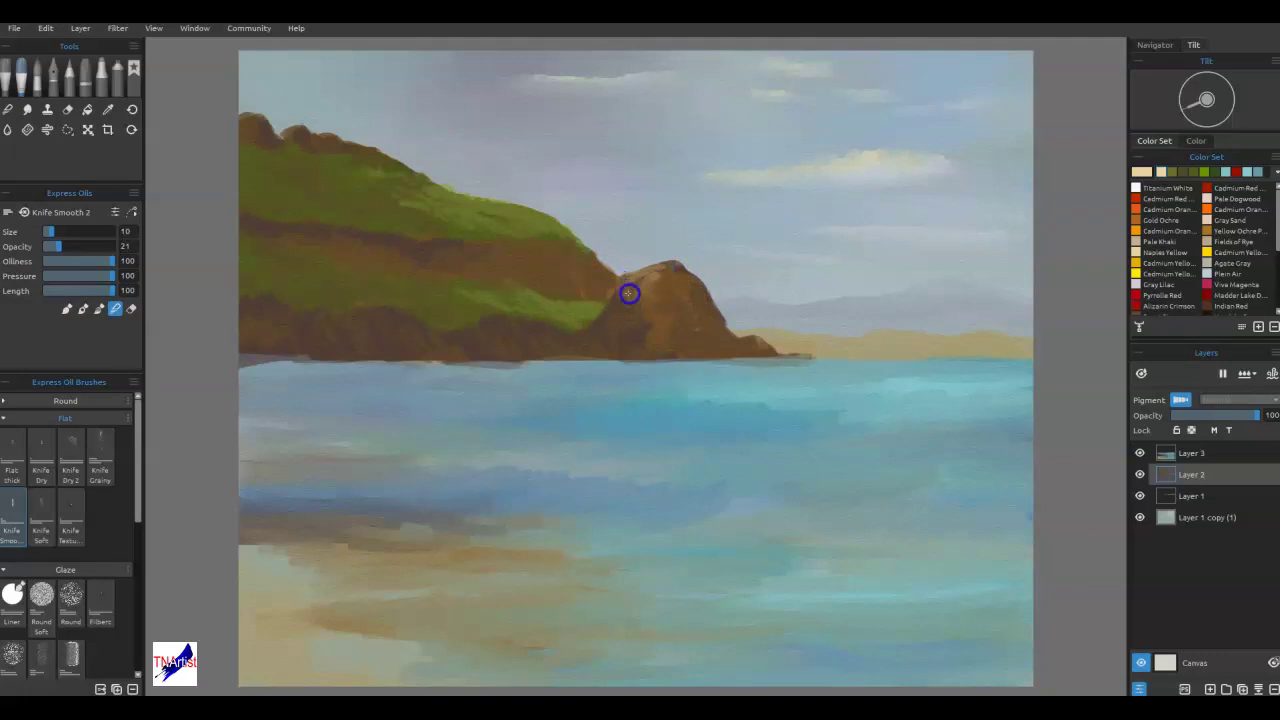
mouse_move(657, 279)
left_mouse_down()
mouse_move(589, 357)
mouse_move(700, 251)
mouse_move(657, 266)
mouse_move(676, 289)
left_mouse_up()
- Sample the blended light brown and paint rocky highlights across the headland's top and face
left_click(645, 287, "alt")
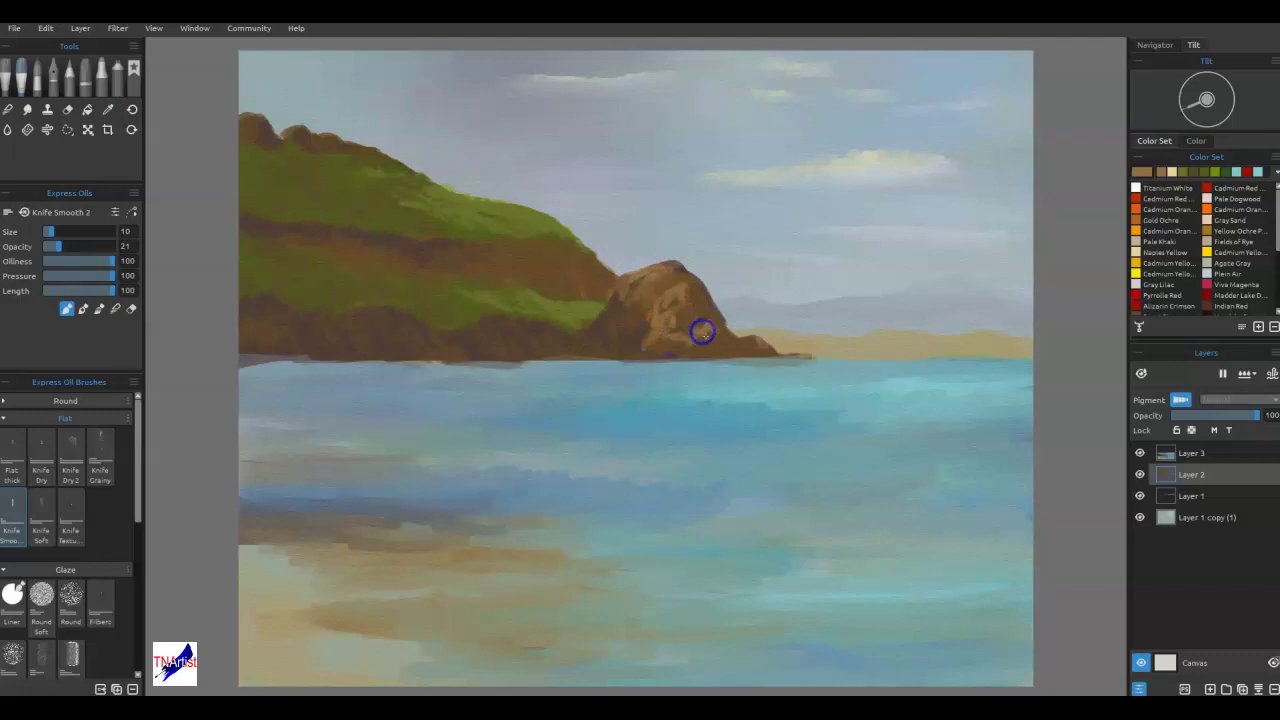
mouse_move(697, 347)
left_mouse_down()
mouse_move(653, 337)
mouse_move(654, 266)
mouse_move(625, 284)
left_mouse_up()
mouse_move(652, 287)
left_mouse_down()
mouse_move(694, 286)
mouse_move(680, 268)
mouse_move(665, 287)
mouse_move(673, 280)
left_mouse_up()
- Sample darker browns from the headland and paint shadows between its highlights, along its left side and at its base
left_click(680, 268, "alt")
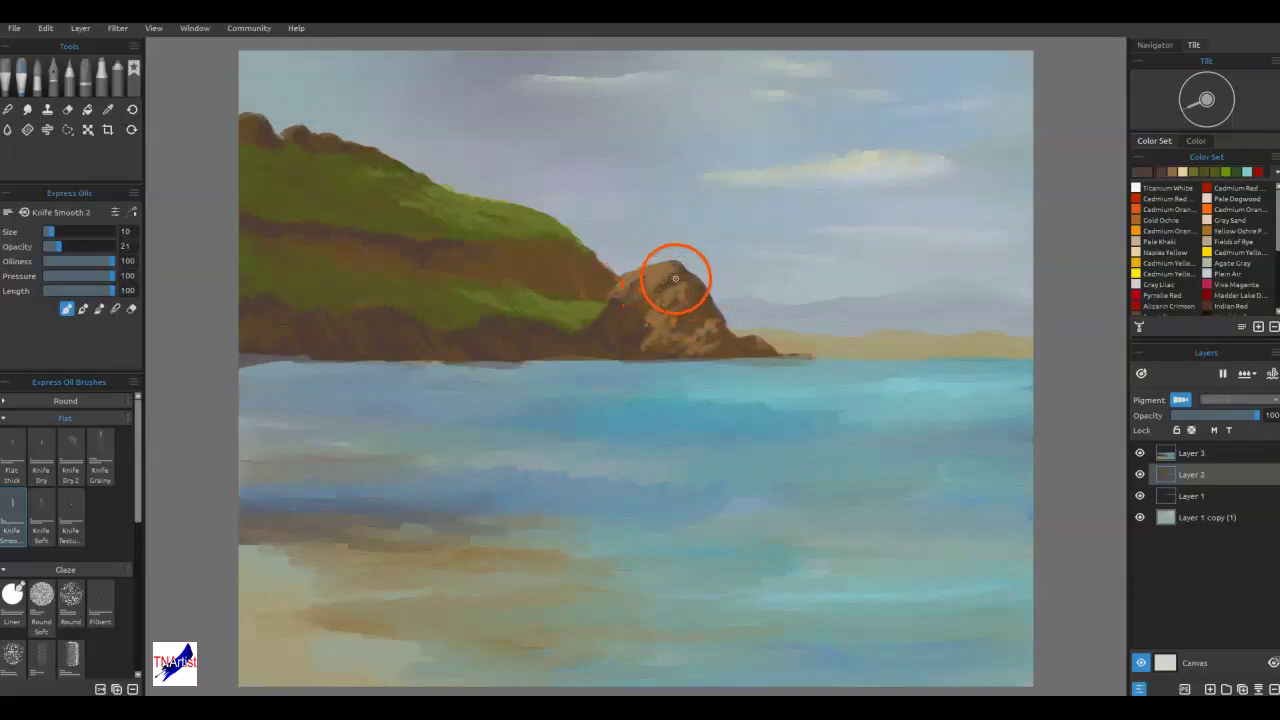
left_click(695, 297, "alt")
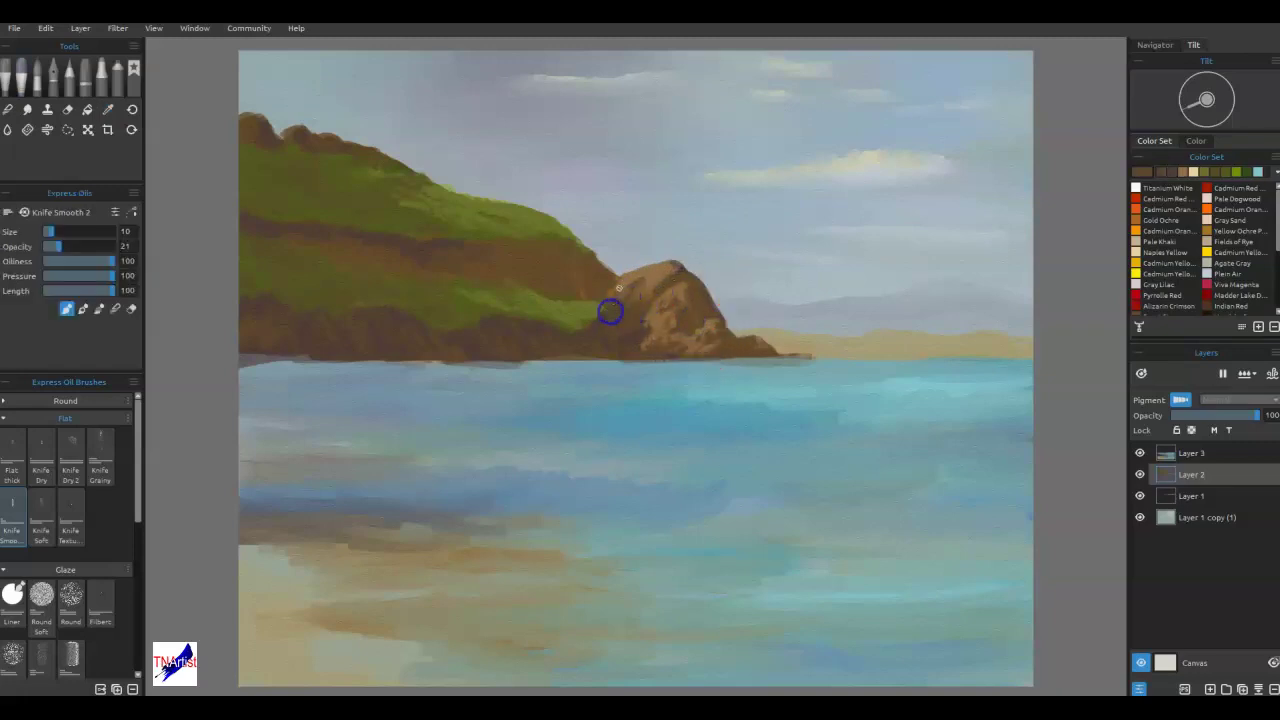
mouse_move(606, 322)
left_mouse_down()
mouse_move(680, 357)
mouse_move(743, 352)
left_mouse_up()
left_click(708, 304, "alt")
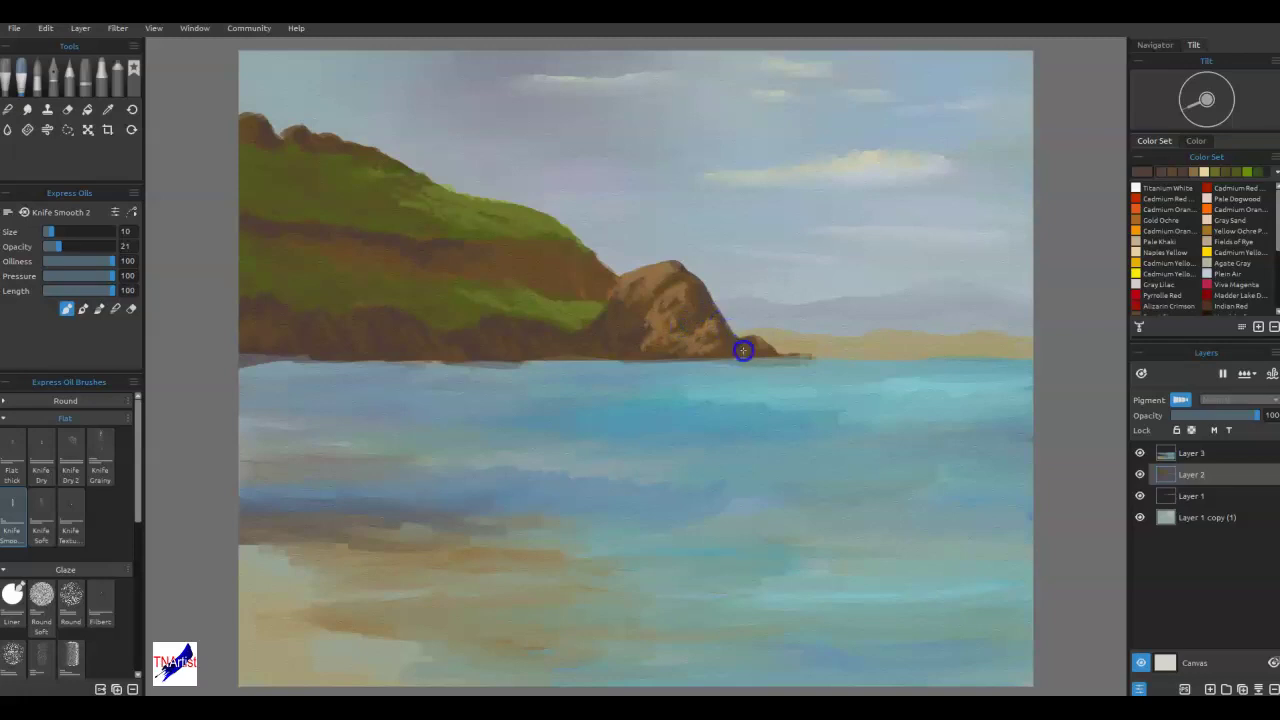
mouse_move(722, 356)
left_mouse_down()
mouse_move(677, 334)
mouse_move(714, 277)
mouse_move(609, 316)
mouse_move(606, 303)
mouse_move(591, 329)
mouse_move(554, 251)
mouse_move(634, 268)
left_mouse_up()
- Sample the headland's light brown and paint highlights on the rocky bumps at the hill's upper-left crest
left_click(655, 277, "alt")
left_click_drag(251, 118, 254, 119)
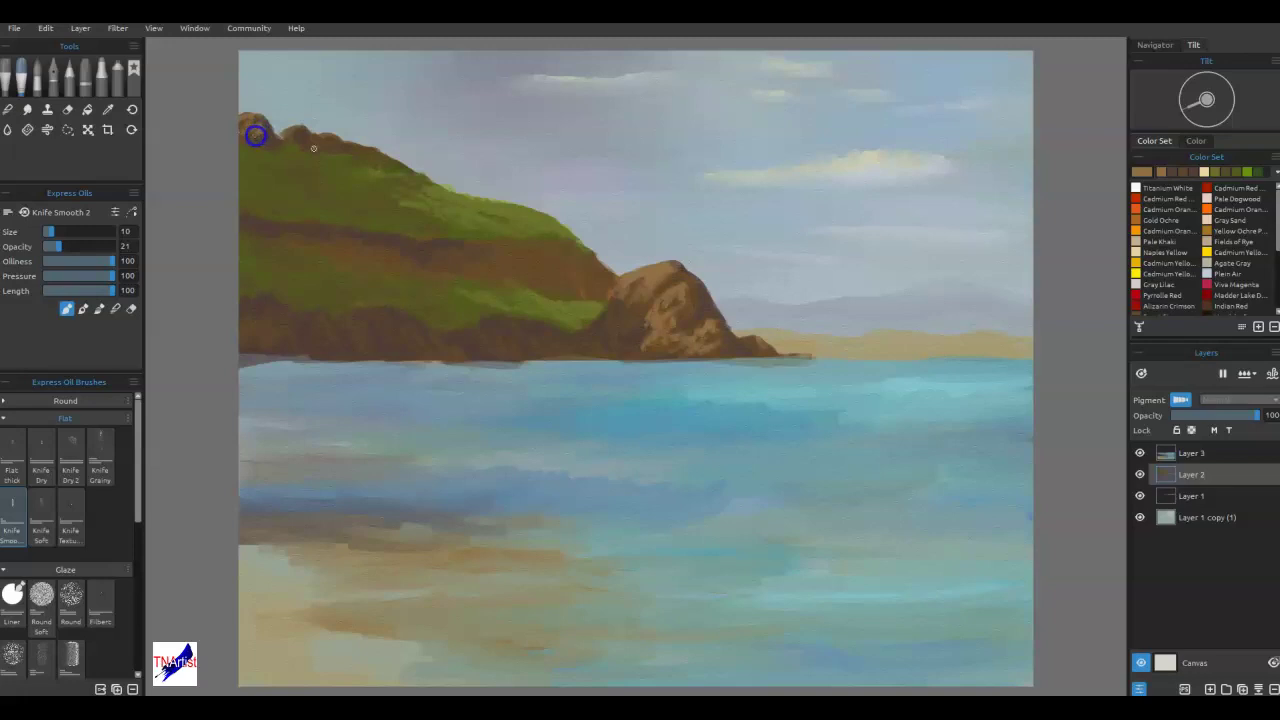
- Touch up the hilltop rocks, set the paint colour to grey-blue #6c7f90 and paint it onto the middle hilltop rock
mouse_move(334, 142)
left_mouse_down()
mouse_move(286, 149)
mouse_move(314, 131)
left_mouse_up()
double_click(1142, 172)
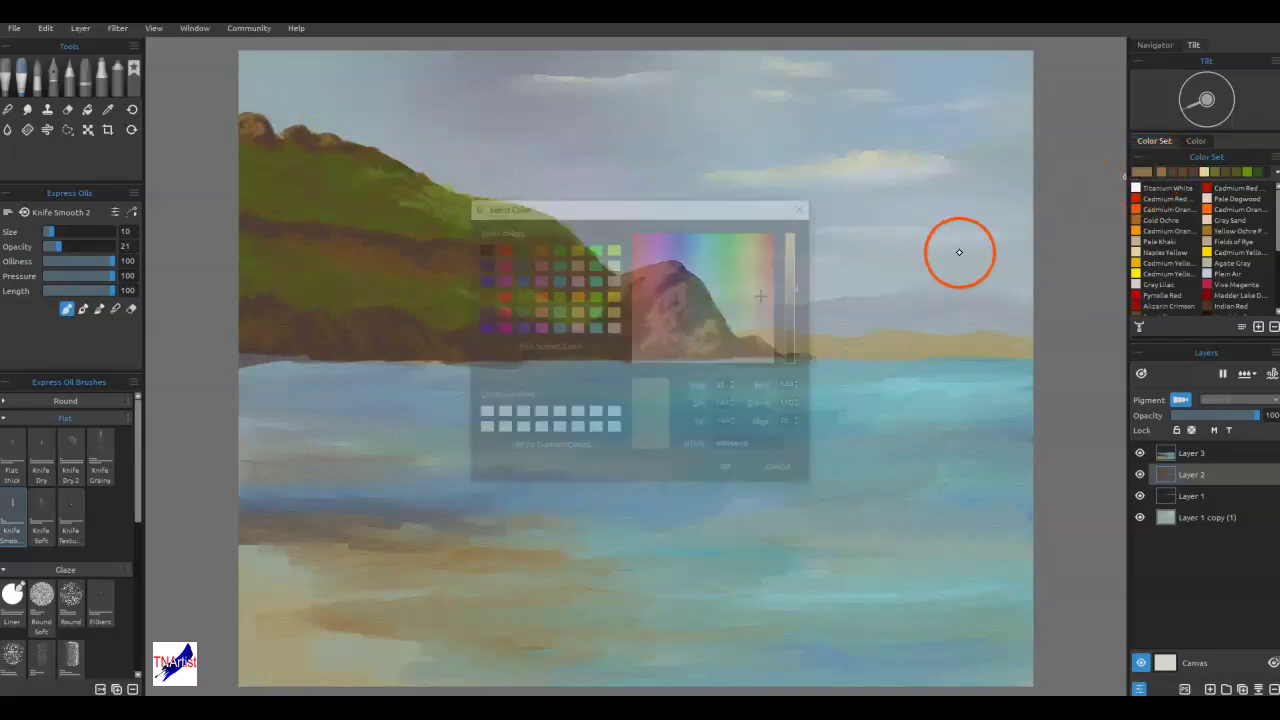
left_click(695, 294)
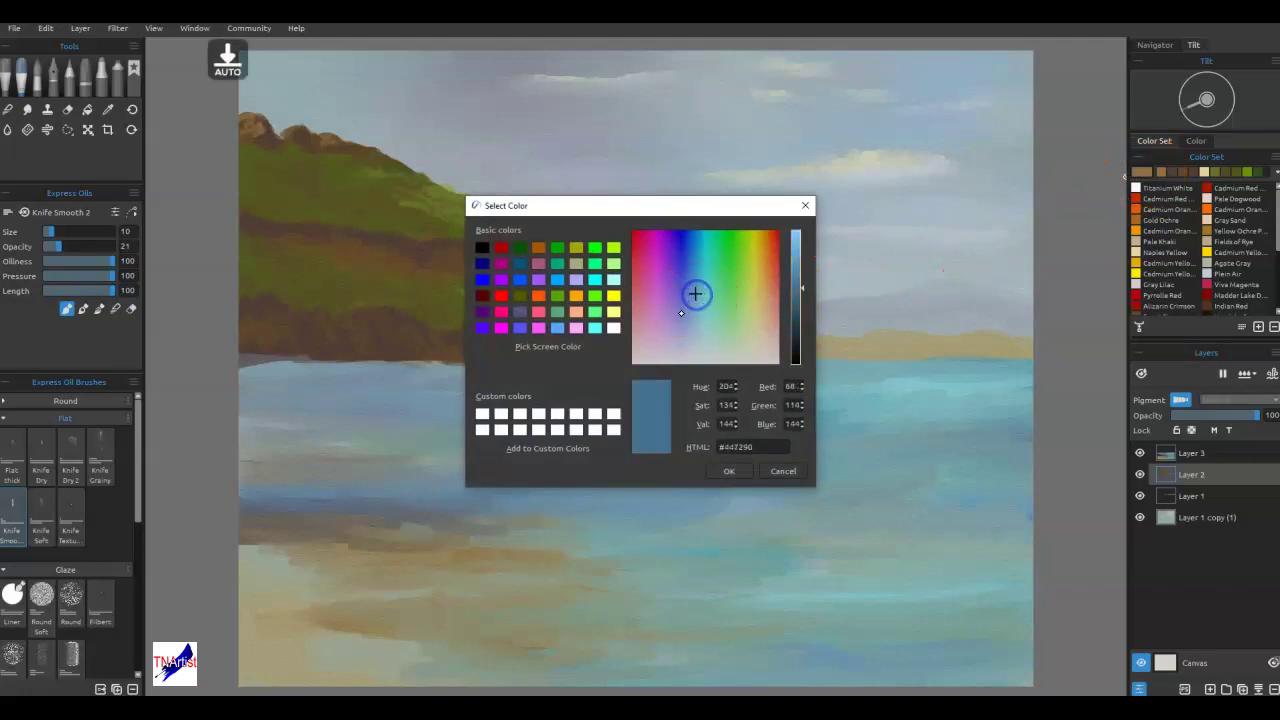
left_click(694, 327)
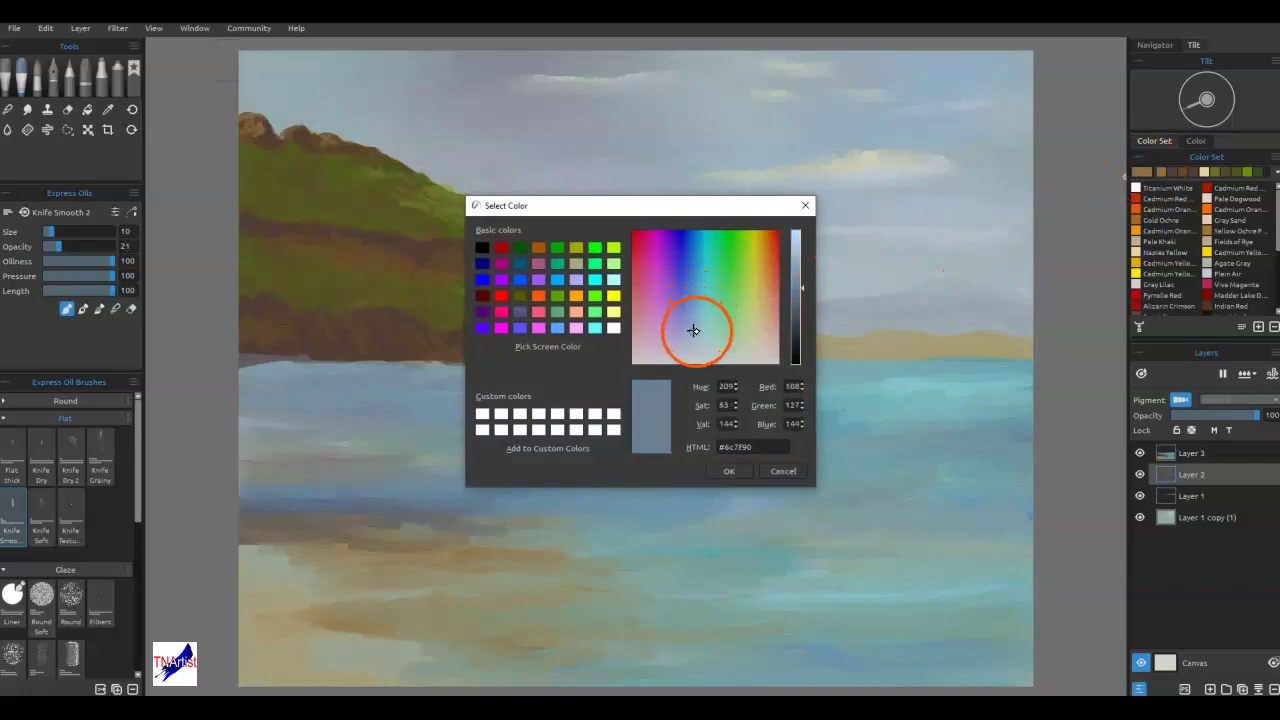
left_click(722, 467)
left_click_drag(290, 128, 305, 140)
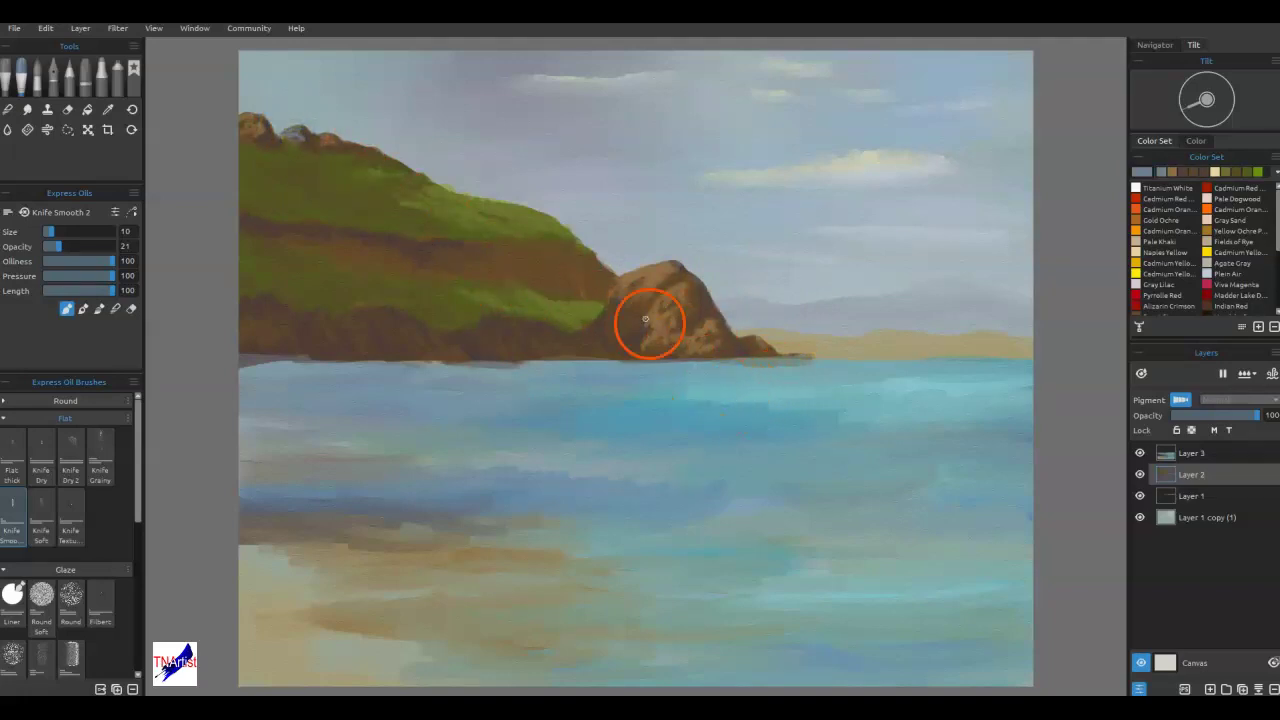
- Blend the grey-blue paint into the brown of the hilltop rocks with the brush in blend mode
key("n")
left_click_drag(306, 134, 283, 121)
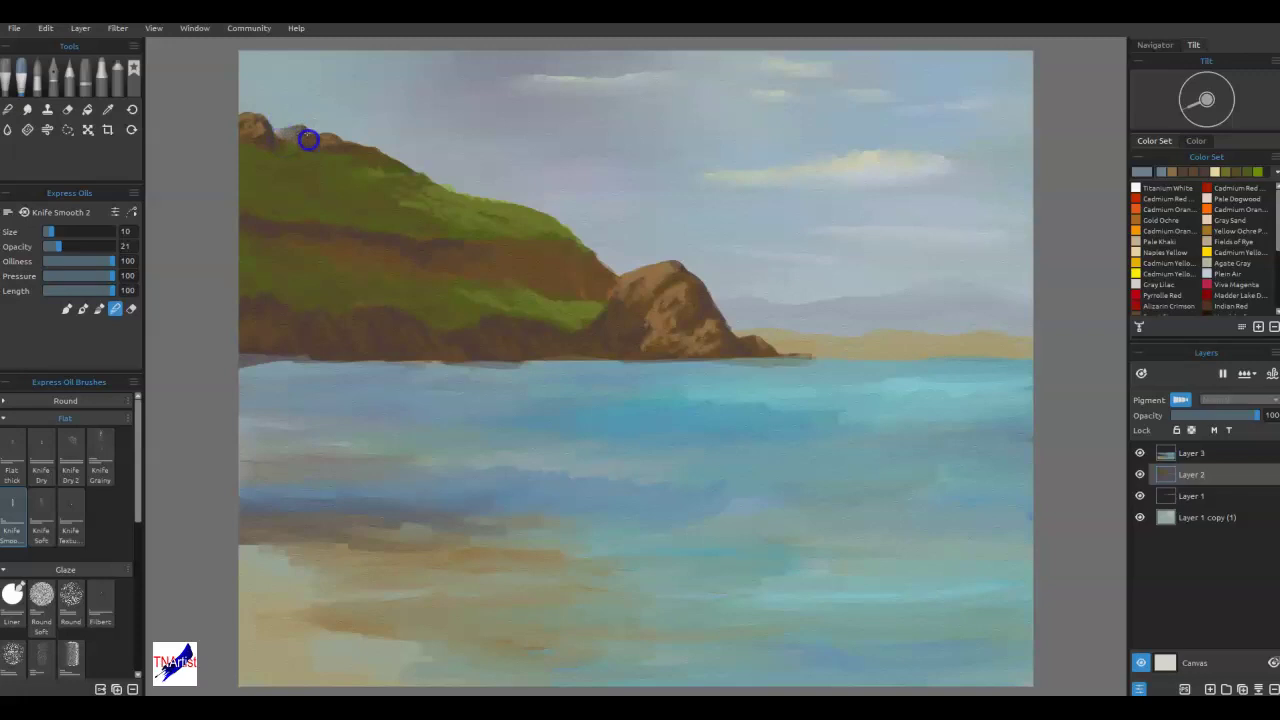
left_click_drag(560, 505, 505, 550)
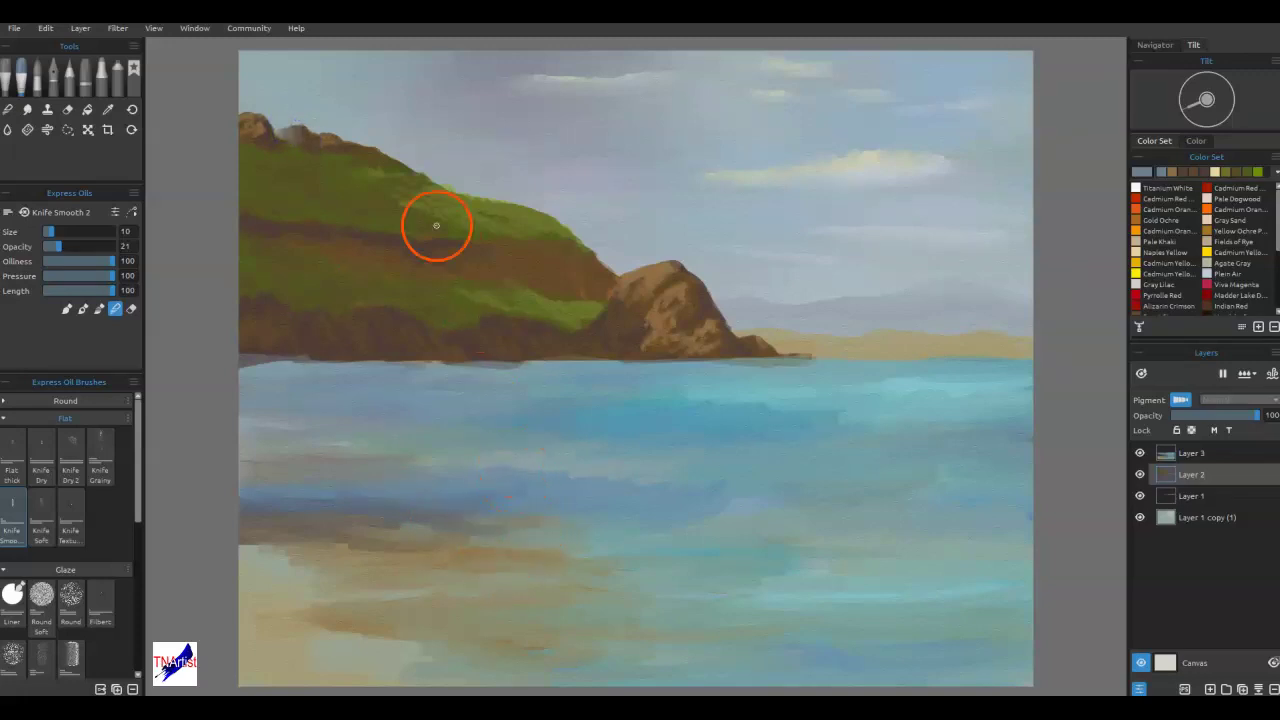
- Sample the greyish brown from the hilltop rock and paint slanted streaks along the lower cliff face above the waterline
key("alt")
left_click(296, 135)
mouse_move(530, 270)
left_mouse_down()
mouse_move(500, 329)
mouse_move(491, 317)
mouse_move(494, 349)
mouse_move(483, 329)
mouse_move(477, 350)
mouse_move(452, 340)
left_mouse_up()
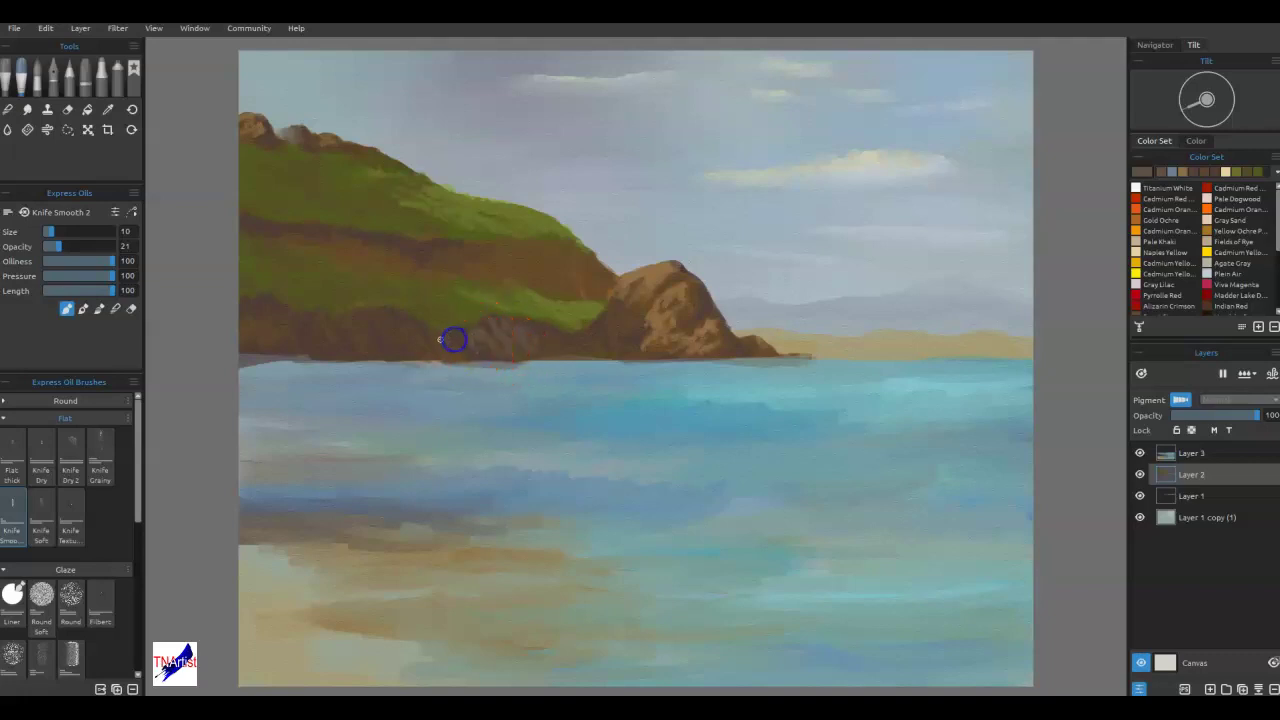
mouse_move(378, 316)
left_mouse_down()
mouse_move(377, 331)
mouse_move(366, 314)
left_mouse_up()
mouse_move(512, 321)
left_mouse_down()
mouse_move(526, 343)
mouse_move(556, 345)
left_mouse_up()
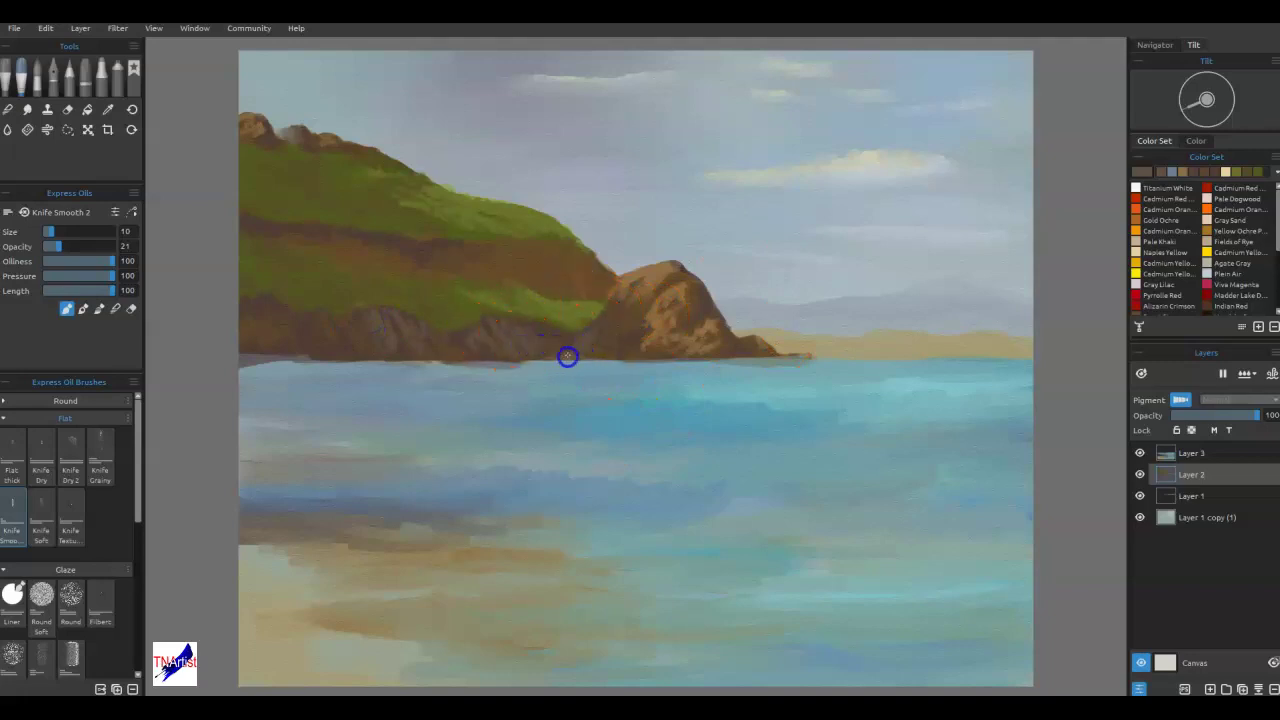
left_click_drag(637, 337, 730, 348)
left_click(571, 343)
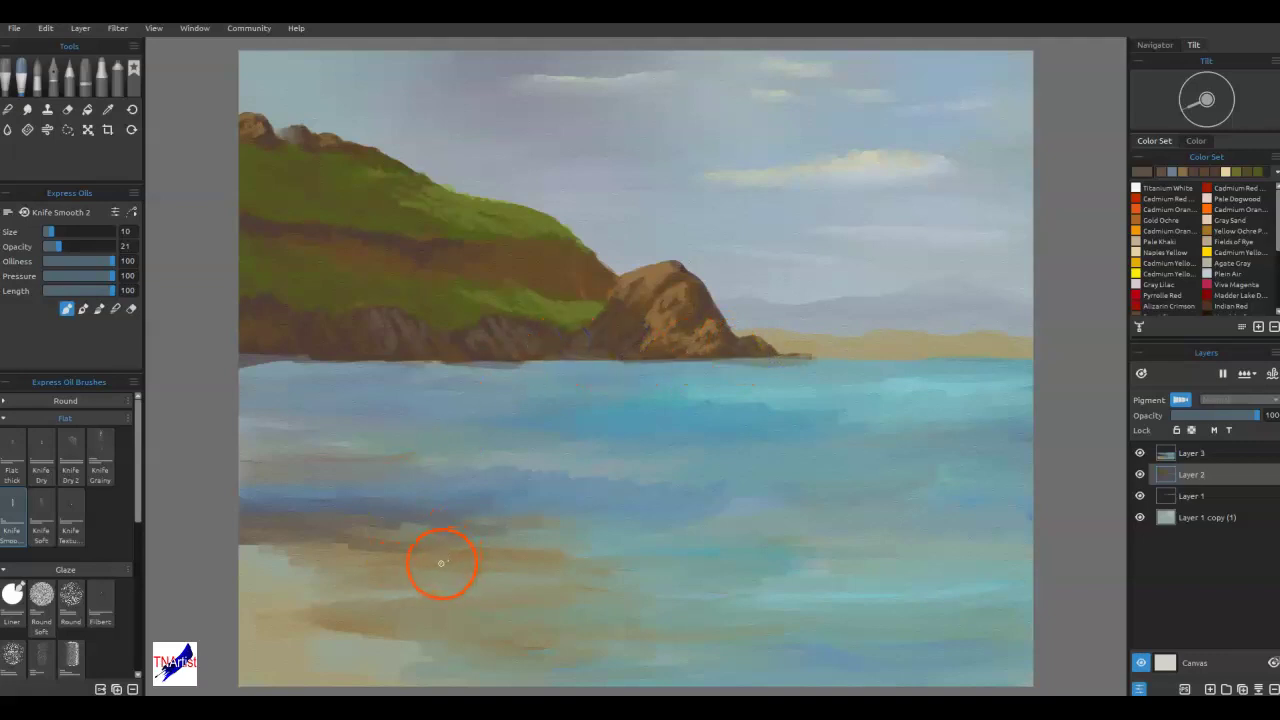
- Extend the greyish-brown shading to the large headland rock, the upper brown band and the far end of the cliff base
left_click_drag(620, 306, 648, 307)
left_click_drag(409, 258, 408, 264)
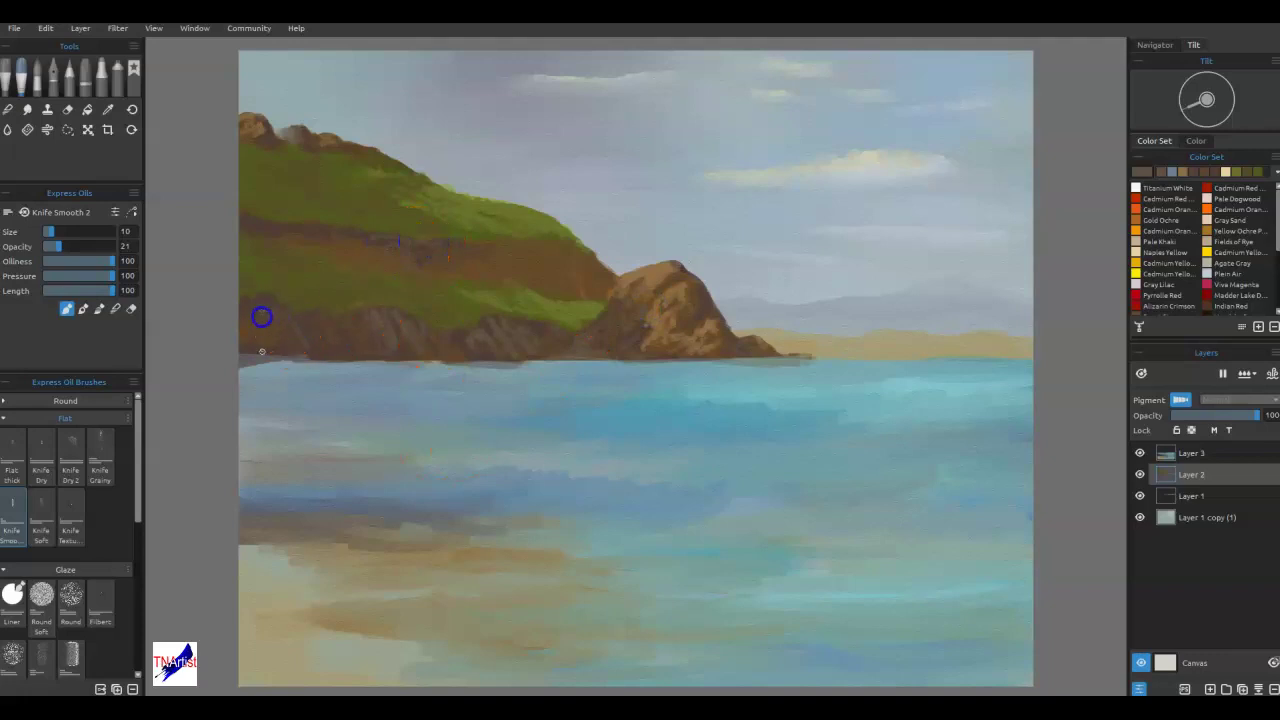
left_click_drag(320, 360, 420, 366)
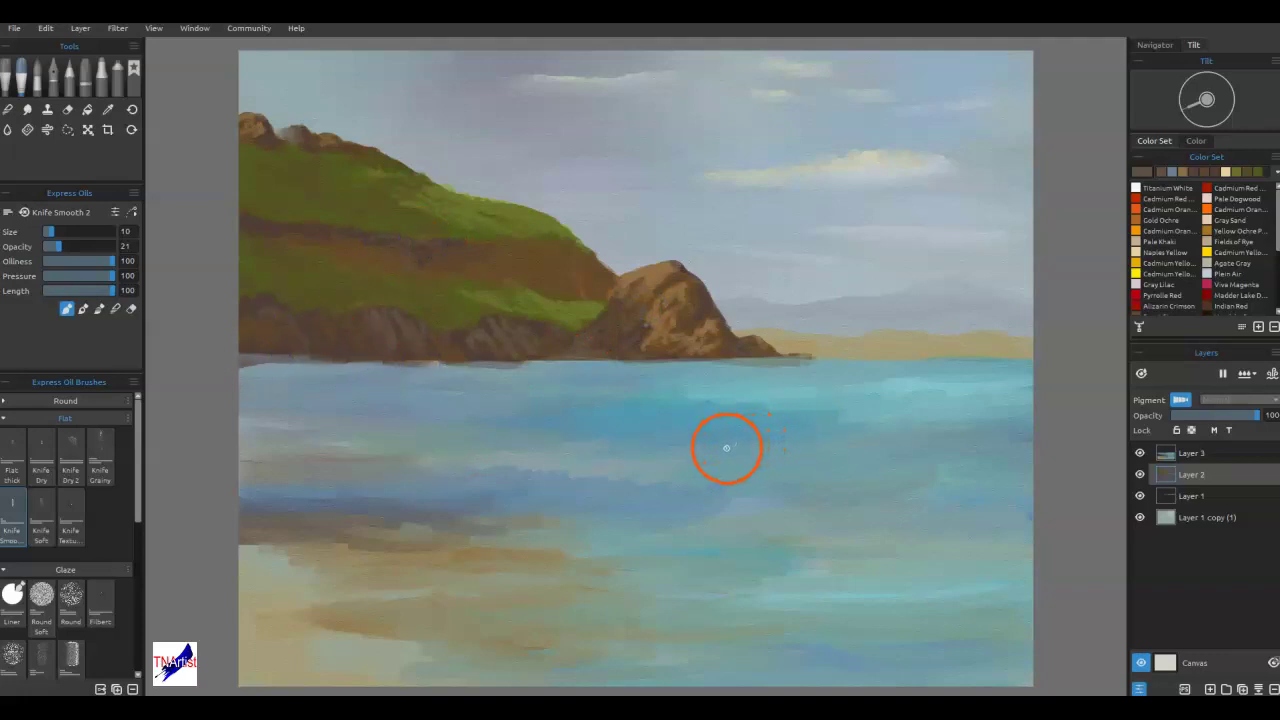
- Sample the dark brown of the hill's upper band and paint brown patches across the green slopes and hilltop rocks
left_click(313, 232, "alt")
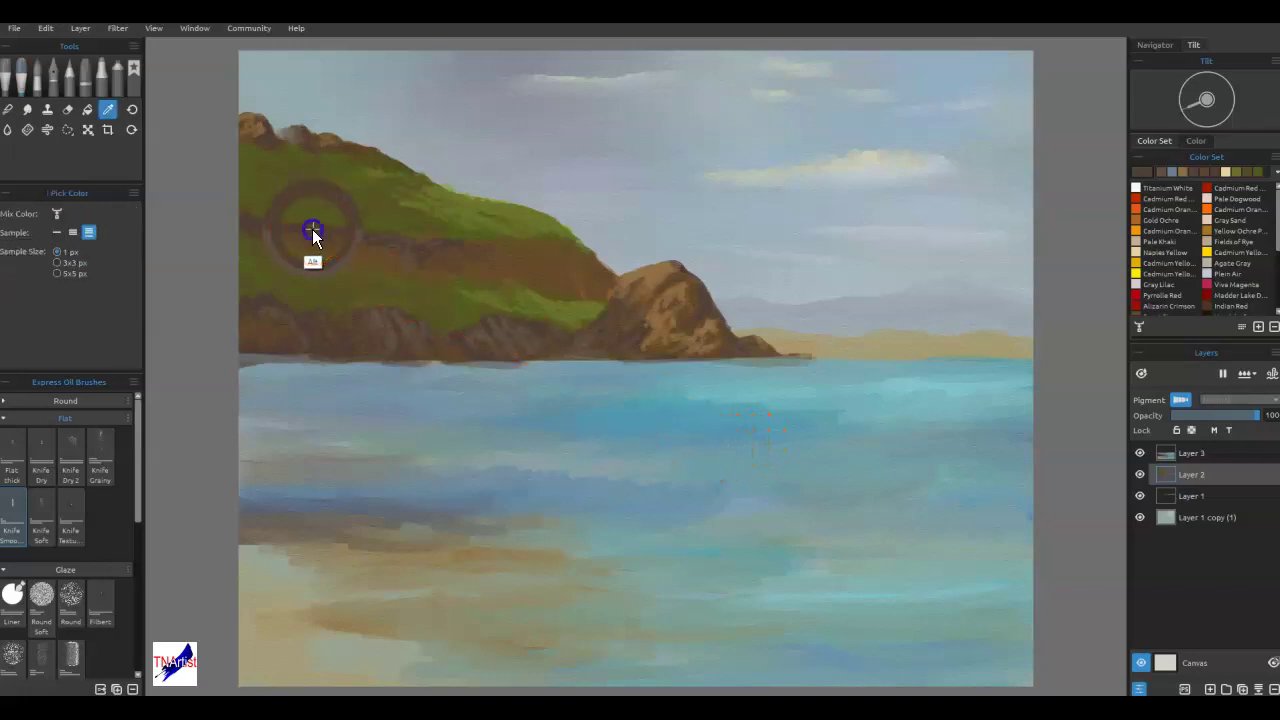
mouse_move(267, 213)
left_mouse_down()
mouse_move(503, 249)
mouse_move(446, 326)
mouse_move(426, 323)
left_mouse_up()
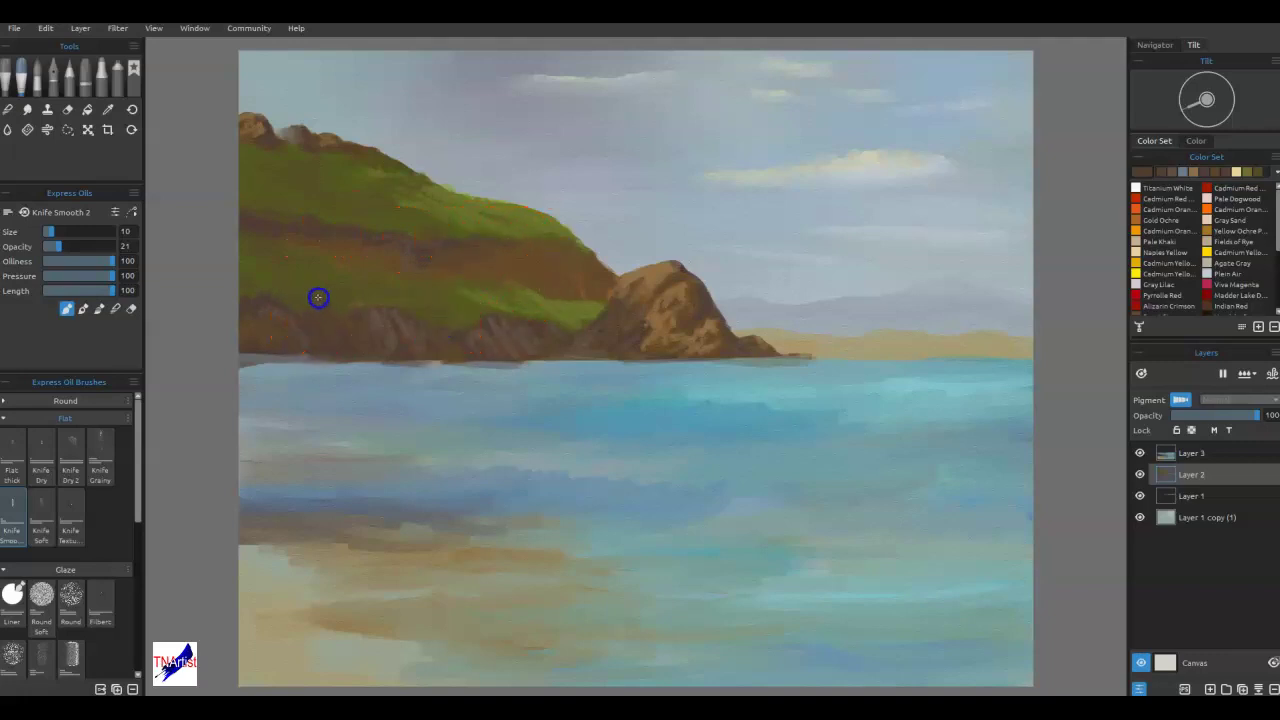
mouse_move(319, 299)
left_mouse_down()
mouse_move(437, 517)
mouse_move(714, 489)
mouse_move(697, 493)
left_mouse_up()
mouse_move(255, 288)
left_mouse_down()
mouse_move(500, 280)
mouse_move(483, 296)
mouse_move(451, 286)
mouse_move(437, 297)
left_mouse_up()
left_click_drag(688, 242, 582, 332)
mouse_move(365, 132)
left_mouse_down()
mouse_move(309, 166)
mouse_move(271, 163)
mouse_move(262, 142)
mouse_move(282, 156)
mouse_move(251, 137)
mouse_move(271, 147)
mouse_move(269, 129)
mouse_move(314, 149)
mouse_move(300, 132)
mouse_move(331, 163)
left_mouse_up()
- Sample a darker brown near the hilltop rocks and paint shadow strokes on the upper cliff face beside the headland rock
left_click(265, 147, "alt")
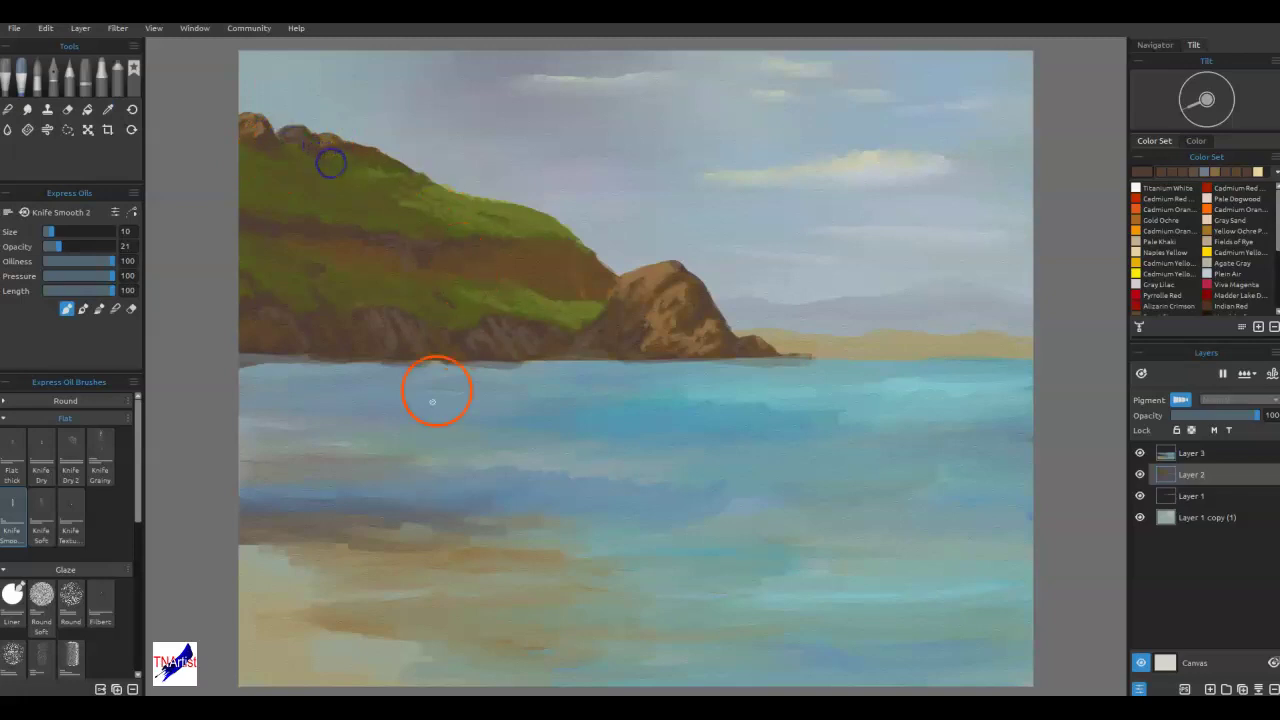
mouse_move(569, 243)
left_mouse_down()
mouse_move(543, 263)
mouse_move(557, 244)
left_mouse_up()
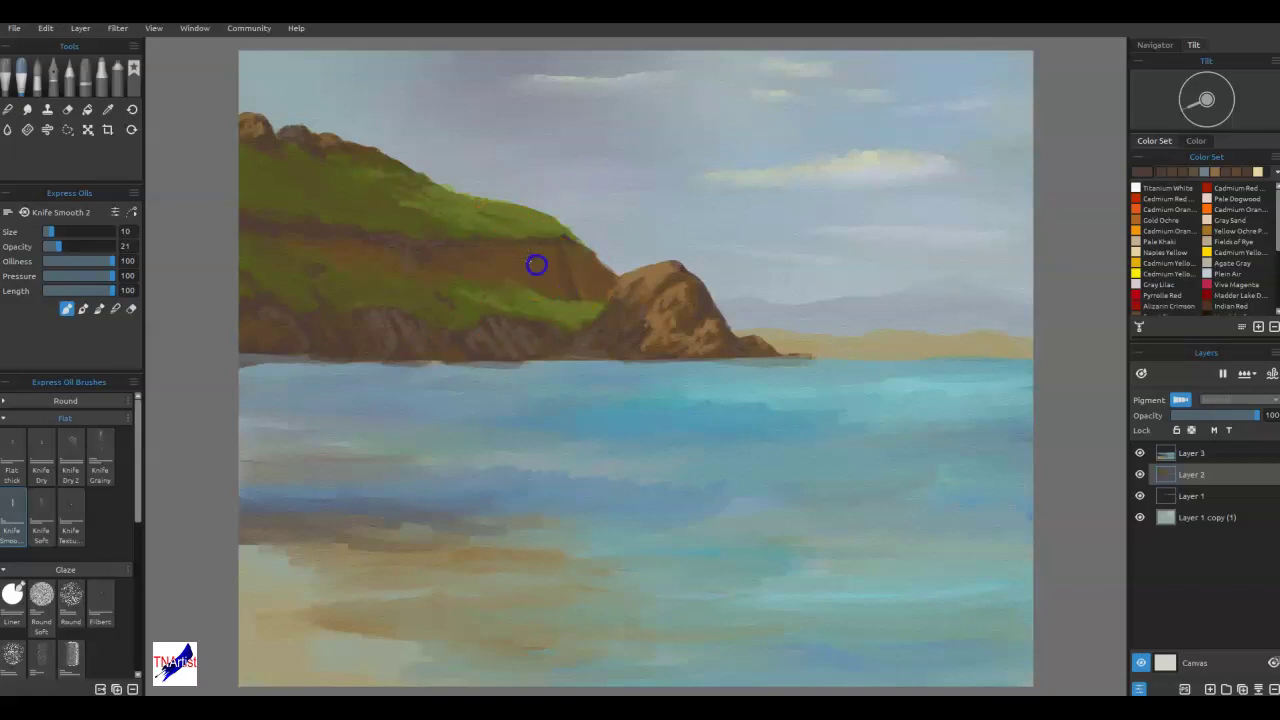
left_click_drag(495, 262, 487, 261)
mouse_move(564, 247)
left_mouse_down()
mouse_move(582, 289)
mouse_move(537, 254)
mouse_move(543, 360)
mouse_move(543, 260)
mouse_move(569, 246)
mouse_move(601, 551)
mouse_move(614, 363)
mouse_move(573, 258)
mouse_move(533, 262)
left_mouse_up()
- Sample the tan of the headland rock and add and blend lighter vertical streaks on the cliff face beside it
left_click(659, 278, "alt")
key("n")
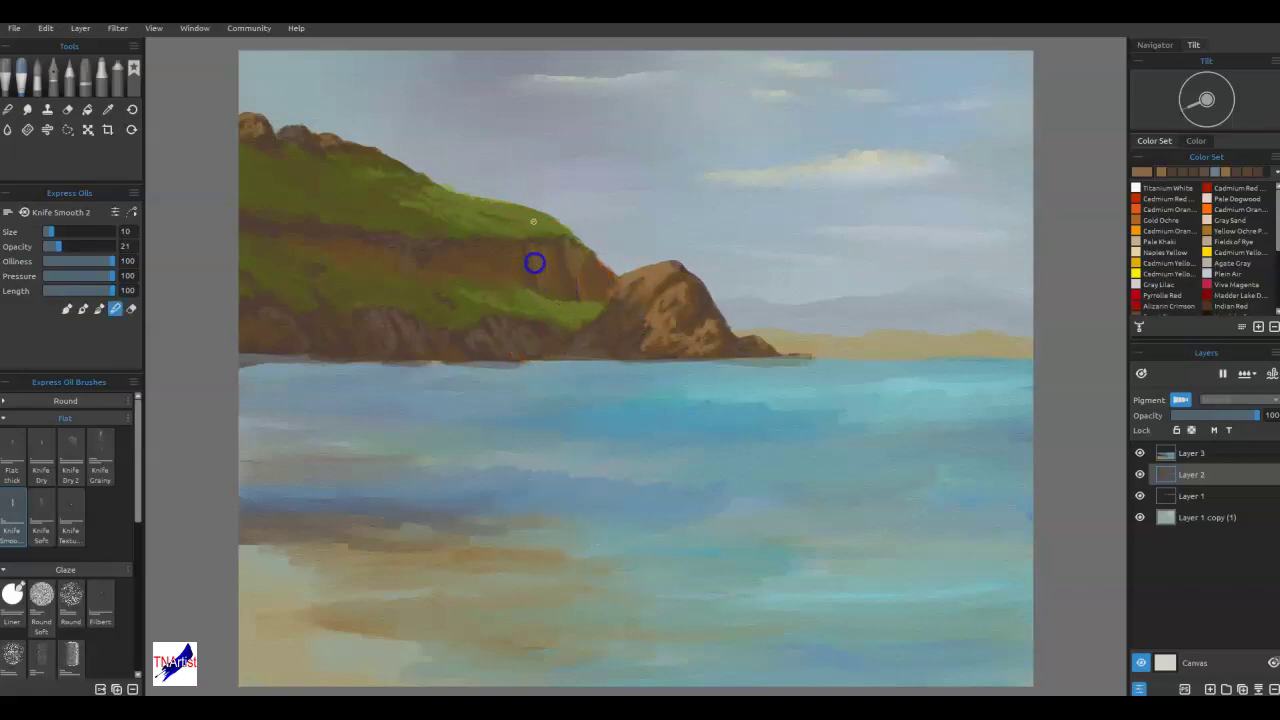
mouse_move(621, 388)
left_mouse_down()
mouse_move(643, 297)
mouse_move(623, 274)
mouse_move(603, 309)
mouse_move(646, 271)
mouse_move(625, 273)
mouse_move(683, 251)
mouse_move(752, 249)
left_mouse_up()
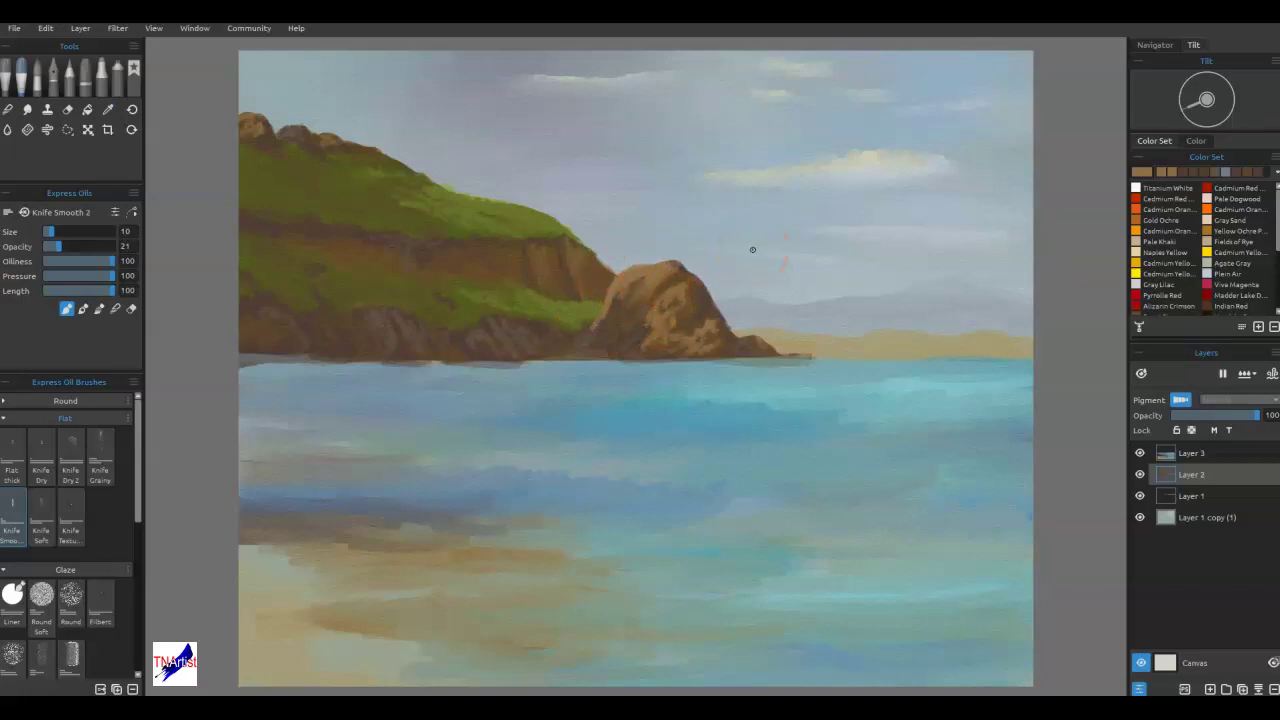
left_click_drag(685, 428, 665, 441)
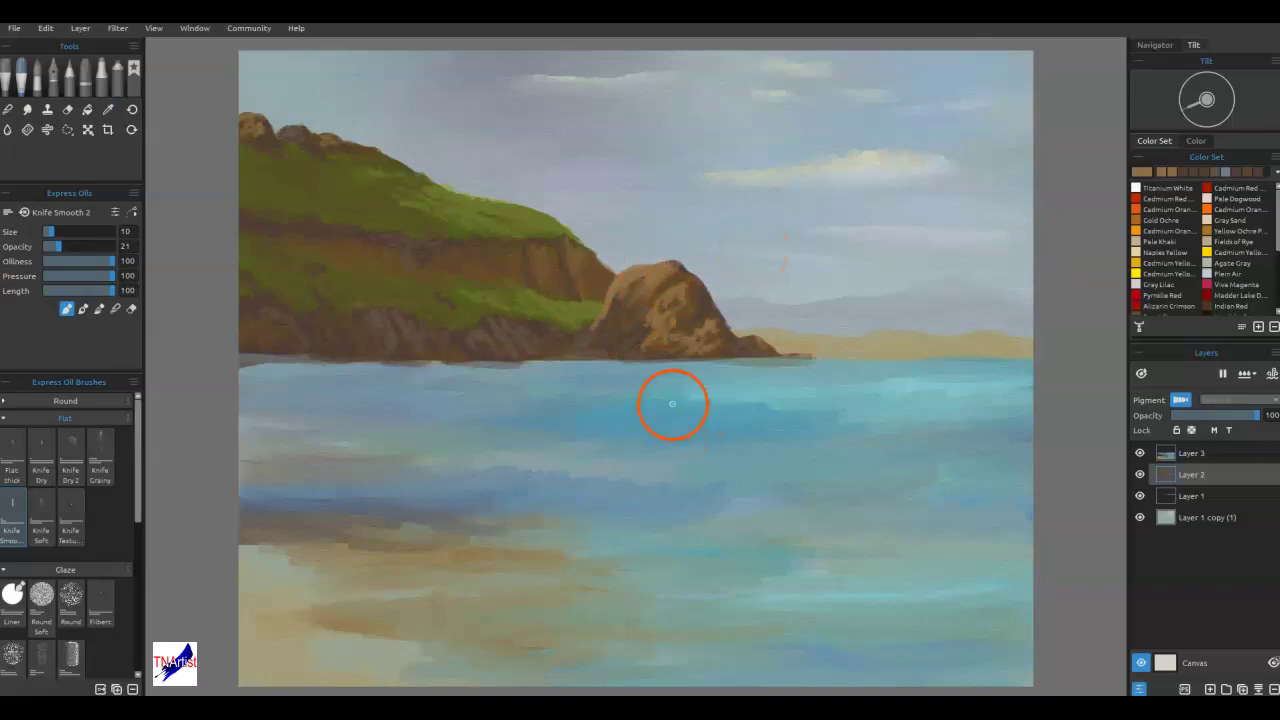
- Select Layer 3, sample light turquoise from the water and paint soft wave strokes in the middle of the sea
left_click(1145, 447)
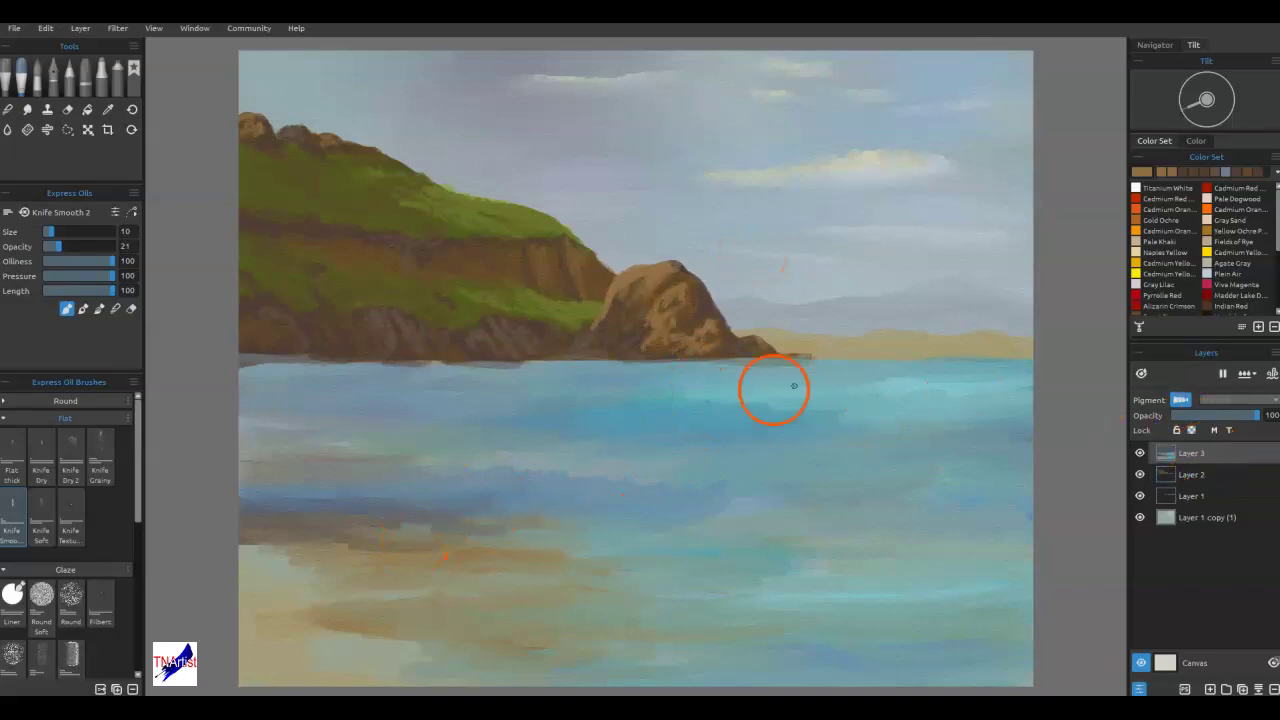
mouse_move(757, 291)
left_mouse_down()
mouse_move(951, 363)
mouse_move(880, 349)
mouse_move(937, 337)
mouse_move(968, 362)
left_mouse_up()
mouse_move(967, 444)
left_mouse_down()
mouse_move(889, 403)
mouse_move(774, 417)
mouse_move(929, 403)
mouse_move(930, 420)
mouse_move(849, 434)
mouse_move(857, 446)
mouse_move(951, 451)
mouse_move(909, 477)
mouse_move(941, 431)
left_mouse_up()
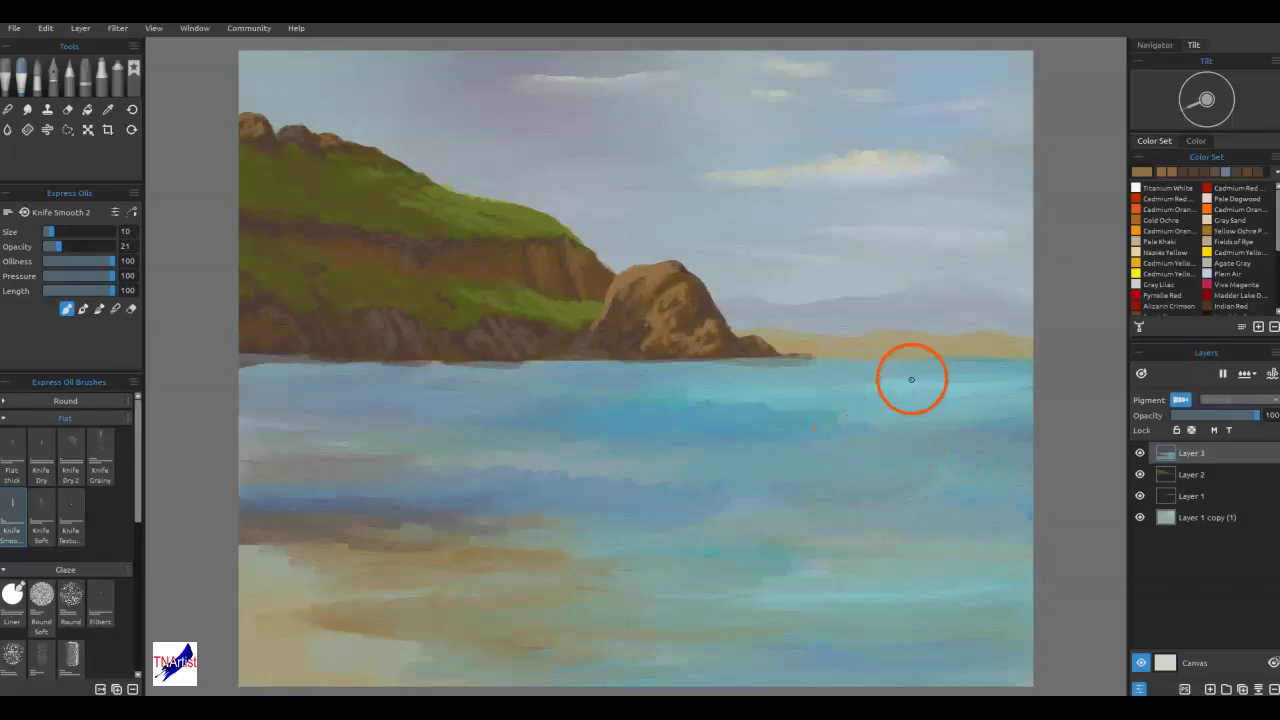
key("alt")
left_click(895, 412, "alt")
mouse_move(988, 500)
left_mouse_down()
mouse_move(1008, 550)
mouse_move(820, 536)
mouse_move(737, 491)
mouse_move(707, 490)
left_mouse_up()
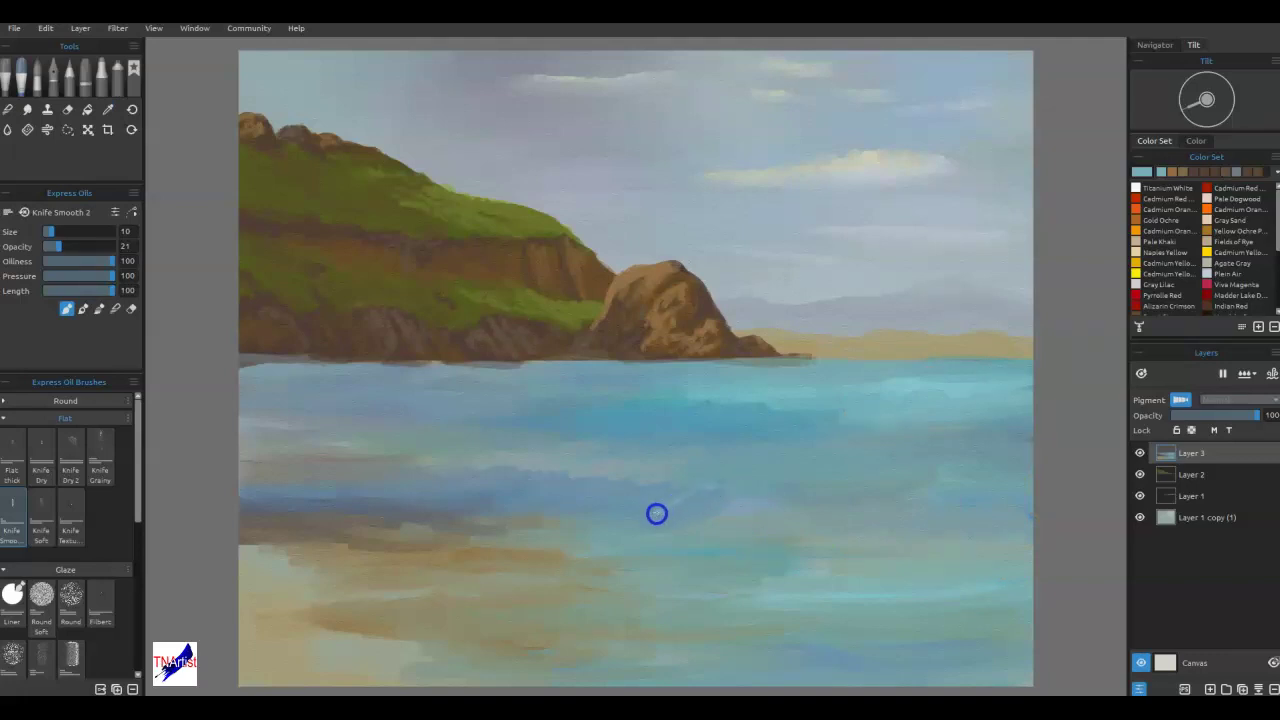
mouse_move(665, 513)
left_mouse_down()
mouse_move(701, 490)
mouse_move(668, 520)
left_mouse_up()
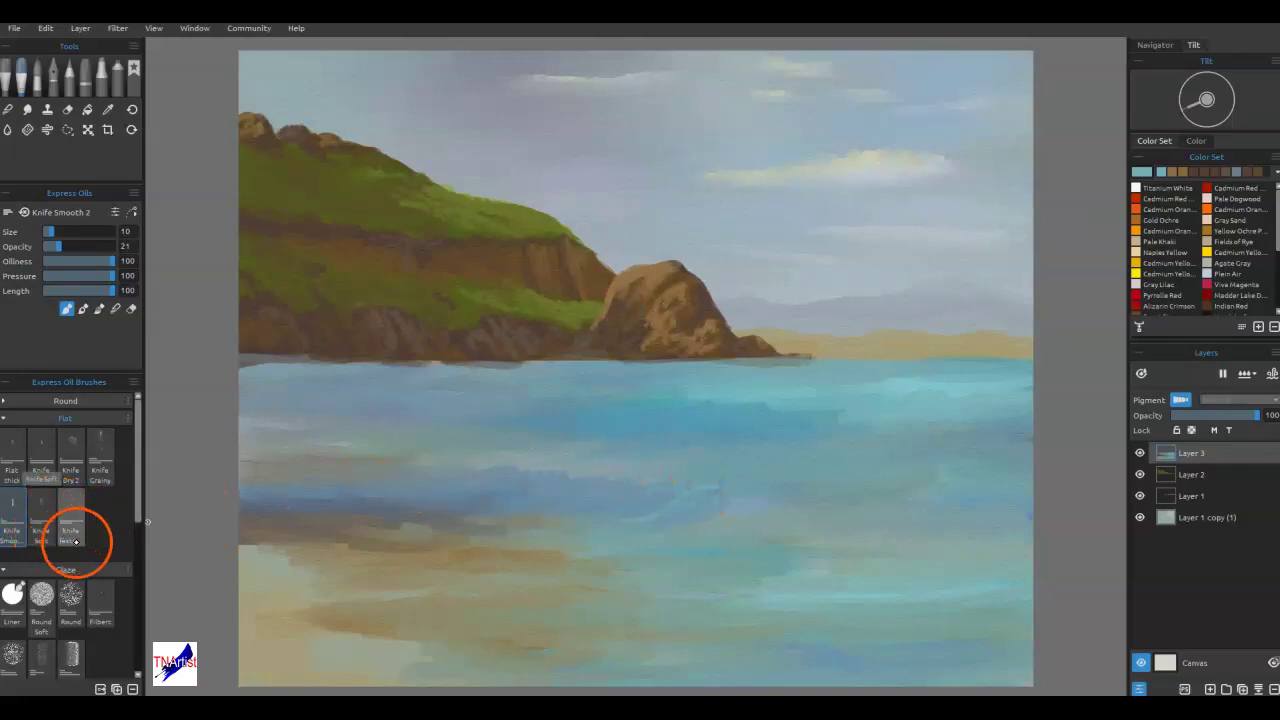
- Switch to the Charcoal 3 pencil and blend the turquoise strokes into the water around the middle of the sea
left_click(76, 540)
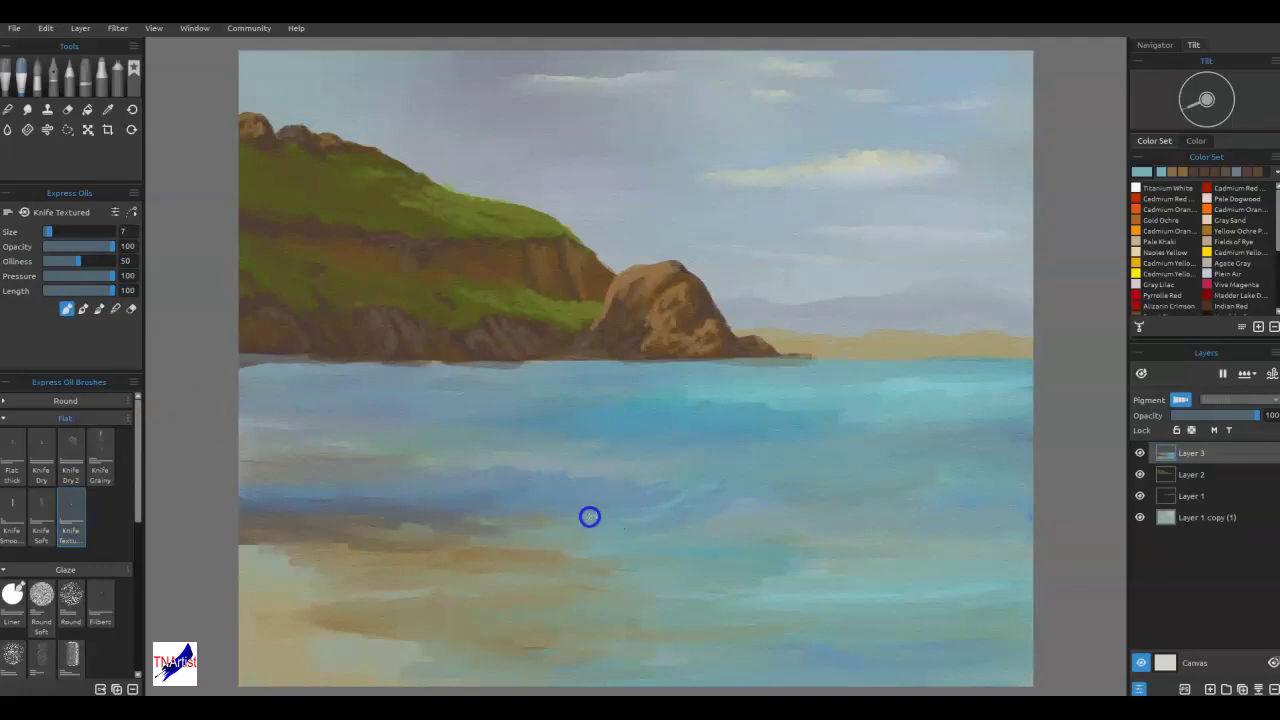
left_click(13, 515)
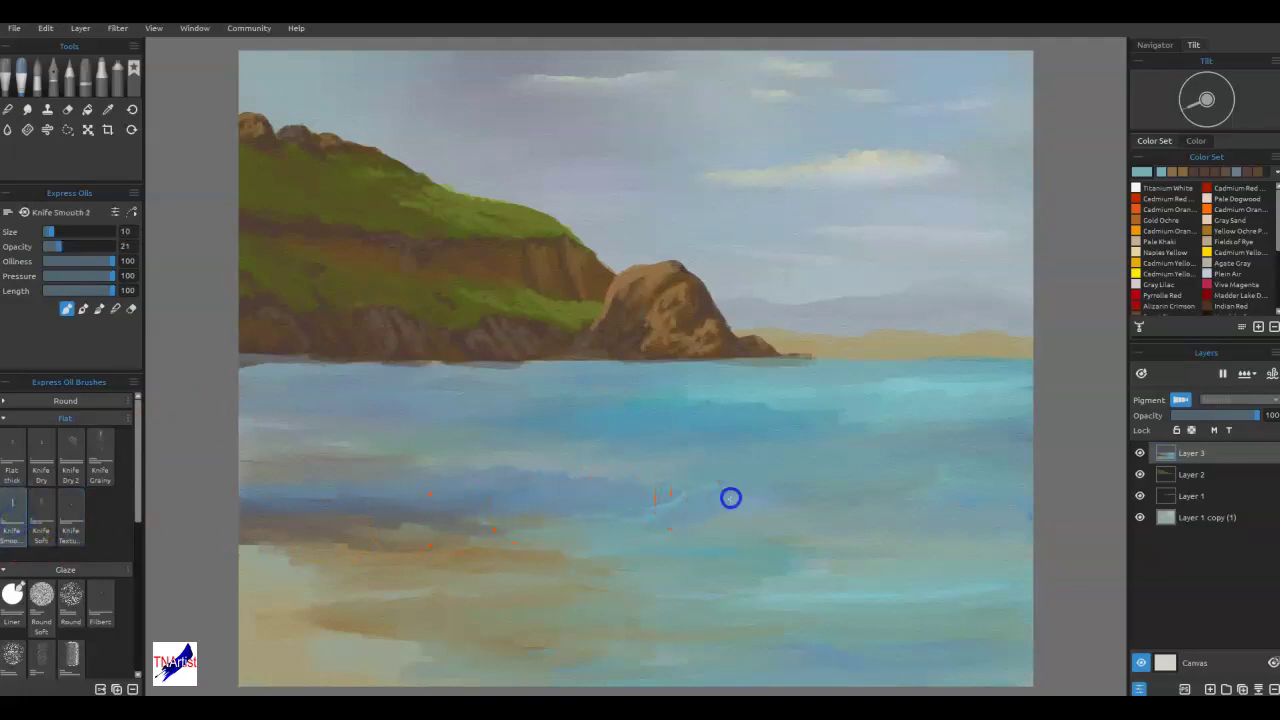
left_click(70, 68)
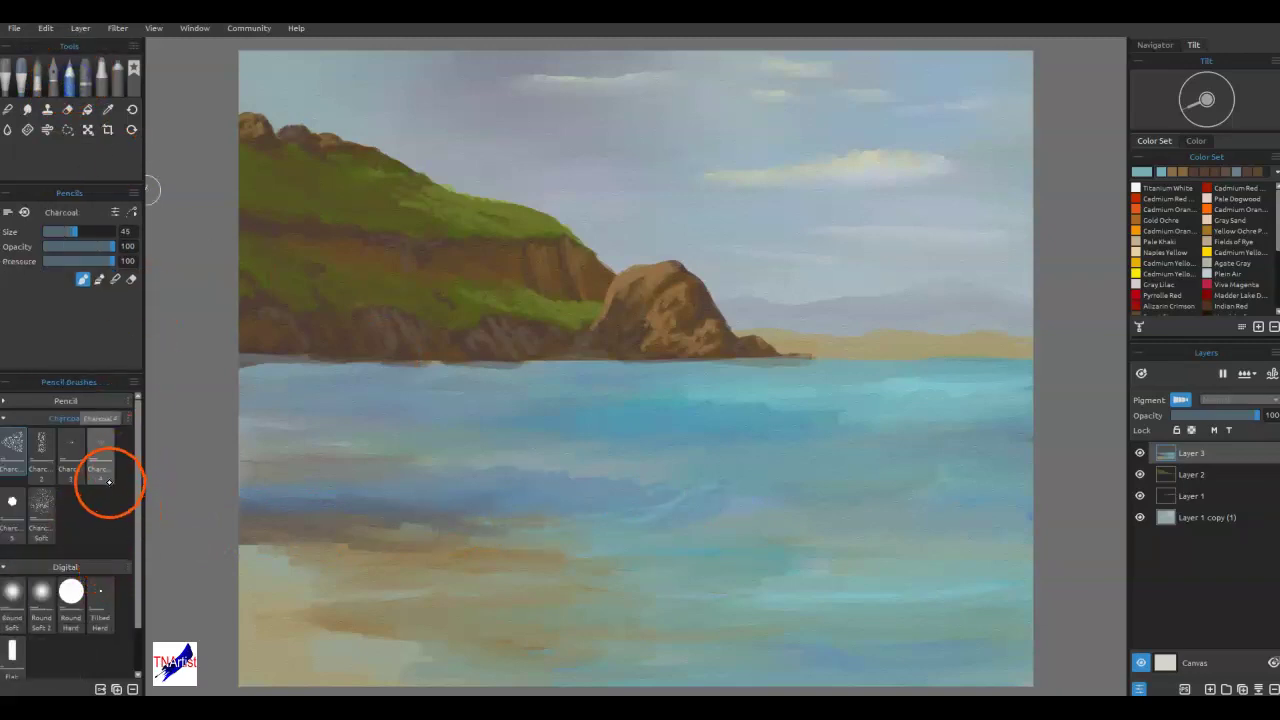
left_click(73, 453)
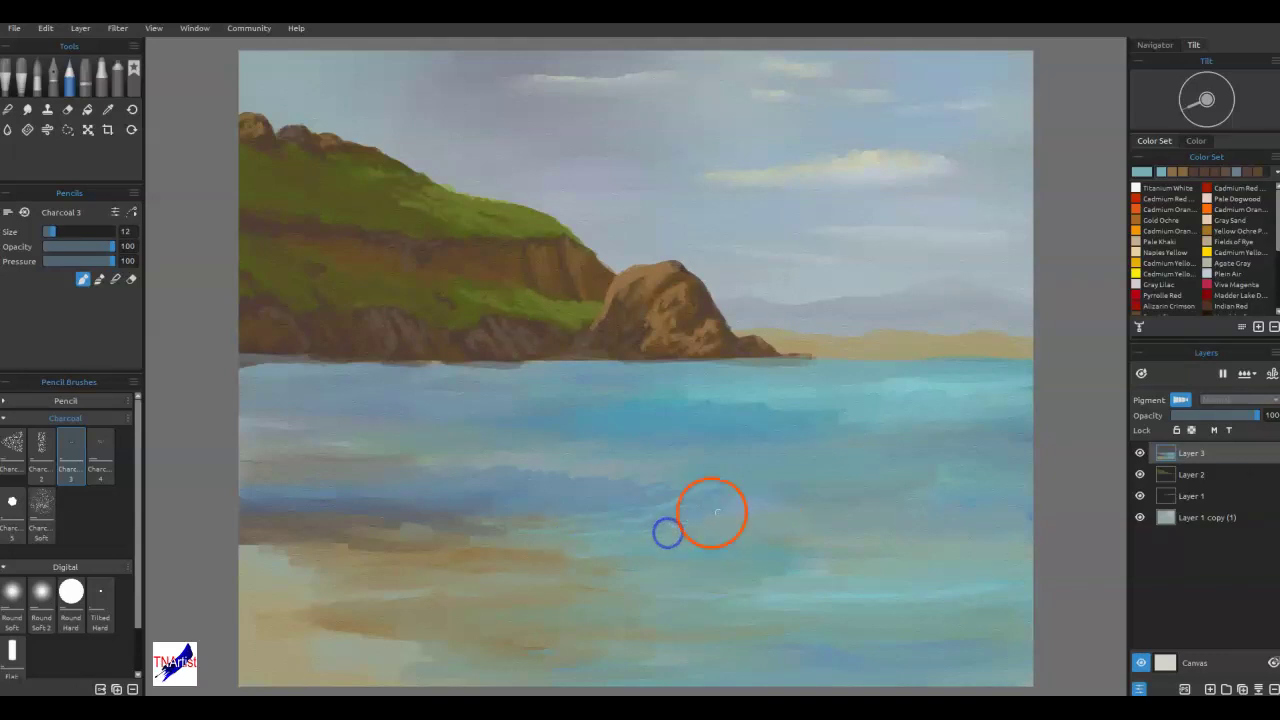
mouse_move(679, 505)
left_mouse_down()
mouse_move(706, 537)
mouse_move(677, 509)
mouse_move(693, 495)
mouse_move(617, 517)
left_mouse_up()
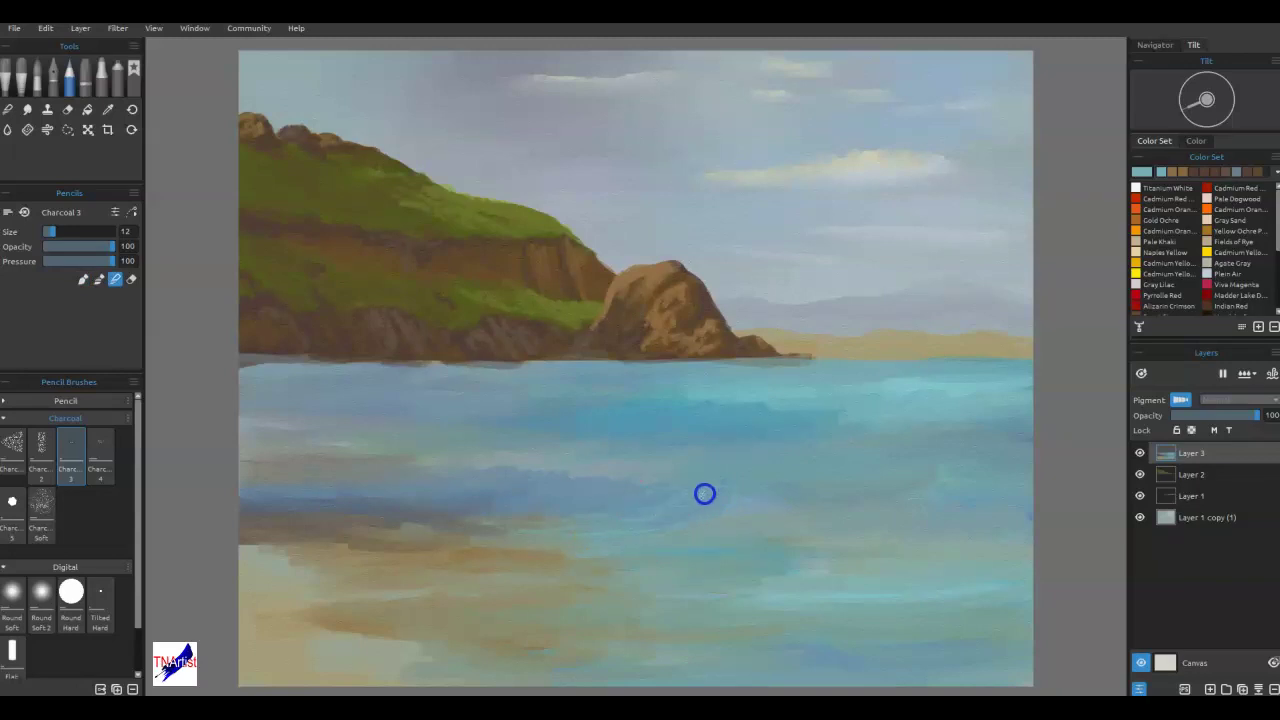
left_click_drag(580, 535, 650, 528)
left_click_drag(523, 527, 618, 517)
mouse_move(961, 494)
left_mouse_down()
mouse_move(1006, 494)
mouse_move(946, 523)
left_mouse_up()
- Sample the pale grey of the bright cloud and draw thin wave highlights on the water below the distant sandy shore
left_click_drag(861, 157, 882, 157)
left_click(885, 166, "alt")
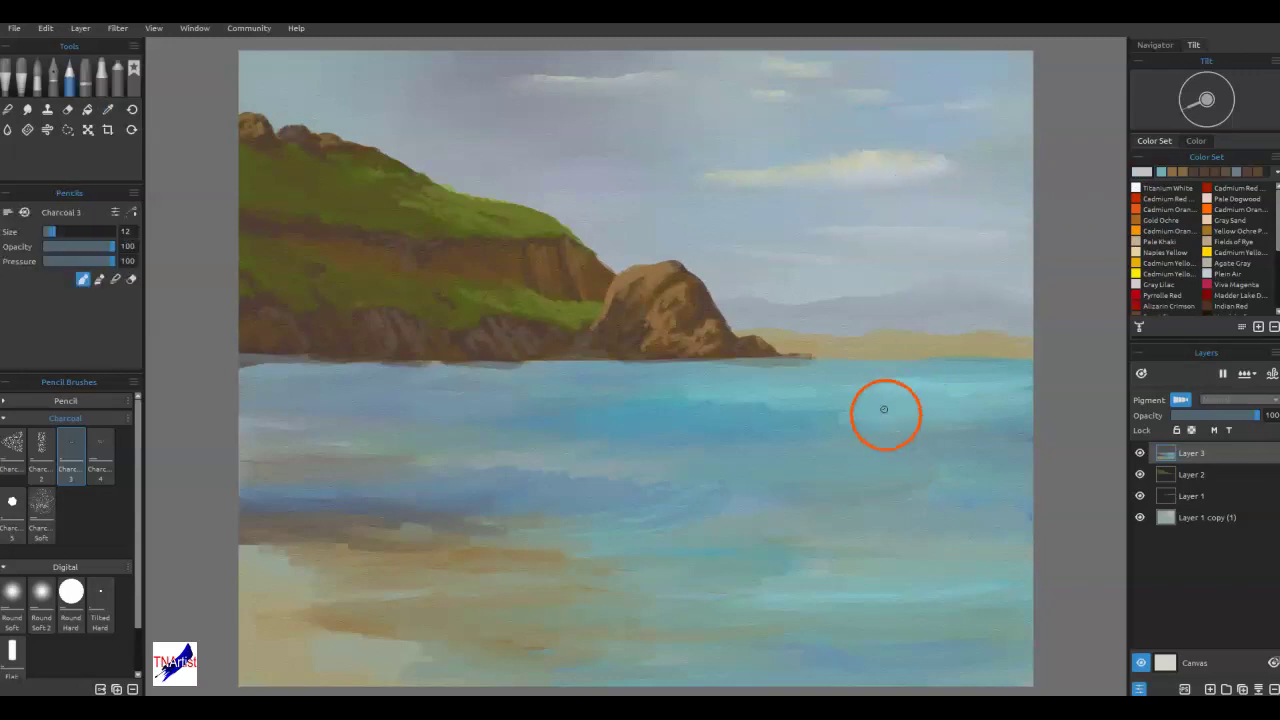
left_click_drag(911, 385, 870, 388)
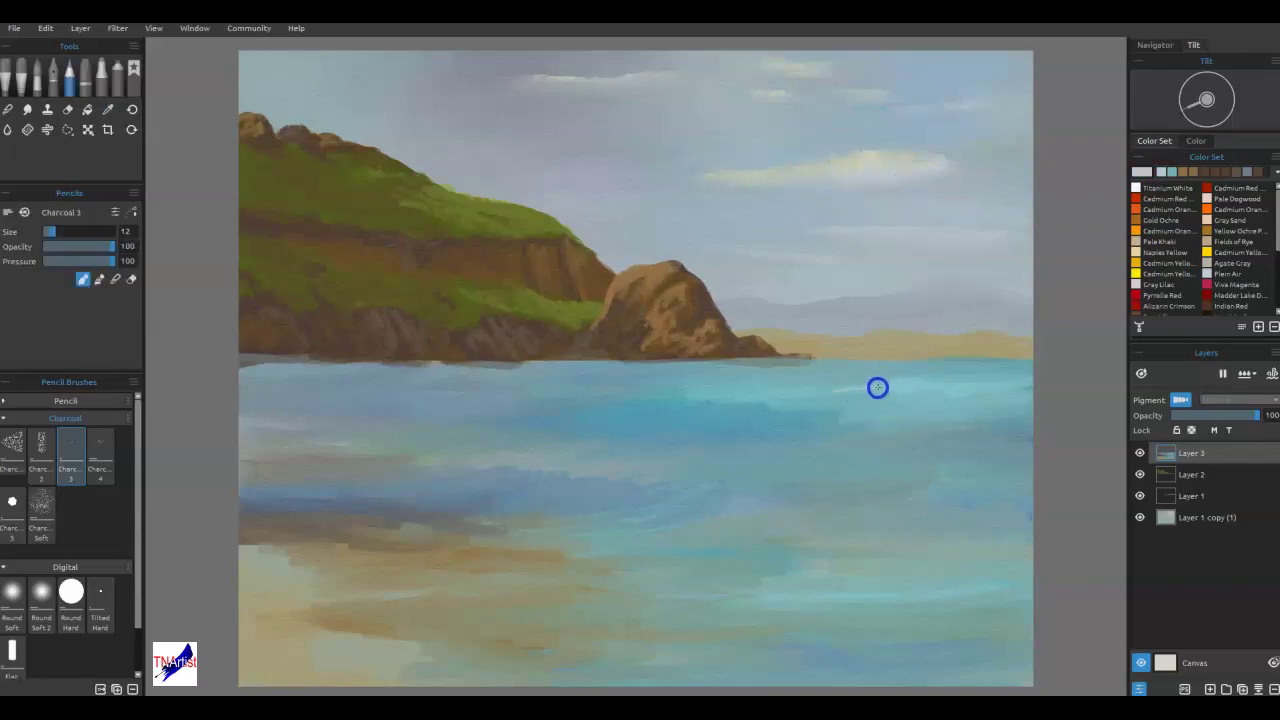
left_click_drag(960, 384, 892, 380)
- Draw two jagged pale wave crests across the middle water, one at the canvas edge and one above the dark blue band
left_click_drag(1034, 458, 1014, 505)
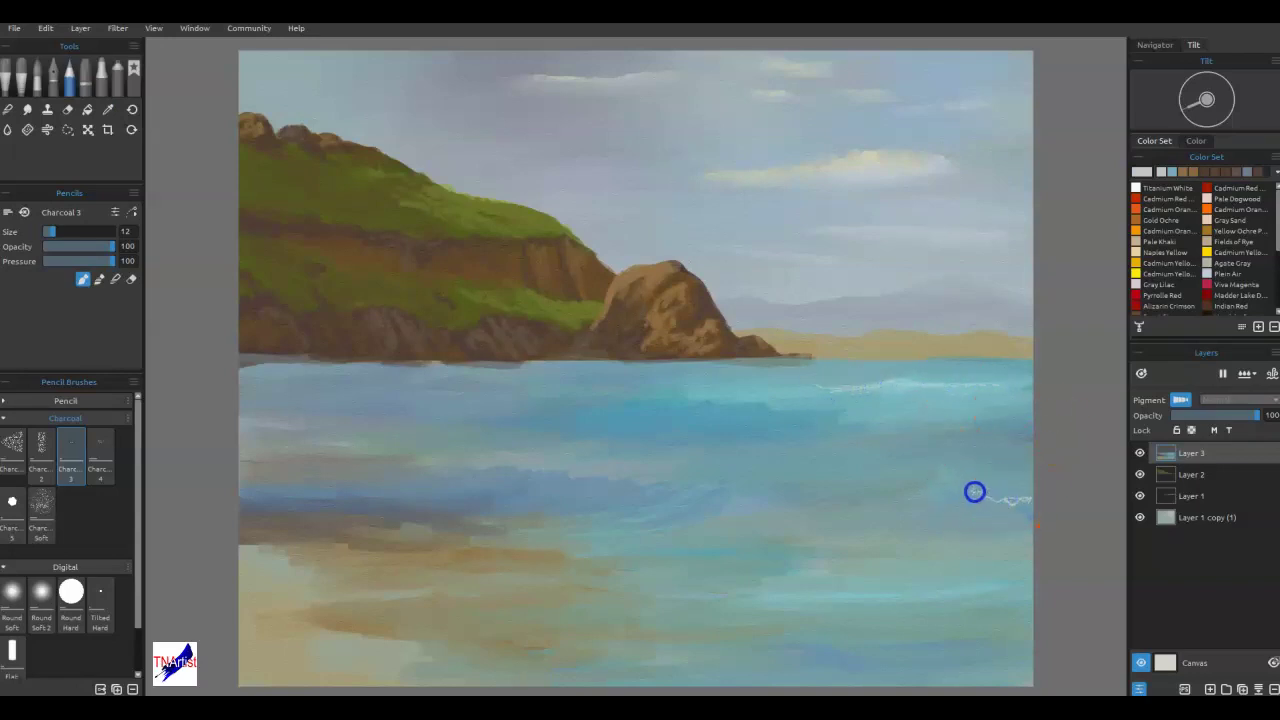
left_click_drag(907, 498, 862, 501)
left_click_drag(740, 486, 662, 484)
left_click_drag(503, 472, 466, 464)
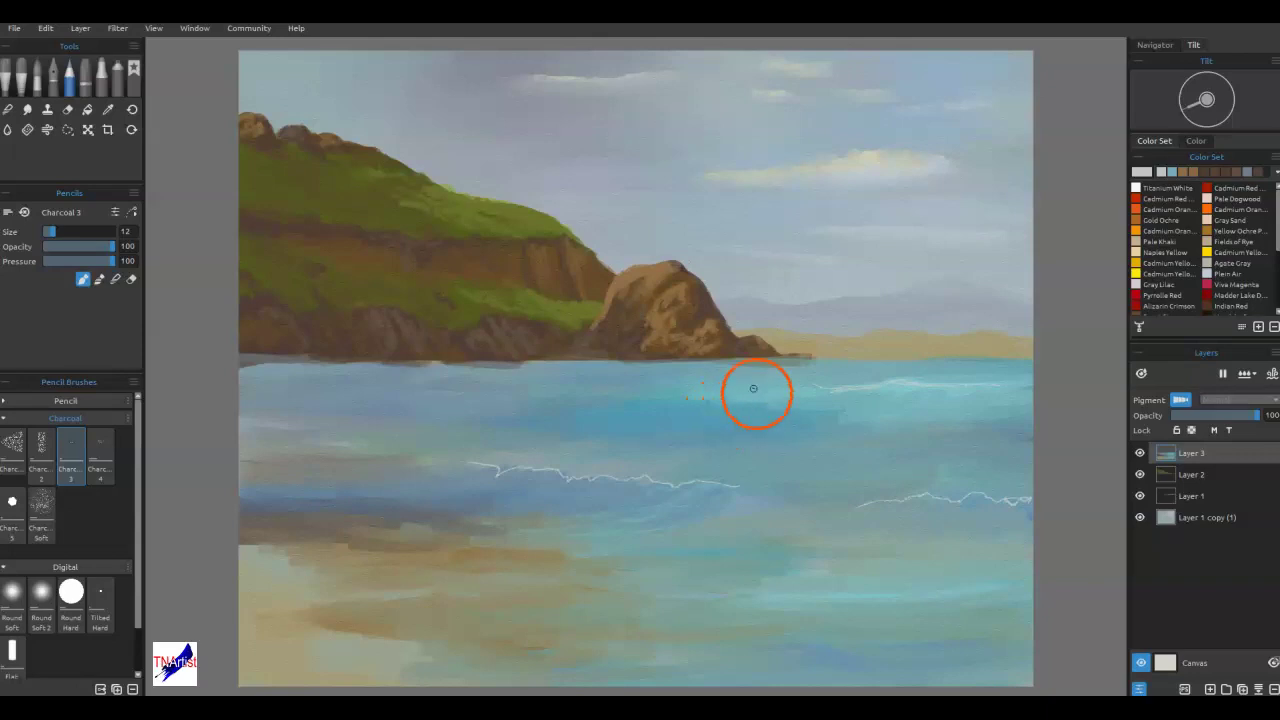
- Draw a long, thin pale wave crest across the water in front of the cliff and headland rock
left_click_drag(757, 409, 759, 409)
left_click_drag(669, 405, 647, 405)
left_click_drag(771, 409, 827, 416)
left_click_drag(636, 407, 497, 412)
- Draw pale foam and splashes along the base of the cliff and headland rock, plus thin wave lines in front
left_click_drag(591, 371, 514, 363)
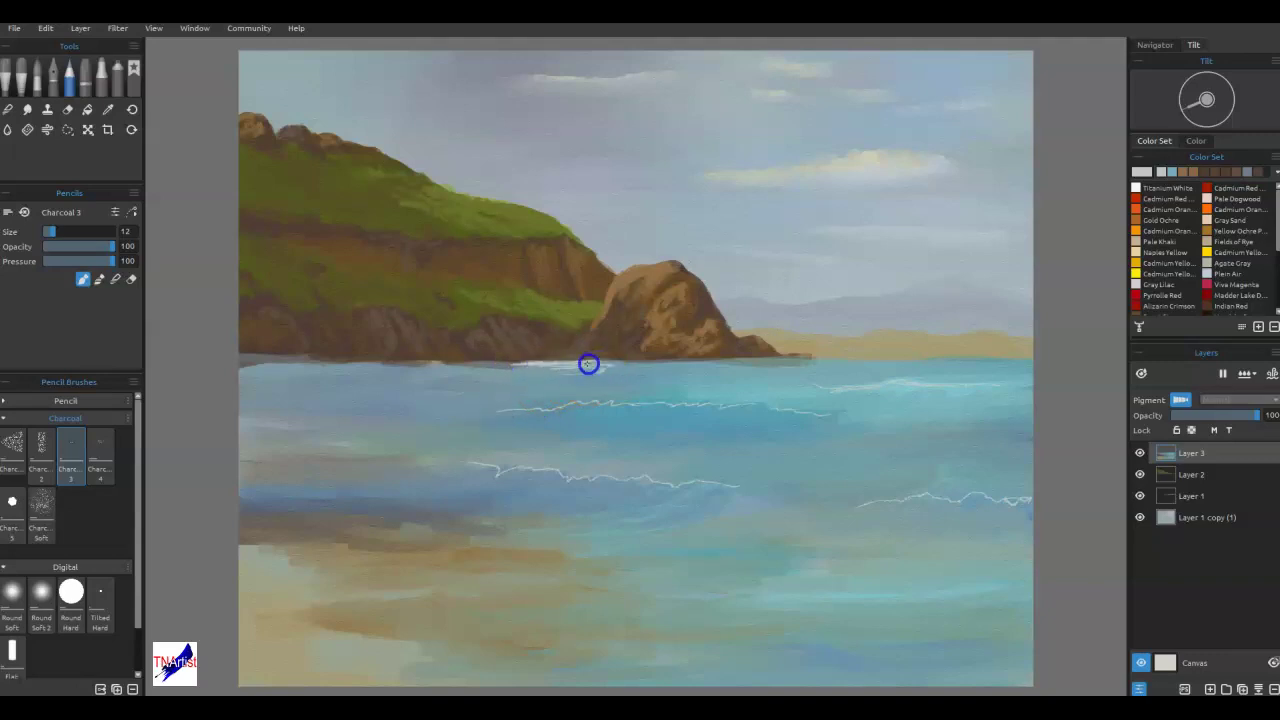
left_click_drag(529, 346, 526, 358)
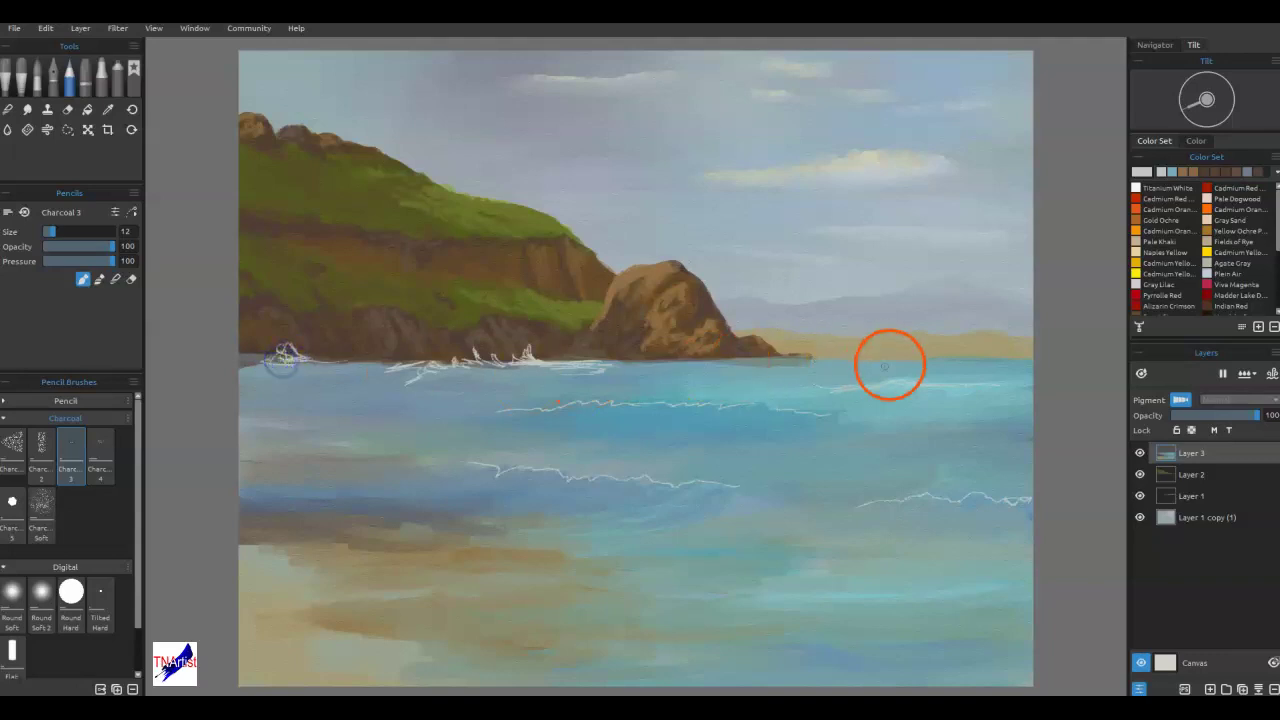
left_click_drag(630, 368, 717, 361)
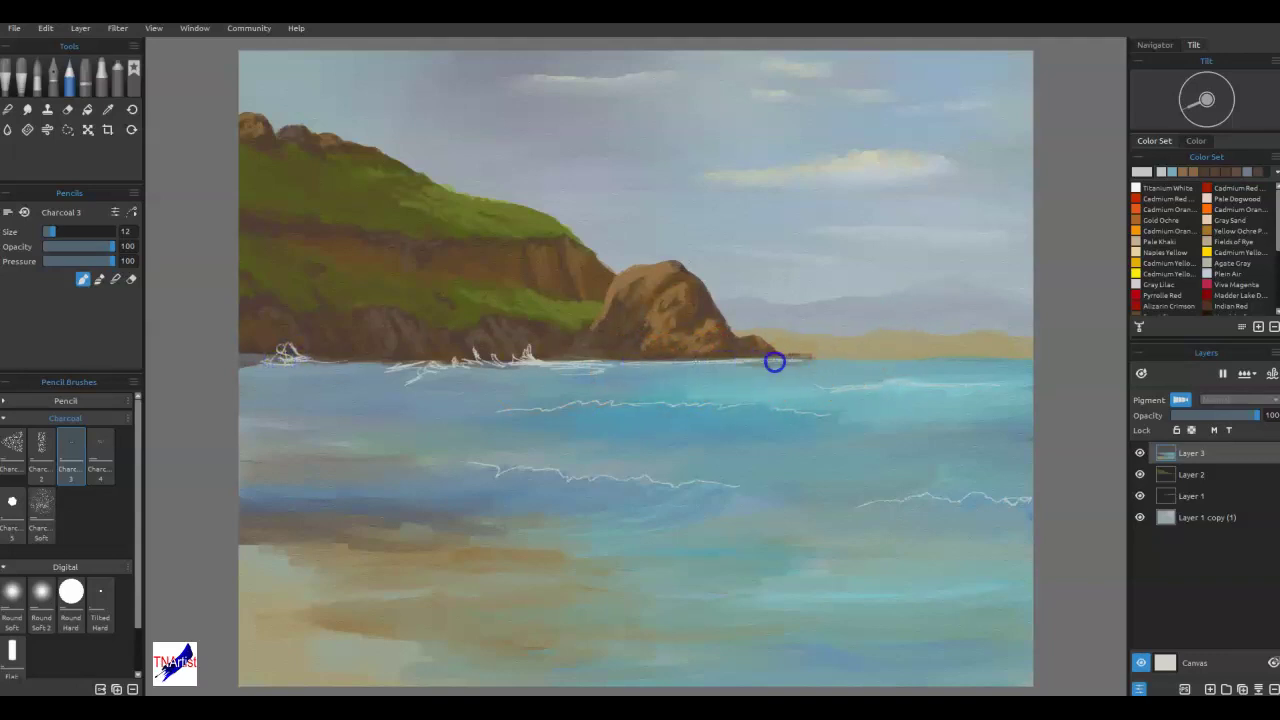
left_click_drag(617, 380, 743, 383)
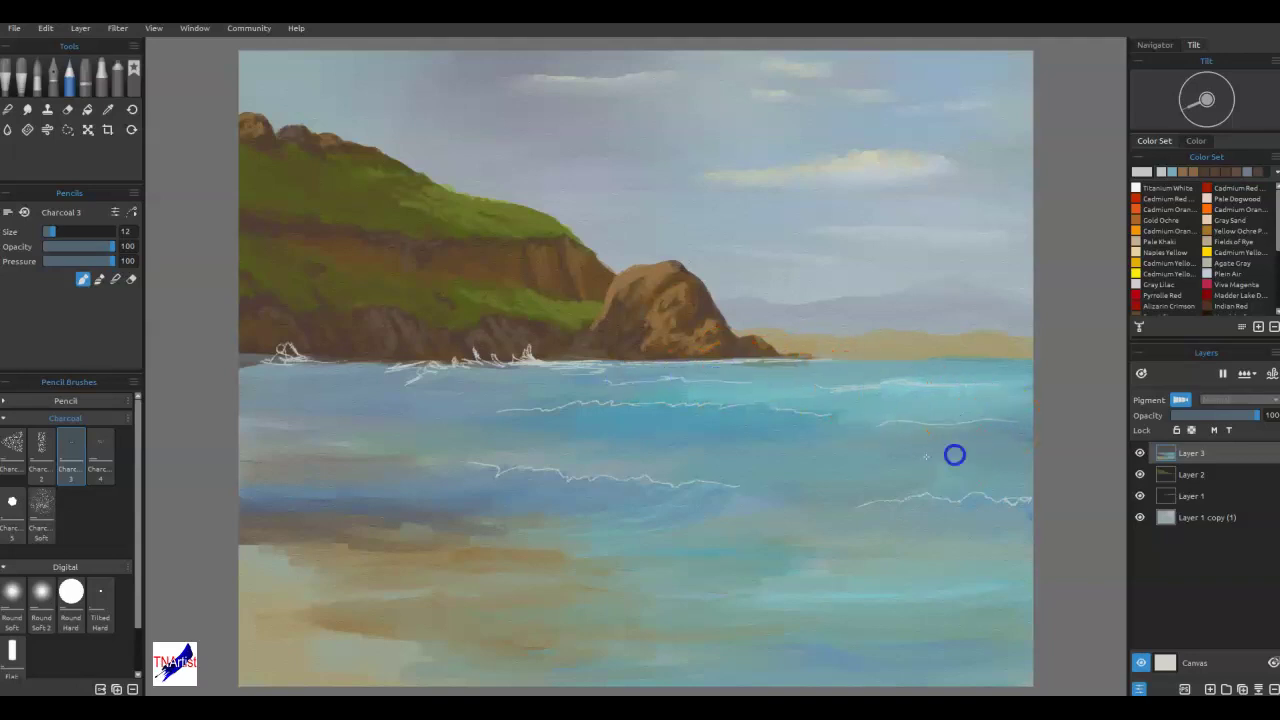
- Draw pale foam lines on the water below the cliff and build up the far wave crest at the canvas edge, using Charcoal 3 up to size 16
mouse_move(429, 434)
left_mouse_down()
mouse_move(400, 429)
mouse_move(400, 414)
mouse_move(336, 432)
left_mouse_up()
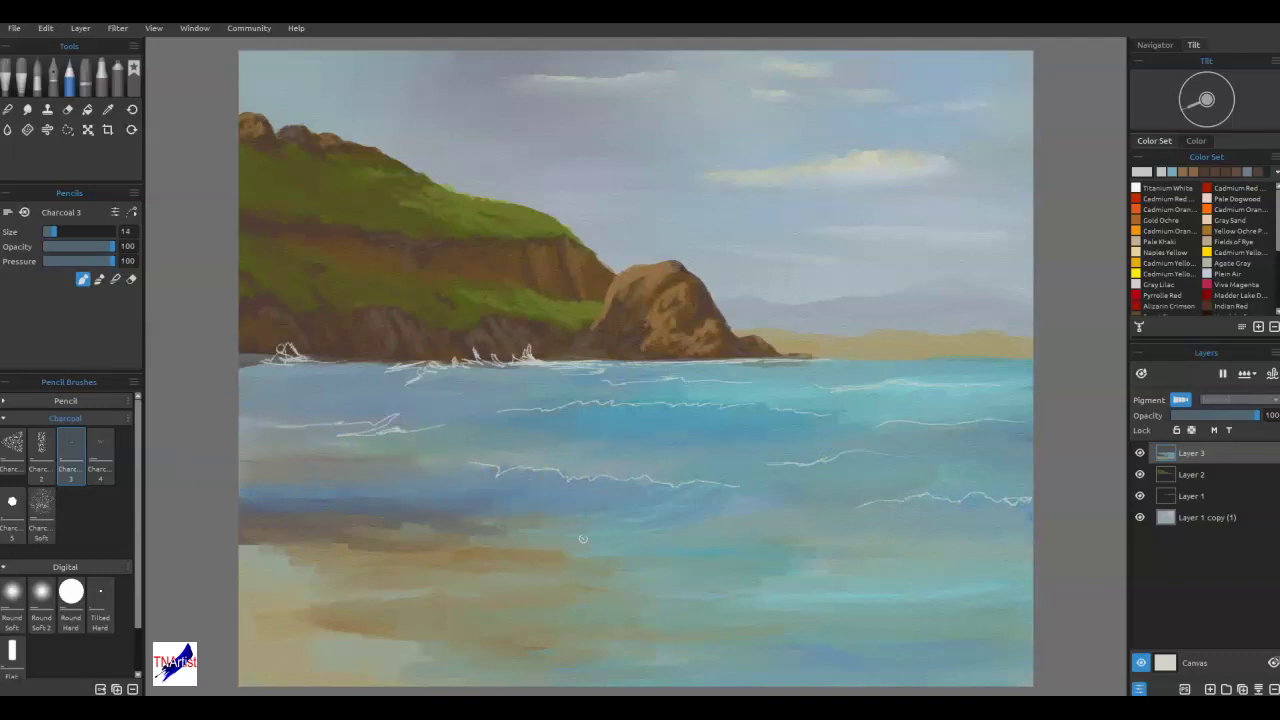
key("]")
key("]")
left_click_drag(1009, 422, 943, 428)
key("bracketleft")
key("bracketleft")
left_click_drag(973, 430, 942, 438)
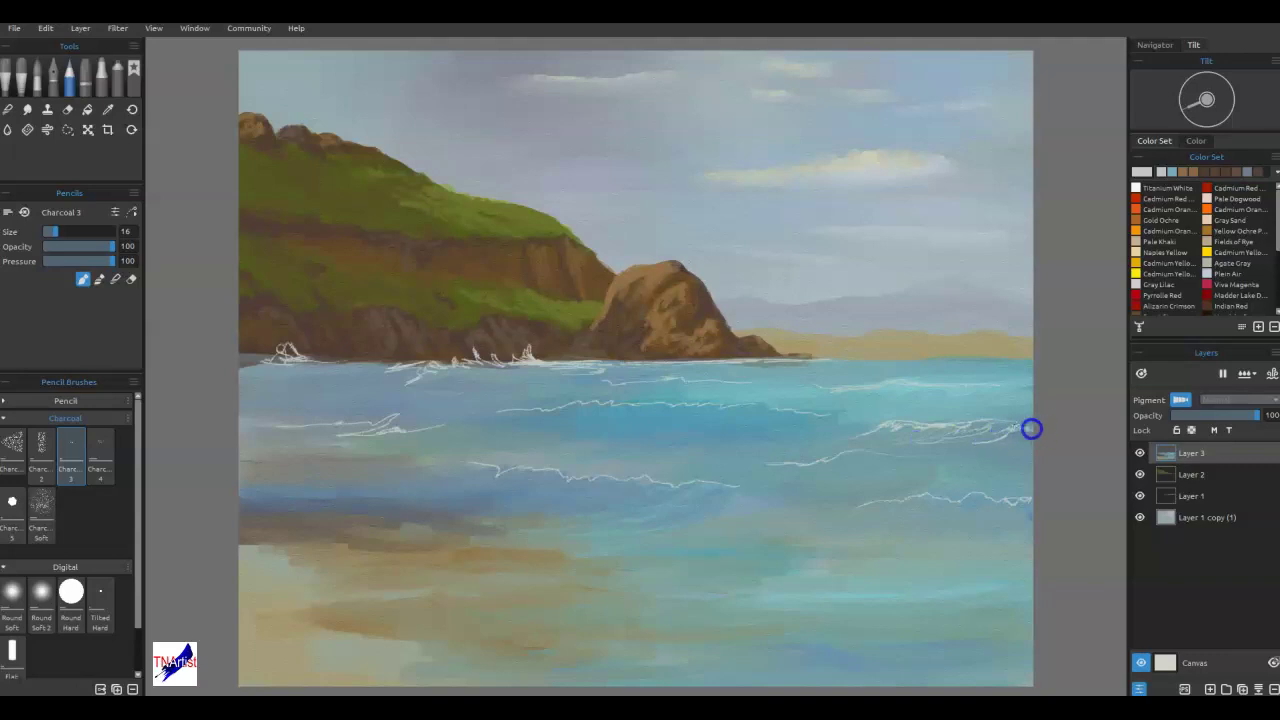
left_click_drag(1031, 429, 1024, 426)
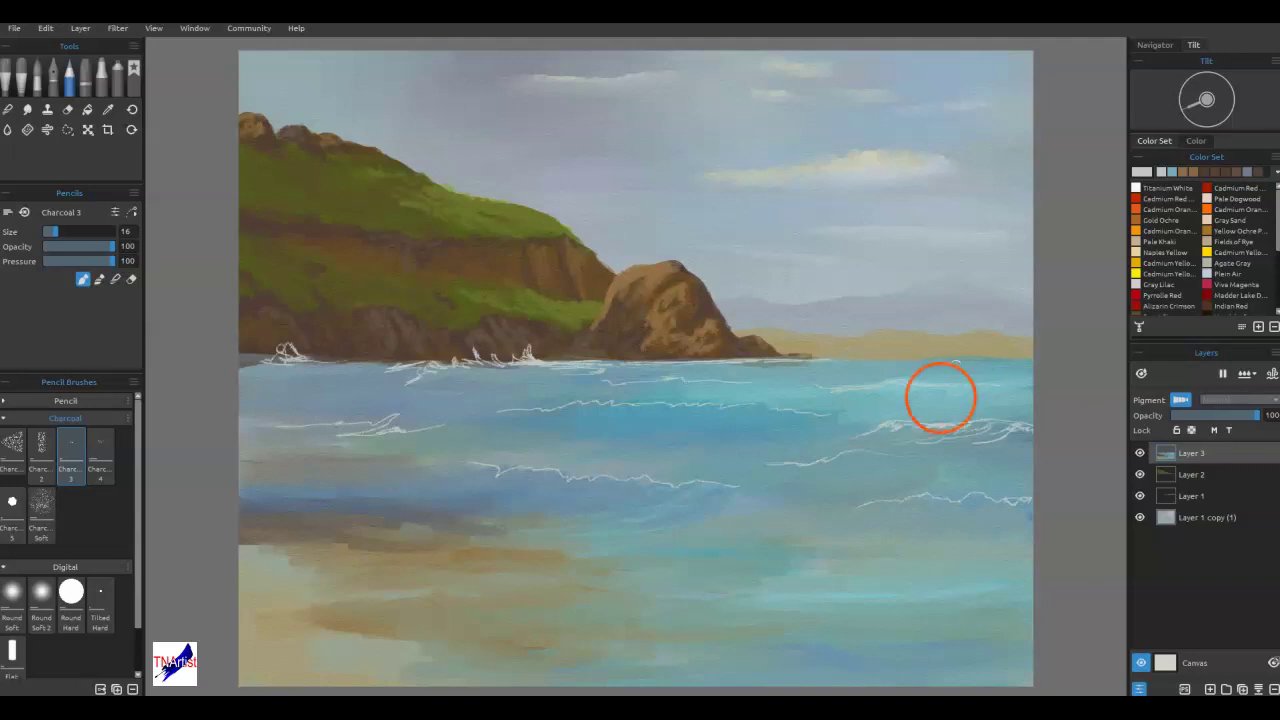
- Sample the blue-grey of the sky and hatch curved strokes down the face of the central wave
left_click(820, 417)
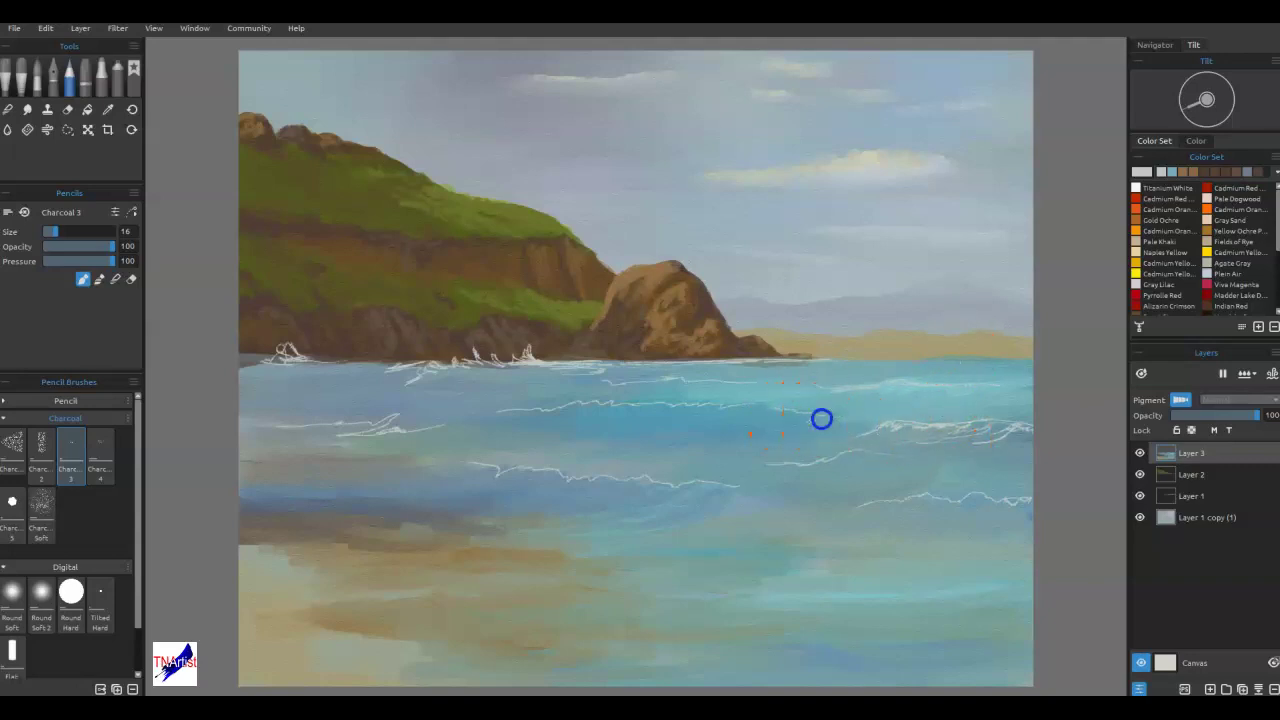
key("alt")
left_click(940, 204, "alt")
mouse_move(770, 416)
left_mouse_down()
mouse_move(699, 433)
mouse_move(783, 415)
mouse_move(720, 433)
left_mouse_up()
mouse_move(836, 420)
left_mouse_down()
mouse_move(789, 436)
mouse_move(578, 438)
left_mouse_up()
mouse_move(748, 410)
left_mouse_down()
mouse_move(689, 434)
mouse_move(706, 435)
left_mouse_up()
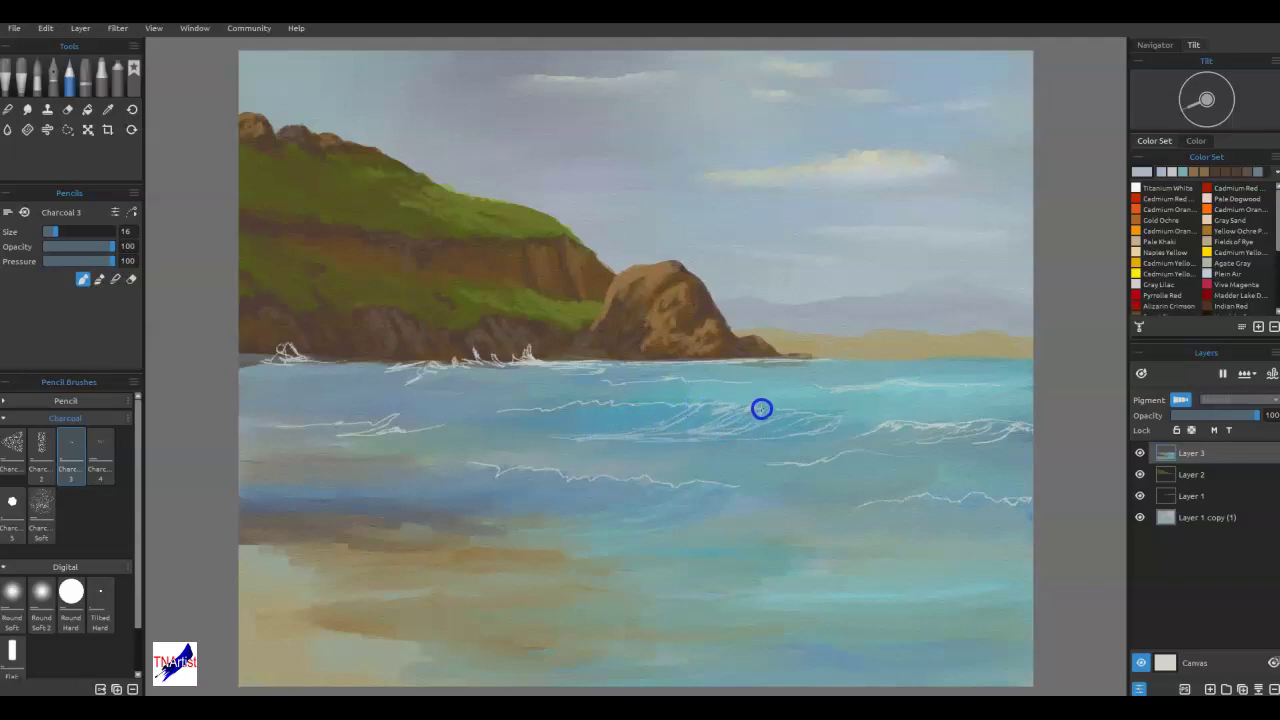
- Extend the blue-grey hatching to both ends of the central wave, linking it to the crest near the canvas edge
left_click_drag(788, 413, 837, 418)
mouse_move(774, 448)
left_mouse_down()
mouse_move(993, 417)
mouse_move(703, 409)
mouse_move(606, 437)
mouse_move(668, 409)
mouse_move(600, 434)
mouse_move(655, 406)
mouse_move(621, 427)
left_mouse_up()
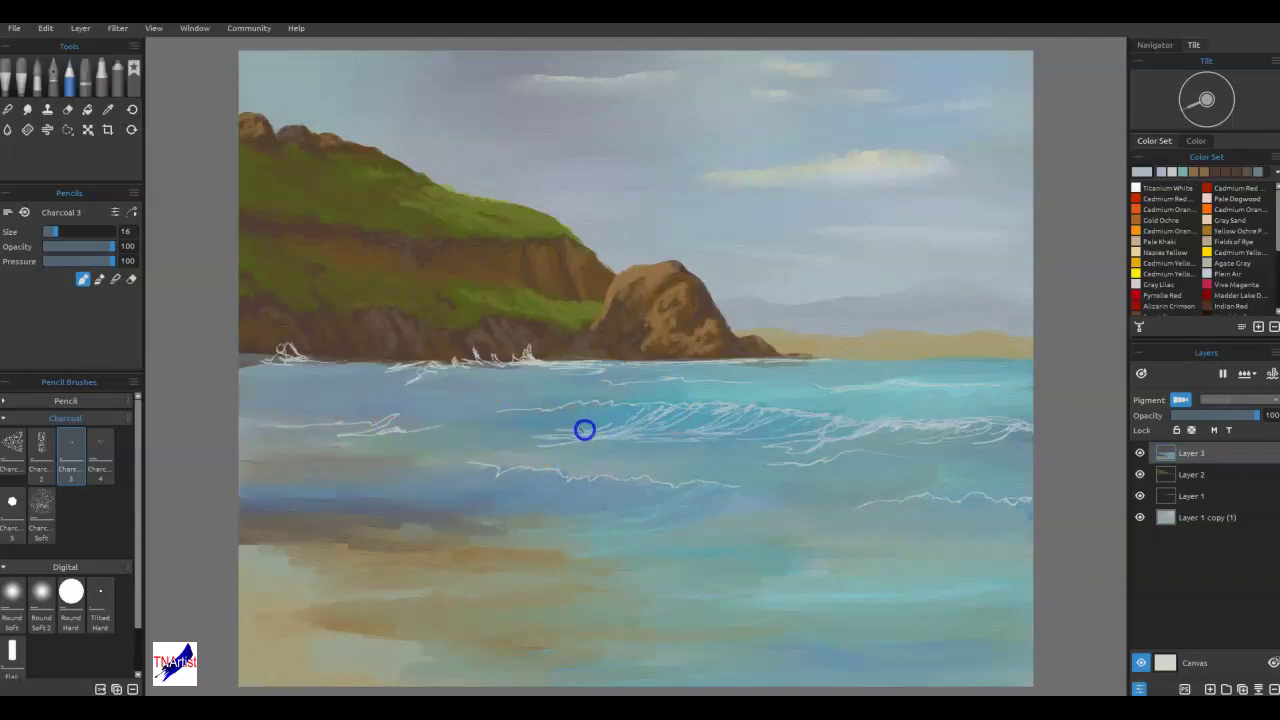
left_click_drag(482, 440, 602, 416)
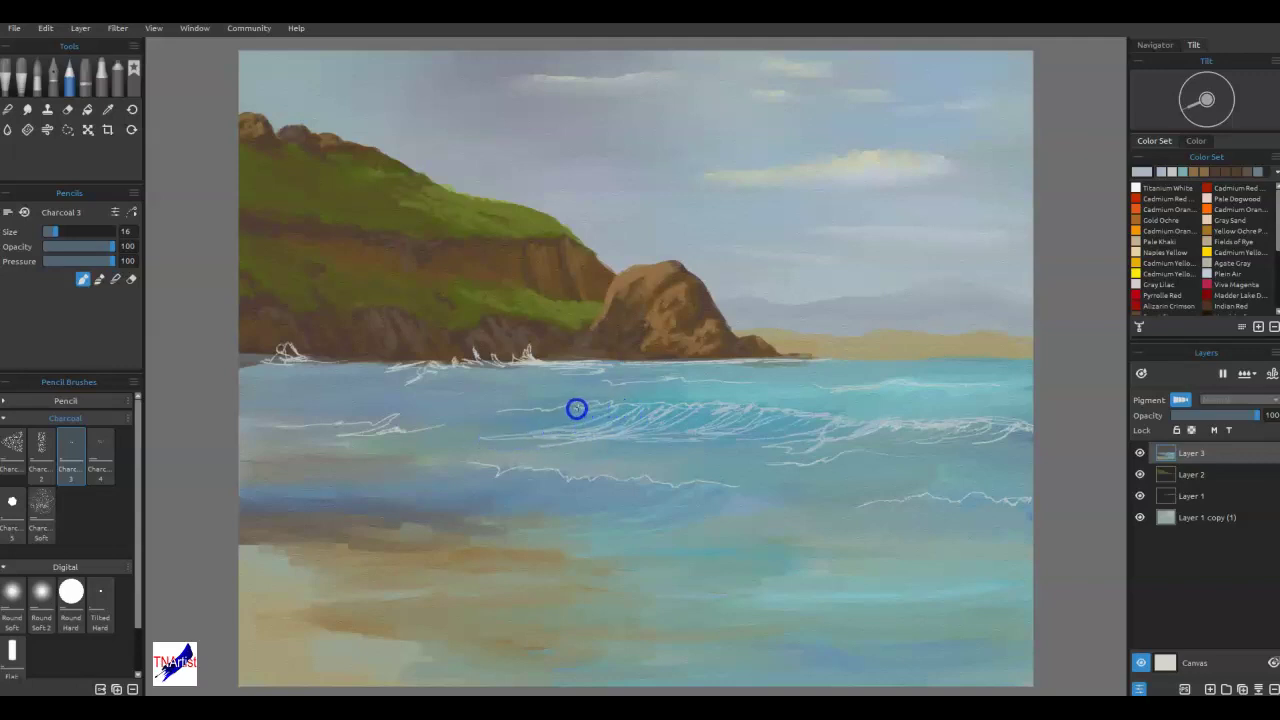
mouse_move(487, 431)
left_mouse_down()
mouse_move(549, 424)
mouse_move(471, 429)
mouse_move(549, 409)
mouse_move(489, 416)
left_mouse_up()
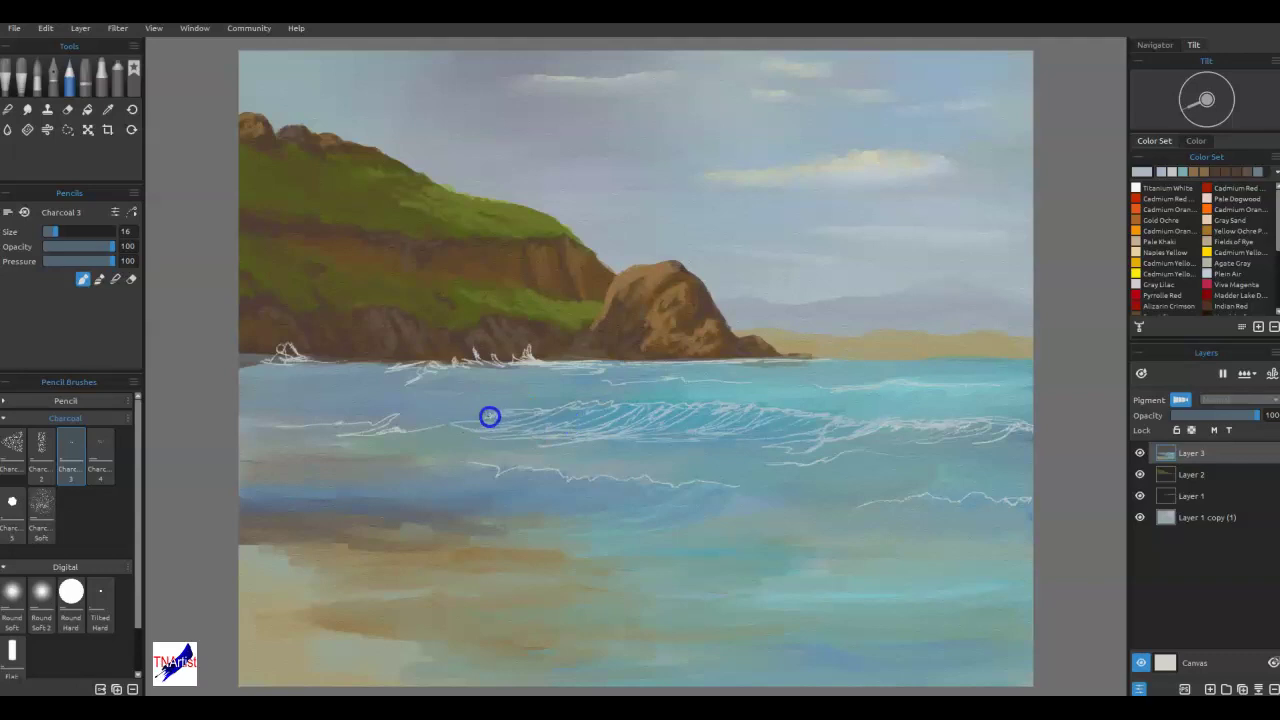
- Blend the hatched central wave and the foam splashes along the cliff base with Charcoal 3, raising the size to 18
key("n")
mouse_move(830, 421)
left_mouse_down()
mouse_move(786, 437)
mouse_move(828, 425)
mouse_move(750, 429)
mouse_move(768, 412)
mouse_move(682, 434)
mouse_move(729, 414)
mouse_move(641, 438)
mouse_move(674, 409)
mouse_move(566, 440)
mouse_move(643, 406)
mouse_move(569, 433)
mouse_move(615, 409)
mouse_move(514, 434)
mouse_move(548, 420)
mouse_move(512, 432)
mouse_move(532, 414)
left_mouse_up()
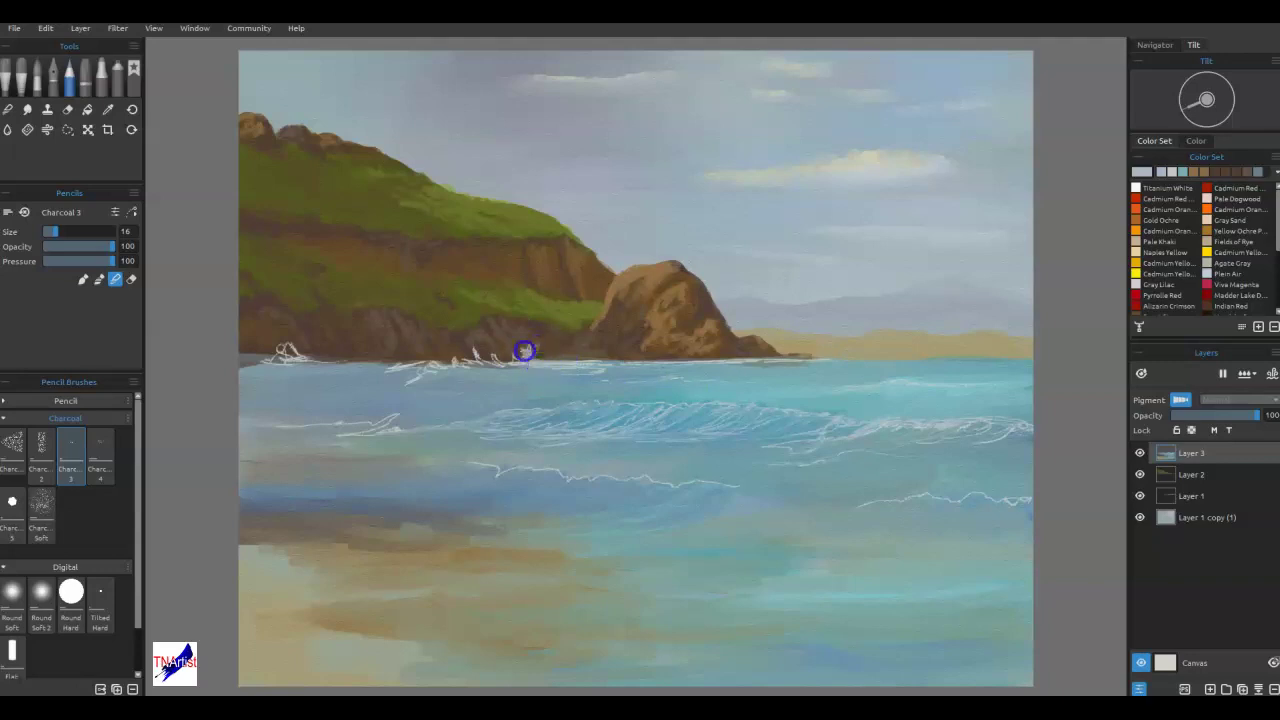
left_click_drag(532, 367, 513, 360)
key("]")
key("bracketleft")
left_click_drag(477, 359, 495, 363)
left_click_drag(478, 372, 514, 374)
mouse_move(664, 366)
left_mouse_down()
mouse_move(752, 378)
mouse_move(697, 384)
left_mouse_up()
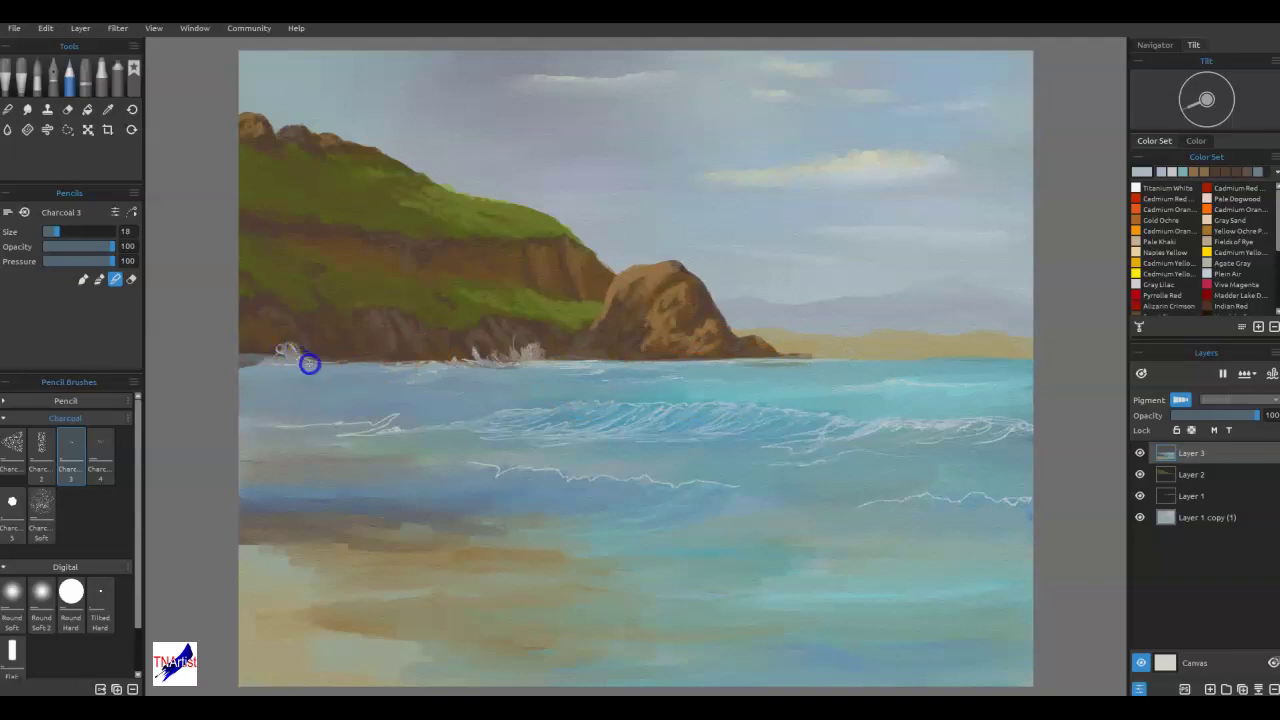
left_click(611, 367)
- Sample the muted grey-green of the shallow water and draw faint strokes below the nearer wave crest at the canvas edge
key("alt")
left_click(890, 546, "alt")
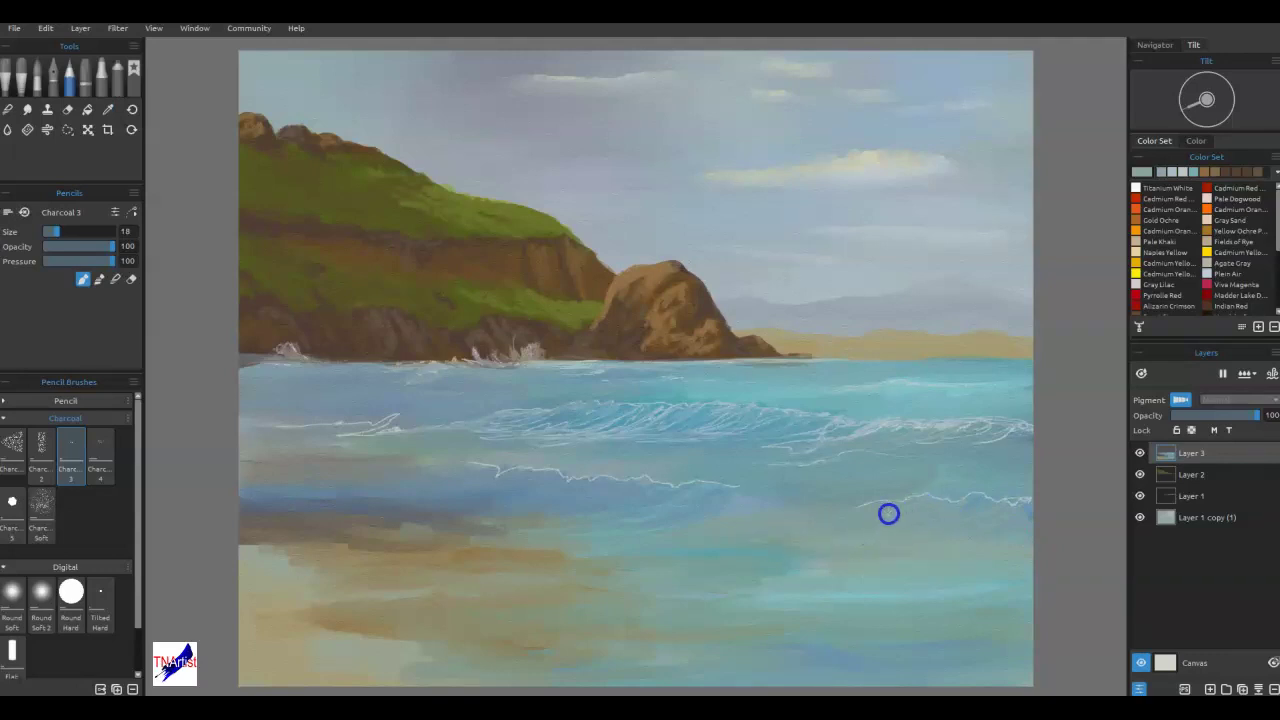
left_click_drag(852, 509, 680, 540)
- Paint the light blue curl and lower edge of the dark blue wave with the Express Oils Knife Textured and Knife Smooth 2 brushes
left_click(22, 62)
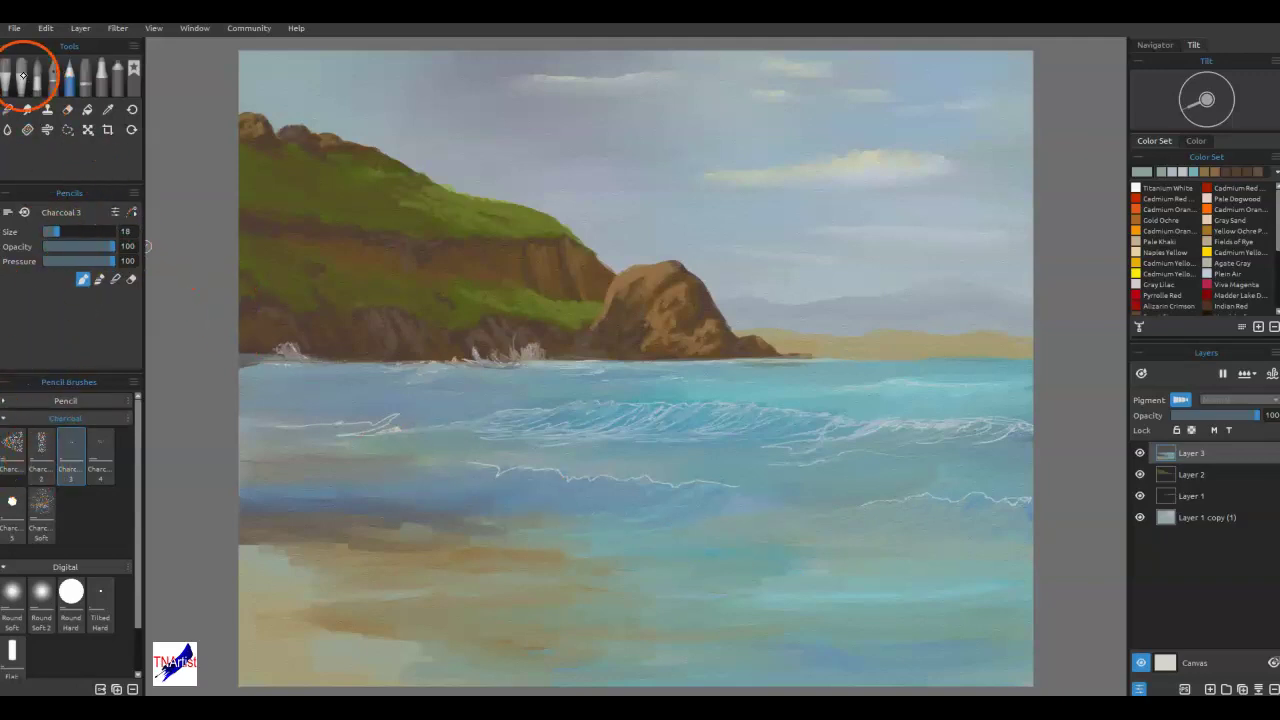
left_click(66, 519)
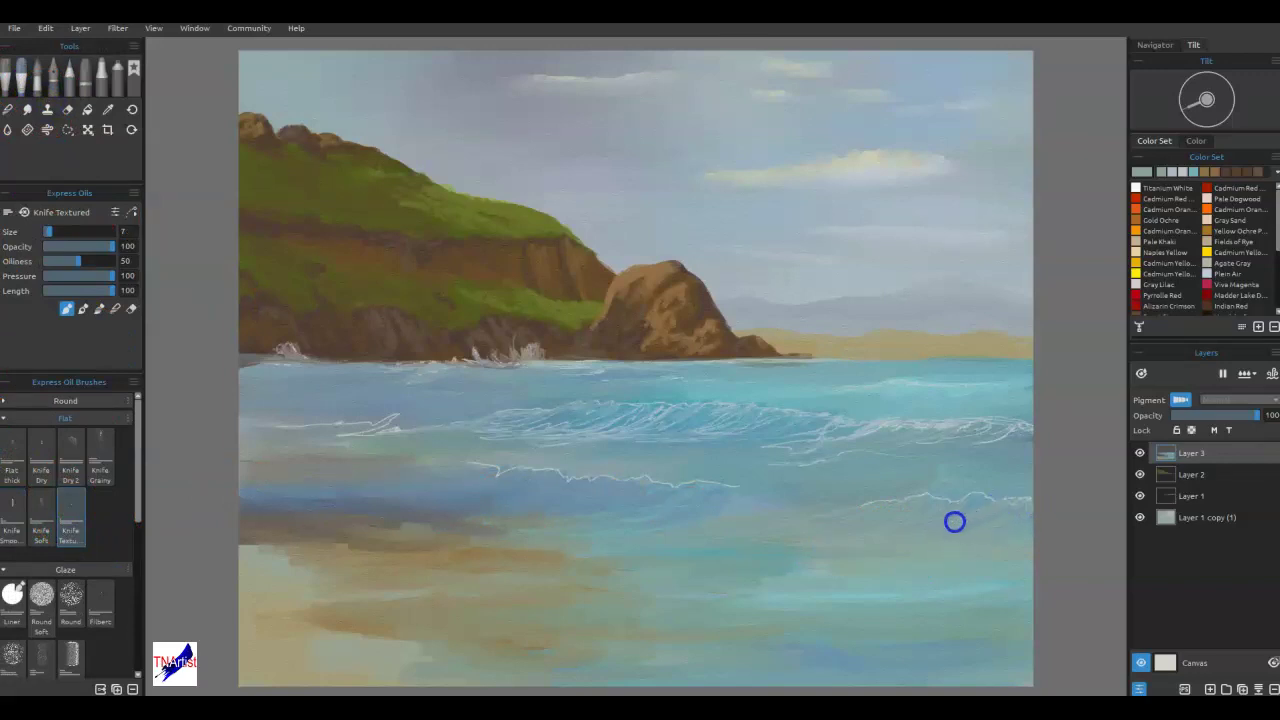
left_click_drag(711, 491, 695, 507)
left_click(885, 418, "alt")
left_click_drag(686, 486, 700, 488)
left_click_drag(619, 512, 529, 518)
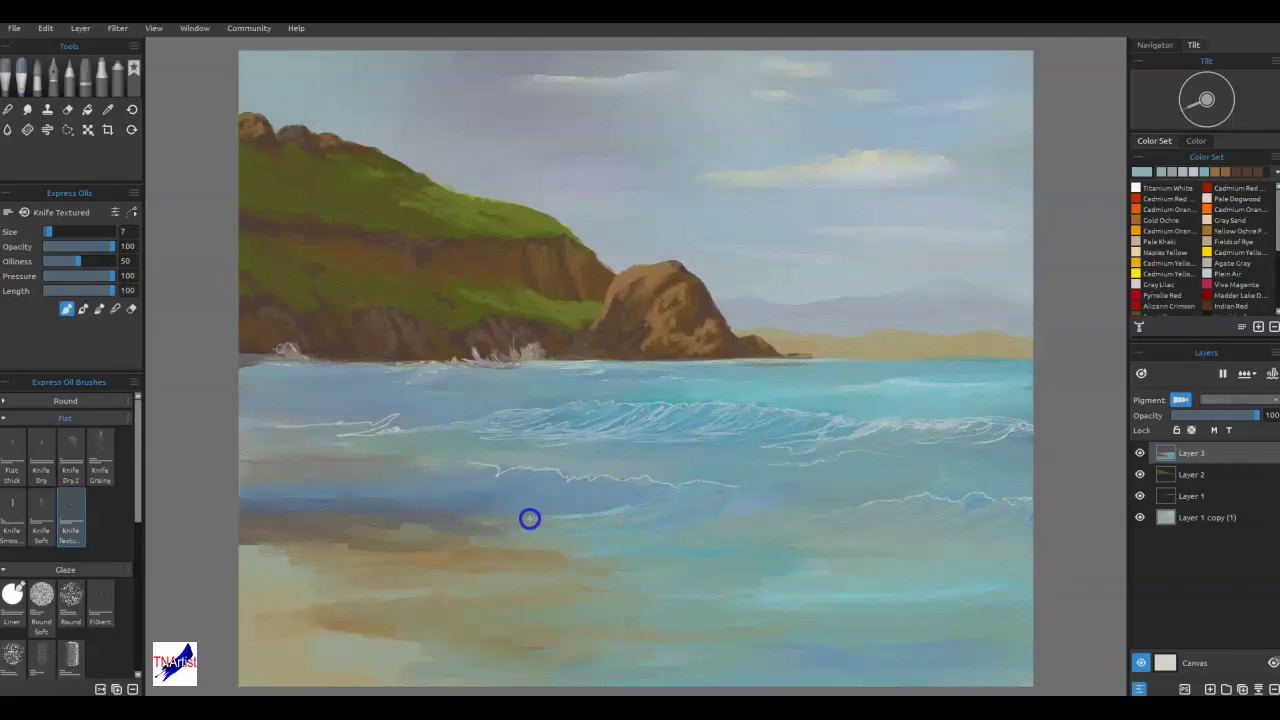
left_click_drag(646, 502, 692, 483)
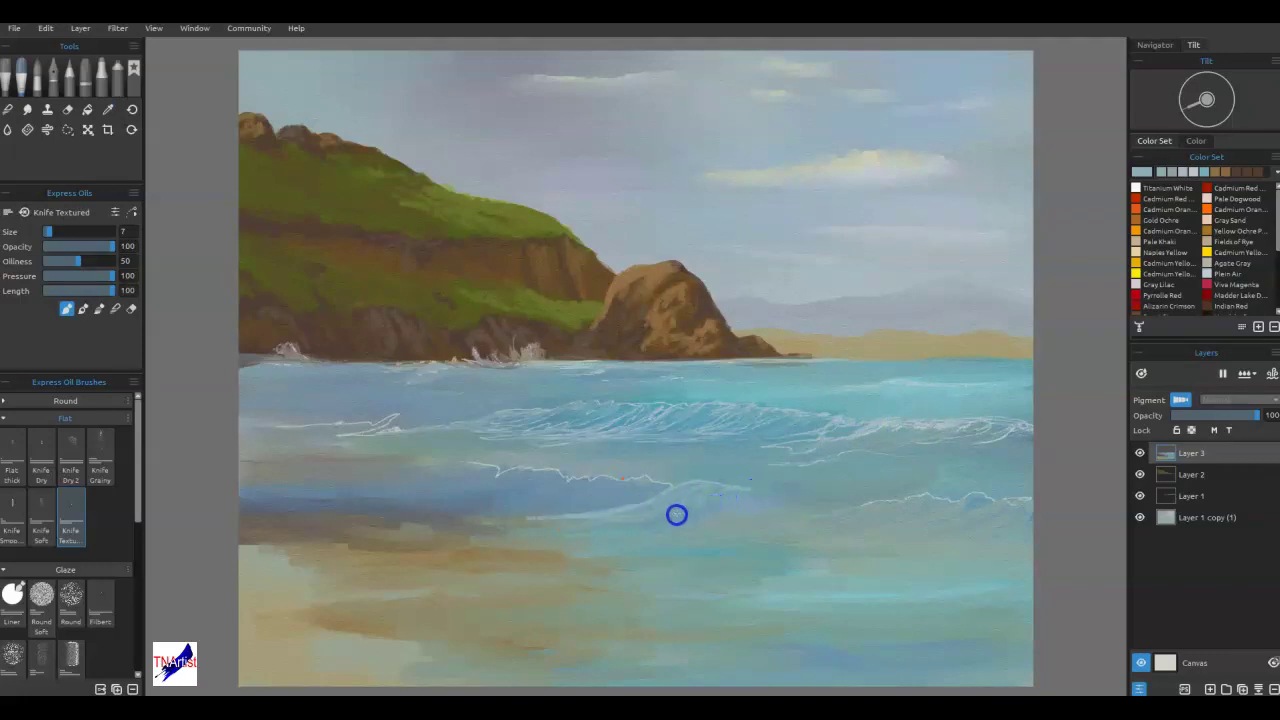
left_click(14, 521)
mouse_move(732, 500)
left_mouse_down()
mouse_move(634, 526)
mouse_move(556, 528)
mouse_move(580, 514)
mouse_move(453, 521)
left_mouse_up()
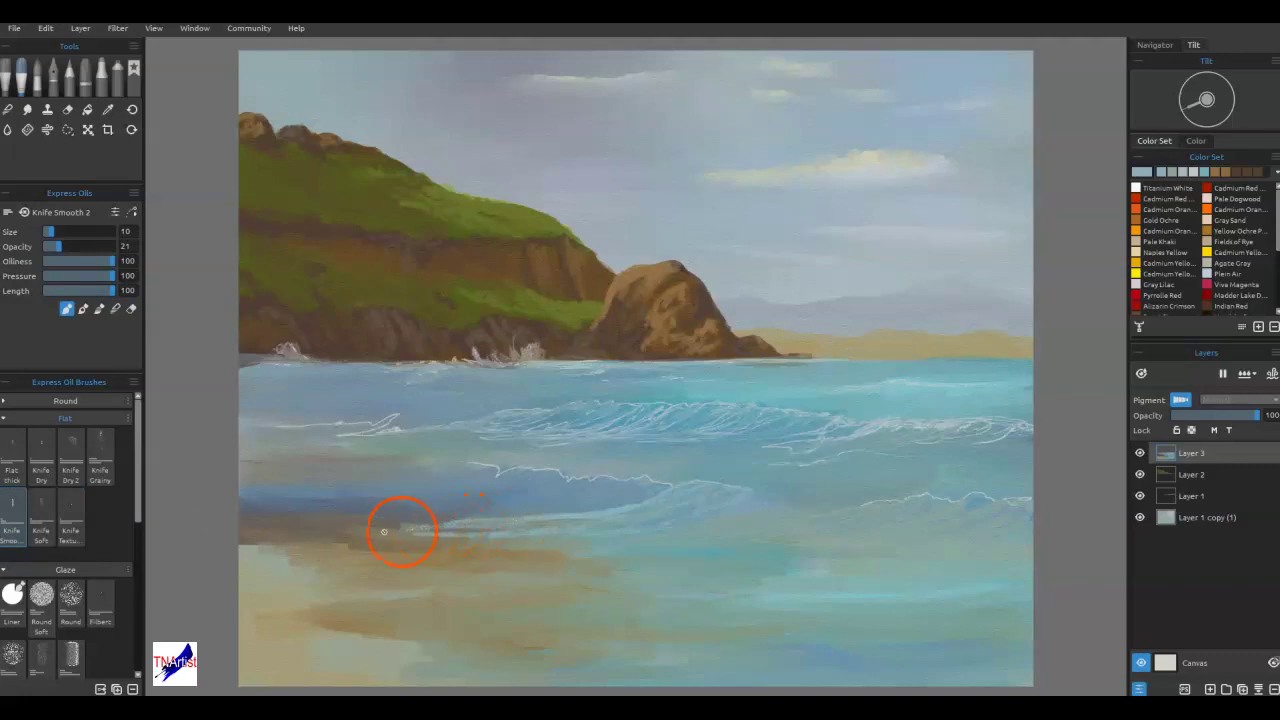
- Draw thin pale blue foam lines along the sandy shoreline and across the foreground shallows with the Charcoal 3 pencil
left_click(72, 78)
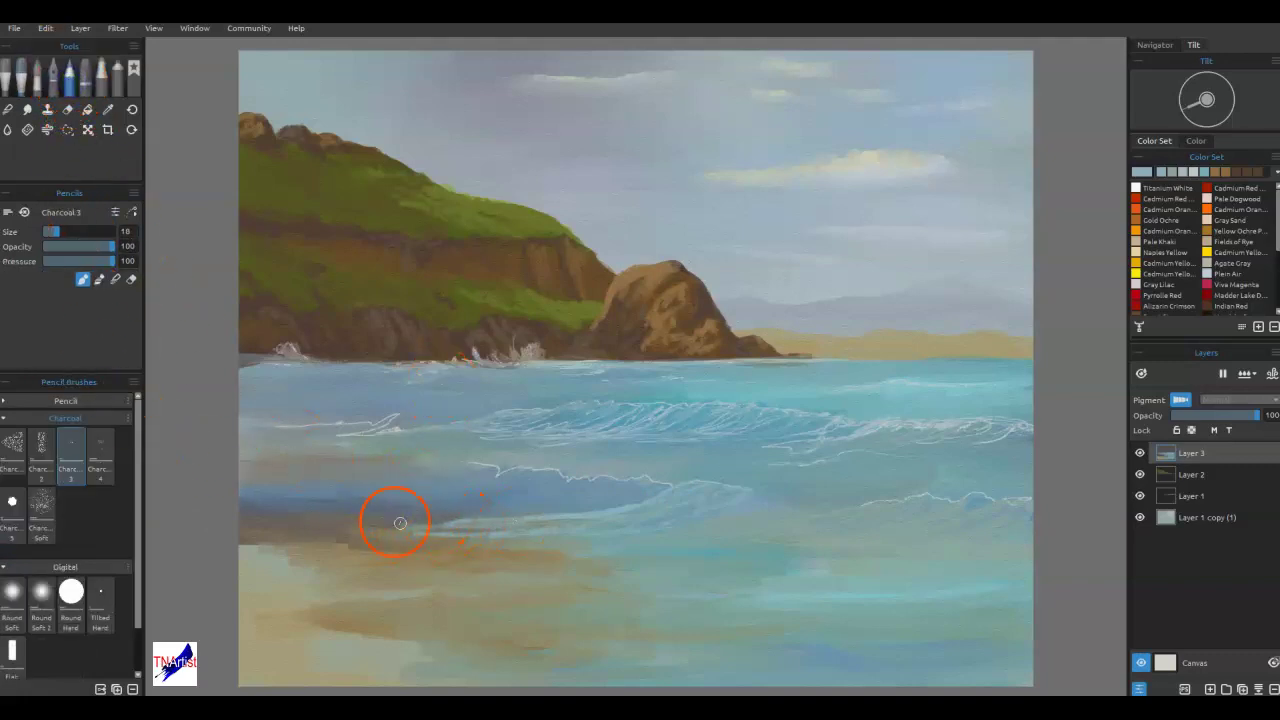
left_click_drag(369, 529, 570, 558)
left_click_drag(241, 543, 386, 582)
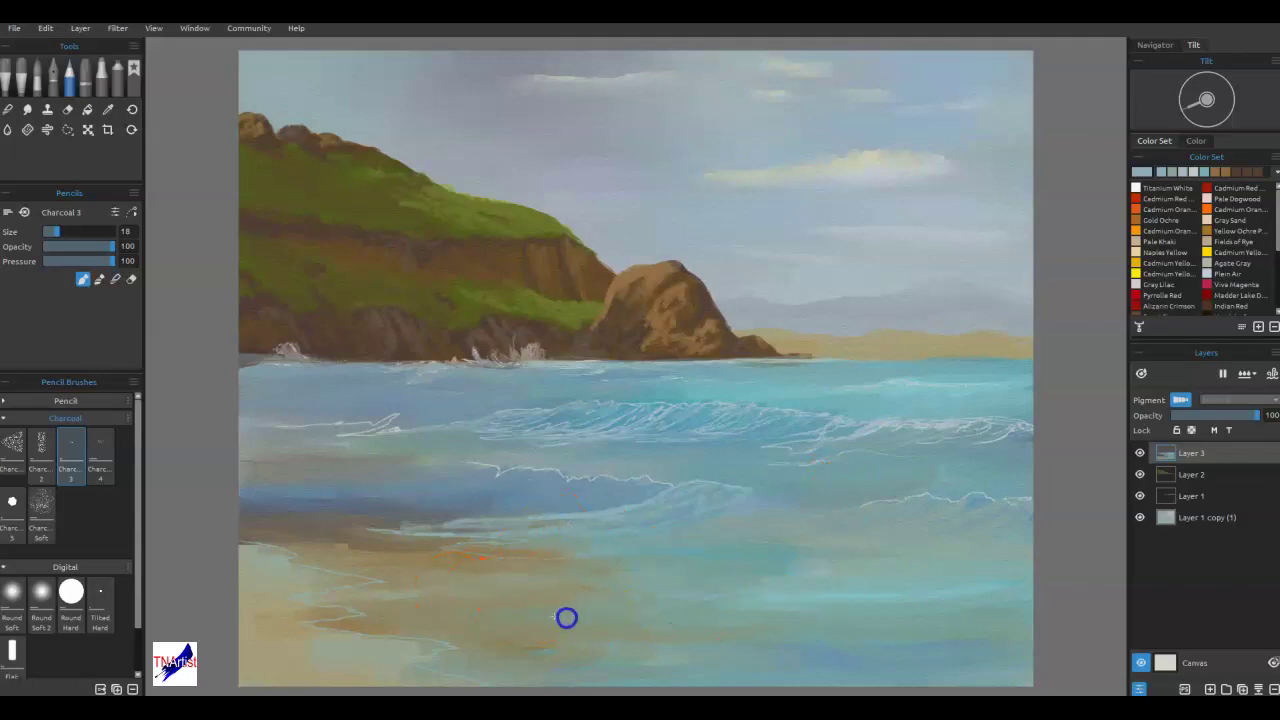
left_click_drag(446, 634, 611, 628)
mouse_move(755, 617)
left_mouse_down()
mouse_move(817, 631)
mouse_move(930, 598)
mouse_move(911, 586)
left_mouse_up()
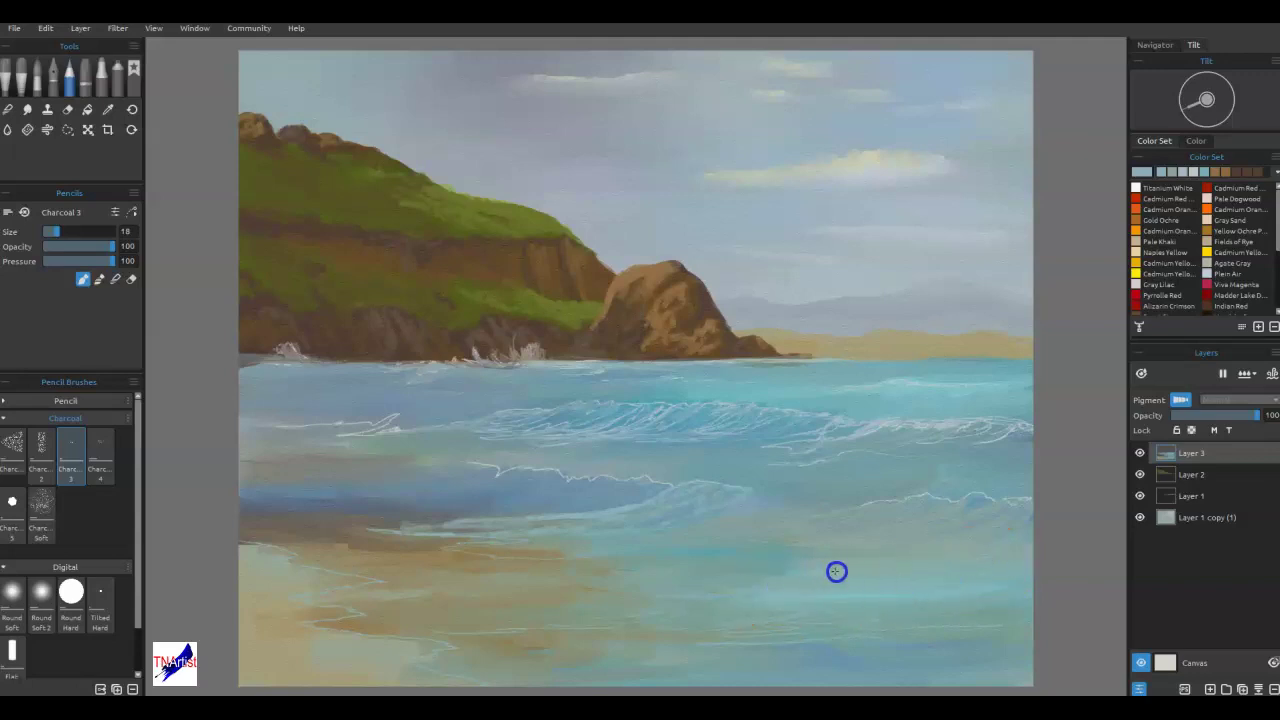
mouse_move(605, 592)
left_mouse_down()
mouse_move(513, 596)
mouse_move(723, 602)
mouse_move(688, 606)
mouse_move(687, 590)
mouse_move(586, 608)
mouse_move(632, 608)
mouse_move(489, 600)
mouse_move(594, 591)
mouse_move(666, 515)
mouse_move(368, 537)
left_mouse_up()
- Blend the thin foam lines along the shoreline and foreground shallows into the water
key("m")
left_click_drag(501, 535, 501, 547)
left_click_drag(601, 560, 642, 560)
left_click_drag(928, 537, 1002, 532)
left_click_drag(967, 621, 1007, 626)
left_click_drag(829, 637, 741, 640)
left_click_drag(741, 640, 821, 613)
mouse_move(603, 505)
left_mouse_down()
mouse_move(593, 513)
mouse_move(669, 494)
mouse_move(672, 514)
left_mouse_up()
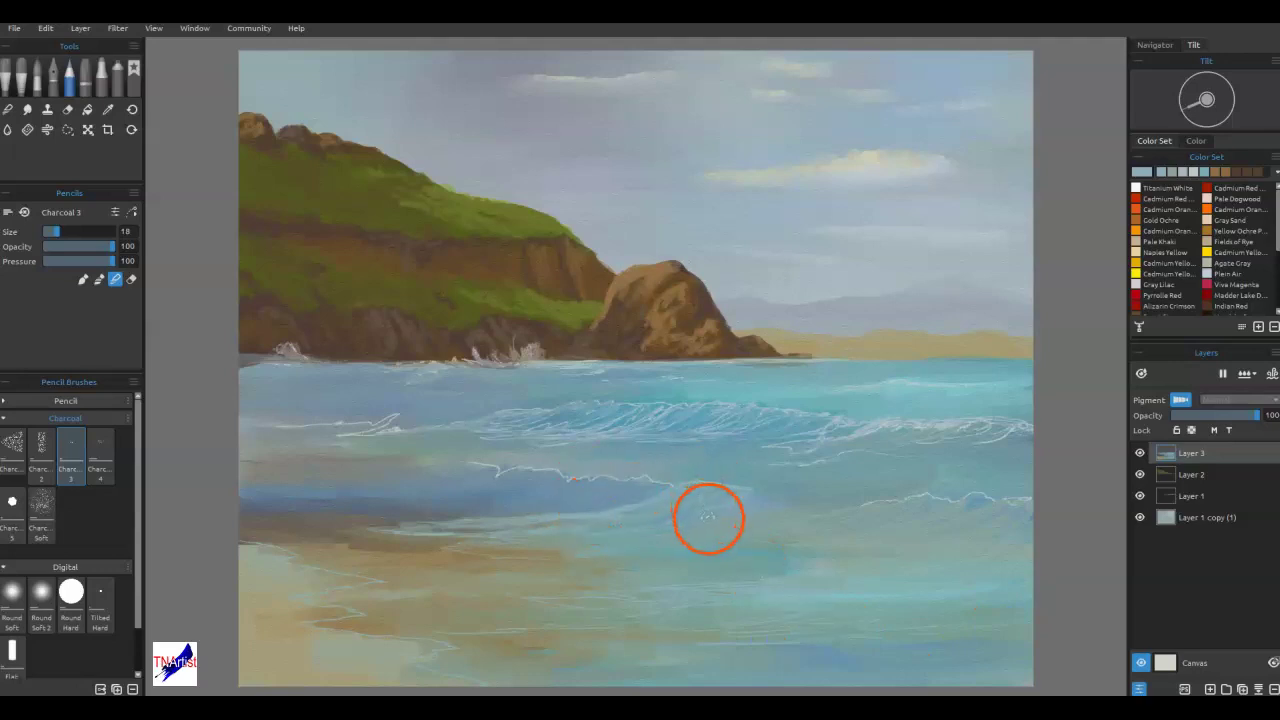
- Sample the blue of the lower wave, draw fine strokes over its face and blend them in
left_click(605, 498, "alt")
left_click_drag(672, 503, 672, 495)
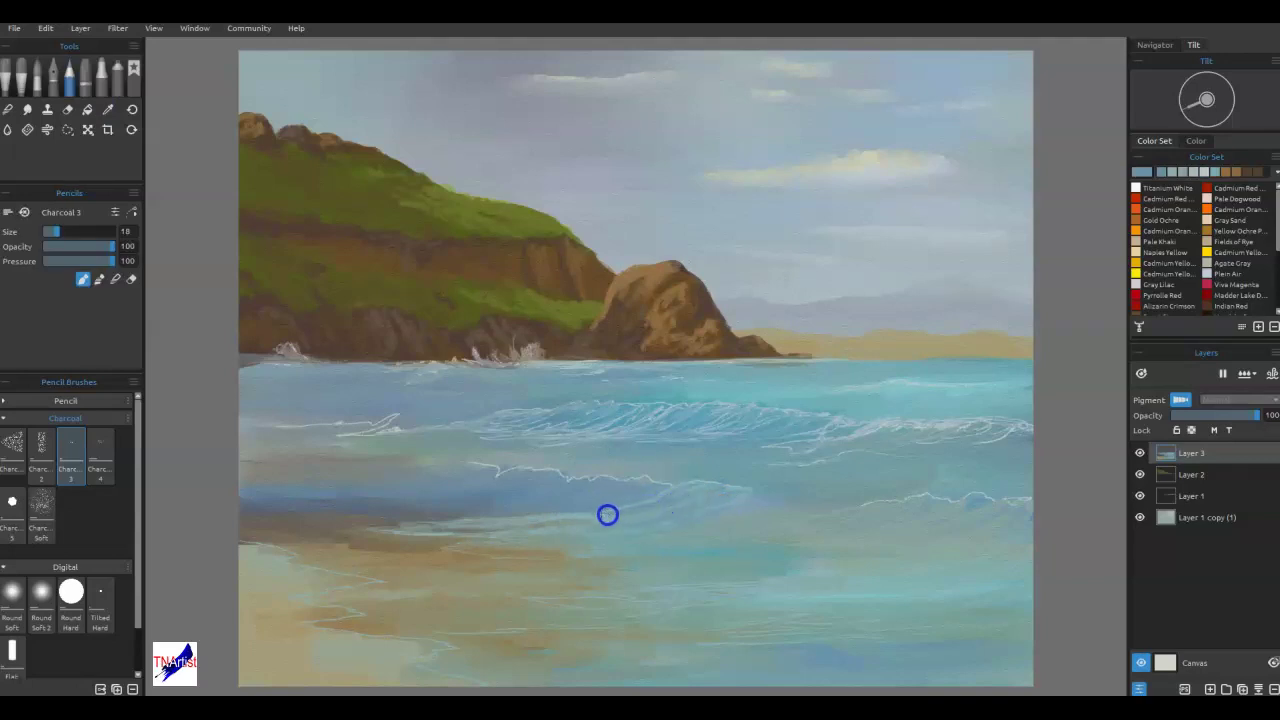
left_click_drag(571, 504, 687, 494)
key("b")
left_click_drag(687, 494, 662, 497)
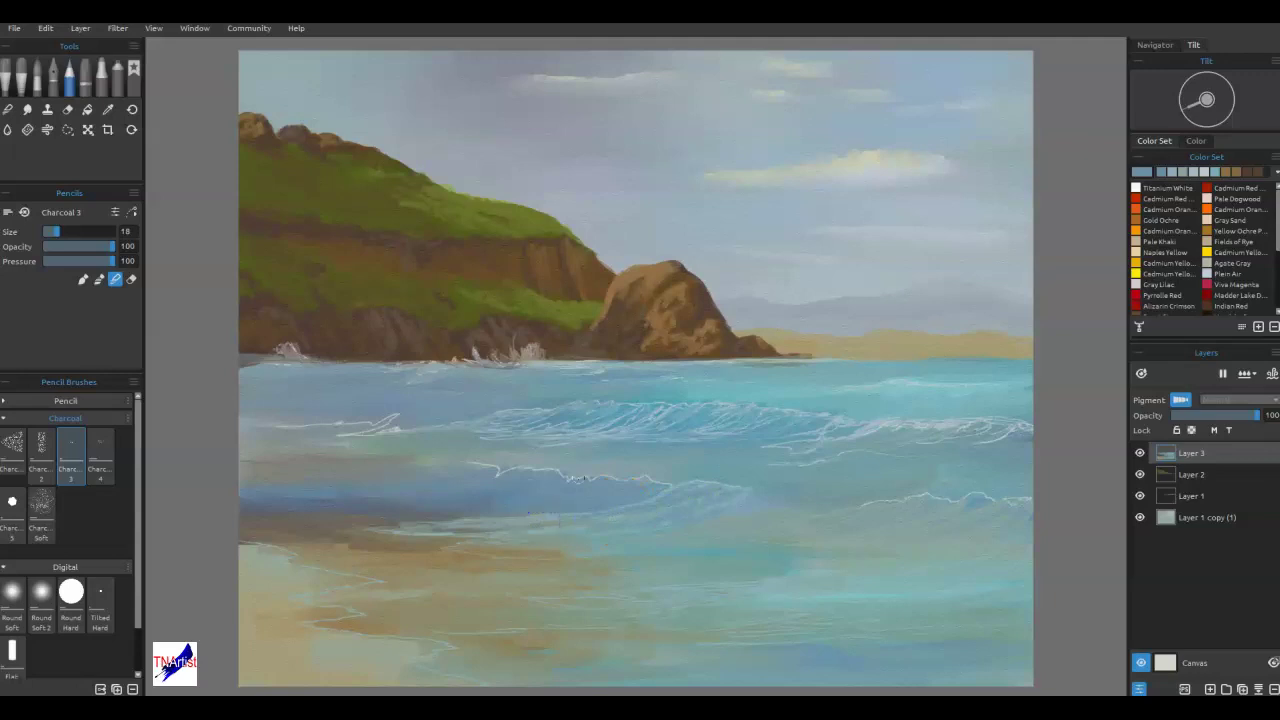
- Draw thin pale blue ripple lines across the water between the central and lower waves, reaching the canvas edge below the cliff
left_click(841, 414)
mouse_move(727, 461)
left_mouse_down()
mouse_move(699, 460)
mouse_move(931, 405)
mouse_move(947, 378)
mouse_move(927, 137)
mouse_move(979, 122)
mouse_move(726, 441)
mouse_move(618, 453)
left_mouse_up()
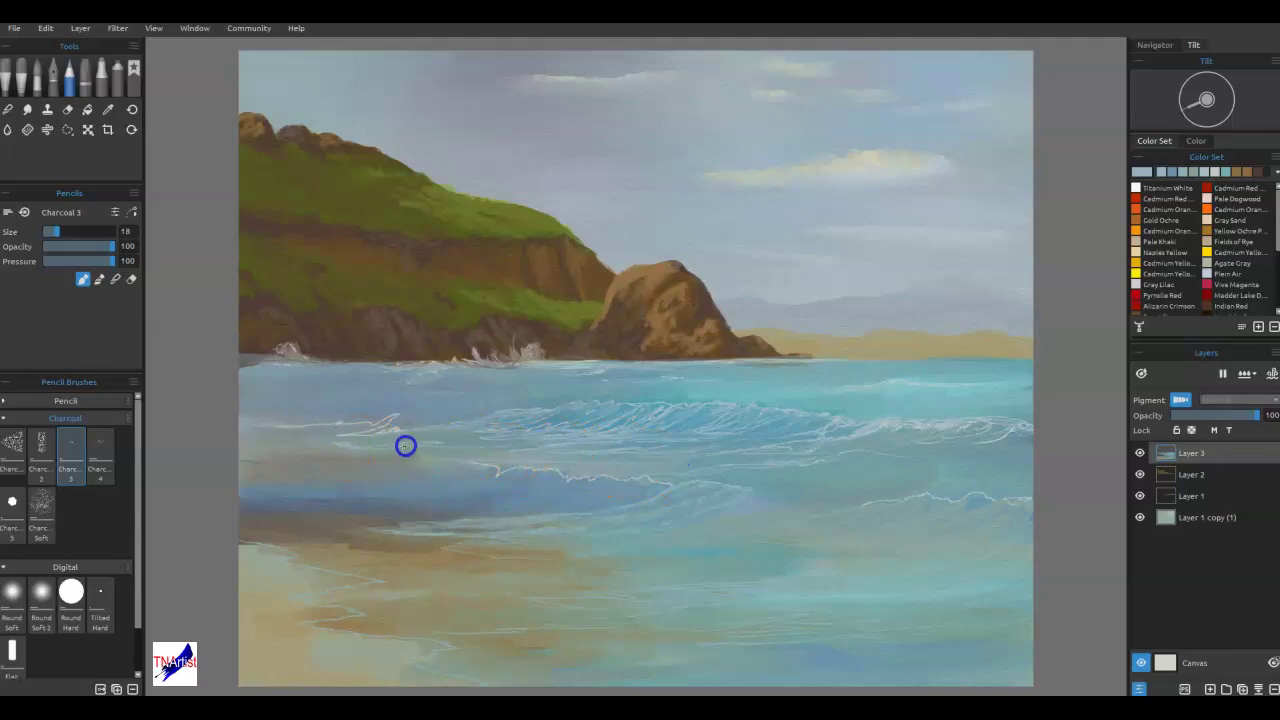
left_click_drag(264, 454, 310, 454)
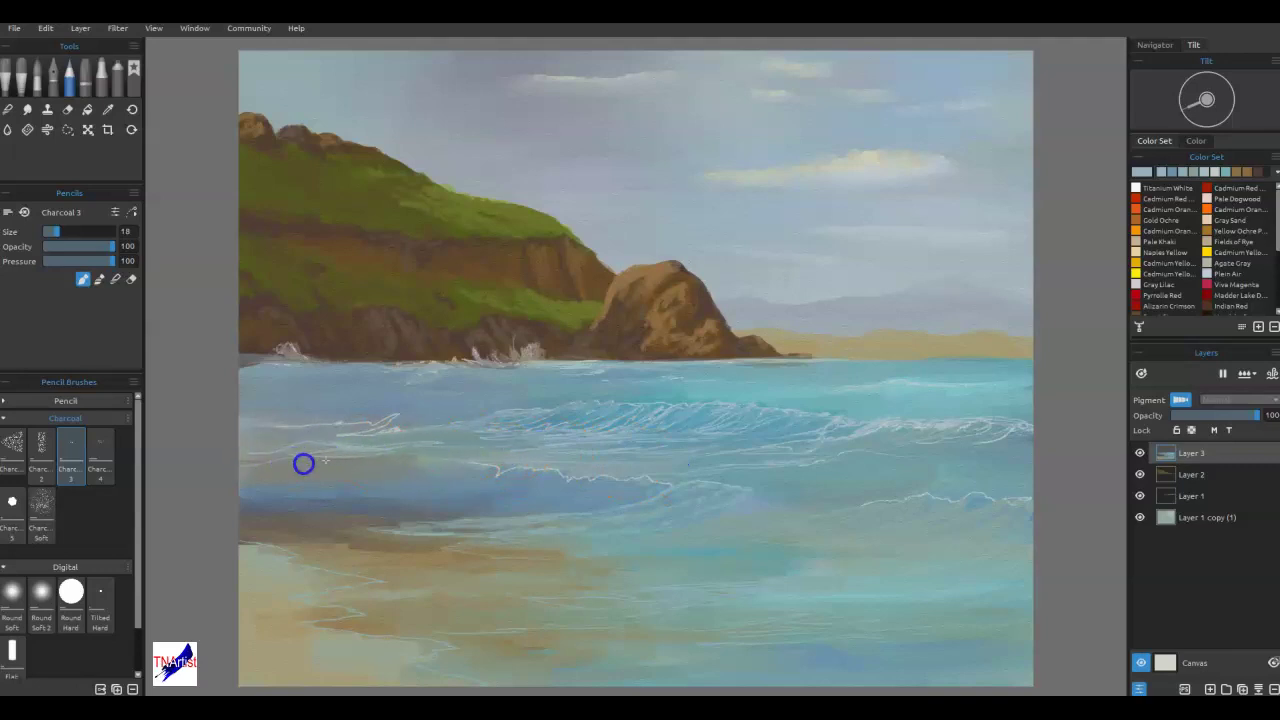
- Draw curved pale blue contour strokes over the face and crest of the dark blue wave near the sandy shore
mouse_move(330, 492)
left_mouse_down()
mouse_move(346, 494)
mouse_move(300, 497)
mouse_move(447, 530)
mouse_move(469, 514)
mouse_move(355, 511)
mouse_move(518, 497)
left_mouse_up()
left_click_drag(432, 497, 536, 488)
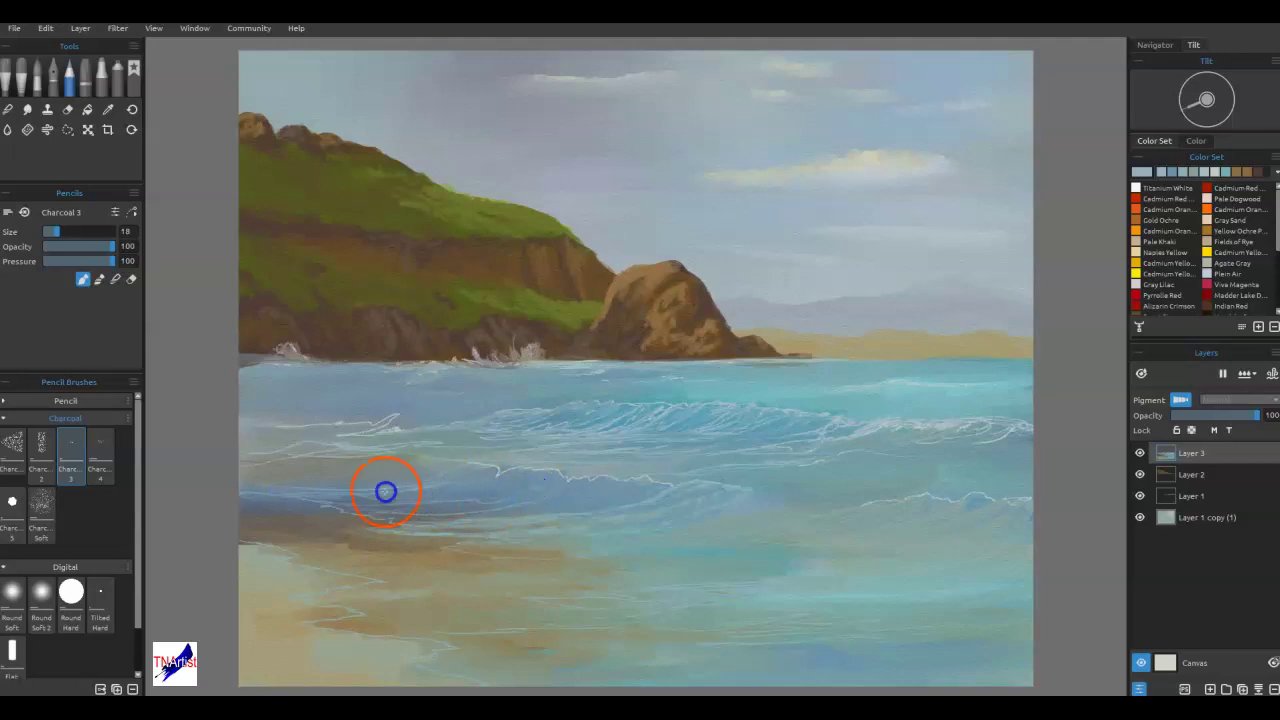
left_click_drag(270, 477, 382, 483)
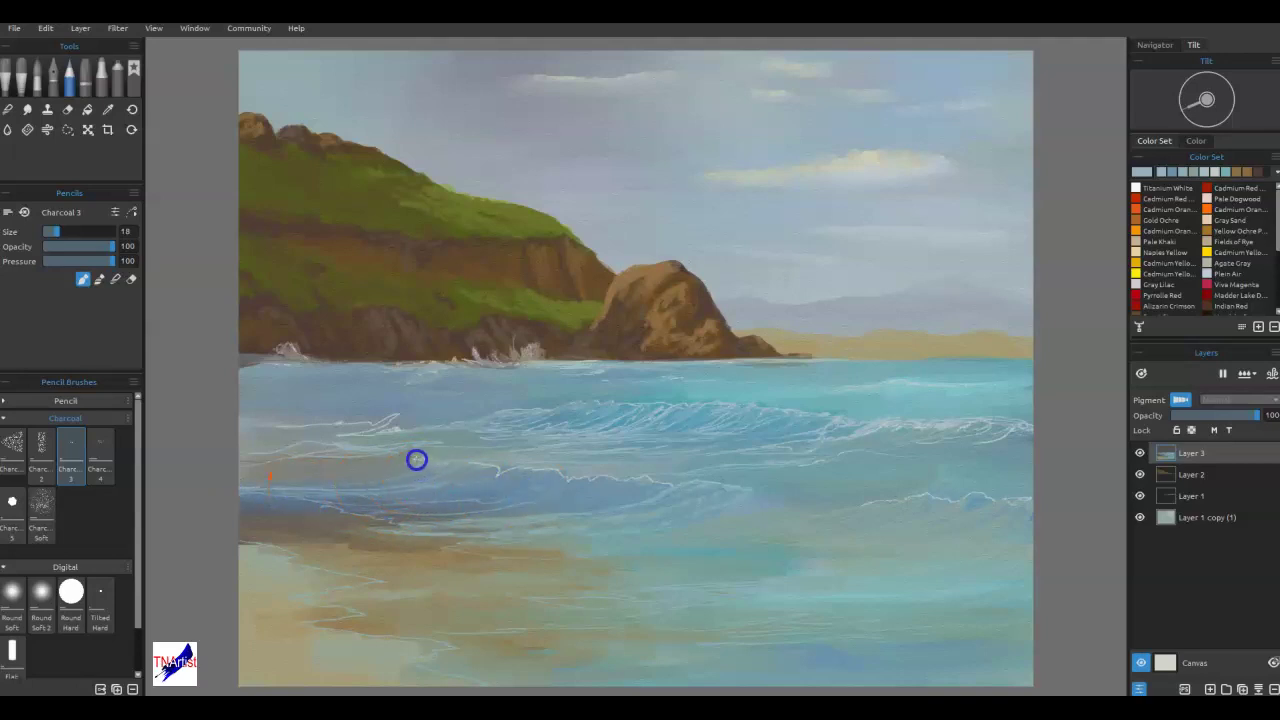
left_click_drag(253, 474, 394, 462)
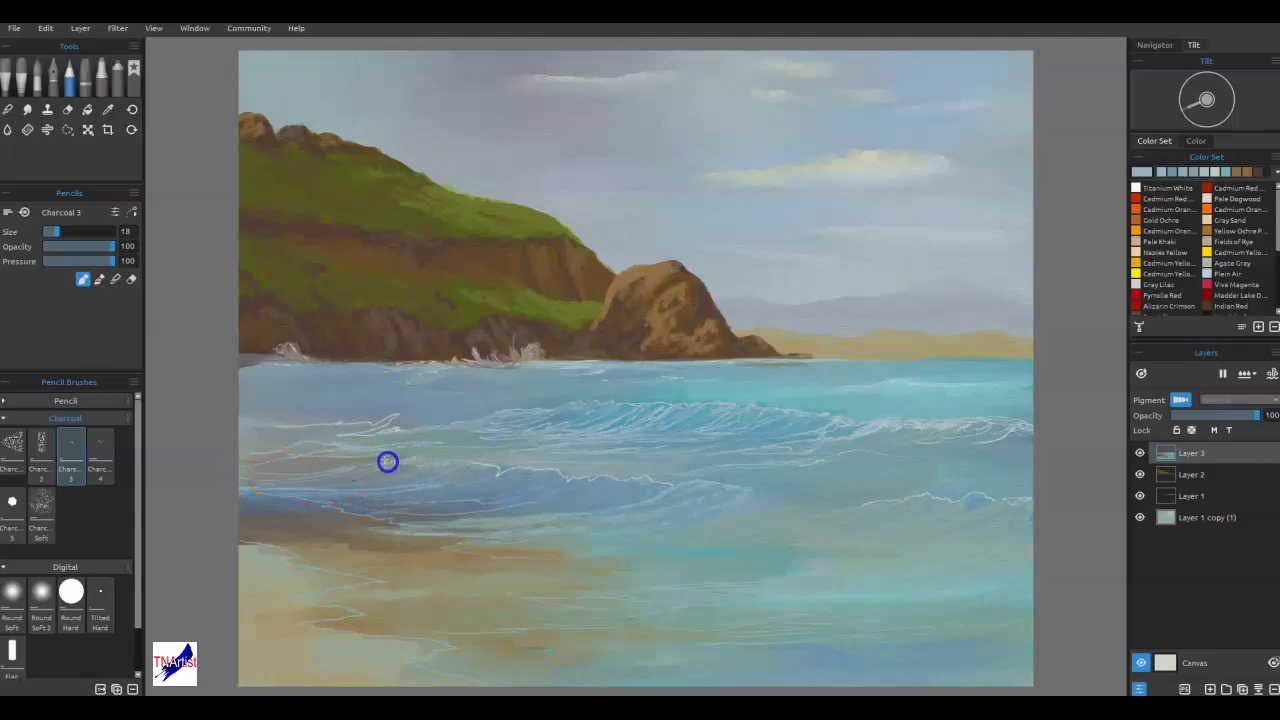
left_click_drag(291, 474, 490, 528)
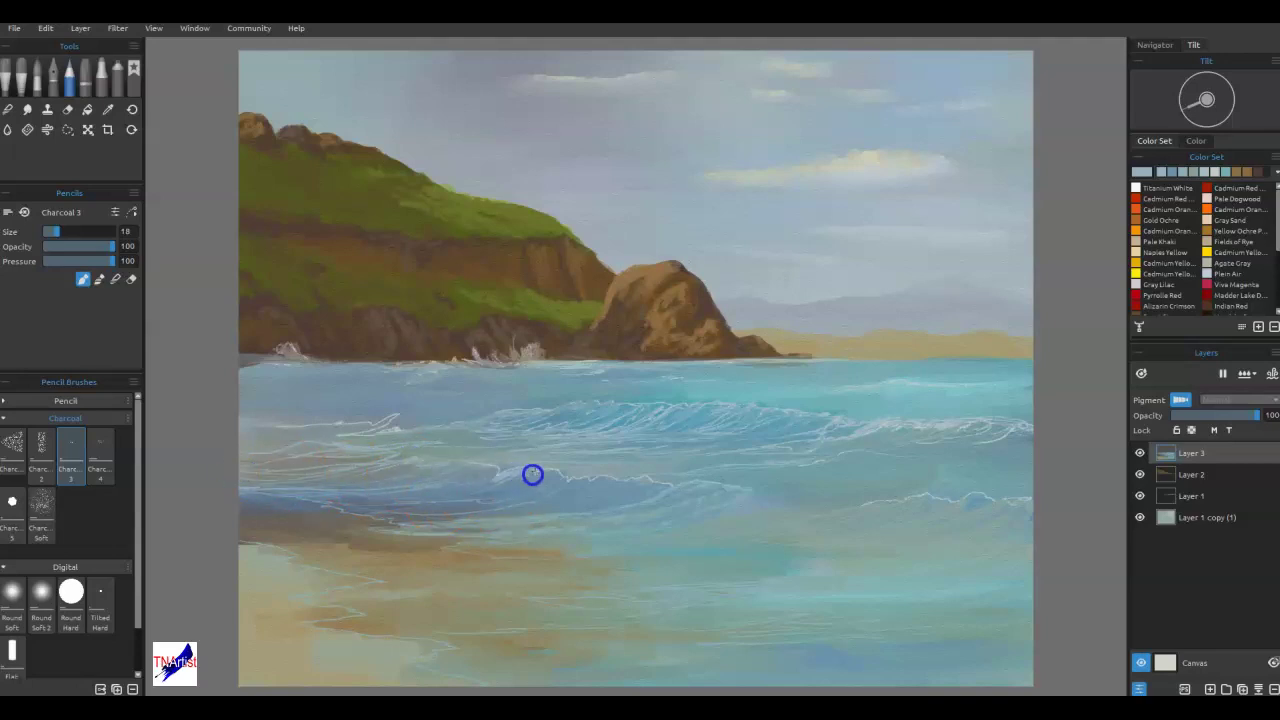
mouse_move(538, 476)
left_mouse_down()
mouse_move(434, 500)
mouse_move(508, 477)
mouse_move(450, 485)
left_mouse_up()
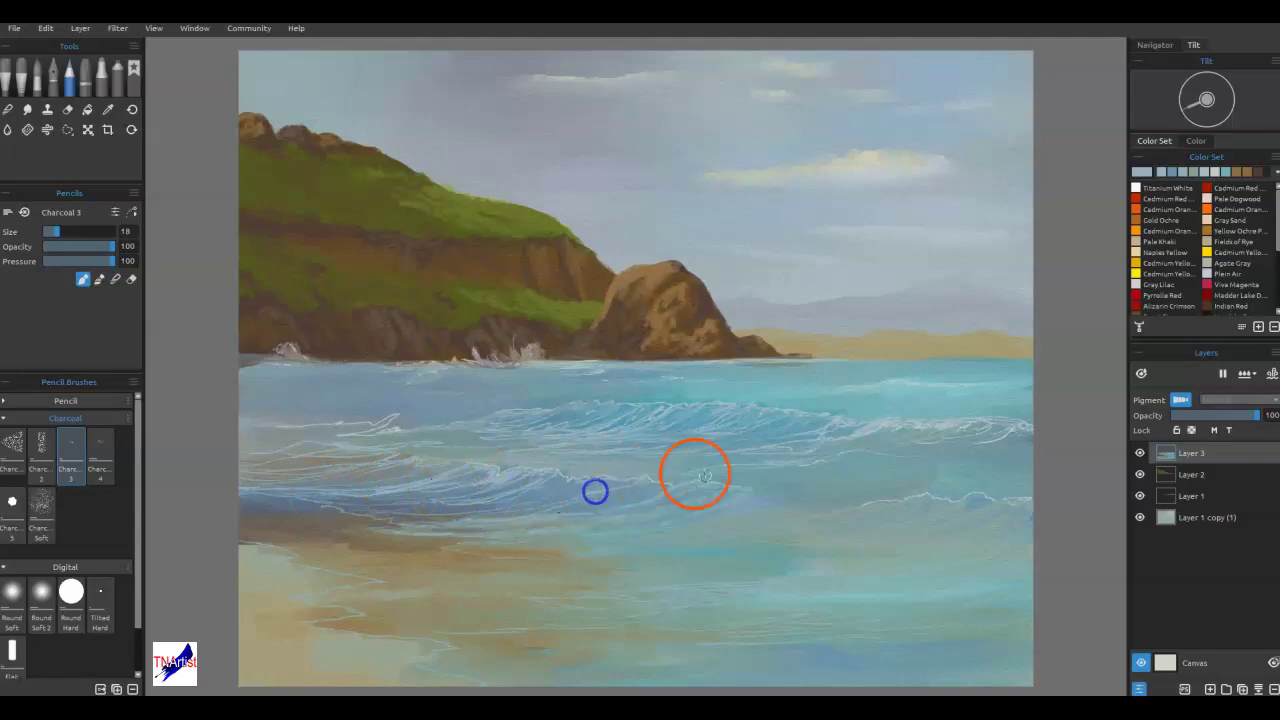
- Blend the crest and contour strokes of the lower wave together with the foam and ripple lines around the central wave
key("b")
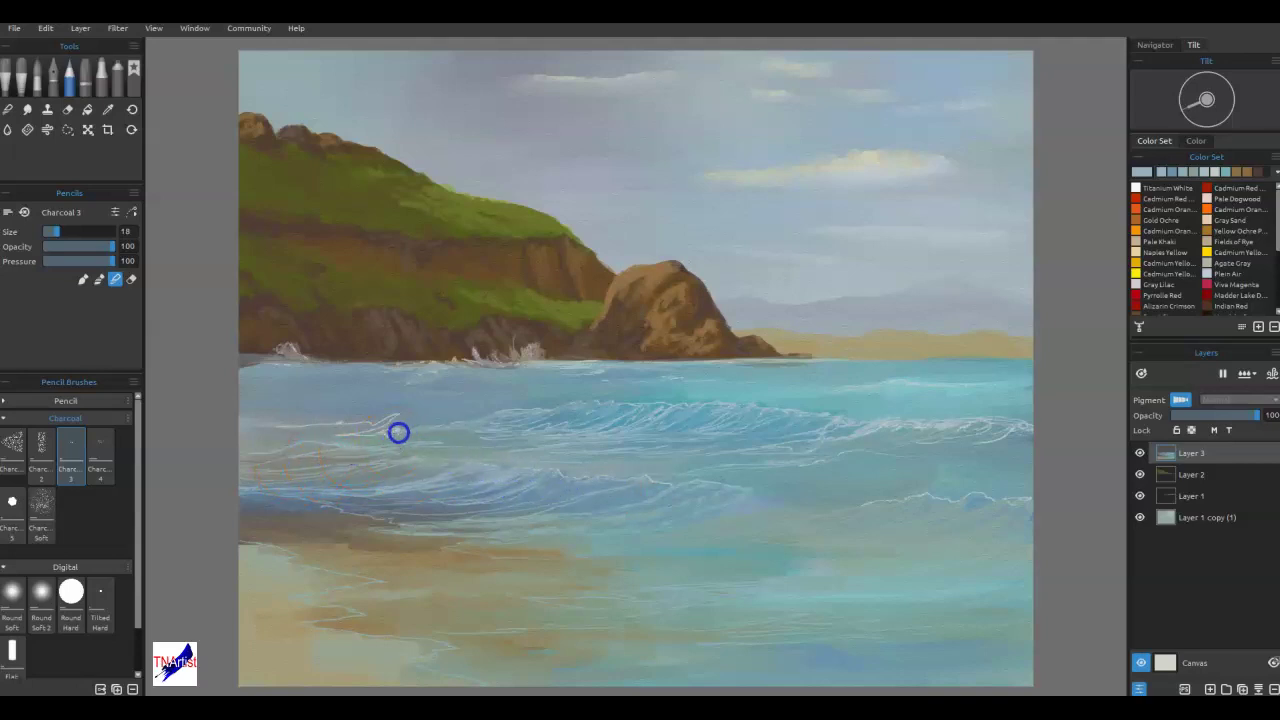
mouse_move(383, 420)
left_mouse_down()
mouse_move(351, 423)
mouse_move(368, 428)
left_mouse_up()
left_click_drag(574, 433, 514, 445)
mouse_move(843, 454)
left_mouse_down()
mouse_move(994, 436)
mouse_move(948, 449)
left_mouse_up()
left_click_drag(781, 463, 846, 463)
mouse_move(428, 503)
left_mouse_down()
mouse_move(543, 494)
mouse_move(457, 516)
left_mouse_up()
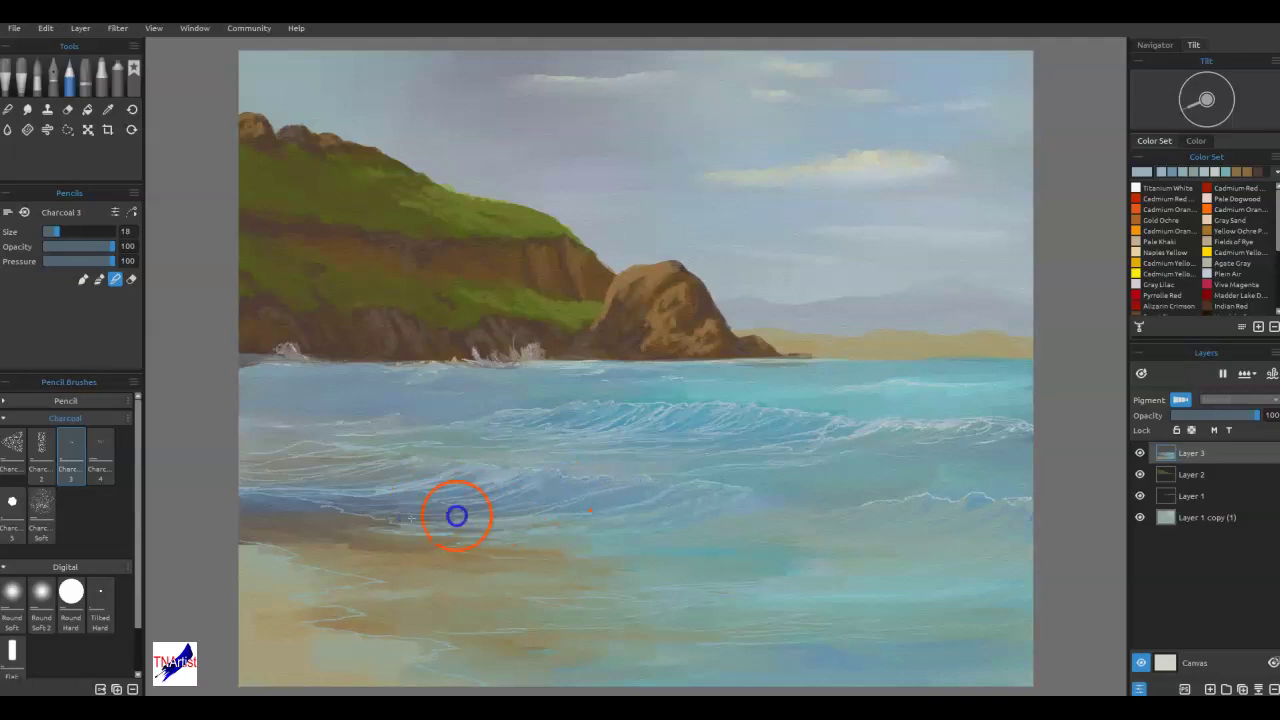
left_click_drag(928, 506, 935, 507)
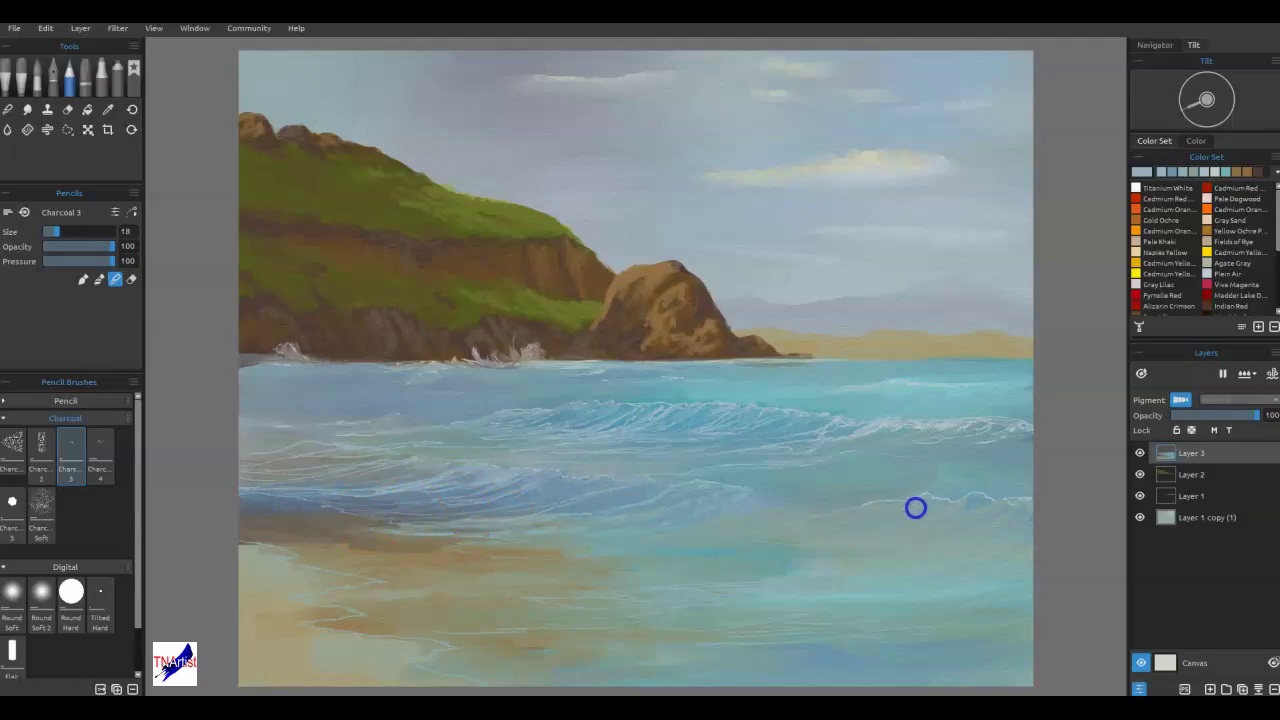
- Sample the cream of the bright cloud and draw jagged foam highlights on the nearer wave at the canvas edge
left_click(858, 159, "alt")
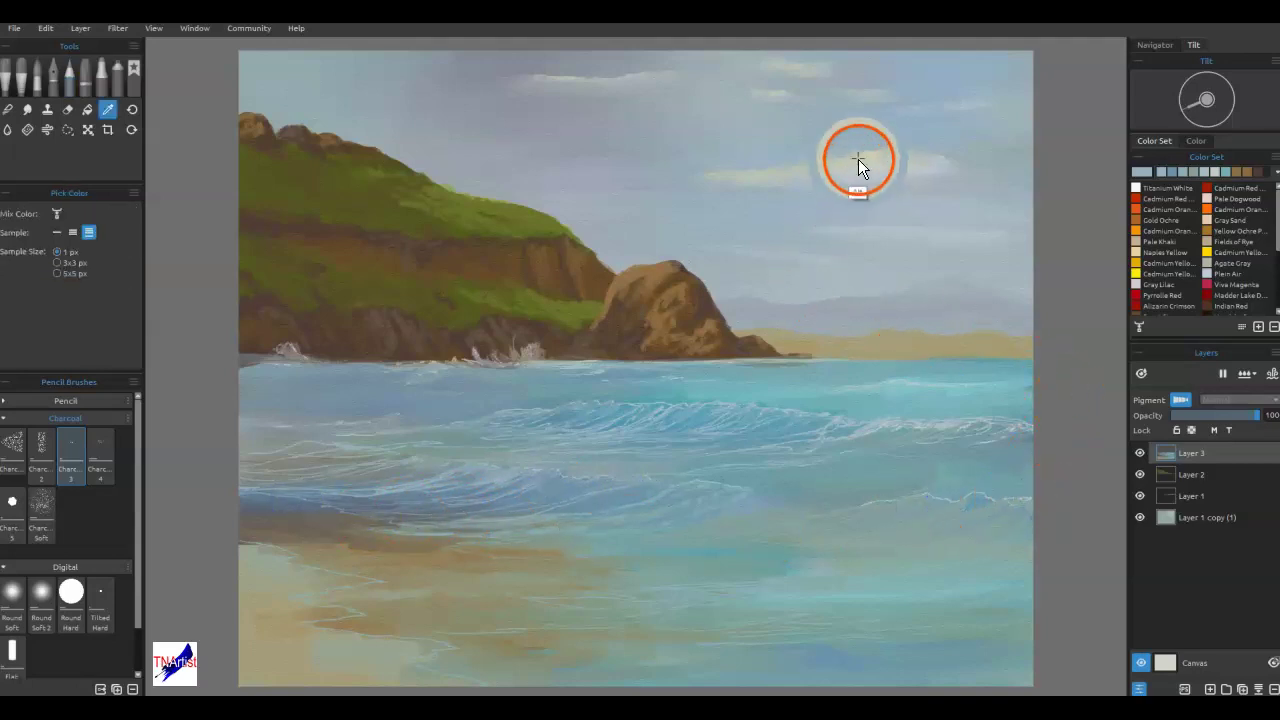
left_click_drag(1002, 501, 1021, 507)
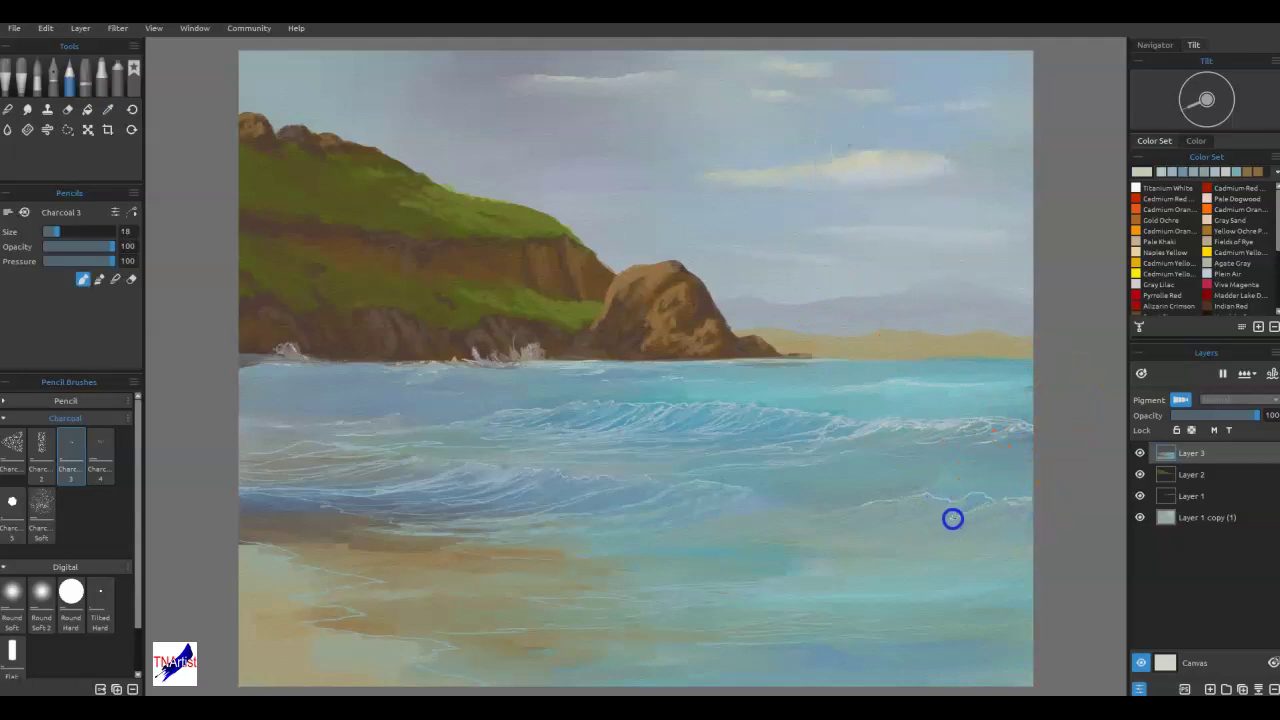
mouse_move(889, 534)
left_mouse_down()
mouse_move(979, 514)
mouse_move(858, 542)
mouse_move(951, 509)
mouse_move(834, 534)
mouse_move(943, 502)
mouse_move(840, 509)
mouse_move(863, 514)
mouse_move(767, 545)
mouse_move(834, 535)
left_mouse_up()
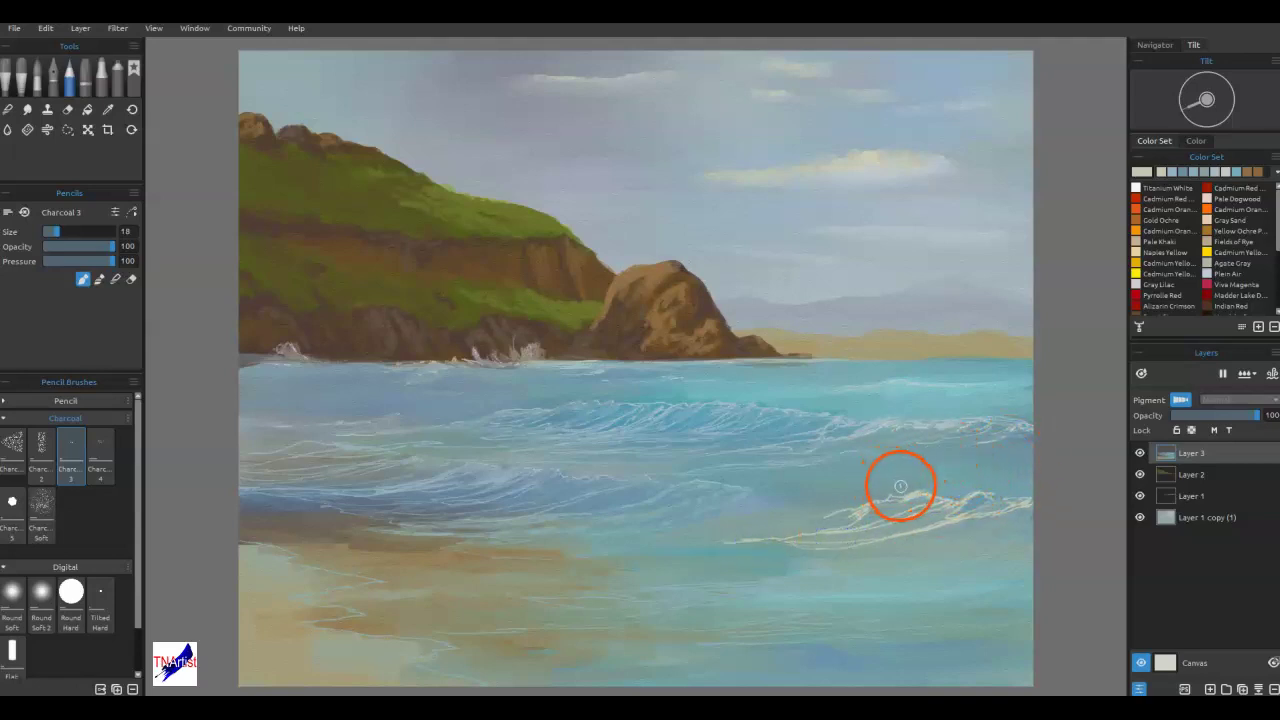
- Blend the cream foam highlights into the nearer wave at the canvas edge
key("m")
left_click_drag(976, 509, 948, 516)
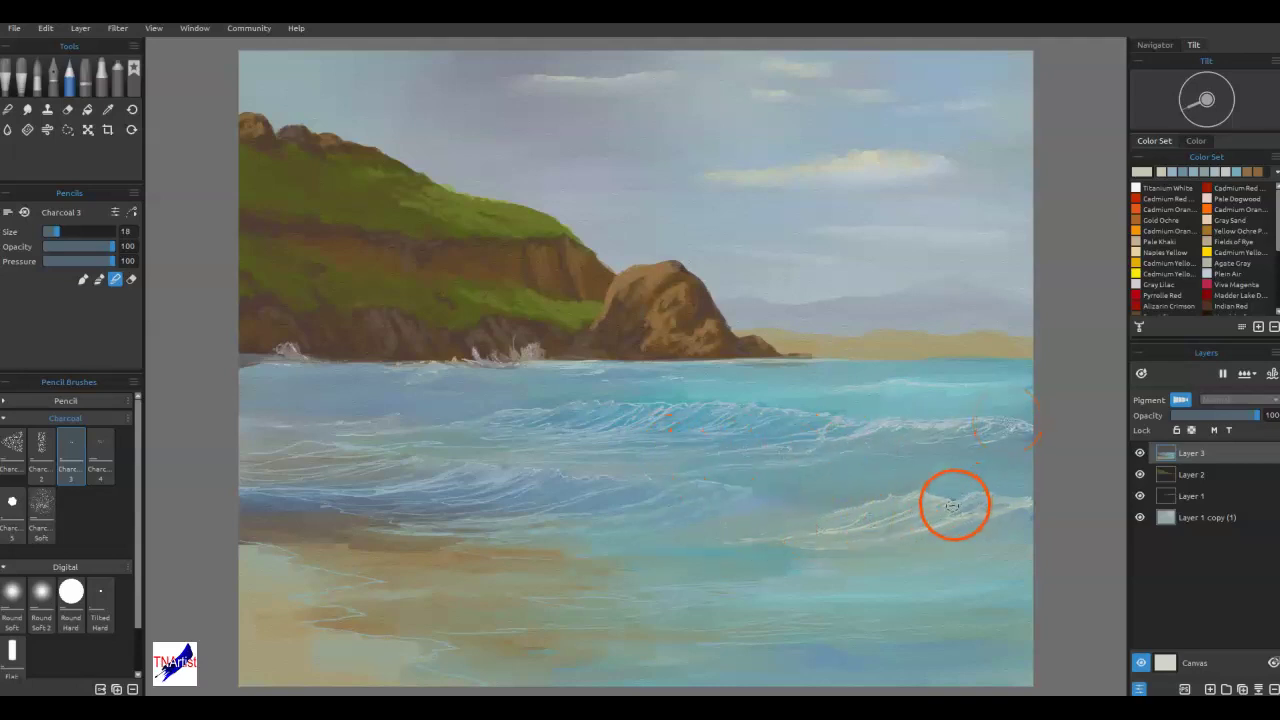
- Sample sea and spray tones and draw small foam strokes and splashes along the waterline at the foot of the cliff
left_click(468, 470, "alt")
mouse_move(529, 361)
left_mouse_down()
mouse_move(514, 363)
mouse_move(562, 358)
left_mouse_up()
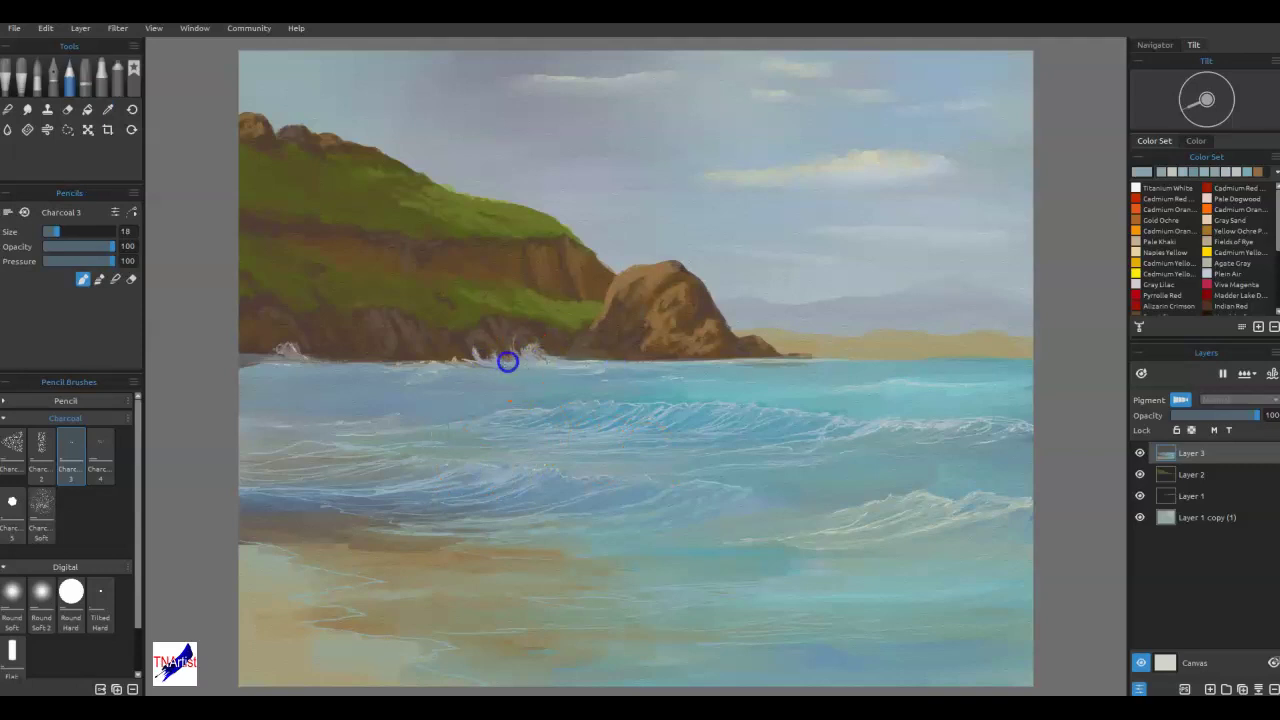
left_click_drag(422, 366, 413, 364)
left_click(291, 355, "alt")
mouse_move(292, 352)
left_mouse_down()
mouse_move(300, 364)
mouse_move(283, 366)
mouse_move(290, 352)
left_mouse_up()
left_click(289, 365, "alt")
mouse_move(301, 353)
left_mouse_down()
mouse_move(309, 360)
mouse_move(291, 362)
mouse_move(317, 361)
mouse_move(246, 360)
left_mouse_up()
left_click(296, 357, "alt")
left_click(297, 358, "alt")
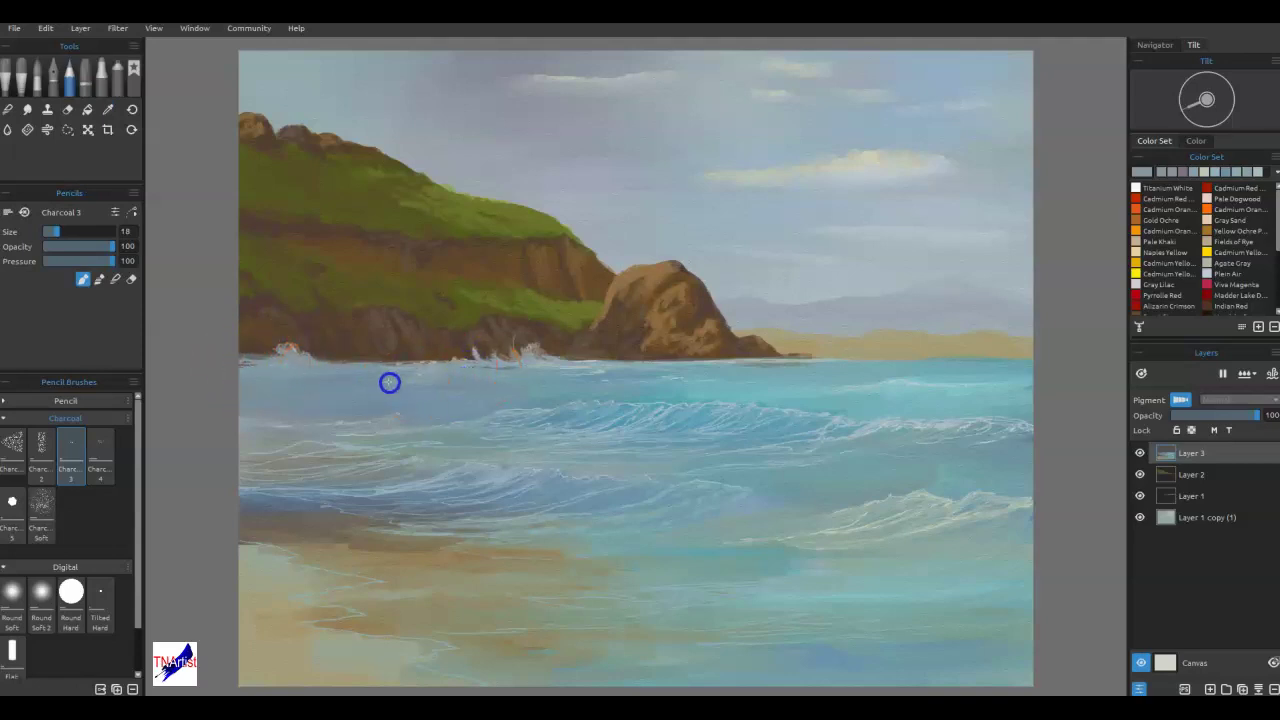
- Draw fine grey-blue ripple strokes across the water below the cliff, around the lower waves and under the dark blue wave
left_click_drag(371, 381, 303, 385)
left_click_drag(506, 379, 548, 374)
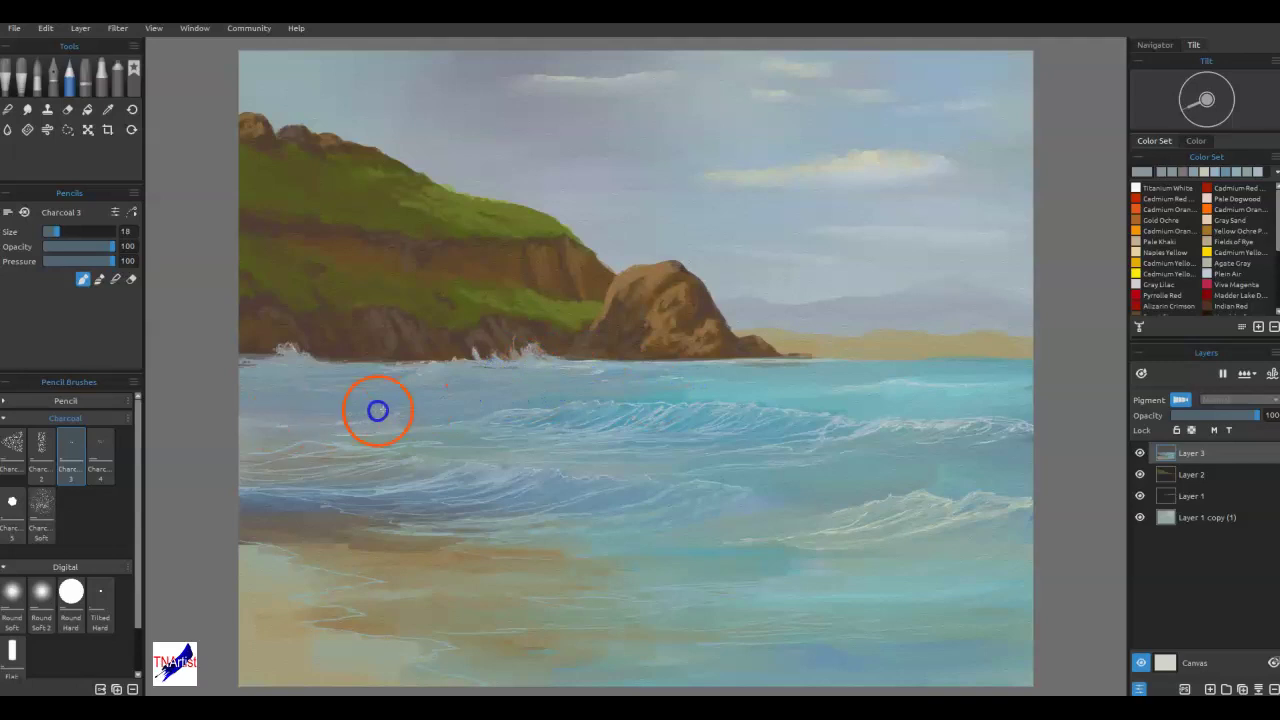
left_click(457, 401)
left_click(626, 393)
left_click(911, 492)
left_click(828, 491)
left_click(794, 500)
left_click(852, 495)
left_click(752, 521)
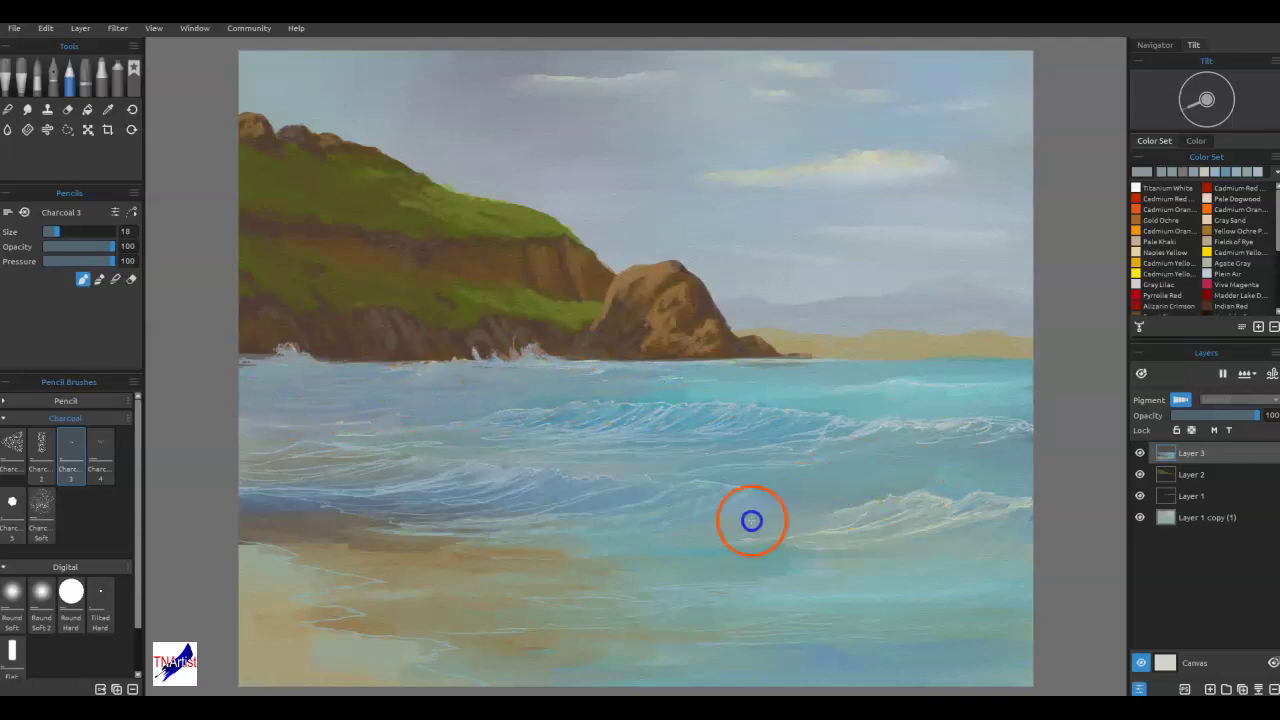
left_click(667, 511)
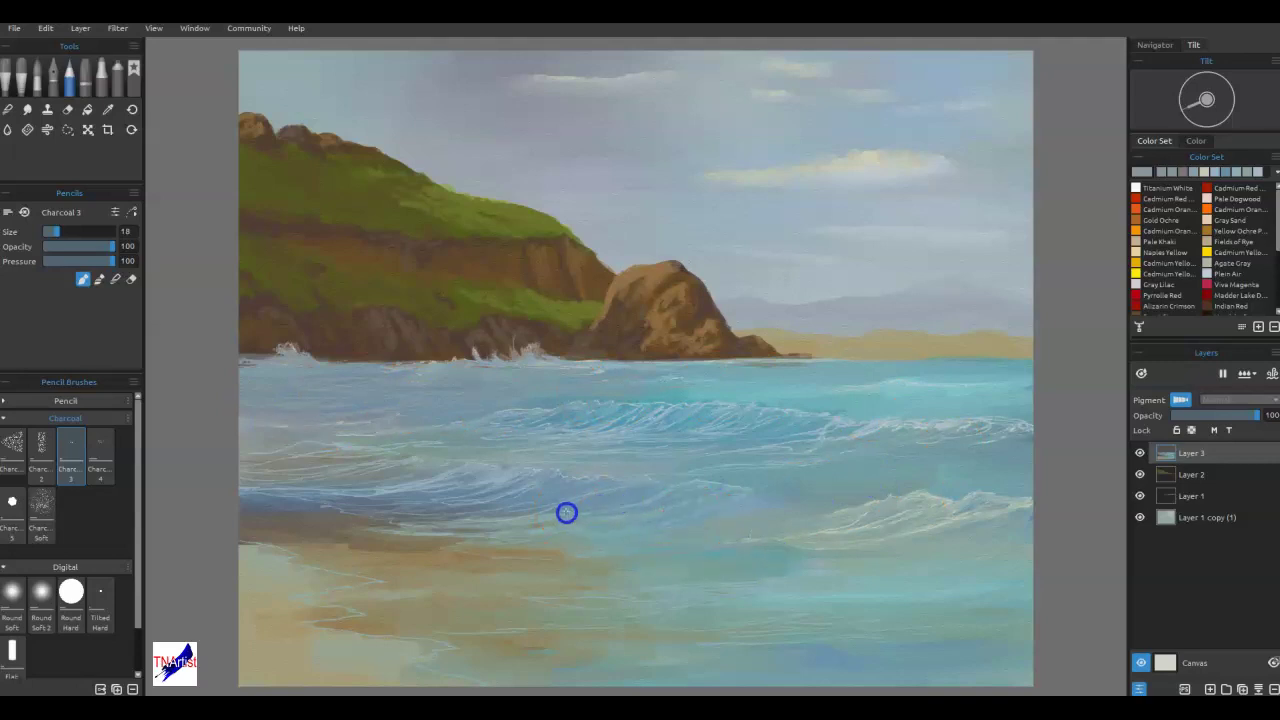
left_click_drag(458, 520, 594, 518)
- Sample the wet-sand brown and draw thin dark lines along the beach's edge and its shoreline ripples
left_click(348, 537, "alt")
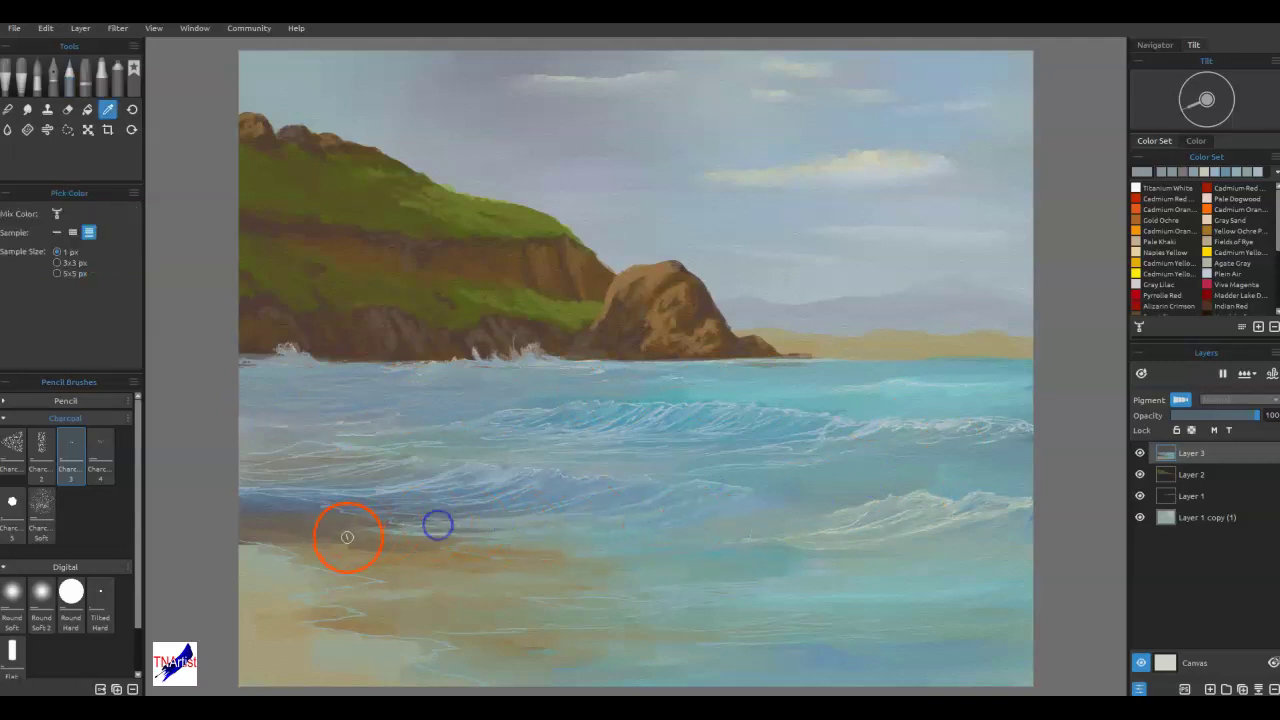
left_click(432, 558)
mouse_move(463, 560)
left_mouse_down()
mouse_move(289, 491)
mouse_move(251, 543)
mouse_move(281, 552)
left_mouse_up()
mouse_move(347, 578)
left_mouse_down()
mouse_move(289, 597)
mouse_move(480, 684)
left_mouse_up()
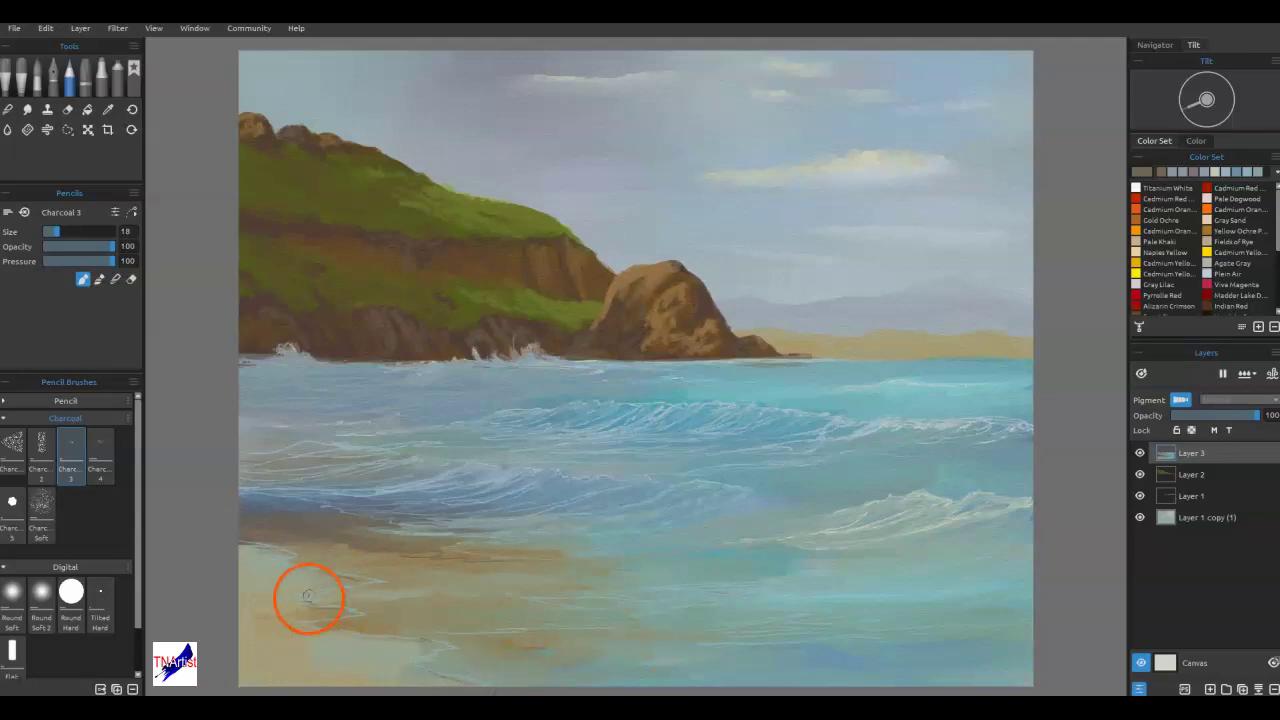
- Sample the pale sand tone and draw fine light ripple lines over the wet sand, the shallows and the water between the waves
left_click(326, 648, "alt")
left_click_drag(469, 613, 466, 614)
left_click_drag(399, 617, 440, 611)
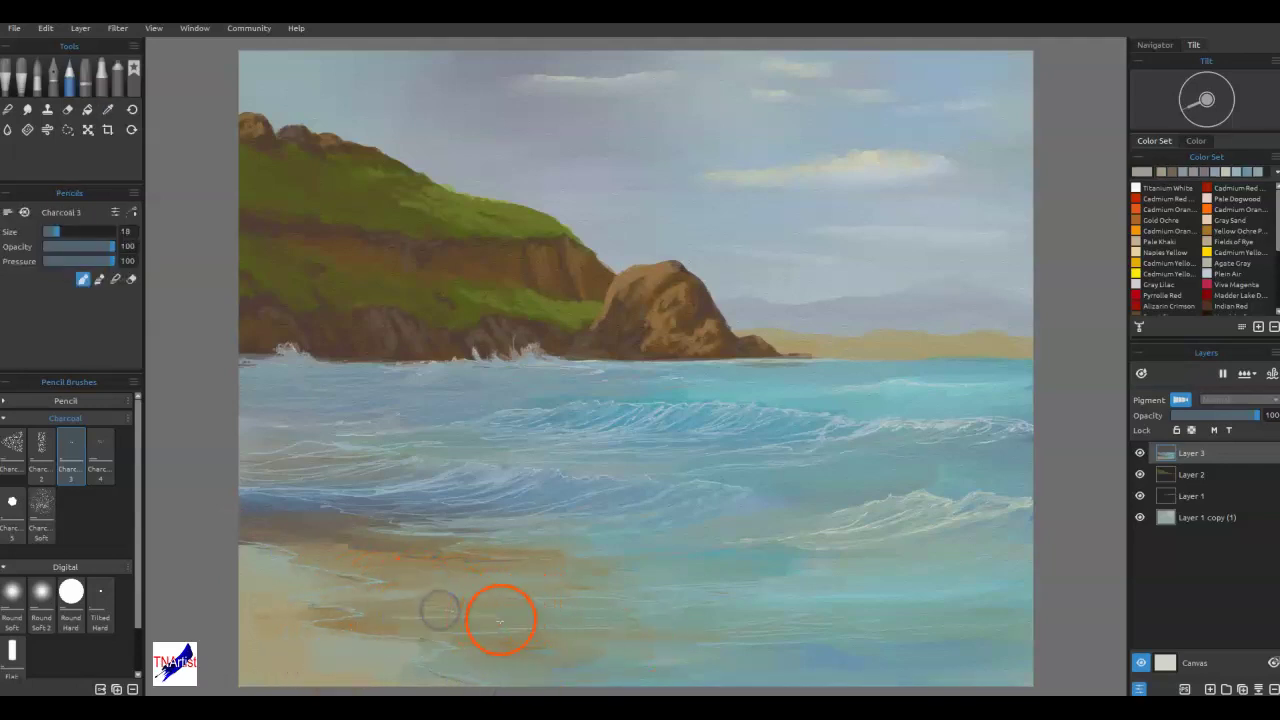
left_click_drag(343, 558, 384, 567)
left_click_drag(474, 592, 487, 593)
left_click_drag(298, 537, 403, 552)
left_click_drag(258, 520, 292, 527)
left_click_drag(670, 513, 810, 485)
mouse_move(936, 480)
left_mouse_down()
mouse_move(863, 486)
mouse_move(743, 460)
left_mouse_up()
left_click(473, 421)
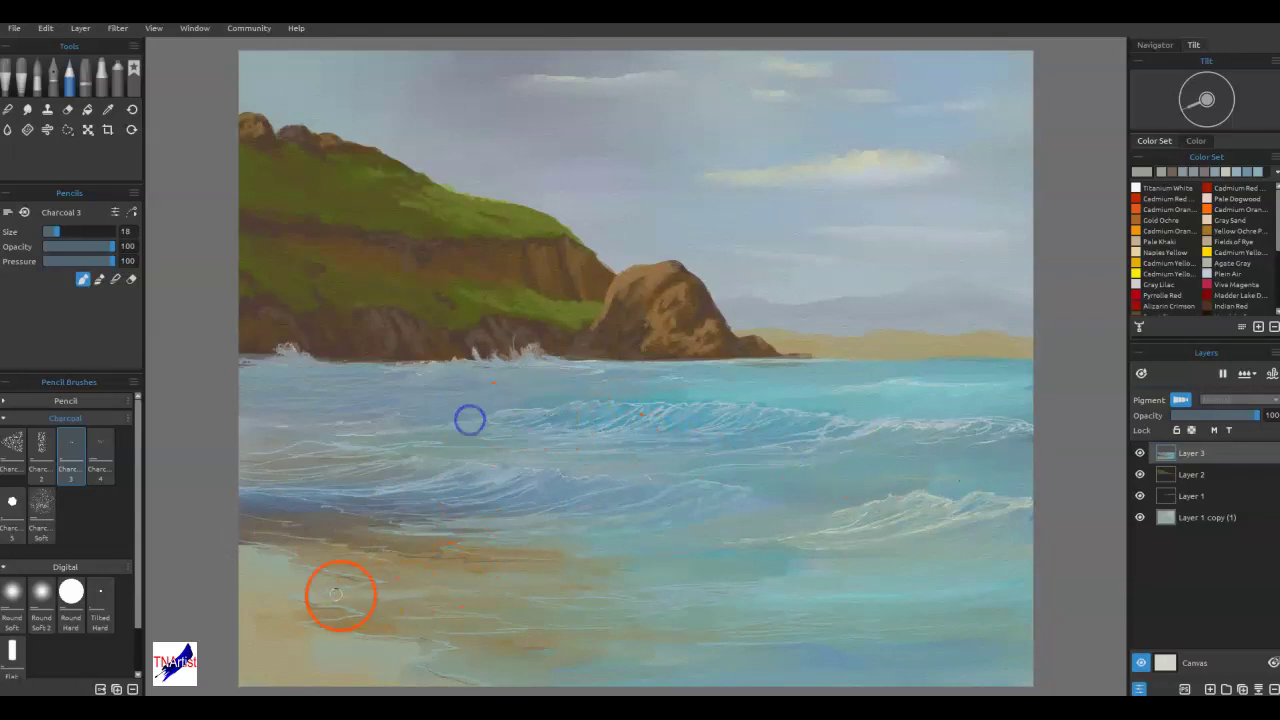
mouse_move(417, 580)
left_mouse_down()
mouse_move(931, 437)
mouse_move(889, 403)
mouse_move(948, 410)
mouse_move(877, 407)
left_mouse_up()
- Sample the wet-sand brown and work thin dark strokes into the water behind the distant wave crest near the canvas edge
left_click(326, 531, "alt")
key("n")
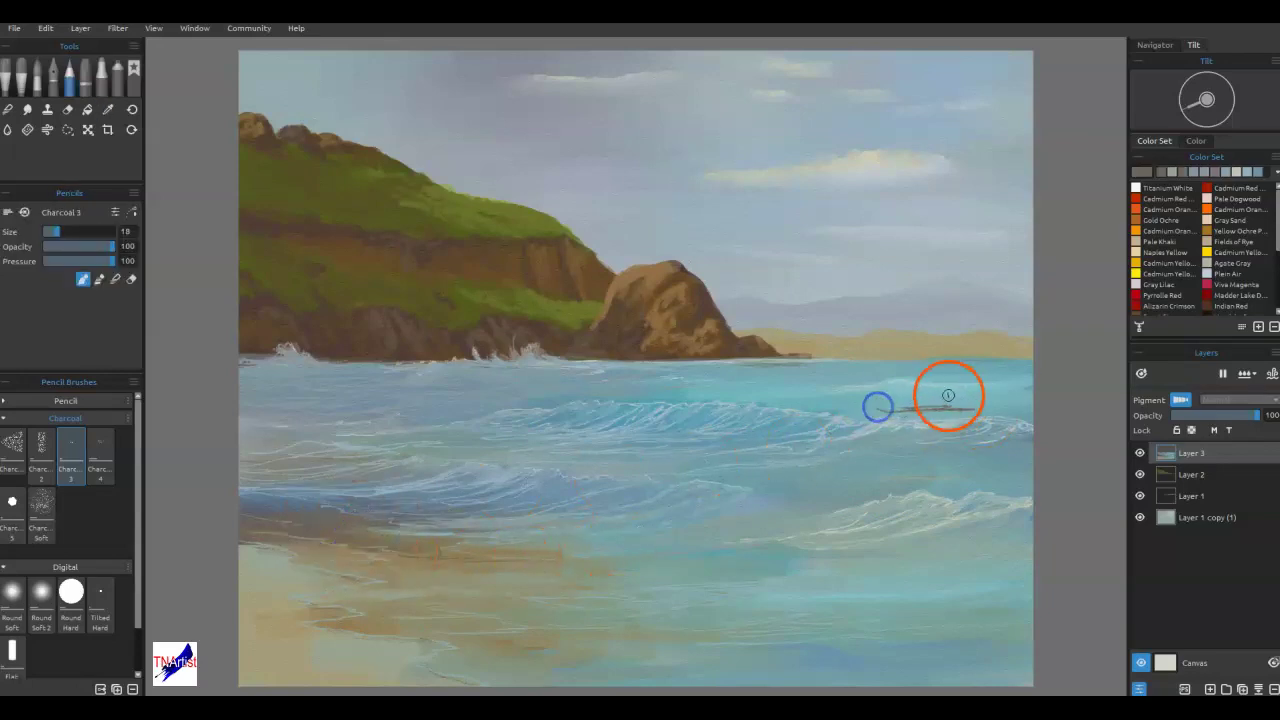
mouse_move(946, 457)
left_mouse_down()
mouse_move(923, 411)
mouse_move(952, 409)
mouse_move(882, 412)
mouse_move(997, 406)
mouse_move(990, 430)
mouse_move(993, 406)
mouse_move(965, 413)
left_mouse_up()
- Sample pale teal and foam tones from the distant wave and draw thin horizontal ripples along the water below the horizon
left_click(985, 420, "alt")
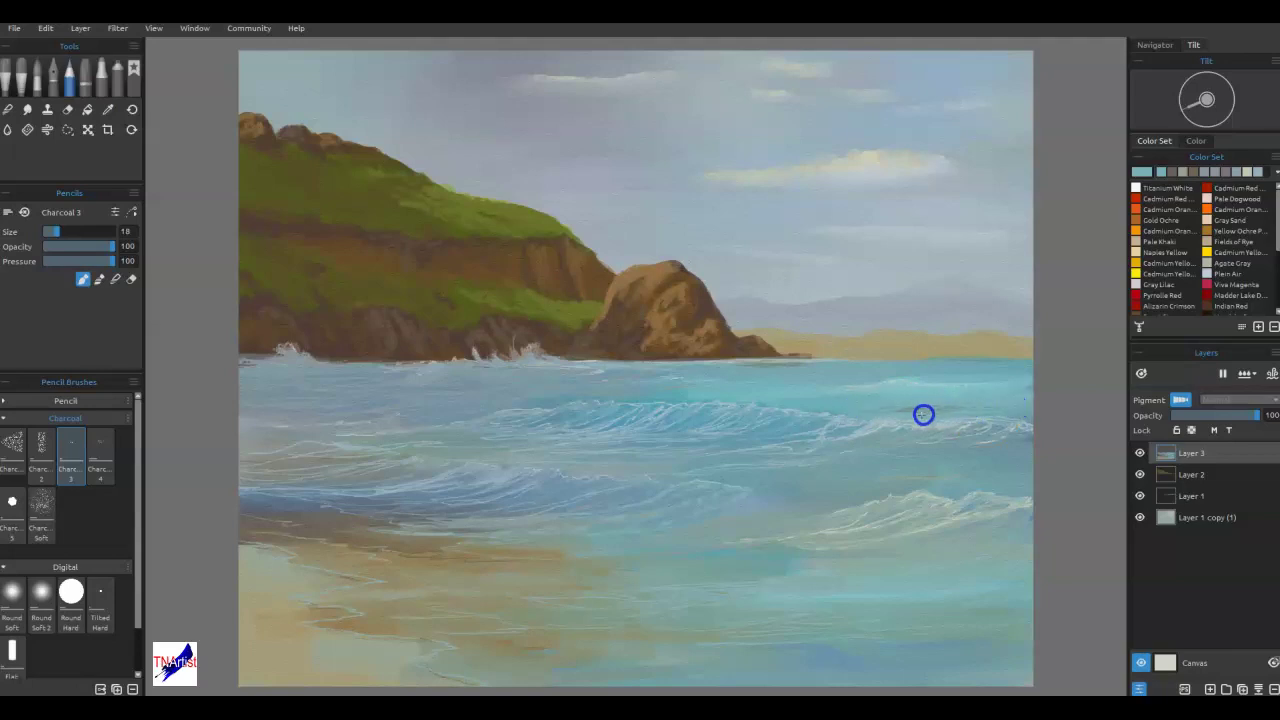
left_click(957, 437, "alt")
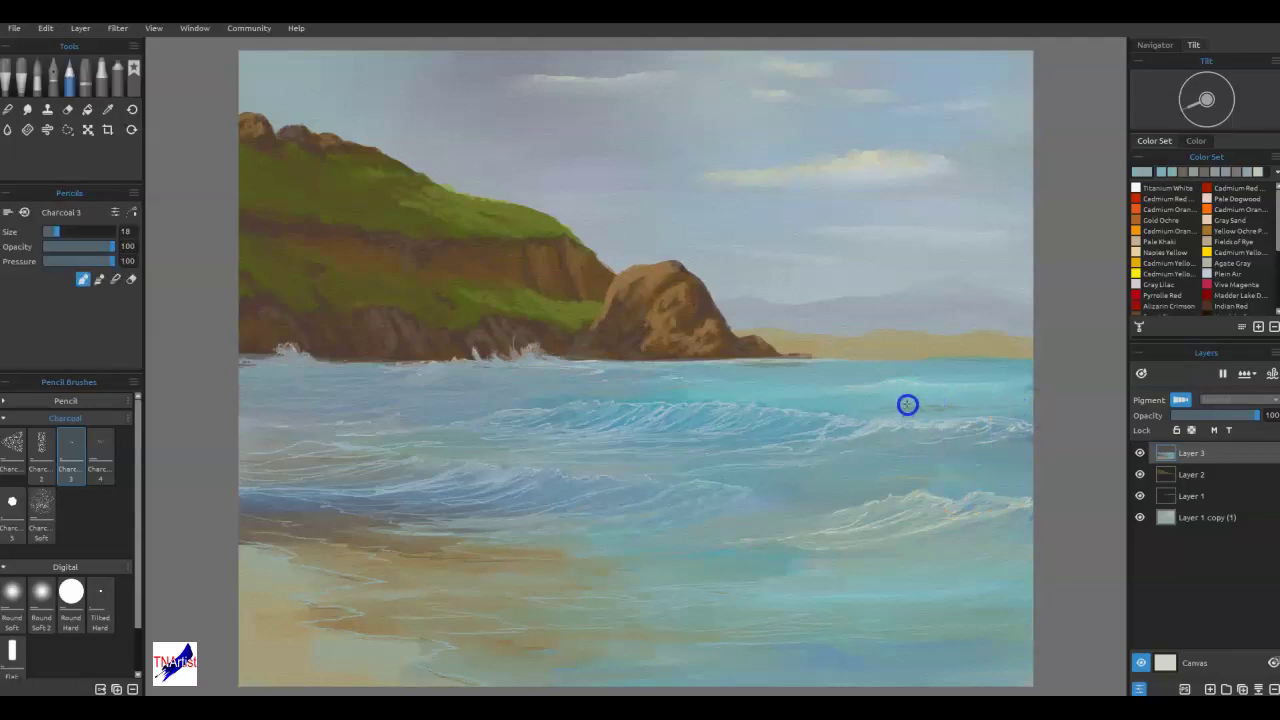
key("alt")
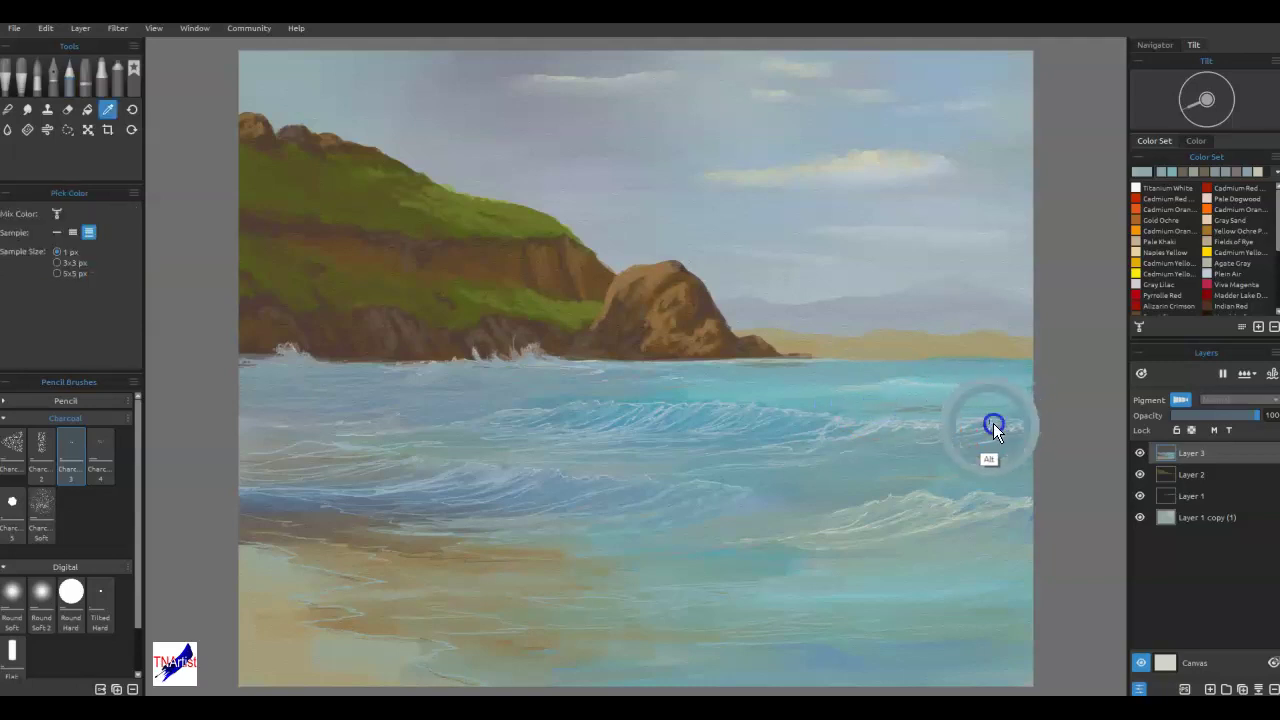
left_click(993, 423, "alt")
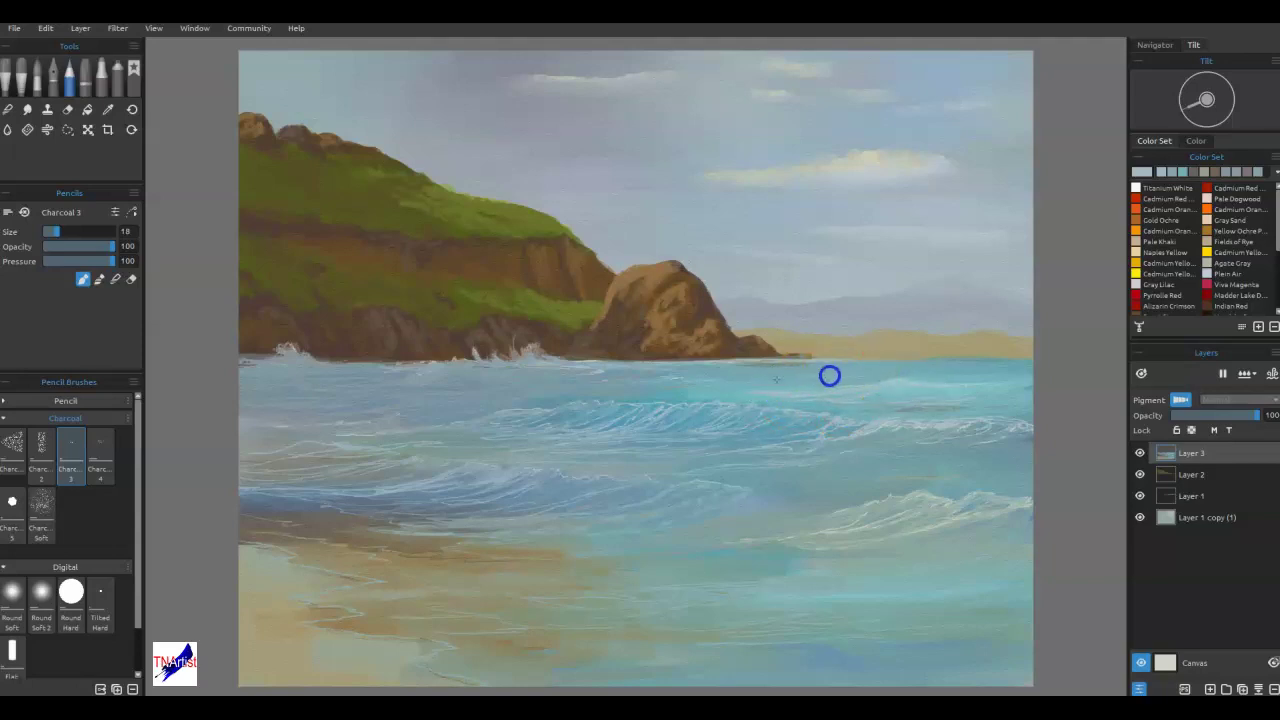
left_click_drag(808, 365, 895, 366)
left_click_drag(808, 365, 1010, 370)
left_click_drag(860, 366, 940, 366)
left_click_drag(793, 379, 832, 377)
left_click_drag(775, 378, 803, 375)
left_click_drag(559, 387, 650, 393)
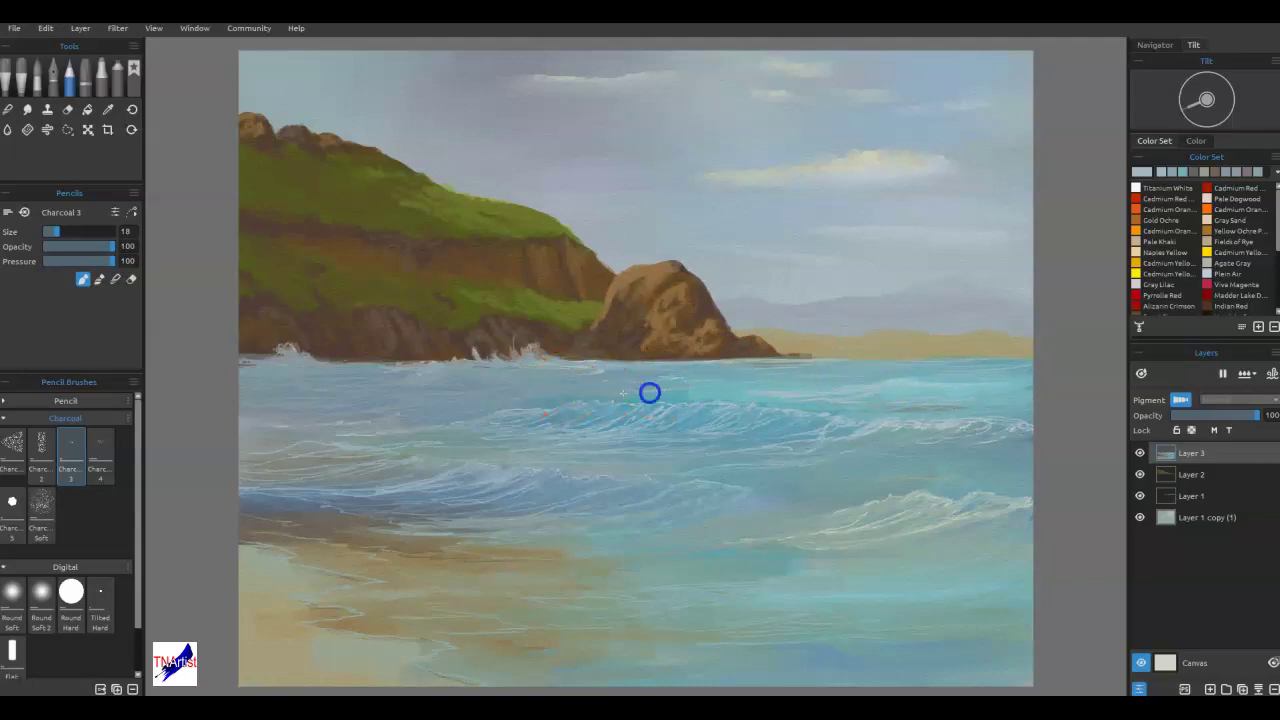
- Extend the pale ripple strokes over the water below the cliff and between the central and nearer waves
mouse_move(552, 384)
left_mouse_down()
mouse_move(474, 389)
mouse_move(517, 371)
mouse_move(509, 389)
mouse_move(443, 389)
left_mouse_up()
left_click_drag(353, 423, 353, 423)
mouse_move(843, 543)
left_mouse_down()
mouse_move(863, 526)
mouse_move(857, 423)
mouse_move(891, 451)
left_mouse_up()
mouse_move(766, 530)
left_mouse_down()
mouse_move(806, 543)
mouse_move(876, 445)
mouse_move(912, 483)
mouse_move(780, 426)
mouse_move(856, 390)
mouse_move(792, 421)
mouse_move(574, 440)
mouse_move(571, 451)
mouse_move(702, 433)
left_mouse_up()
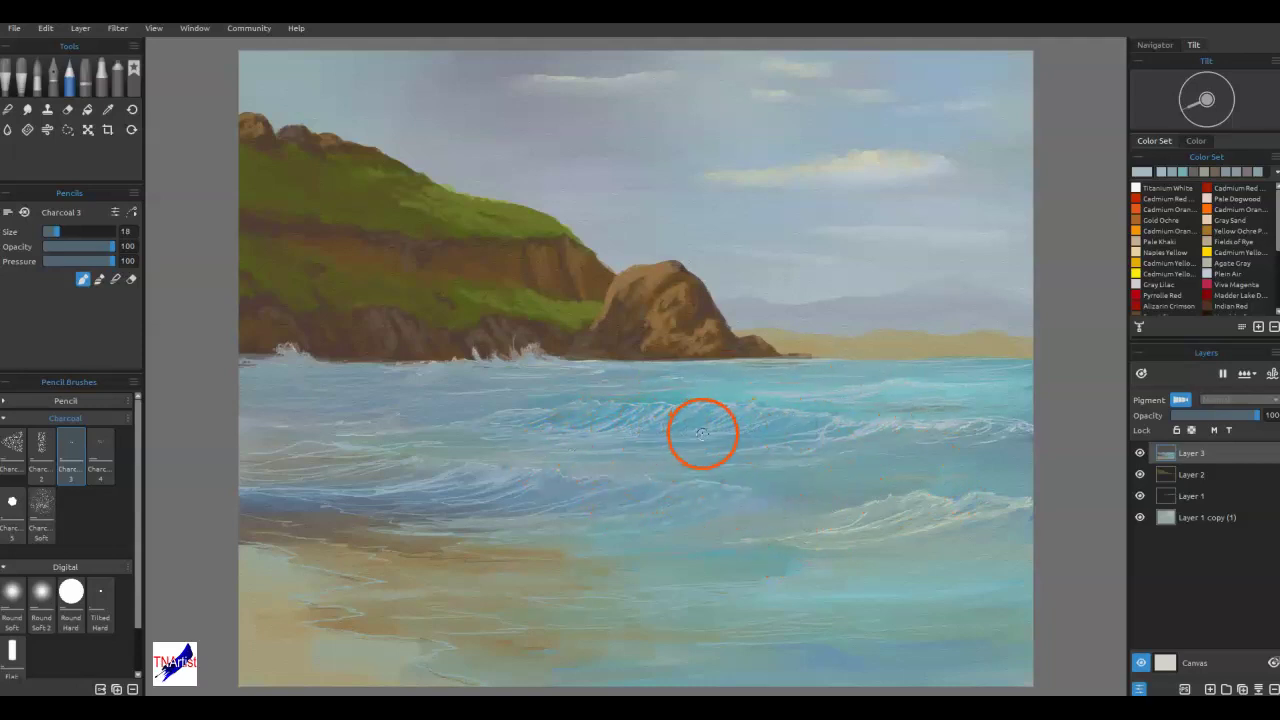
- Sample blues from the water and draw fine strokes over the face of the central wave and the water behind it
right_click(713, 453)
left_click_drag(523, 445, 549, 443)
left_click(549, 450, "alt")
left_click(587, 460, "alt")
mouse_move(626, 449)
left_mouse_down()
mouse_move(580, 448)
mouse_move(623, 449)
mouse_move(591, 443)
mouse_move(603, 431)
left_mouse_up()
mouse_move(476, 434)
left_mouse_down()
mouse_move(526, 423)
mouse_move(505, 415)
left_mouse_up()
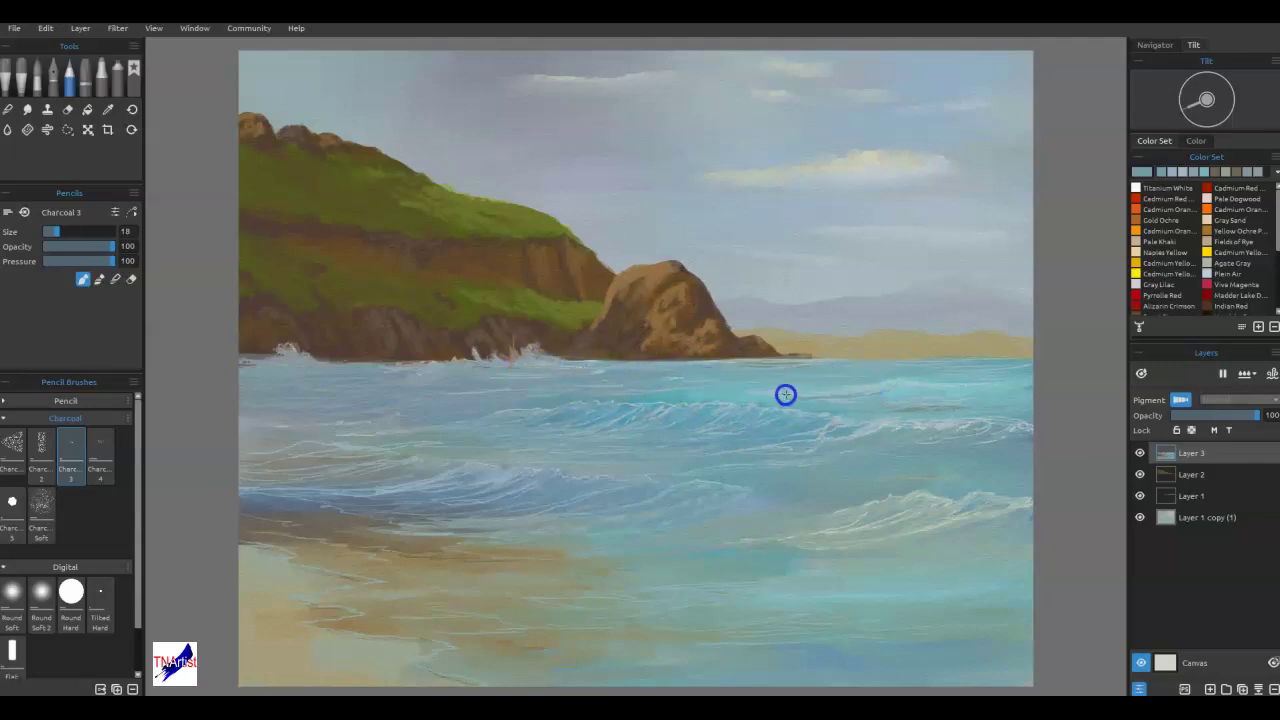
mouse_move(753, 395)
left_mouse_down()
mouse_move(782, 392)
mouse_move(672, 391)
left_mouse_up()
left_click(908, 391, "alt")
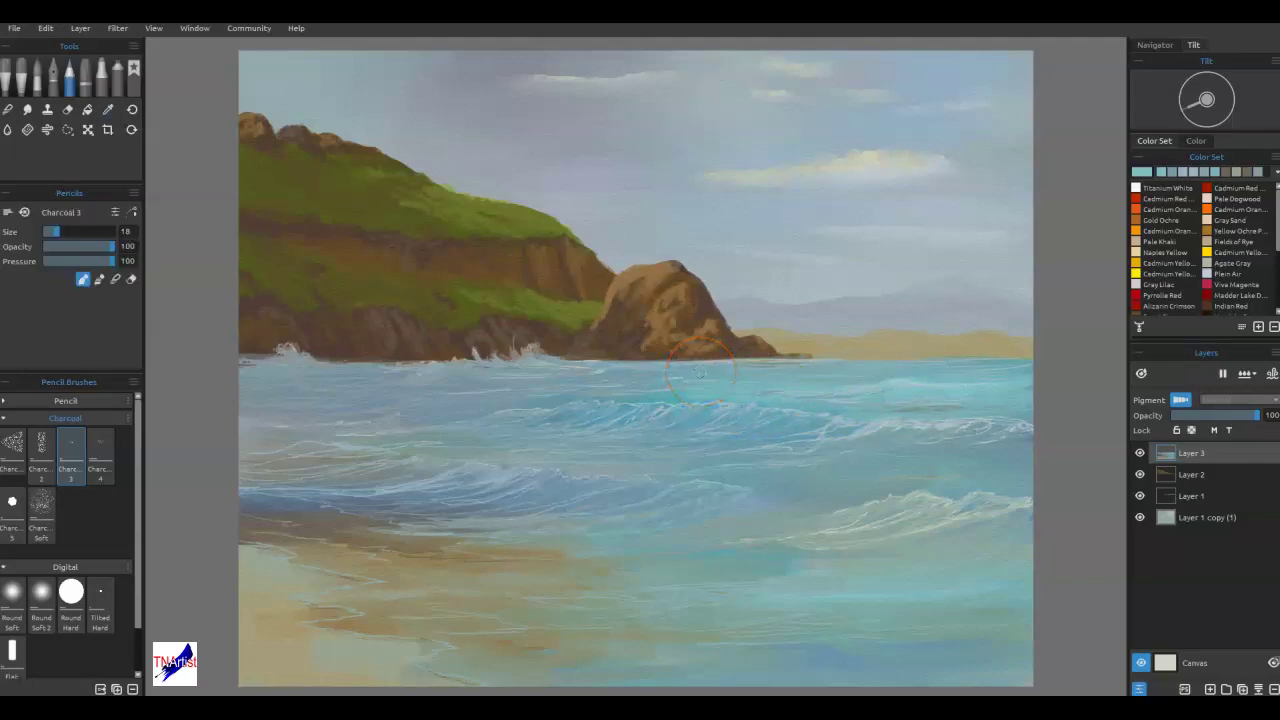
- Sample turquoise and pale foam tones and draw ripples in the shallows and contour strokes over the nearer waves
left_click(769, 571, "alt")
left_click(977, 578, "alt")
left_click_drag(812, 574, 763, 575)
mouse_move(692, 578)
left_mouse_down()
mouse_move(666, 575)
mouse_move(683, 552)
left_mouse_up()
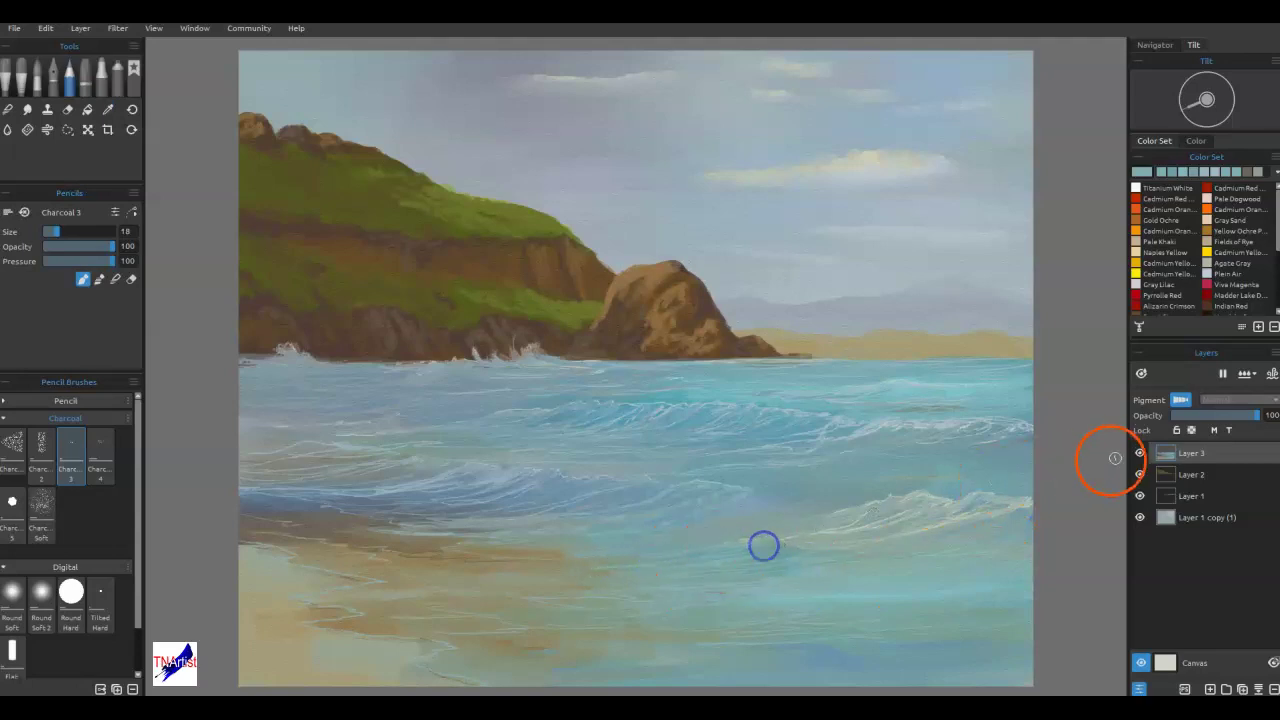
left_click(1000, 513, "alt")
mouse_move(986, 525)
left_mouse_down()
mouse_move(1023, 523)
mouse_move(905, 532)
left_mouse_up()
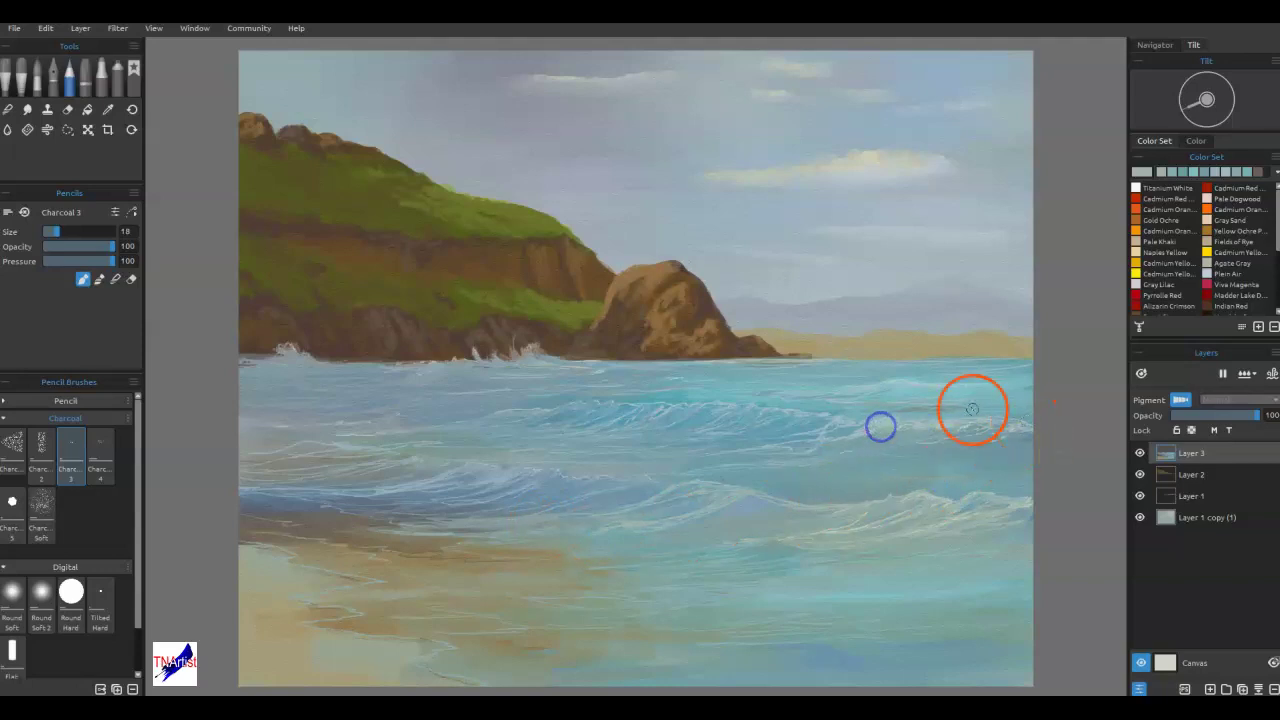
- Highlight the crest of the nearer wave at the canvas edge with a lightened cream sampled from the bright cloud, blending the strokes
left_click(865, 155, "alt")
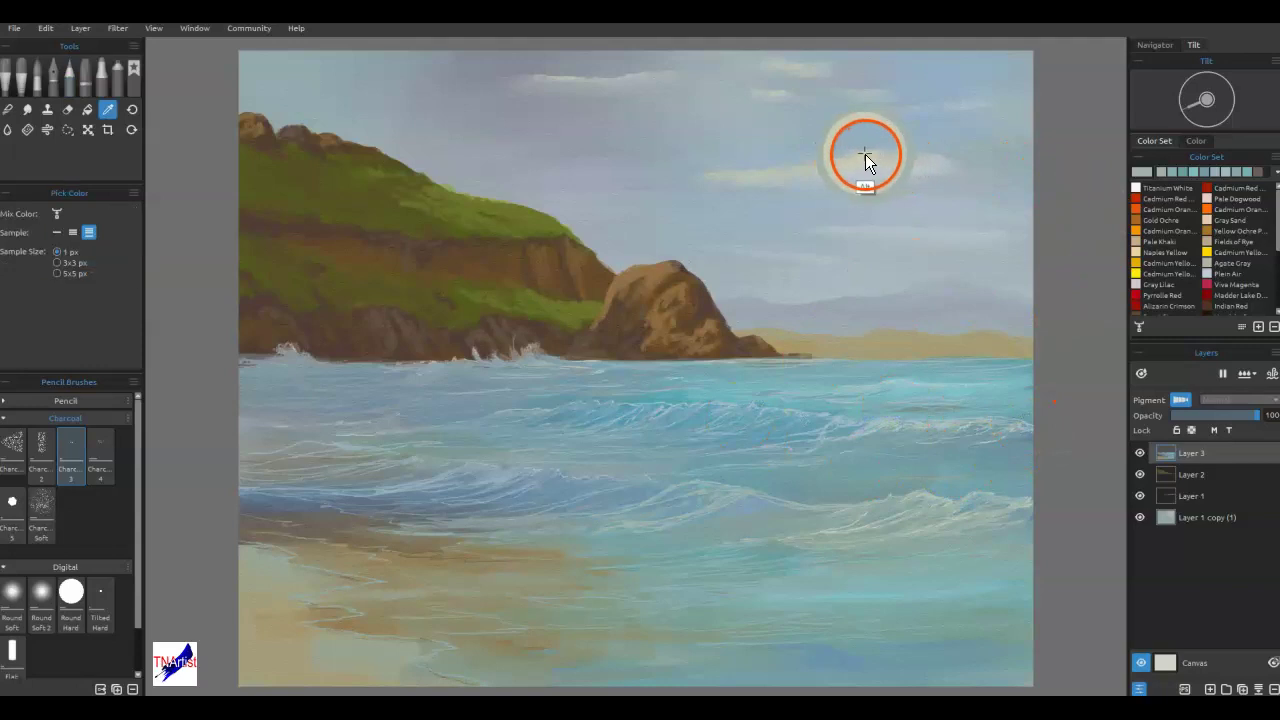
left_click(1144, 173)
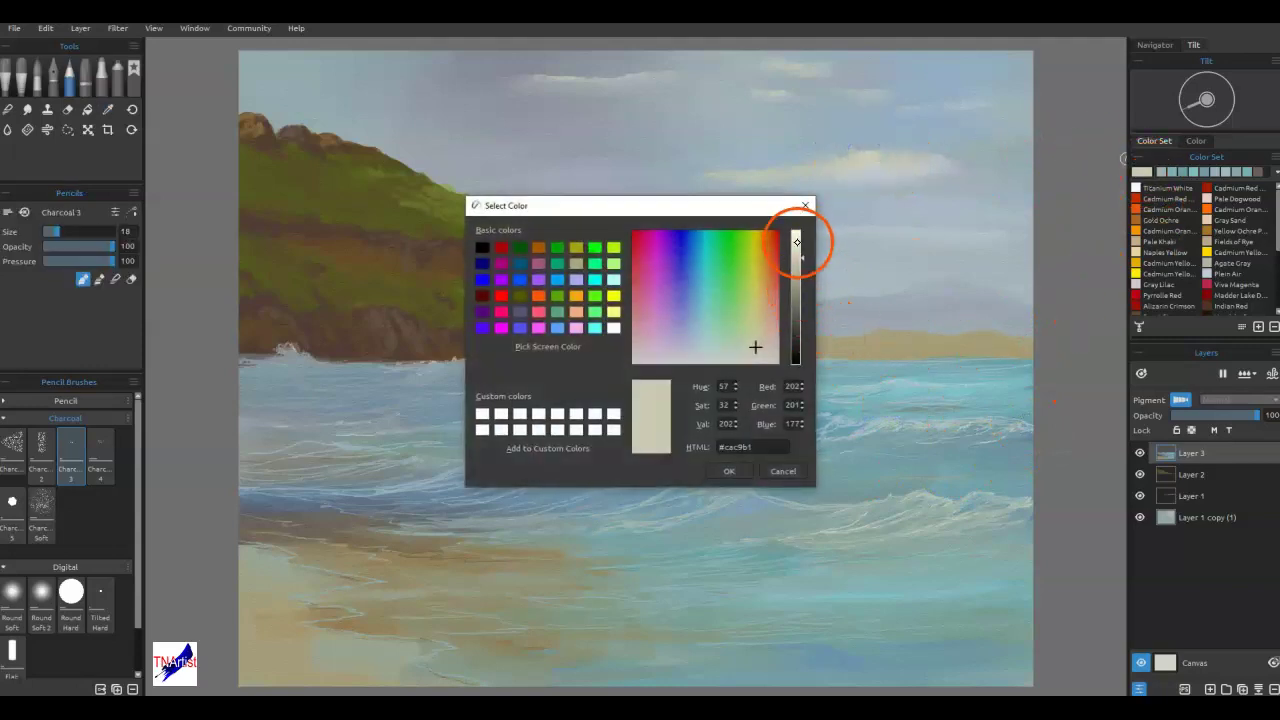
left_click(796, 245)
left_click(729, 471)
left_click_drag(996, 504, 993, 502)
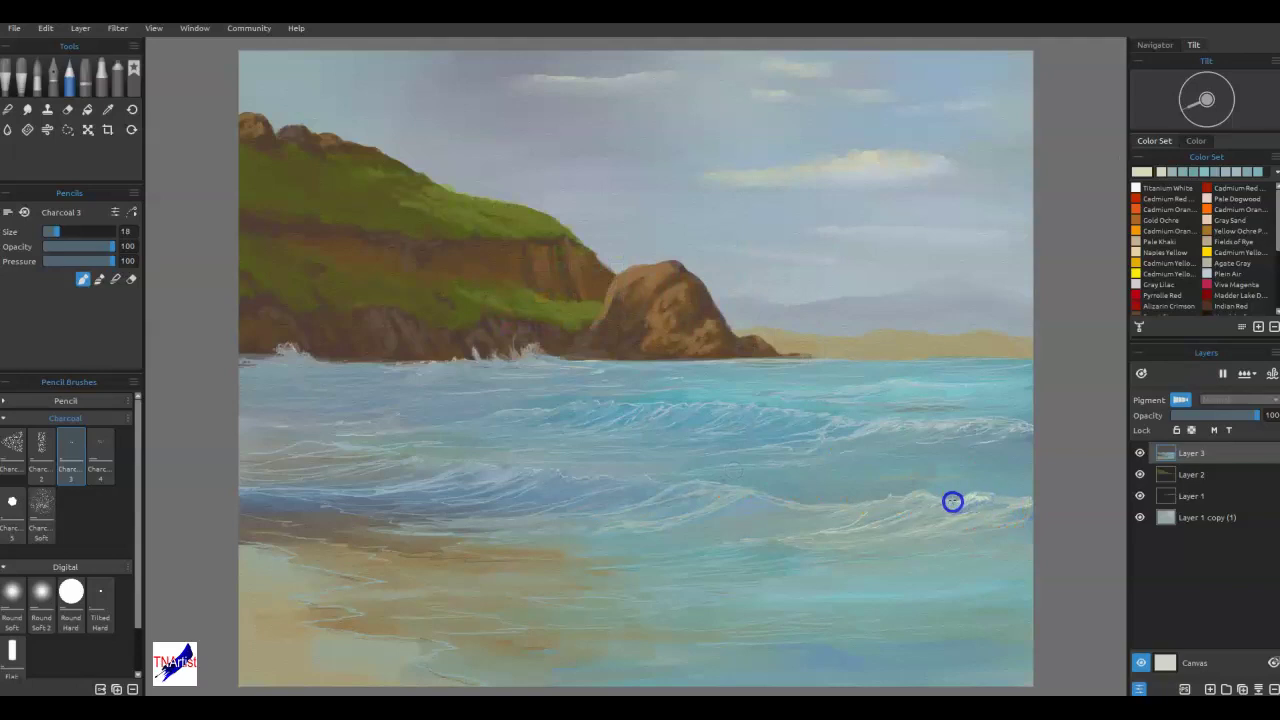
mouse_move(891, 513)
left_mouse_down()
mouse_move(1026, 497)
mouse_move(863, 509)
mouse_move(923, 494)
mouse_move(954, 510)
mouse_move(995, 500)
mouse_move(908, 509)
left_mouse_up()
key("n")
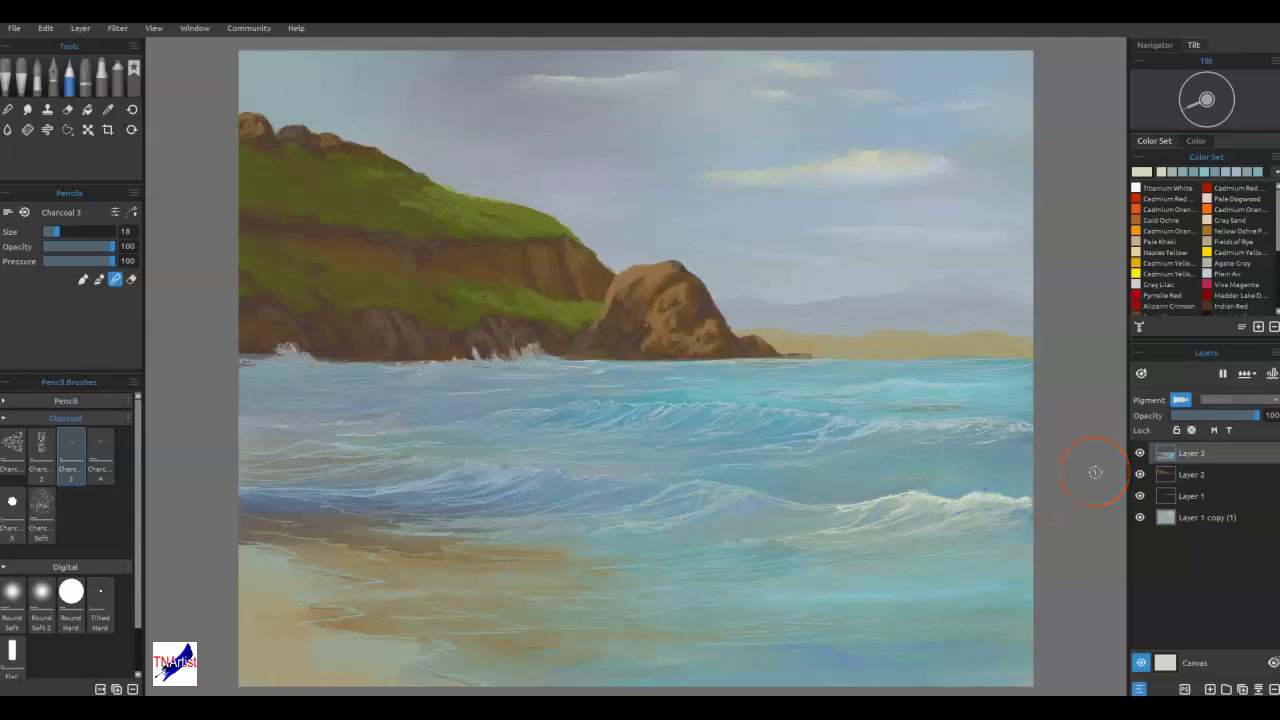
left_click_drag(871, 510, 788, 512)
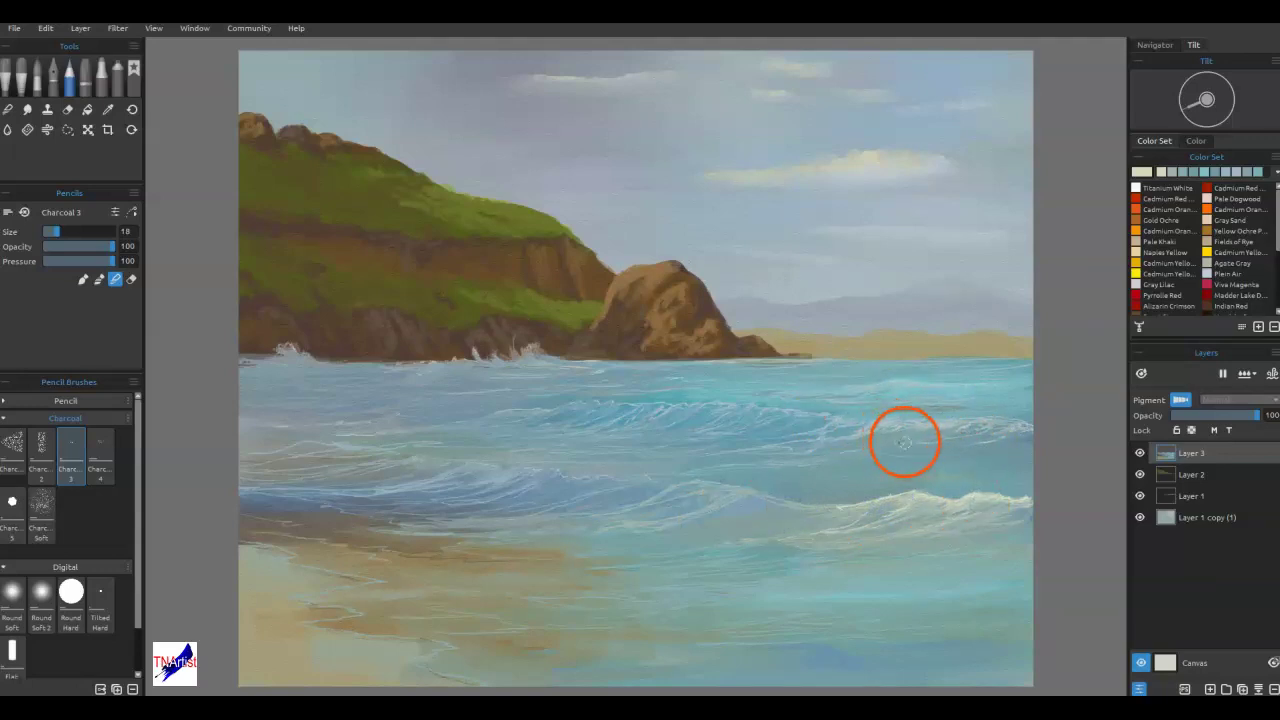
- Draw cream highlights on the distant wave crest, the spray at the cliff base and the waterline in front of the rocky headland
key("b")
left_click_drag(901, 432, 911, 423)
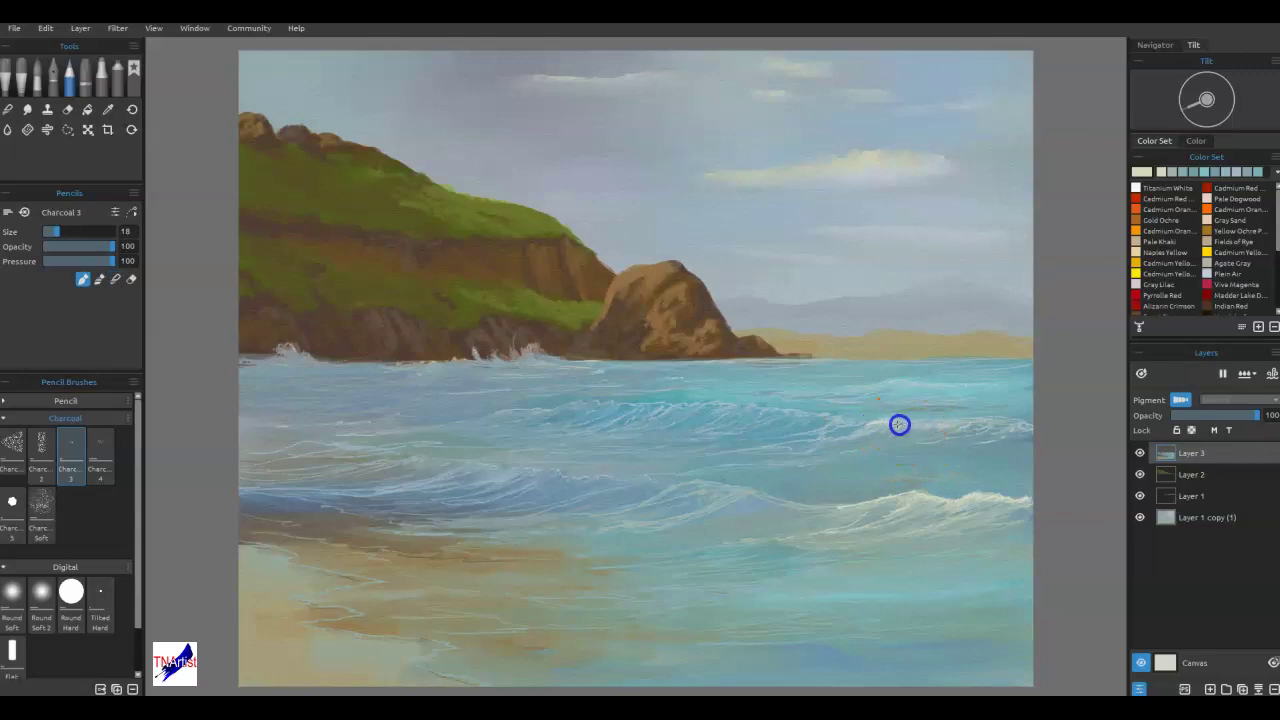
left_click_drag(889, 378, 883, 386)
left_click_drag(512, 353, 546, 357)
mouse_move(568, 357)
left_mouse_down()
mouse_move(750, 364)
mouse_move(694, 368)
mouse_move(724, 365)
left_mouse_up()
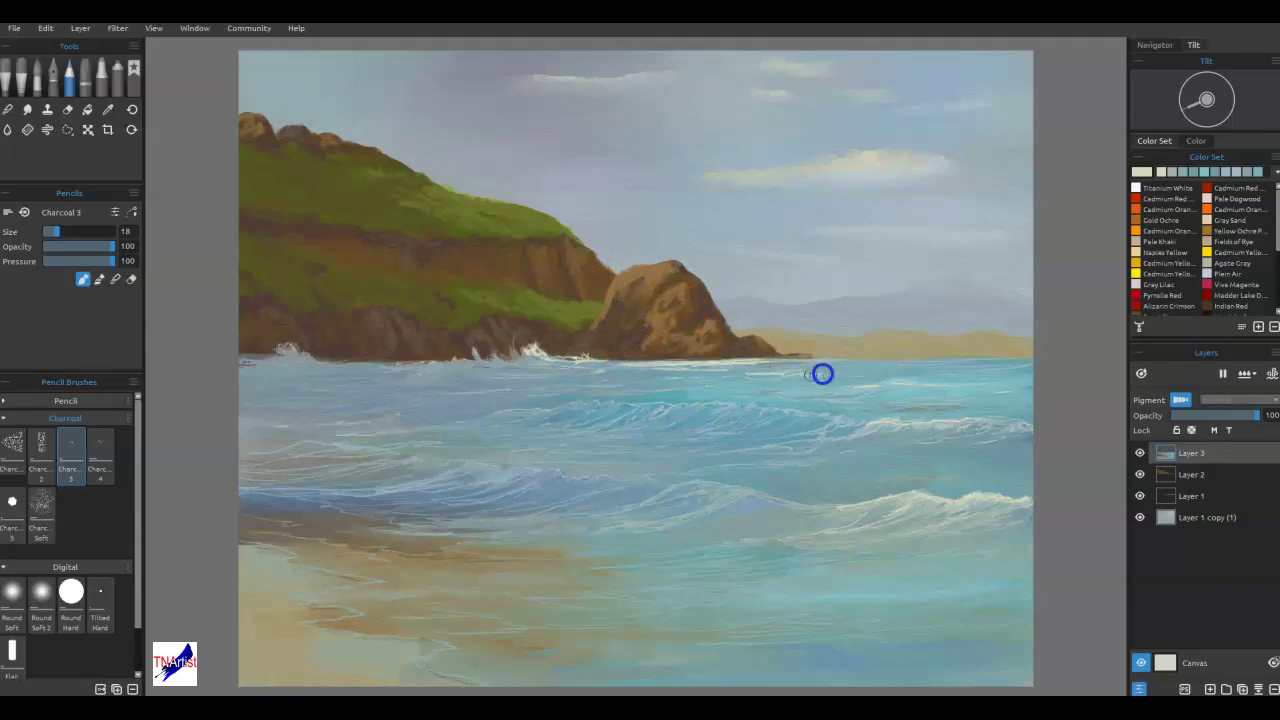
left_click(876, 436)
- Draw cream foam along the crest of the dark blue wave near the beach and blend it in
left_click_drag(596, 483, 606, 478)
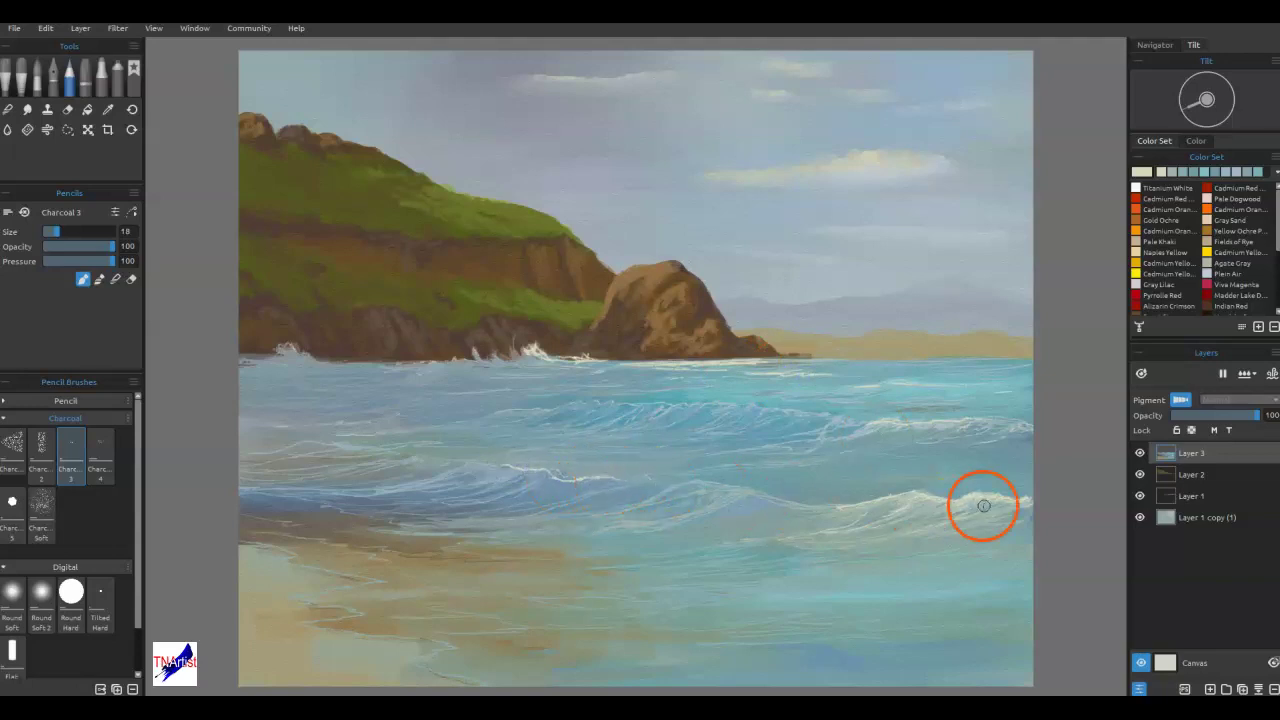
key("b")
left_click_drag(617, 486, 616, 484)
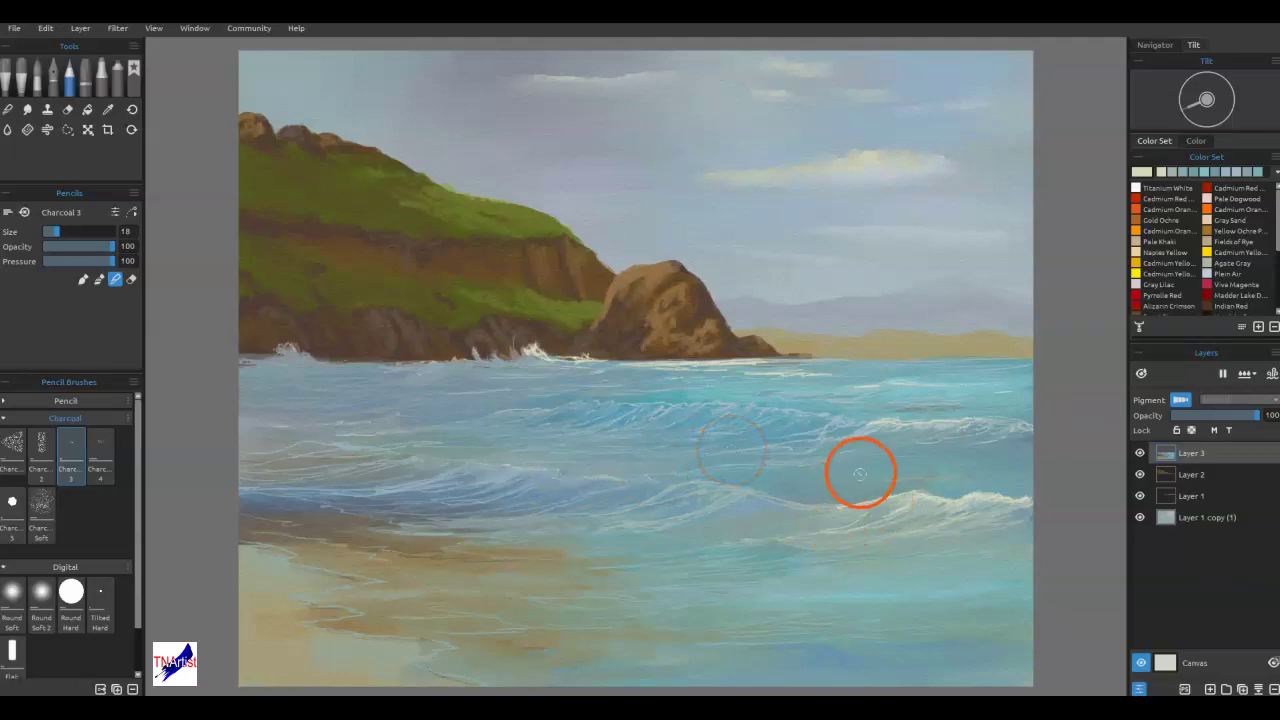
- Draw sweeping cream foam strokes down the slope of the nearer wave towards the shallows and start blending them
key("b")
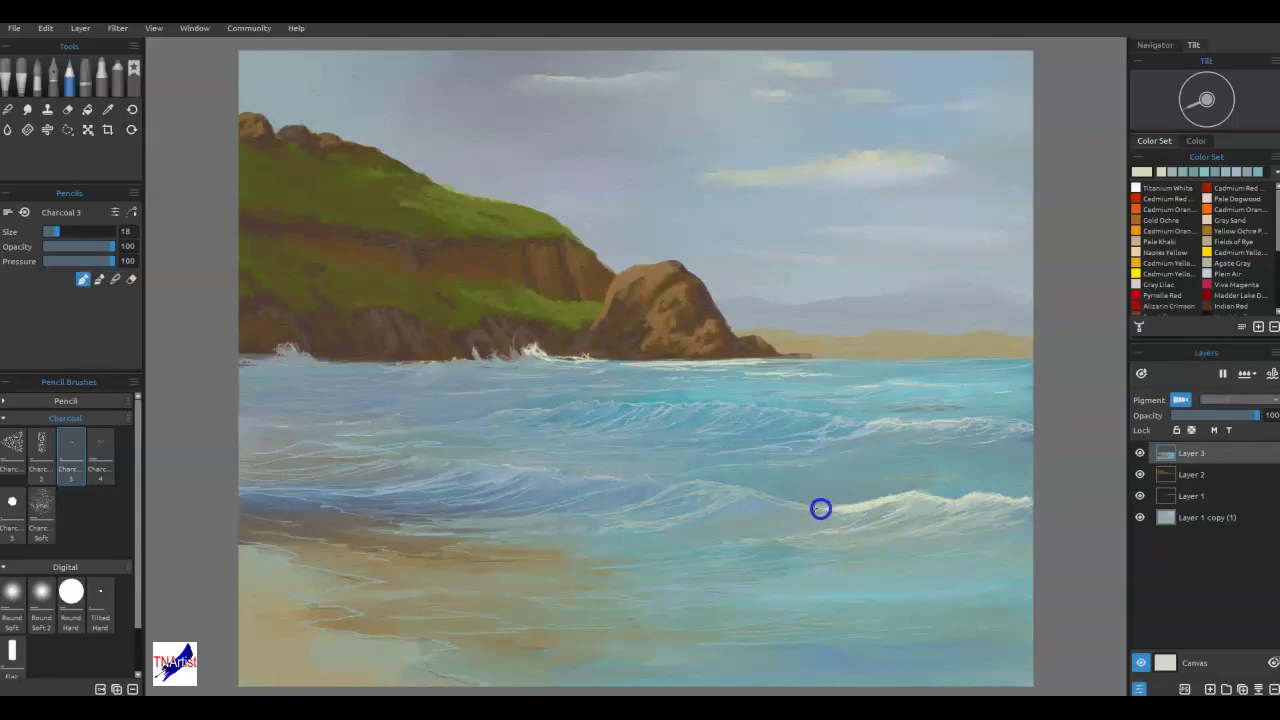
mouse_move(773, 519)
left_mouse_down()
mouse_move(878, 514)
mouse_move(780, 537)
mouse_move(780, 520)
mouse_move(723, 534)
mouse_move(966, 491)
mouse_move(920, 494)
mouse_move(1011, 500)
mouse_move(943, 493)
mouse_move(861, 510)
mouse_move(881, 506)
left_mouse_up()
key("b")
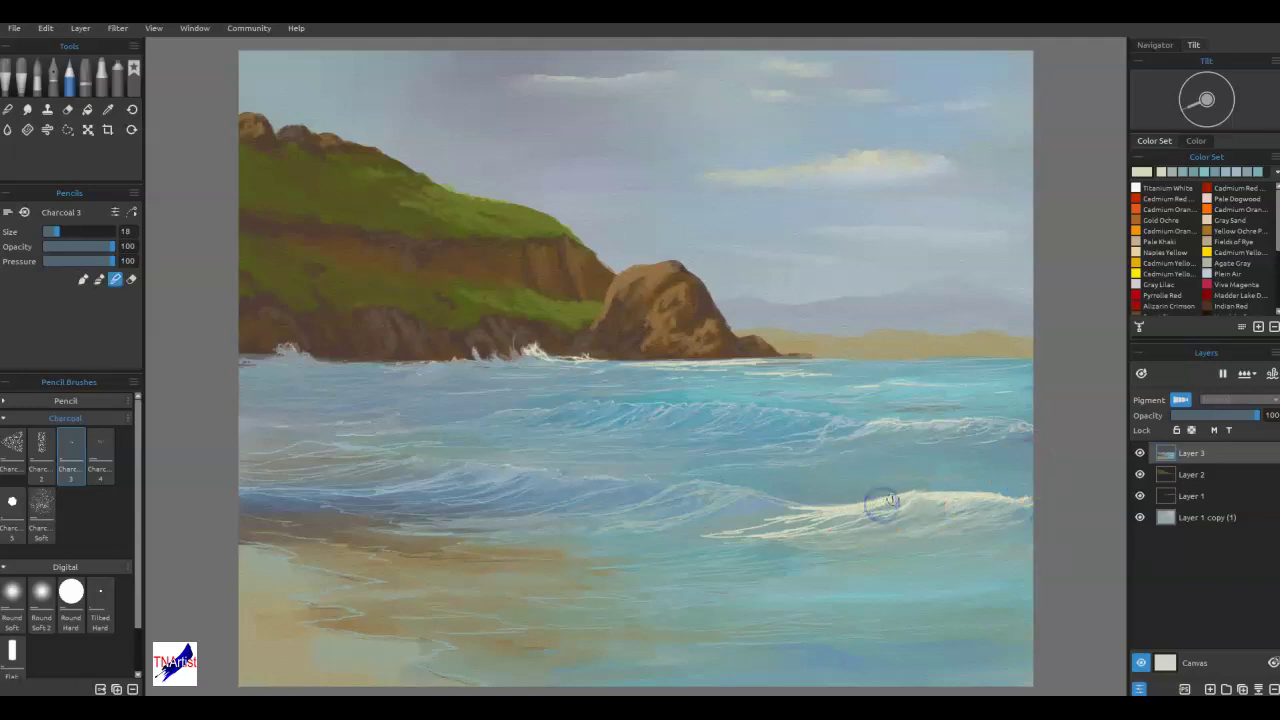
mouse_move(785, 507)
left_mouse_down()
mouse_move(809, 523)
mouse_move(902, 510)
left_mouse_up()
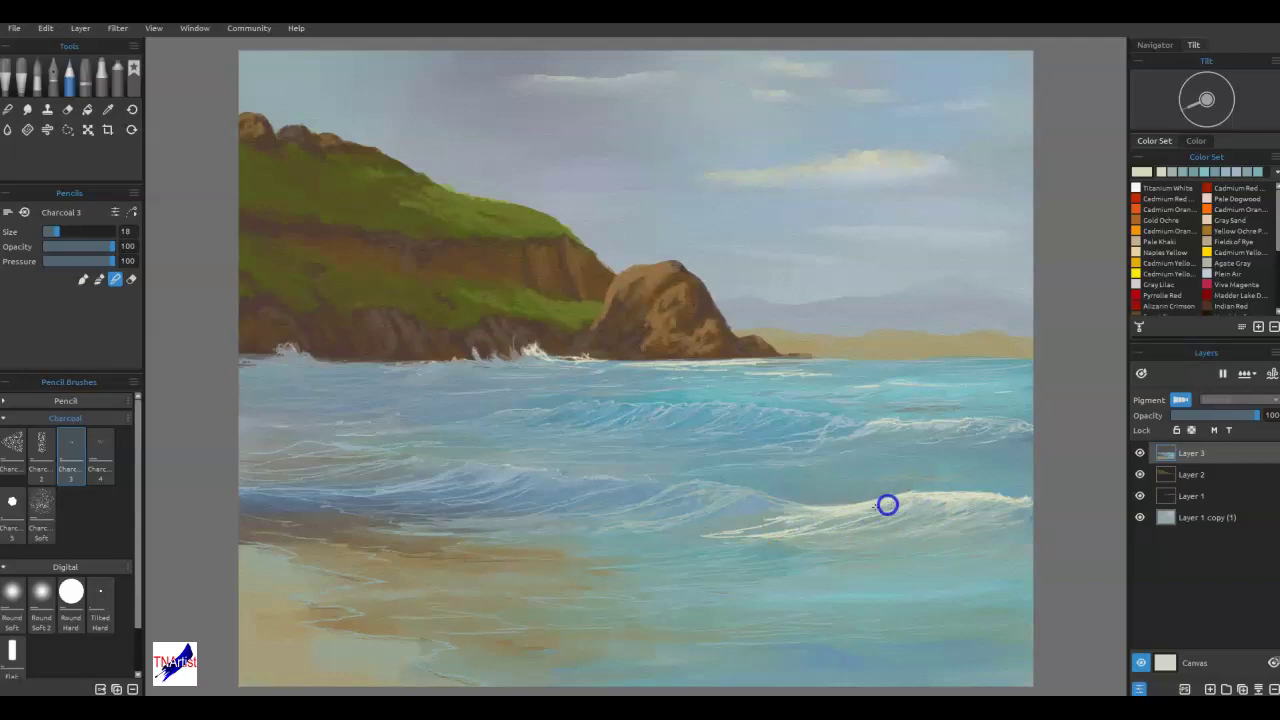
- Smooth the cream foam on the nearer wave and the water beneath it with the Knife Smooth 2 oil brush in blend mode
left_click(29, 62)
left_click(114, 308)
mouse_move(870, 517)
left_mouse_down()
mouse_move(731, 540)
mouse_move(830, 514)
left_mouse_up()
left_click_drag(942, 500, 1017, 505)
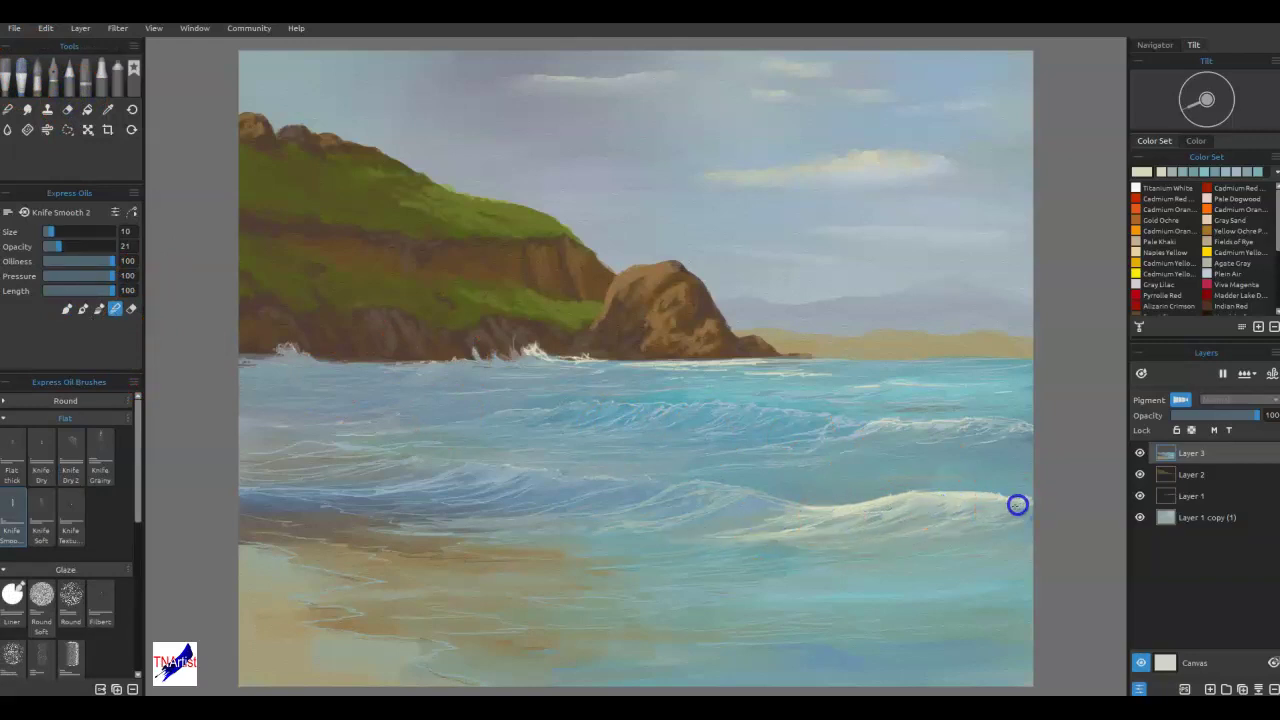
mouse_move(928, 495)
left_mouse_down()
mouse_move(771, 509)
mouse_move(789, 515)
mouse_move(769, 537)
mouse_move(723, 551)
left_mouse_up()
left_click_drag(943, 551, 963, 551)
- Blend the foam of the distant wave near the canvas edge and the contour strokes of the lower middle wave
mouse_move(991, 442)
left_mouse_down()
mouse_move(829, 449)
mouse_move(894, 430)
left_mouse_up()
left_click_drag(974, 420, 1004, 421)
mouse_move(690, 507)
left_mouse_down()
mouse_move(618, 529)
mouse_move(719, 535)
mouse_move(746, 514)
mouse_move(651, 507)
left_mouse_up()
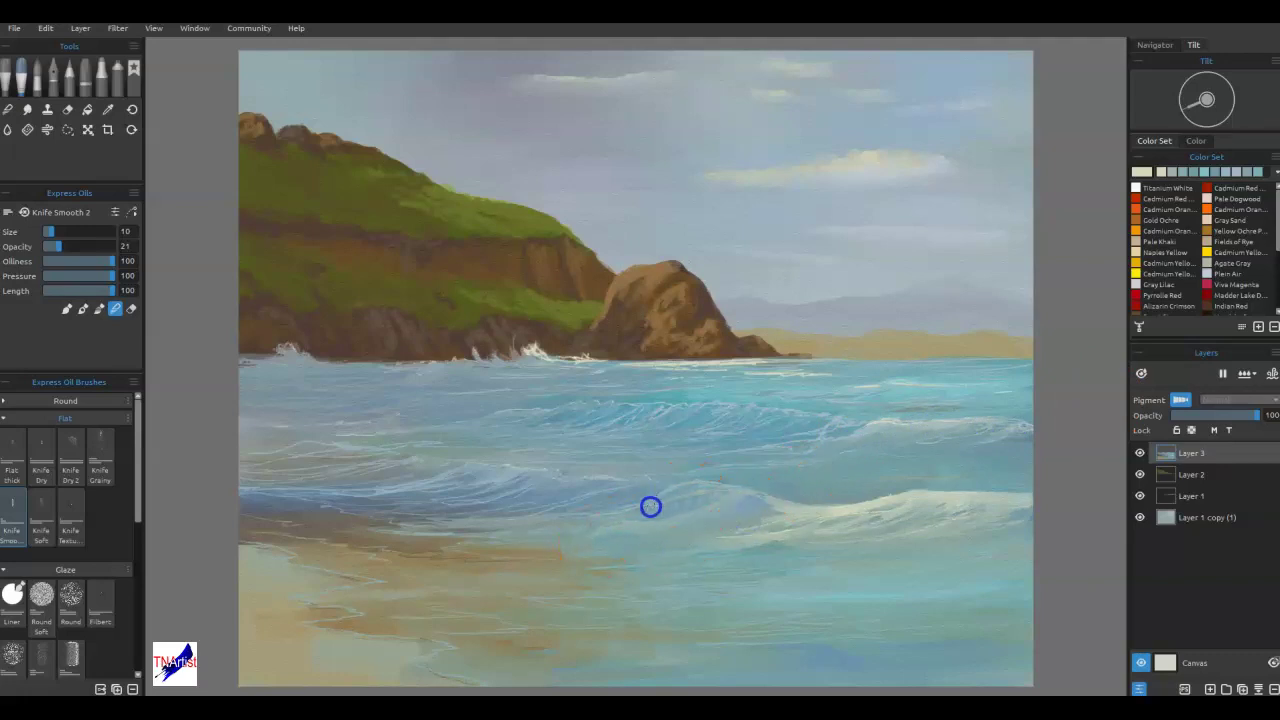
- Blend the water around the middle and distant waves, the ripples near the beach and the underside of the nearer wave's foam
mouse_move(560, 506)
left_mouse_down()
mouse_move(623, 503)
mouse_move(480, 500)
mouse_move(506, 503)
left_mouse_up()
mouse_move(731, 423)
left_mouse_down()
mouse_move(739, 412)
mouse_move(631, 434)
mouse_move(653, 417)
left_mouse_up()
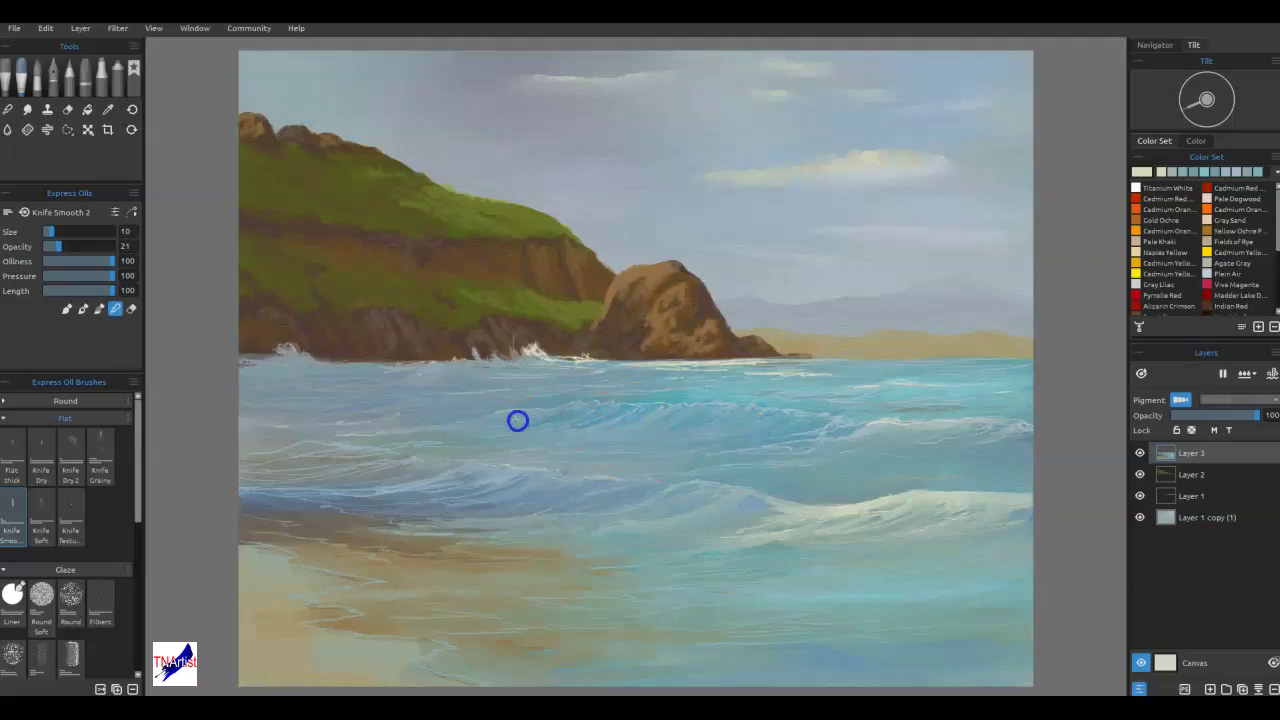
mouse_move(320, 466)
left_mouse_down()
mouse_move(354, 474)
mouse_move(311, 476)
left_mouse_up()
left_click_drag(285, 455, 251, 463)
left_click_drag(889, 543, 800, 539)
left_click_drag(951, 535, 994, 514)
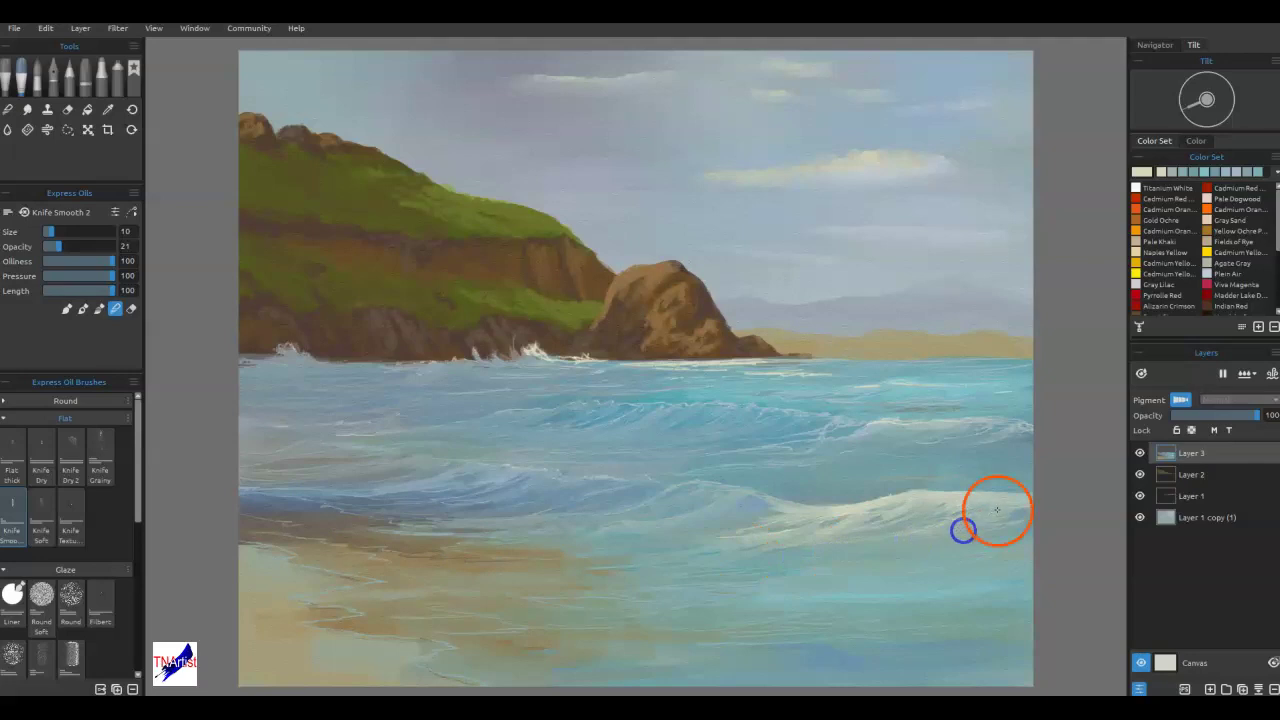
- Smooth the nearer wave's foam down its slope into the shallows with blending strokes
mouse_move(803, 564)
left_mouse_down()
mouse_move(858, 520)
mouse_move(574, 547)
left_mouse_up()
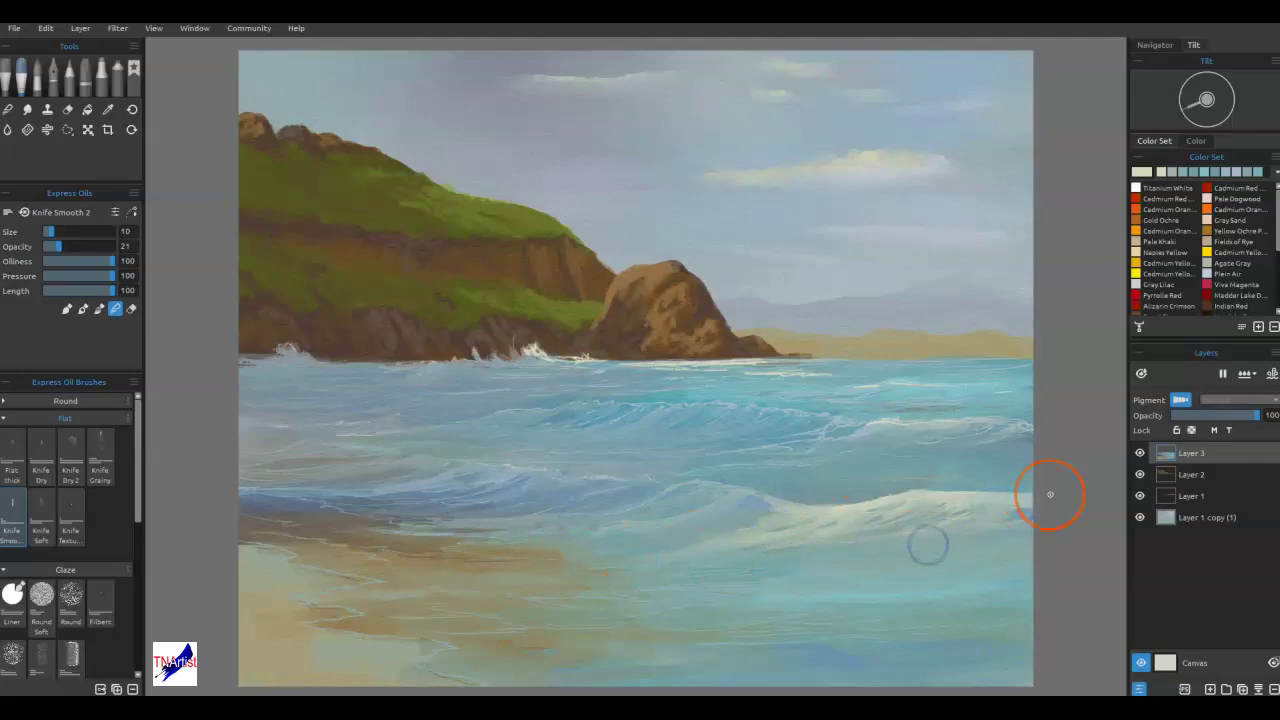
left_click_drag(721, 511, 702, 522)
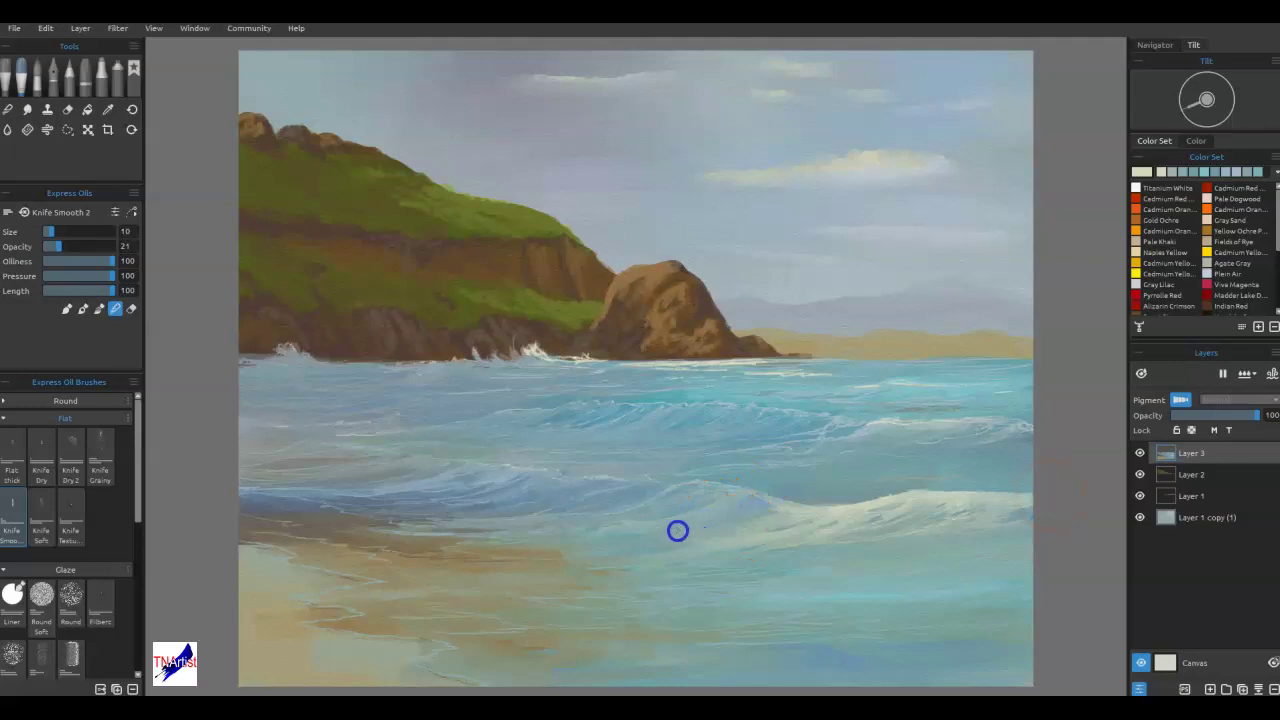
left_click_drag(620, 541, 652, 543)
left_click_drag(771, 529, 776, 515)
left_click_drag(711, 490, 669, 526)
left_click(650, 517)
left_click_drag(751, 517, 690, 542)
left_click_drag(799, 519, 752, 534)
left_click_drag(848, 509, 754, 543)
left_click_drag(735, 538, 621, 560)
- Soften the distant wave's foam and smudge the spray along the base of the headland and rock
left_click_drag(897, 437, 885, 427)
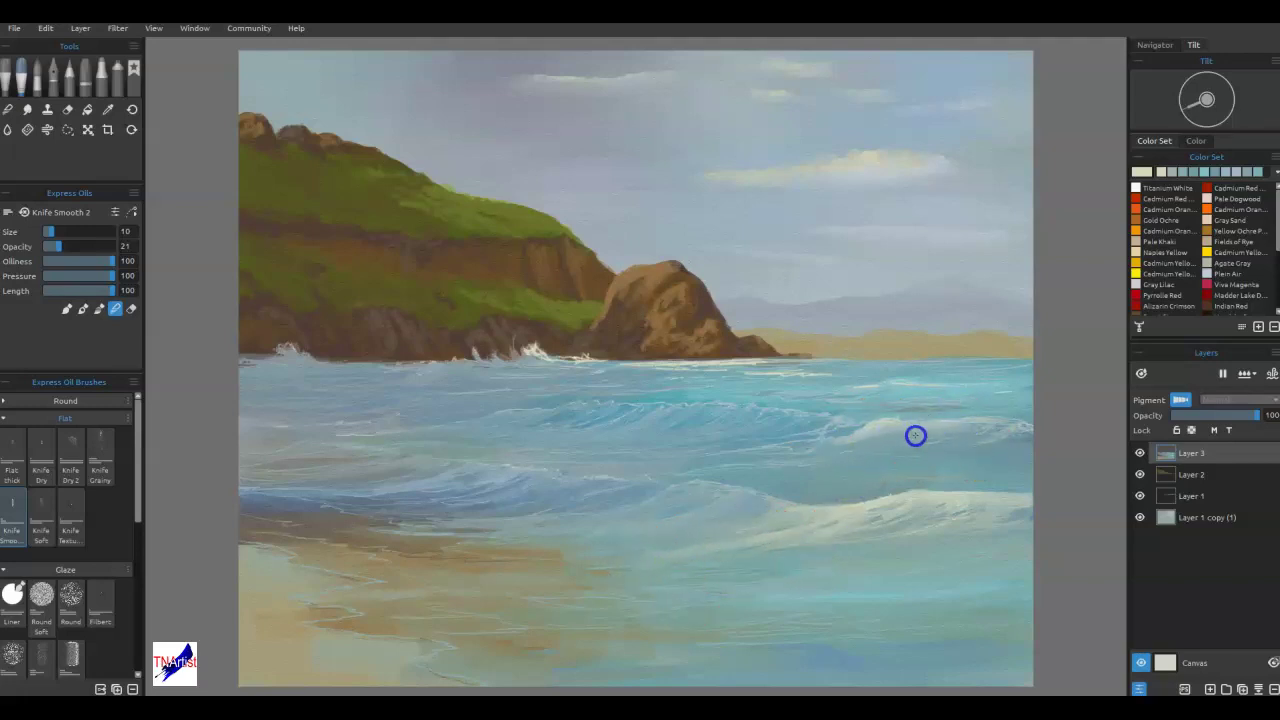
left_click_drag(828, 444, 800, 446)
left_click_drag(539, 358, 540, 360)
left_click_drag(749, 363, 760, 361)
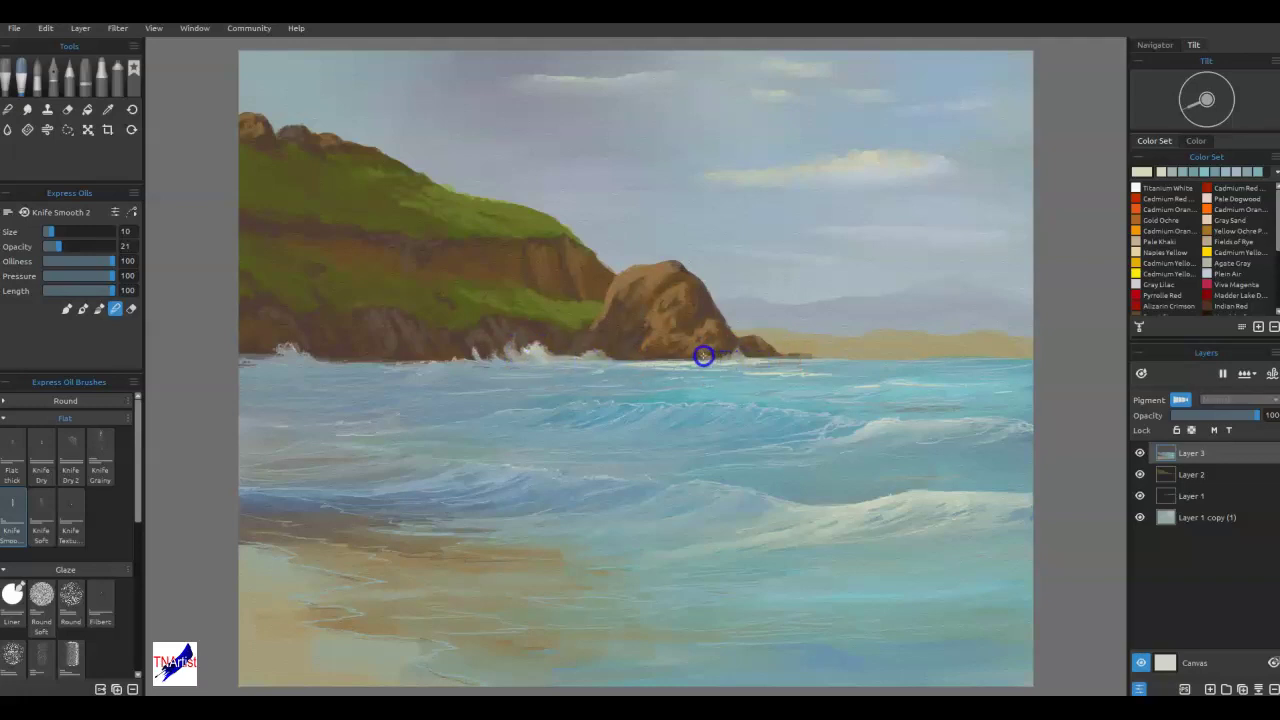
left_click_drag(700, 350, 744, 357)
left_click_drag(309, 354, 303, 357)
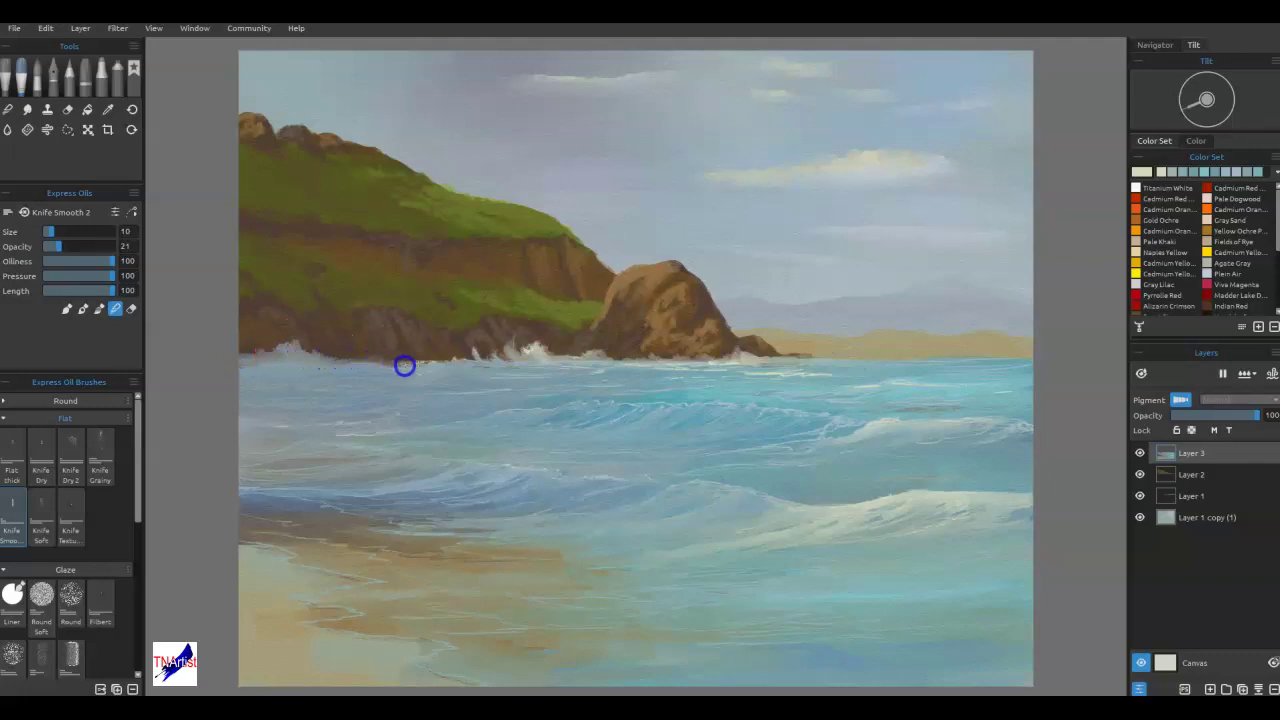
left_click_drag(543, 351, 526, 351)
- Blend the crest of the dark blue wave near the beach and the foam and ripples around the distant wave
left_click(643, 480)
left_click_drag(584, 480, 548, 470)
left_click(500, 484)
left_click_drag(437, 490, 504, 464)
left_click_drag(850, 437, 850, 437)
mouse_move(731, 400)
left_mouse_down()
mouse_move(794, 369)
mouse_move(824, 376)
left_mouse_up()
left_click(864, 442)
- Brighten the paint colour to a lighter cream, stroke it on the nearer wave's crest and undo the last stroke
double_click(1141, 171)
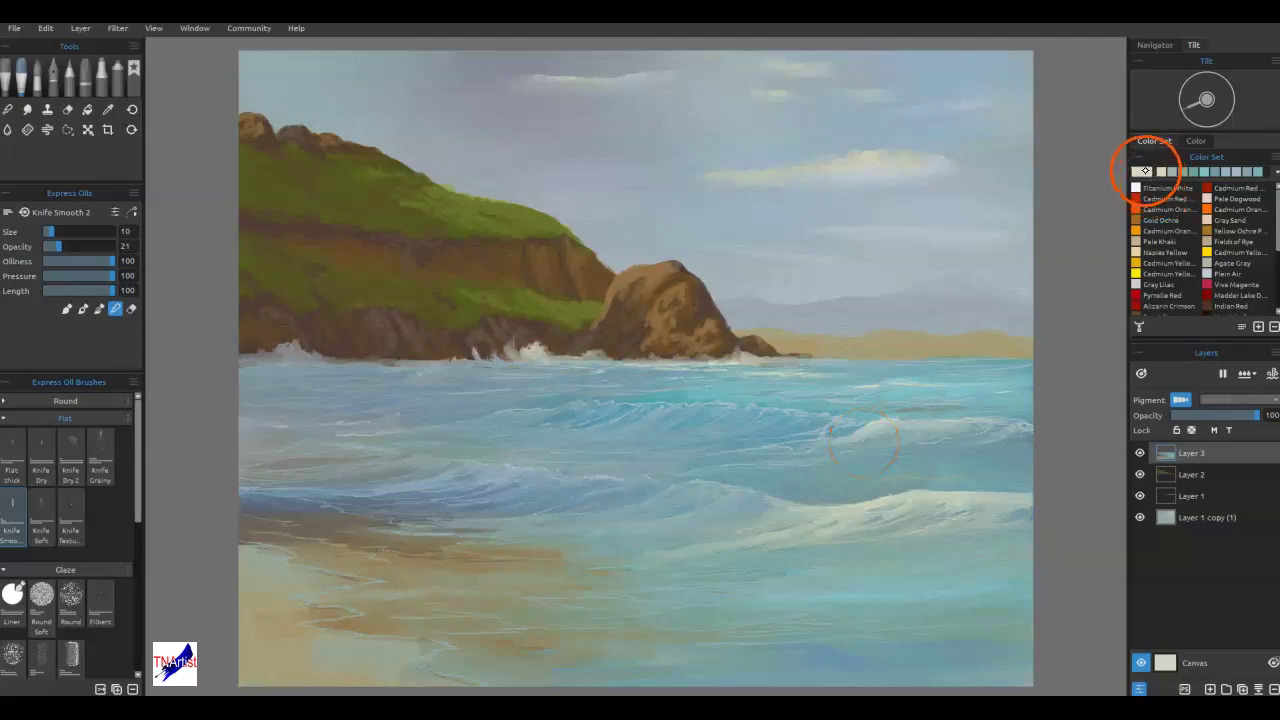
left_click_drag(794, 277, 794, 233)
left_click(729, 471)
left_click(860, 504)
mouse_move(860, 504)
left_mouse_down()
mouse_move(929, 415)
mouse_move(914, 486)
mouse_move(930, 495)
left_mouse_up()
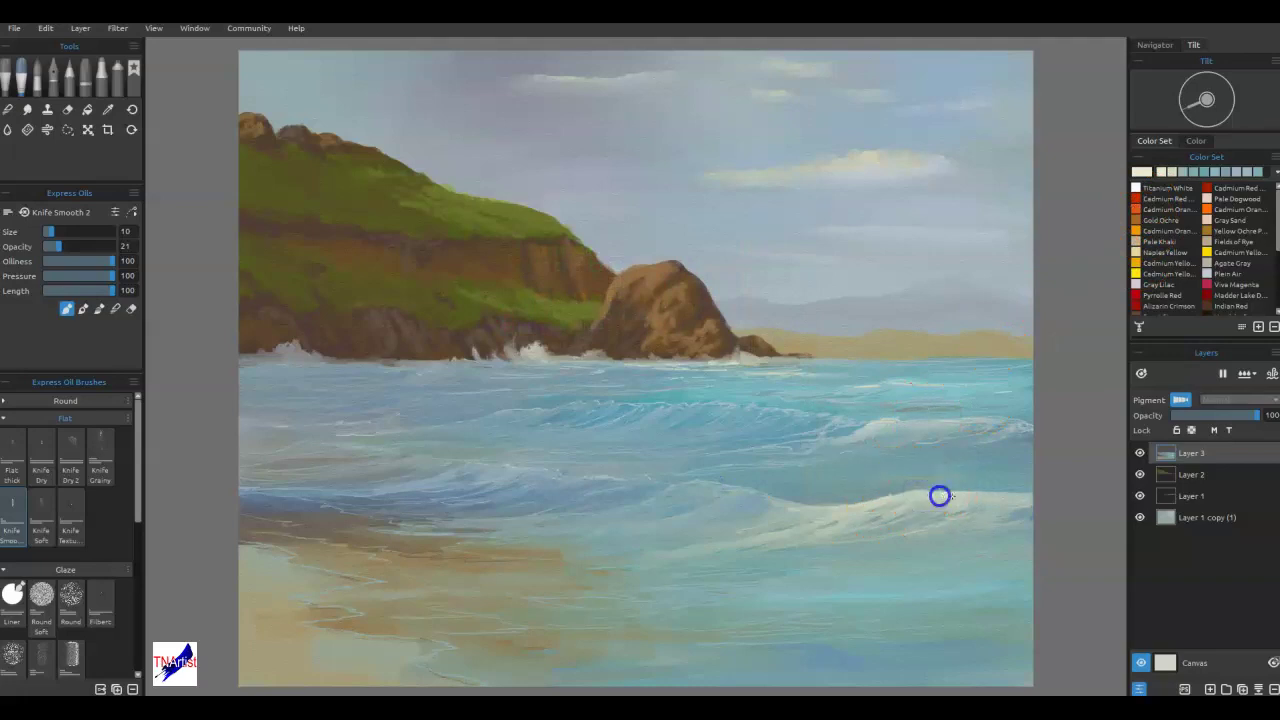
mouse_move(817, 592)
left_mouse_down()
mouse_move(800, 616)
mouse_move(871, 574)
left_mouse_up()
key("ctrl+z")
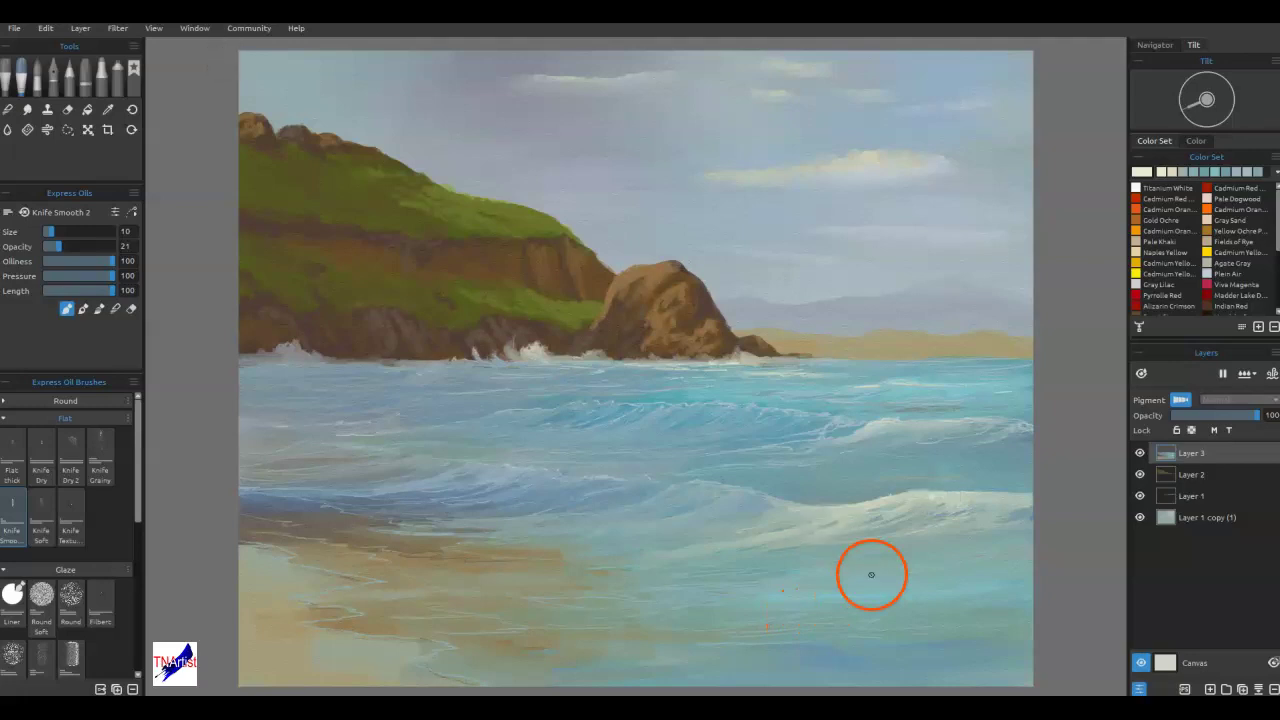
- Add a new layer above Layer 3, turn off its pigment option and set its blend mode to Overlay
left_click(1210, 689)
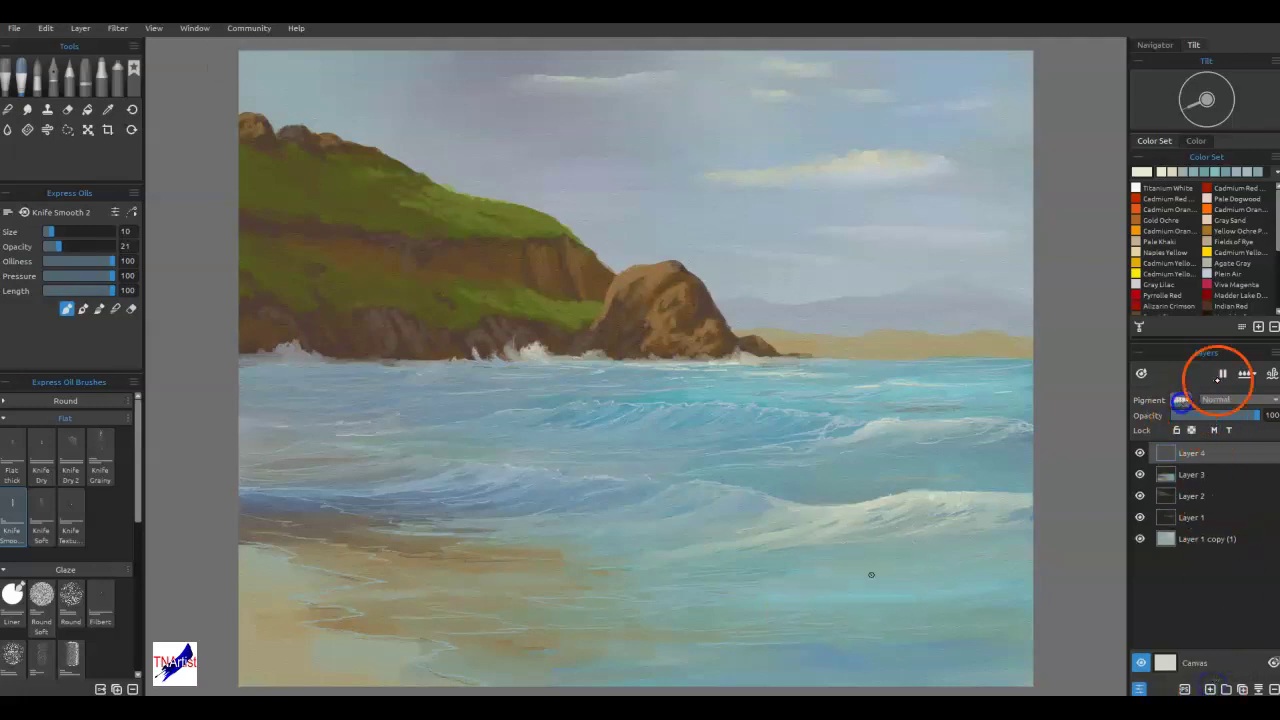
left_click(1228, 399)
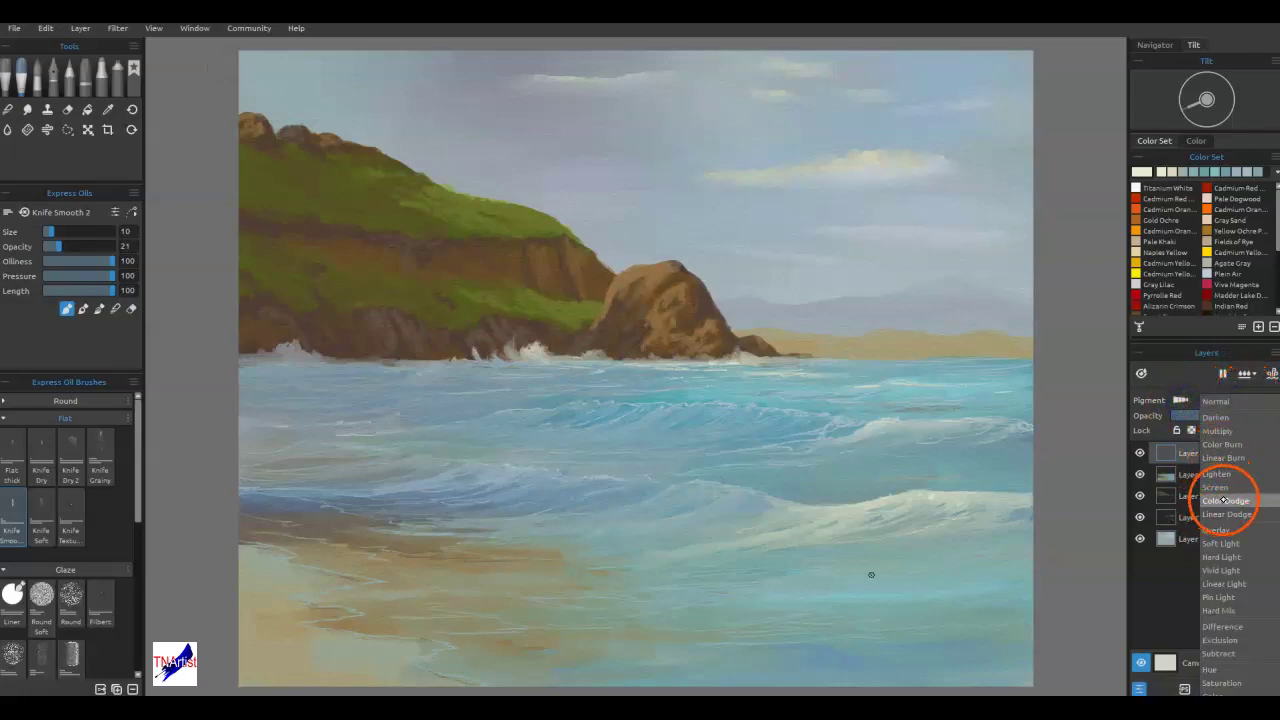
left_click(1222, 529)
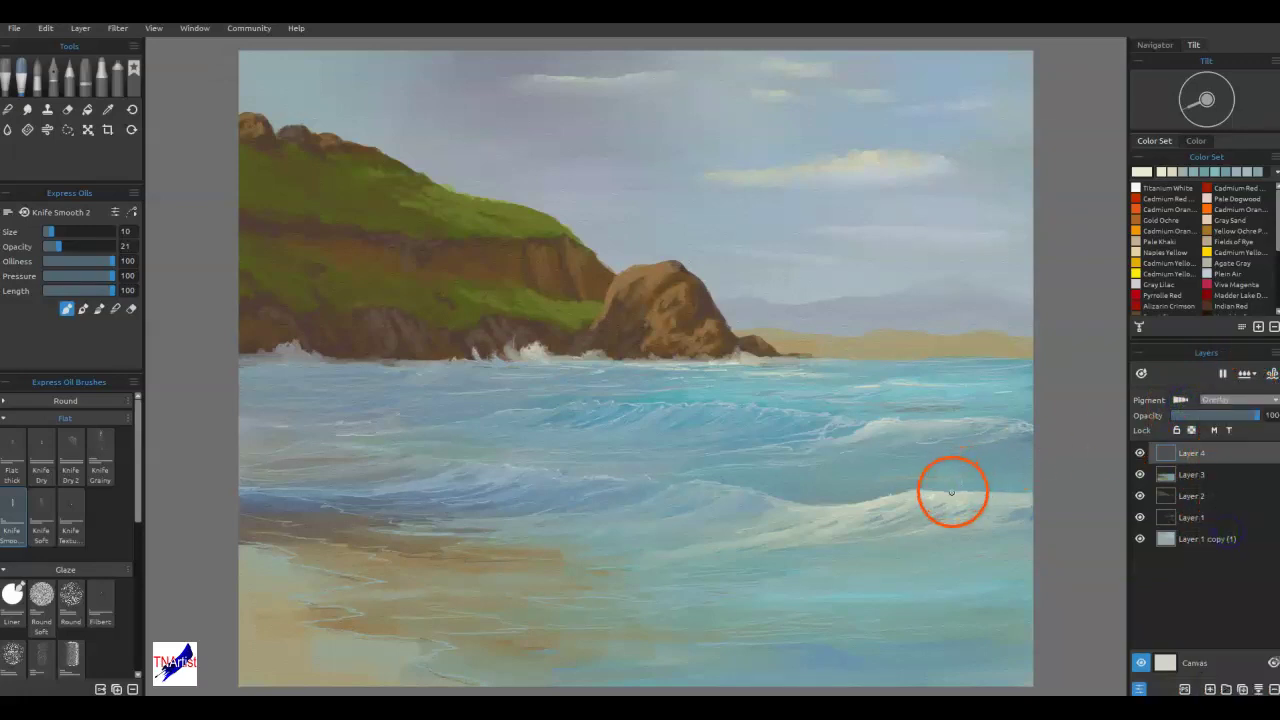
- Paint bright cream highlights along the crest and down the foam of the nearer wave on the Overlay layer
left_click_drag(980, 496, 906, 497)
left_click(960, 502)
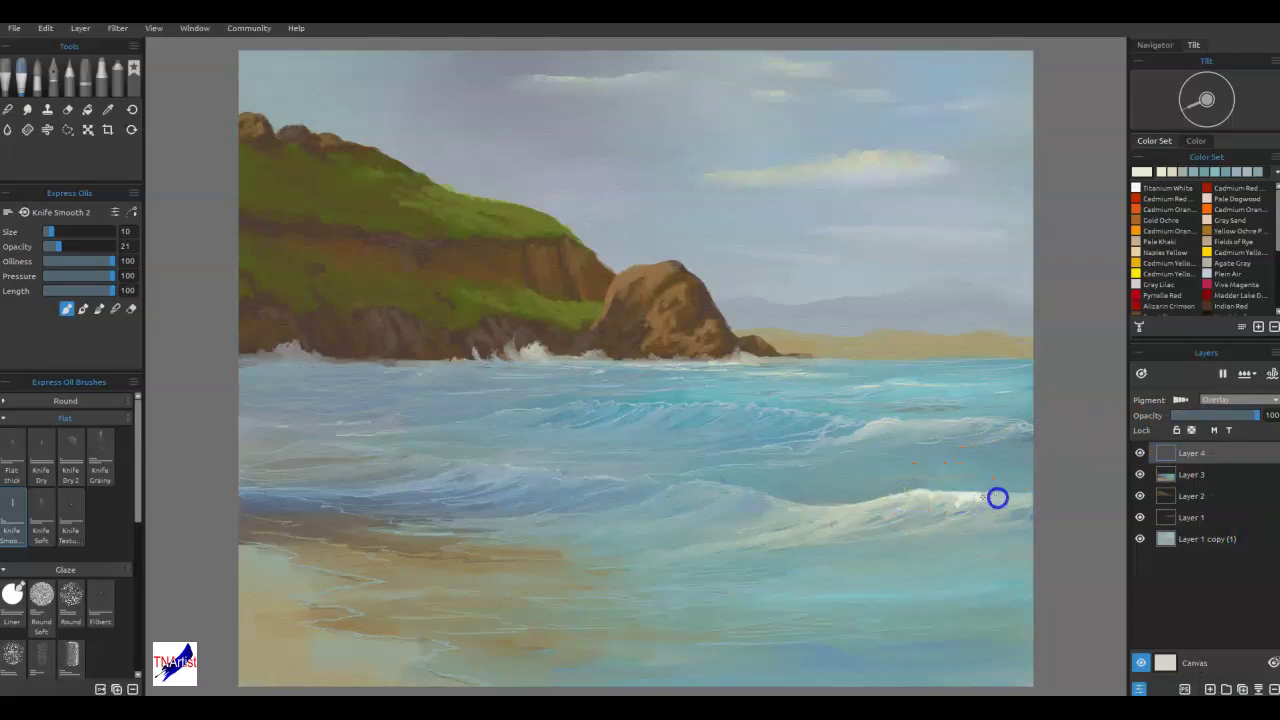
left_click_drag(1001, 497, 913, 495)
left_click(946, 500)
left_click_drag(1001, 494, 885, 532)
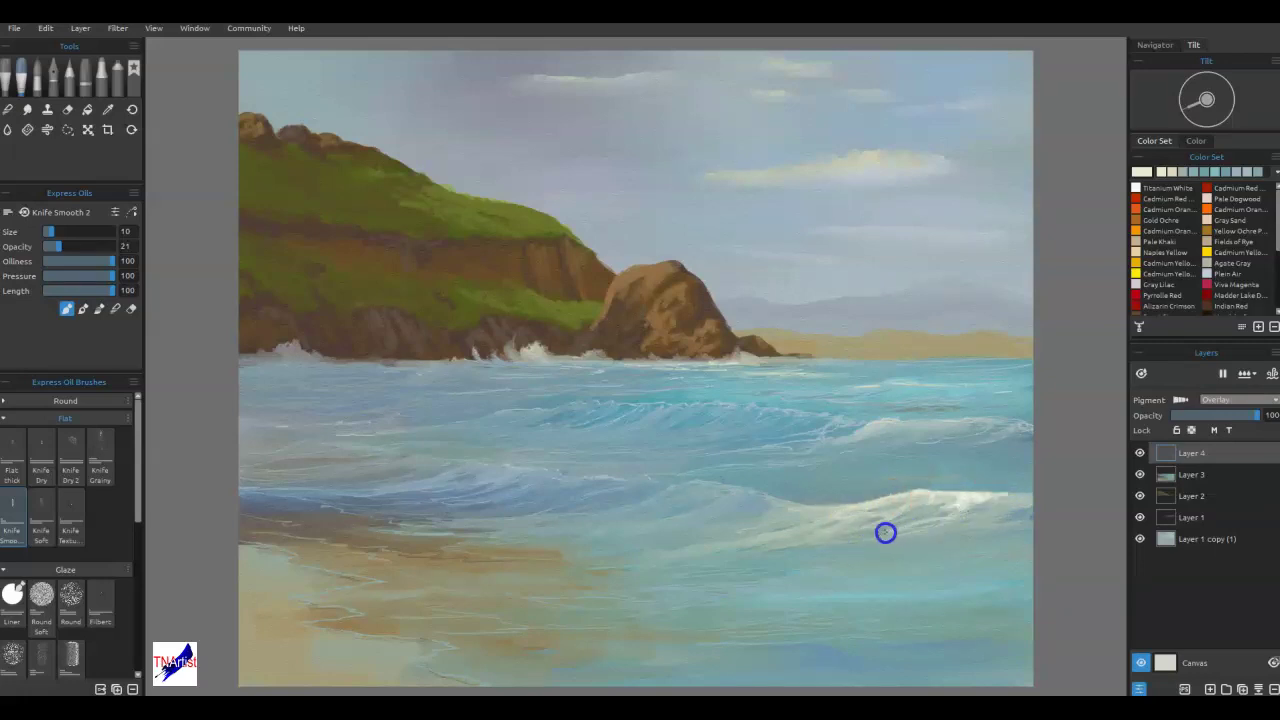
- Highlight the distant wave's crest with the Knife Grainy oil brush at size 10, and blend the highlights on both waves
left_click_drag(985, 386, 889, 424)
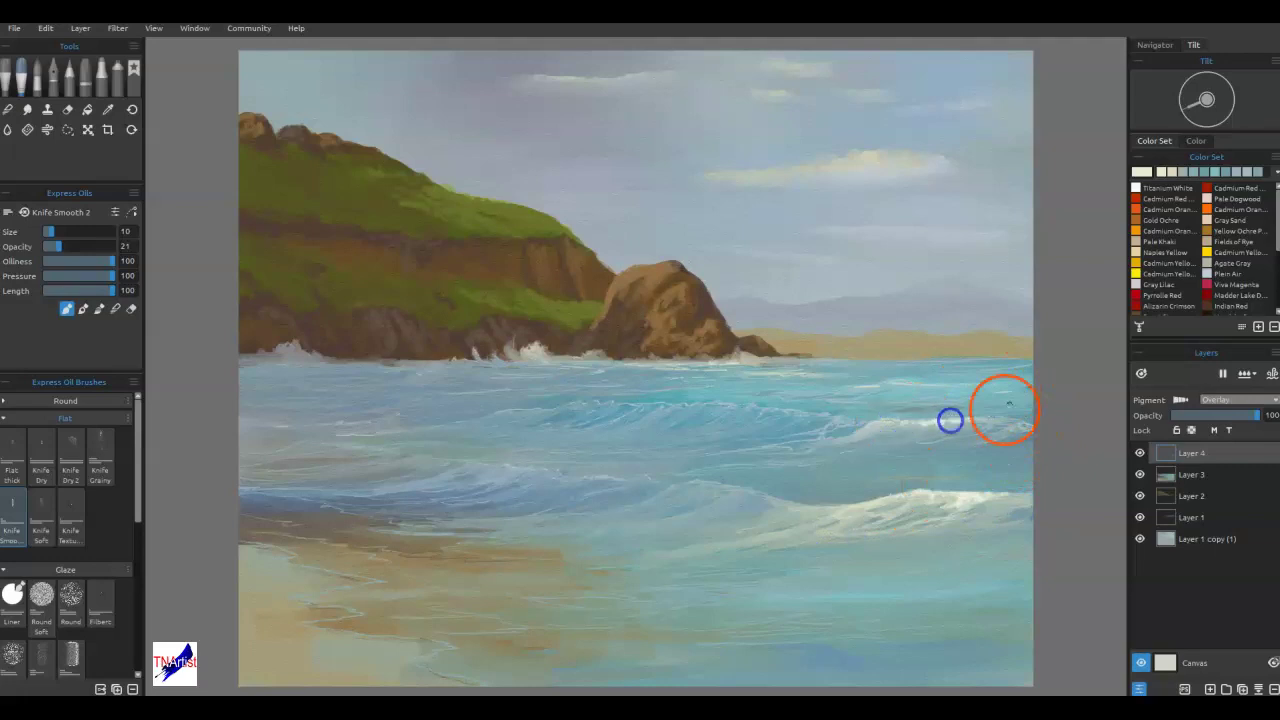
left_click(100, 456)
key("[")
key("[")
key("[")
key("[")
key("[")
mouse_move(858, 419)
left_mouse_down()
mouse_move(841, 417)
mouse_move(876, 430)
mouse_move(989, 415)
left_mouse_up()
key("n")
left_click_drag(873, 430, 875, 428)
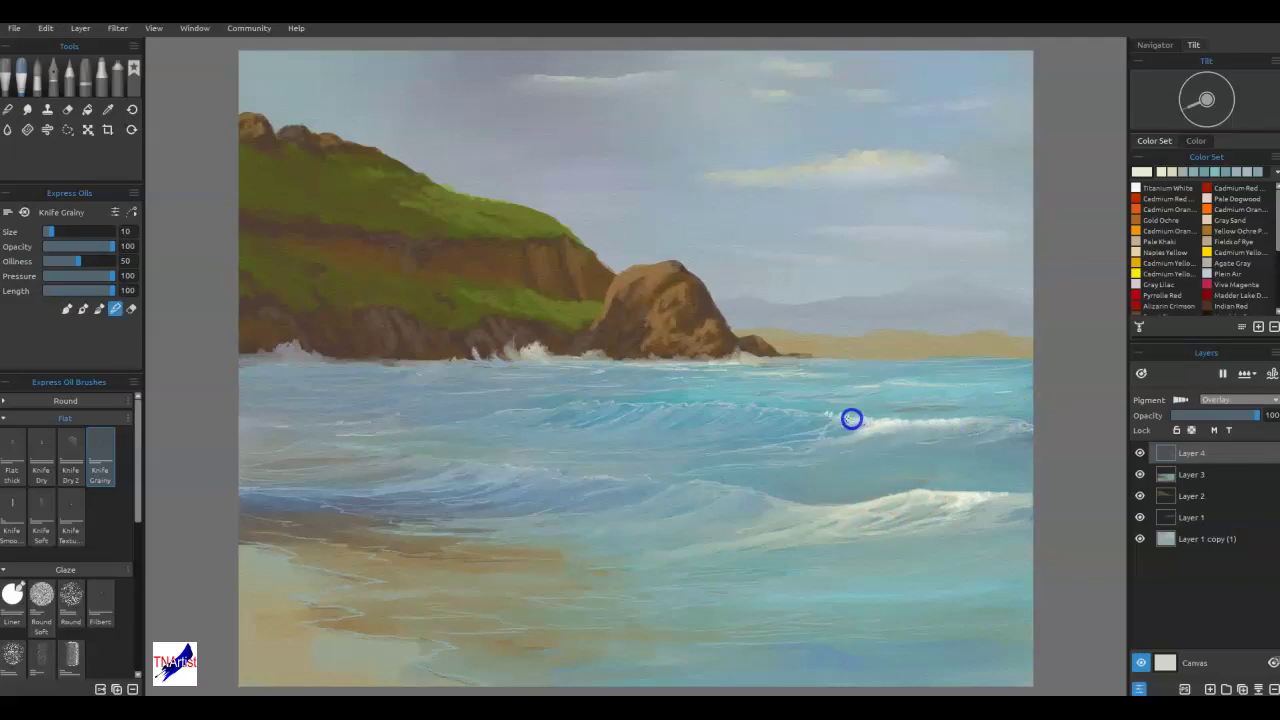
left_click_drag(852, 427, 811, 428)
mouse_move(948, 492)
left_mouse_down()
mouse_move(914, 517)
mouse_move(937, 508)
mouse_move(804, 515)
left_mouse_up()
- Add fine cream highlights to the distant wave's crest and the ripples behind it with the Charcoal 3 pencil
left_click(66, 79)
left_click_drag(820, 416, 822, 415)
left_click(816, 413)
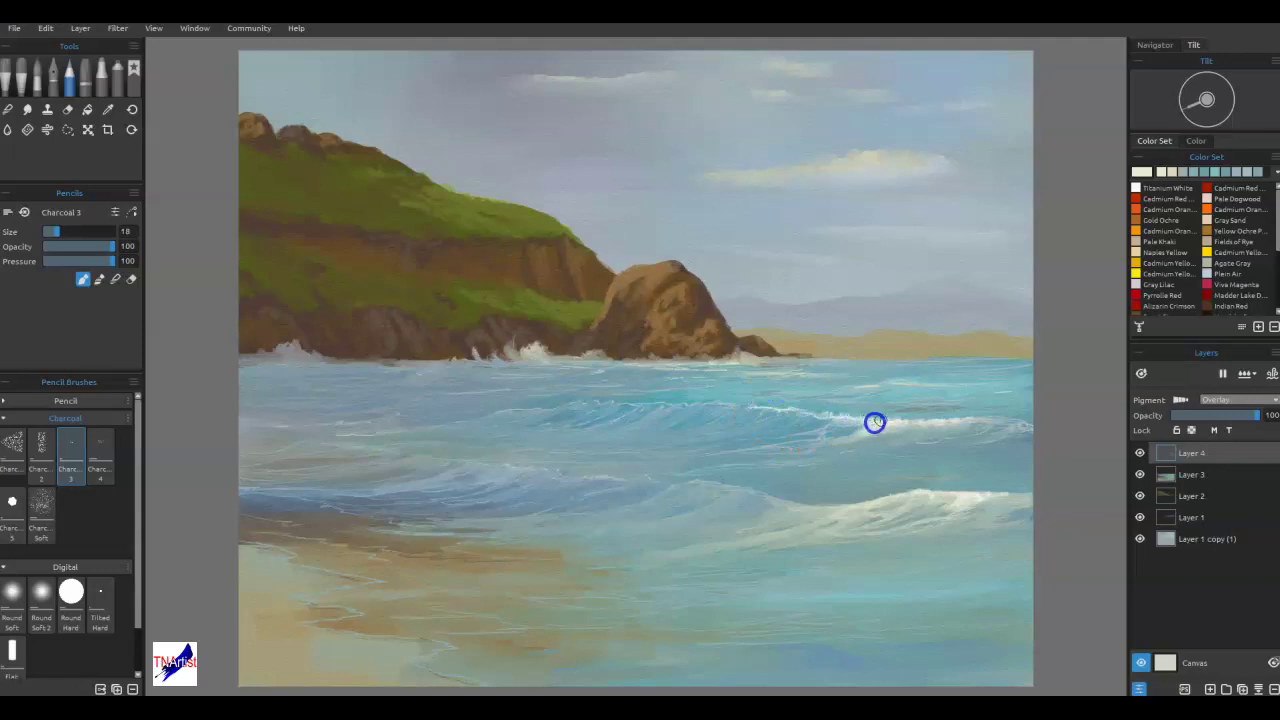
left_click(881, 384)
left_click(811, 394)
left_click_drag(867, 401, 951, 399)
left_click(741, 373)
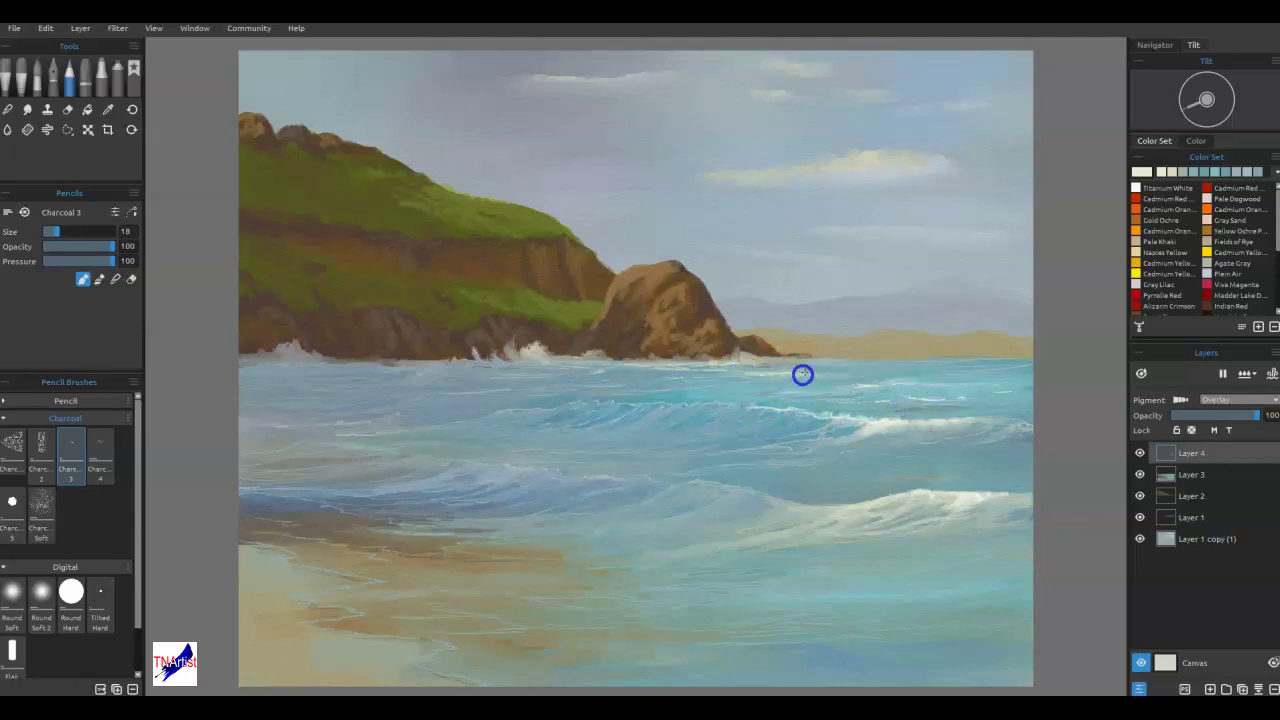
- Draw fine cream highlights on the foam and water along the base of the rocks
left_click_drag(683, 371, 666, 366)
mouse_move(548, 350)
left_mouse_down()
mouse_move(538, 346)
mouse_move(613, 364)
left_mouse_up()
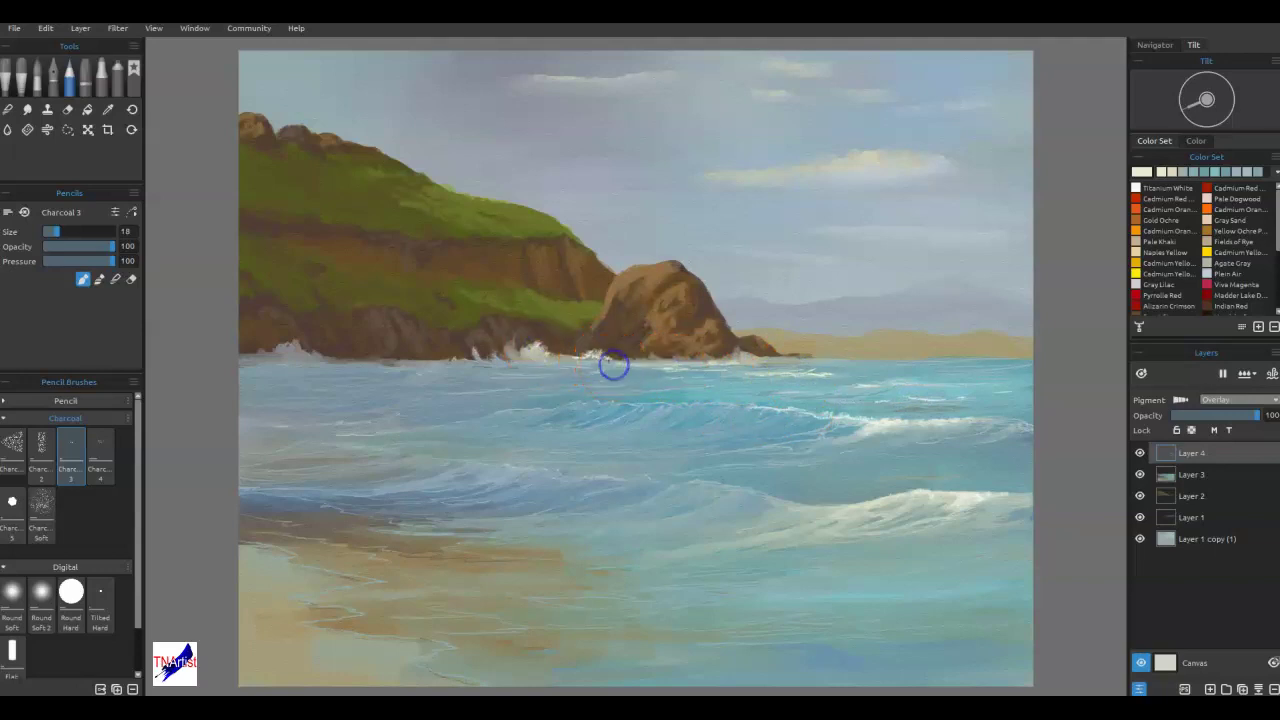
left_click(717, 366)
left_click_drag(748, 360, 768, 362)
- Draw a thin bright foam line along the nearer wave's crest and accent the distant wave's foam
mouse_move(726, 486)
left_mouse_down()
mouse_move(694, 480)
mouse_move(827, 507)
mouse_move(916, 491)
left_mouse_up()
left_click(769, 497)
mouse_move(866, 430)
left_mouse_down()
mouse_move(972, 432)
mouse_move(937, 420)
left_mouse_up()
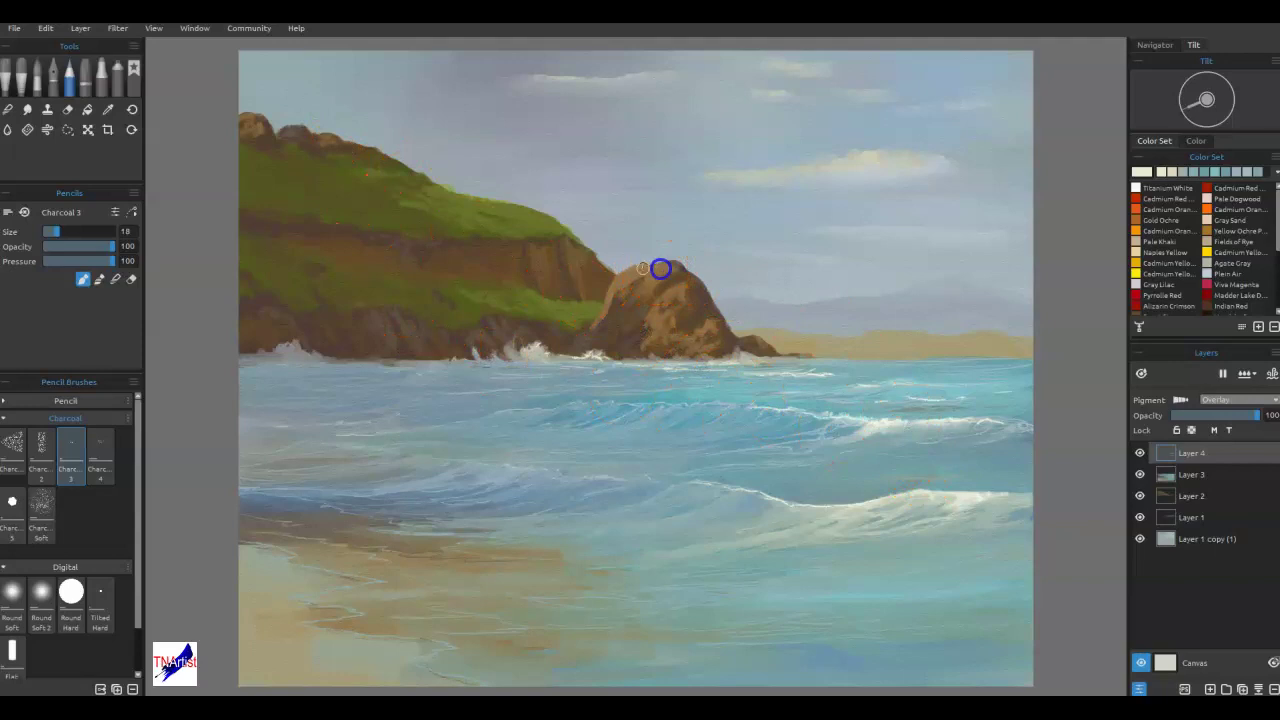
left_click_drag(656, 270, 651, 265)
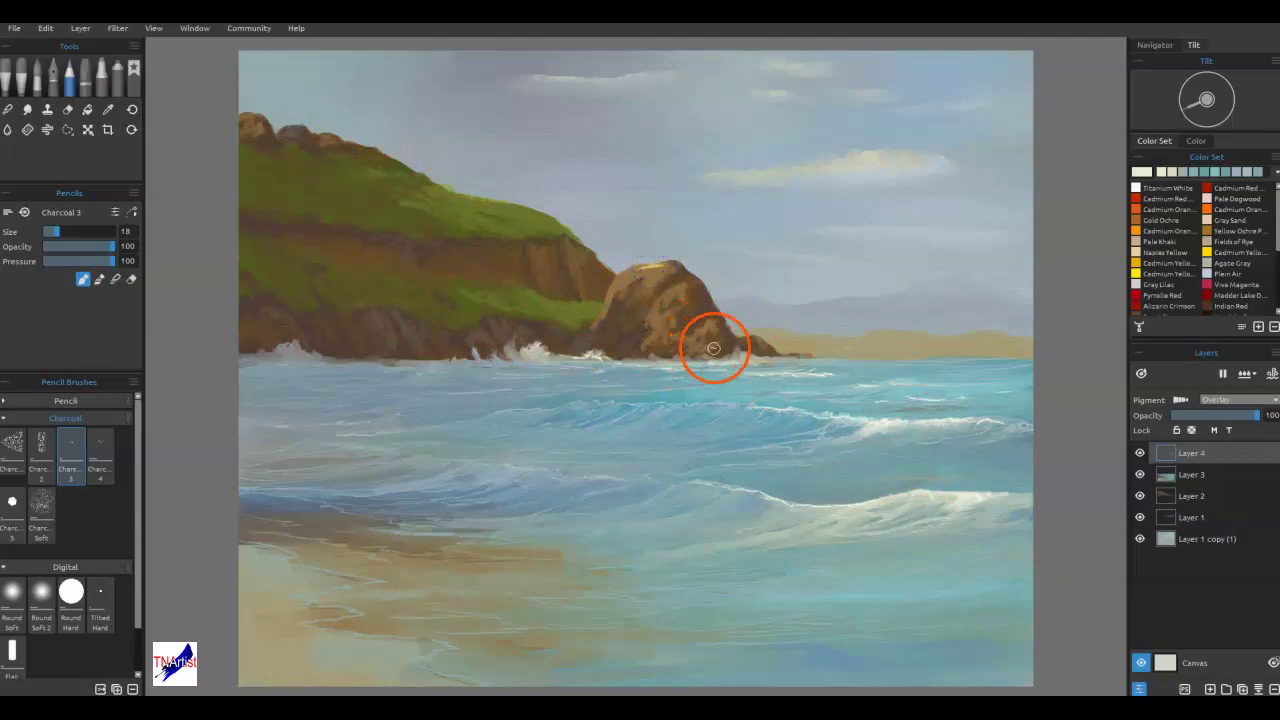
left_click(655, 268, "alt")
left_click(653, 269, "alt")
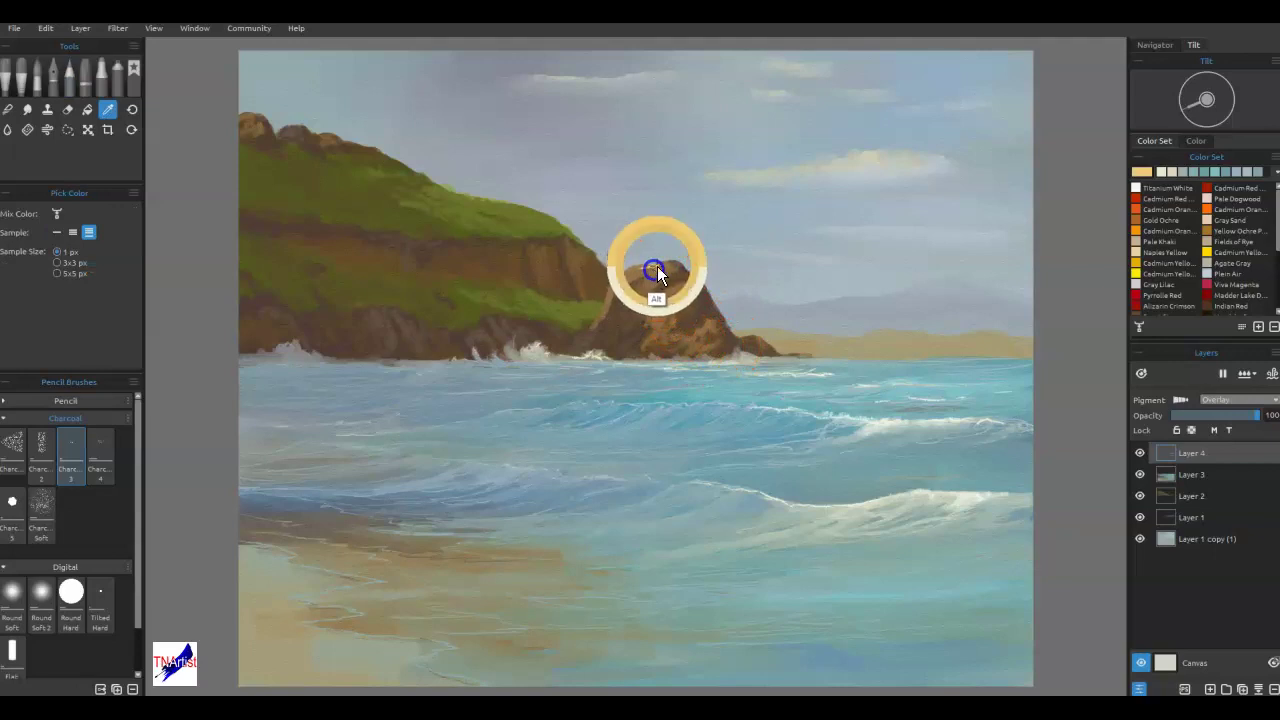
mouse_move(648, 267)
left_mouse_down()
mouse_move(665, 269)
mouse_move(621, 273)
mouse_move(652, 280)
left_mouse_up()
key("b")
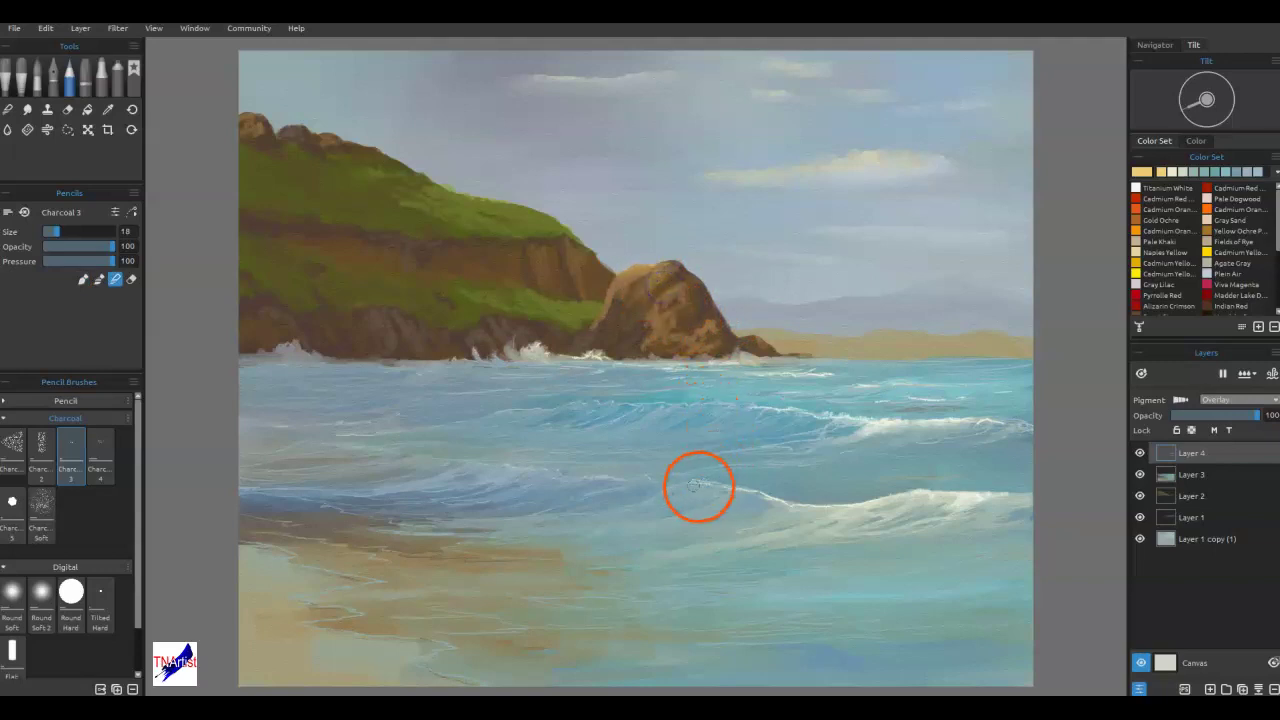
left_click(36, 78)
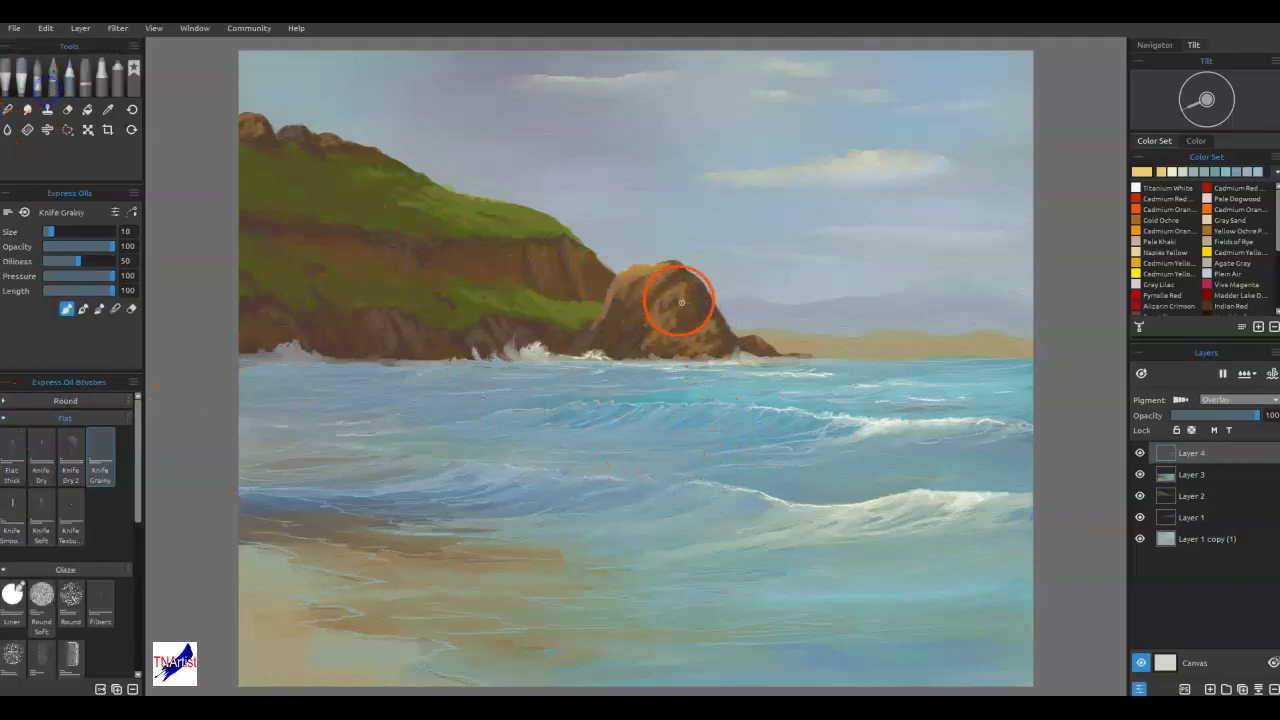
left_click_drag(662, 266, 665, 270)
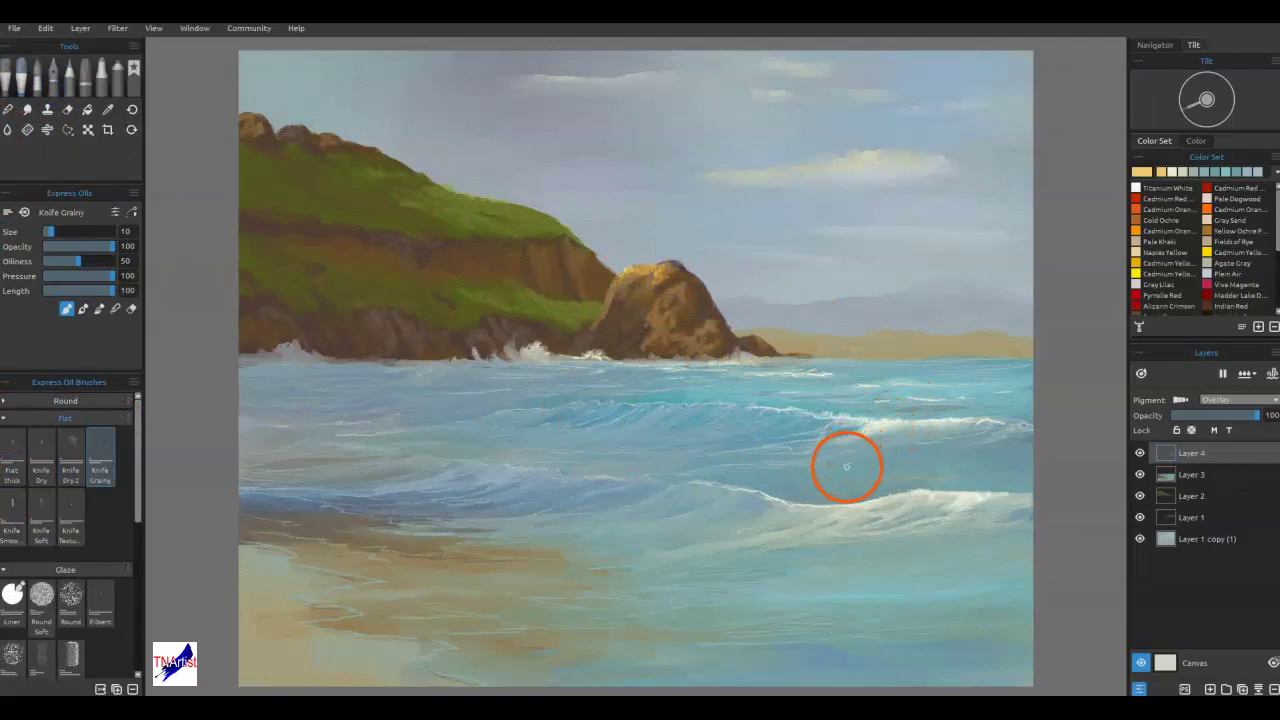
key("ctrl+z")
key("ctrl+z")
key("ctrl+z")
key("ctrl+z")
key("ctrl+z")
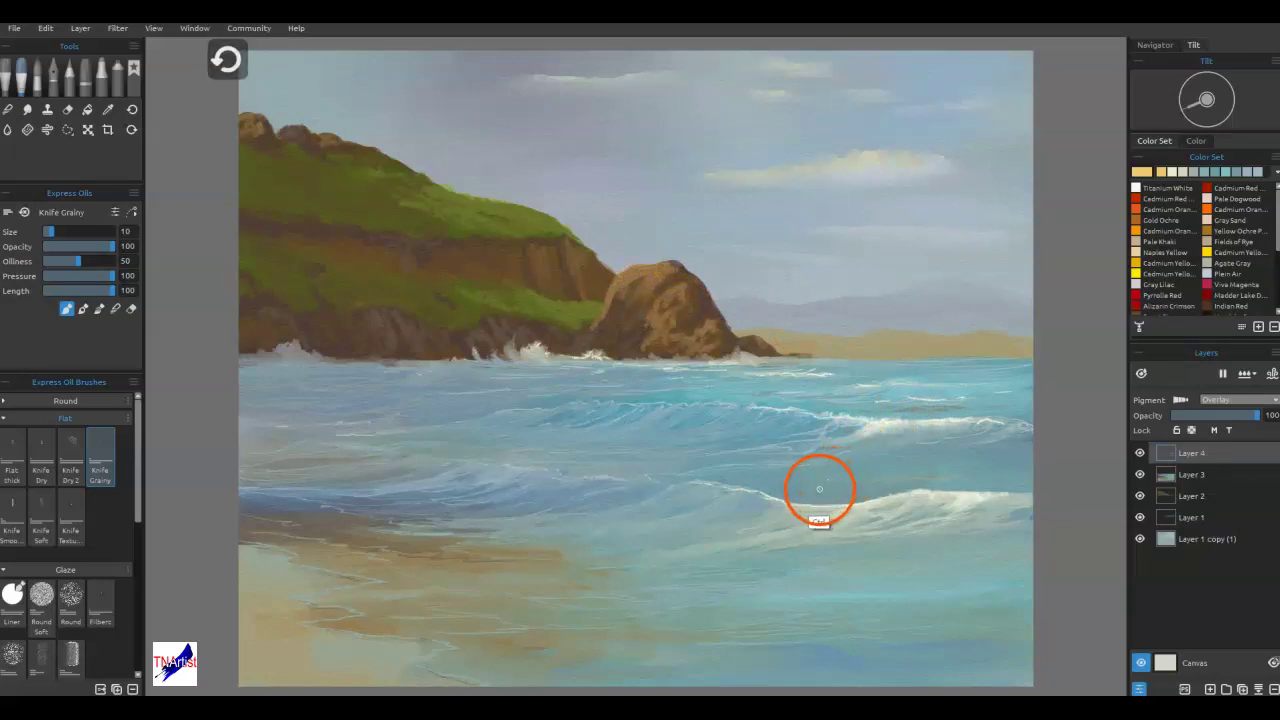
- On Layer 2, sample the rock's brown, mix a lighter, less saturated tan and paint highlights across the rock's top
left_click(1190, 495)
mouse_move(665, 308)
left_mouse_down()
mouse_move(644, 270)
mouse_move(677, 257)
mouse_move(634, 249)
mouse_move(631, 279)
left_mouse_up()
left_click(656, 276, "alt")
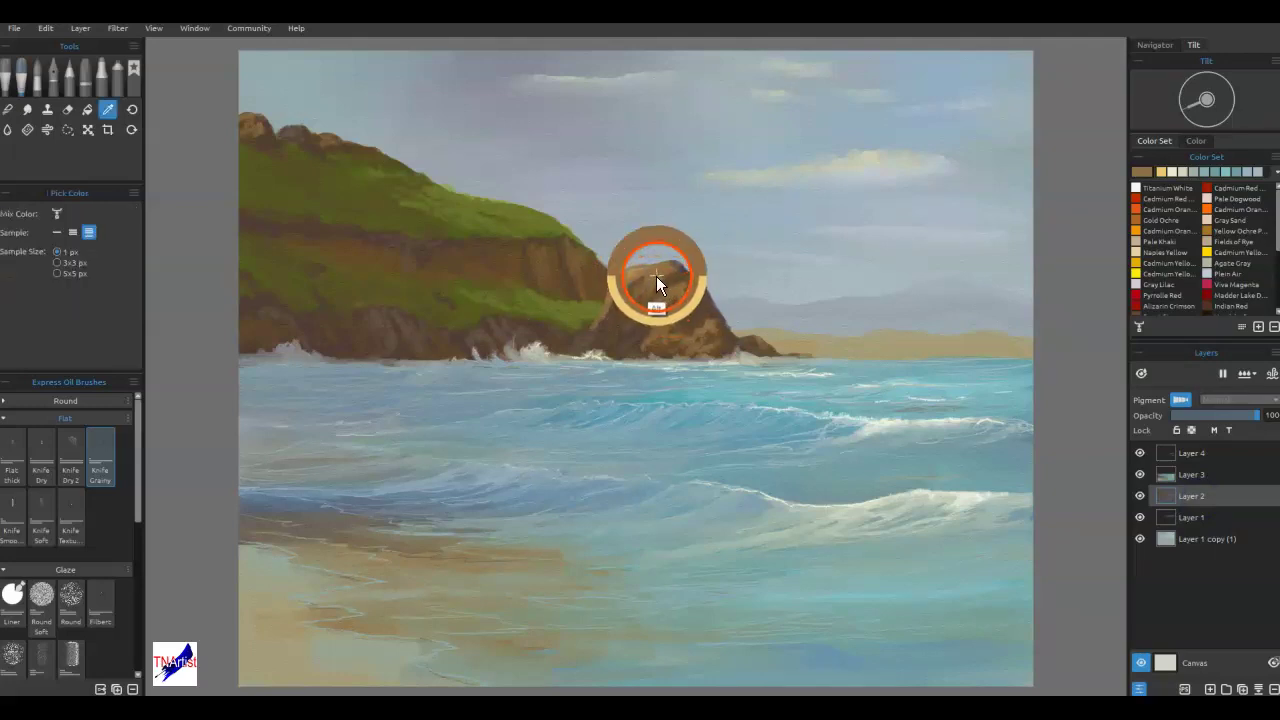
left_click(1142, 171)
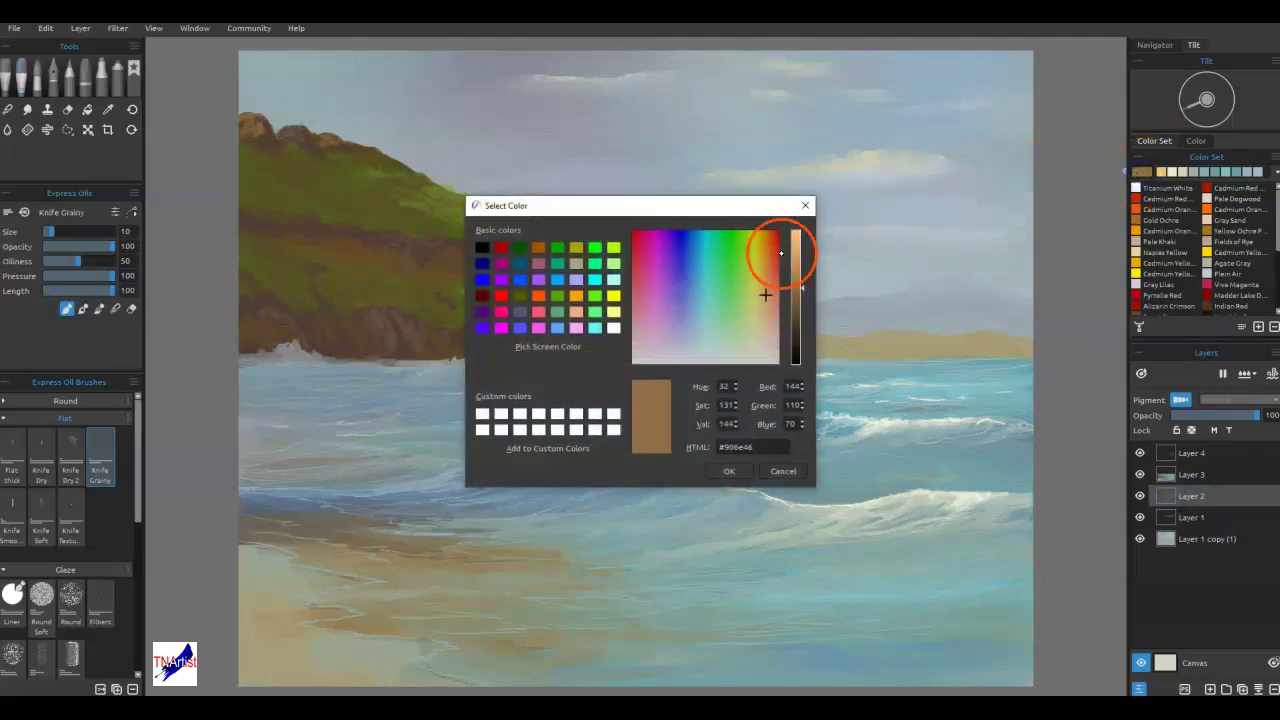
left_click_drag(799, 280, 795, 274)
left_click(763, 307)
left_click(730, 470)
mouse_move(661, 268)
left_mouse_down()
mouse_move(629, 271)
mouse_move(651, 271)
mouse_move(611, 296)
left_mouse_up()
- Paint tan highlights over the face and lower boulders of the rock with the Knife Smooth 2 brush
left_click(12, 512)
left_click(673, 290)
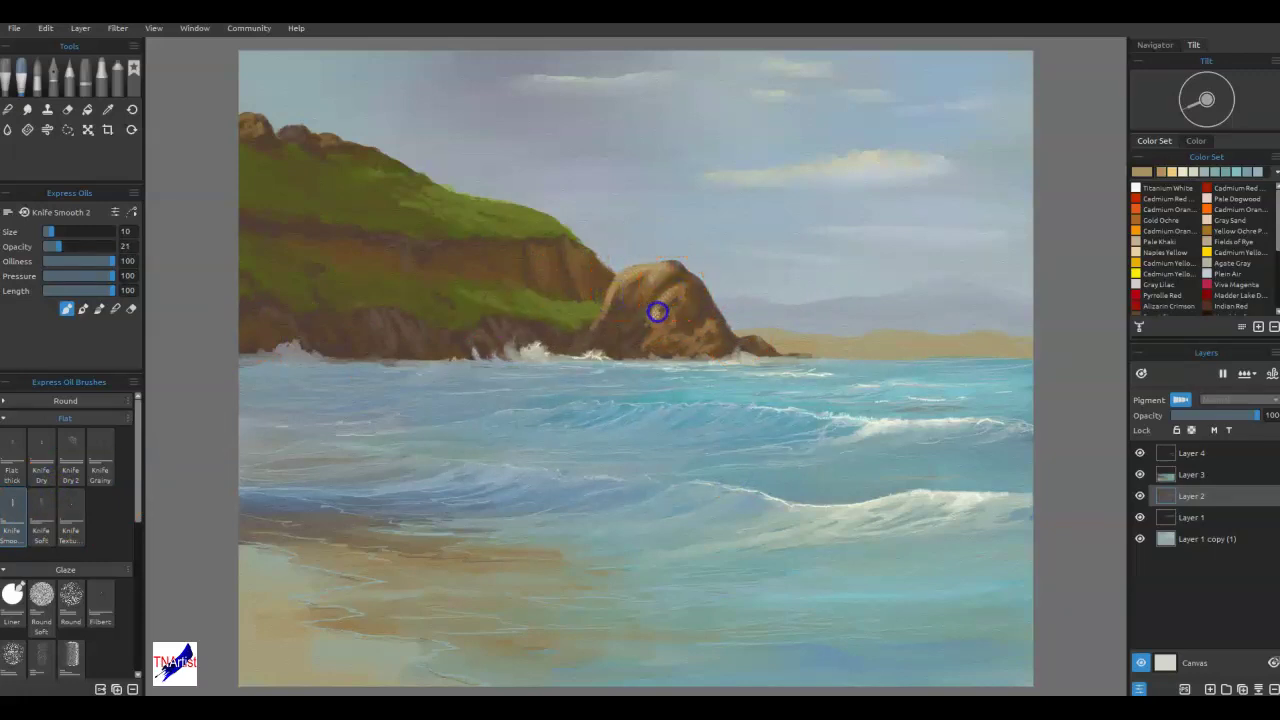
left_click_drag(693, 260, 617, 296)
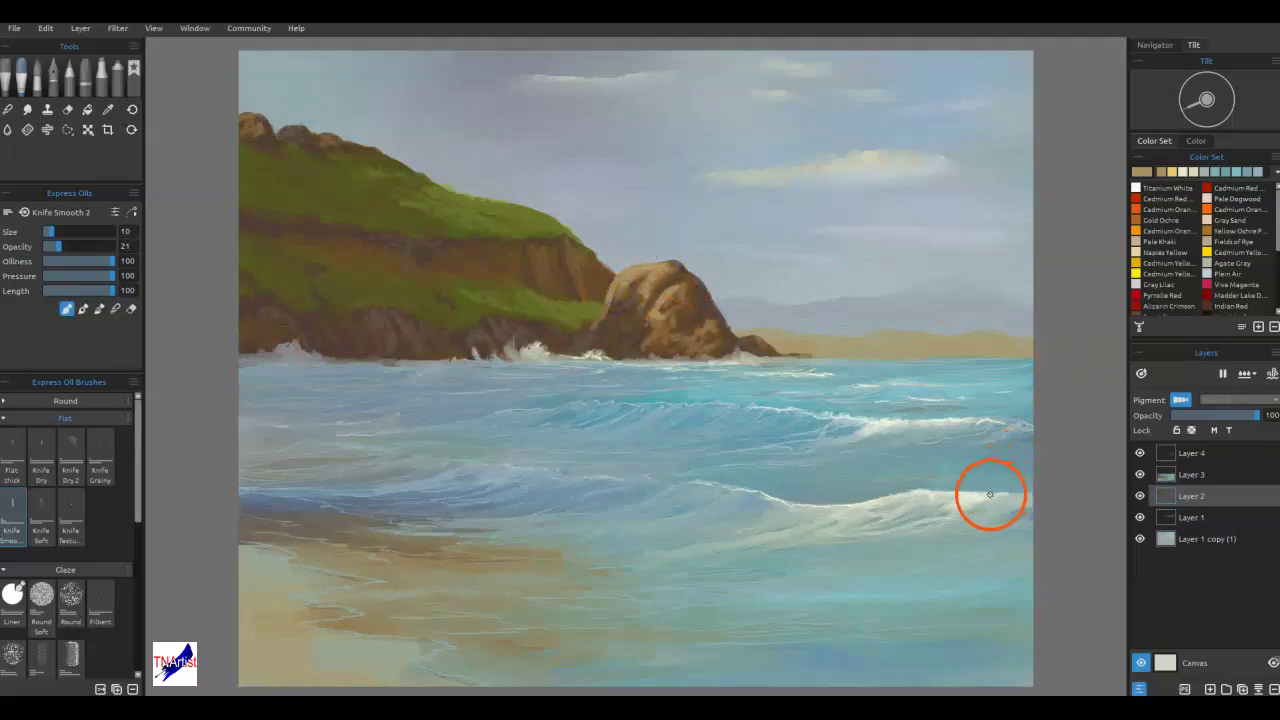
left_click_drag(810, 372, 706, 323)
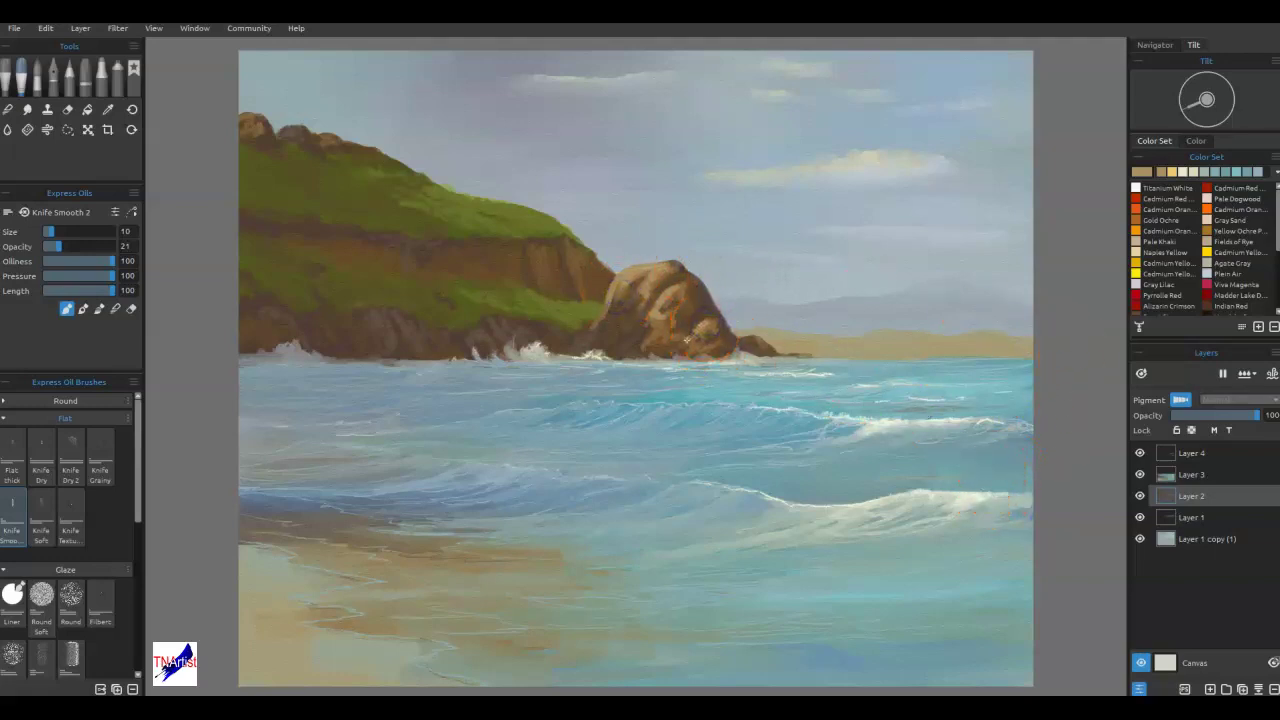
mouse_move(903, 497)
left_mouse_down()
mouse_move(877, 551)
mouse_move(697, 477)
mouse_move(672, 412)
left_mouse_up()
- Sample the headland's green and paint grass highlights along the upper ridge and the lower slope beside the rock
mouse_move(555, 300)
left_mouse_down()
mouse_move(609, 320)
mouse_move(551, 346)
mouse_move(572, 309)
mouse_move(581, 334)
mouse_move(582, 320)
left_mouse_up()
left_click(569, 313, "alt")
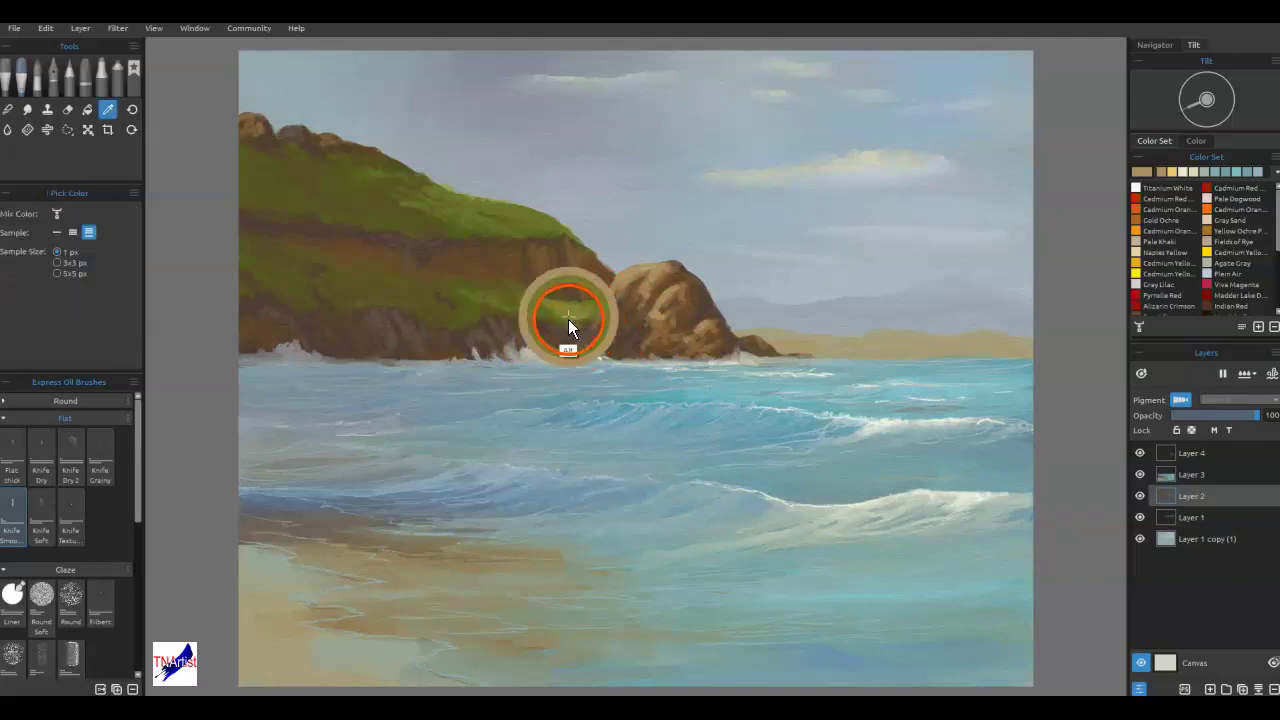
left_click_drag(441, 186, 537, 216)
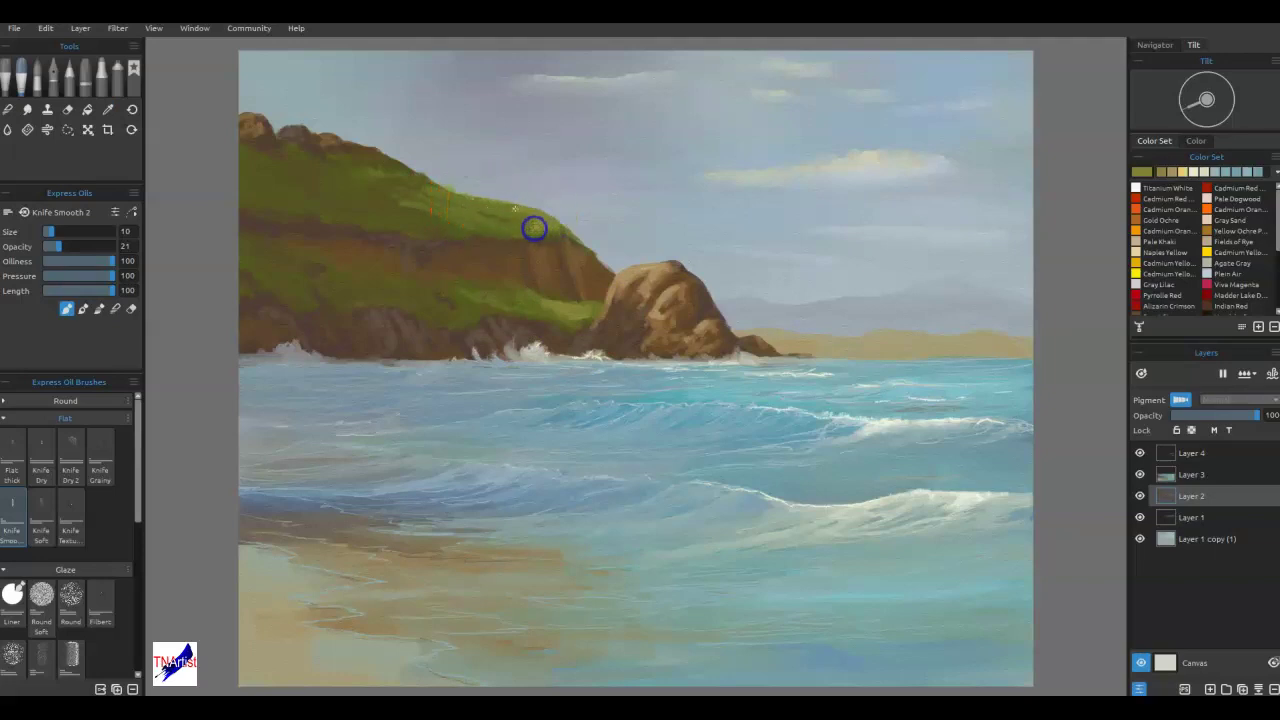
left_click(576, 139)
left_click_drag(573, 324, 592, 314)
- Mix a lighter yellowish green (#9a973e) from the headland's grass and paint highlights on the slope beside the rock and the upper ridge
left_click(542, 214)
left_click(1148, 173)
left_click(796, 281)
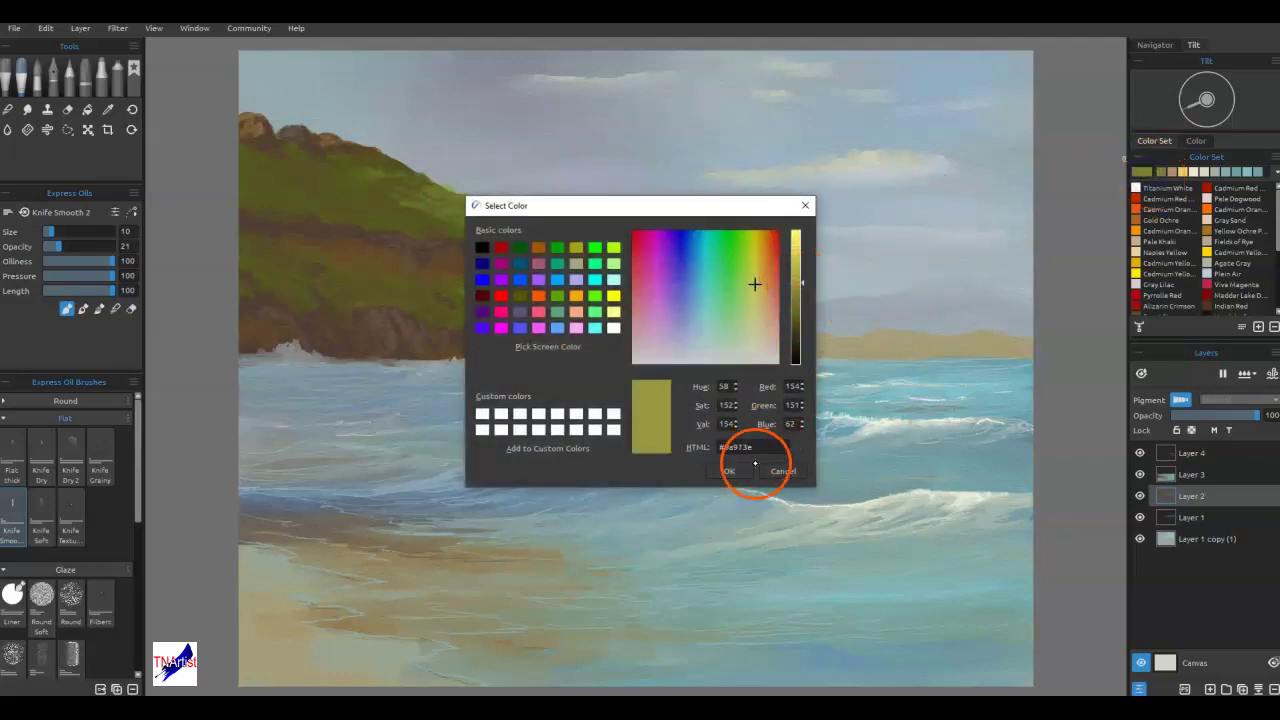
left_click(742, 473)
left_click_drag(569, 321, 588, 312)
left_click_drag(544, 222, 547, 215)
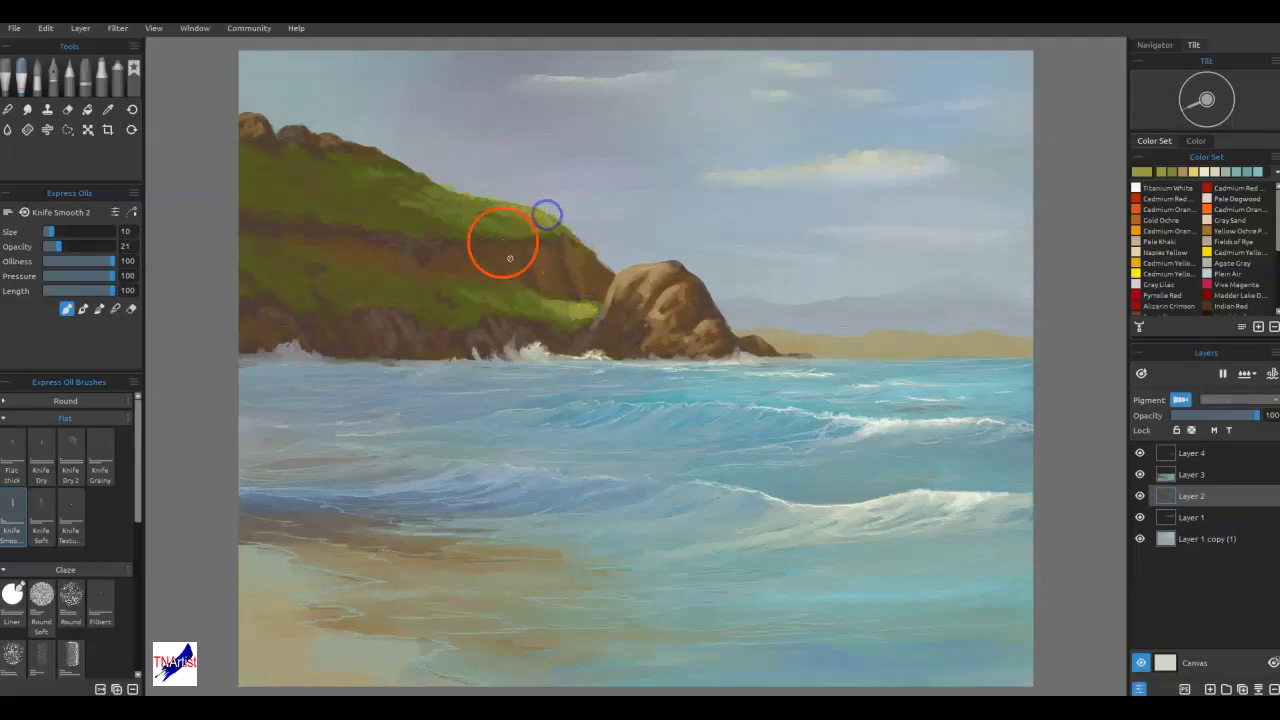
- Accent the rock's edge beside the grass, then sample its tan and touch up the lower boulders at the waterline
mouse_move(611, 315)
left_mouse_down()
mouse_move(595, 309)
mouse_move(592, 323)
mouse_move(610, 299)
left_mouse_up()
left_click(606, 300, "alt")
left_click_drag(700, 355, 726, 348)
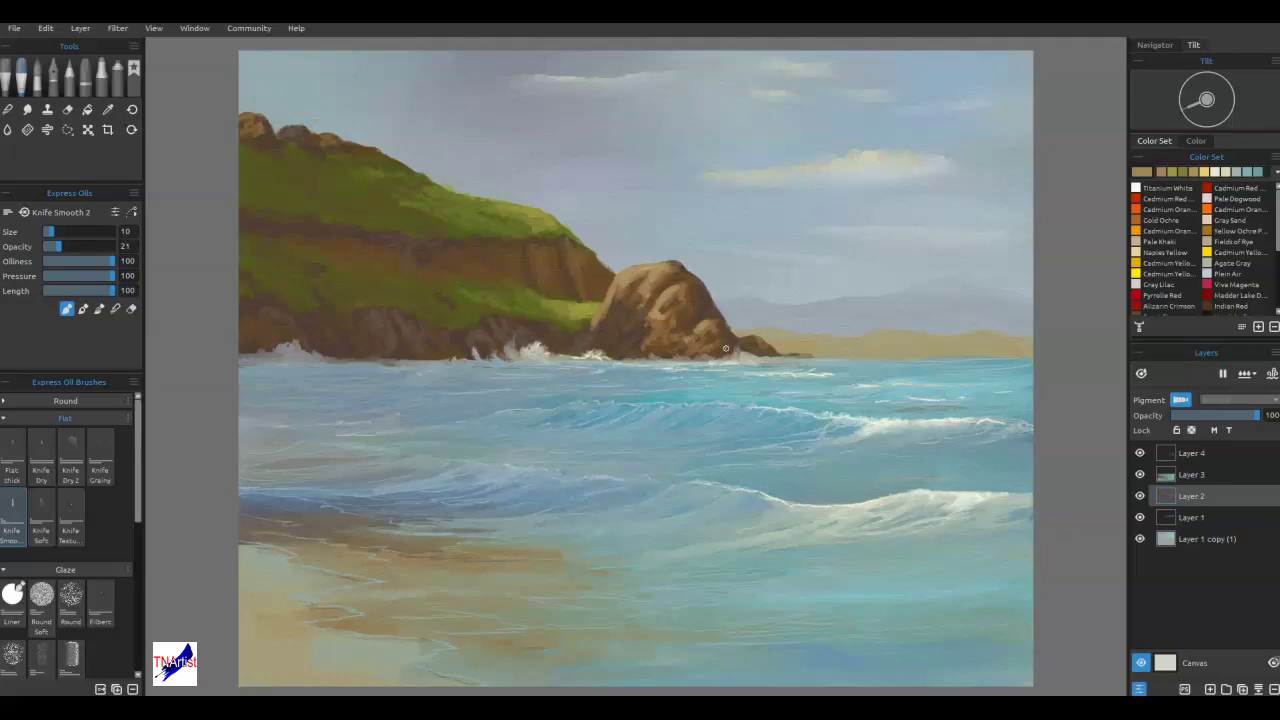
- Mix a lighter, less saturated beige from the rock's colour, try a highlight stroke across the rock, and undo that stroke
left_click(627, 282, "alt")
left_click(1129, 177)
left_click(797, 263)
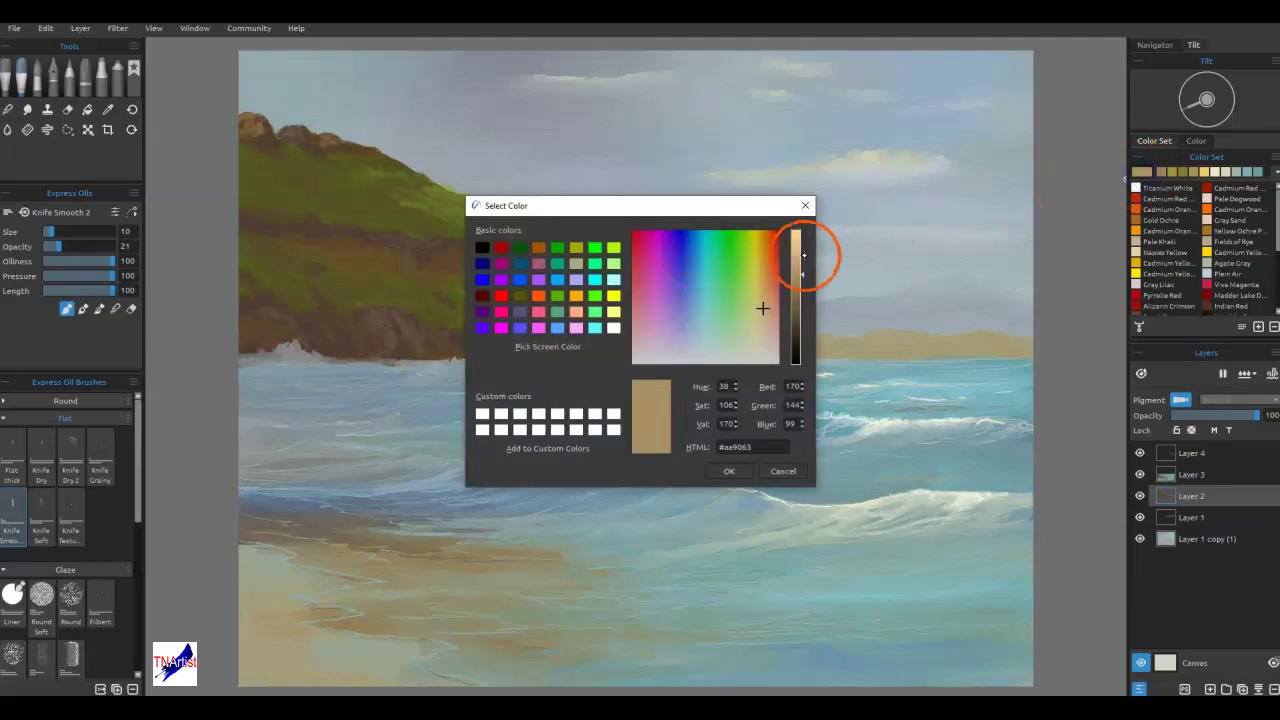
left_click(757, 337)
left_click(729, 471)
mouse_move(646, 267)
left_mouse_down()
mouse_move(617, 277)
mouse_move(660, 263)
mouse_move(664, 294)
left_mouse_up()
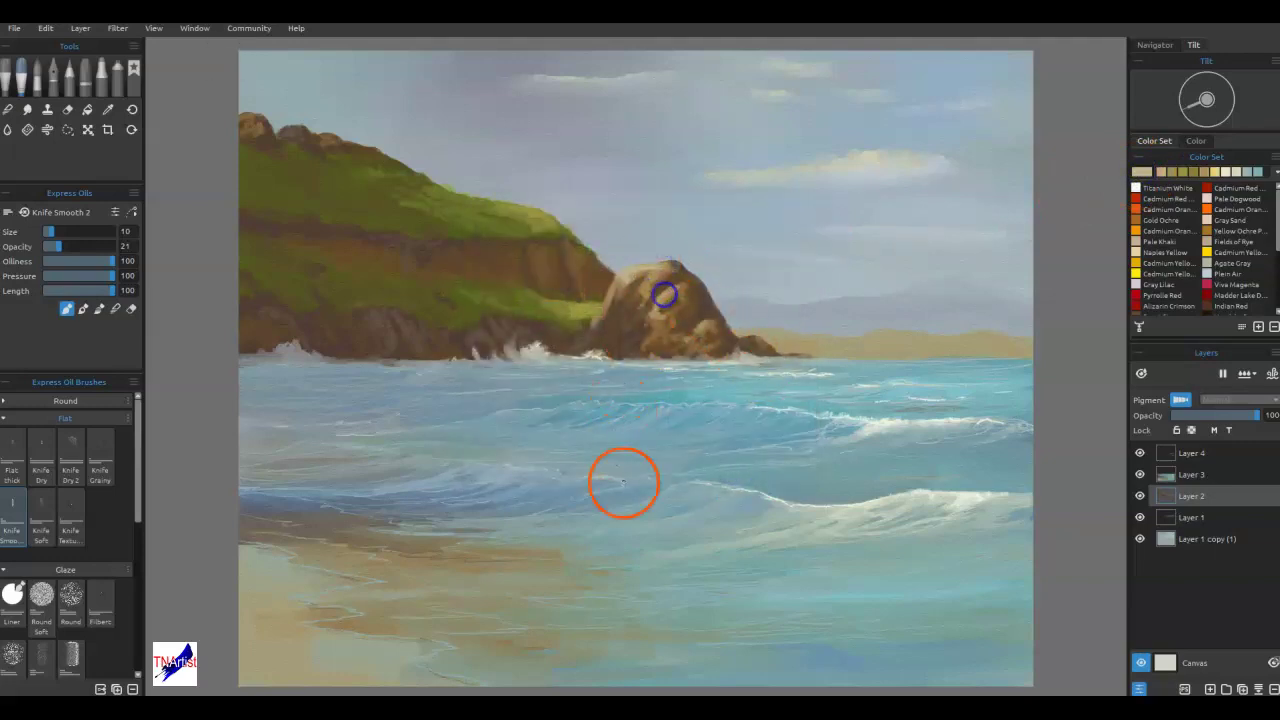
key("ctrl+z")
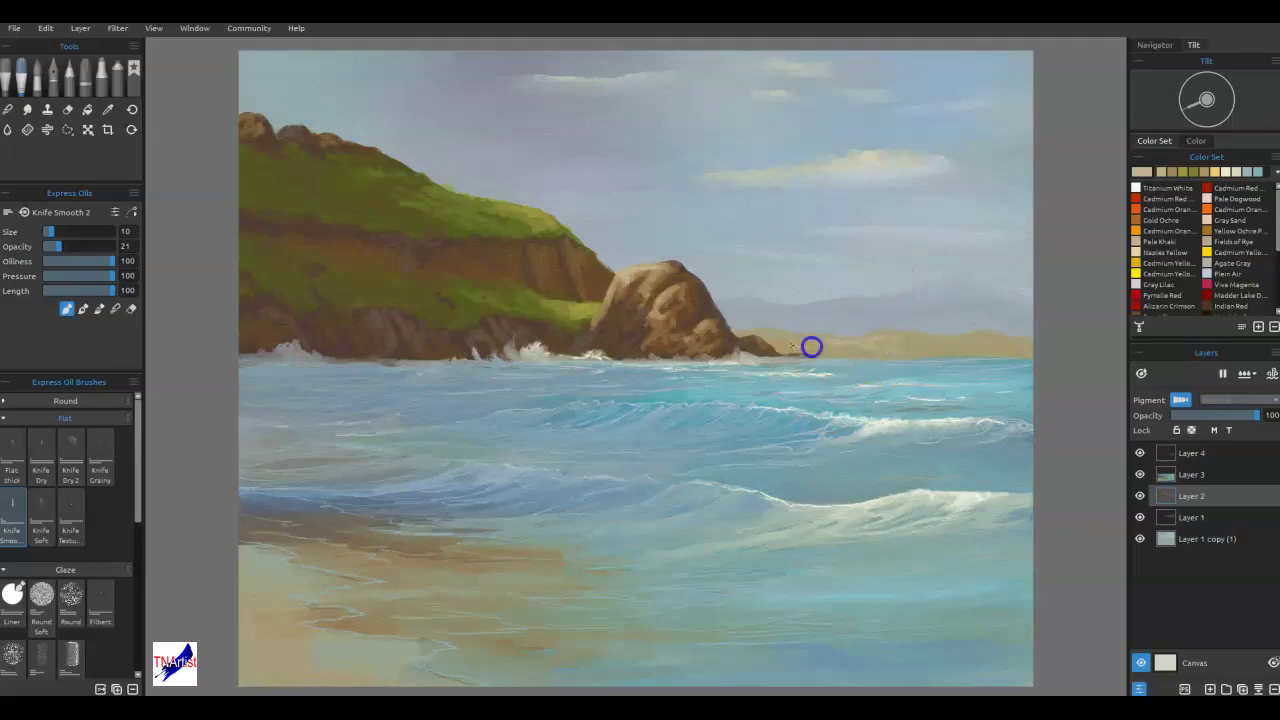
- Paint light beige strokes over the distant sandy shore on Layer 2
mouse_move(935, 344)
left_mouse_down()
mouse_move(957, 345)
mouse_move(917, 337)
mouse_move(851, 355)
left_mouse_up()
left_click(910, 334)
left_click(860, 352)
- Sample the rock's dark brown, paint shadow accents on the distant shore and blend them down to the waterline
left_click(635, 327, "alt")
left_click_drag(992, 338, 1010, 355)
key("b")
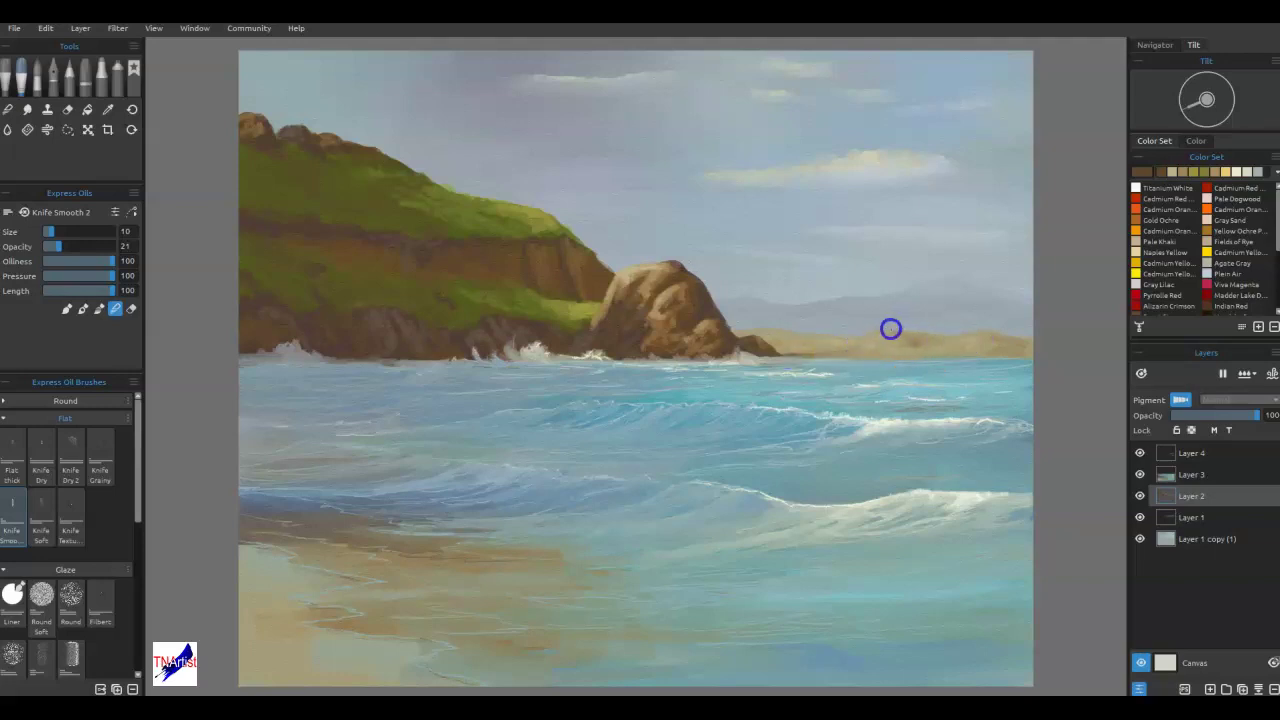
left_click_drag(1005, 339, 1044, 346)
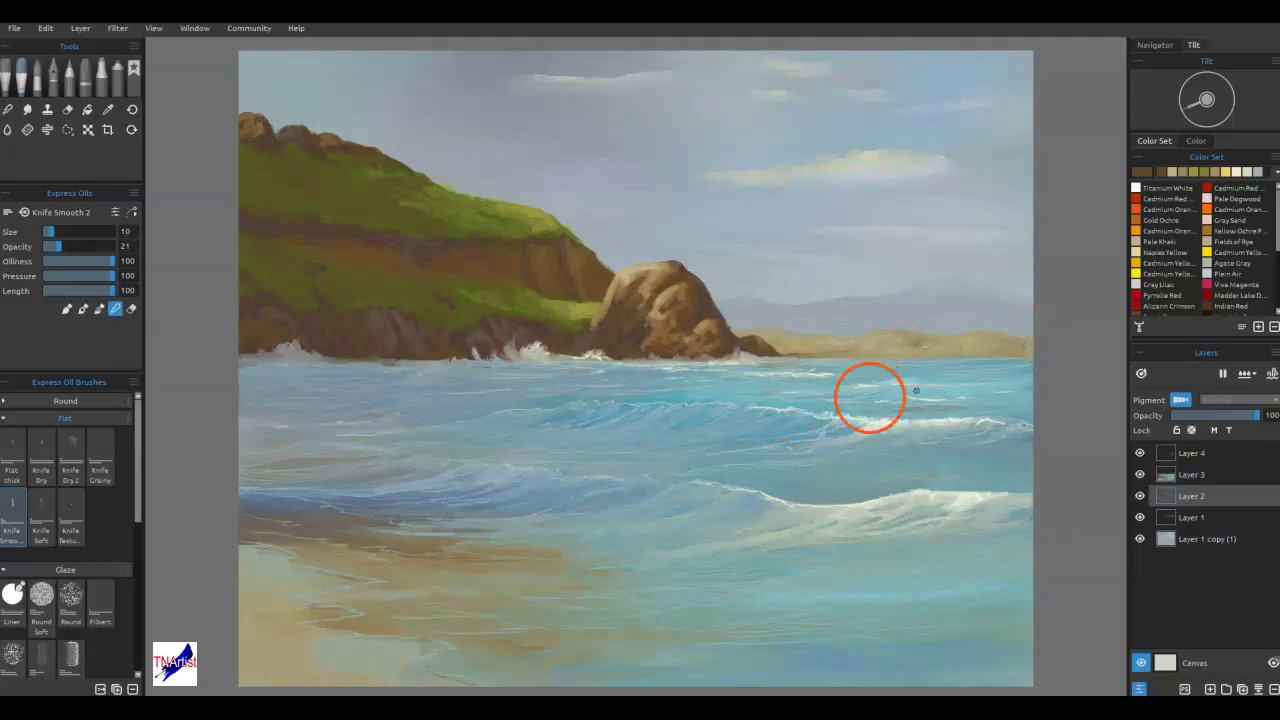
mouse_move(876, 361)
left_mouse_down()
mouse_move(903, 334)
mouse_move(940, 357)
mouse_move(920, 363)
mouse_move(946, 360)
left_mouse_up()
- Sample the distant hills' blue-grey, haze over the far shore with it, and blend the shoreline
left_click(950, 326, "alt")
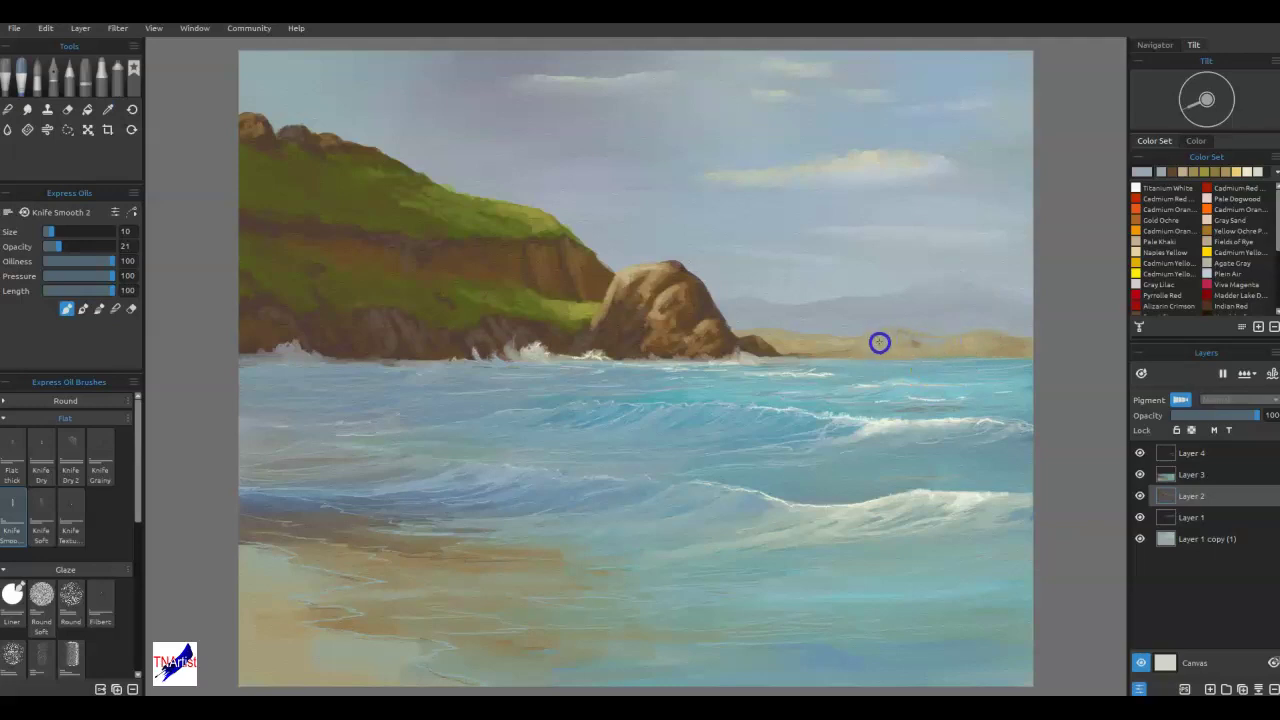
key("b")
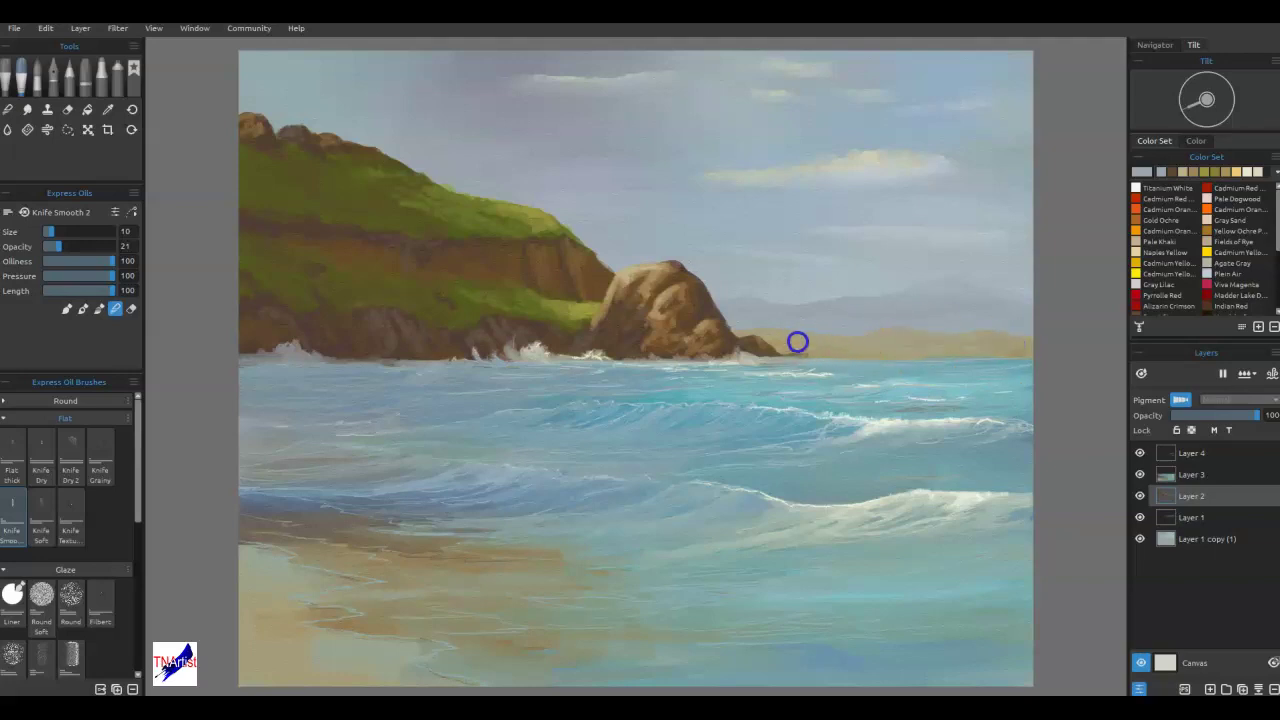
mouse_move(861, 339)
left_mouse_down()
mouse_move(873, 333)
mouse_move(866, 357)
mouse_move(989, 363)
mouse_move(802, 357)
left_mouse_up()
left_click(909, 488)
mouse_move(909, 488)
left_mouse_down()
mouse_move(789, 580)
mouse_move(845, 505)
left_mouse_up()
mouse_move(983, 348)
left_mouse_down()
mouse_move(1029, 354)
mouse_move(1053, 337)
left_mouse_up()
- On Layer 4, sample the distant water's turquoise and mix a less saturated pale blue (#9fc0c6)
left_click(1192, 453)
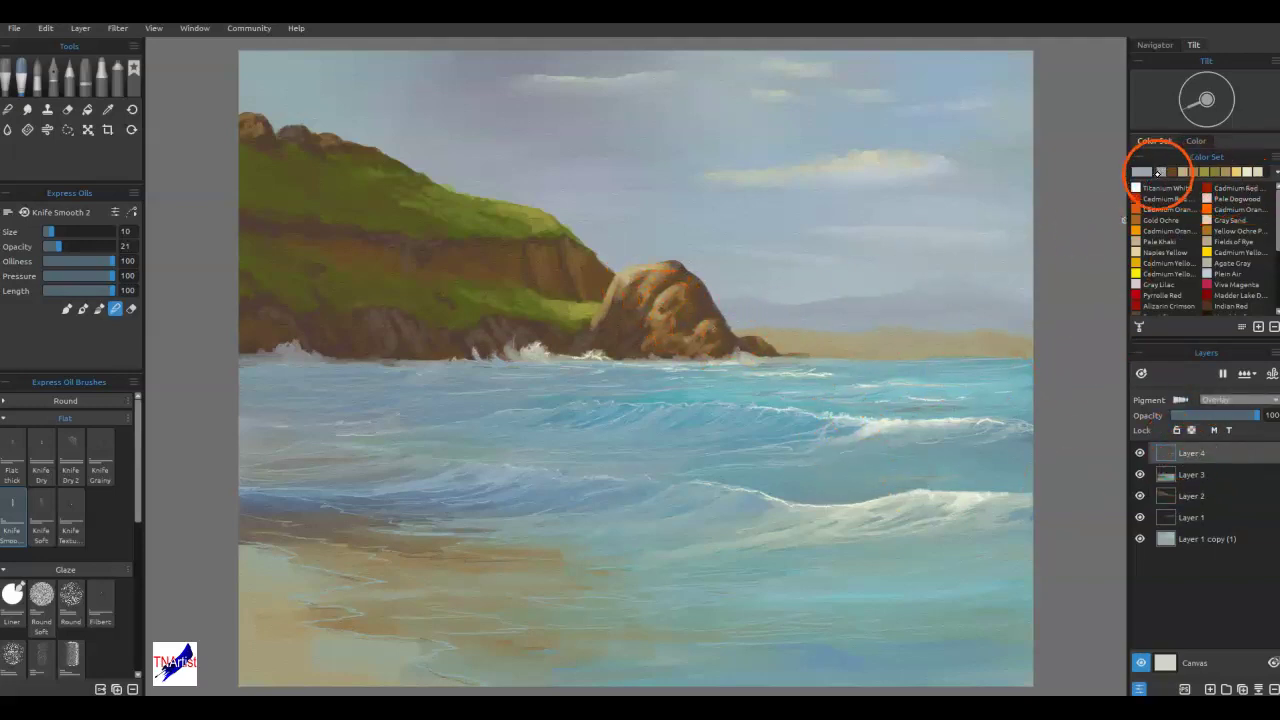
left_click(952, 389, "alt")
left_click(1141, 173)
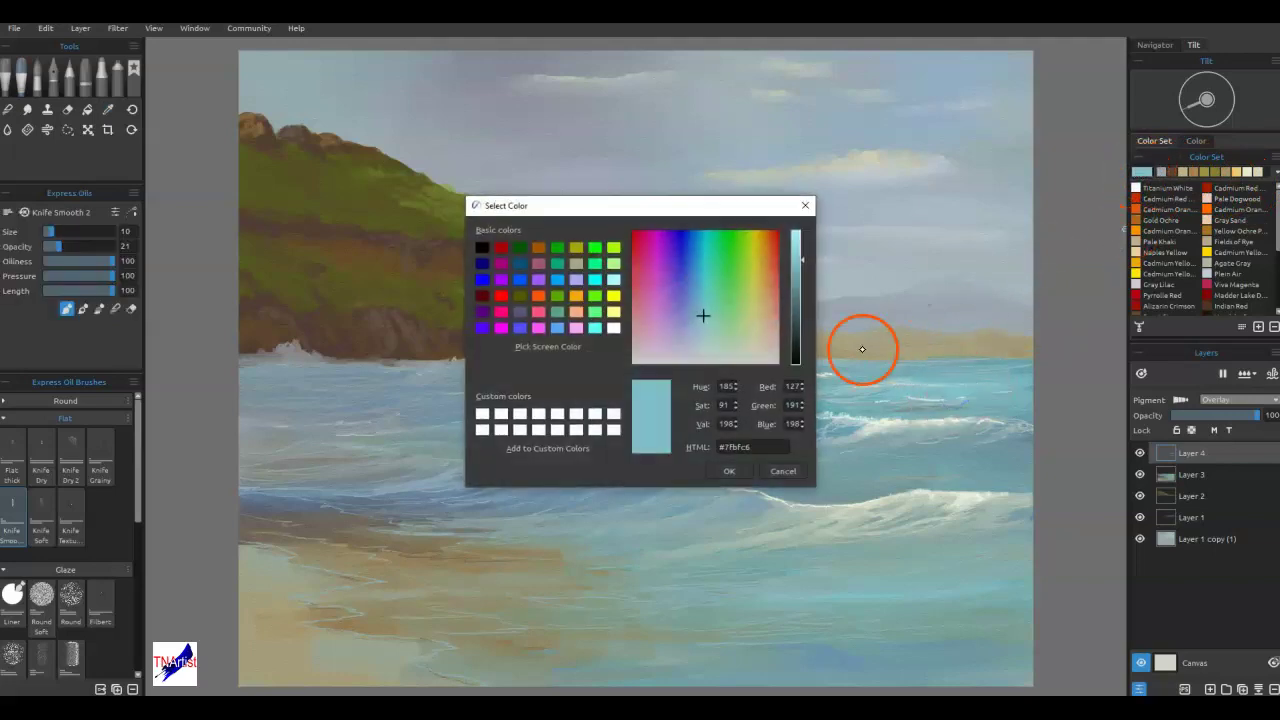
left_click(701, 337)
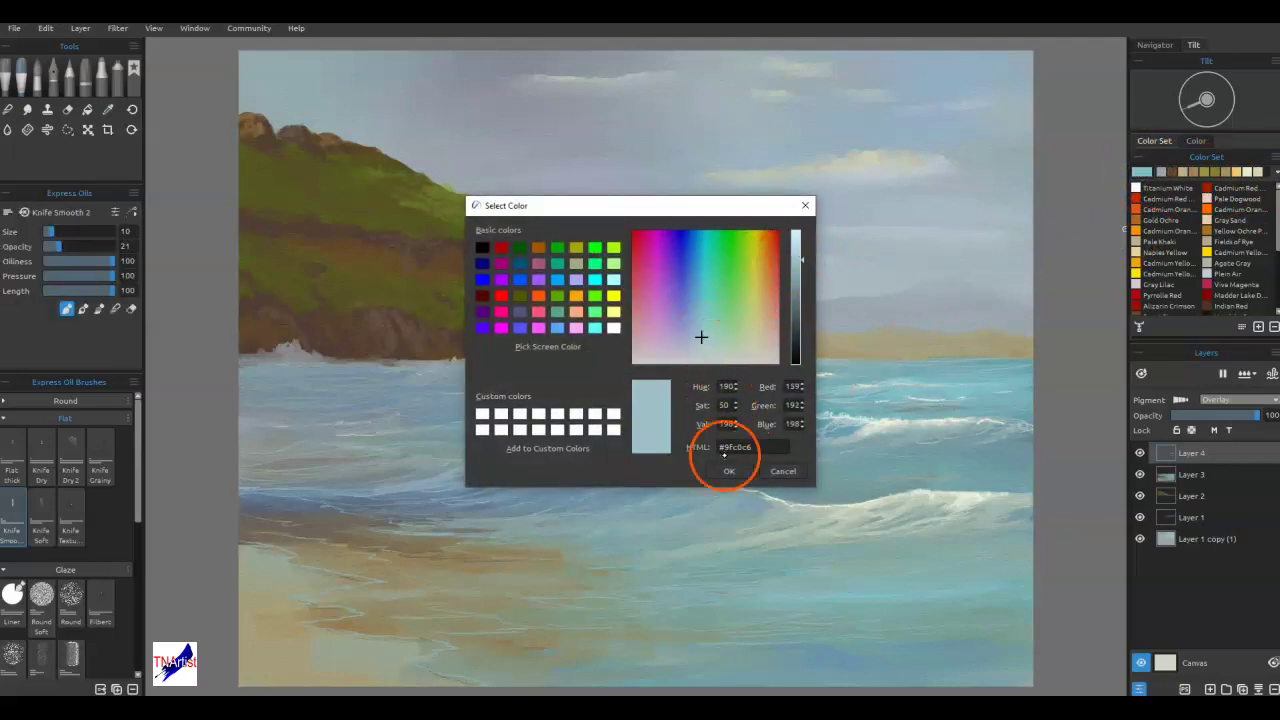
left_click(727, 465)
- Paint pale blue light glints across the distant water near the horizon and blend them into the waves
mouse_move(891, 394)
left_mouse_down()
mouse_move(920, 394)
mouse_move(822, 384)
mouse_move(937, 409)
mouse_move(980, 395)
mouse_move(881, 381)
left_mouse_up()
mouse_move(799, 385)
left_mouse_down()
mouse_move(817, 374)
mouse_move(746, 380)
mouse_move(860, 375)
left_mouse_up()
mouse_move(1025, 385)
left_mouse_down()
mouse_move(1029, 451)
mouse_move(980, 420)
mouse_move(884, 453)
mouse_move(906, 400)
mouse_move(960, 393)
mouse_move(882, 394)
left_mouse_up()
key("b")
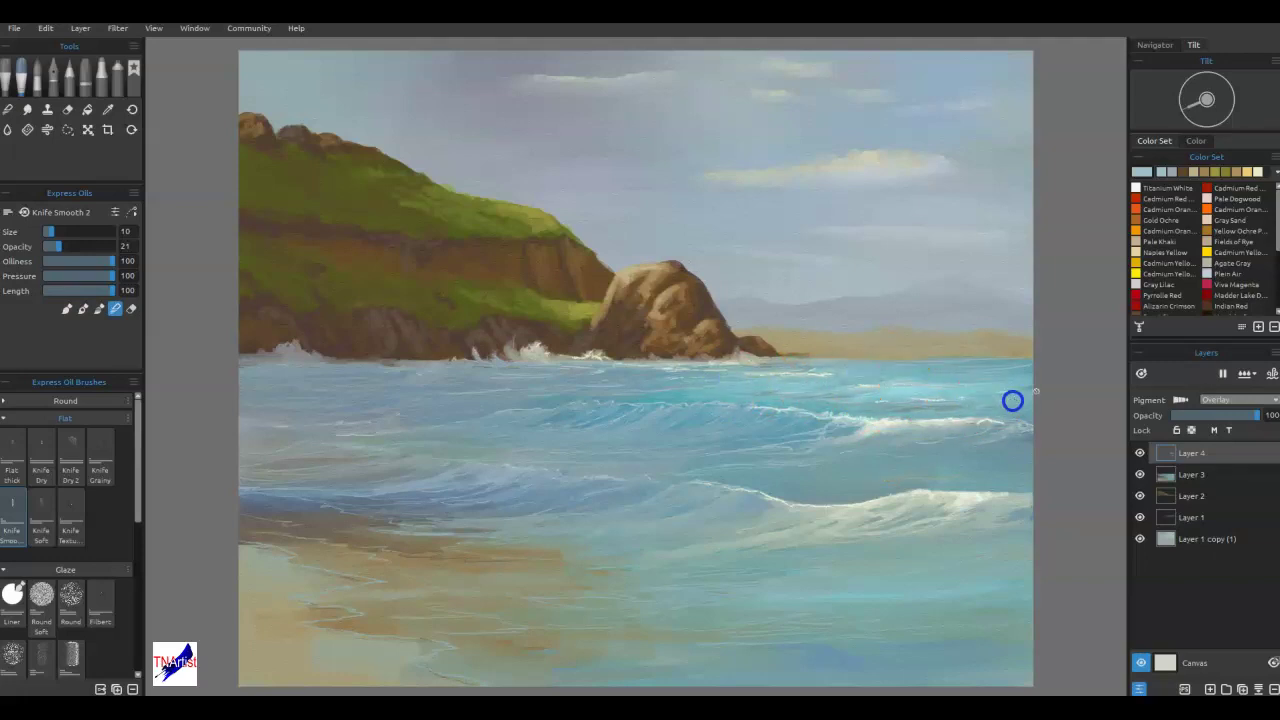
mouse_move(754, 362)
left_mouse_down()
mouse_move(954, 397)
mouse_move(877, 411)
mouse_move(949, 420)
mouse_move(749, 337)
mouse_move(923, 440)
mouse_move(924, 456)
mouse_move(899, 426)
left_mouse_up()
- Add a speckled stencil over the painting, stretch it into a wide, flattened shape and tilt it clockwise
left_click(1113, 250)
left_click(836, 203)
left_click(860, 300)
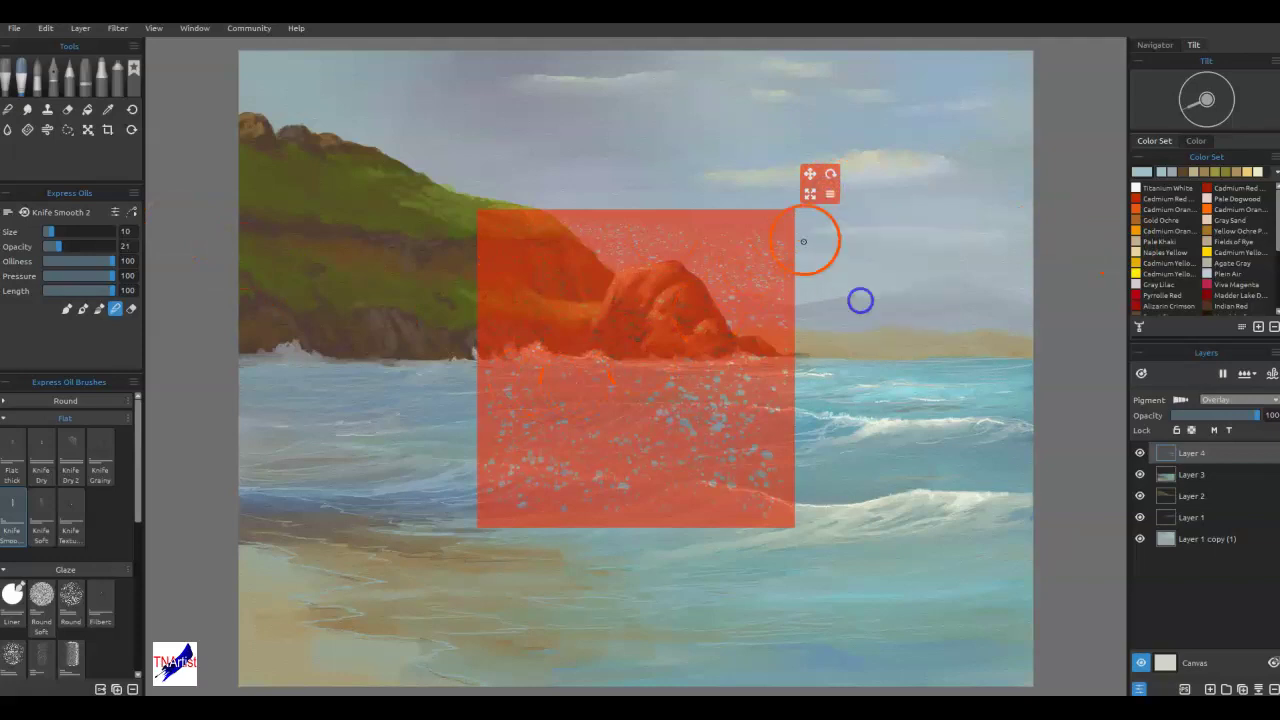
left_click(827, 177)
left_click_drag(827, 177, 1018, 315)
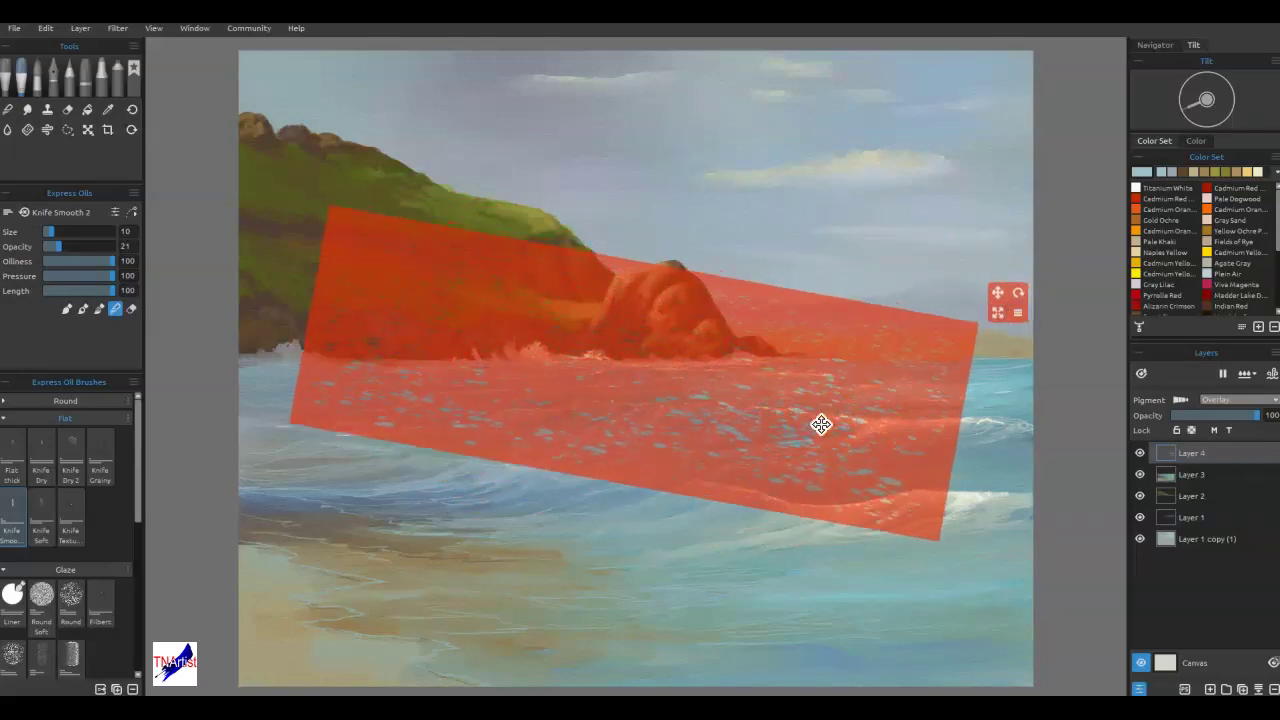
- Move the speckled stencil over the foreground beach and rotate it to a shallower tilt
left_click_drag(820, 423, 514, 674)
left_click_drag(551, 619, 475, 639)
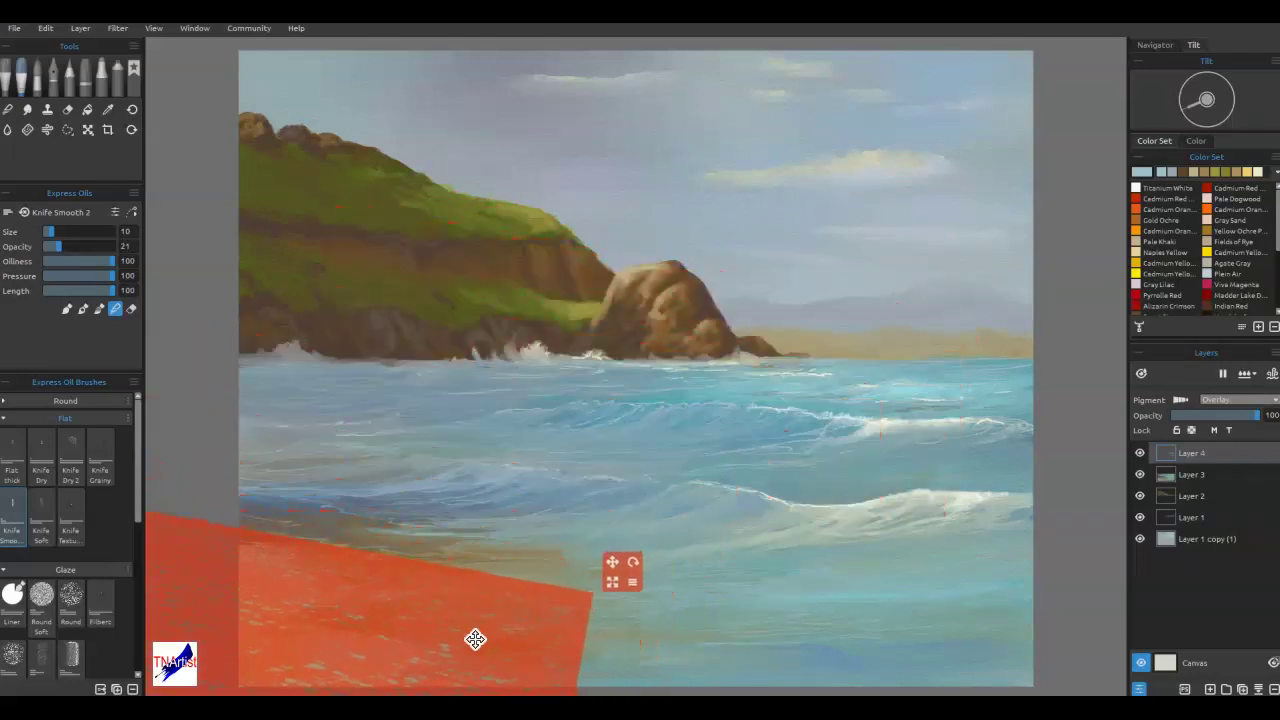
left_click_drag(633, 562, 626, 528)
left_click_drag(265, 601, 266, 601)
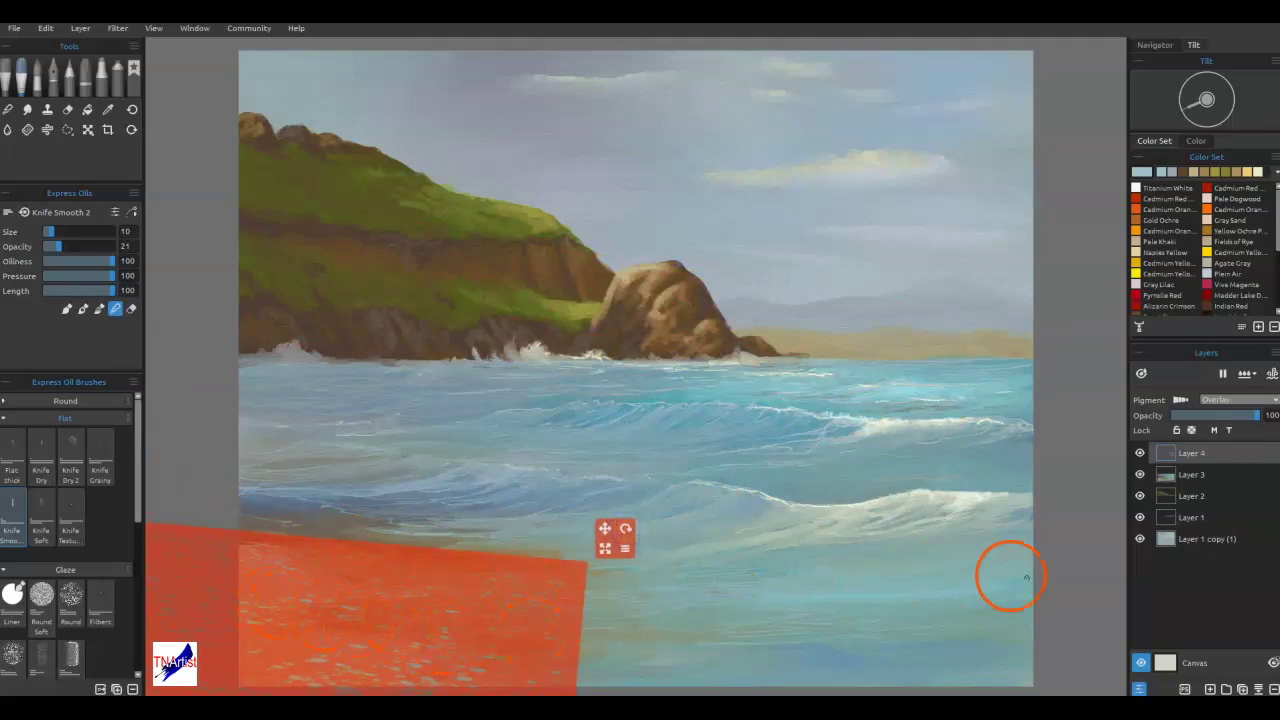
- Sample the rock's dark brown, paint pebbles through the stencil on Layer 3, and blend them at brush size 20
left_click(1177, 495)
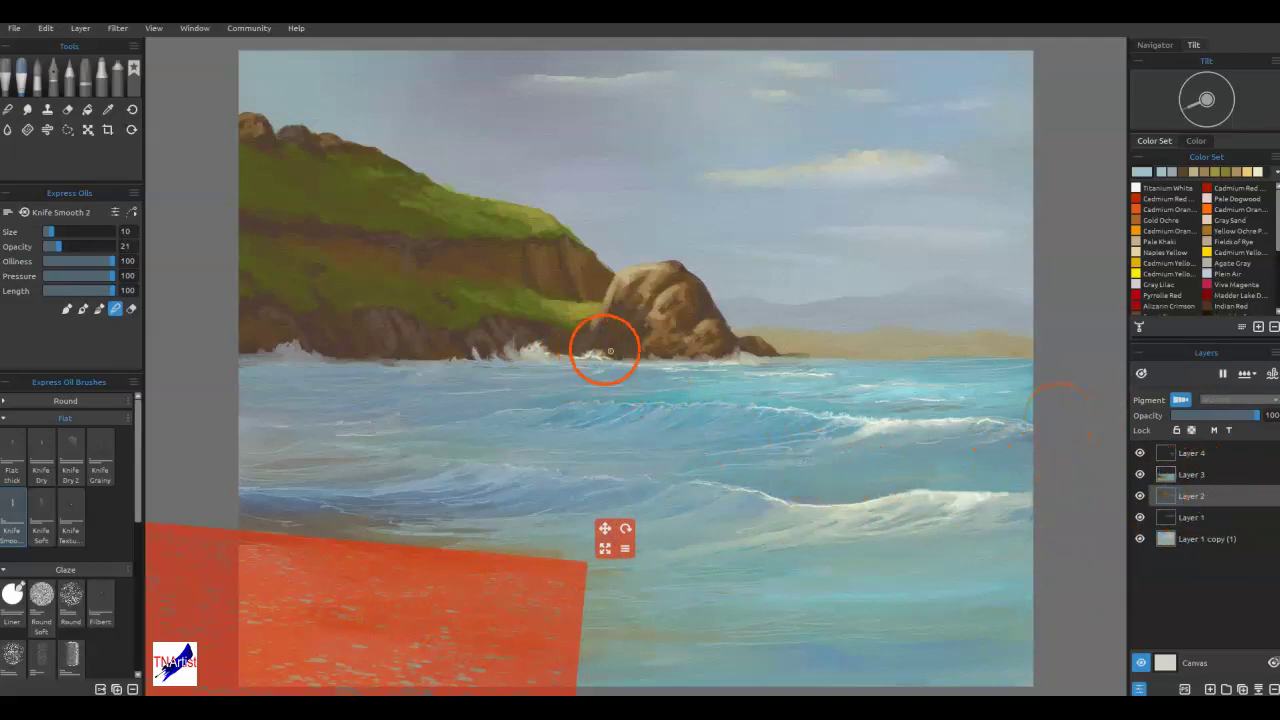
left_click(625, 308, "alt")
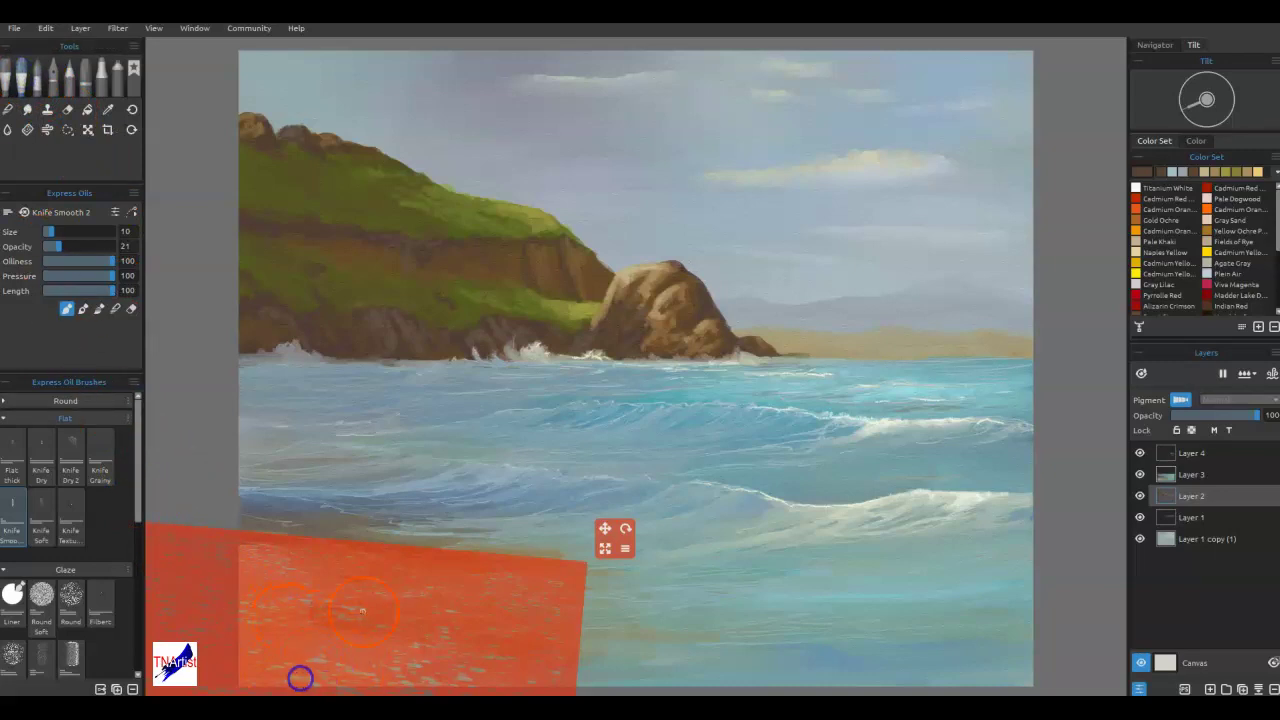
left_click(1200, 474)
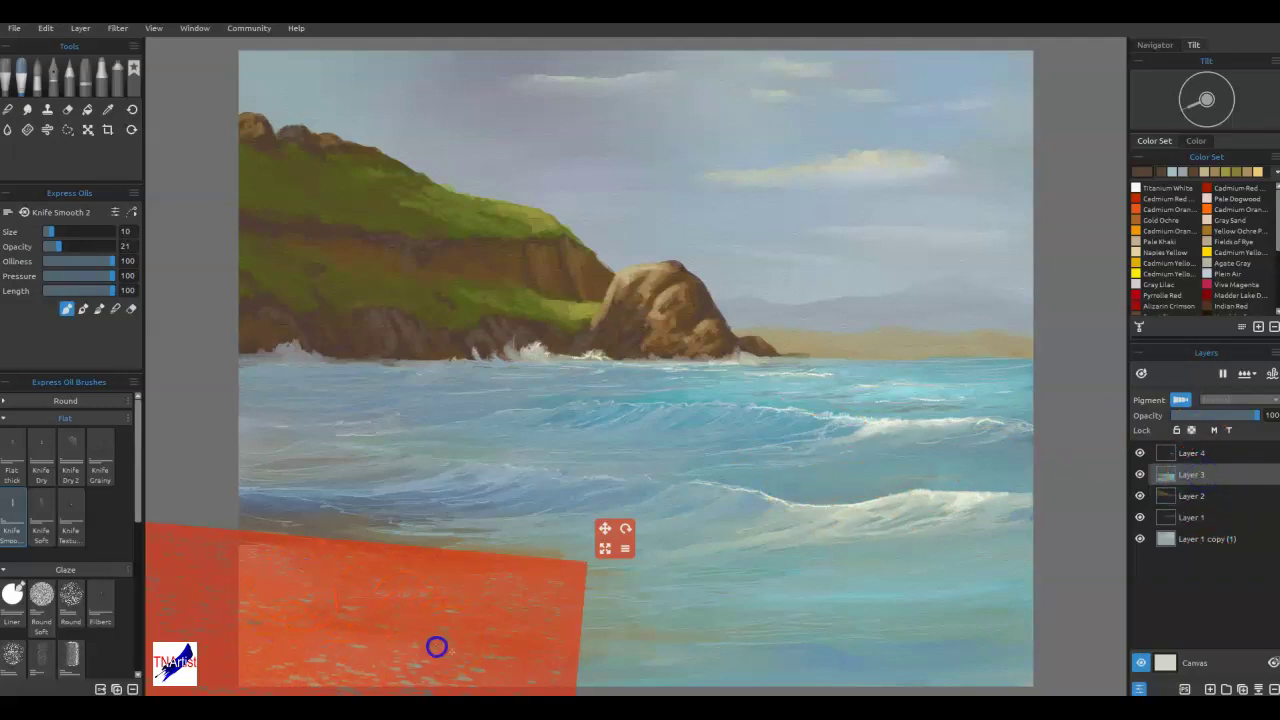
left_click_drag(345, 649, 317, 661)
key("b")
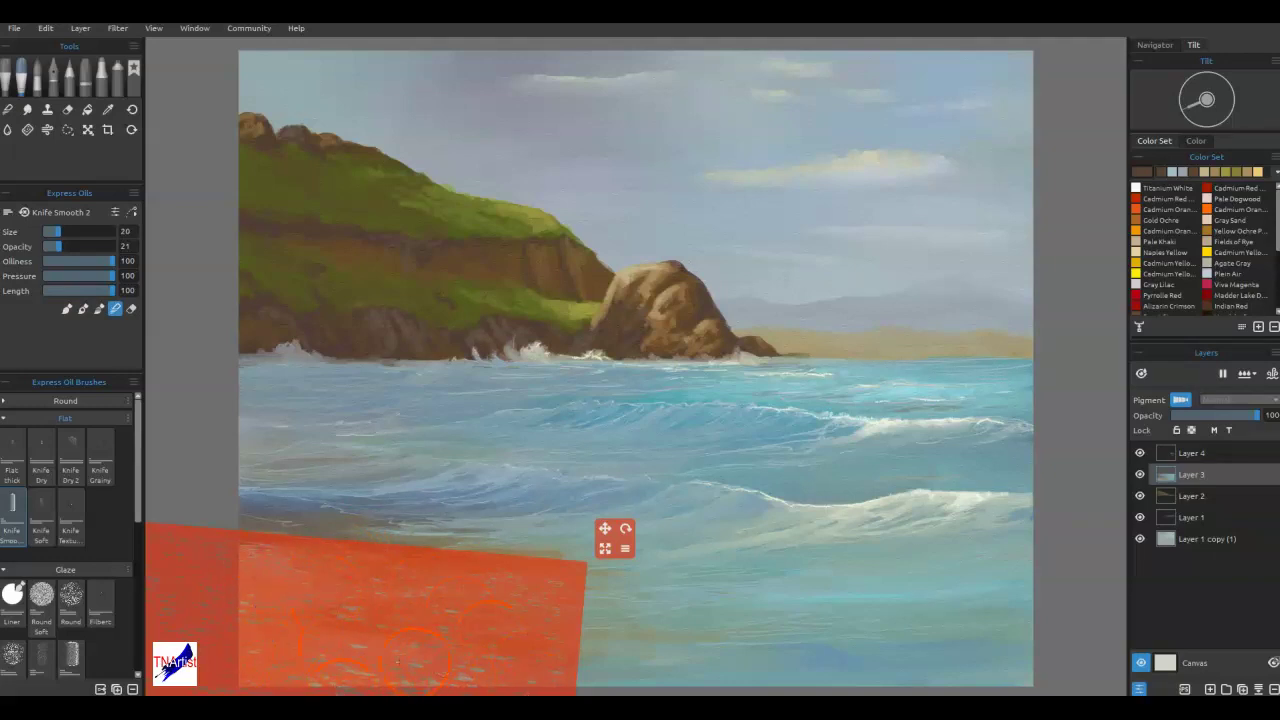
- Paint more pebbles through the stencil using the foreground water's blue and the wet sand's grey-brown
left_click_drag(680, 600, 689, 409)
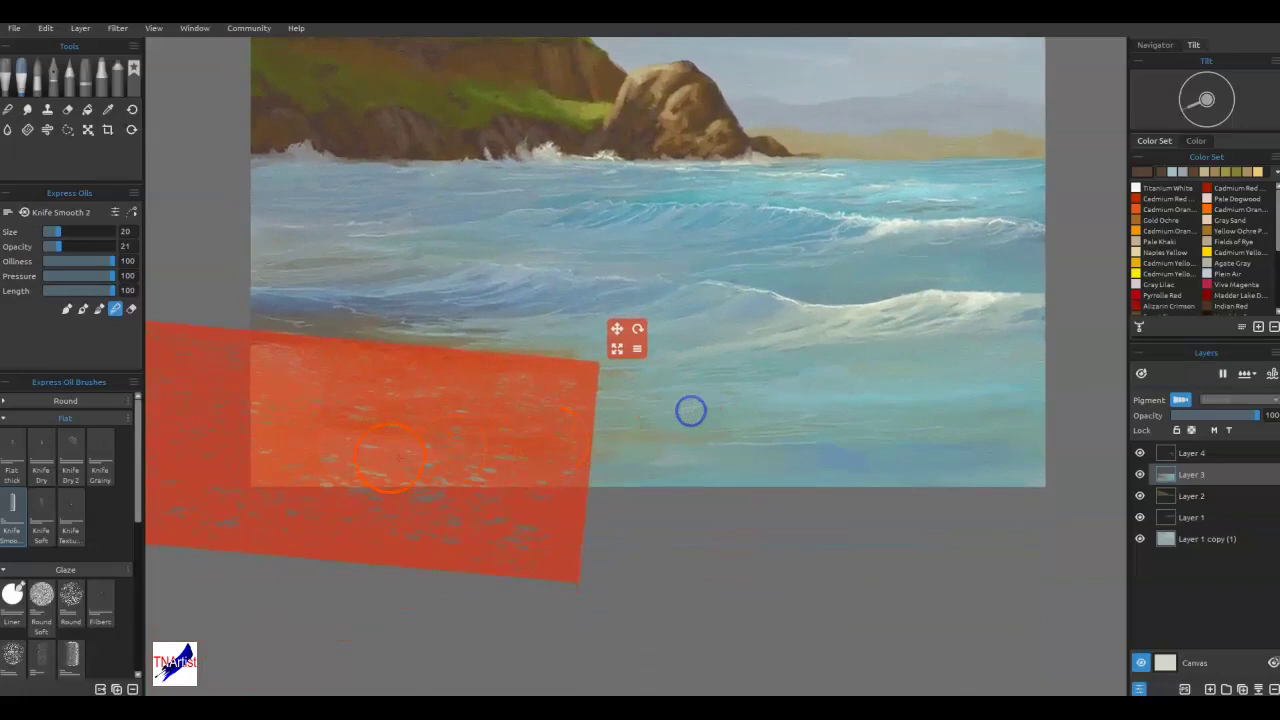
left_click(822, 456, "alt")
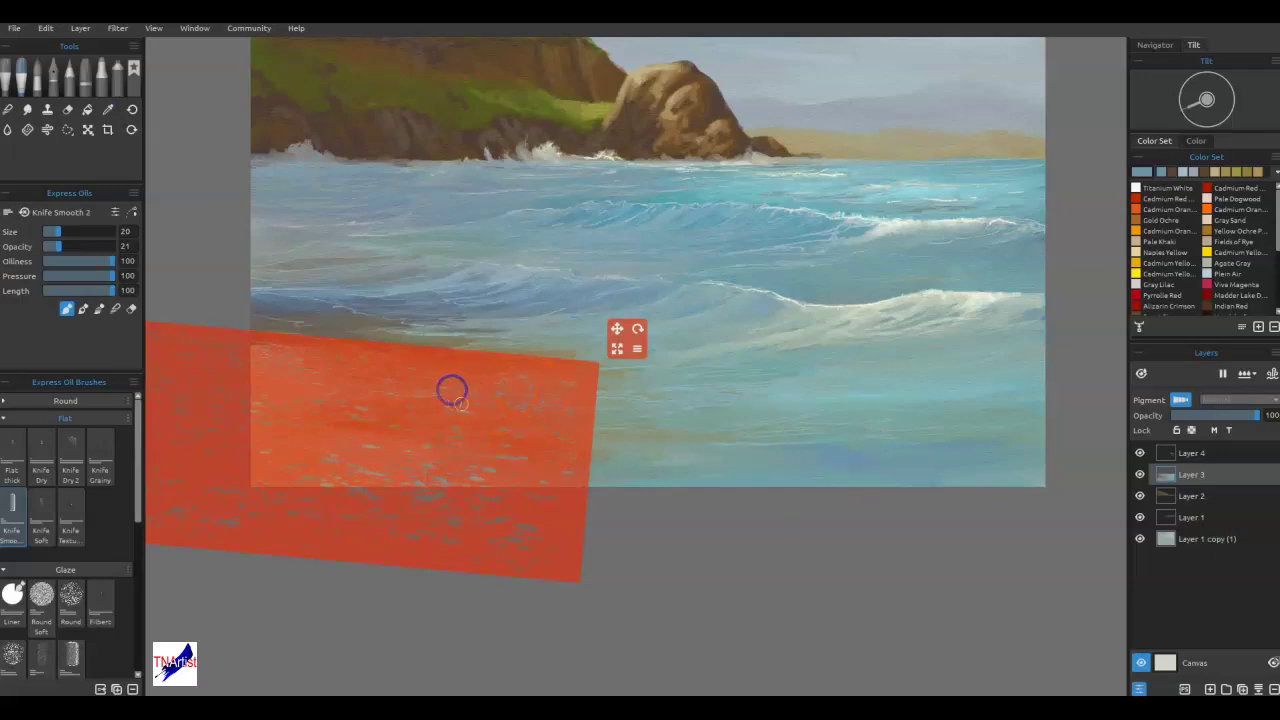
left_click(320, 322, "alt")
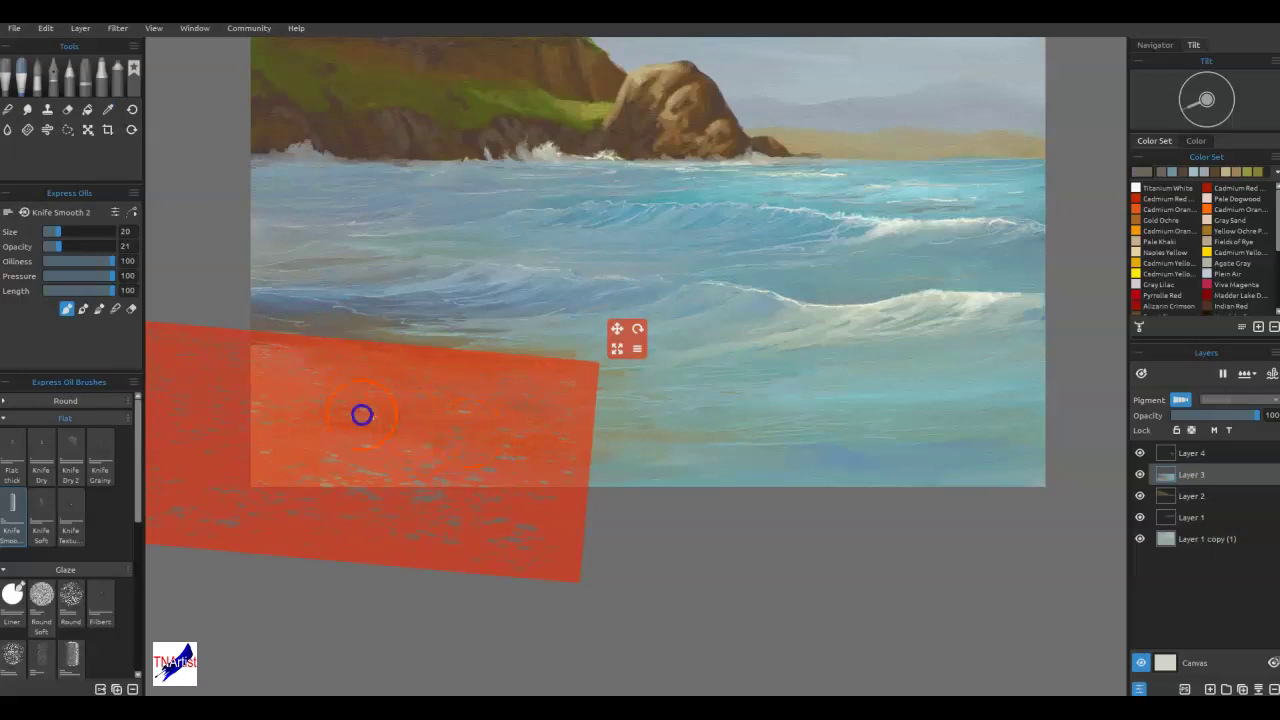
left_click_drag(336, 469, 354, 483)
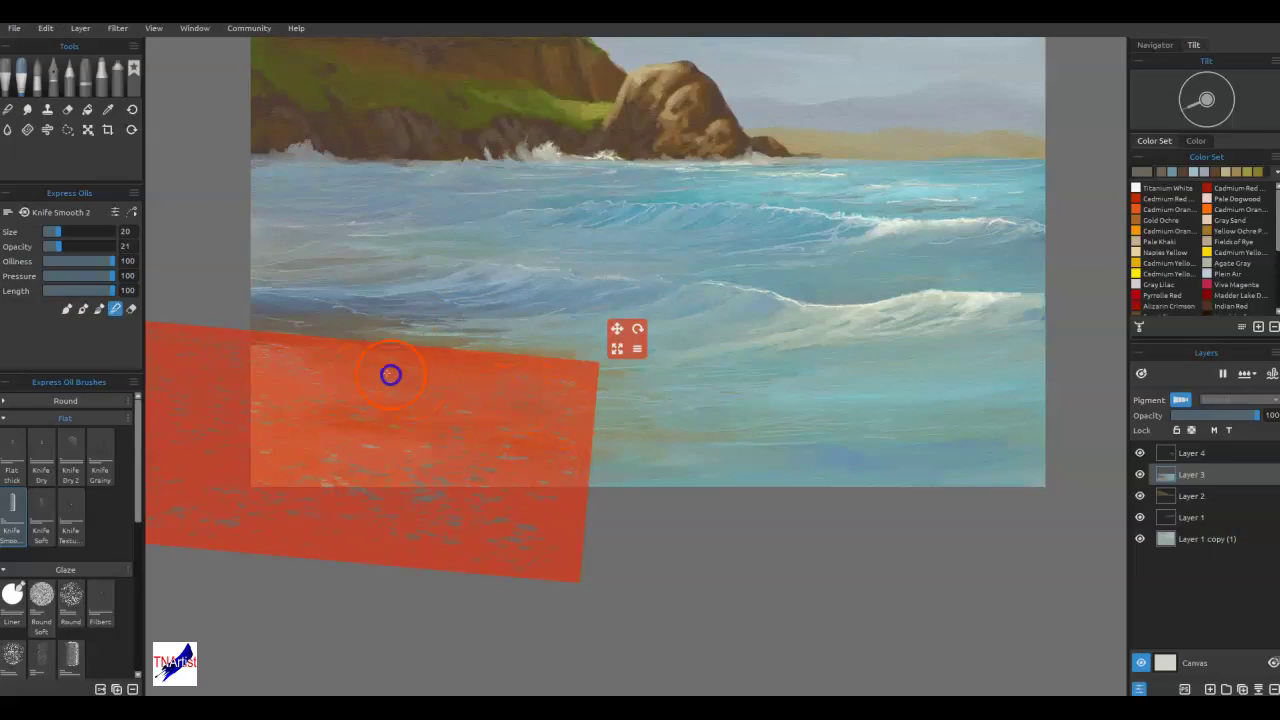
- Blend the stencilled pebbles into the foreground sand and remove the stencil from view
left_click_drag(471, 435, 431, 477)
left_click_drag(345, 464, 292, 458)
left_click_drag(335, 415, 360, 411)
left_click(580, 422)
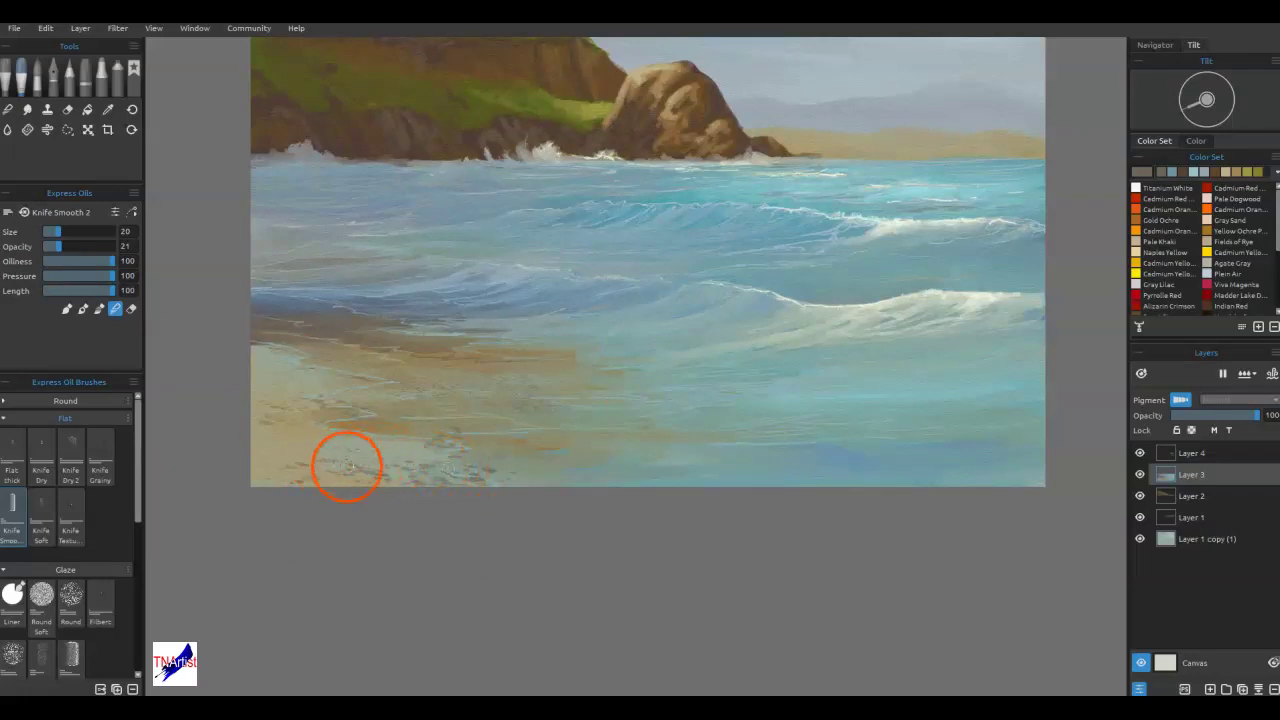
- With the Charcoal 3 pencil at size 5, touch up the foreground pebbles and the sand around the nearby foam line
scroll(390, 462, "up", 5)
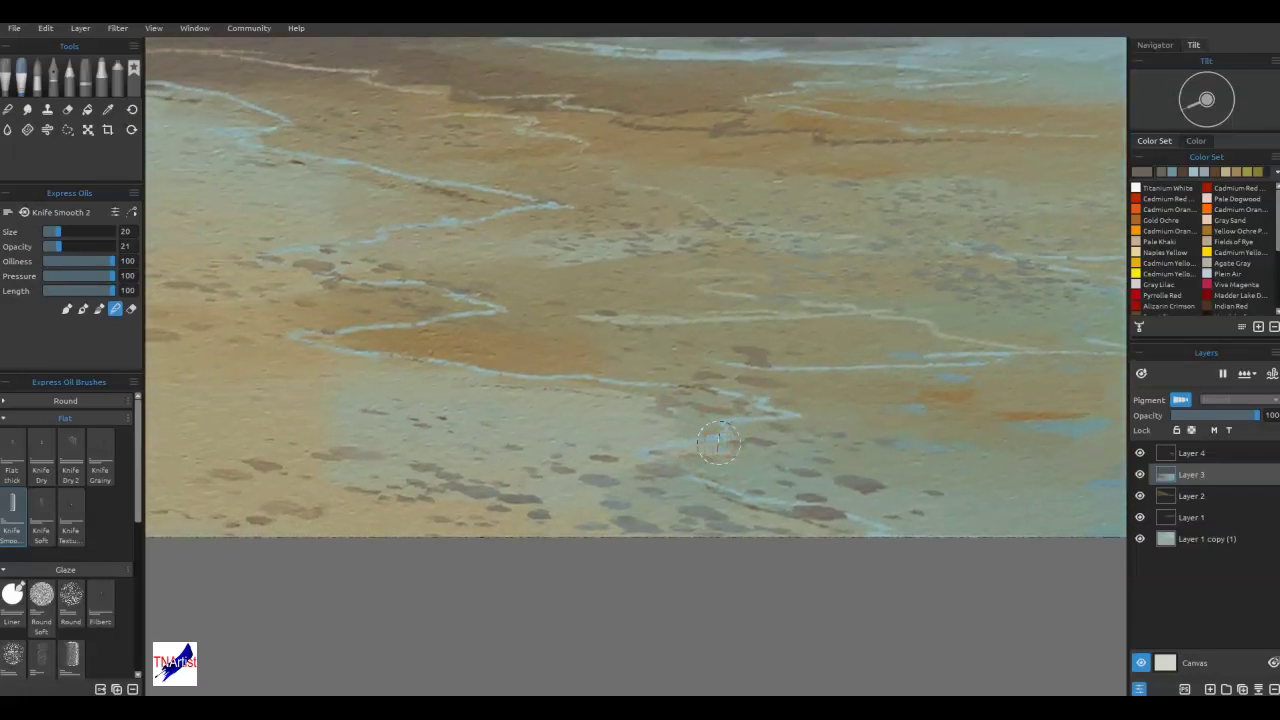
left_click(64, 71)
mouse_move(622, 462)
left_mouse_down()
mouse_move(794, 463)
mouse_move(843, 447)
left_mouse_up()
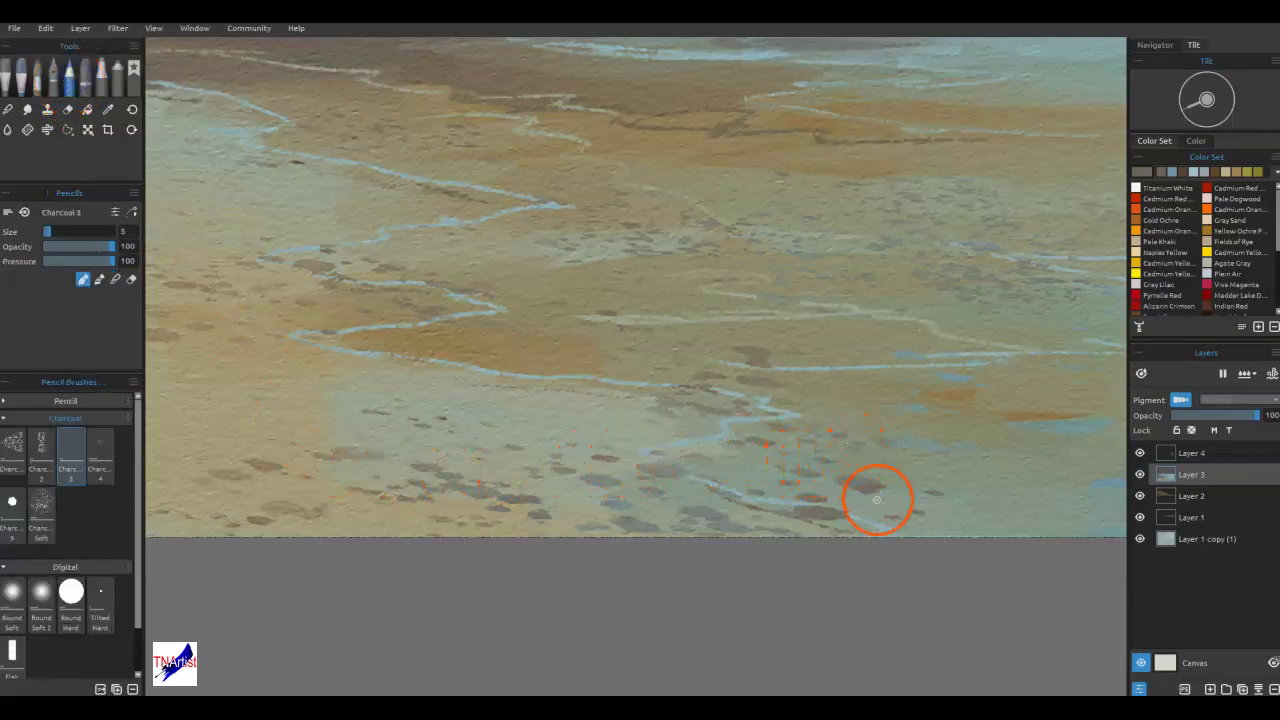
left_click(784, 414, "alt")
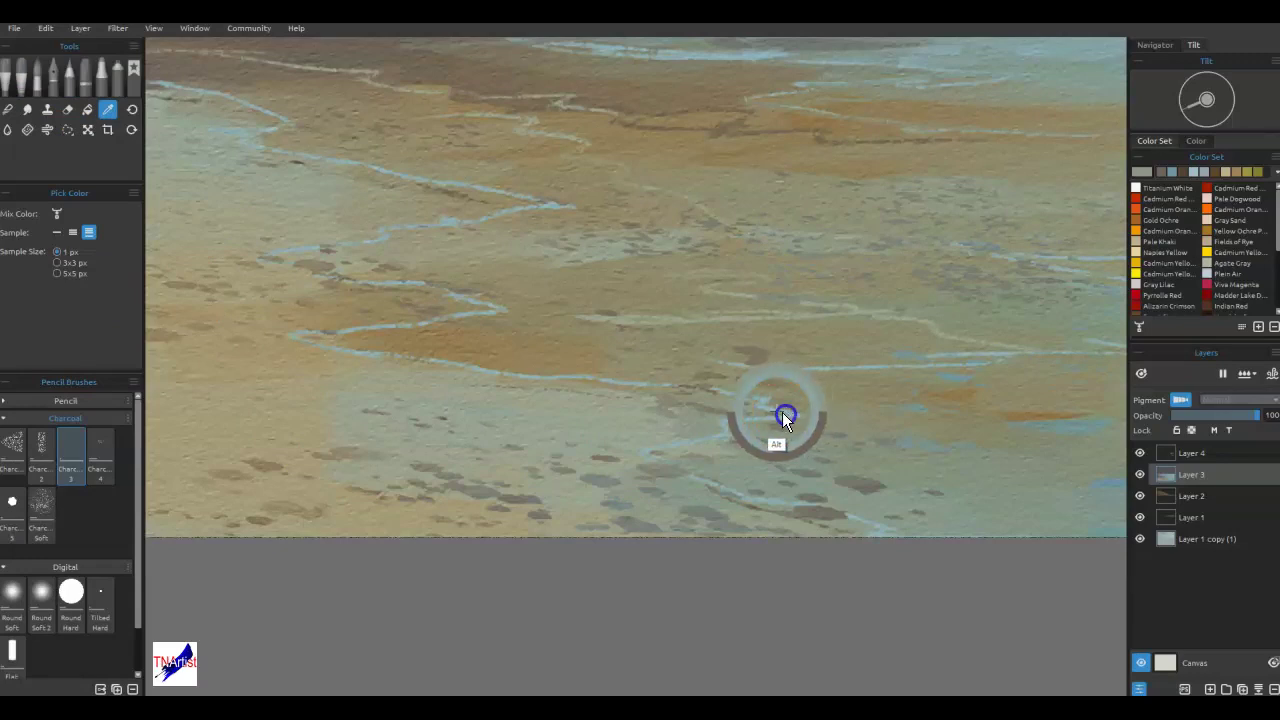
left_click_drag(782, 412, 722, 428)
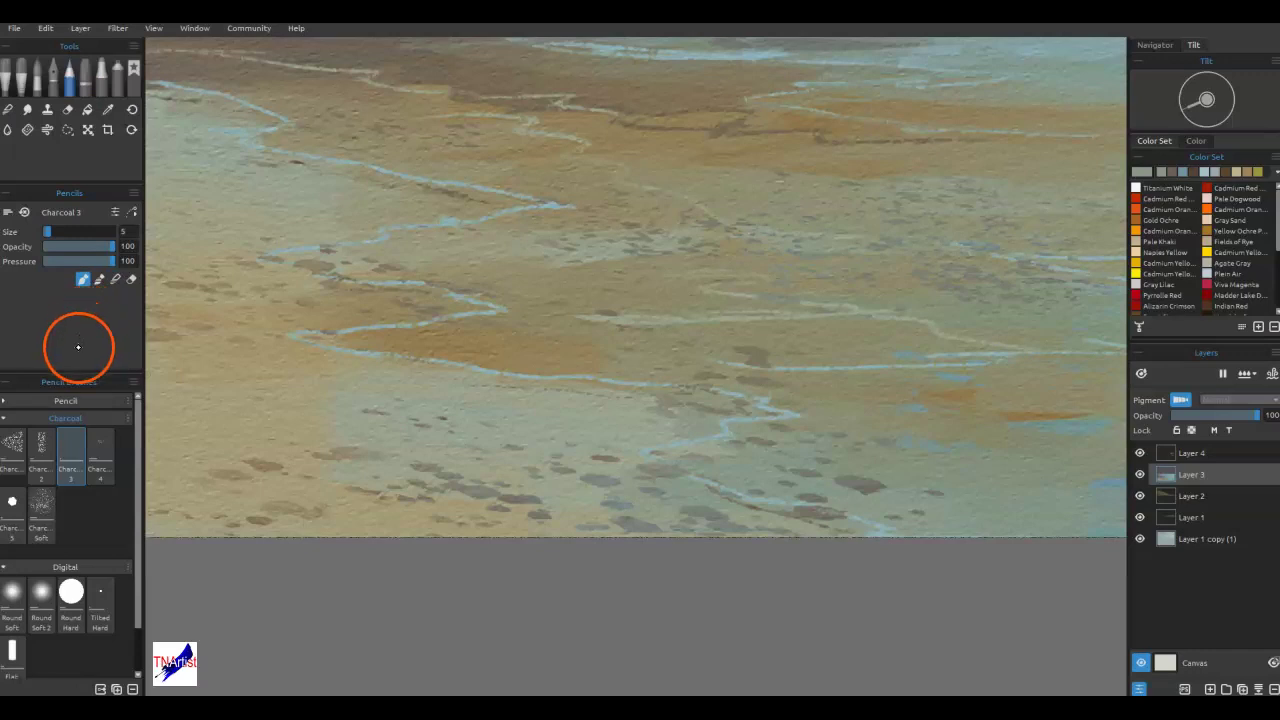
- With the Knife Smooth 2 oil brush at size 5, sample the foam's light blue and strengthen the zigzag foam line across the beach
left_click(22, 68)
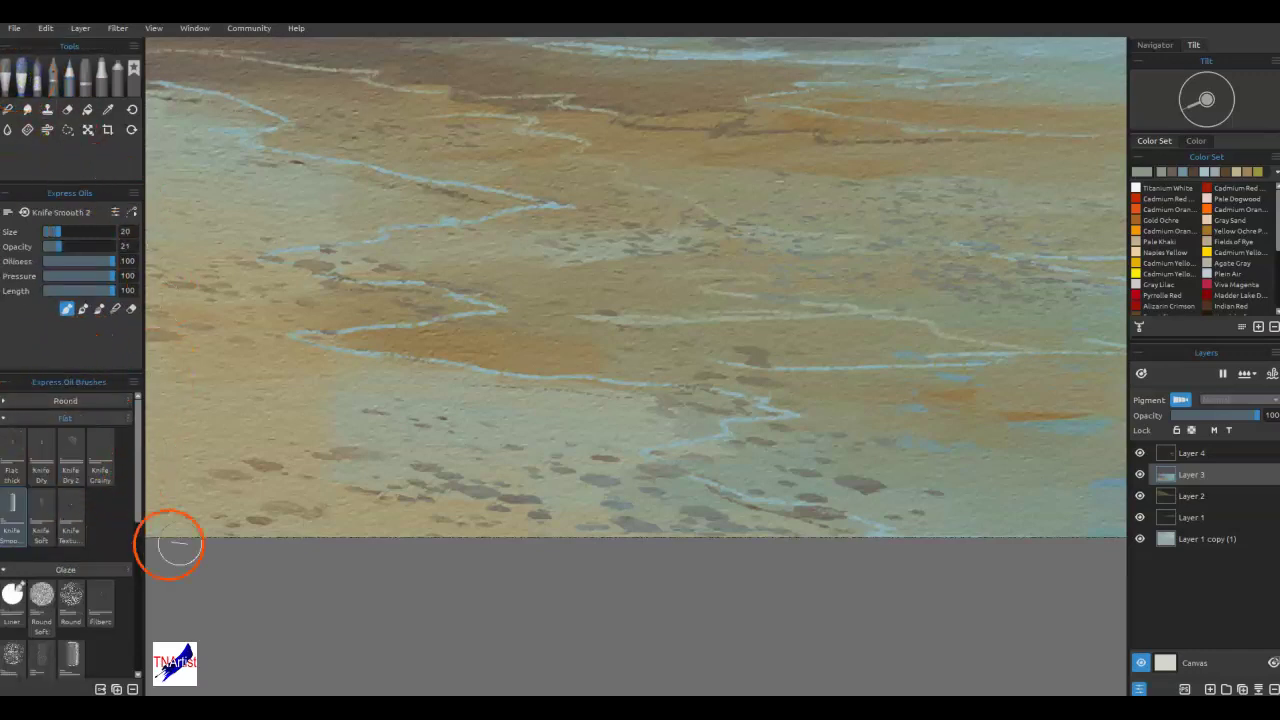
key("[")
key("bracketleft")
key("bracketleft")
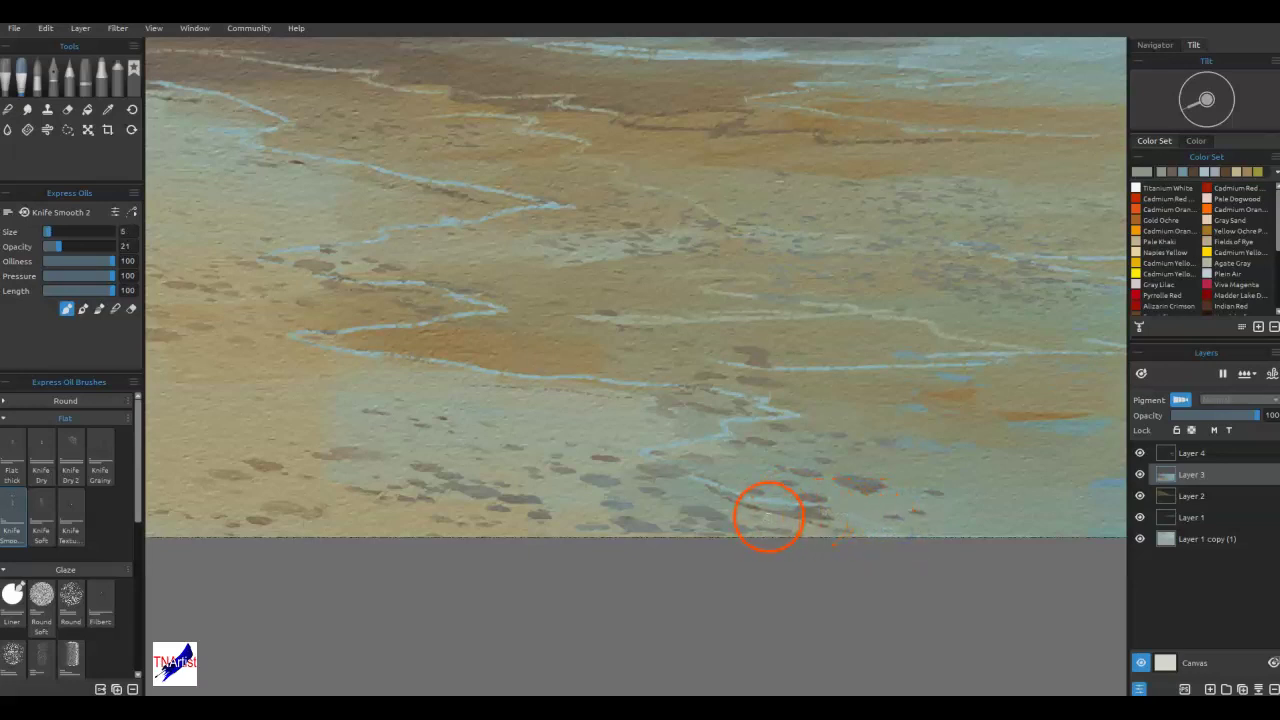
key("bracketleft")
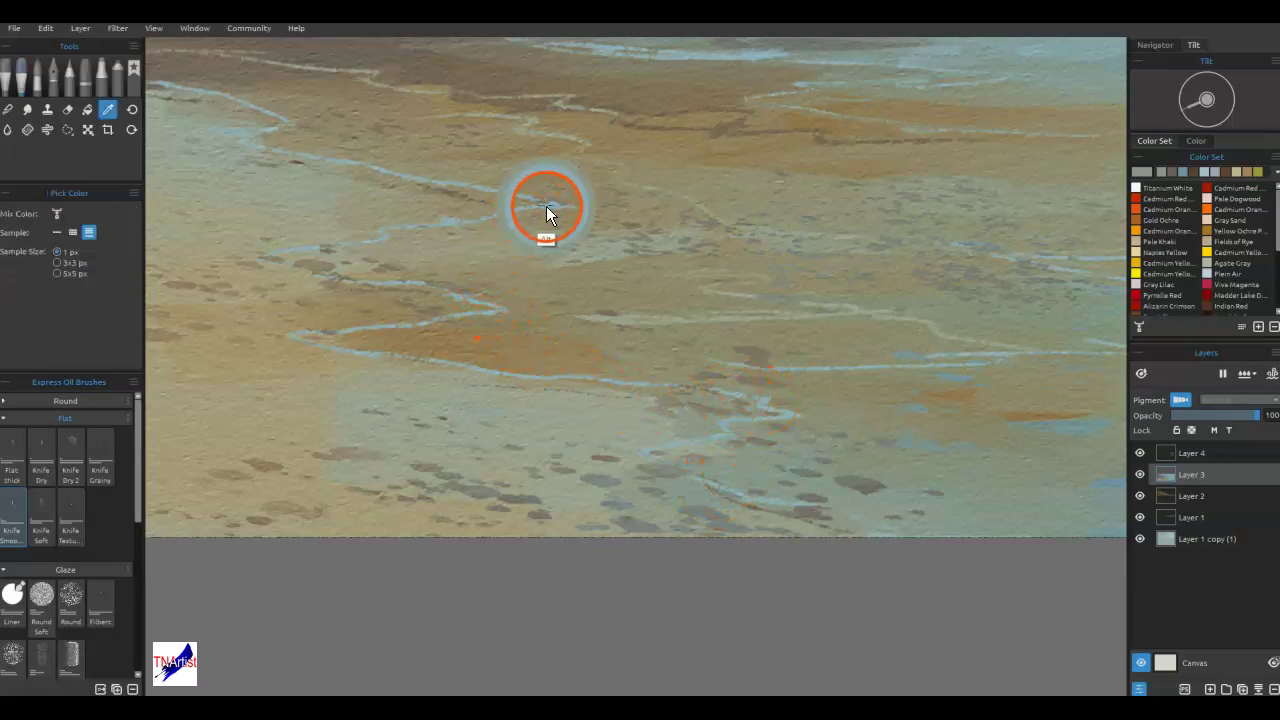
left_click(550, 204, "alt")
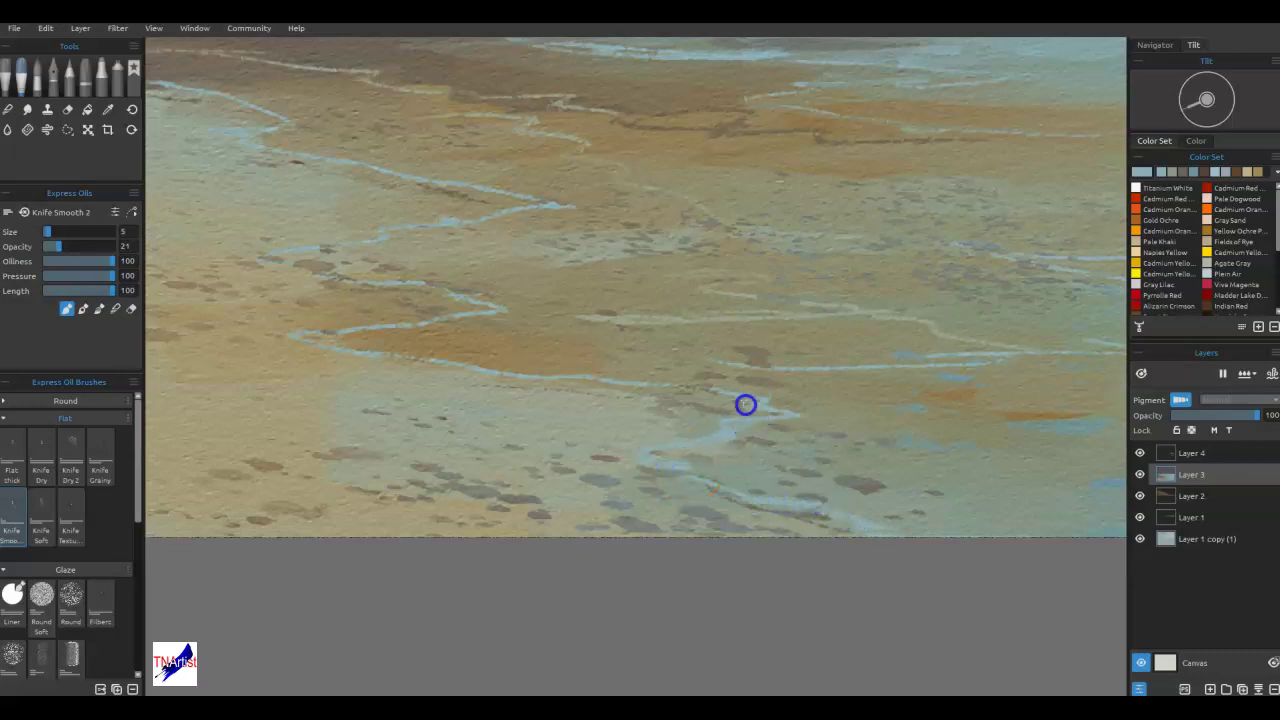
left_click_drag(629, 382, 308, 337)
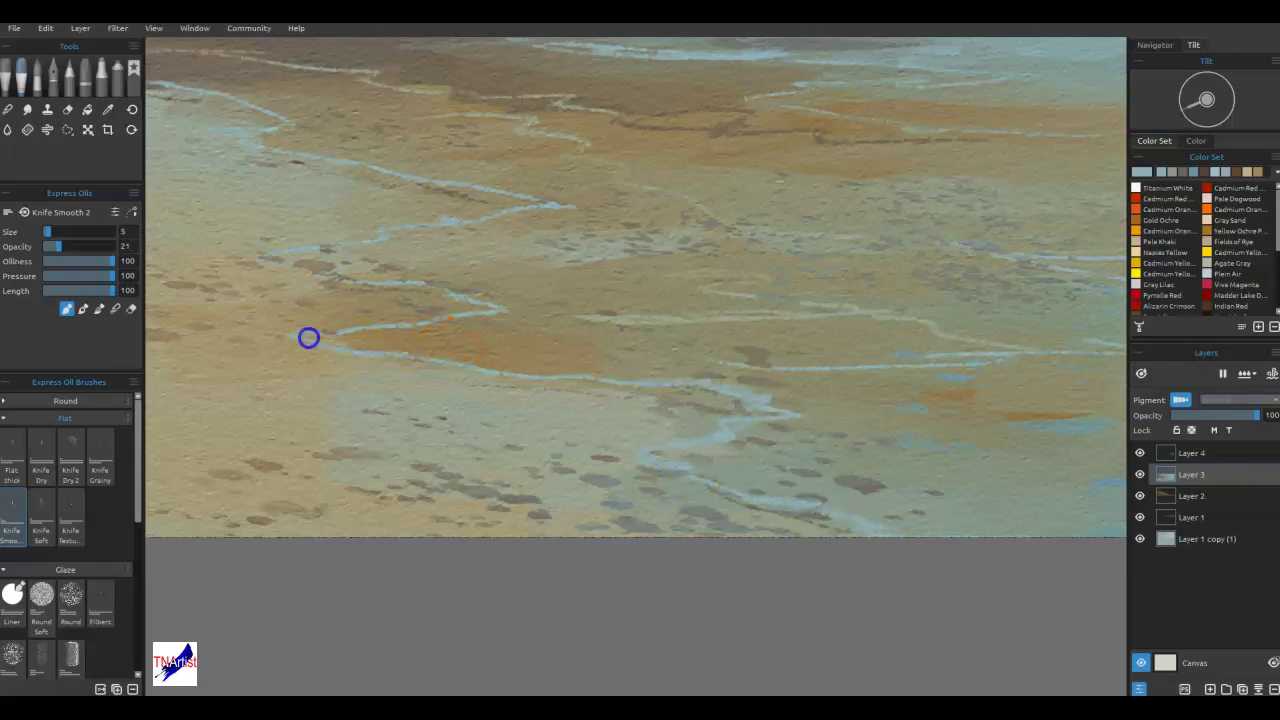
left_click_drag(396, 228, 568, 200)
left_click_drag(374, 172, 430, 181)
- Paint more light blue foam lines over the wet sand and shallows, refining the brush to size 2 with opacity 100
mouse_move(826, 480)
left_mouse_down()
mouse_move(631, 466)
mouse_move(716, 335)
left_mouse_up()
left_click_drag(808, 468, 942, 485)
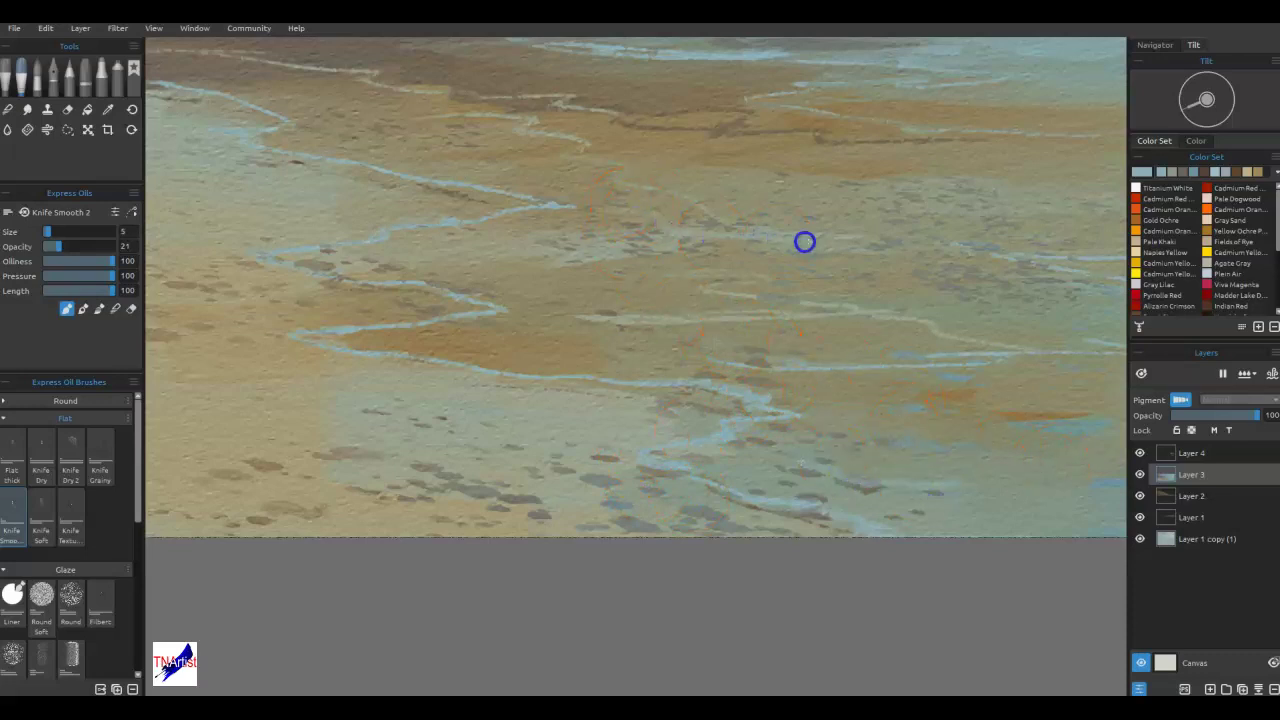
left_click_drag(832, 235, 917, 263)
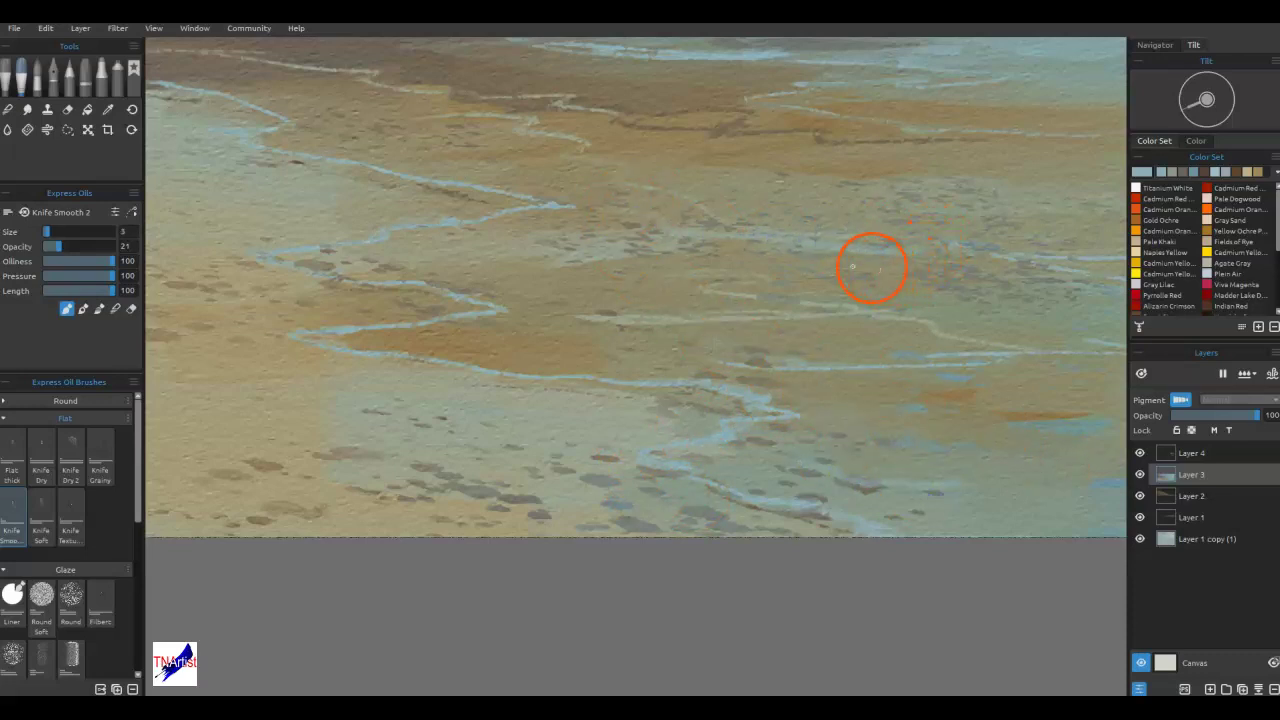
left_click_drag(54, 246, 181, 244)
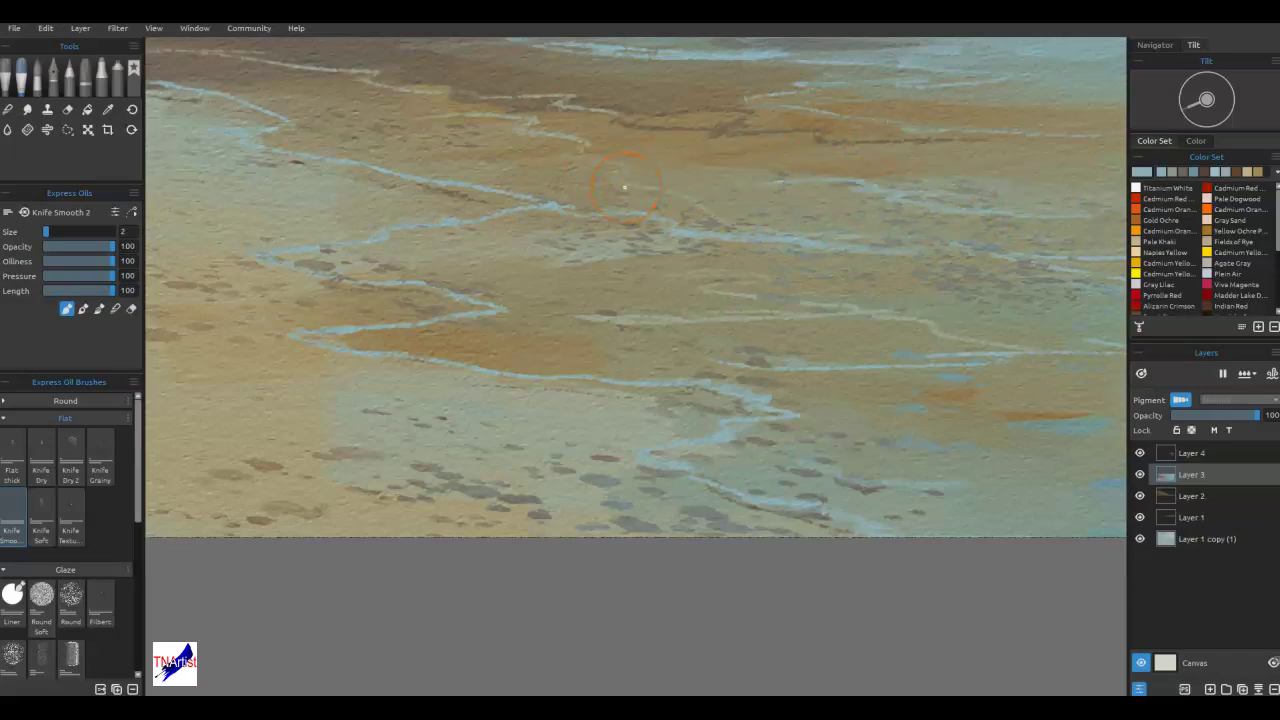
key("ctrl+0")
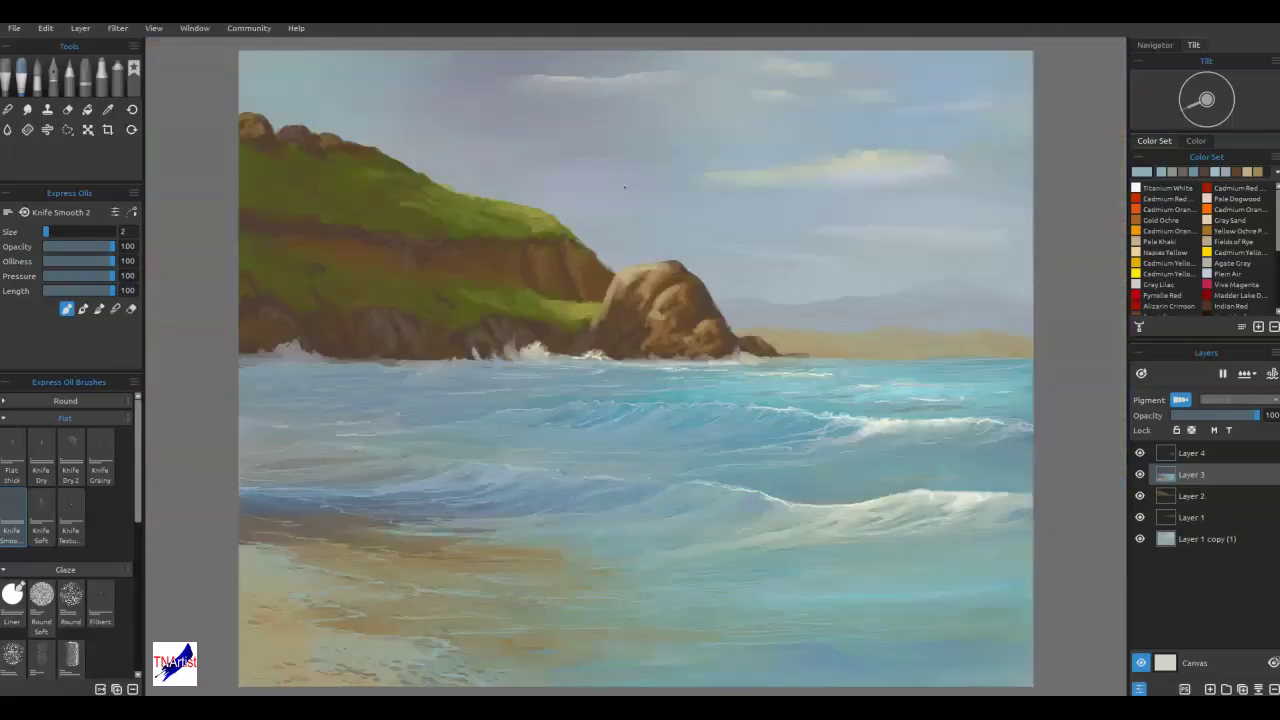
left_click_drag(330, 650, 386, 660)
- On Layer 4, sample the pale colour near the front wave and brush thin highlights over the wet sand and shallow water
left_click(1192, 453)
key("alt")
left_click(799, 528, "alt")
mouse_move(532, 575)
left_mouse_down()
mouse_move(434, 605)
mouse_move(425, 594)
left_mouse_up()
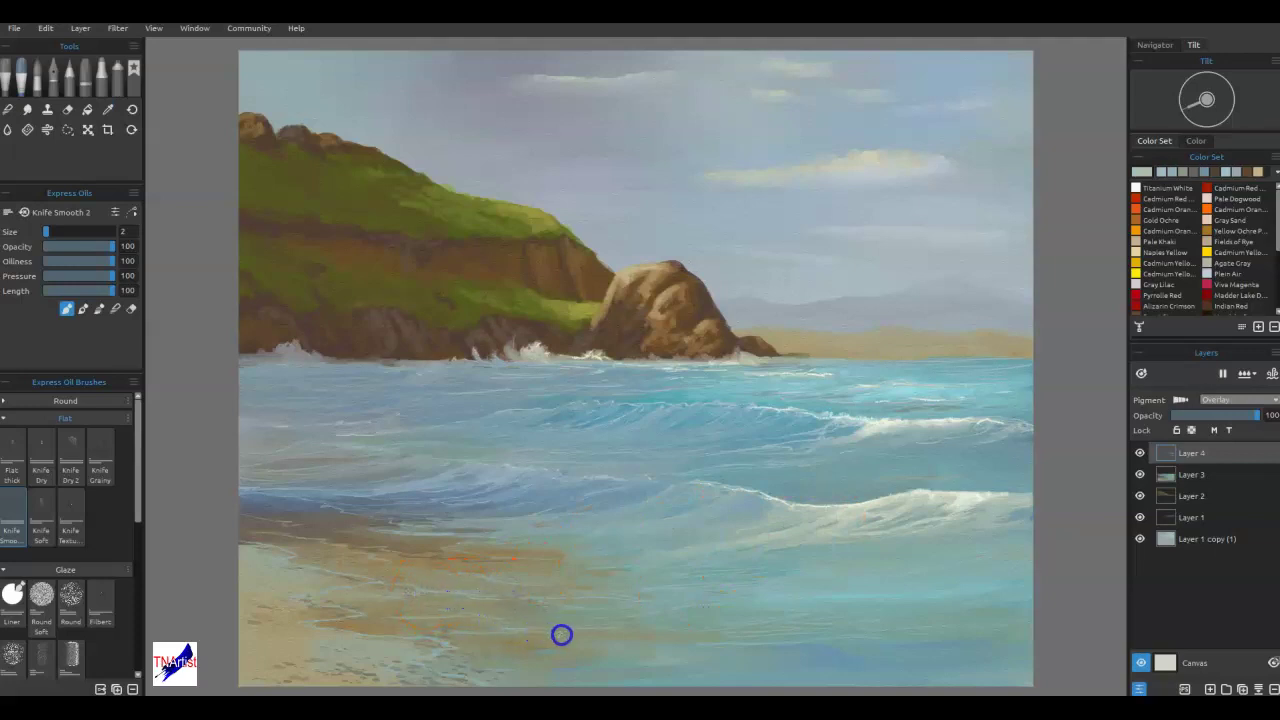
left_click_drag(653, 668, 500, 657)
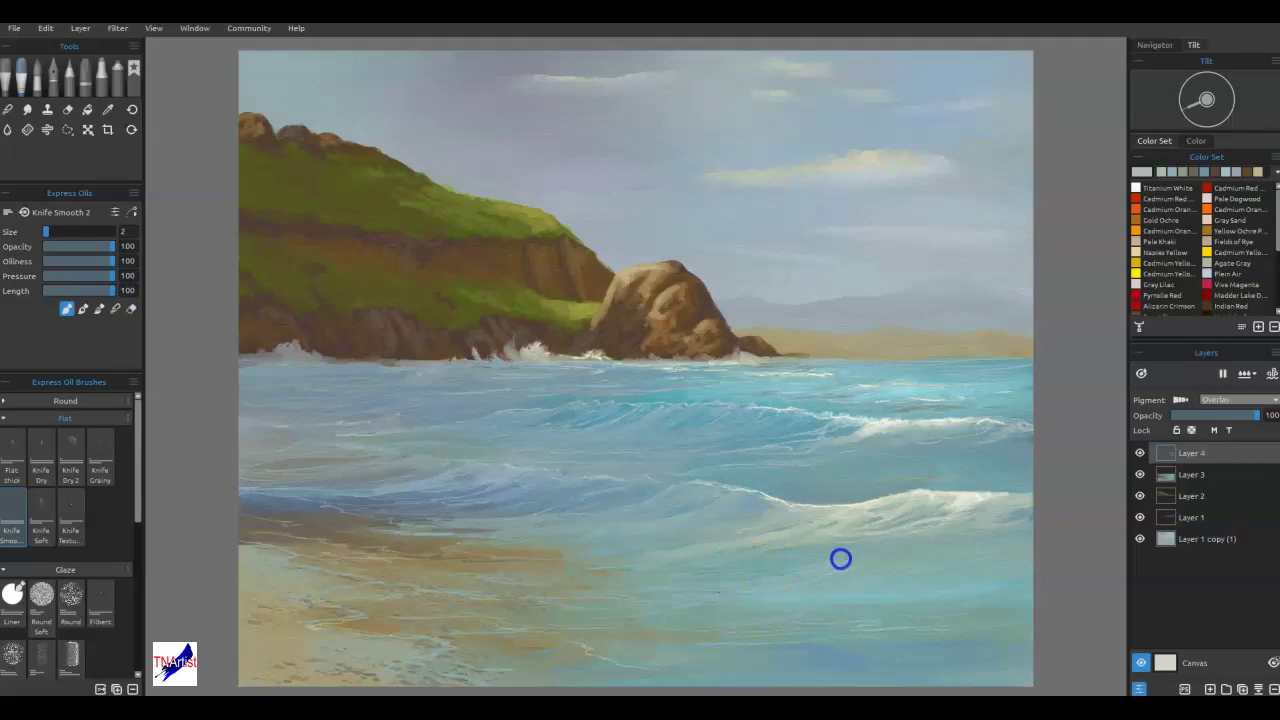
- Add light accents to the water below the front wave and soften the shallows with the blender at size 20
left_click(866, 524)
key("b")
mouse_move(889, 553)
left_mouse_down()
mouse_move(745, 595)
mouse_move(910, 547)
left_mouse_up()
mouse_move(769, 591)
left_mouse_down()
mouse_move(863, 567)
mouse_move(900, 541)
mouse_move(830, 564)
mouse_move(903, 537)
mouse_move(900, 554)
mouse_move(943, 560)
mouse_move(881, 617)
mouse_move(905, 632)
left_mouse_up()
key("]")
left_click(631, 657)
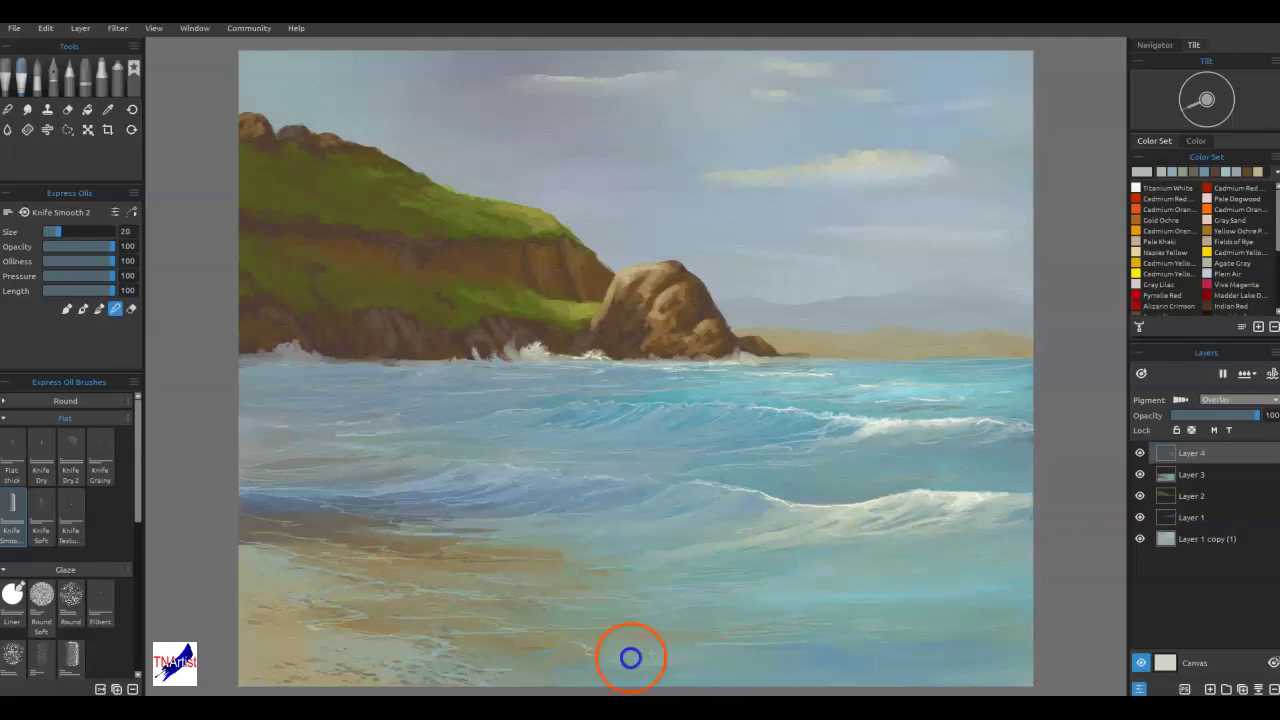
left_click_drag(452, 610, 446, 606)
- On new Layer 5 in Multiply mode, paint grey-green #8b9989 shadows down the left edge of the headland
left_click(1232, 400)
left_click(1225, 431)
left_click(1176, 172)
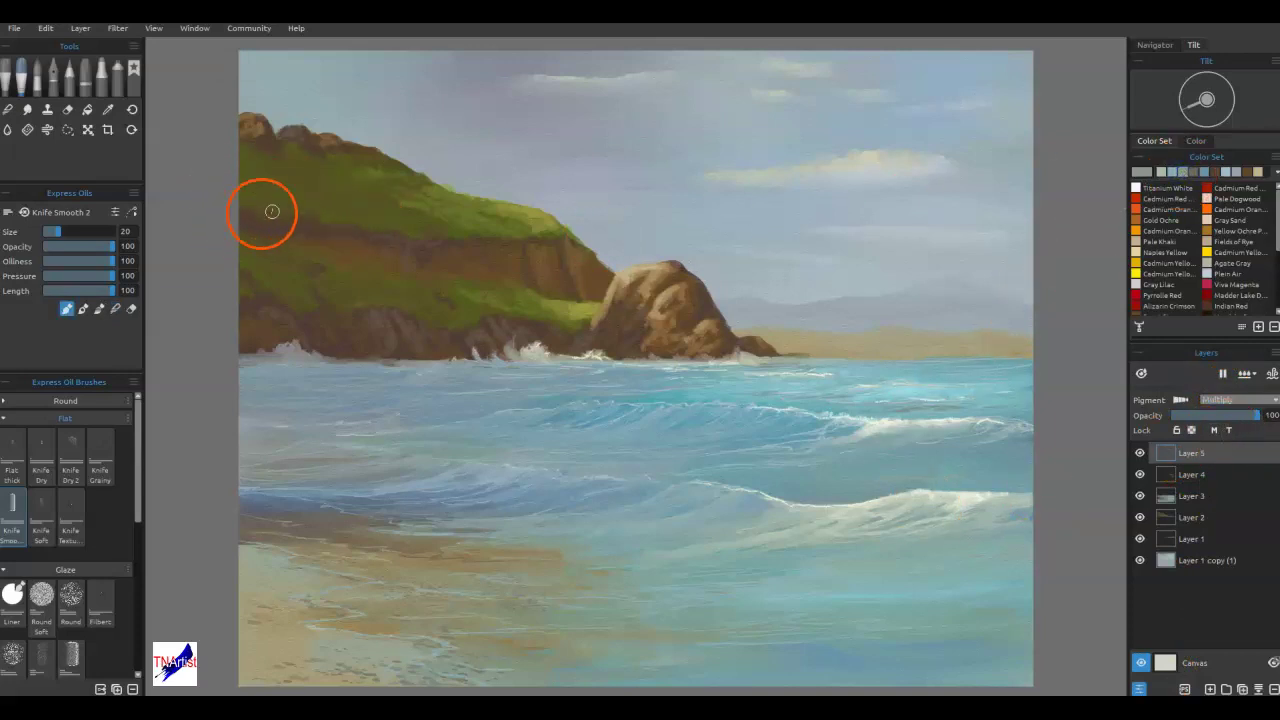
double_click(1141, 172)
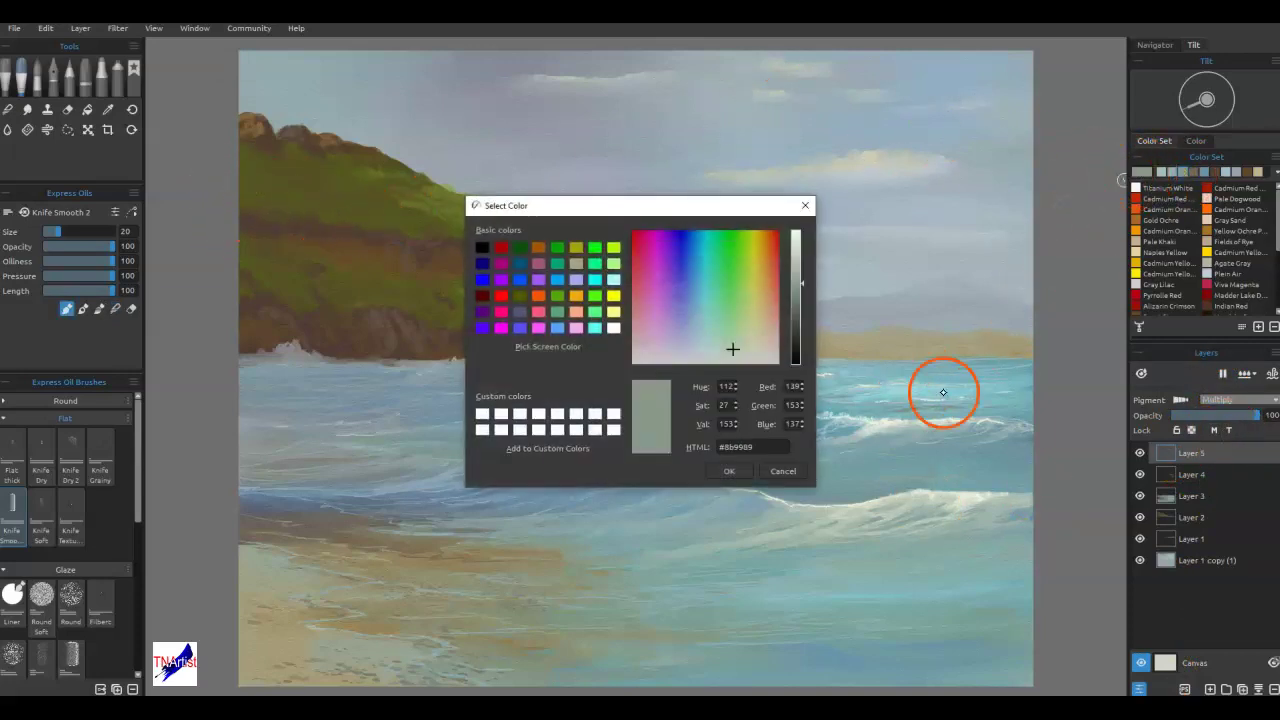
left_click(730, 470)
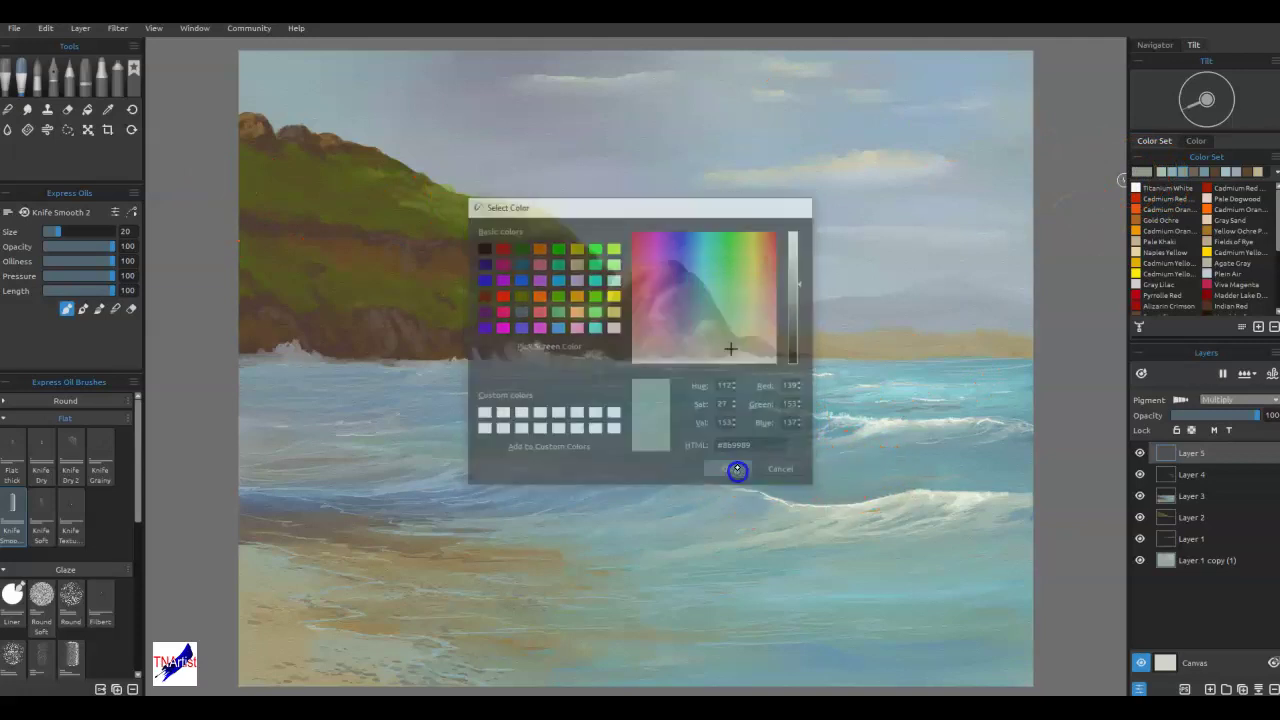
left_click_drag(227, 190, 258, 200)
mouse_move(249, 243)
left_mouse_down()
mouse_move(263, 286)
mouse_move(377, 338)
mouse_move(302, 319)
mouse_move(240, 332)
left_mouse_up()
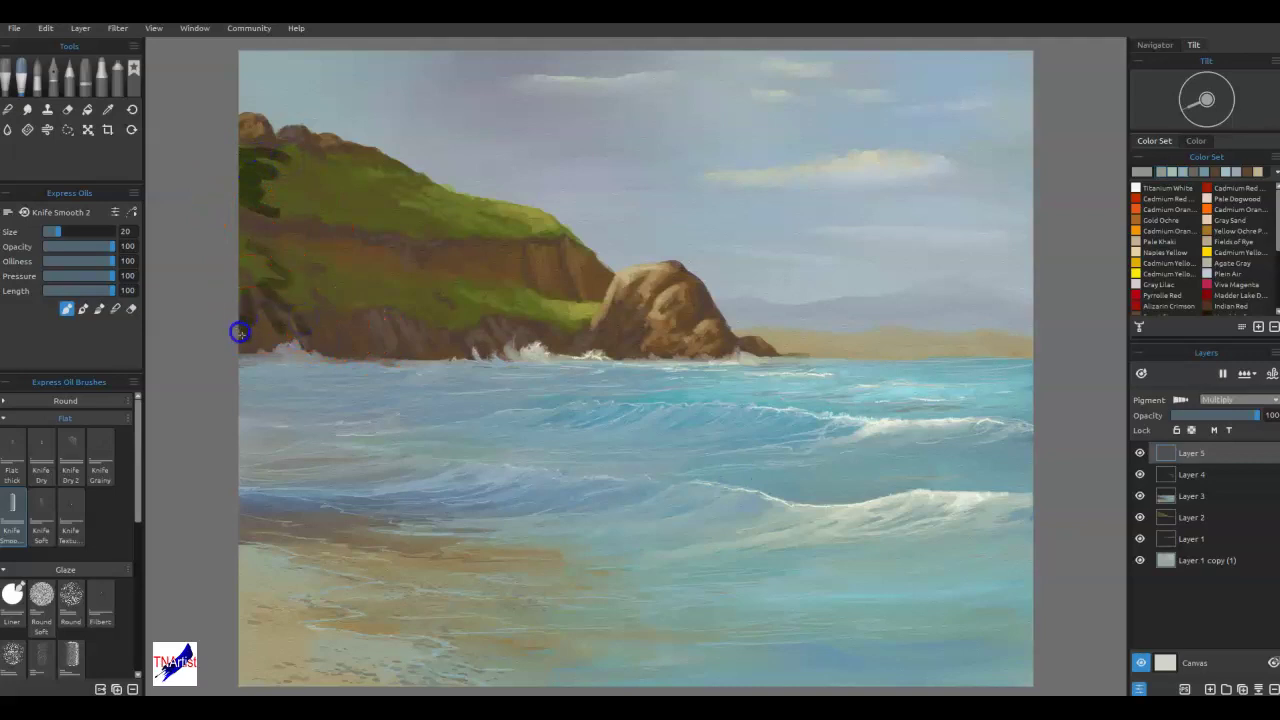
- Blend the headland's shadow strokes into the grassy slope and cliff, using a blender size of 45
key("n")
mouse_move(255, 220)
left_mouse_down()
mouse_move(246, 190)
mouse_move(261, 203)
mouse_move(360, 209)
mouse_move(249, 200)
mouse_move(262, 234)
left_mouse_up()
mouse_move(250, 183)
left_mouse_down()
mouse_move(275, 170)
mouse_move(343, 223)
mouse_move(297, 243)
mouse_move(277, 317)
mouse_move(320, 342)
left_mouse_up()
left_click_drag(260, 251, 275, 321)
left_click_drag(250, 191, 357, 217)
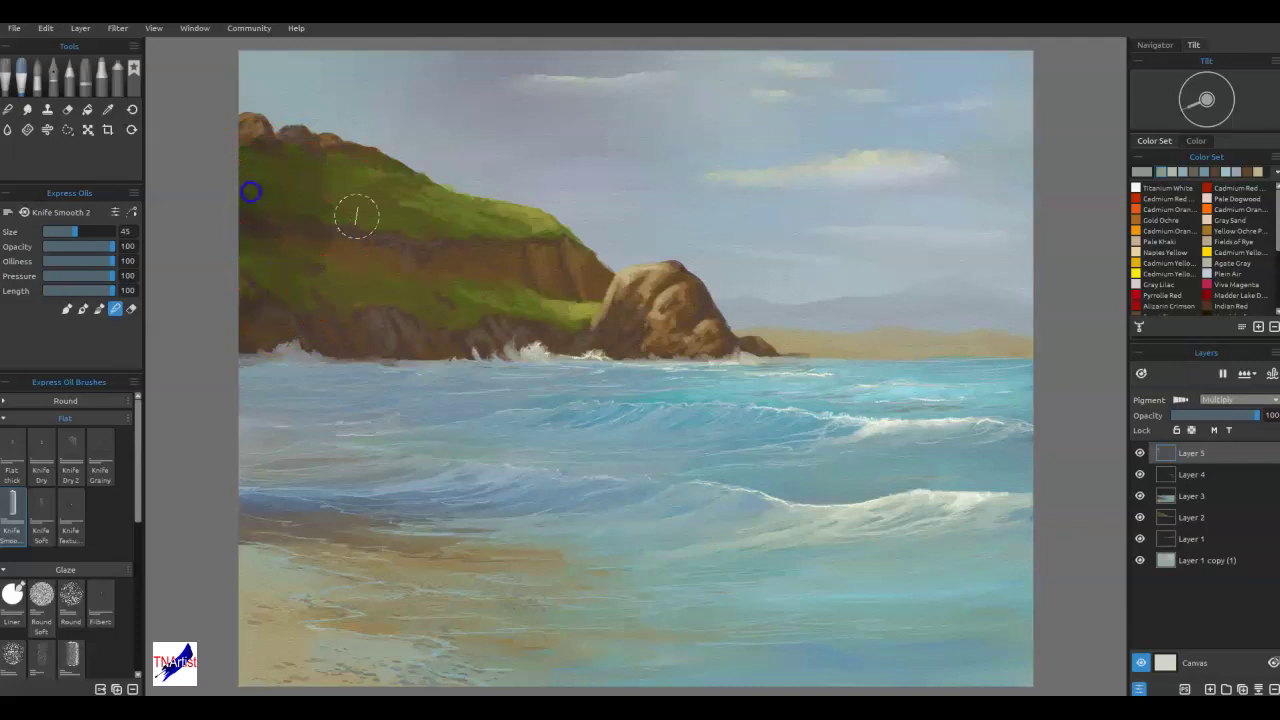
left_click_drag(261, 210, 349, 222)
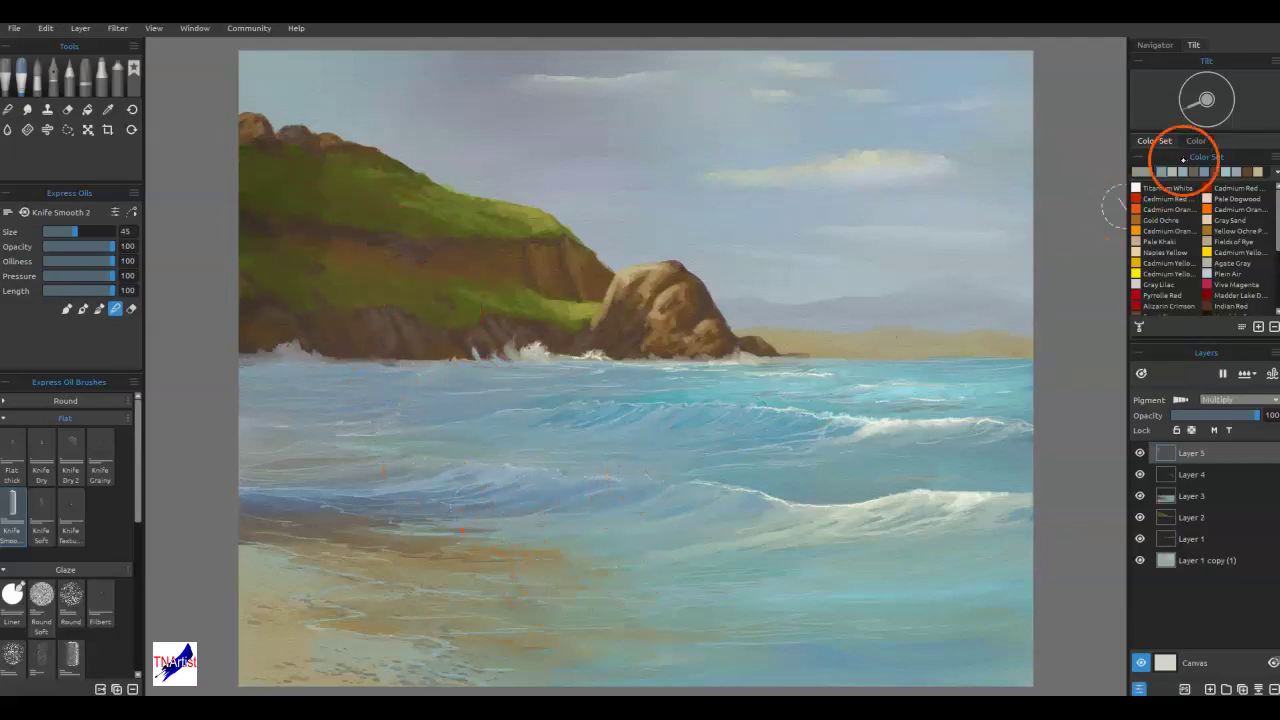
- Set the paint colour to #a8b9b1 and lay Multiply shadow patches over the near-shore waves and middle water
left_click(1150, 173)
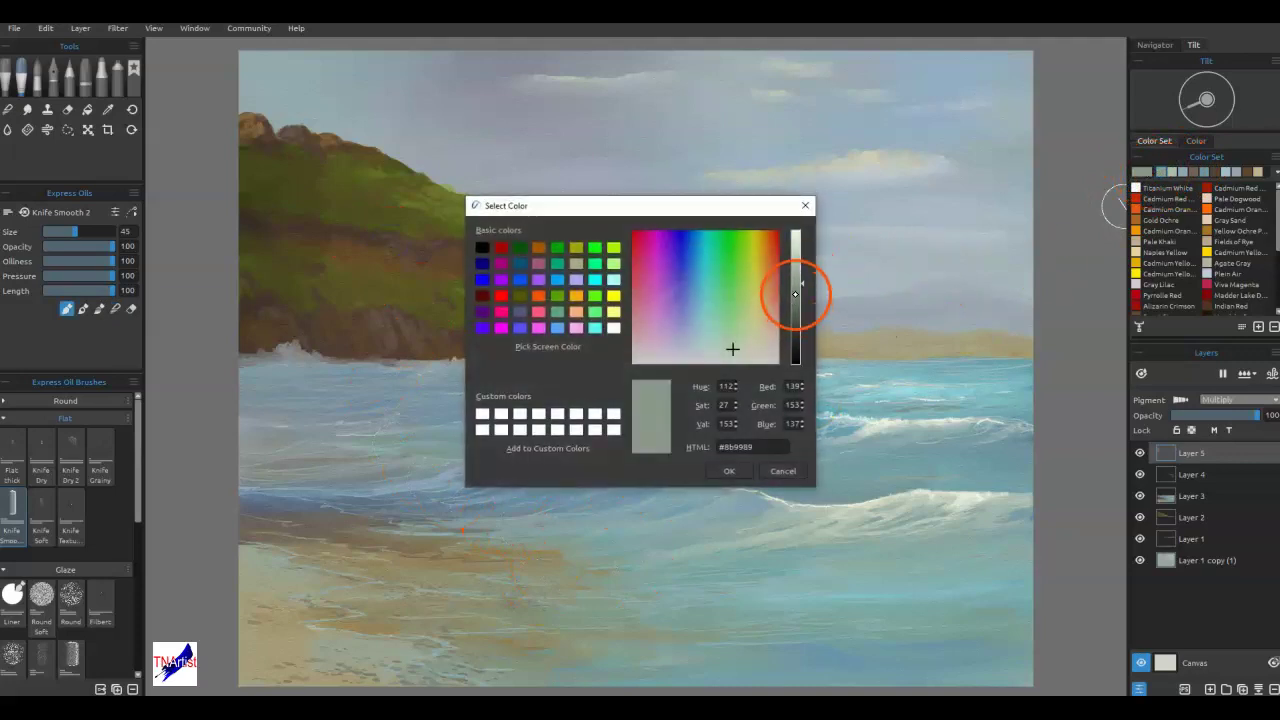
left_click_drag(795, 294, 796, 270)
left_click(716, 349)
left_click(729, 471)
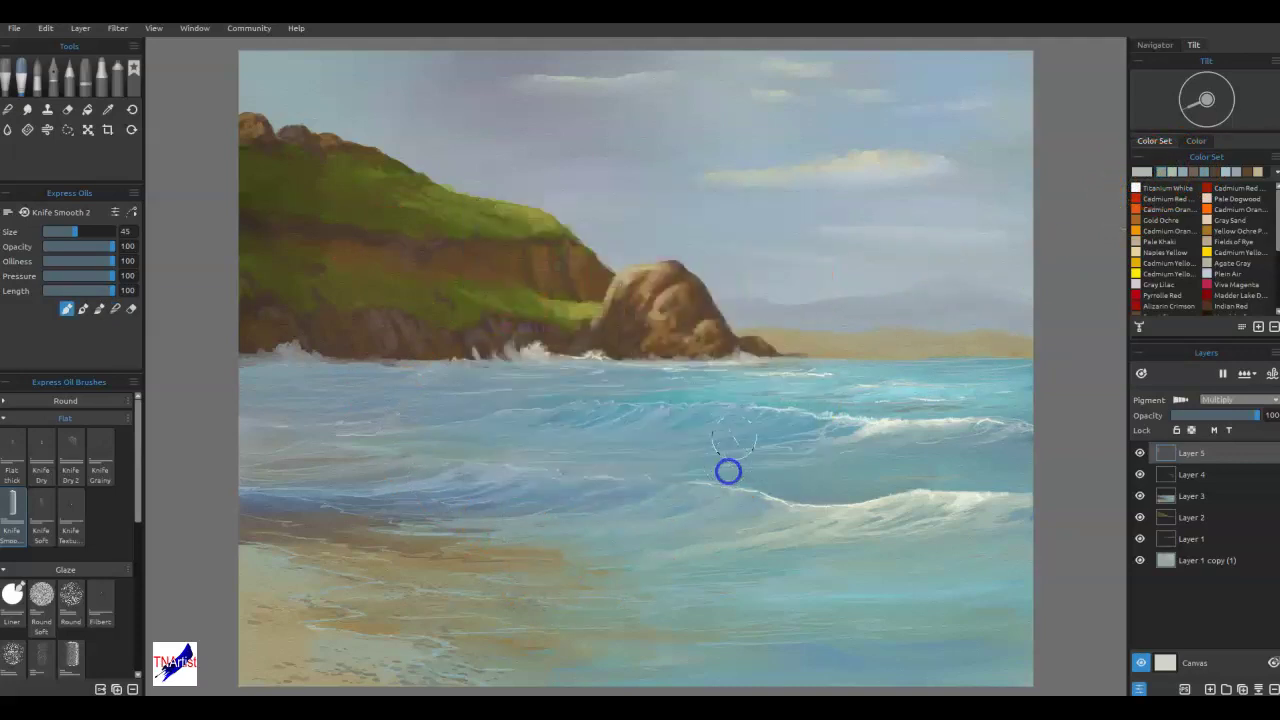
left_click_drag(228, 508, 285, 507)
mouse_move(250, 460)
left_mouse_down()
mouse_move(223, 434)
mouse_move(223, 371)
mouse_move(440, 389)
mouse_move(723, 455)
mouse_move(566, 437)
mouse_move(486, 377)
mouse_move(231, 411)
mouse_move(371, 454)
mouse_move(326, 514)
mouse_move(391, 531)
left_mouse_up()
mouse_move(551, 449)
left_mouse_down()
mouse_move(438, 429)
mouse_move(491, 386)
mouse_move(534, 391)
left_mouse_up()
mouse_move(674, 563)
left_mouse_down()
mouse_move(797, 607)
mouse_move(943, 603)
mouse_move(763, 563)
mouse_move(509, 583)
mouse_move(669, 537)
mouse_move(740, 477)
mouse_move(849, 429)
mouse_move(963, 469)
mouse_move(514, 437)
mouse_move(703, 477)
mouse_move(717, 495)
left_mouse_up()
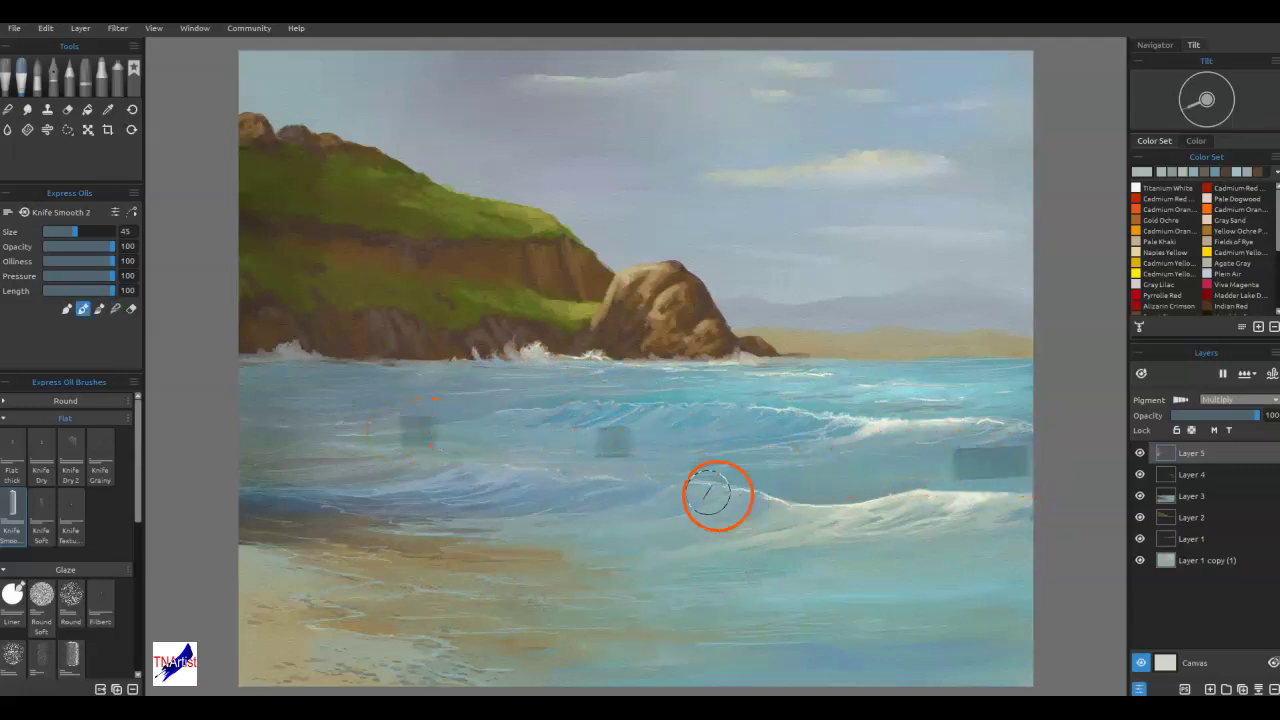
- Blend the shadow patches smoothly into the sea between the waves
key("b")
mouse_move(624, 436)
left_mouse_down()
mouse_move(622, 464)
mouse_move(449, 423)
left_mouse_up()
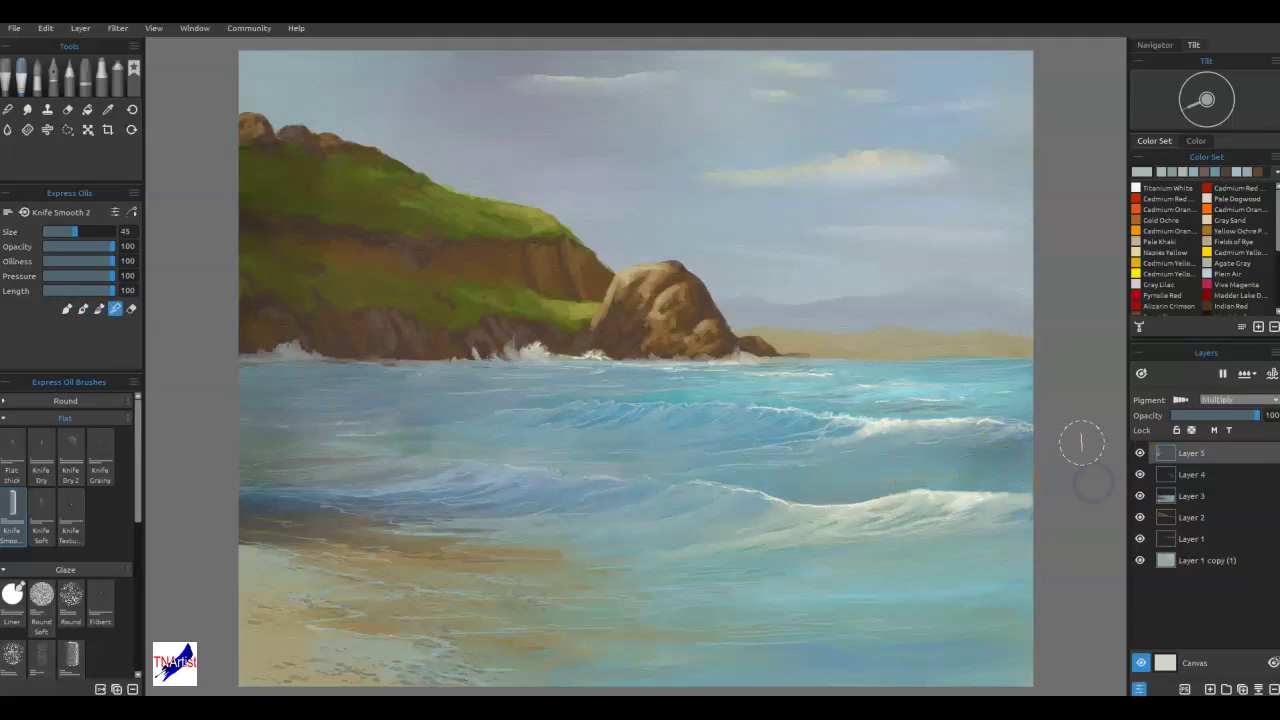
left_click_drag(380, 445, 446, 437)
mouse_move(960, 412)
left_mouse_down()
mouse_move(941, 447)
mouse_move(500, 520)
mouse_move(377, 454)
mouse_move(360, 431)
left_mouse_up()
left_click_drag(962, 455, 964, 459)
double_click(1142, 172)
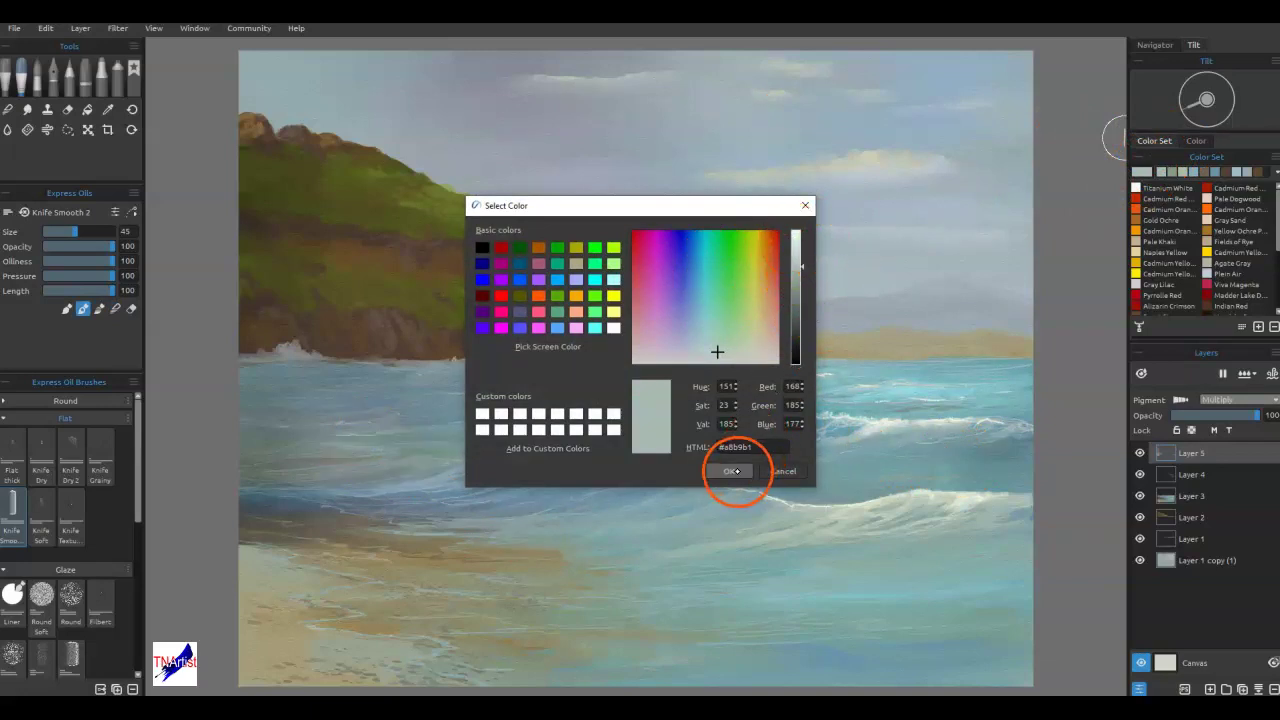
left_click(783, 471)
- On Layer 4, spray a Titanium White glow into the sky's upper-left corner using the Spray airbrush at size 40 and opacity 18
left_click(1195, 474)
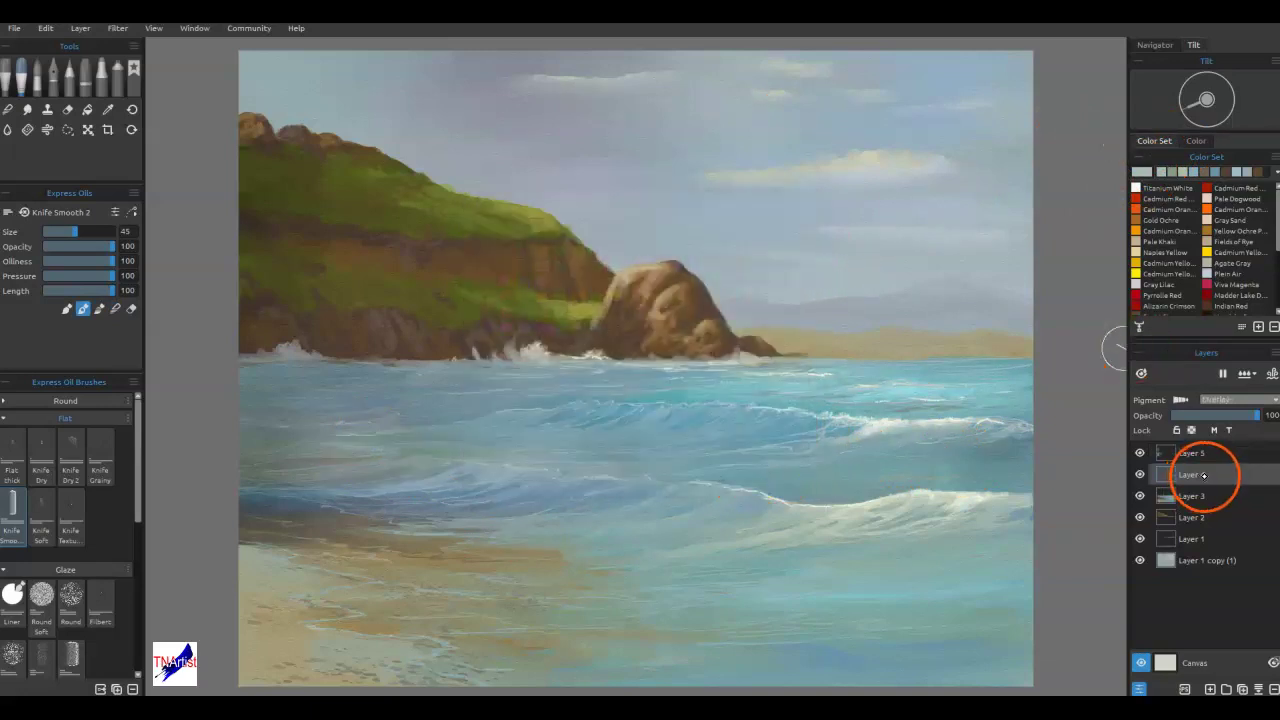
left_click(1136, 189)
left_click(116, 70)
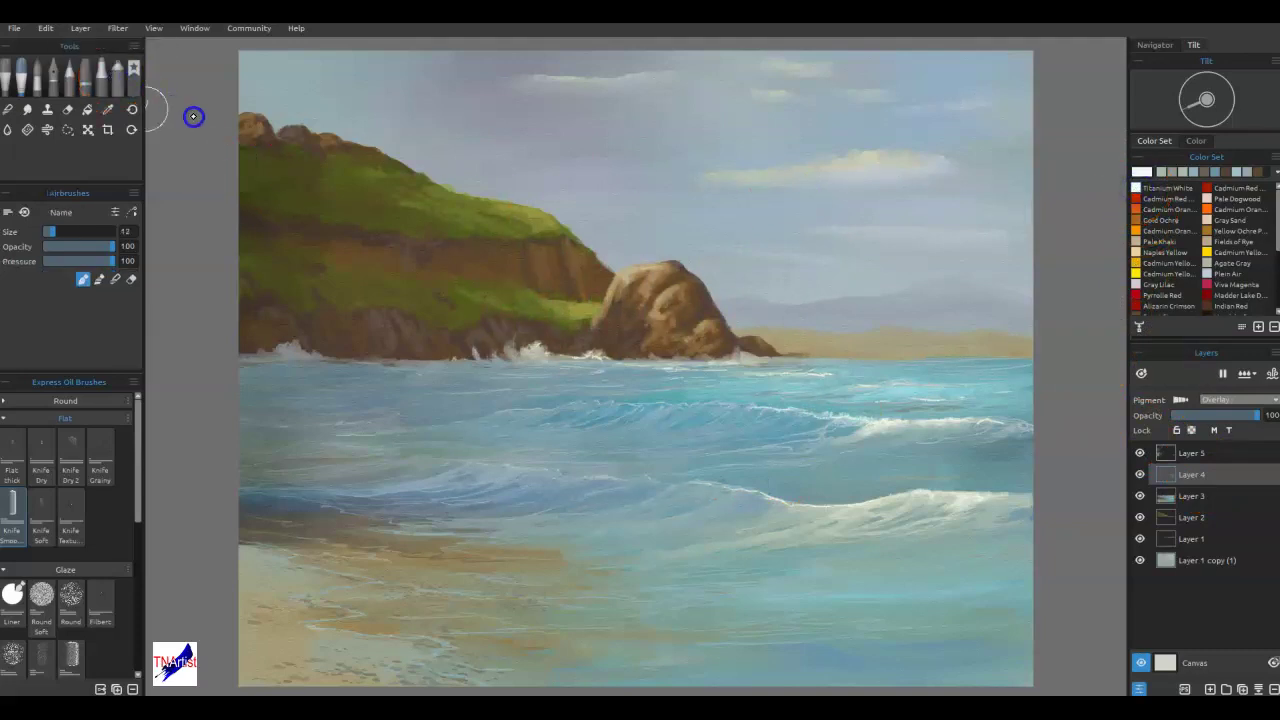
mouse_move(251, 79)
left_mouse_down()
mouse_move(386, 129)
mouse_move(248, 90)
left_mouse_up()
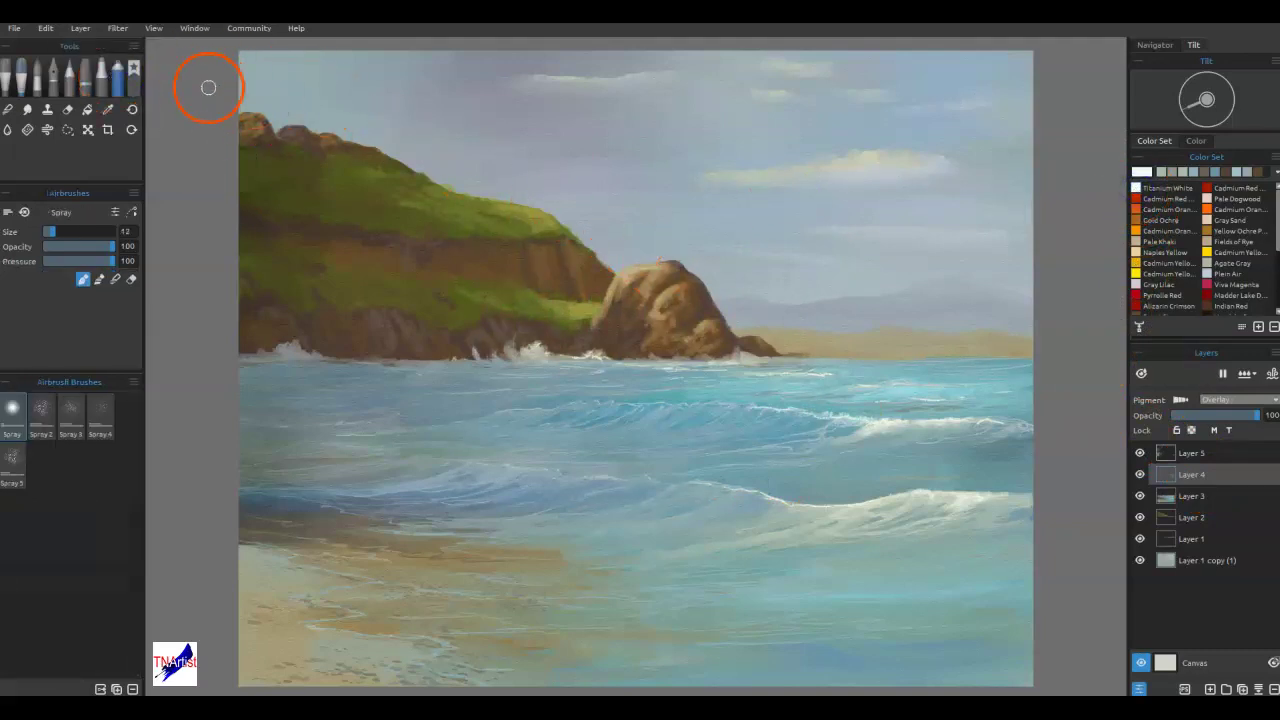
key("bracketright")
key("bracketright")
key("bracketright")
key("bracketright")
key("bracketright")
mouse_move(230, 70)
left_mouse_down()
mouse_move(240, 60)
mouse_move(223, 49)
mouse_move(223, 63)
mouse_move(285, 55)
left_mouse_up()
key("ctrl+z")
left_click(57, 246)
mouse_move(225, 61)
left_mouse_down()
mouse_move(214, 70)
mouse_move(237, 94)
mouse_move(323, 57)
left_mouse_up()
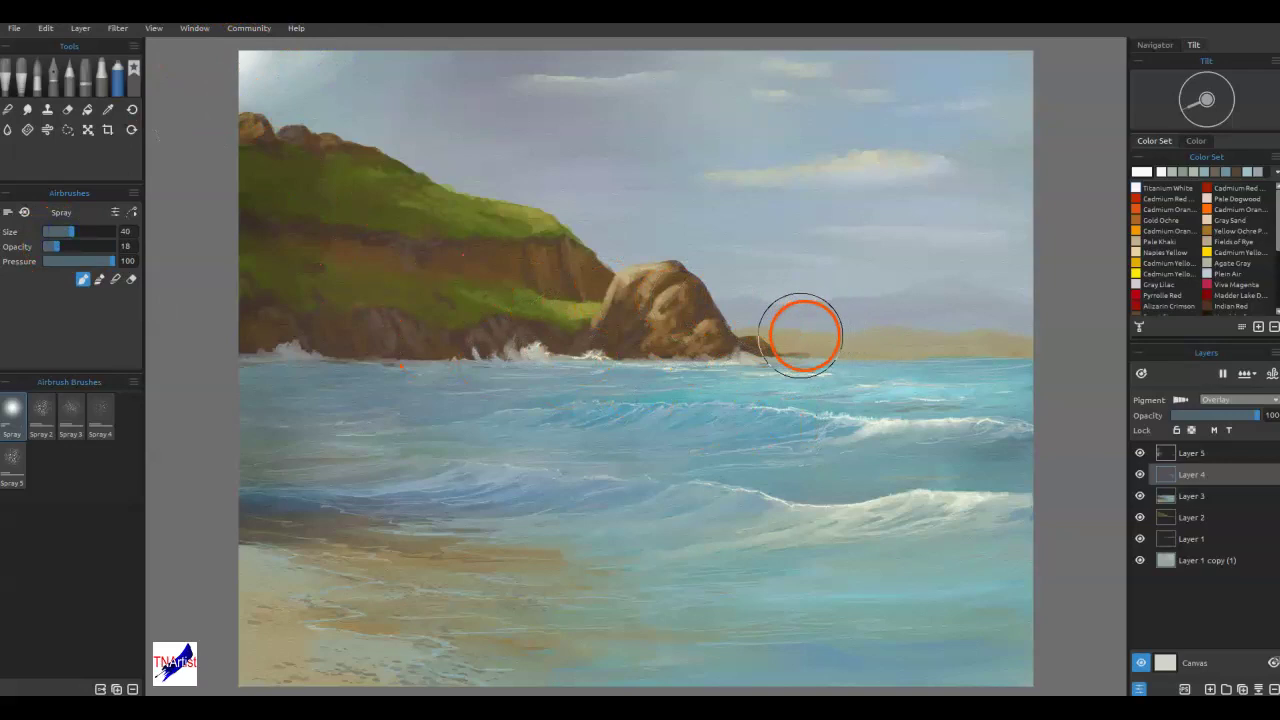
- Blend the white glow into the surrounding sky above the headland with the Knife Soft oil brush at size 80
left_click(26, 75)
left_click(42, 508)
key("]")
key("]")
key("]")
key("]")
key("]")
key("]")
key("]")
key("b")
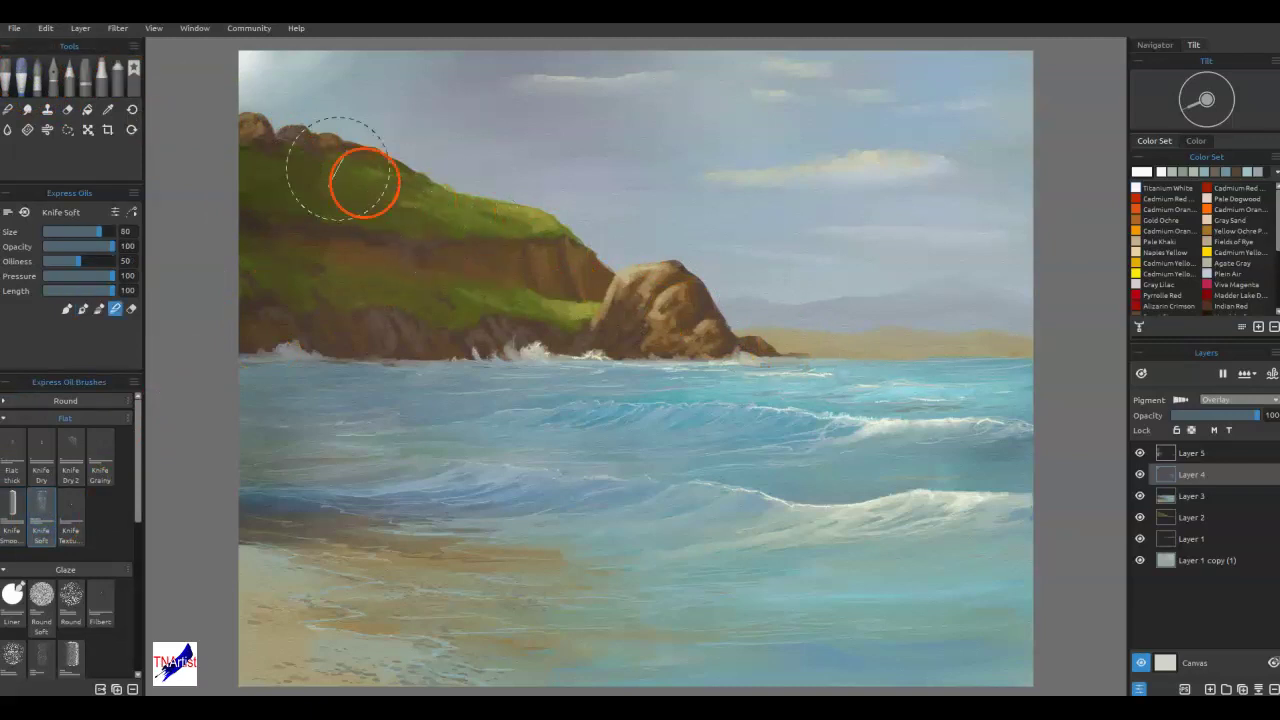
mouse_move(380, 86)
left_mouse_down()
mouse_move(306, 62)
mouse_move(310, 87)
left_mouse_up()
left_click_drag(331, 89, 228, 77)
mouse_move(387, 79)
left_mouse_down()
mouse_move(369, 103)
mouse_move(447, 74)
left_mouse_up()
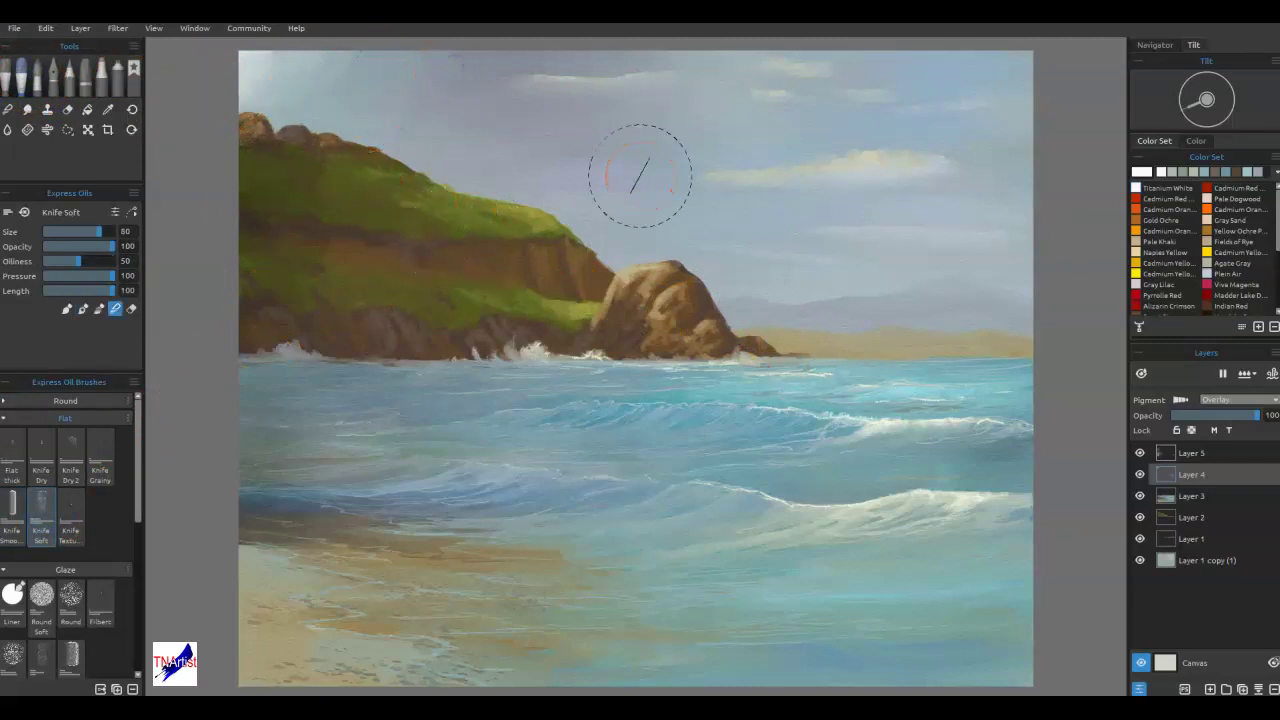
mouse_move(640, 175)
left_mouse_down()
mouse_move(710, 343)
mouse_move(708, 370)
left_mouse_up()
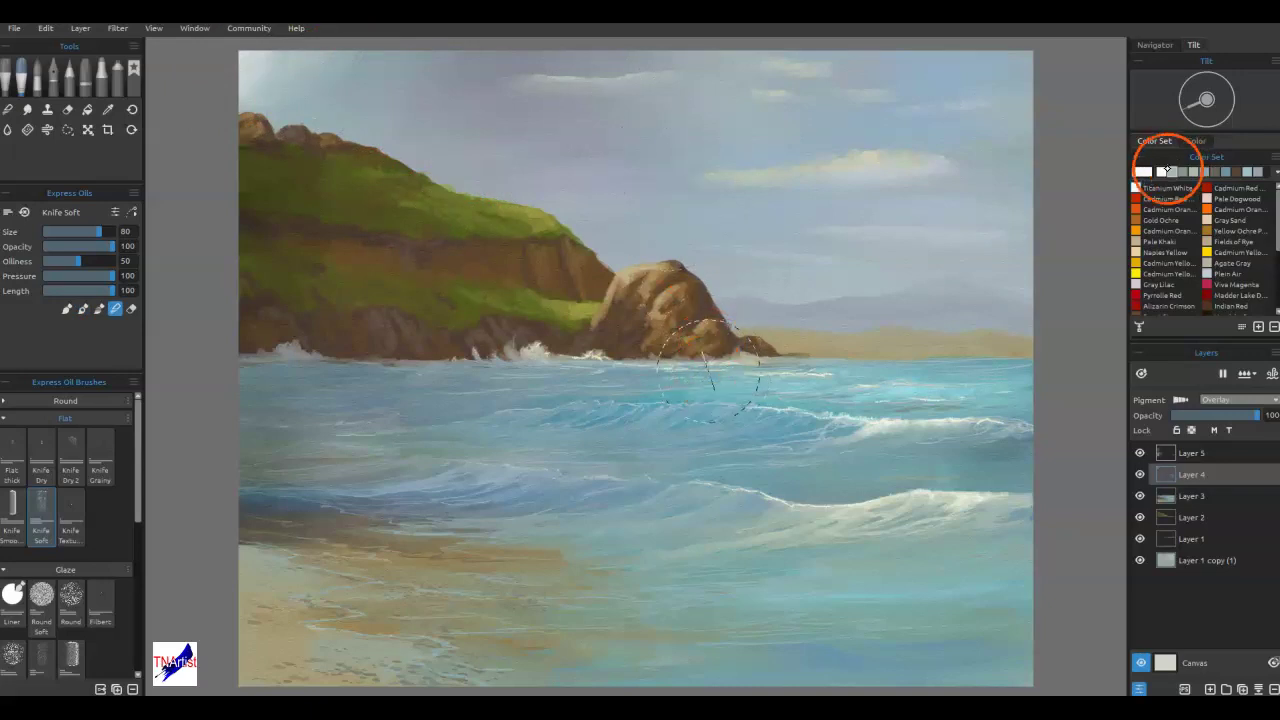
- Set the paint colour to the off-white #e9eae9
left_click(1146, 173)
left_click(1145, 172)
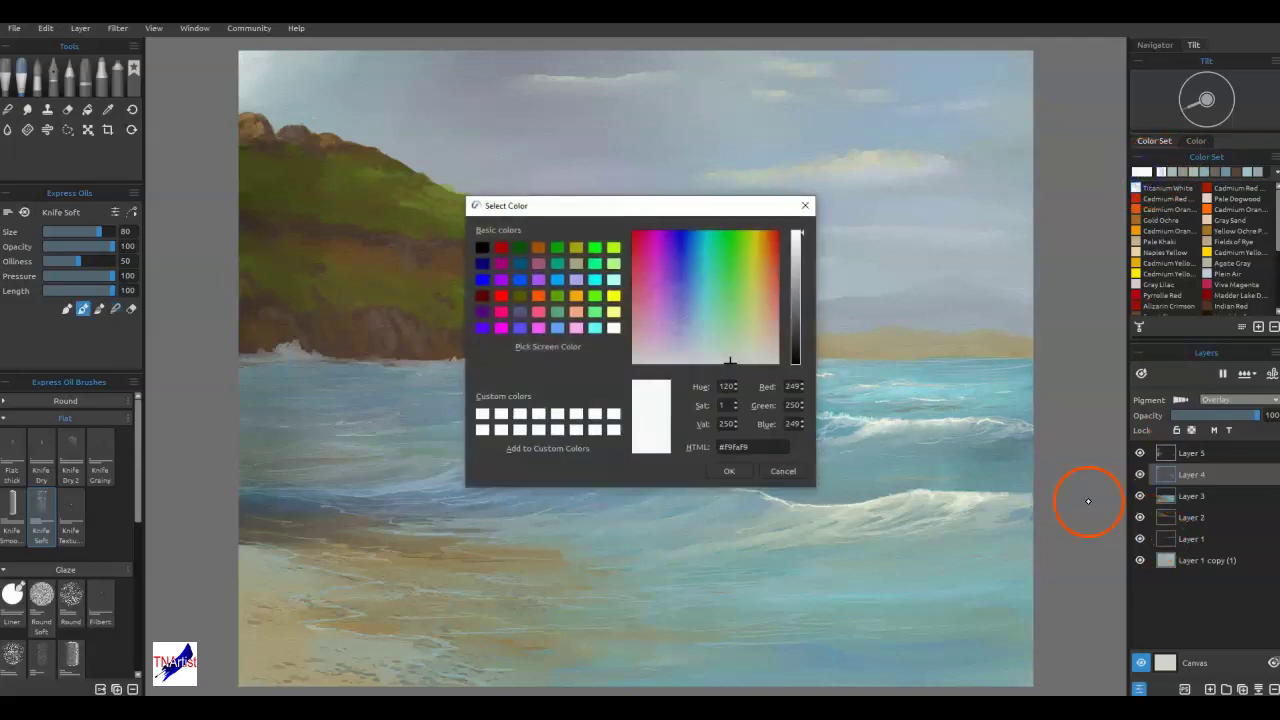
left_click(796, 240)
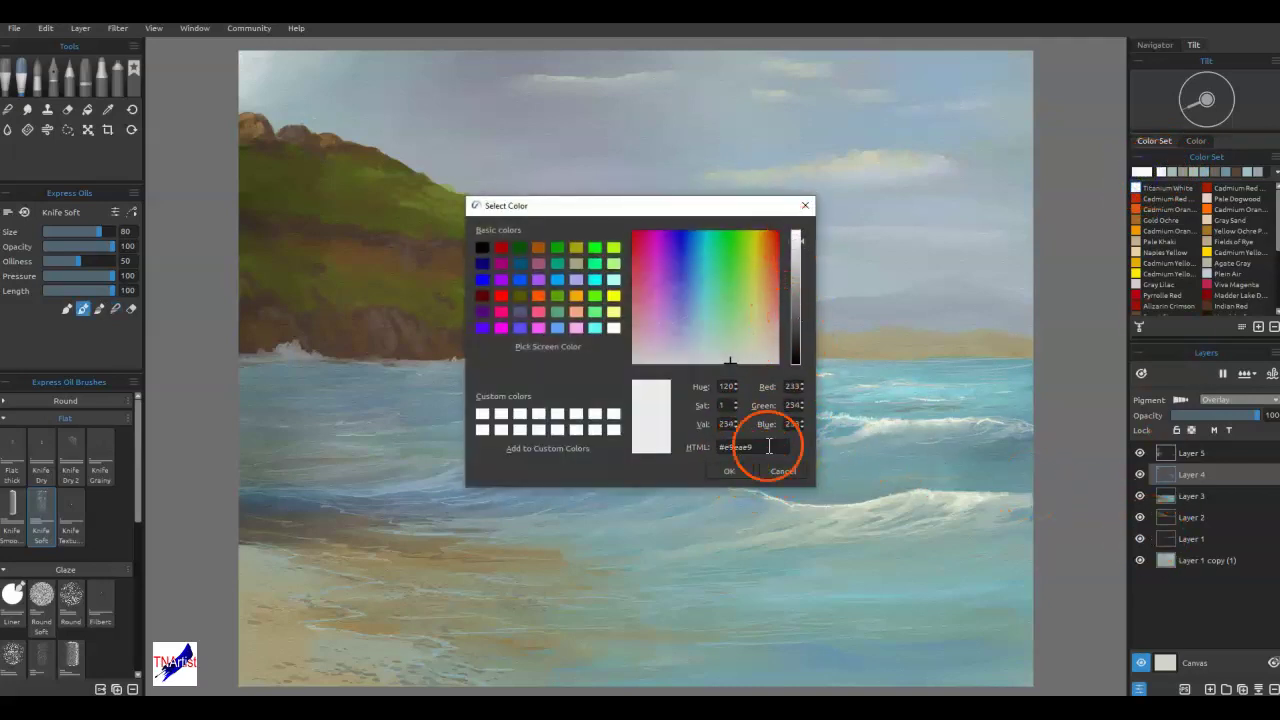
left_click(738, 470)
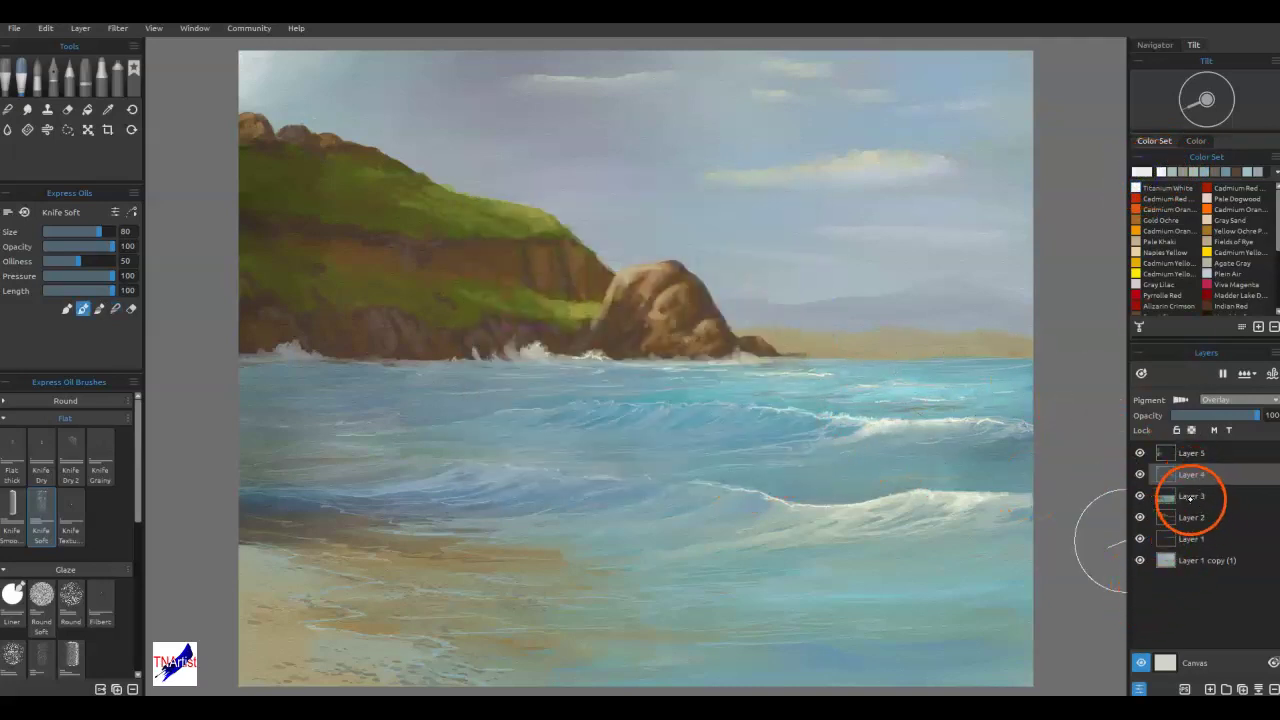
- Add a new layer above Layer 5 and switch to the pencil brushes
left_click(1201, 460)
left_click(1210, 688)
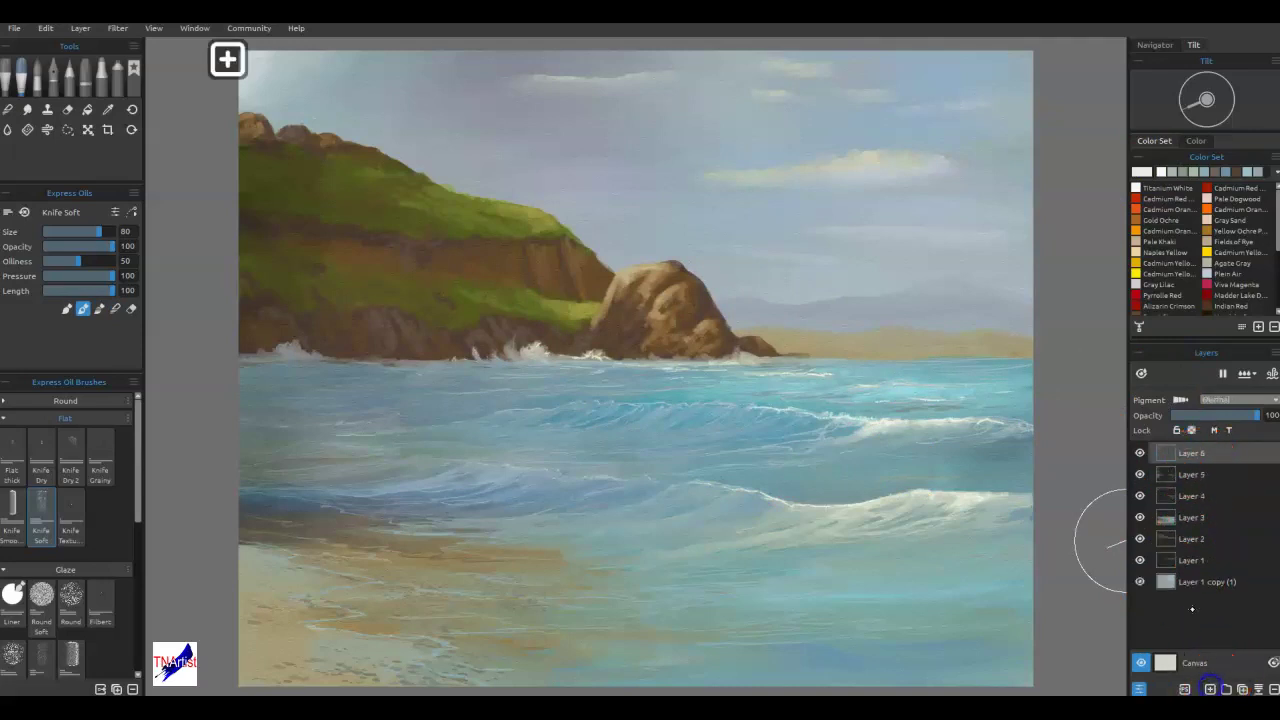
left_click(70, 68)
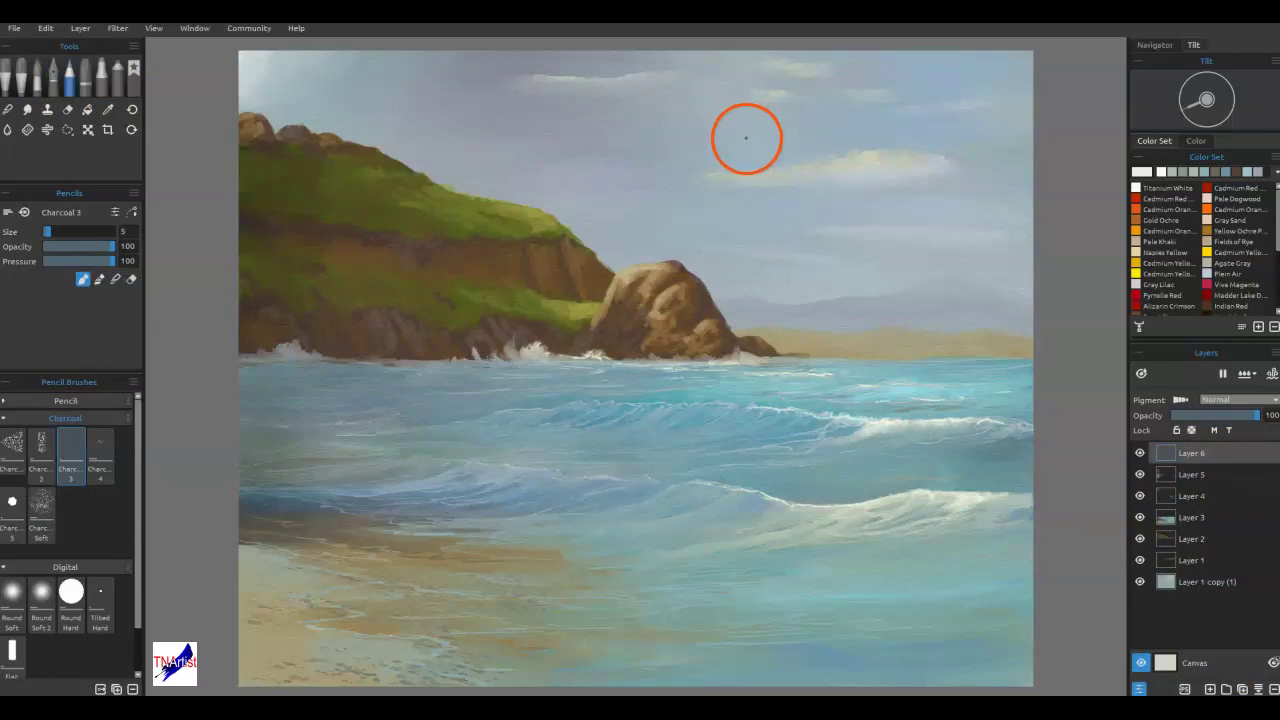
key("bracketright")
key("bracketright")
key("bracketright")
key("bracketright")
mouse_move(721, 157)
left_mouse_down()
mouse_move(740, 126)
mouse_move(781, 122)
left_mouse_up()
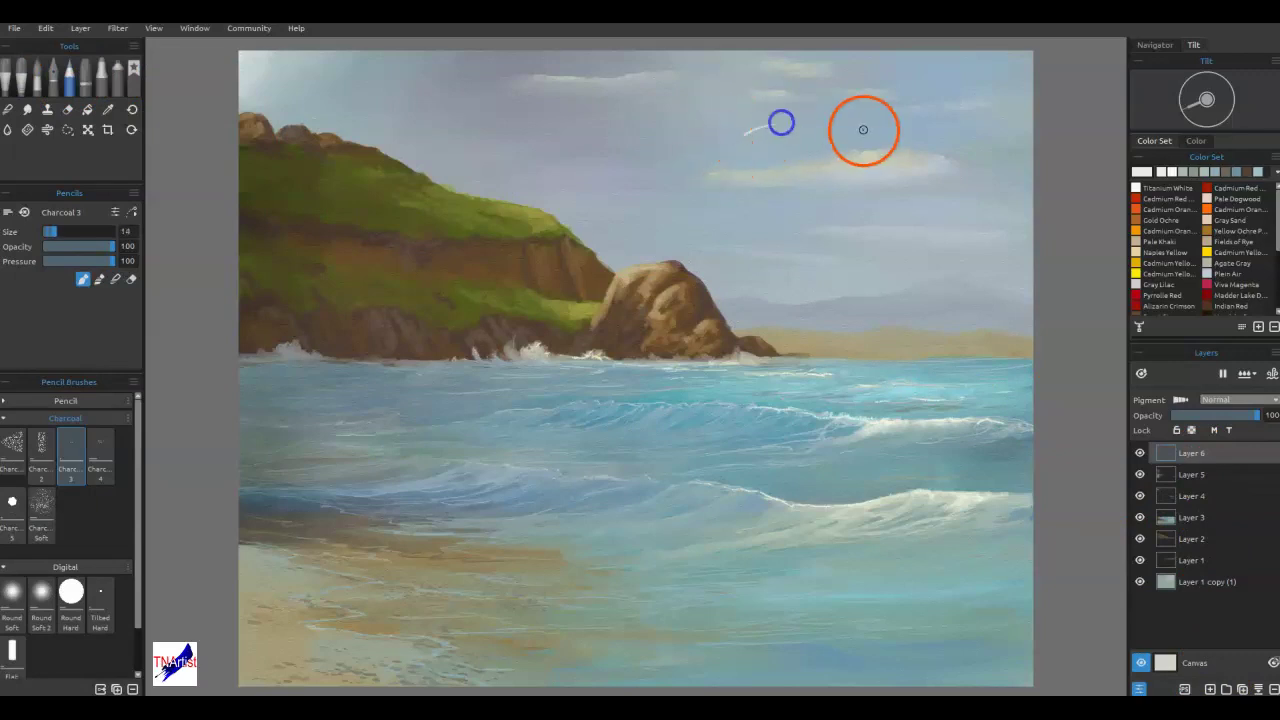
key("ctrl+z")
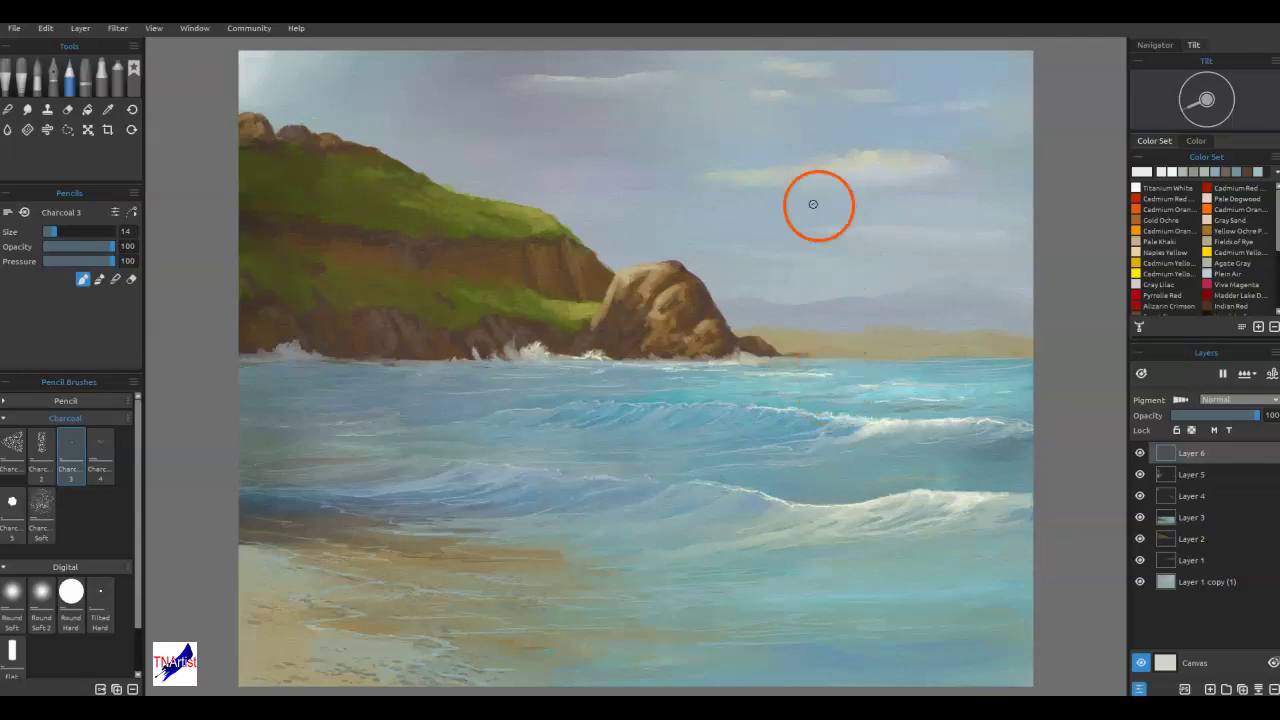
left_click(18, 512)
left_click_drag(749, 150, 776, 135)
key("ctrl+z")
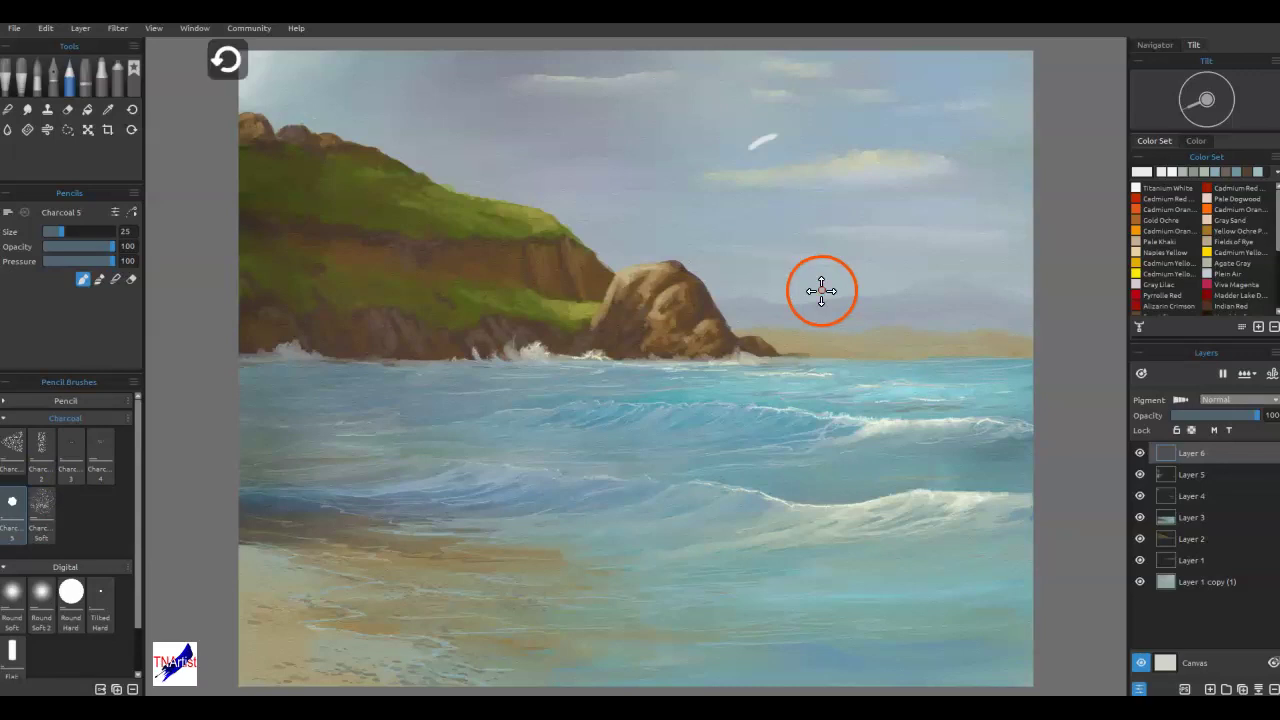
left_click(72, 458)
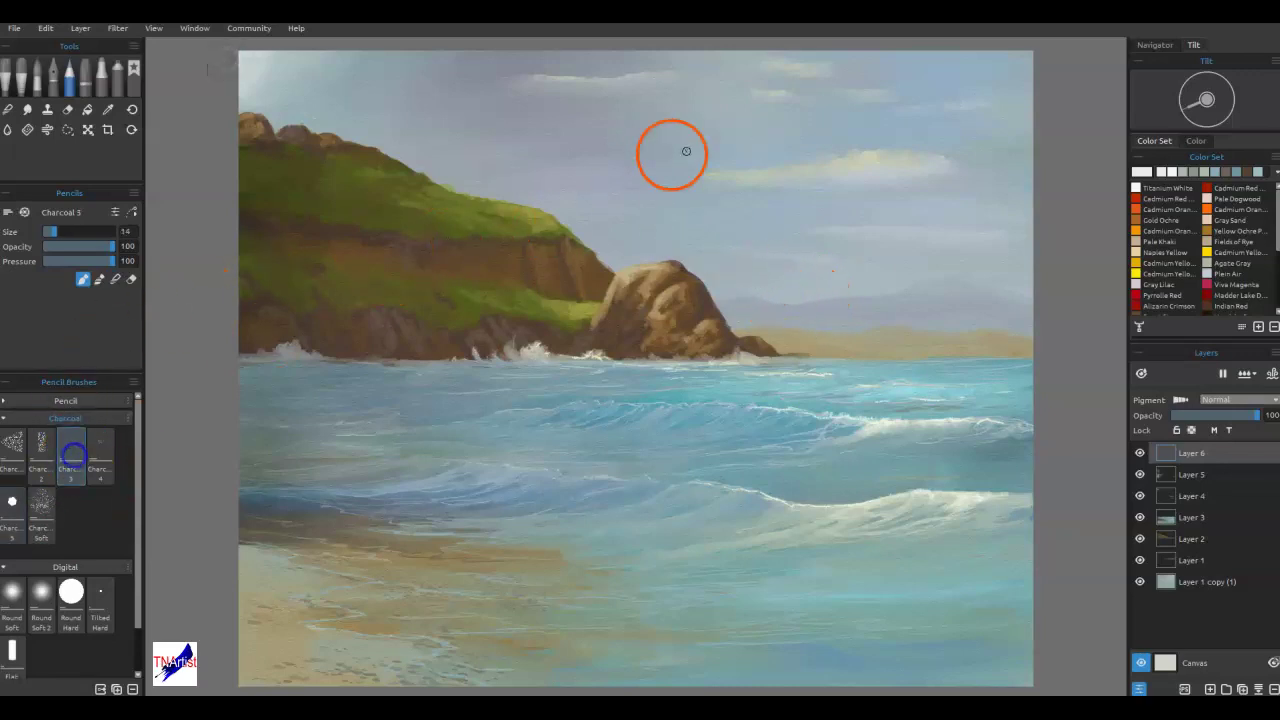
left_click_drag(785, 155, 770, 159)
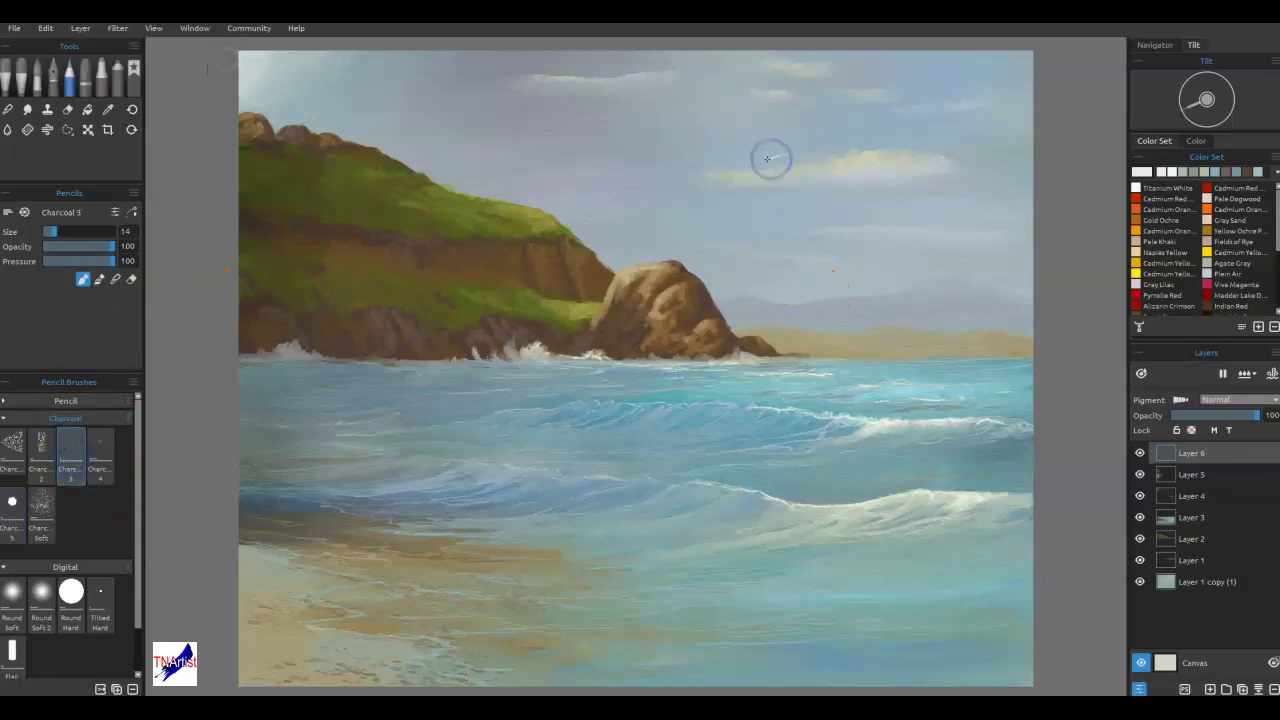
key("ctrl+z")
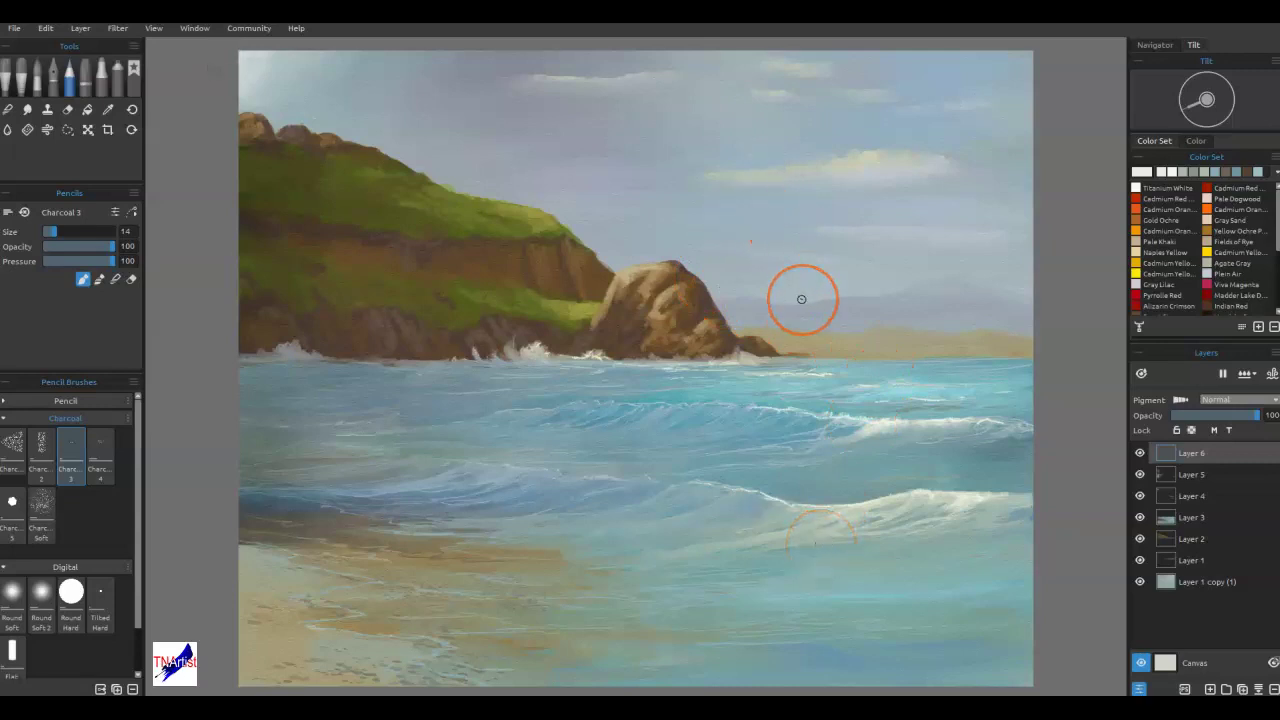
- Paint an off-white V-shaped gull above the long cloud with Charcoal 4 at size 5 and thin its wing with the eraser
scroll(799, 299, "up", 5)
left_click_drag(759, 240, 766, 540)
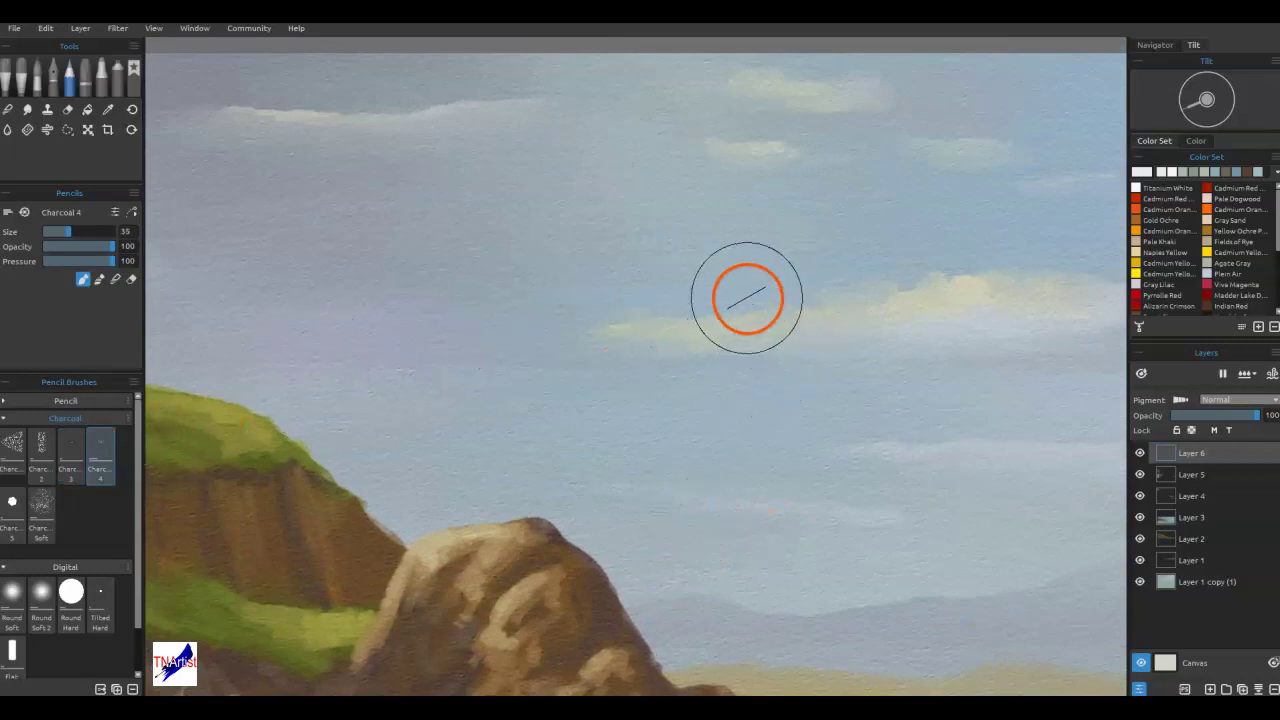
key("bracketleft")
key("bracketleft")
key("bracketleft")
mouse_move(717, 266)
left_mouse_down()
mouse_move(777, 254)
mouse_move(703, 257)
mouse_move(717, 266)
left_mouse_up()
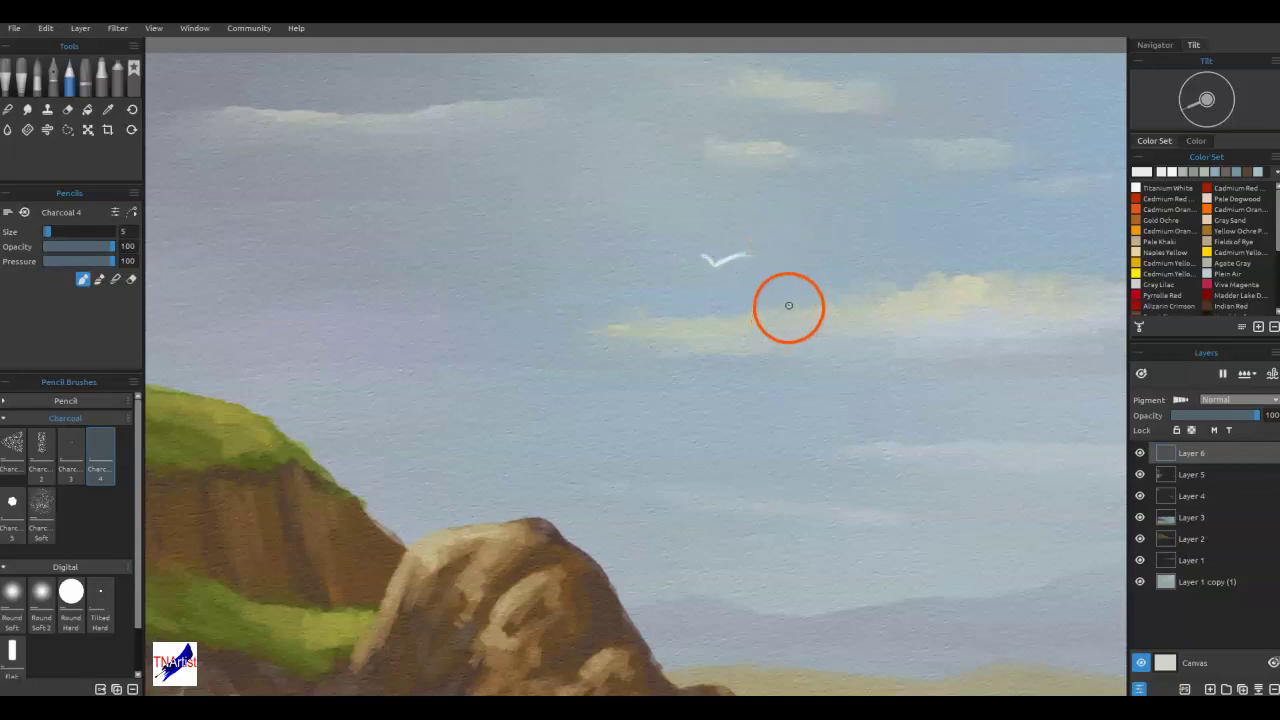
key("e")
left_click_drag(730, 264, 742, 260)
key("ctrl+z")
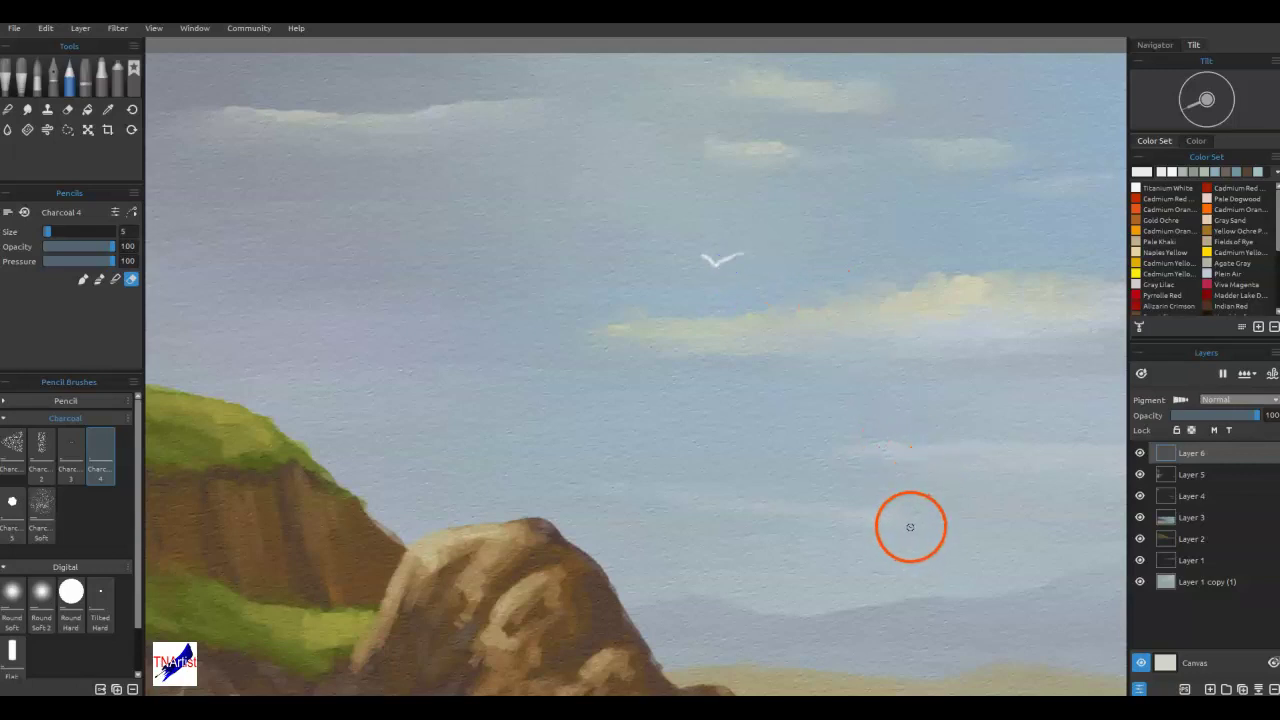
- Paint three smaller gulls around the first one, two higher in the sky and one below the long cloud
key("e")
left_click_drag(900, 381, 920, 376)
left_click_drag(924, 207, 940, 206)
left_click_drag(767, 180, 788, 178)
left_click(776, 184)
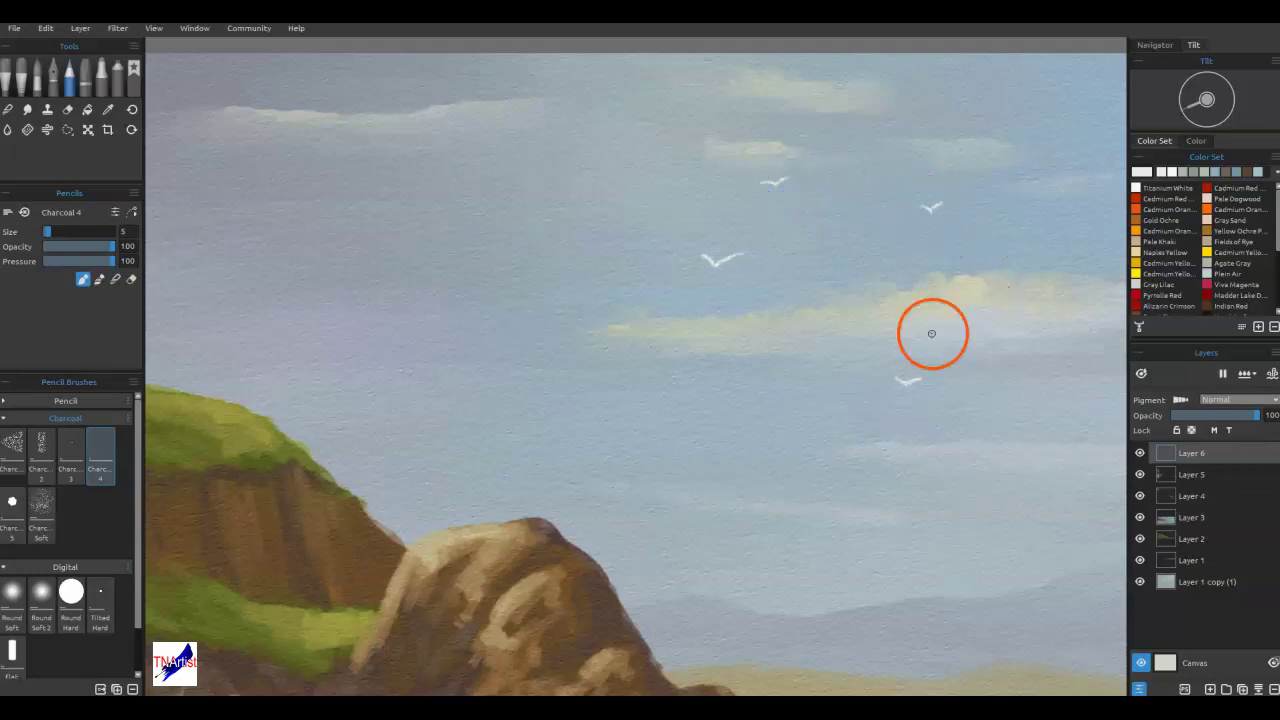
- Select the painted contents of Layer 6 and shade the undersides of the gulls with a muted grey
left_click(1169, 454, "ctrl")
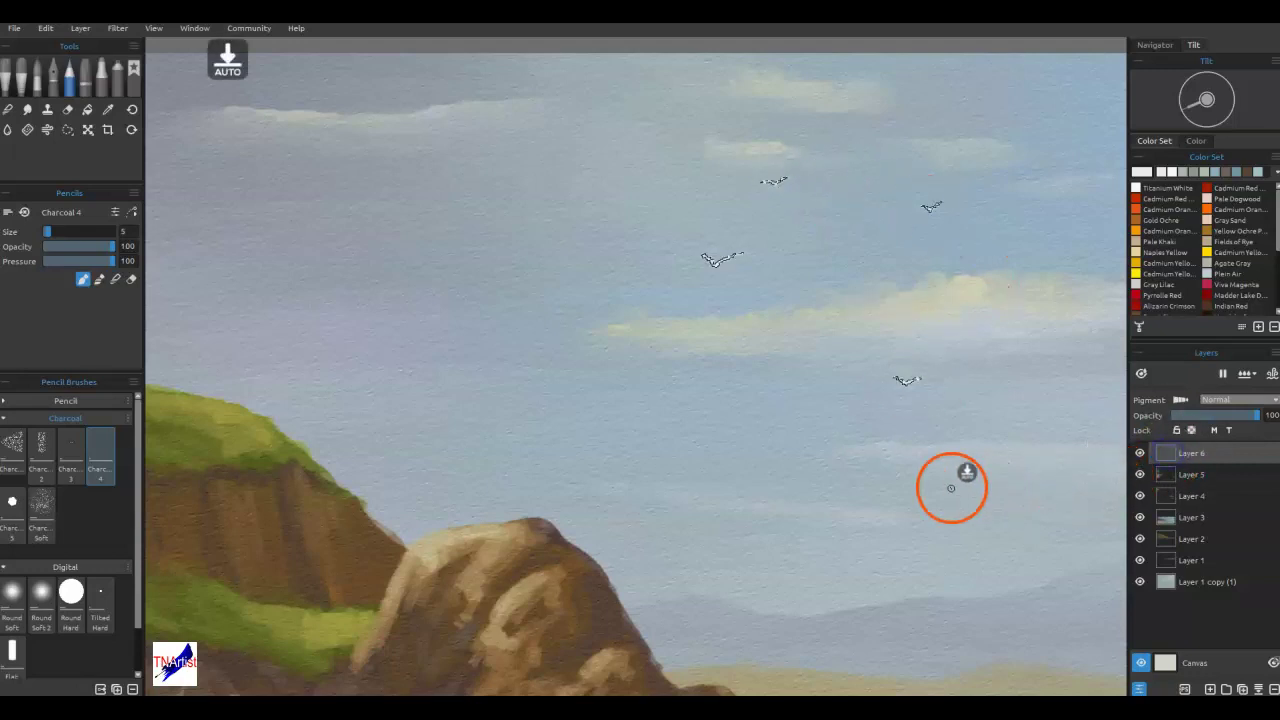
left_click(1194, 171)
left_click(904, 390)
left_click(716, 277)
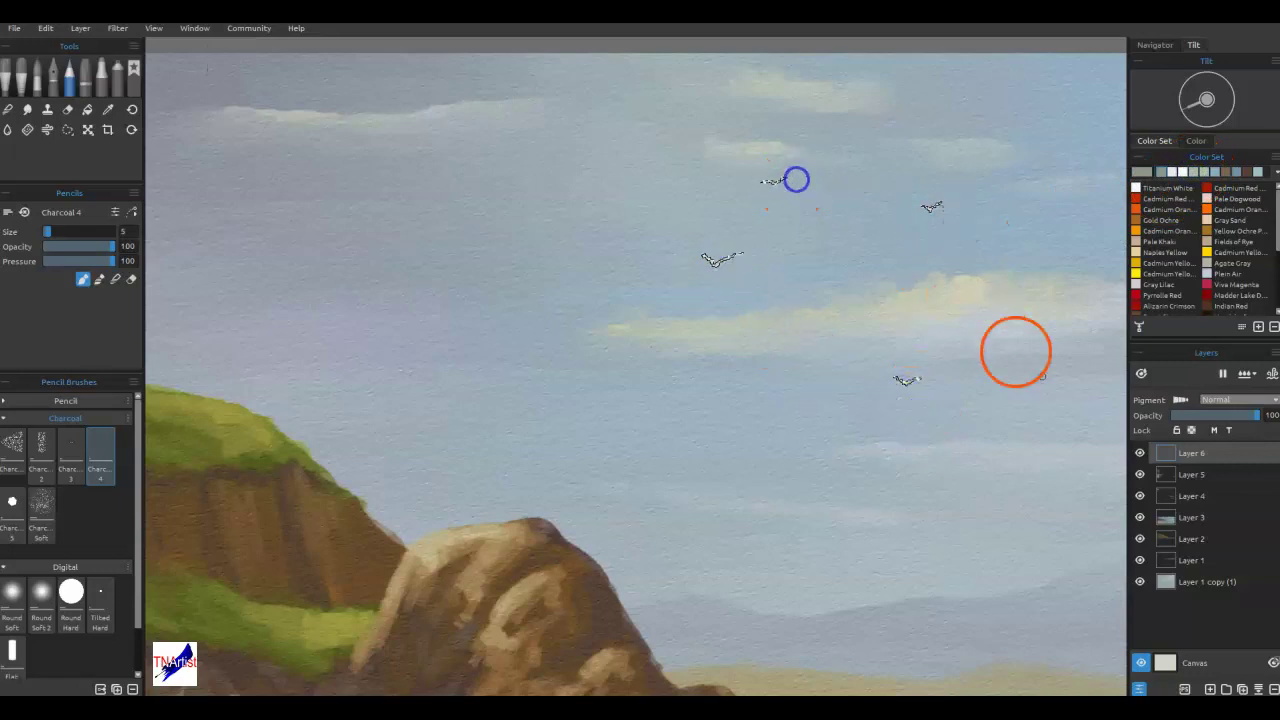
- Pick a dark brown from the recent colours and dab it onto the gulls' wing tips
left_click(1266, 172)
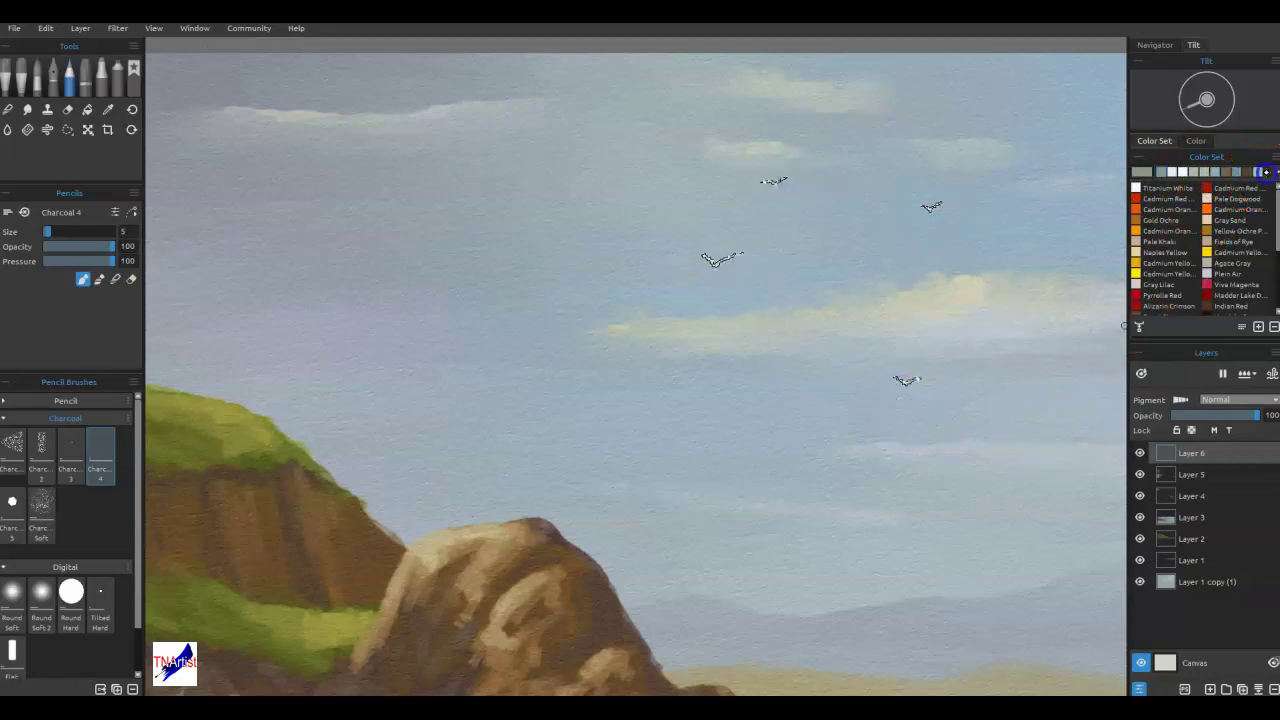
left_click(1274, 173)
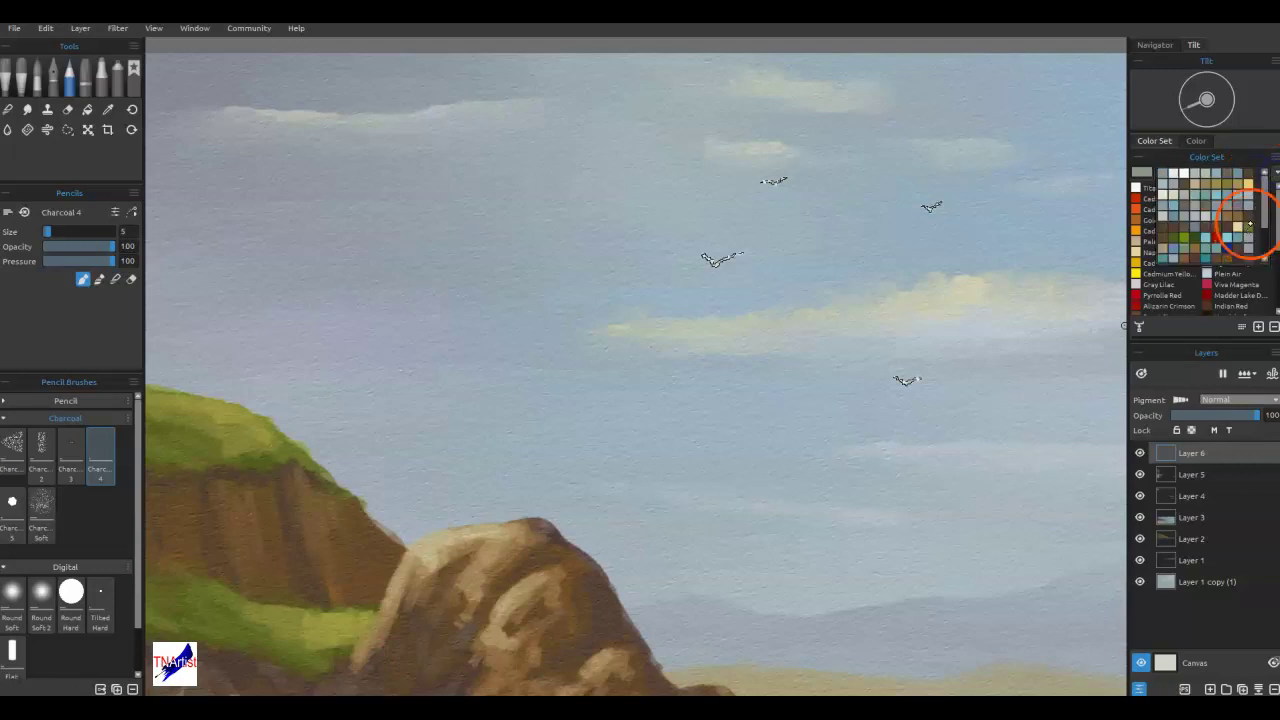
left_click(1249, 217)
left_click(947, 203)
left_click(789, 175)
left_click(738, 246)
left_click(695, 256)
left_click(932, 380)
left_click(890, 381)
- Dab dark brown under the bodies of all four gulls, clear the selection and fit the whole painting in view
left_click(716, 265)
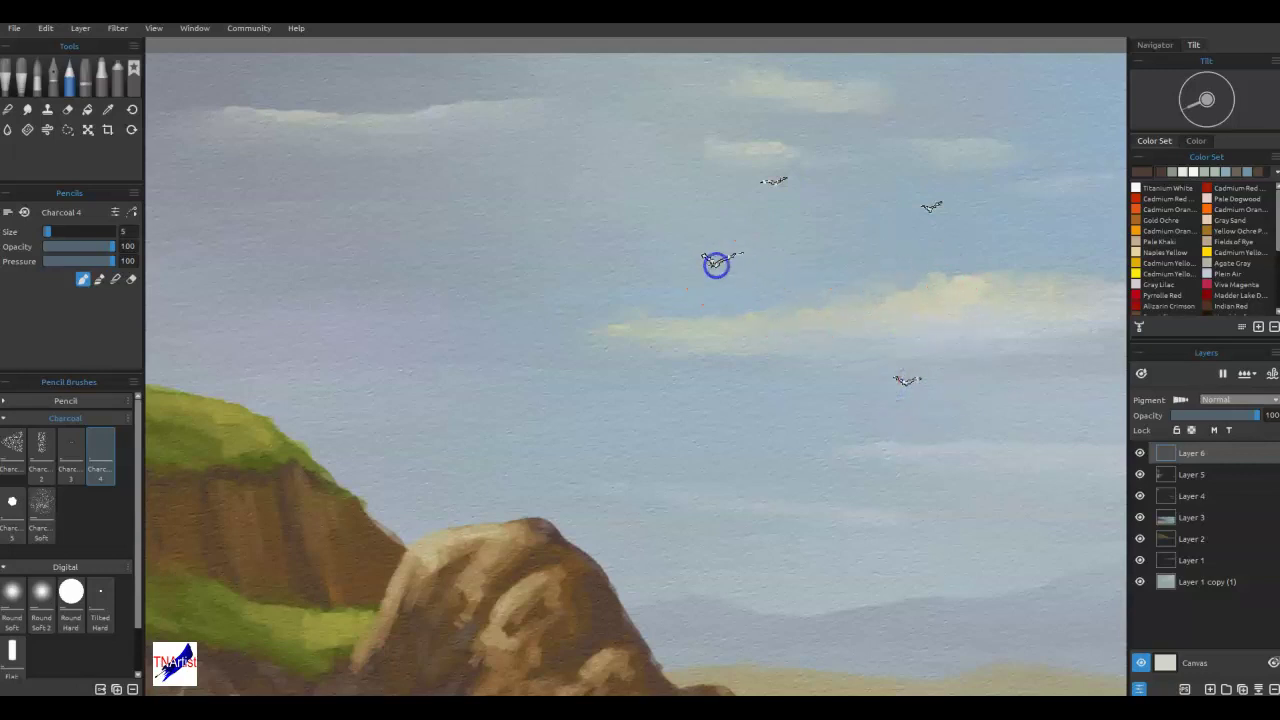
left_click(928, 209)
left_click(772, 186)
left_click(908, 389)
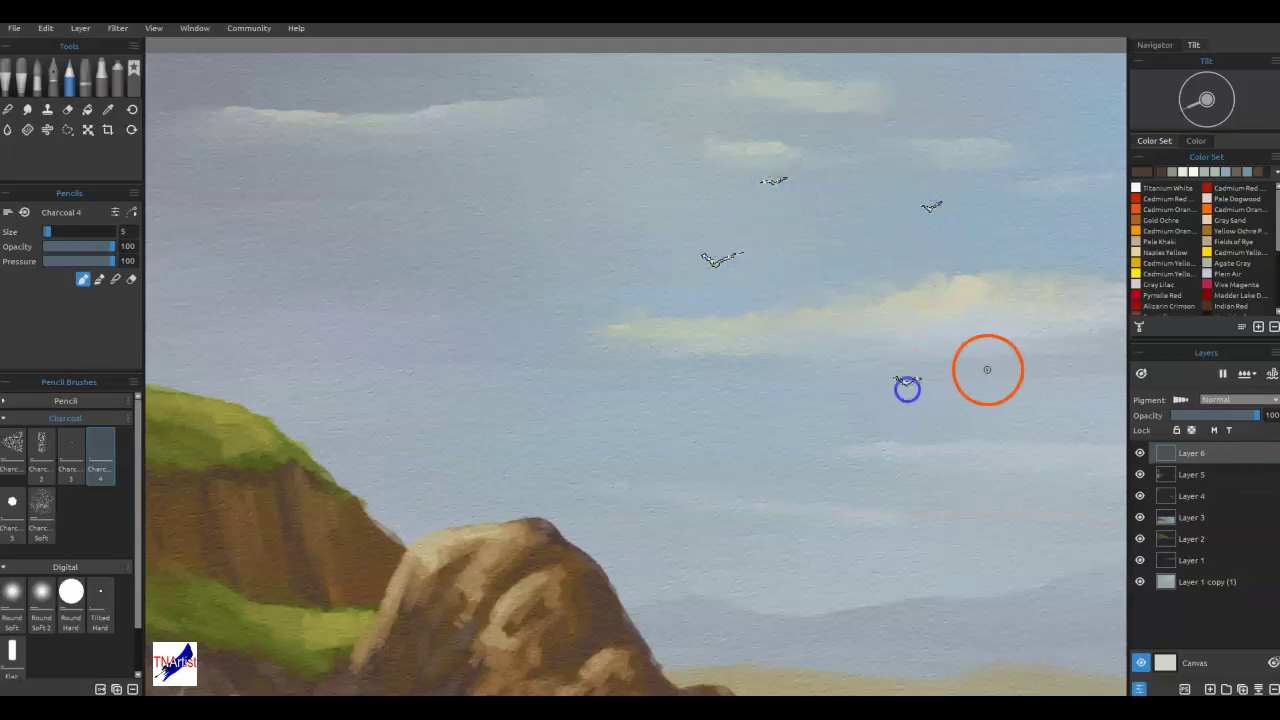
key("ctrl+d")
key("ctrl+0")
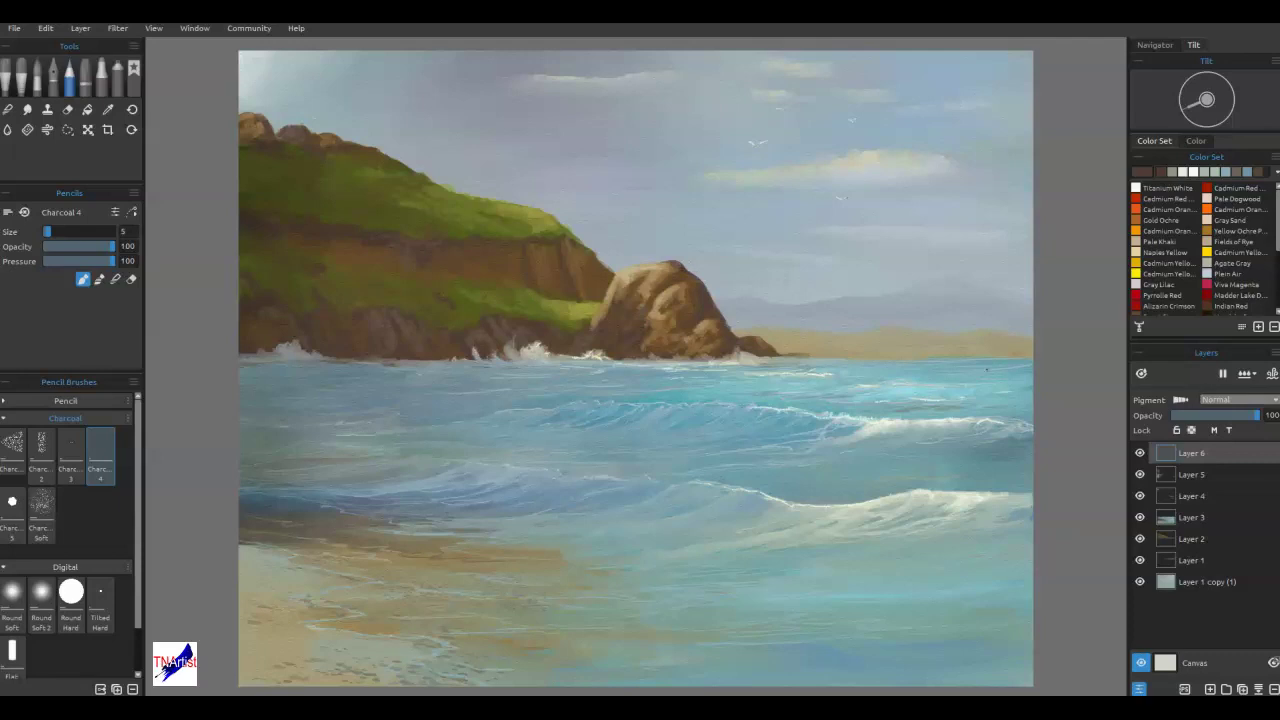
- Sample a light tan from the large rock and paint a highlight on its left shoulder with Knife Smooth 2 at size 12, ready for blending
mouse_move(628, 308)
left_mouse_down()
mouse_move(642, 298)
mouse_move(614, 280)
mouse_move(640, 300)
mouse_move(634, 289)
mouse_move(591, 287)
left_mouse_up()
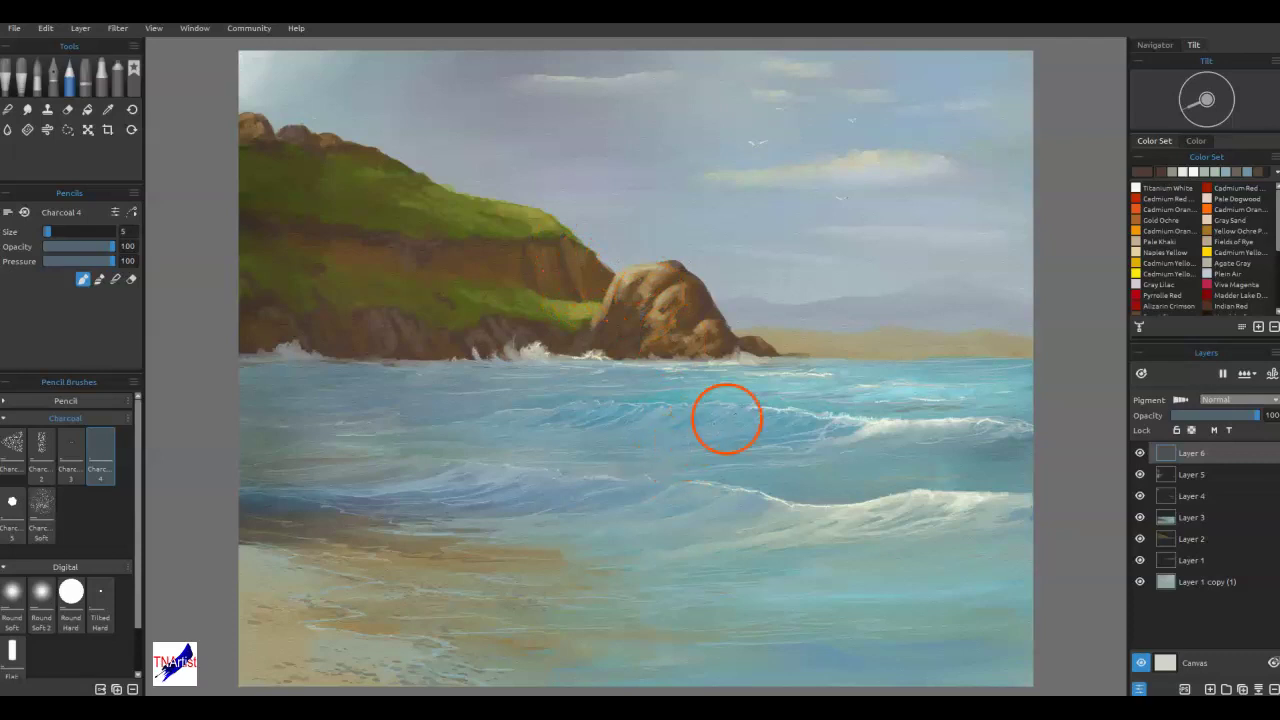
mouse_move(664, 315)
left_mouse_down()
mouse_move(651, 286)
mouse_move(636, 298)
mouse_move(634, 251)
mouse_move(625, 282)
mouse_move(630, 270)
left_mouse_up()
left_click(640, 286, "alt")
left_click(634, 251, "alt")
left_click(624, 281, "alt")
left_click(28, 68)
left_click(13, 500)
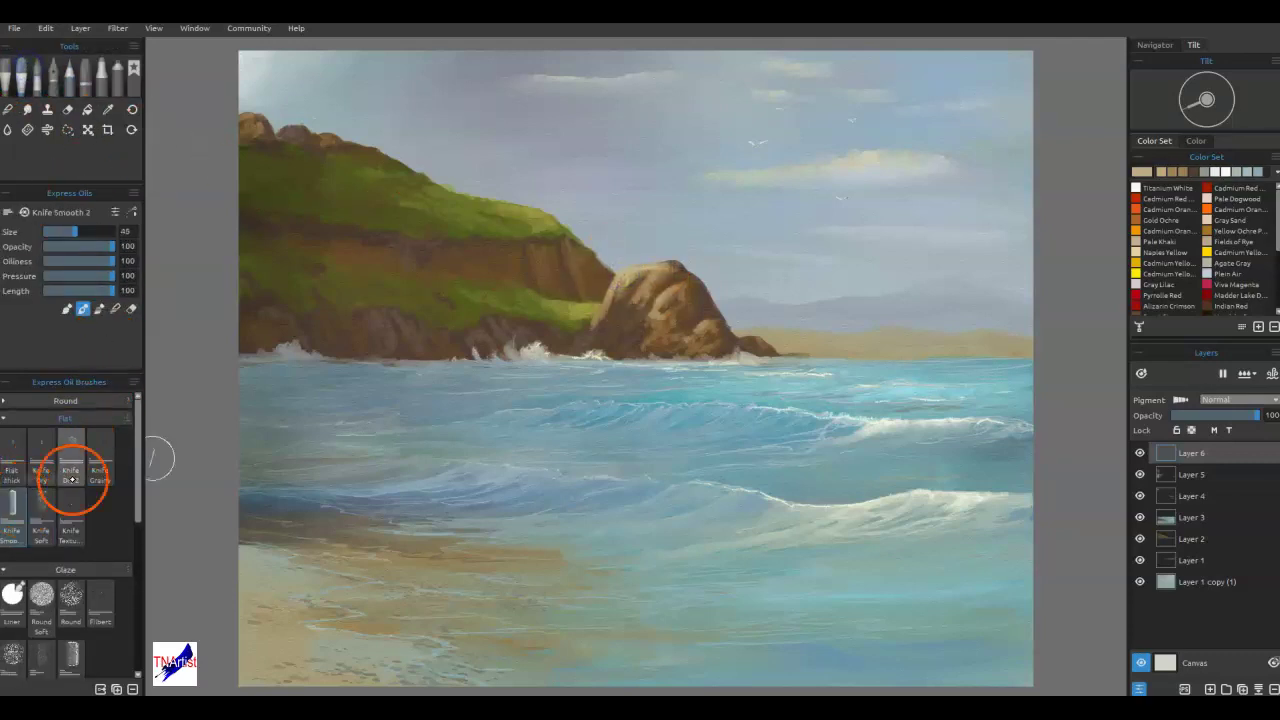
key("bracketleft")
key("bracketleft")
key("bracketleft")
key("bracketleft")
mouse_move(622, 287)
left_mouse_down()
mouse_move(640, 269)
mouse_move(642, 284)
mouse_move(614, 294)
mouse_move(642, 291)
mouse_move(615, 307)
mouse_move(626, 294)
left_mouse_up()
key("b")
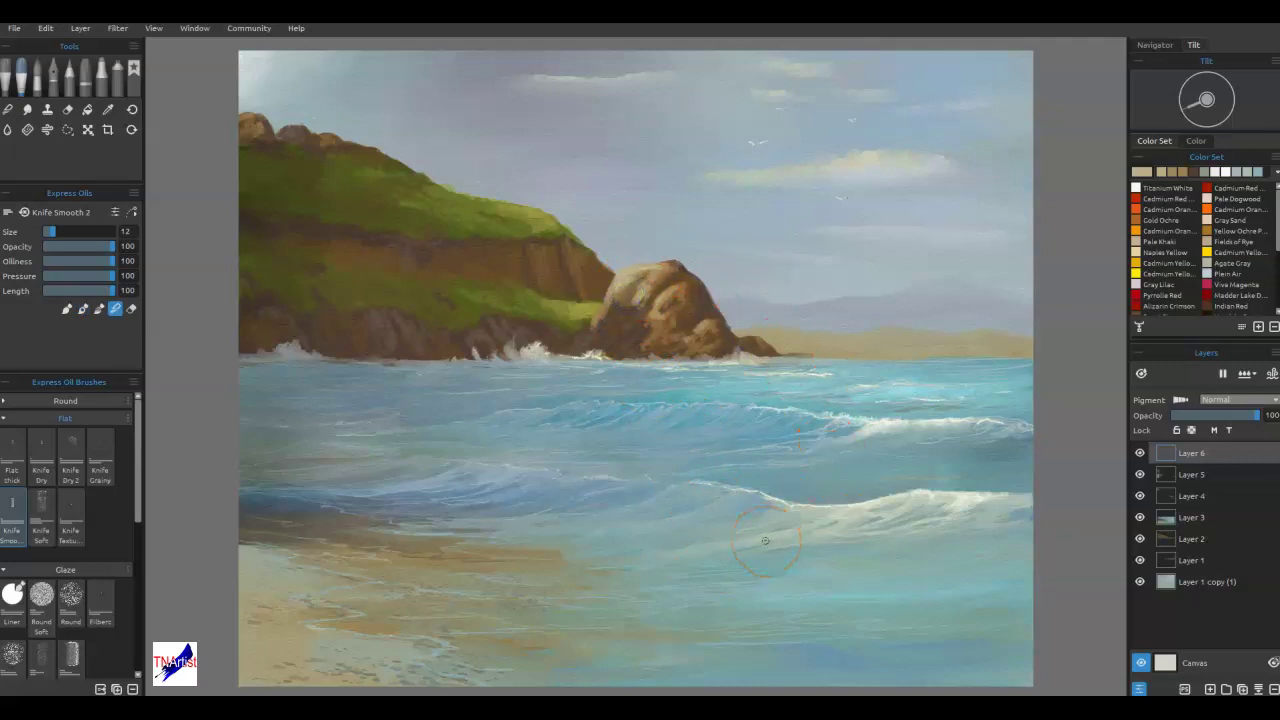